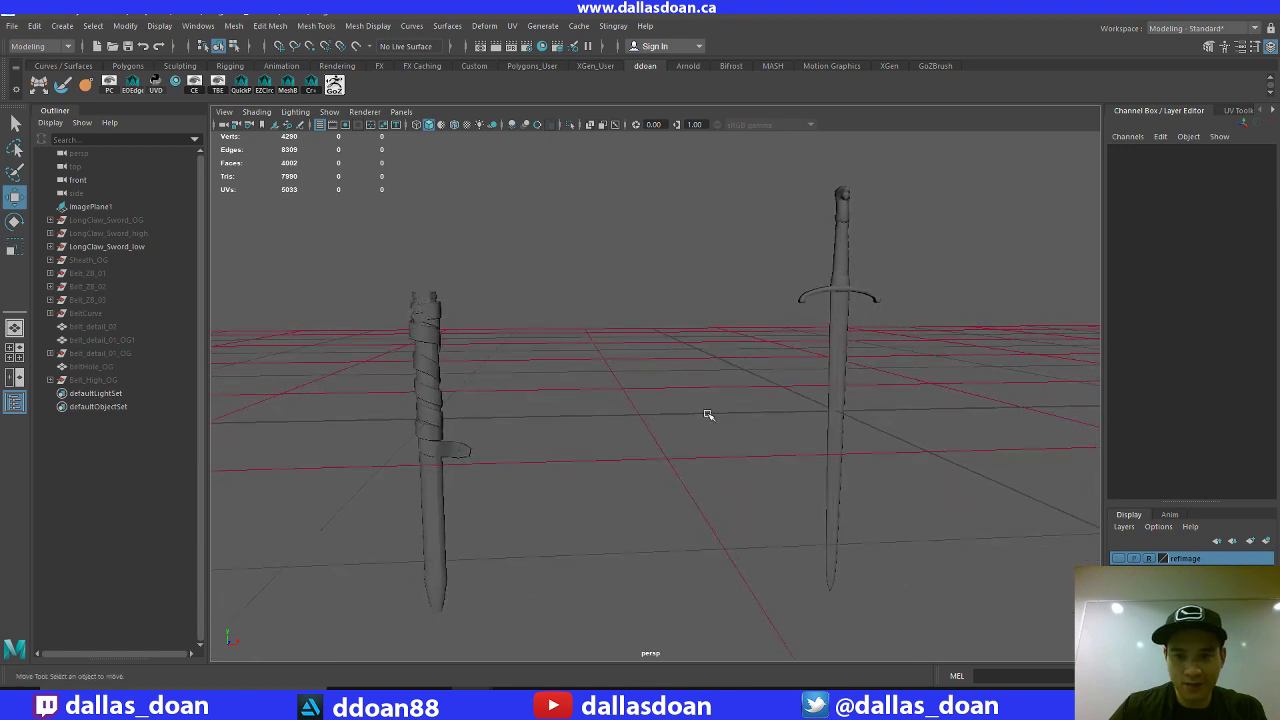
# Step: Examine the low-poly sheath and sword models side by side in the perspective view
pyautogui.moveTo(654, 178); pyautogui.dragTo(775, 335)
pyautogui.keyDown('alt'); pyautogui.moveTo(817, 383); pyautogui.dragTo(849, 436); pyautogui.keyUp('alt')
pyautogui.click(597, 449)
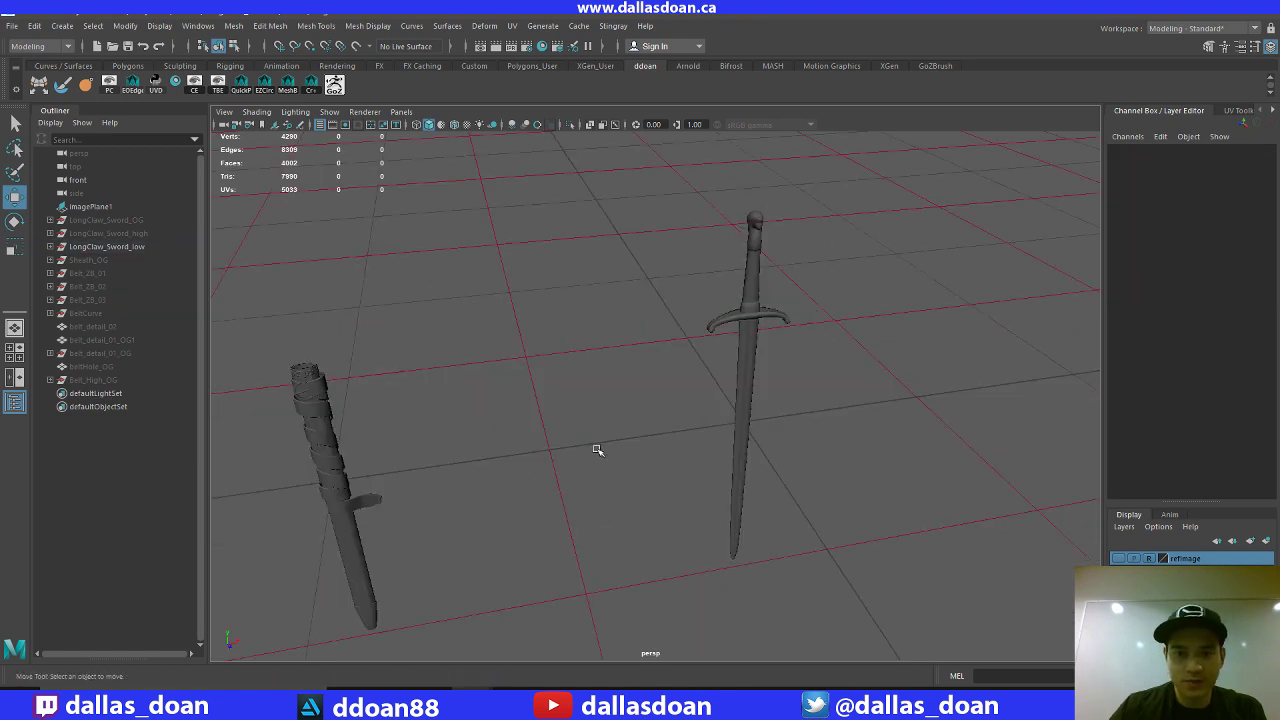
pyautogui.keyDown('alt'); pyautogui.moveTo(597, 449); pyautogui.dragTo(674, 420); pyautogui.keyUp('alt')
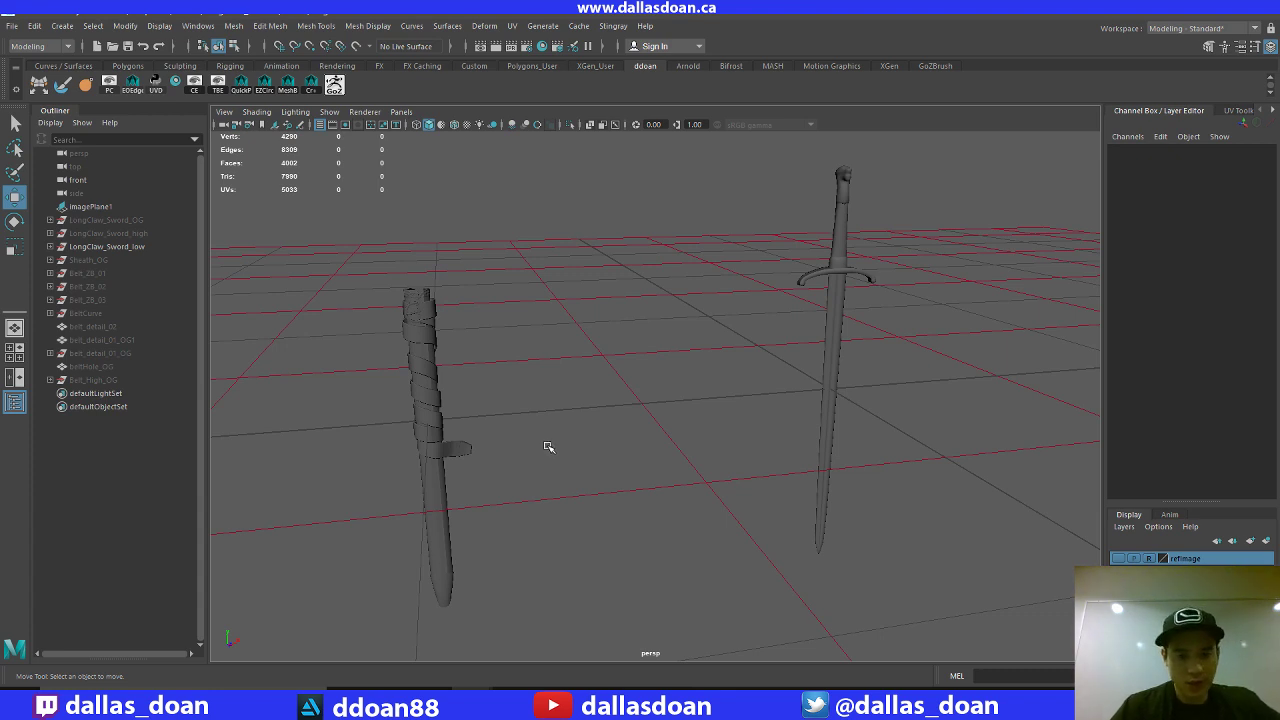
pyautogui.moveTo(350, 256); pyautogui.dragTo(502, 444)
pyautogui.click(619, 416)
pyautogui.moveTo(783, 159); pyautogui.dragTo(871, 315)
pyautogui.click(617, 317)
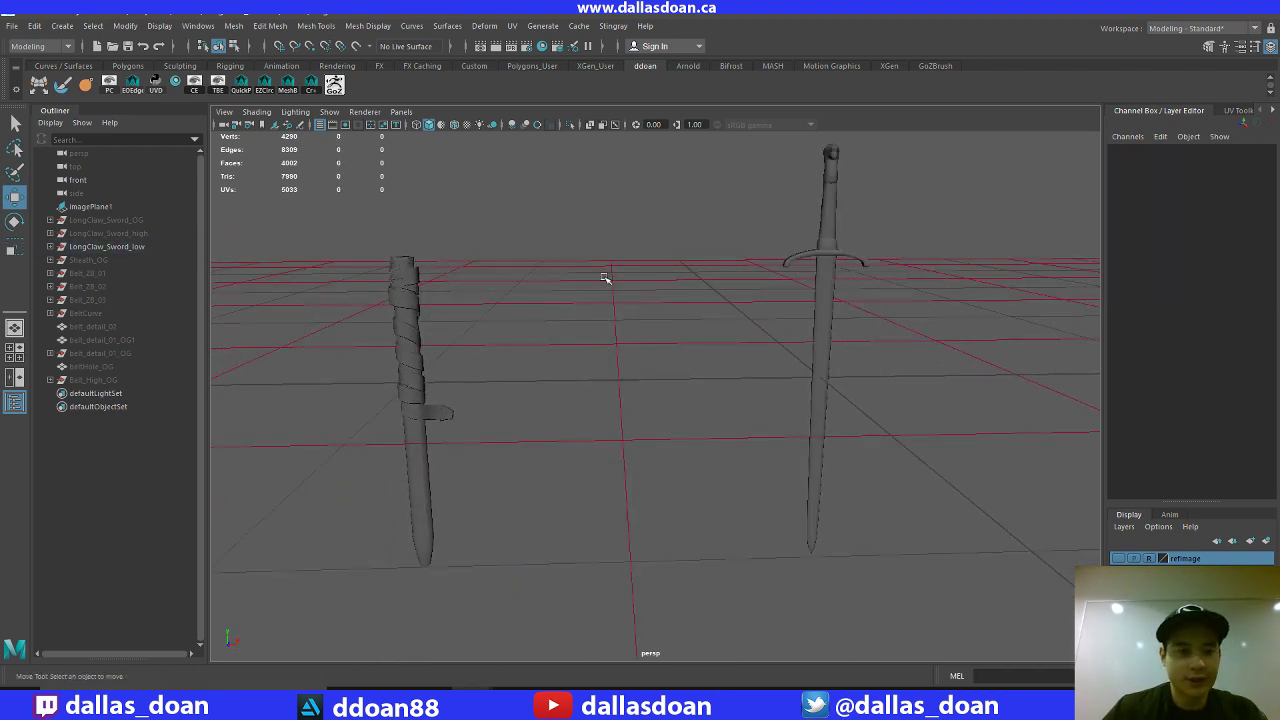
# Step: Select the LongClaw_Sword_low group and examine the wireframe of the sword's guard, grip and blade
pyautogui.click(112, 247)
pyautogui.keyDown('alt'); pyautogui.moveTo(506, 271); pyautogui.dragTo(440, 357, button='middle'); pyautogui.keyUp('alt')
pyautogui.keyDown('alt'); pyautogui.moveTo(440, 357); pyautogui.dragTo(750, 300, button='right'); pyautogui.keyUp('alt')
pyautogui.keyDown('alt'); pyautogui.moveTo(750, 300); pyautogui.dragTo(627, 360, button='middle'); pyautogui.keyUp('alt')
pyautogui.keyDown('alt'); pyautogui.moveTo(602, 336); pyautogui.dragTo(554, 351, button='right'); pyautogui.keyUp('alt')
pyautogui.keyDown('alt'); pyautogui.moveTo(554, 351); pyautogui.dragTo(523, 349, button='middle'); pyautogui.keyUp('alt')
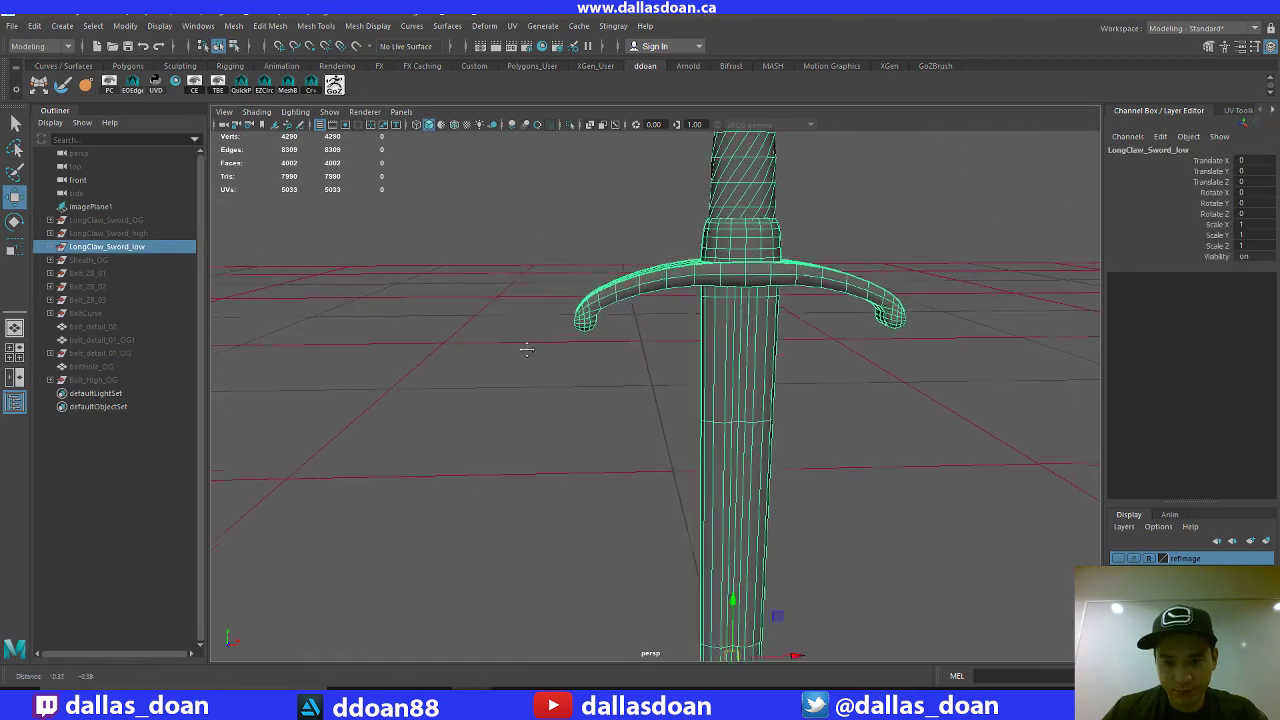
pyautogui.keyDown('alt'); pyautogui.moveTo(523, 349); pyautogui.dragTo(395, 359, button='right'); pyautogui.keyUp('alt')
pyautogui.keyDown('alt'); pyautogui.moveTo(571, 296); pyautogui.dragTo(537, 516, button='middle'); pyautogui.keyUp('alt')
pyautogui.keyDown('alt'); pyautogui.moveTo(557, 397); pyautogui.dragTo(743, 369, button='right'); pyautogui.keyUp('alt')
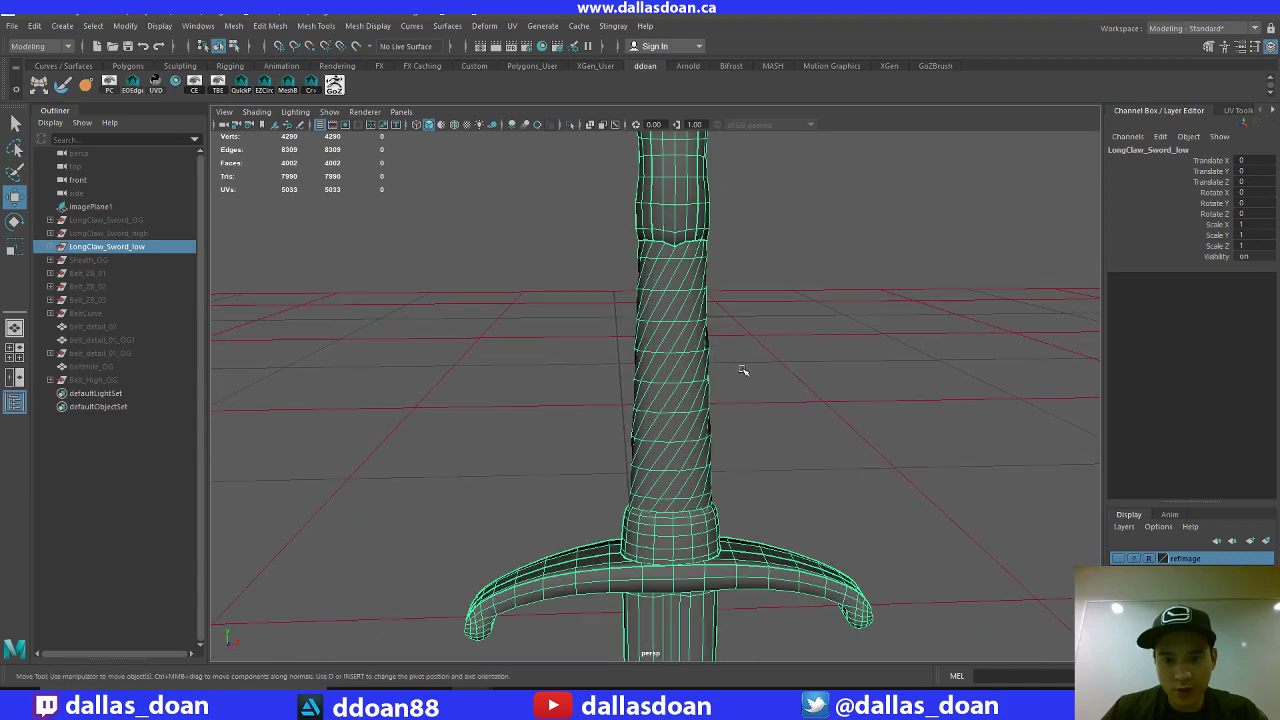
pyautogui.keyDown('alt'); pyautogui.moveTo(565, 388); pyautogui.dragTo(686, 363, button='right'); pyautogui.keyUp('alt')
pyautogui.keyDown('alt'); pyautogui.moveTo(686, 363); pyautogui.dragTo(514, 351); pyautogui.keyUp('alt')
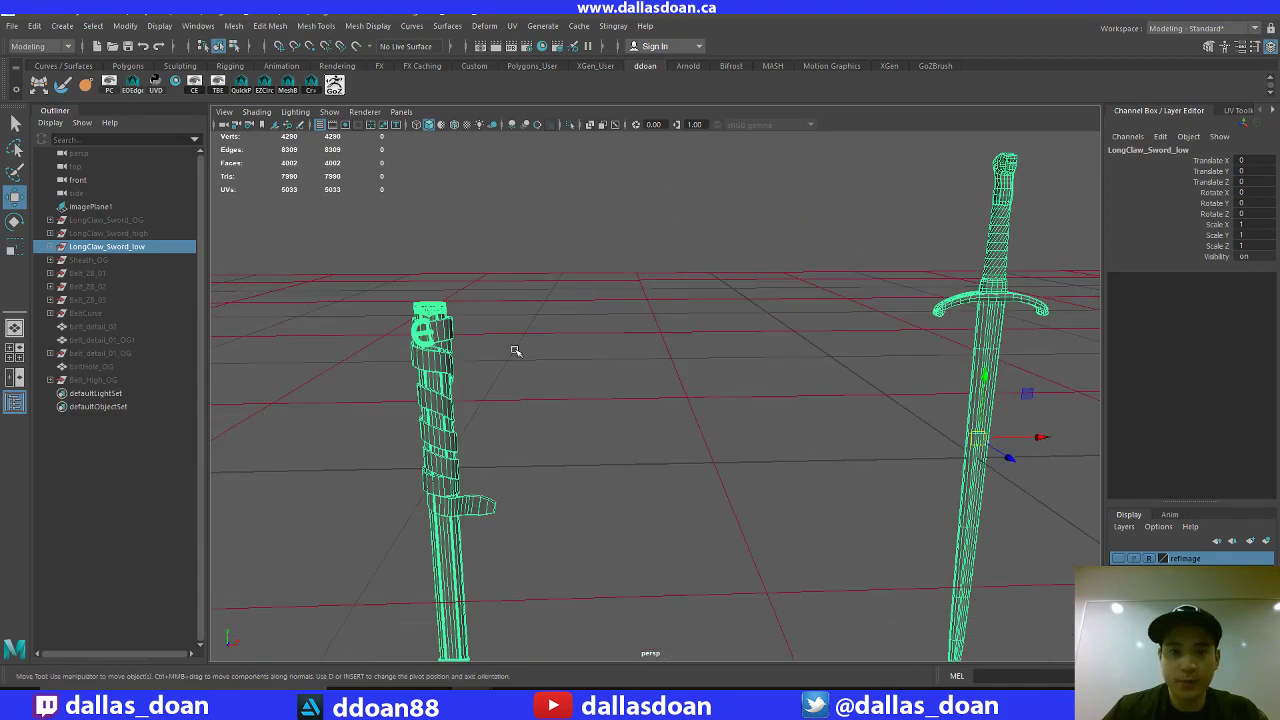
# Step: Examine the wireframe of the belt wrapped around the sheath and compare it with the sword
pyautogui.keyDown('alt'); pyautogui.moveTo(543, 329); pyautogui.dragTo(594, 340, button='middle'); pyautogui.keyUp('alt')
pyautogui.keyDown('alt'); pyautogui.moveTo(535, 342); pyautogui.dragTo(589, 337, button='right'); pyautogui.keyUp('alt')
pyautogui.keyDown('alt'); pyautogui.moveTo(589, 337); pyautogui.dragTo(643, 400, button='middle'); pyautogui.keyUp('alt')
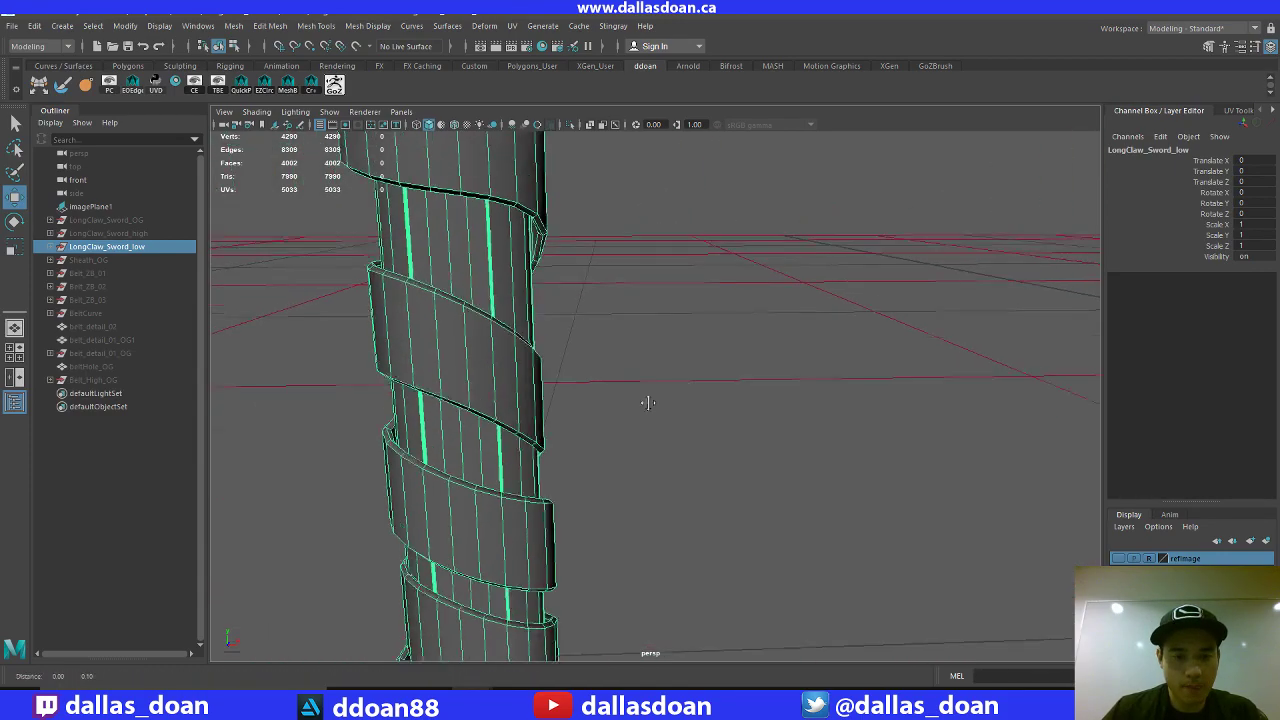
pyautogui.keyDown('alt'); pyautogui.moveTo(646, 350); pyautogui.dragTo(673, 416, button='middle'); pyautogui.keyUp('alt')
pyautogui.keyDown('alt'); pyautogui.moveTo(705, 341); pyautogui.dragTo(596, 345, button='middle'); pyautogui.keyUp('alt')
pyautogui.keyDown('alt'); pyautogui.moveTo(770, 336); pyautogui.dragTo(680, 337, button='middle'); pyautogui.keyUp('alt')
pyautogui.keyDown('alt'); pyautogui.moveTo(795, 345); pyautogui.dragTo(711, 357, button='right'); pyautogui.keyUp('alt')
pyautogui.keyDown('alt'); pyautogui.moveTo(925, 312); pyautogui.dragTo(800, 340, button='middle'); pyautogui.keyUp('alt')
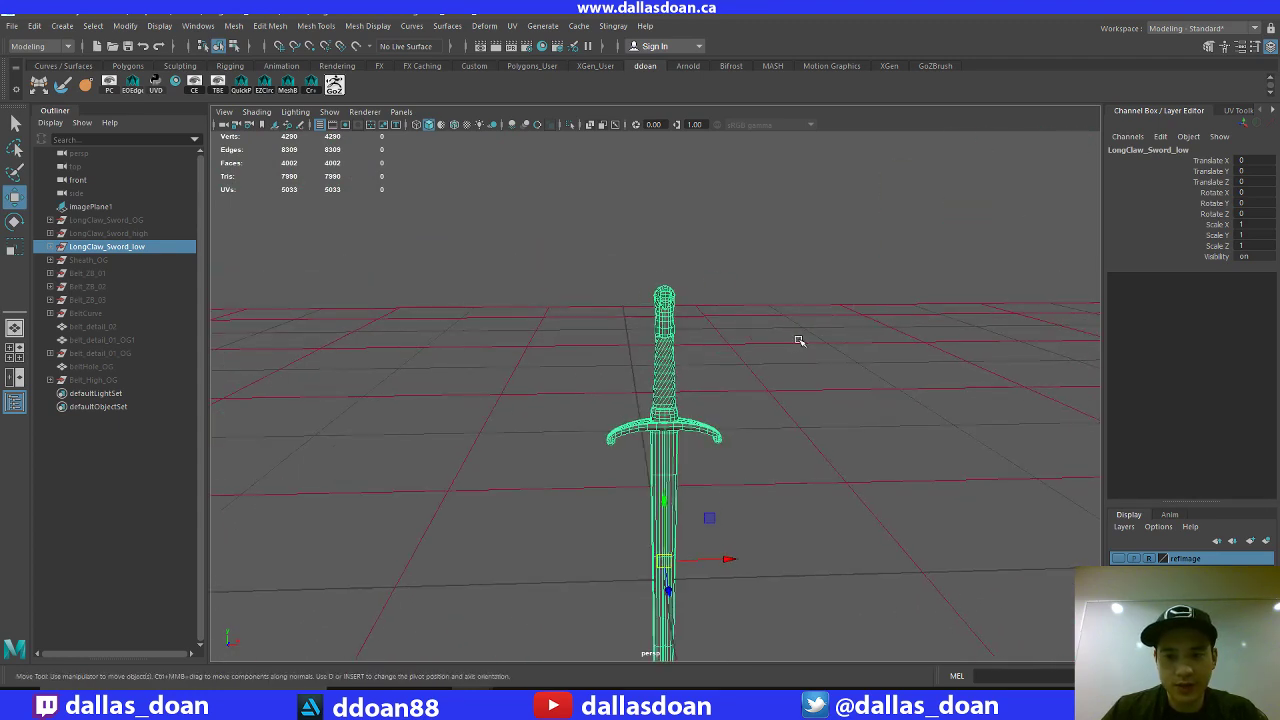
# Step: Clear the group selection, then select and frame the sword's handle mesh to inspect its topology
pyautogui.click(800, 340)
pyautogui.keyDown('alt'); pyautogui.moveTo(580, 347); pyautogui.dragTo(683, 352, button='right'); pyautogui.keyUp('alt')
pyautogui.keyDown('alt'); pyautogui.moveTo(683, 352); pyautogui.dragTo(674, 320); pyautogui.keyUp('alt')
pyautogui.click(675, 320)
pyautogui.click(780, 311)
pyautogui.keyDown('alt'); pyautogui.moveTo(757, 300); pyautogui.dragTo(751, 368, button='middle'); pyautogui.keyUp('alt')
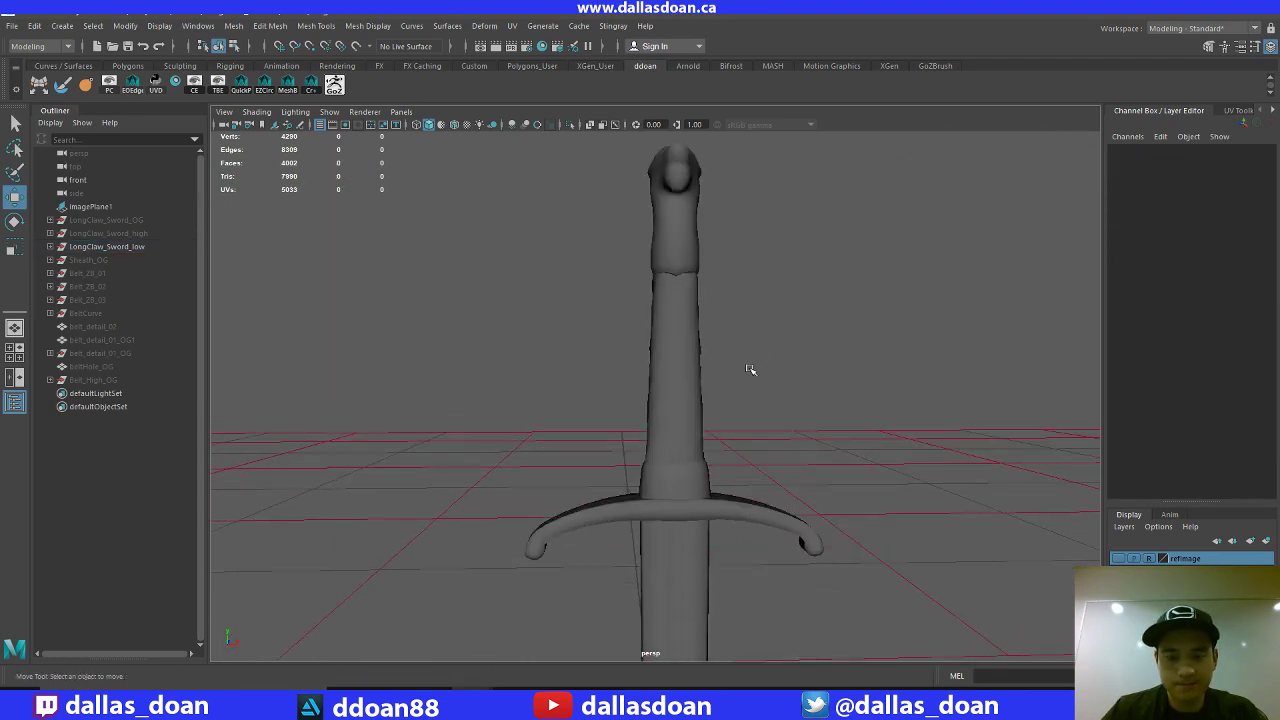
pyautogui.click(668, 369)
pyautogui.press('f')
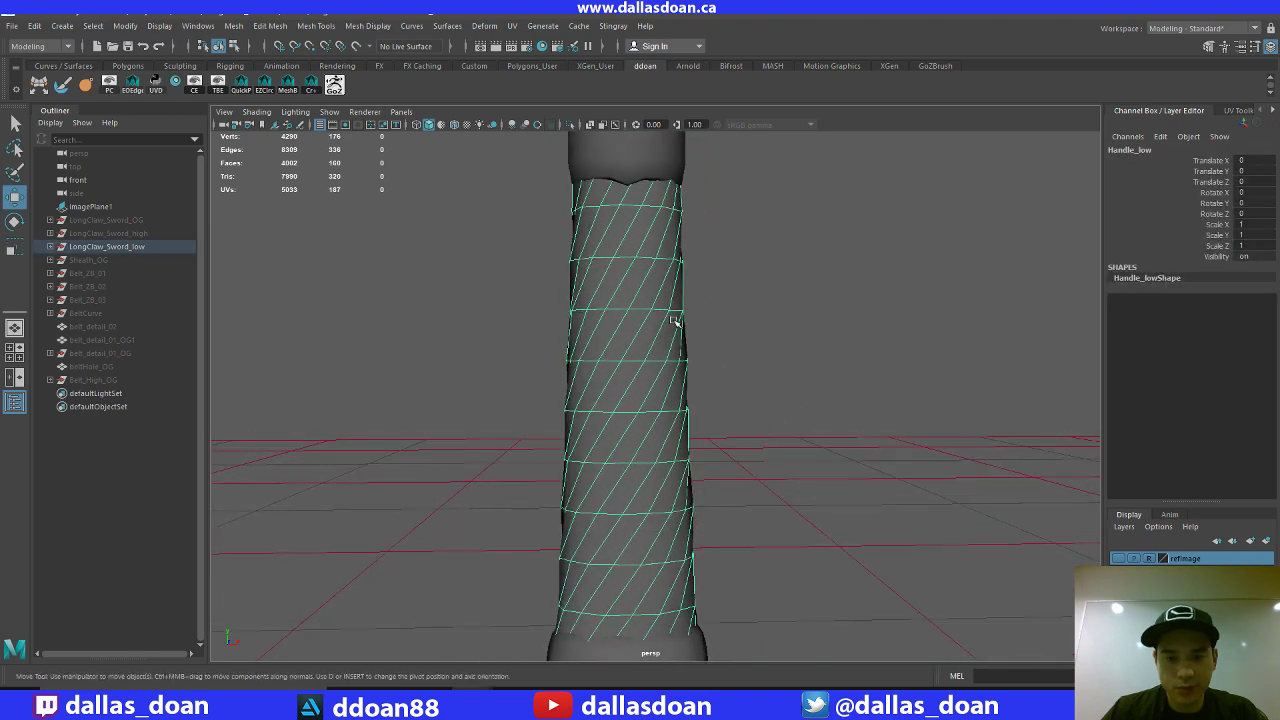
pyautogui.moveTo(668, 370); pyautogui.dragTo(691, 400, button='right')
pyautogui.scroll(-6, 650, 360)
# Step: Inspect the sheath meshes and their spiral belt wraps up close
pyautogui.keyDown('alt'); pyautogui.moveTo(650, 360); pyautogui.dragTo(470, 400, button='right'); pyautogui.keyUp('alt')
pyautogui.keyDown('alt'); pyautogui.moveTo(470, 400); pyautogui.dragTo(565, 304, button='middle'); pyautogui.keyUp('alt')
pyautogui.moveTo(337, 215); pyautogui.dragTo(938, 611)
pyautogui.click(910, 578)
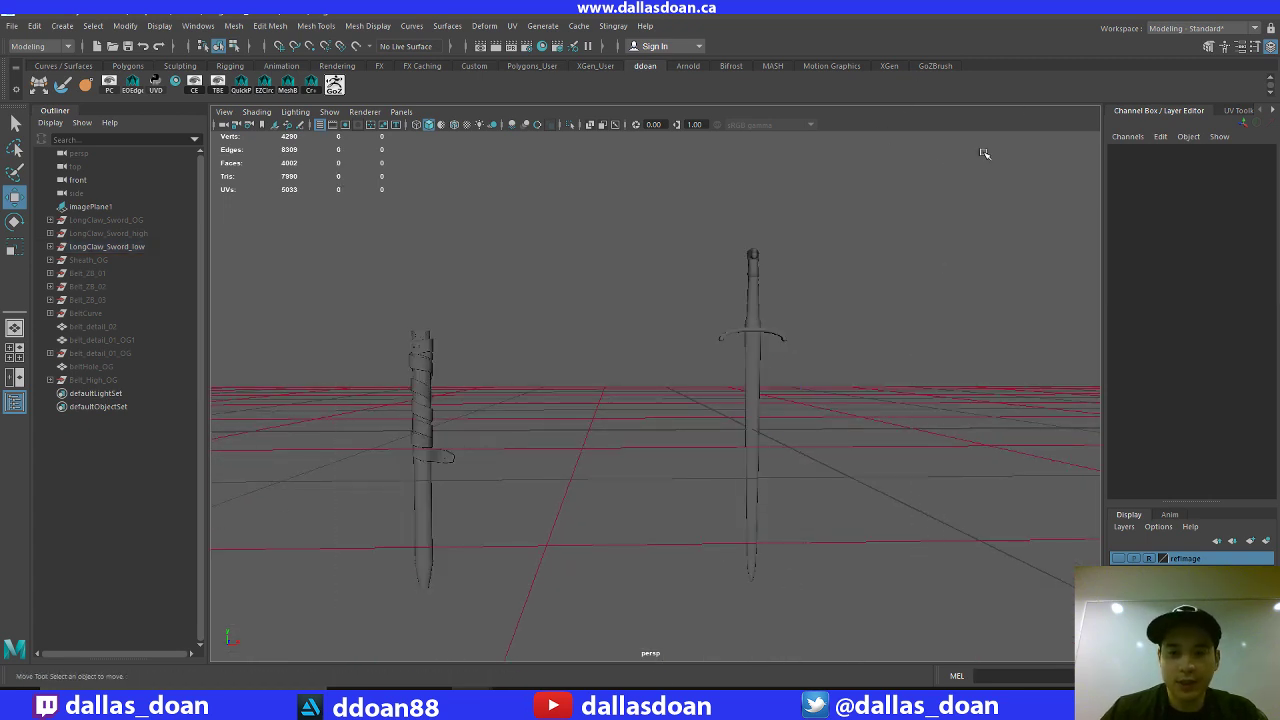
pyautogui.moveTo(360, 297); pyautogui.dragTo(508, 520)
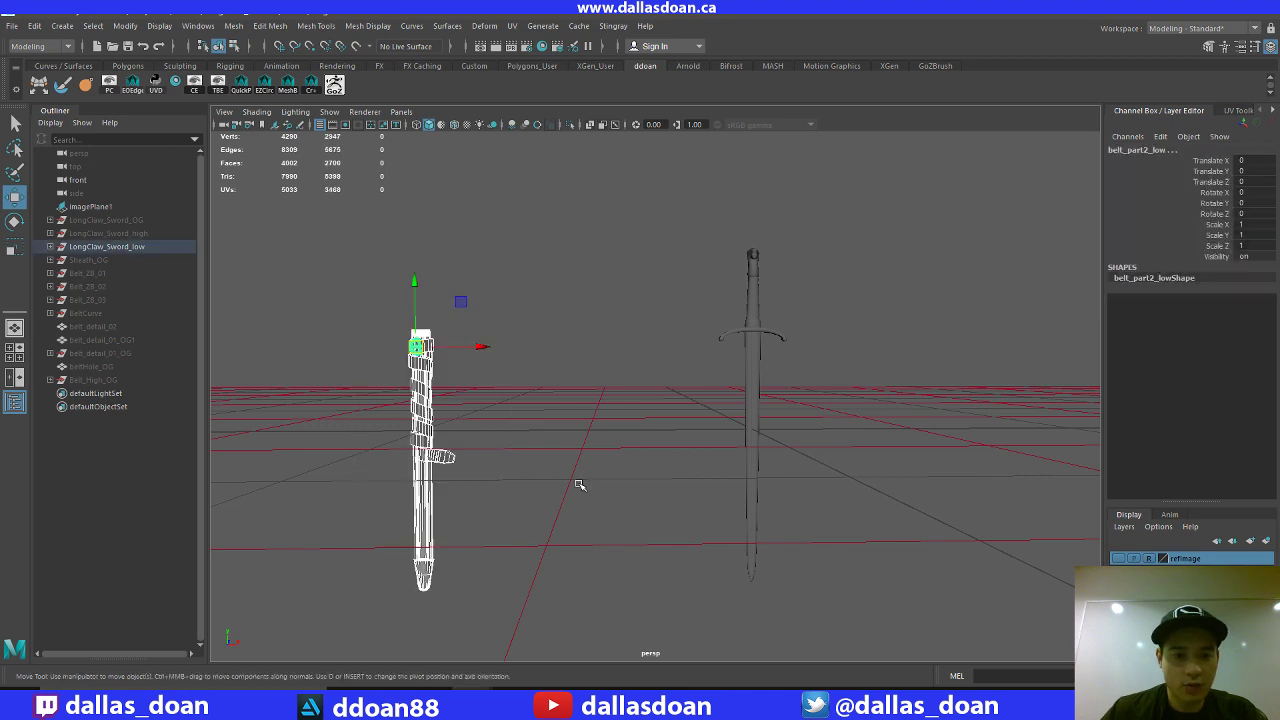
pyautogui.click(597, 448)
pyautogui.keyDown('alt'); pyautogui.moveTo(430, 406); pyautogui.dragTo(778, 364, button='middle'); pyautogui.keyUp('alt')
pyautogui.keyDown('alt'); pyautogui.moveTo(778, 364); pyautogui.dragTo(951, 457, button='right'); pyautogui.keyUp('alt')
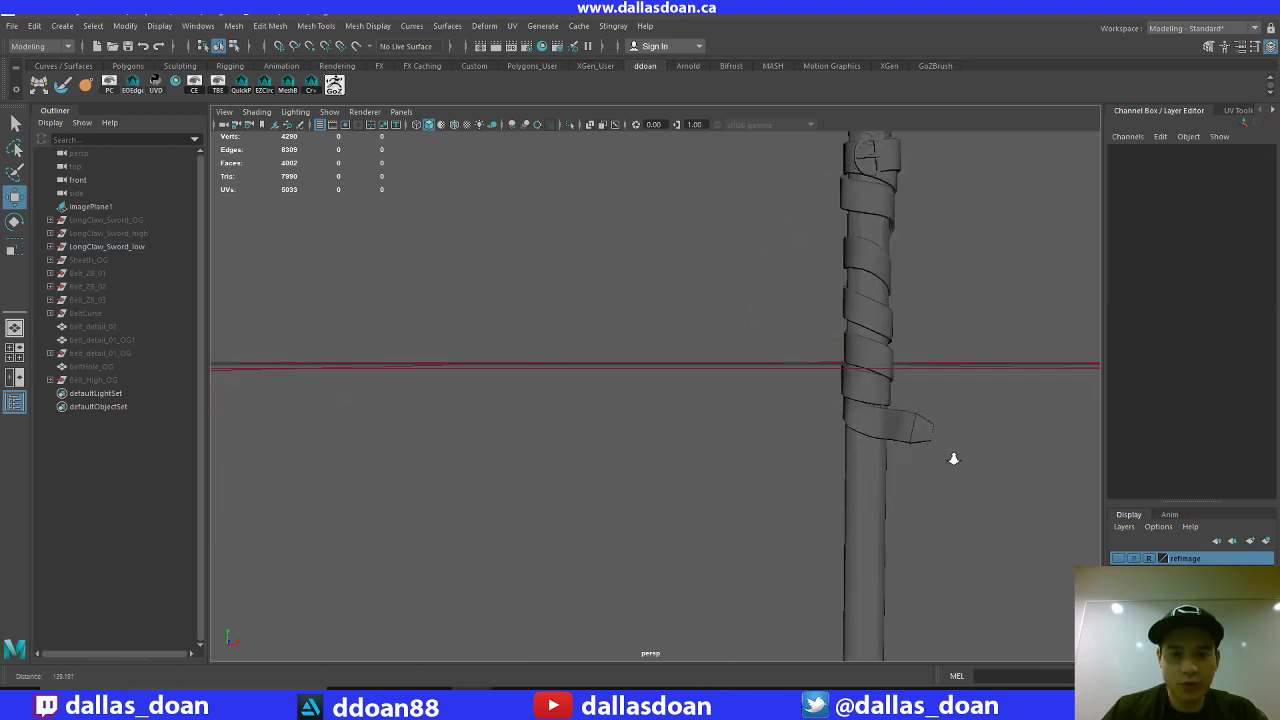
pyautogui.keyDown('alt'); pyautogui.moveTo(946, 404); pyautogui.dragTo(756, 428, button='middle'); pyautogui.keyUp('alt')
pyautogui.keyDown('alt'); pyautogui.moveTo(756, 427); pyautogui.dragTo(728, 400, button='right'); pyautogui.keyUp('alt')
pyautogui.keyDown('alt'); pyautogui.moveTo(768, 395); pyautogui.dragTo(757, 434); pyautogui.keyUp('alt')
pyautogui.keyDown('alt'); pyautogui.moveTo(757, 434); pyautogui.dragTo(755, 389, button='middle'); pyautogui.keyUp('alt')
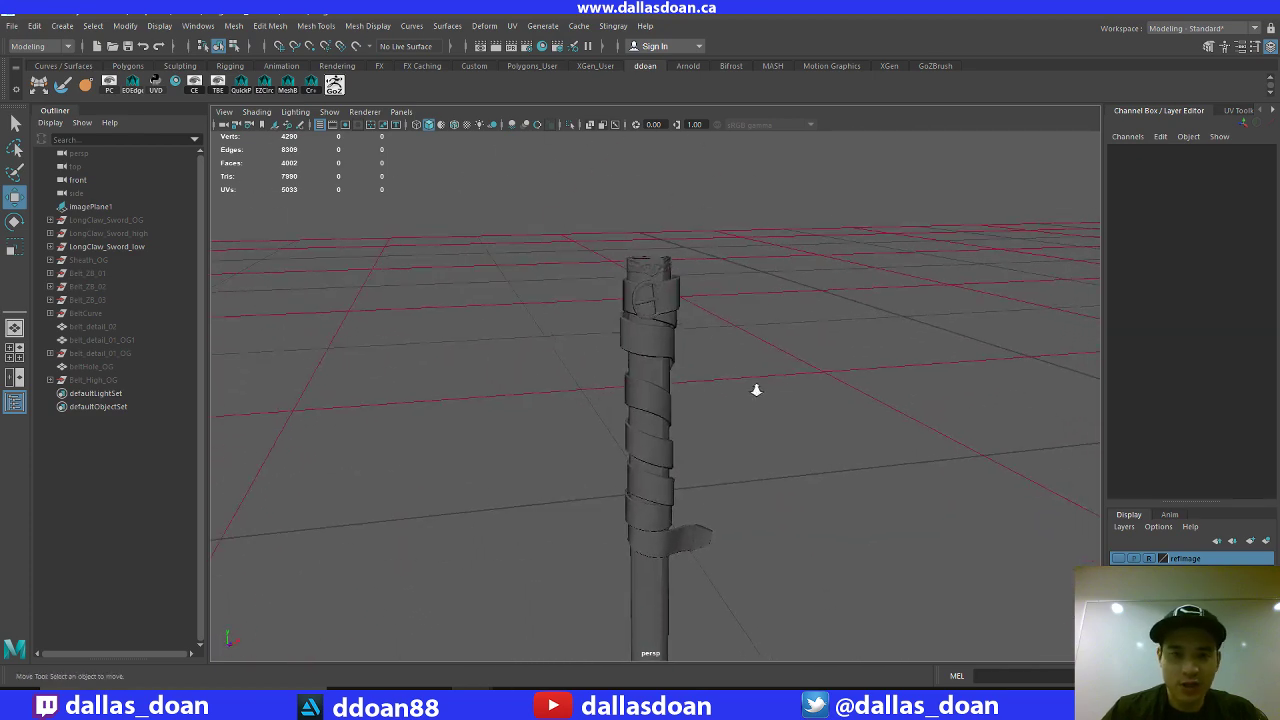
pyautogui.keyDown('alt'); pyautogui.moveTo(755, 389); pyautogui.dragTo(670, 376, button='right'); pyautogui.keyUp('alt')
pyautogui.keyDown('alt'); pyautogui.moveTo(678, 375); pyautogui.dragTo(455, 375, button='middle'); pyautogui.keyUp('alt')
pyautogui.keyDown('alt'); pyautogui.moveTo(609, 351); pyautogui.dragTo(600, 349, button='right'); pyautogui.keyUp('alt')
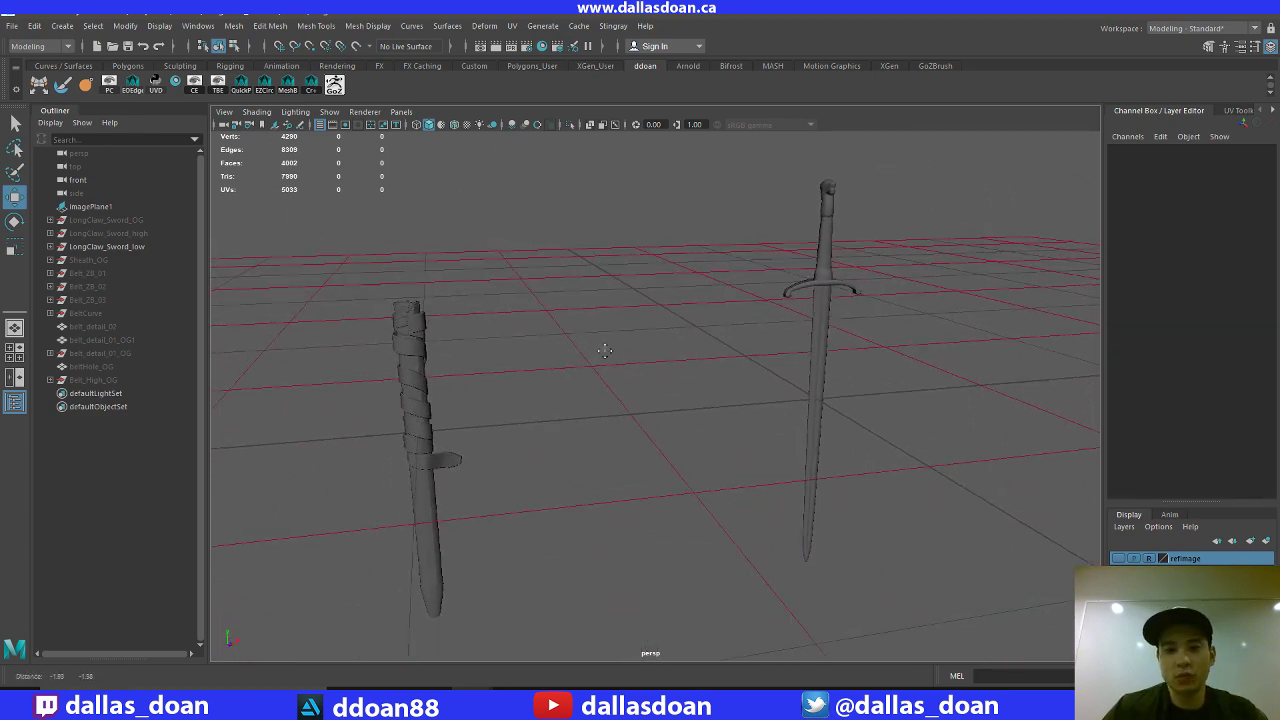
pyautogui.keyDown('alt'); pyautogui.moveTo(600, 349); pyautogui.dragTo(606, 352); pyautogui.keyUp('alt')
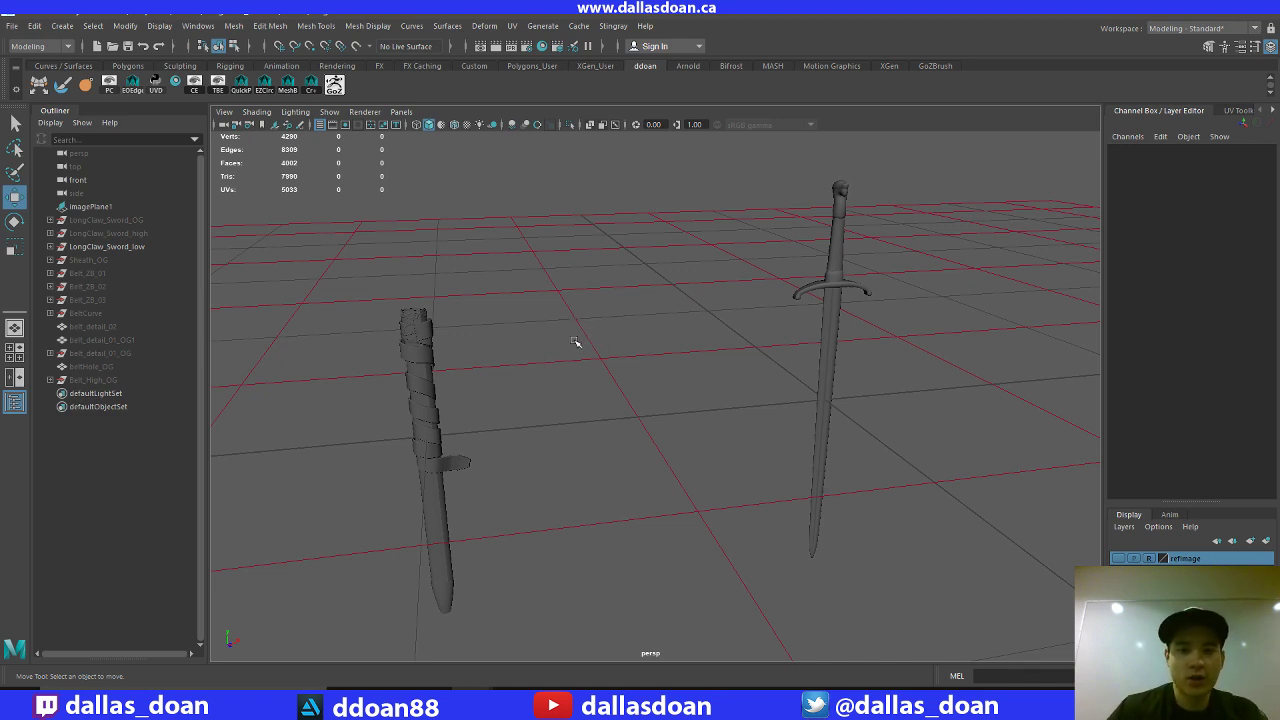
pyautogui.keyDown('alt'); pyautogui.moveTo(622, 447); pyautogui.dragTo(633, 425, button='middle'); pyautogui.keyUp('alt')
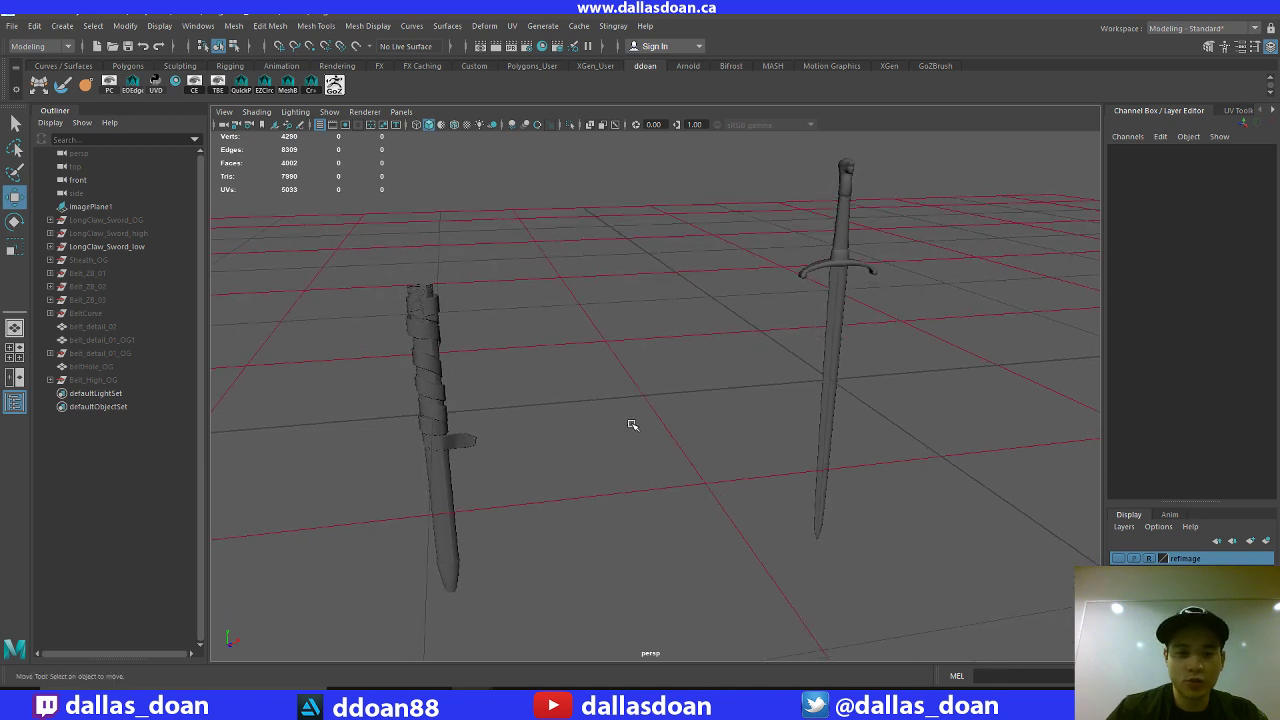
pyautogui.keyDown('alt'); pyautogui.moveTo(664, 350); pyautogui.dragTo(623, 357, button='middle'); pyautogui.keyUp('alt')
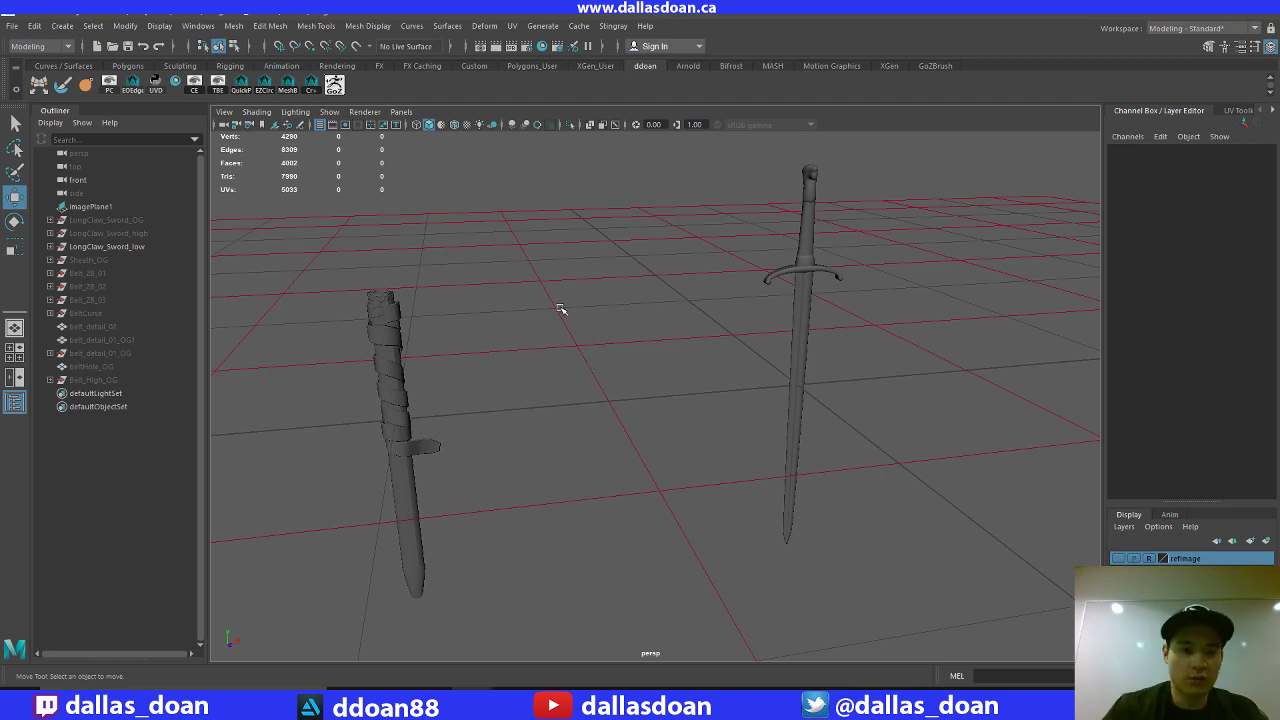
# Step: Switch to Substance Painter and bring up the dialog for opening an existing project
pyautogui.keyDown('alt'); pyautogui.moveTo(651, 357); pyautogui.dragTo(591, 640); pyautogui.keyUp('alt')
pyautogui.click(610, 702)
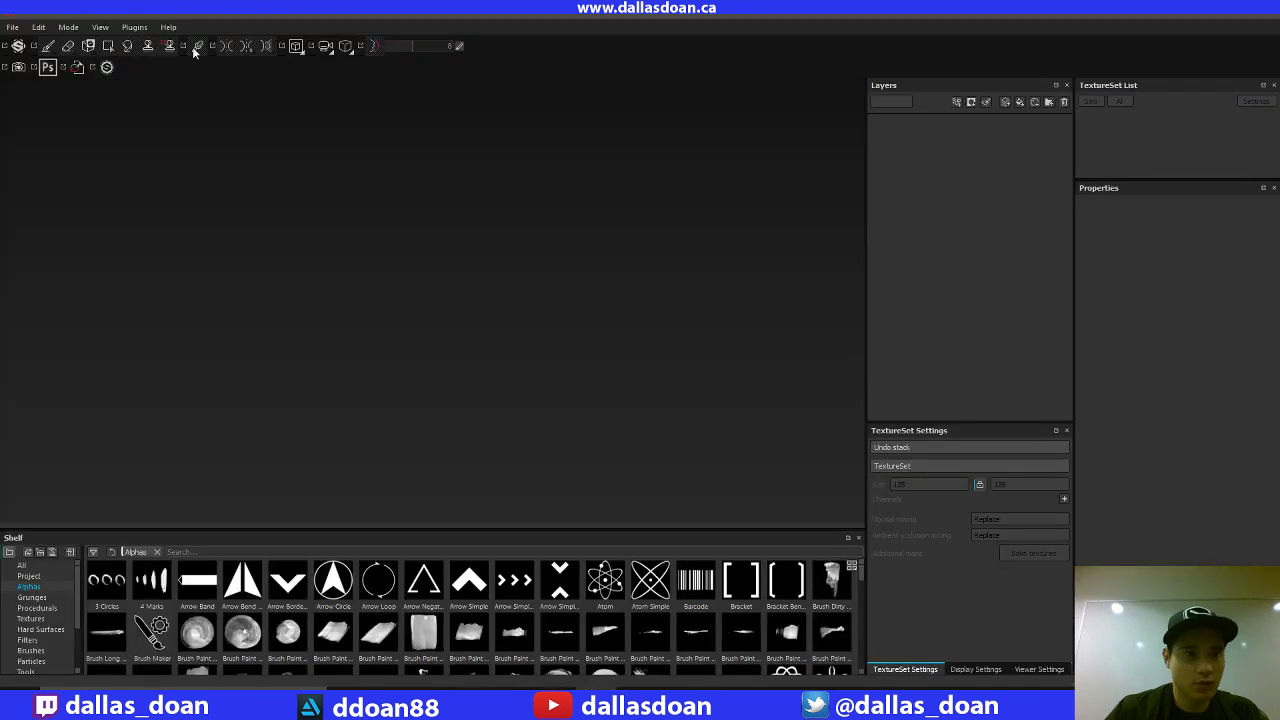
pyautogui.click(15, 30)
pyautogui.click(40, 86)
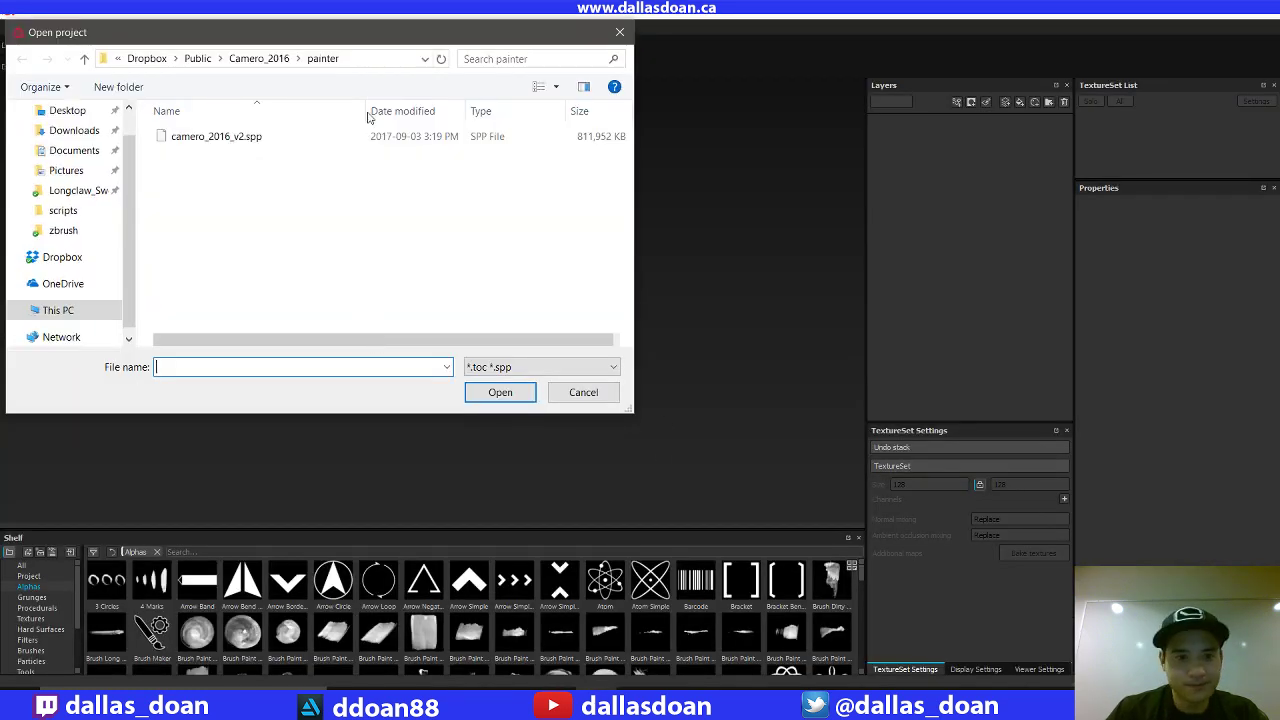
pyautogui.moveTo(343, 44); pyautogui.dragTo(466, 106)
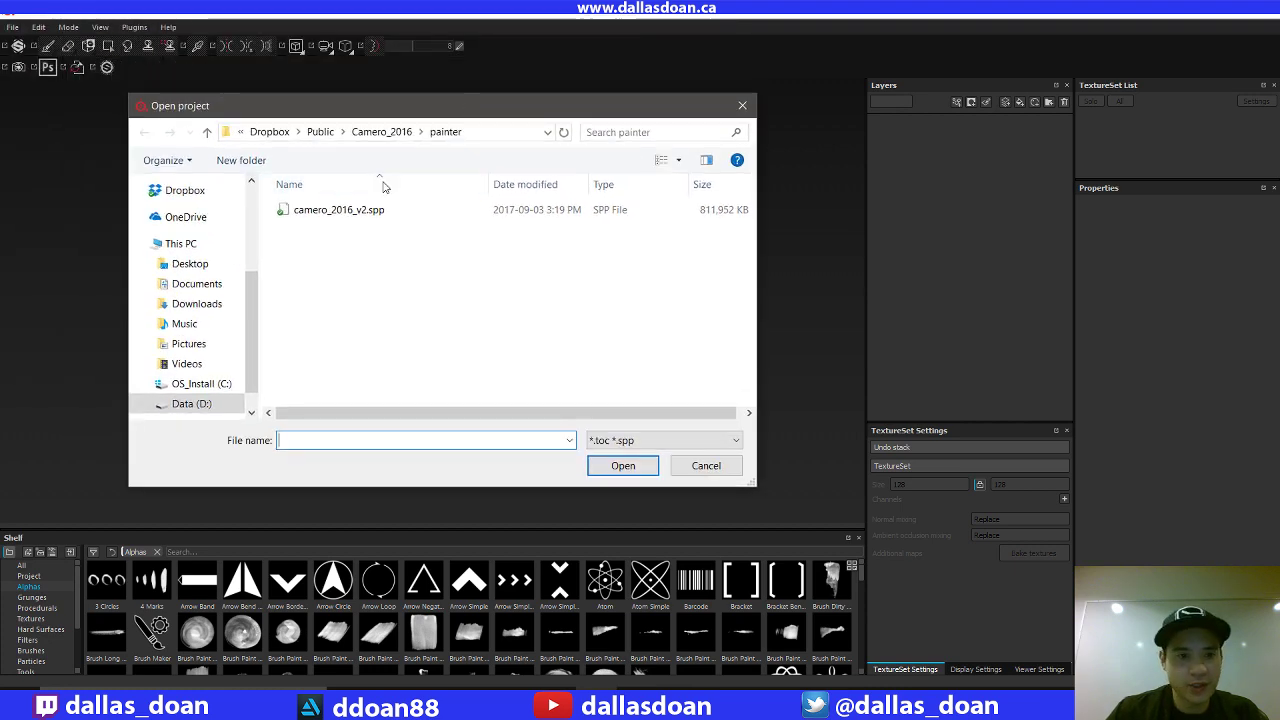
# Step: Browse to the Longclaw_Sword folder inside Dropbox's Public folder
pyautogui.click(318, 133)
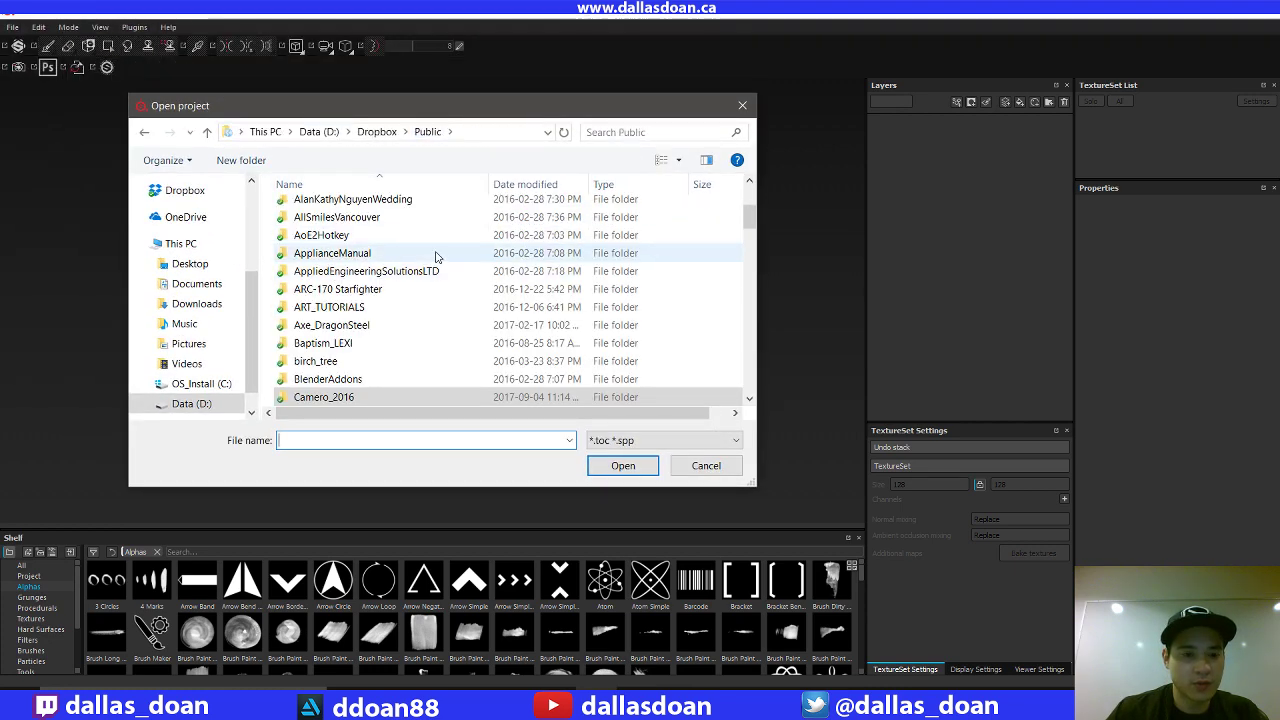
pyautogui.click(380, 291)
pyautogui.write('su')
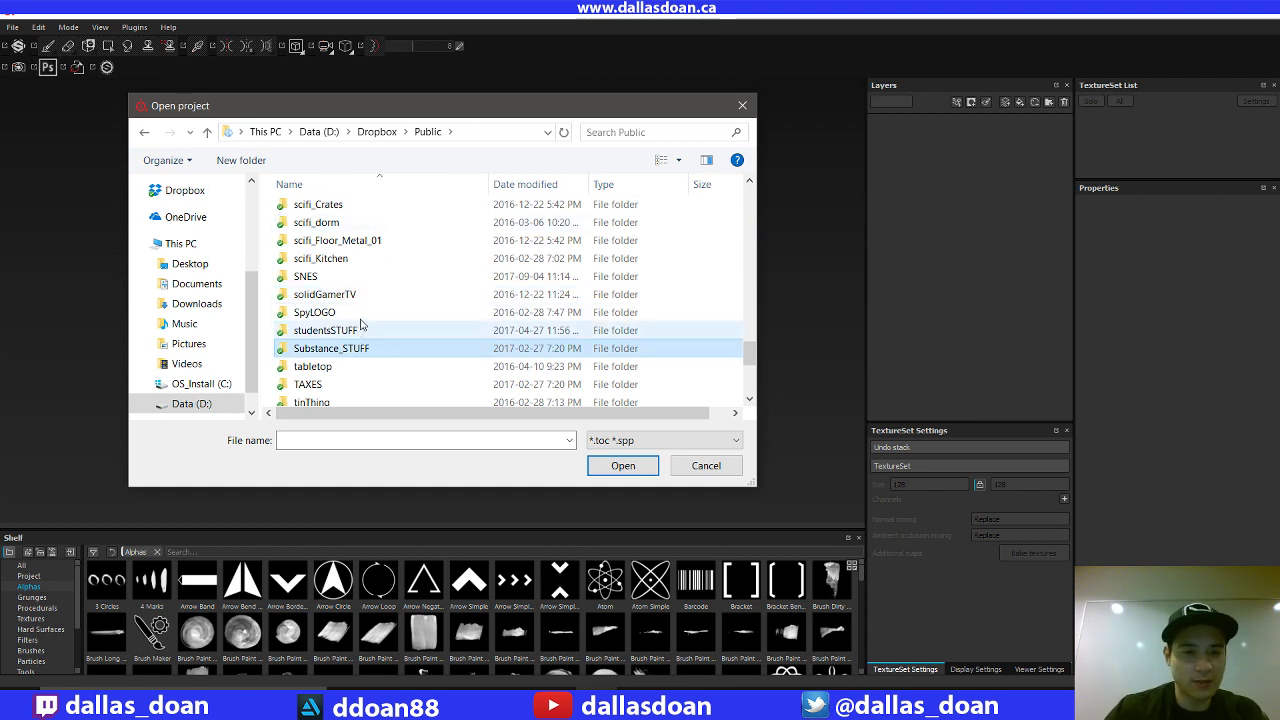
pyautogui.write('lo')
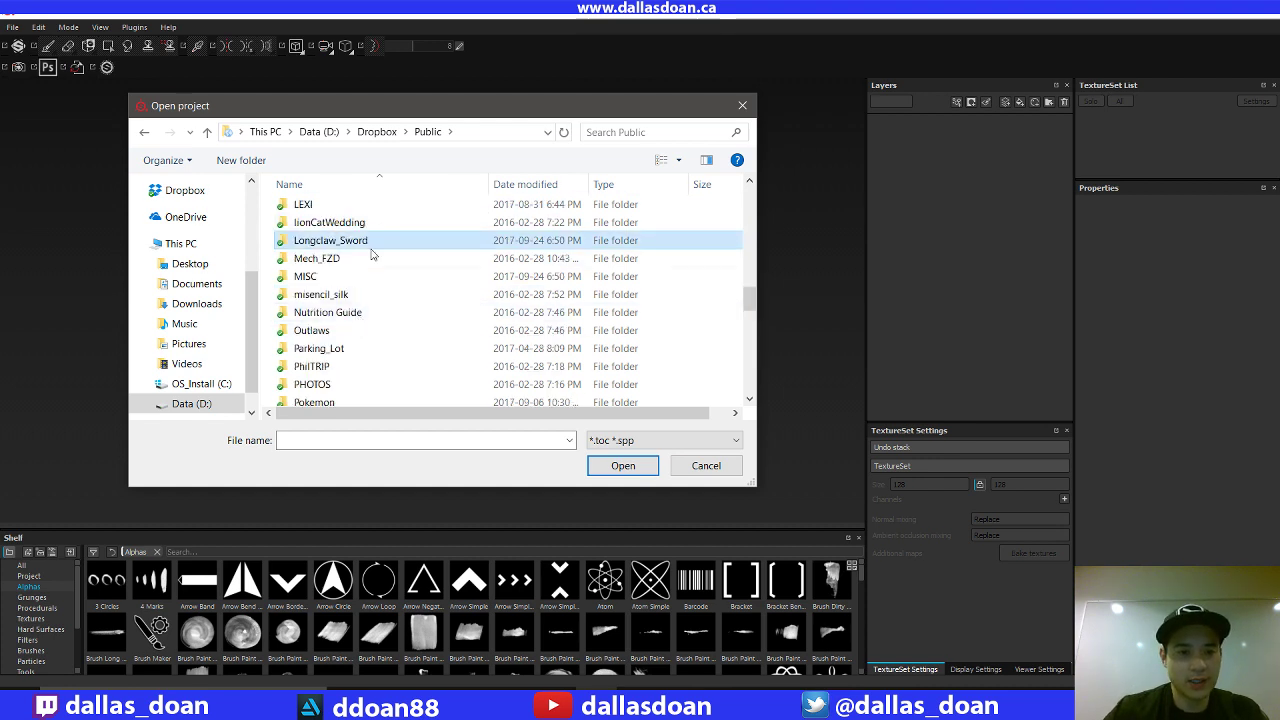
pyautogui.doubleClick(360, 241)
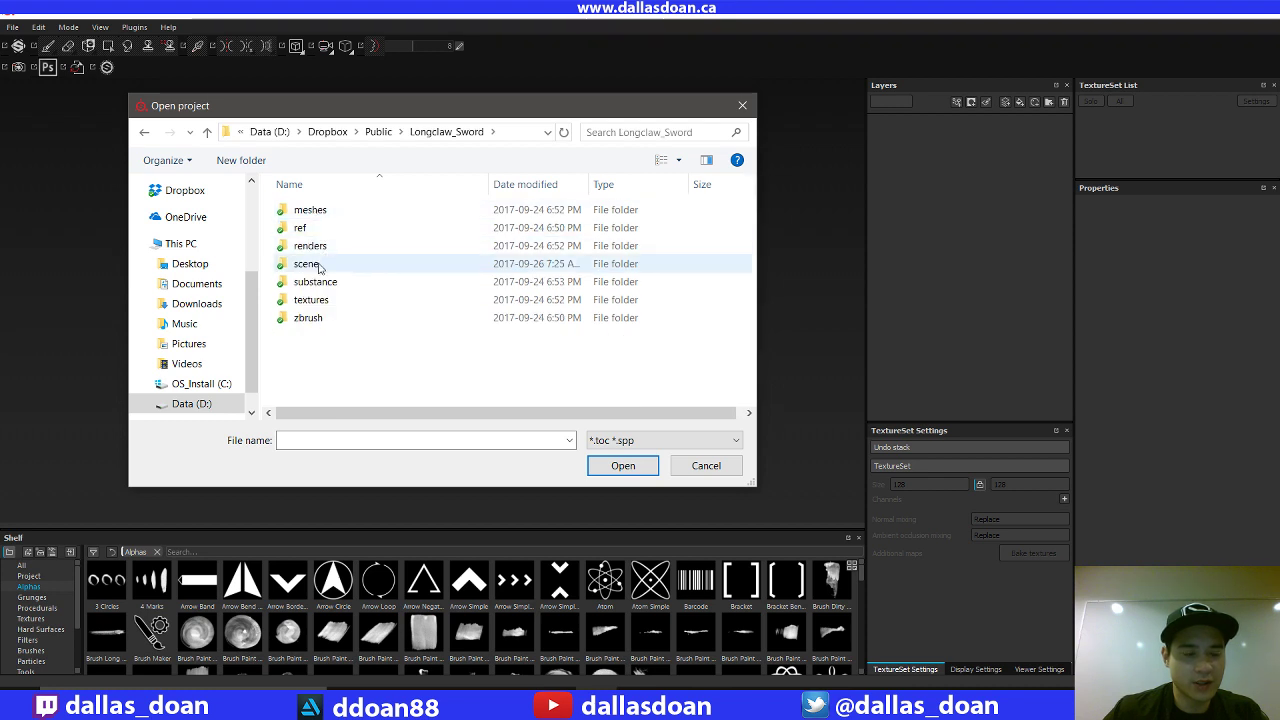
# Step: Open the project longclaw.spp from the substance folder of Longclaw_Sword
pyautogui.doubleClick(310, 265)
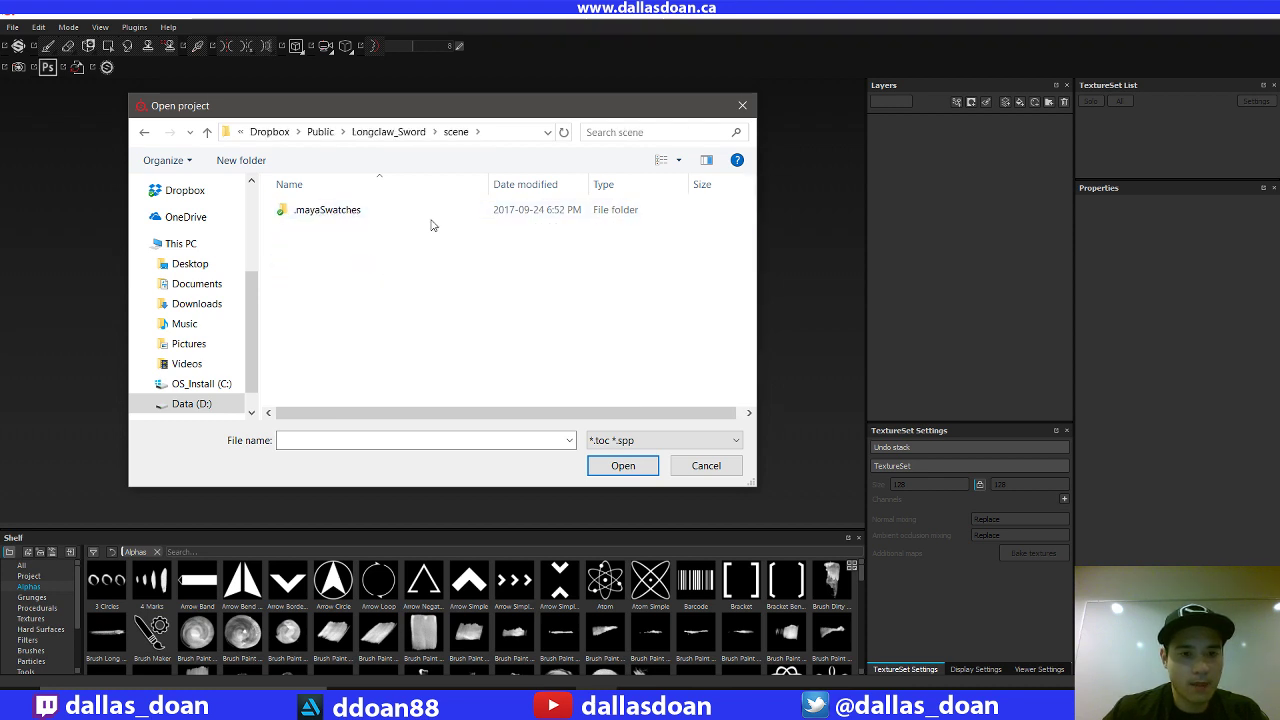
pyautogui.click(396, 133)
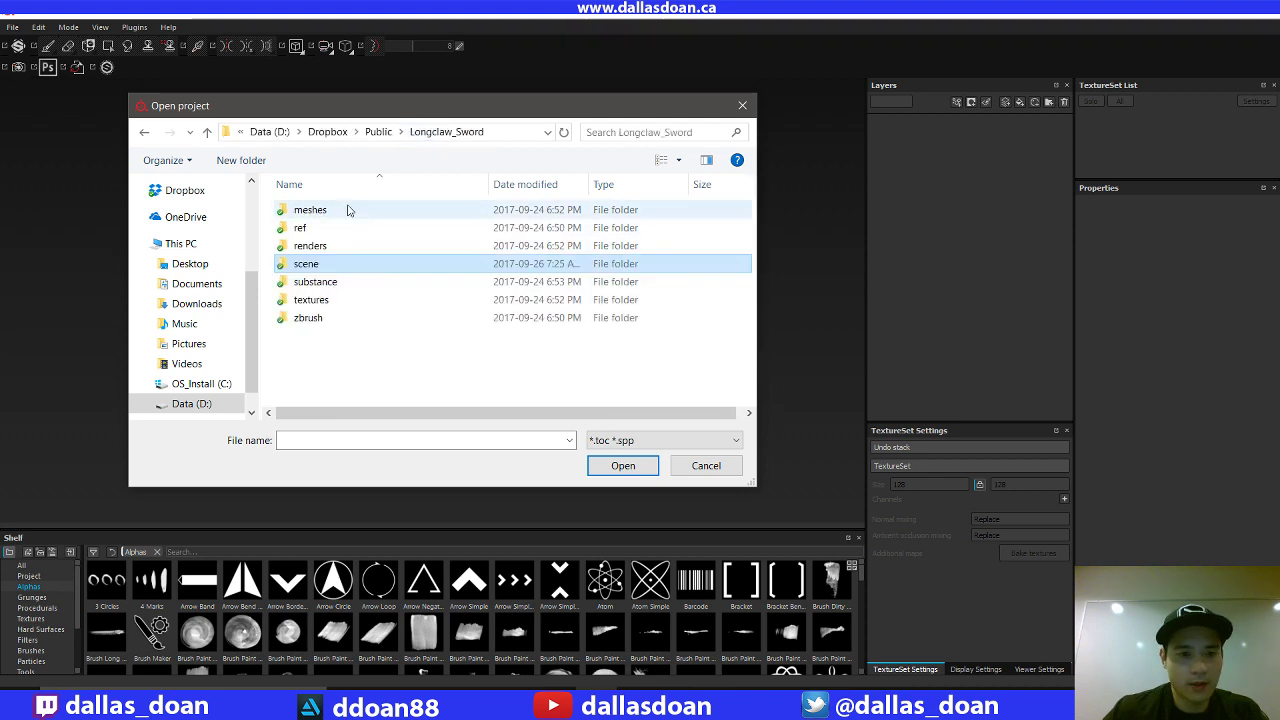
pyautogui.doubleClick(318, 284)
pyautogui.click(323, 212)
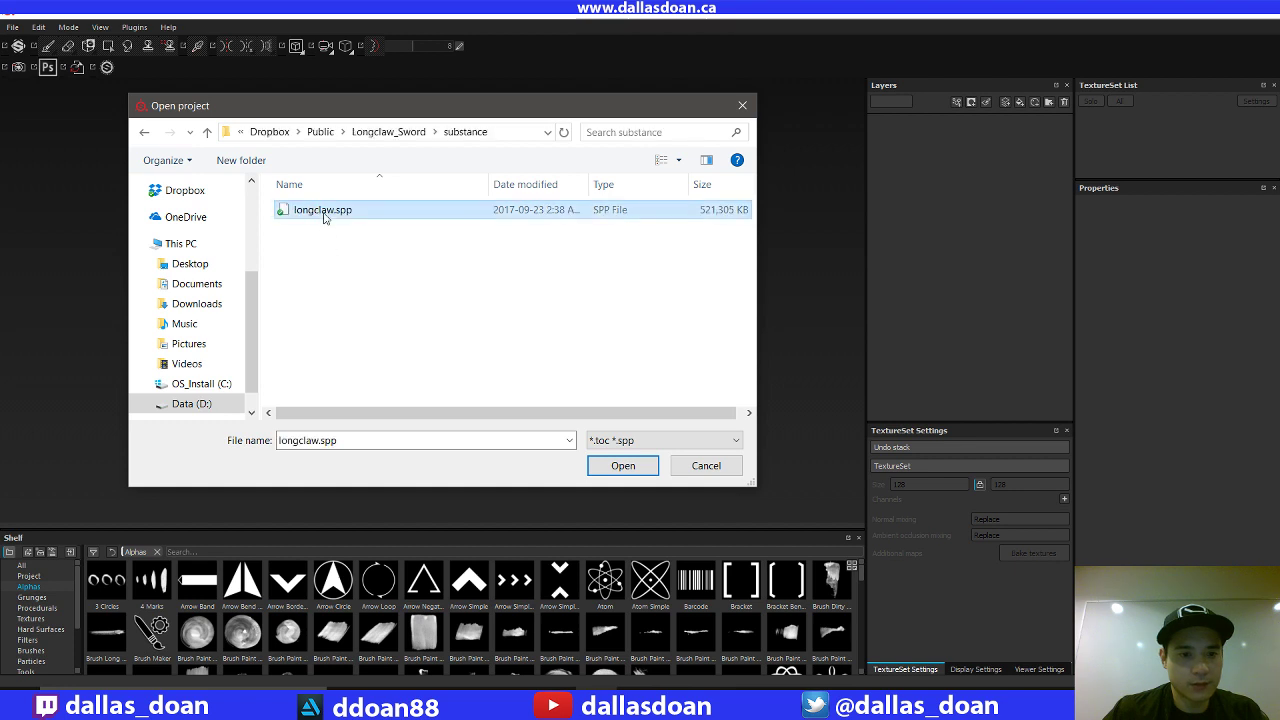
pyautogui.click(623, 467)
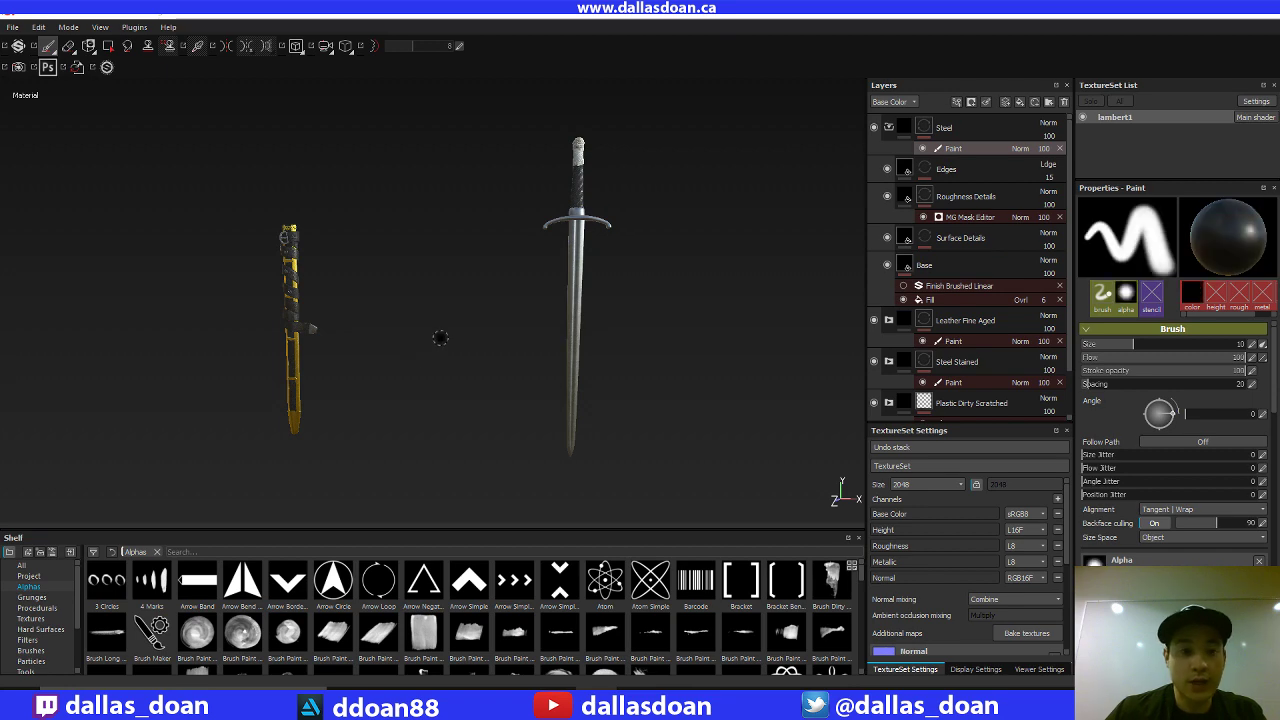
# Step: Switch to File Explorer and open the renders folder inside Longclaw_Sword
pyautogui.press('super+e')
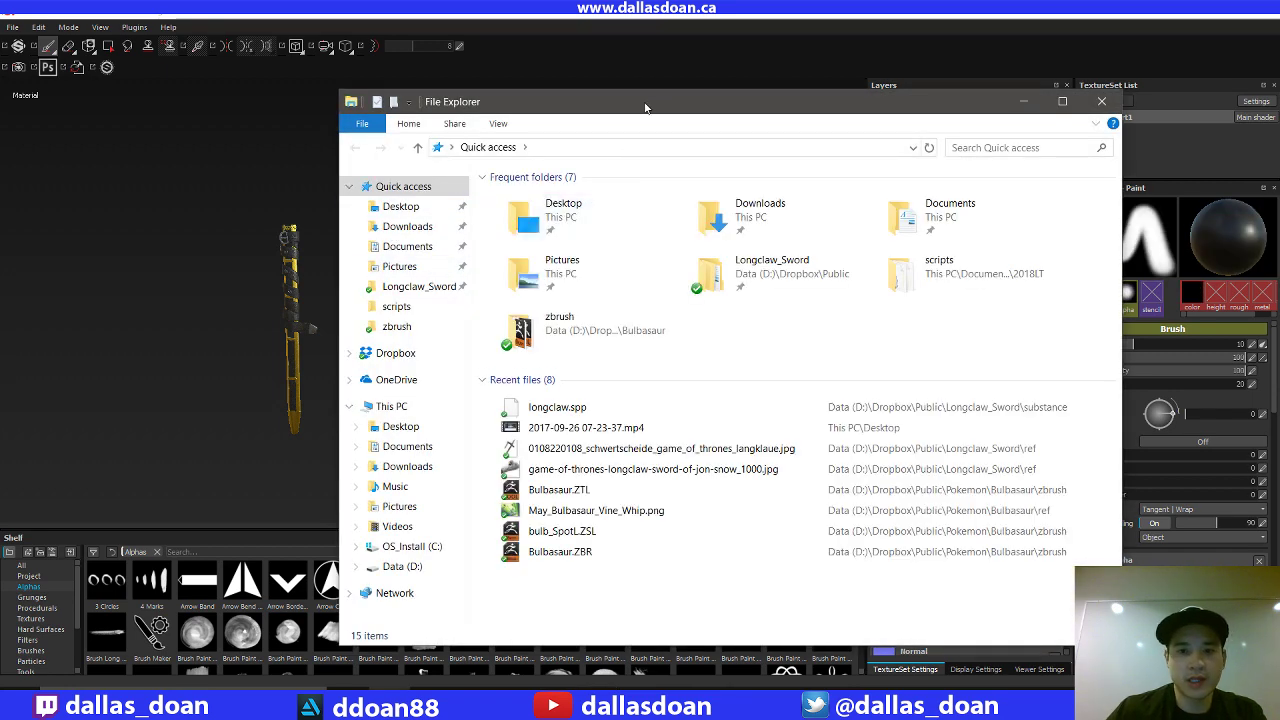
pyautogui.moveTo(645, 104); pyautogui.dragTo(571, 105)
pyautogui.click(371, 290)
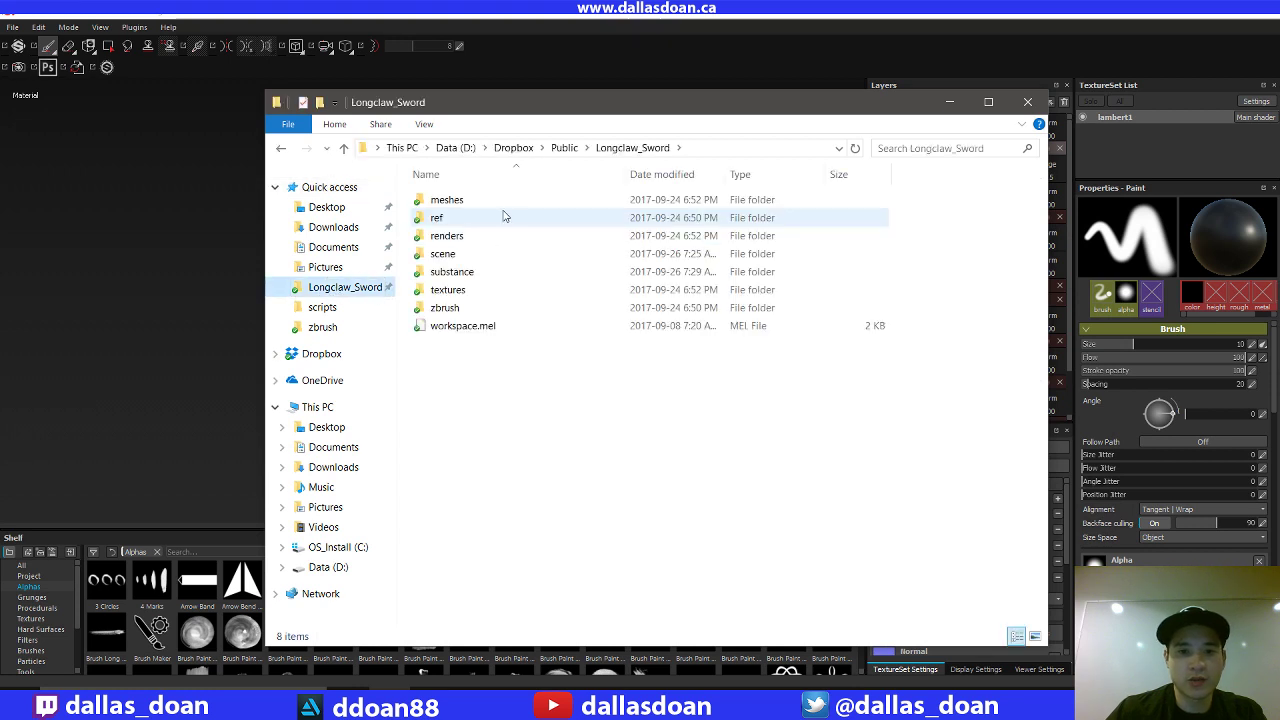
pyautogui.doubleClick(463, 232)
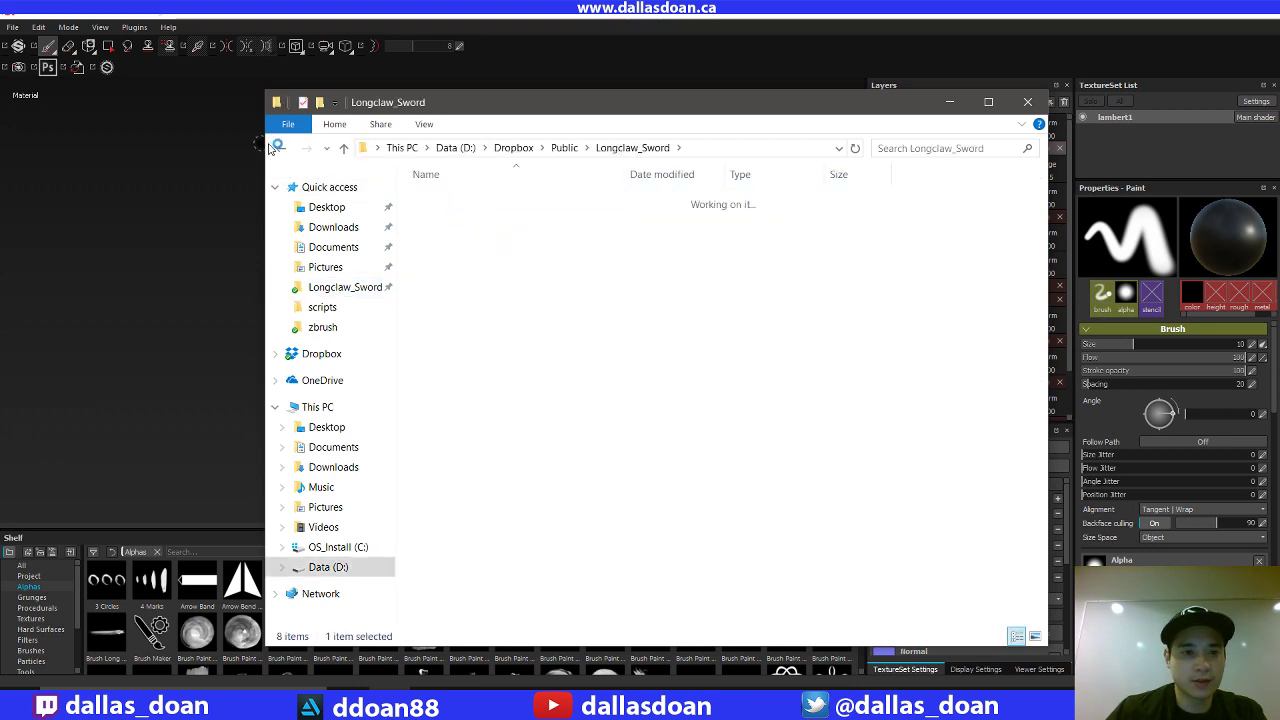
pyautogui.doubleClick(470, 240)
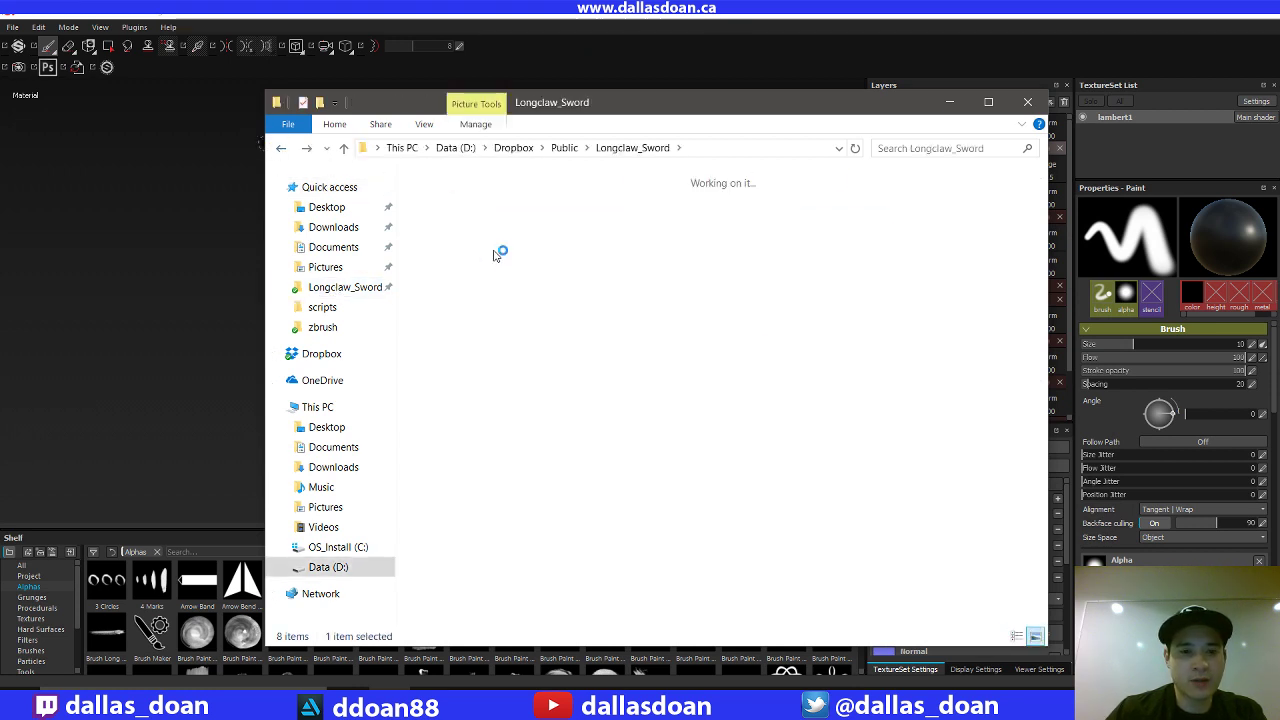
# Step: View the sword render SEPT_08_2017_01.png in a maximized Photos window
pyautogui.click(452, 228)
pyautogui.doubleClick(476, 234)
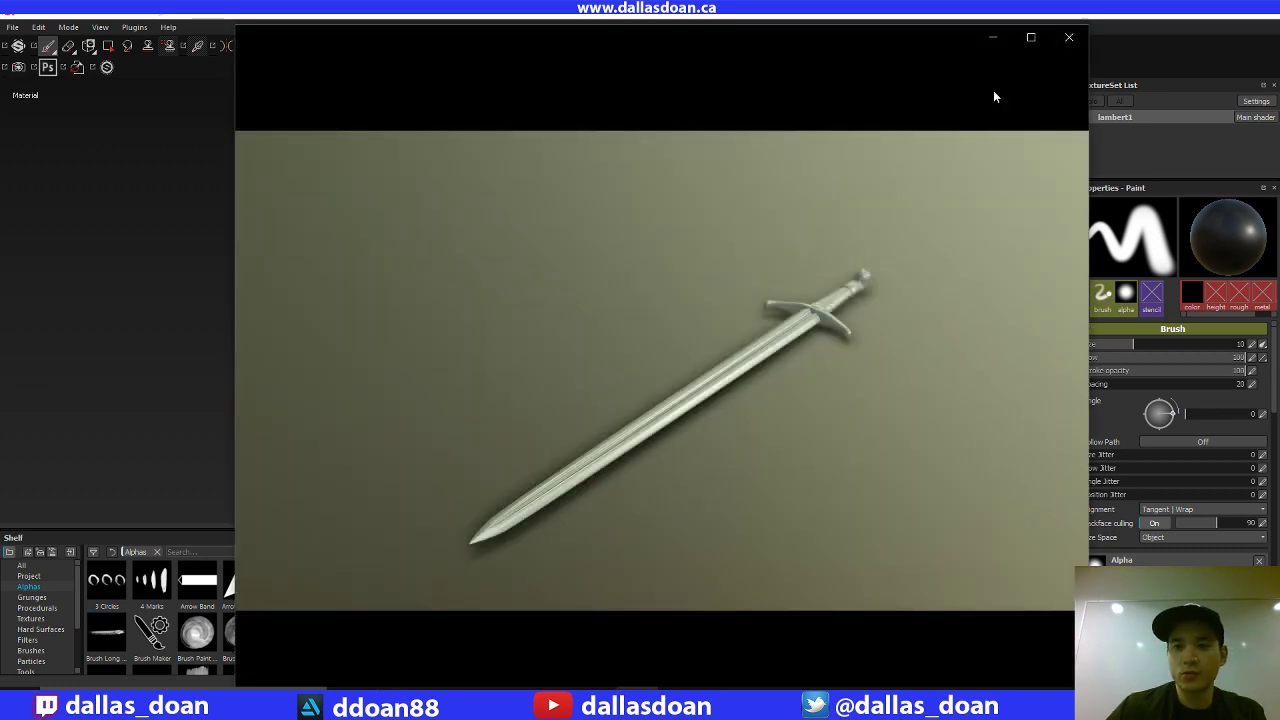
pyautogui.click(1031, 38)
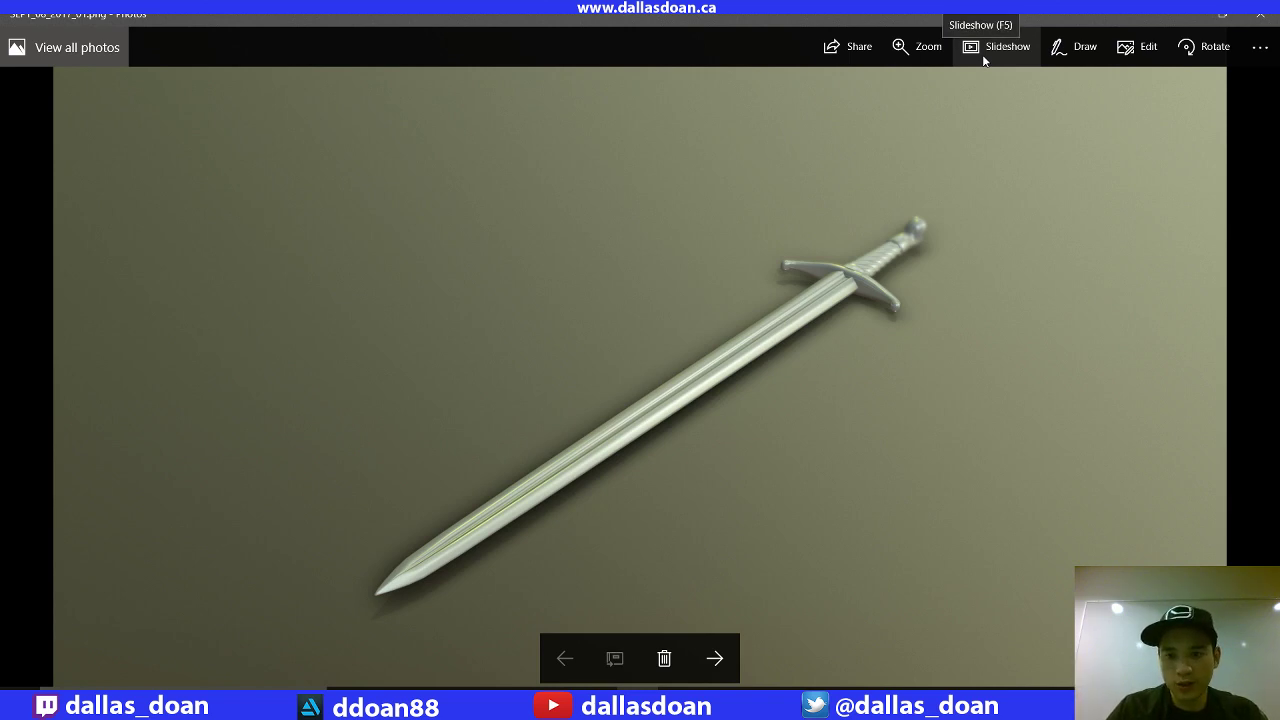
# Step: View the remaining sword and sheath renders in sequence through SEPT_23_2017_03.png, and close the image viewer
pyautogui.click(982, 54)
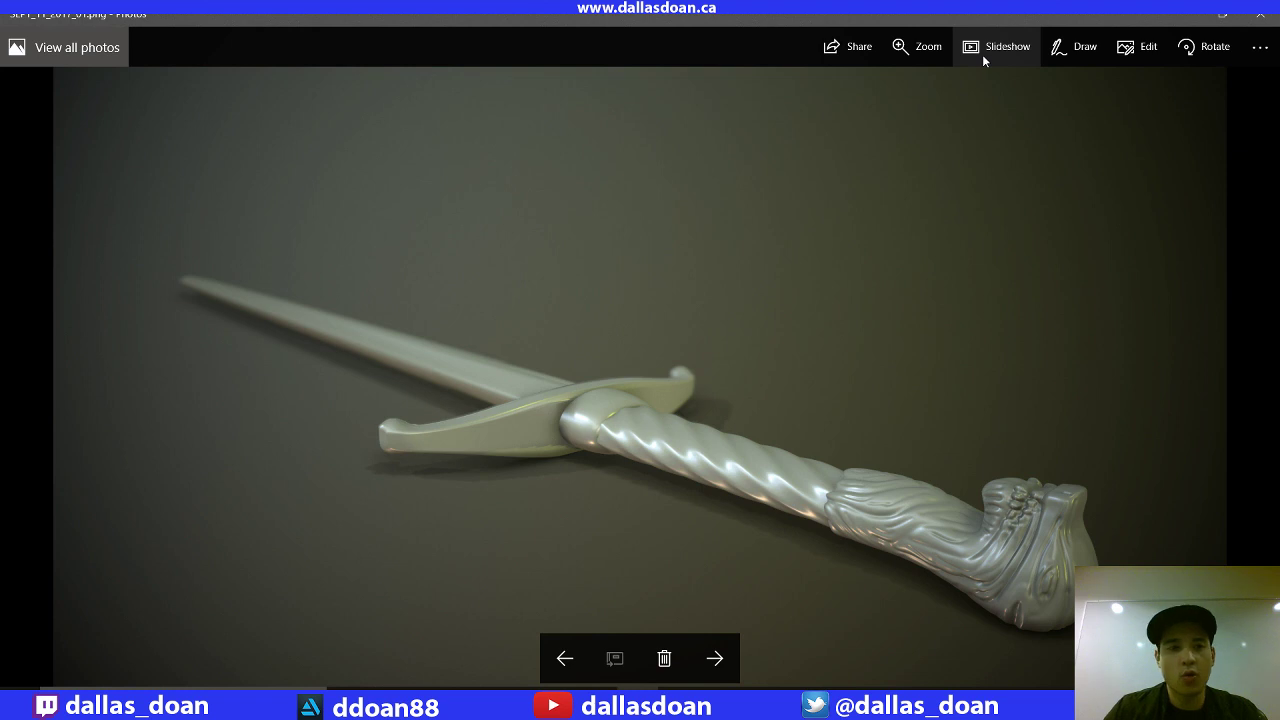
pyautogui.press('Right')
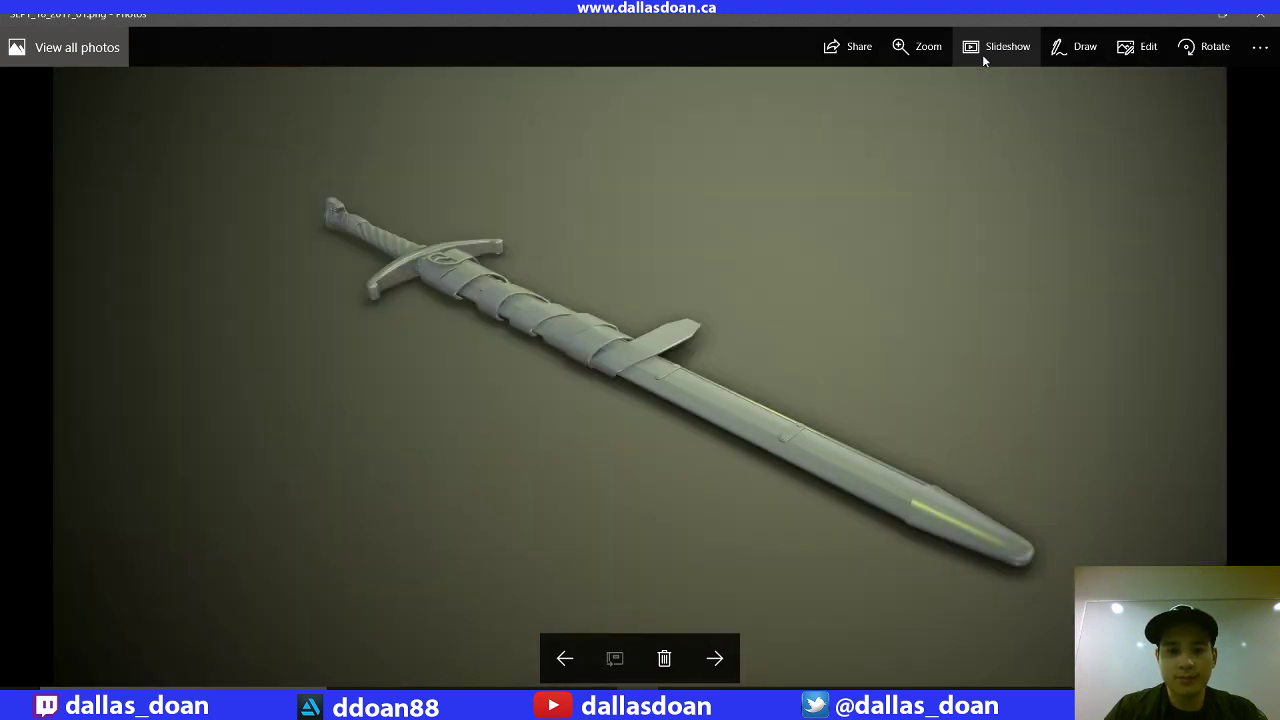
pyautogui.press('Right')
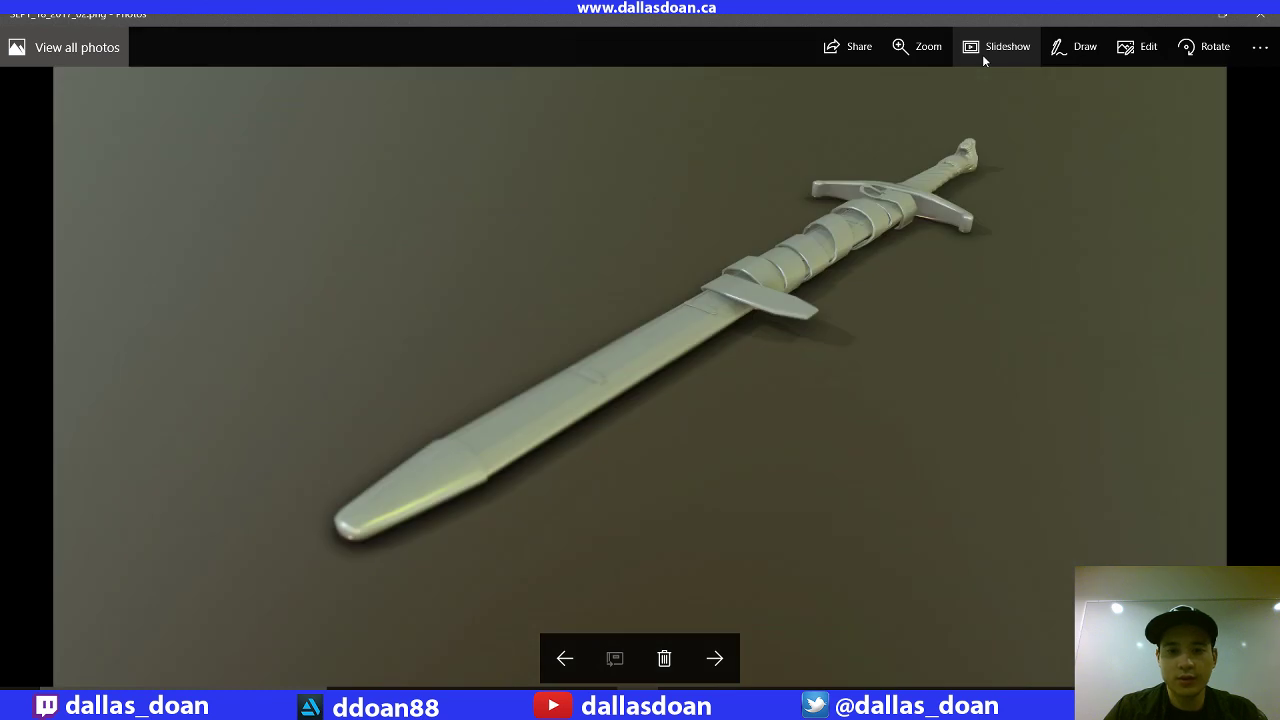
pyautogui.press('Right')
pyautogui.press('Right')
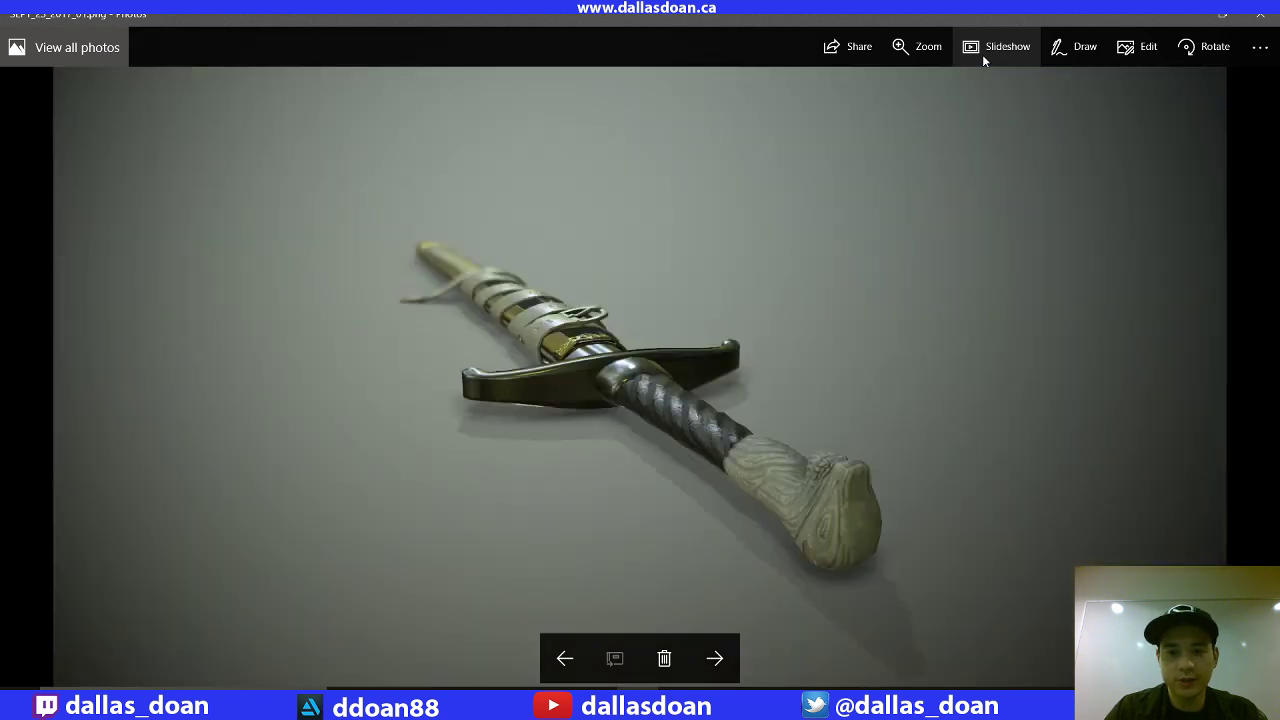
pyautogui.press('Right')
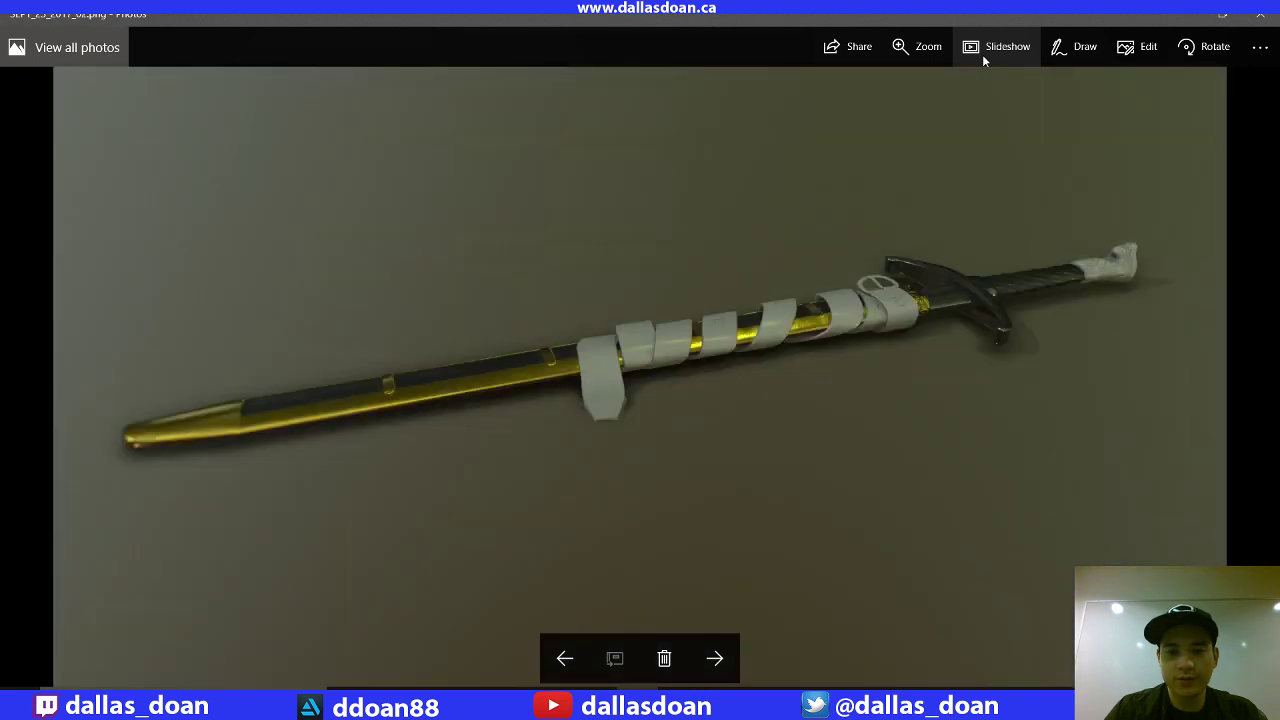
pyautogui.press('Right')
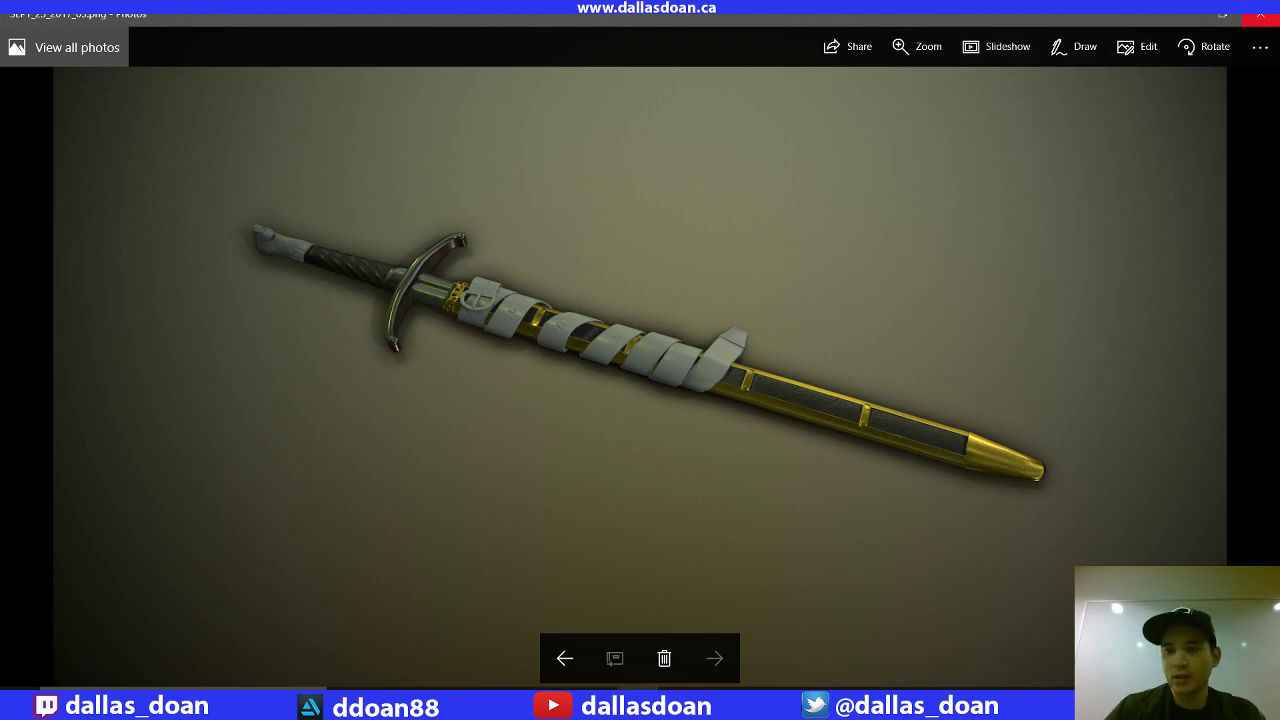
pyautogui.click(1260, 16)
# Step: Return to Substance Painter and examine the textured sword and sheath side by side
pyautogui.click(920, 104)
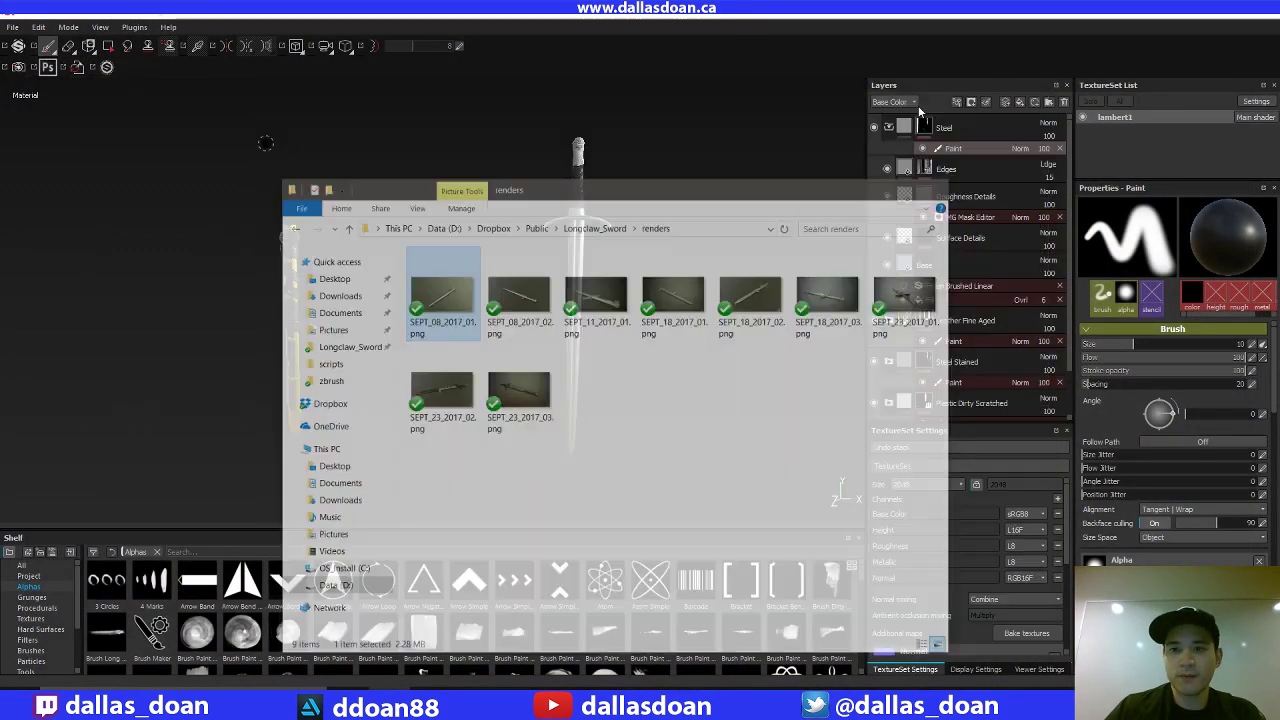
pyautogui.keyDown('alt'); pyautogui.moveTo(537, 262); pyautogui.dragTo(654, 278, button='middle'); pyautogui.keyUp('alt')
pyautogui.keyDown('alt'); pyautogui.moveTo(577, 332); pyautogui.dragTo(574, 291, button='middle'); pyautogui.keyUp('alt')
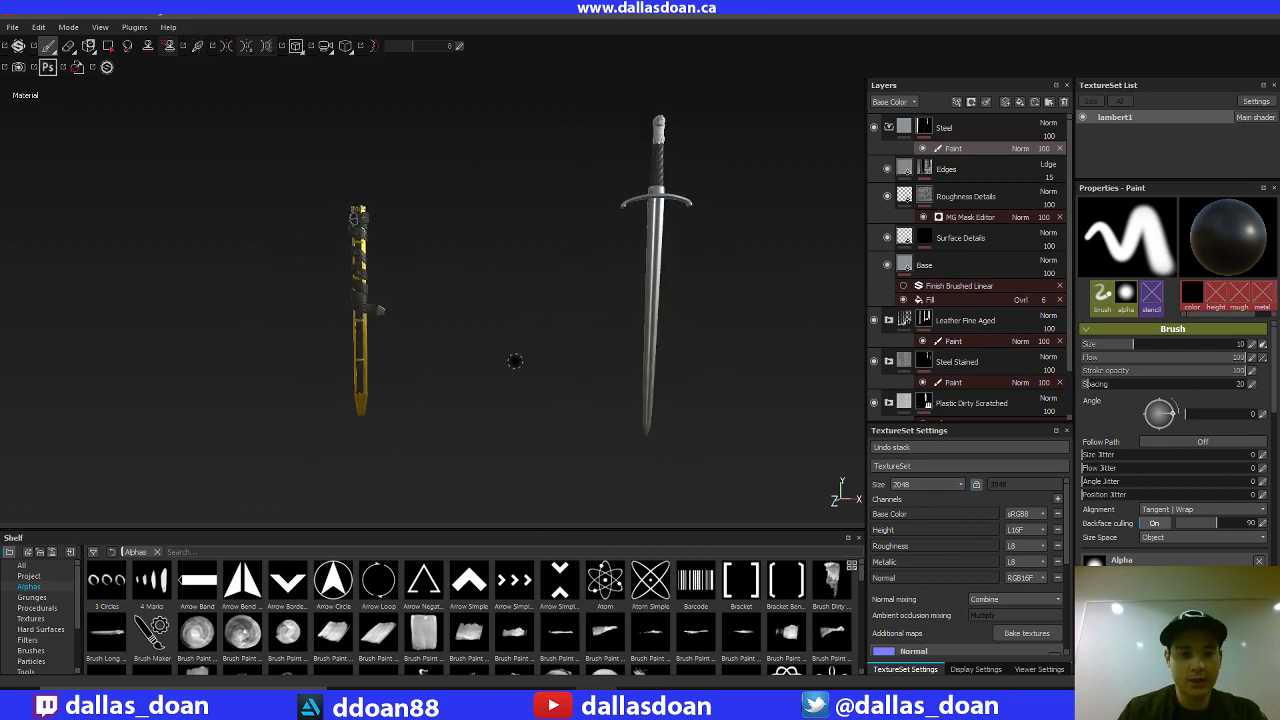
pyautogui.keyDown('alt'); pyautogui.moveTo(570, 280); pyautogui.dragTo(511, 350, button='middle'); pyautogui.keyUp('alt')
pyautogui.keyDown('alt'); pyautogui.moveTo(511, 350); pyautogui.dragTo(546, 291, button='right'); pyautogui.keyUp('alt')
pyautogui.keyDown('alt'); pyautogui.moveTo(537, 263); pyautogui.dragTo(512, 155, button='middle'); pyautogui.keyUp('alt')
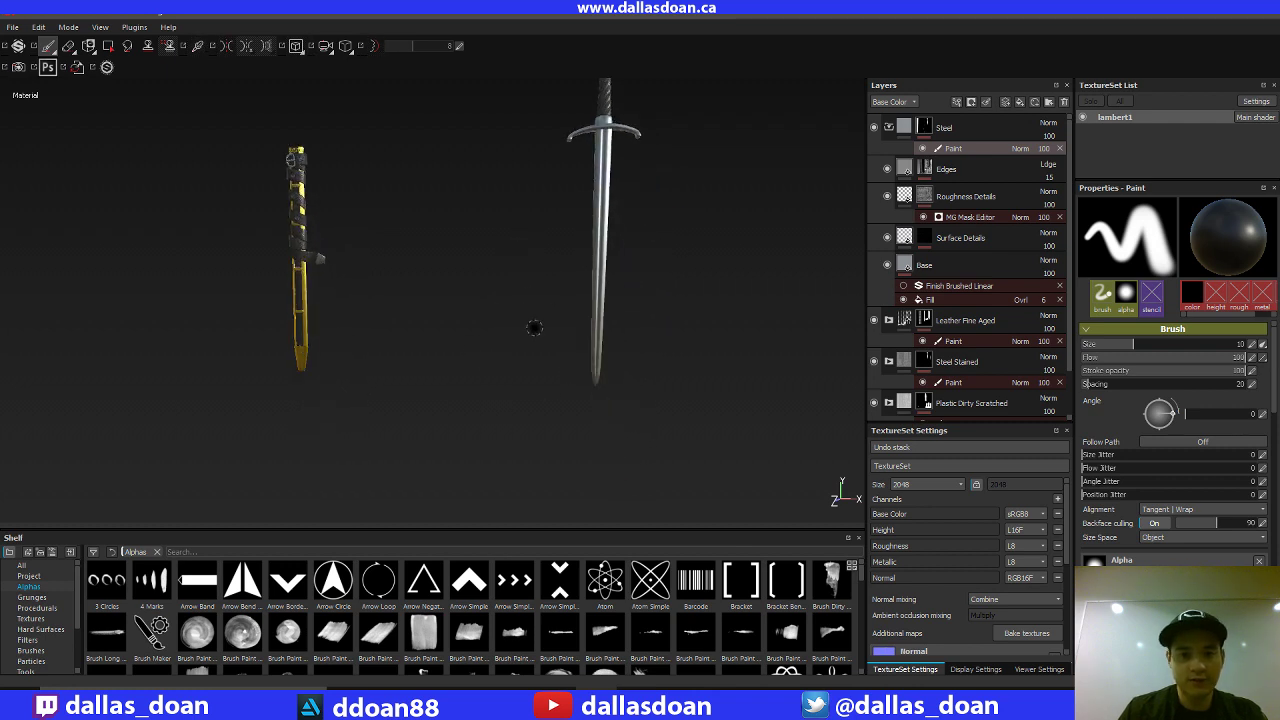
# Step: Inspect the leather wraps, buckle and gold trim along the upper part of the sheath
pyautogui.keyDown('alt'); pyautogui.moveTo(495, 325); pyautogui.dragTo(446, 369); pyautogui.keyUp('alt')
pyautogui.keyDown('alt'); pyautogui.moveTo(451, 404); pyautogui.dragTo(503, 345, button='middle'); pyautogui.keyUp('alt')
pyautogui.keyDown('alt'); pyautogui.moveTo(503, 345); pyautogui.dragTo(562, 345, button='right'); pyautogui.keyUp('alt')
pyautogui.keyDown('alt'); pyautogui.moveTo(508, 366); pyautogui.dragTo(655, 434, button='middle'); pyautogui.keyUp('alt')
pyautogui.keyDown('alt'); pyautogui.moveTo(645, 385); pyautogui.dragTo(748, 316, button='right'); pyautogui.keyUp('alt')
pyautogui.keyDown('alt'); pyautogui.moveTo(600, 262); pyautogui.dragTo(610, 460, button='middle'); pyautogui.keyUp('alt')
pyautogui.keyDown('alt'); pyautogui.moveTo(610, 460); pyautogui.dragTo(641, 349); pyautogui.keyUp('alt')
pyautogui.keyDown('alt'); pyautogui.moveTo(628, 330); pyautogui.dragTo(595, 350); pyautogui.keyUp('alt')
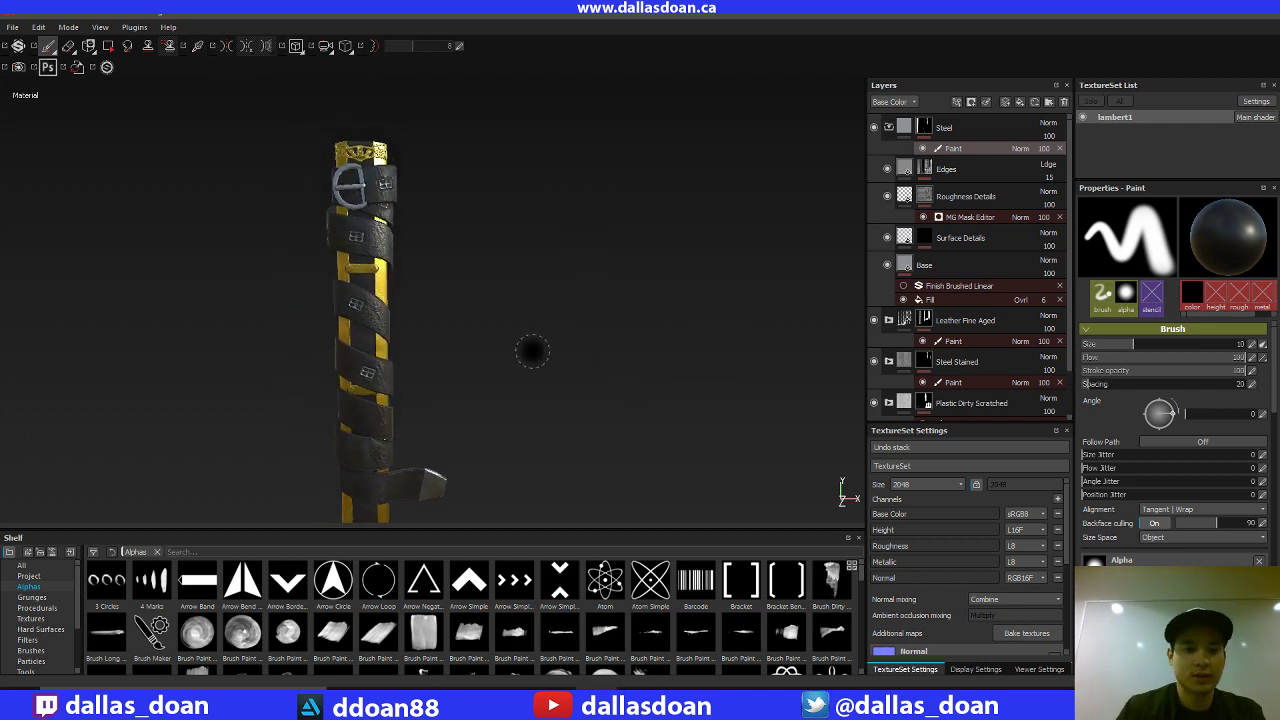
# Step: Examine the sheath's open mouth and ornamented gold rim from above, and collapse the Steel layer folder
pyautogui.keyDown('alt'); pyautogui.moveTo(532, 350); pyautogui.dragTo(548, 320); pyautogui.keyUp('alt')
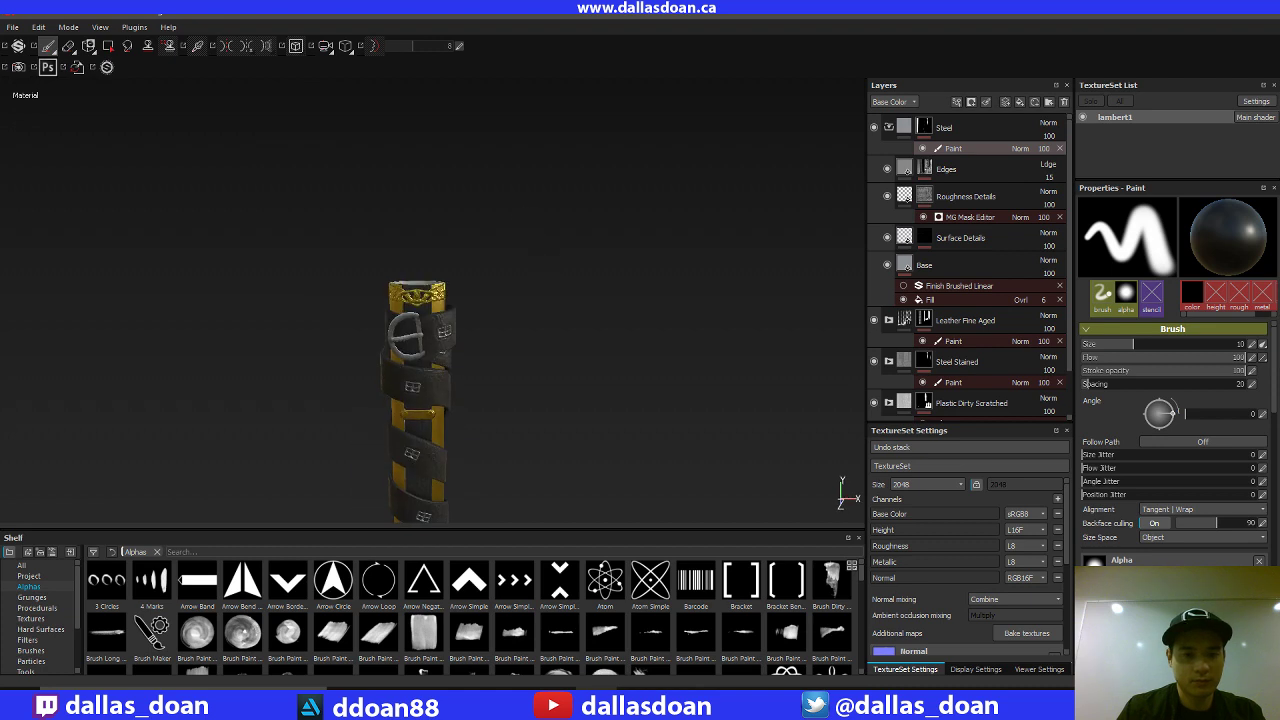
pyautogui.keyDown('alt'); pyautogui.moveTo(585, 275); pyautogui.dragTo(601, 253); pyautogui.keyUp('alt')
pyautogui.keyDown('alt'); pyautogui.moveTo(660, 300); pyautogui.dragTo(592, 256); pyautogui.keyUp('alt')
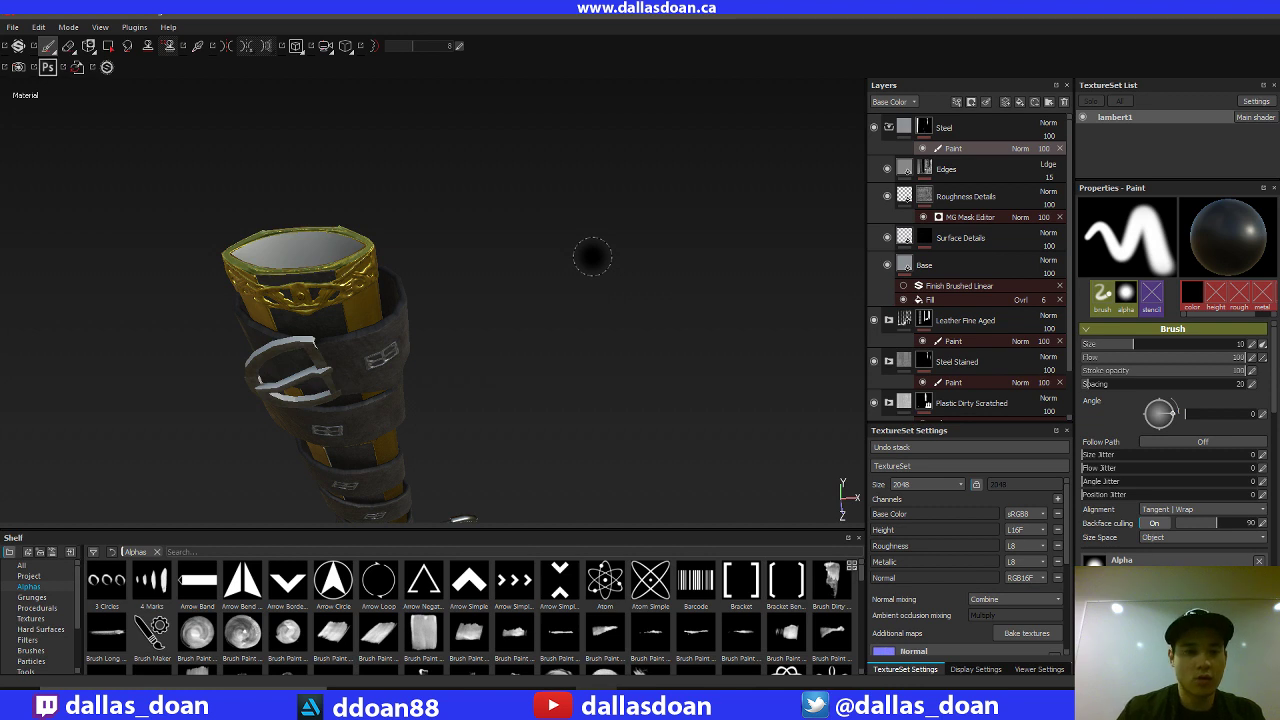
pyautogui.keyDown('alt'); pyautogui.moveTo(582, 384); pyautogui.dragTo(400, 342); pyautogui.keyUp('alt')
pyautogui.keyDown('alt'); pyautogui.moveTo(400, 342); pyautogui.dragTo(420, 309, button='right'); pyautogui.keyUp('alt')
pyautogui.moveTo(420, 309)
pyautogui.keyDown('alt'); pyautogui.mouseDown()
pyautogui.moveTo(605, 248)
pyautogui.moveTo(643, 251)
pyautogui.moveTo(625, 226)
pyautogui.moveTo(568, 236)
pyautogui.moveTo(647, 257)
pyautogui.mouseUp(); pyautogui.keyUp('alt')
pyautogui.click(888, 127)
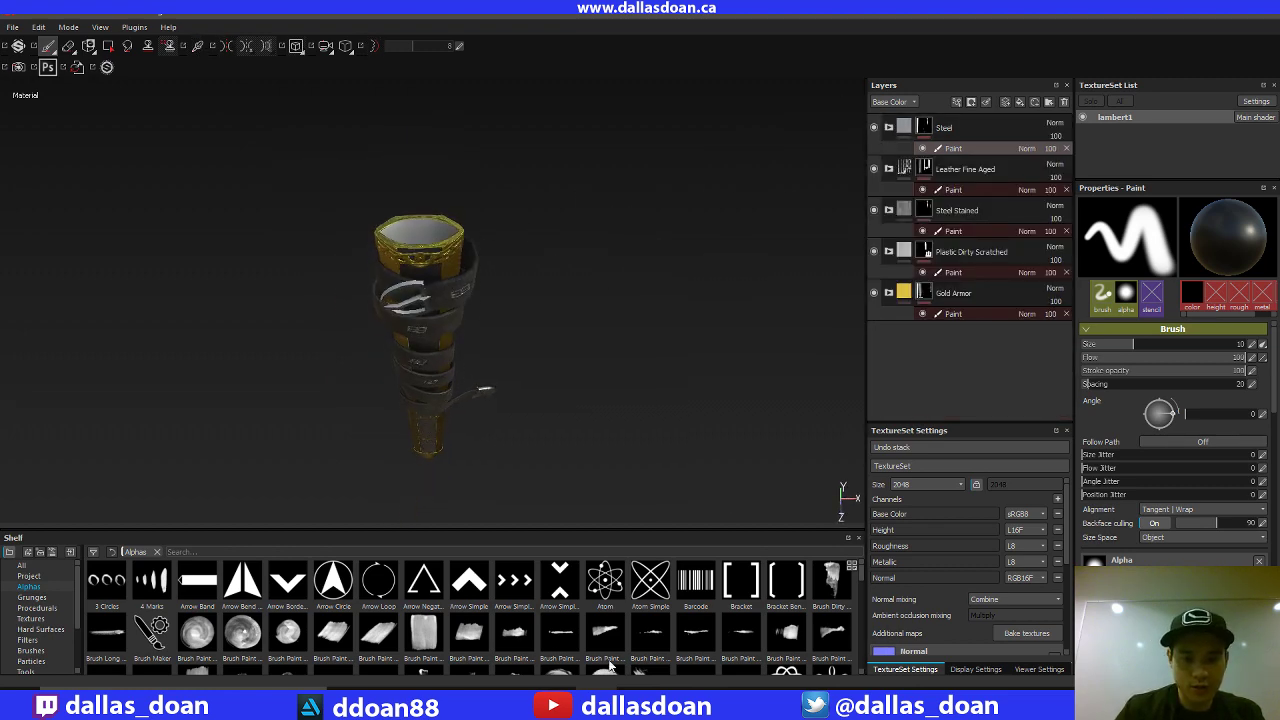
# Step: Switch to File Explorer, view the reference image lc-scabbard2.jpg in Longclaw_Sword's ref folder, and close it to return to Substance Painter
pyautogui.click(428, 686)
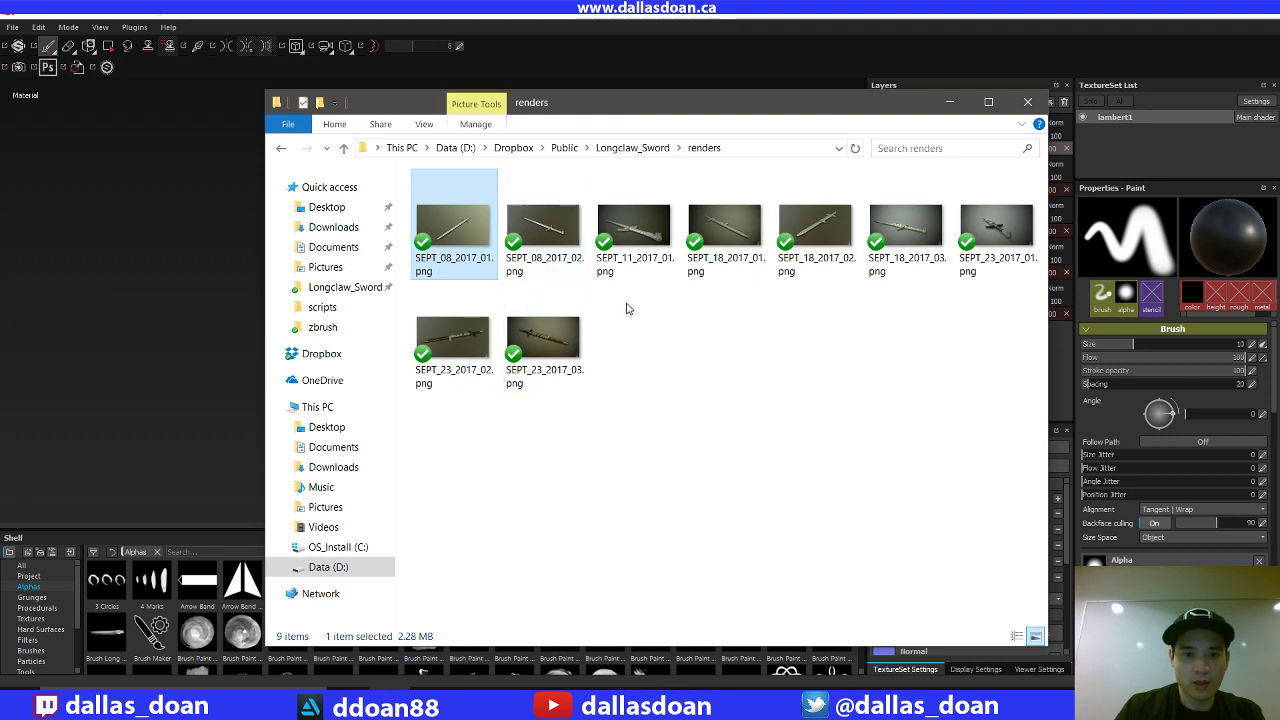
pyautogui.click(625, 148)
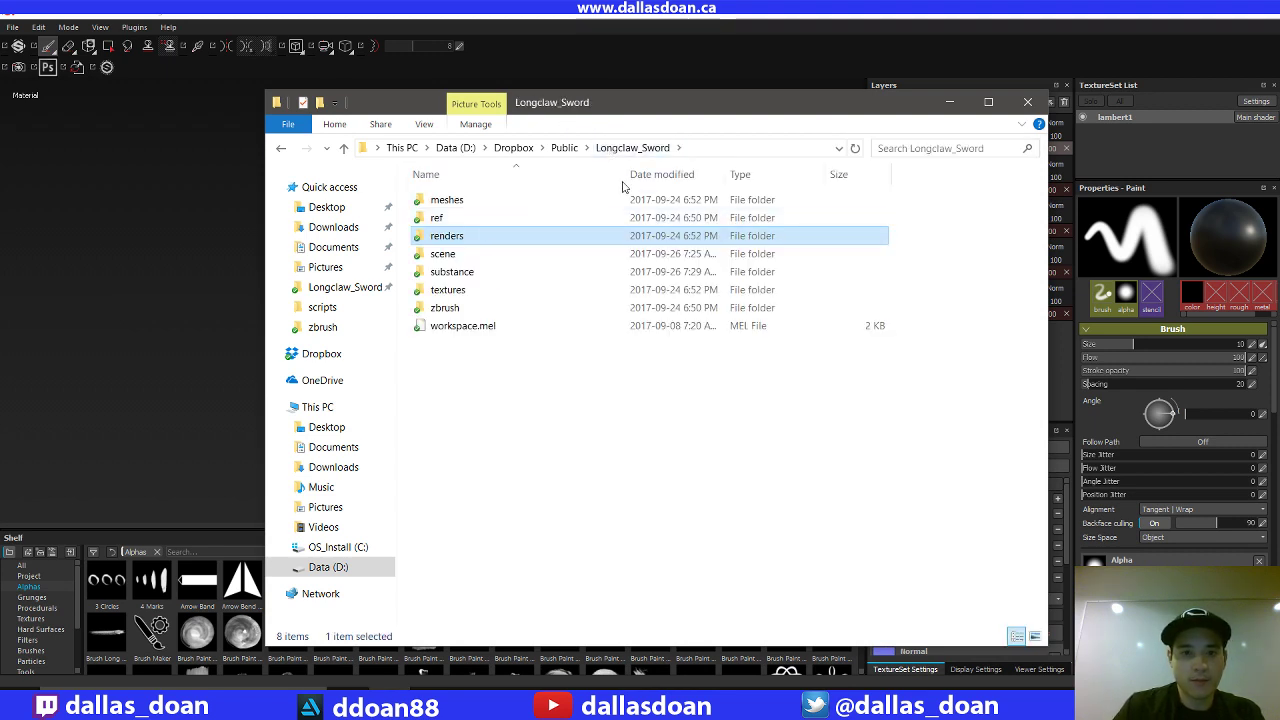
pyautogui.doubleClick(478, 218)
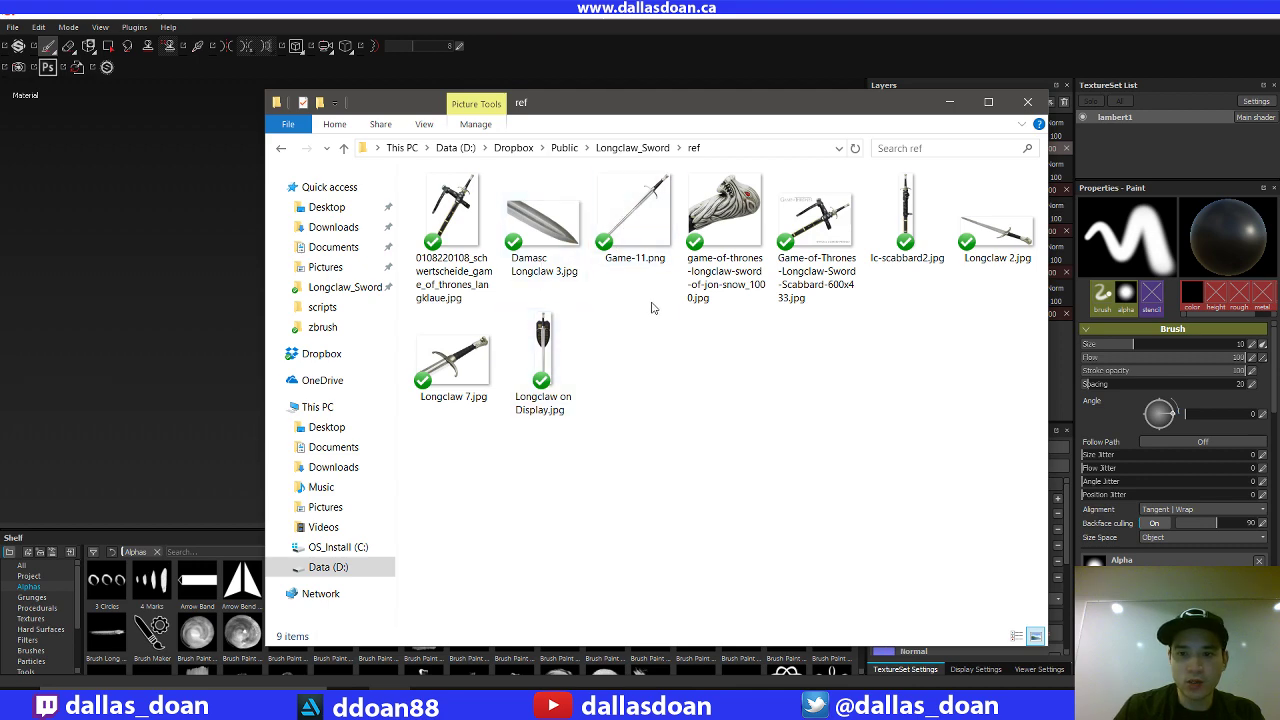
pyautogui.doubleClick(906, 205)
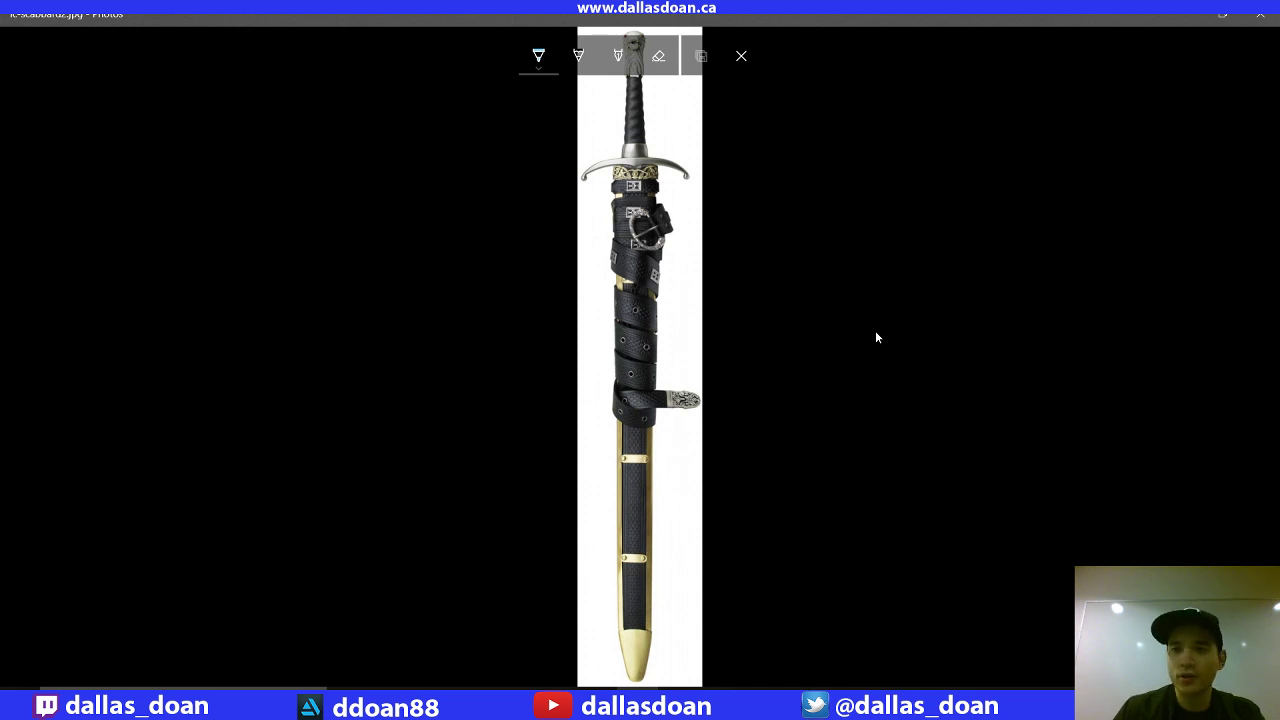
pyautogui.click(1173, 17)
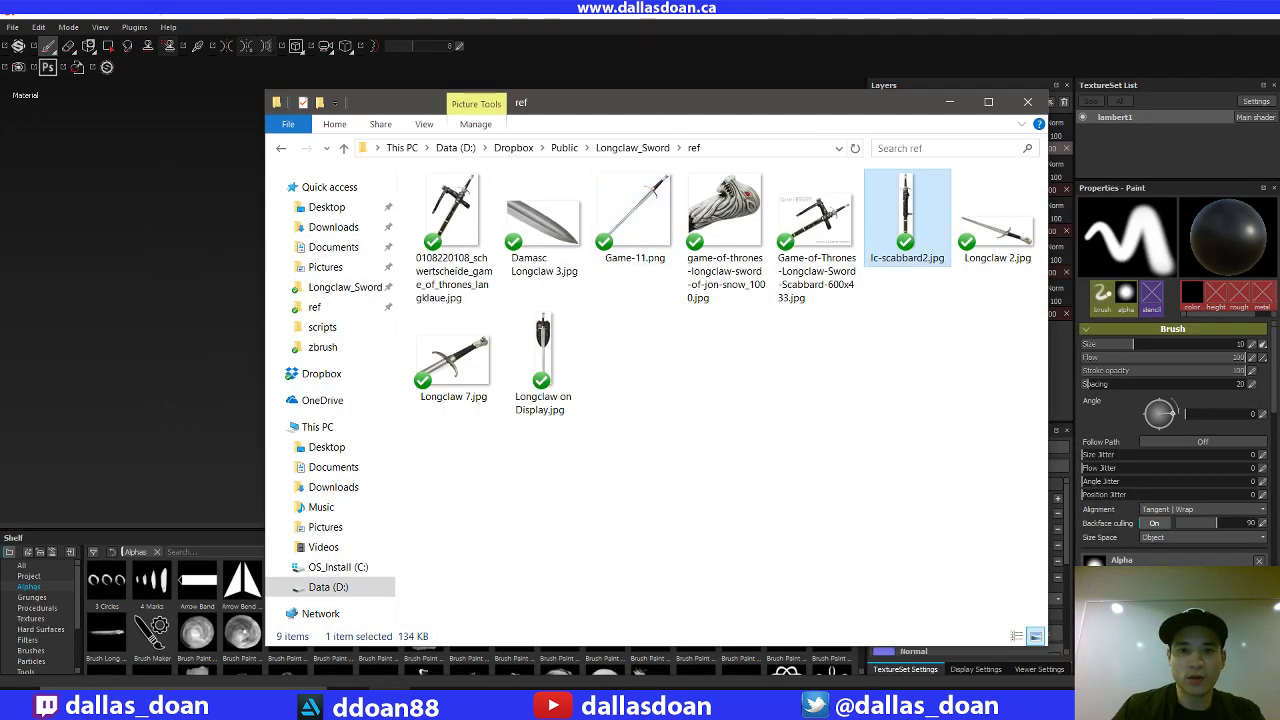
pyautogui.click(950, 102)
# Step: Set the base color of Gold Armor's Base Metal layer to a paler gold, RGB 0.882, 0.696, 0.316, and check it on the sheath
pyautogui.keyDown('alt'); pyautogui.moveTo(637, 237); pyautogui.dragTo(554, 300); pyautogui.keyUp('alt')
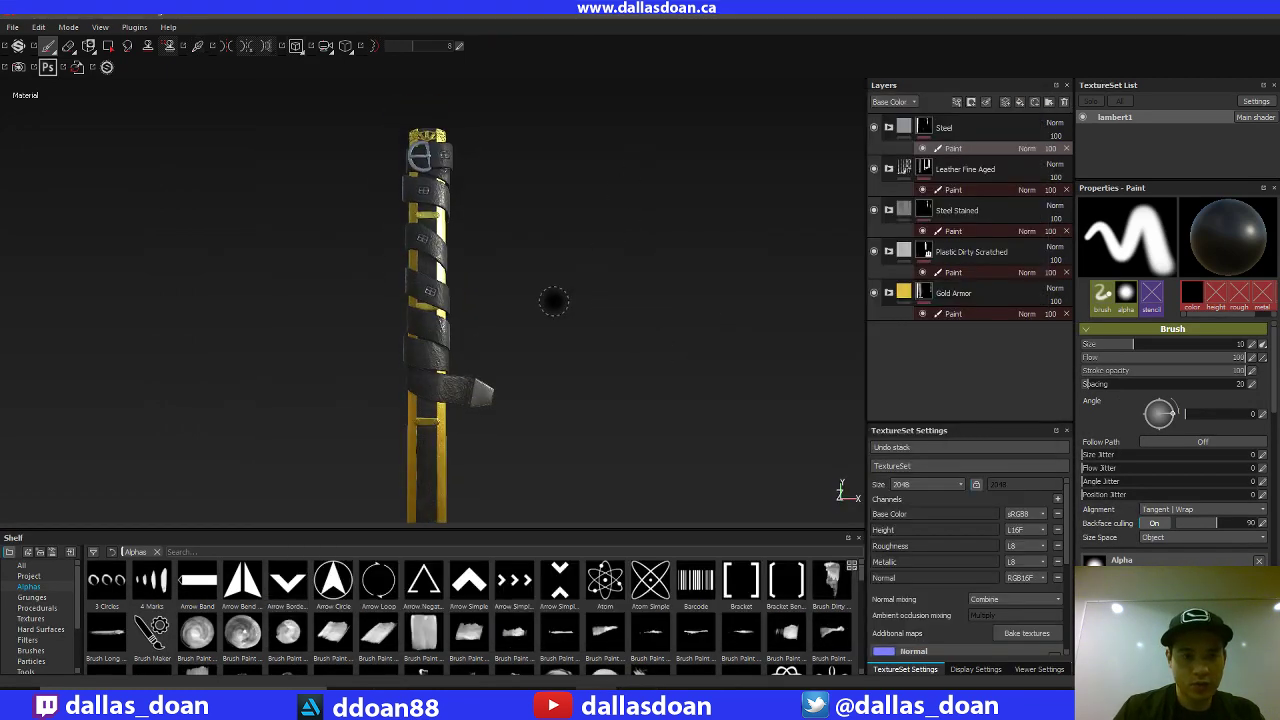
pyautogui.click(920, 300)
pyautogui.press('Delete')
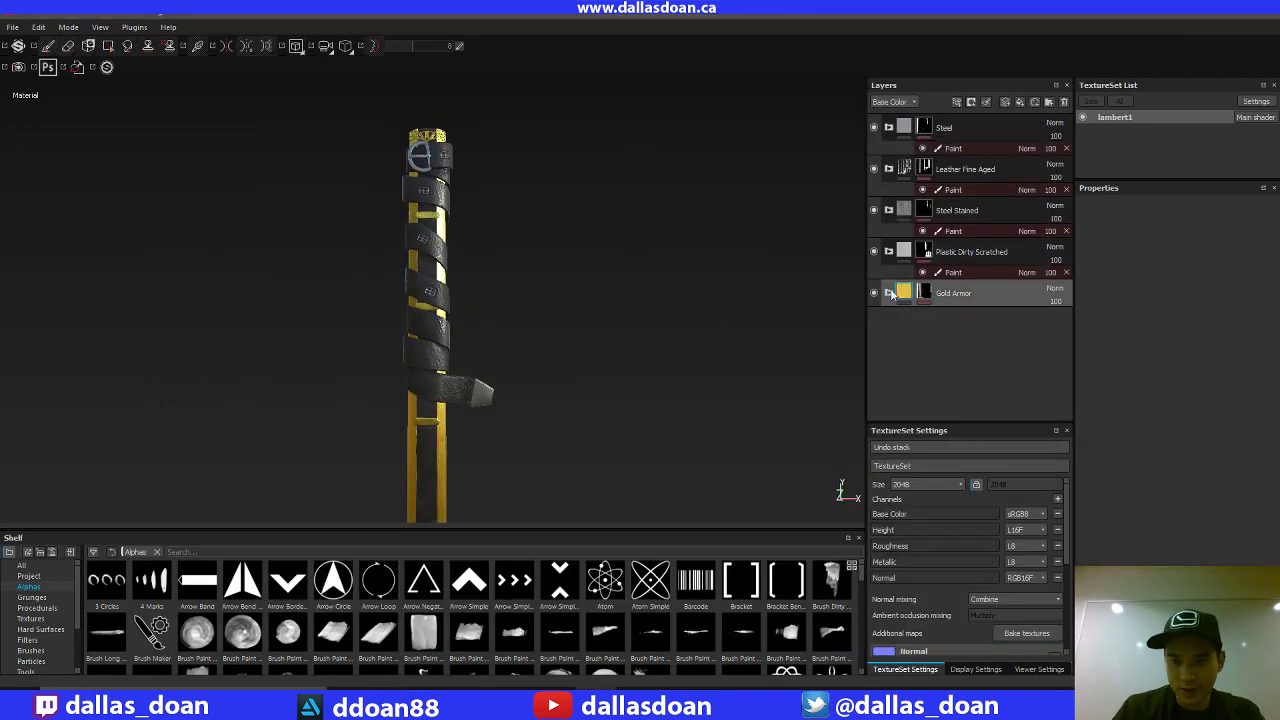
pyautogui.click(890, 293)
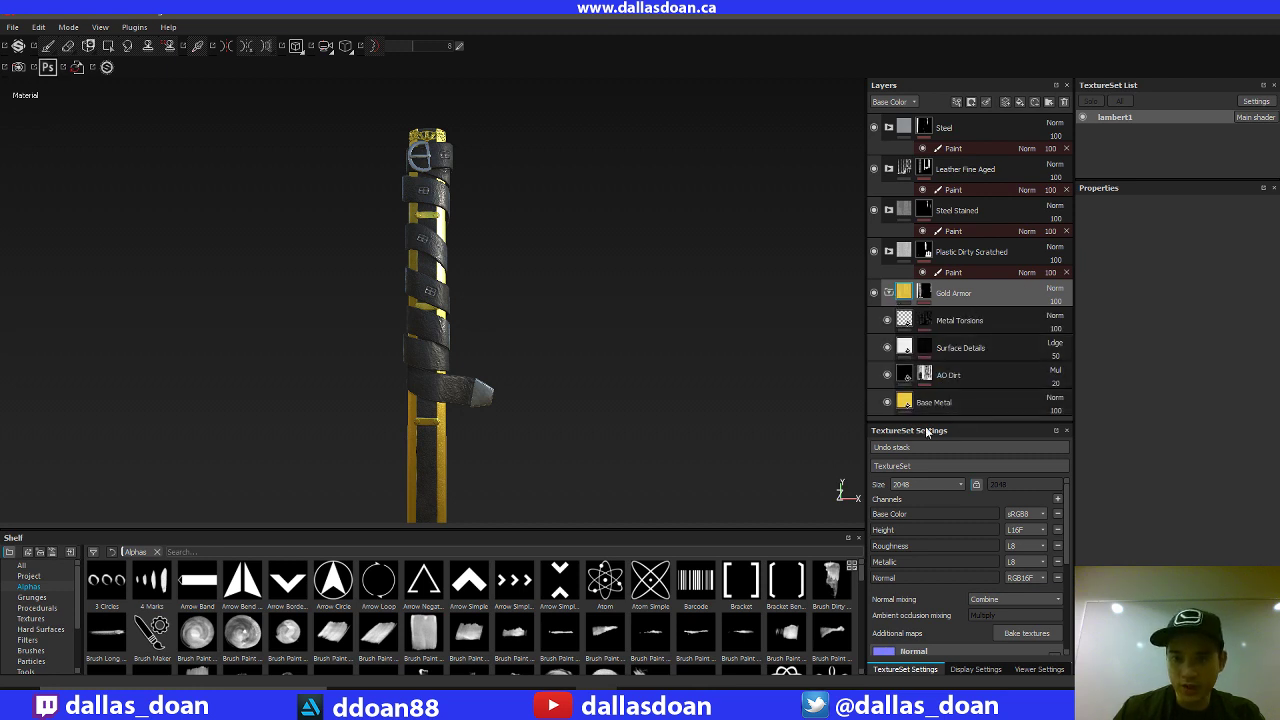
pyautogui.click(950, 402)
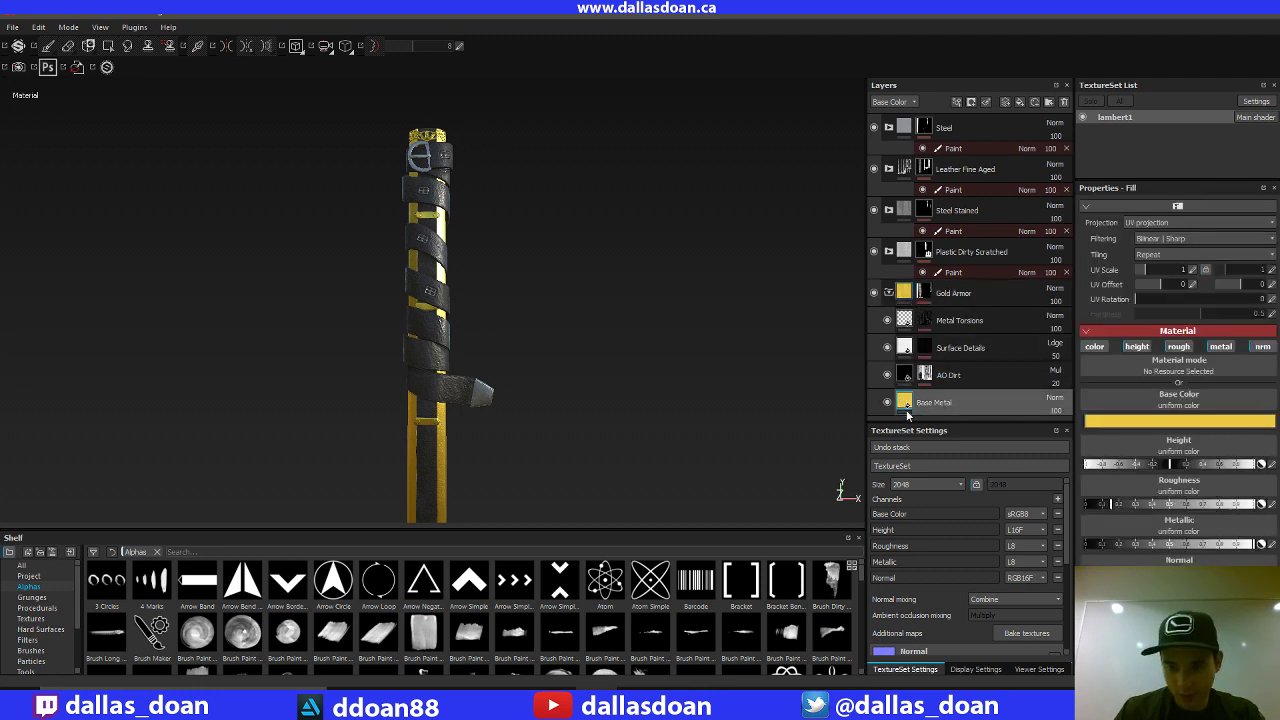
pyautogui.click(1114, 423)
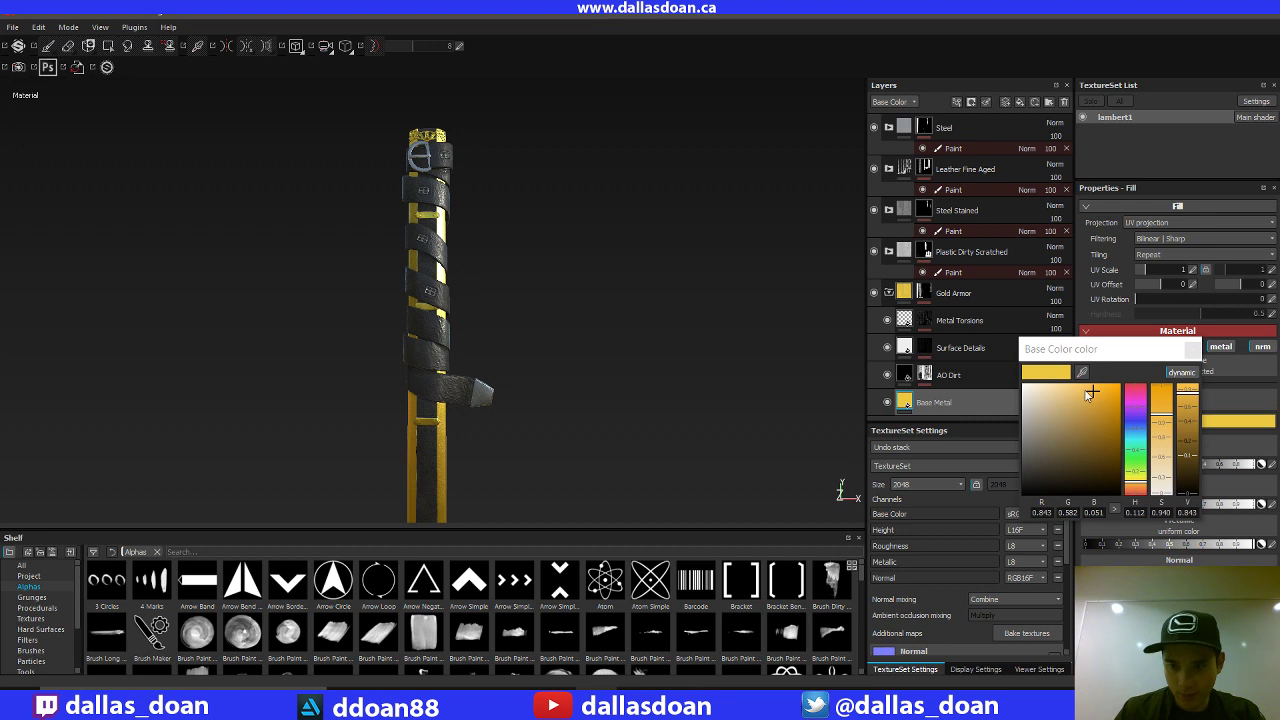
pyautogui.moveTo(1090, 395); pyautogui.dragTo(1067, 392)
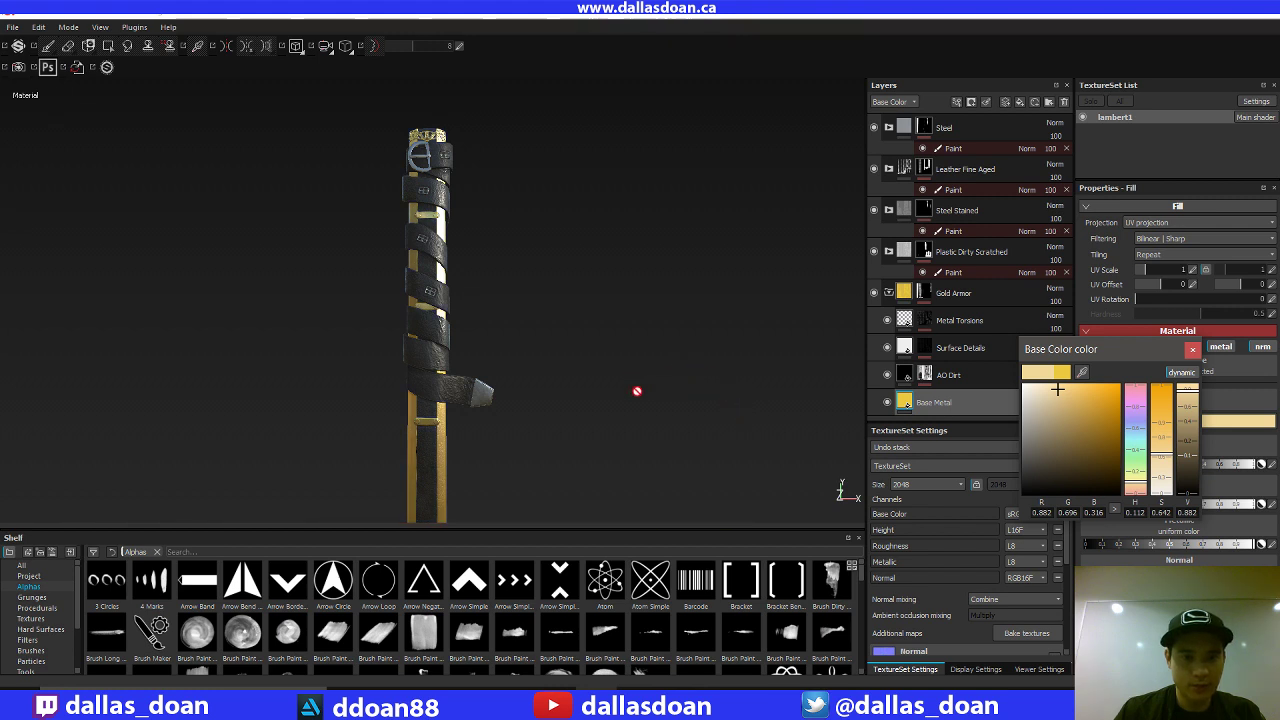
pyautogui.keyDown('alt'); pyautogui.moveTo(637, 391); pyautogui.dragTo(603, 352); pyautogui.keyUp('alt')
pyautogui.keyDown('alt'); pyautogui.moveTo(603, 352); pyautogui.dragTo(594, 252, button='middle'); pyautogui.keyUp('alt')
pyautogui.keyDown('alt'); pyautogui.moveTo(639, 381); pyautogui.dragTo(683, 362); pyautogui.keyUp('alt')
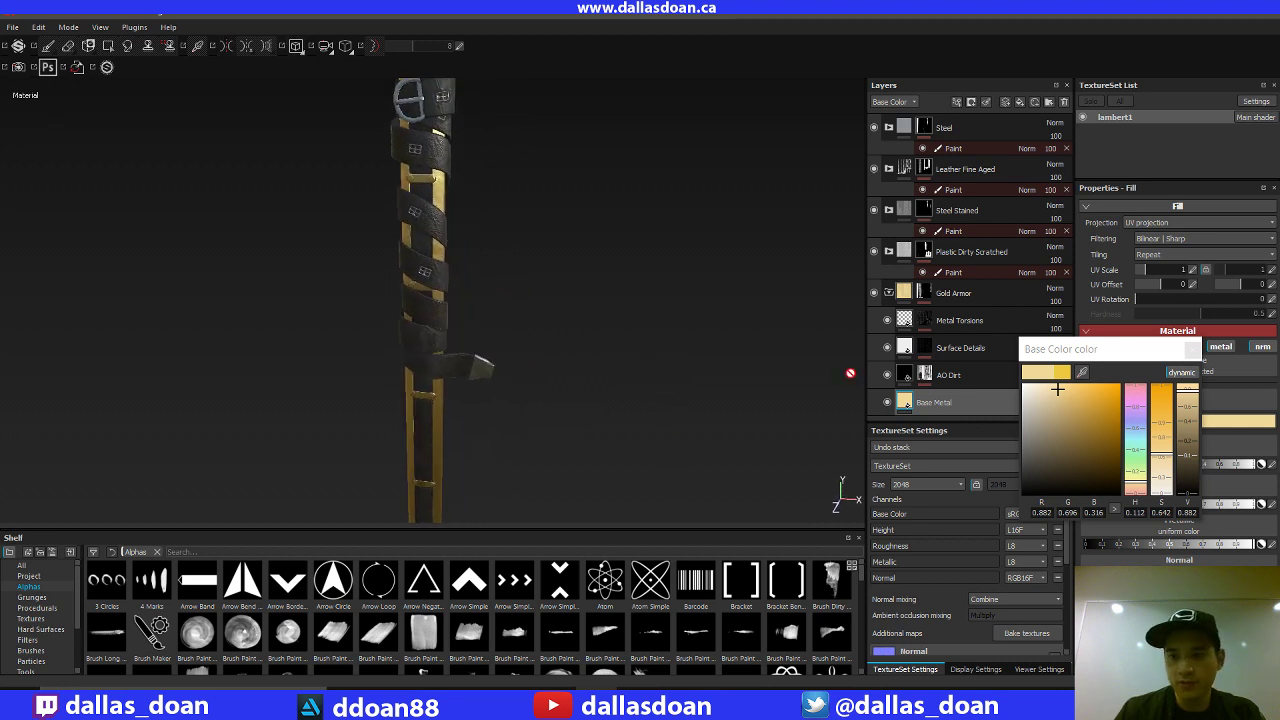
# Step: Lighten the Base Metal base color to RGB 0.907, 0.784, 0.531, close the color picker and collapse the Gold Armor folder
pyautogui.click(1043, 389)
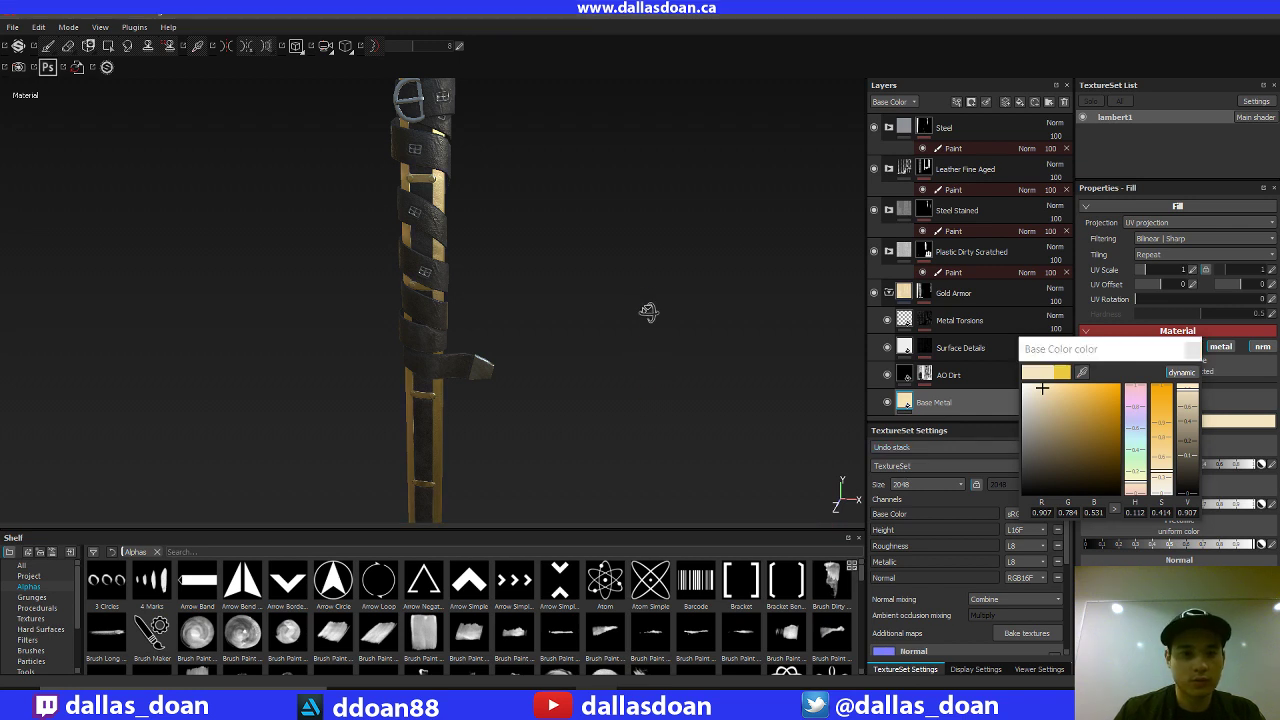
pyautogui.keyDown('alt'); pyautogui.moveTo(457, 434); pyautogui.dragTo(731, 326); pyautogui.keyUp('alt')
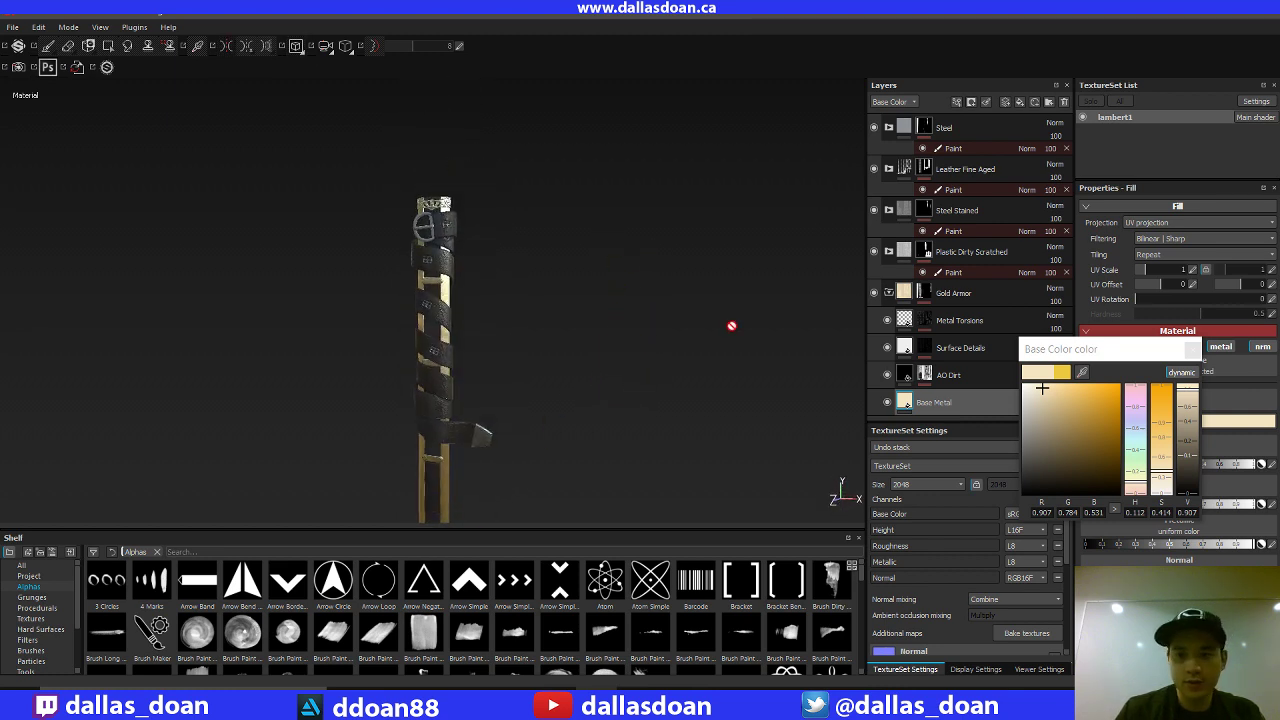
pyautogui.click(1192, 350)
pyautogui.keyDown('alt'); pyautogui.moveTo(699, 307); pyautogui.dragTo(712, 246, button='middle'); pyautogui.keyUp('alt')
pyautogui.click(889, 292)
# Step: Select the Paint effect on Gold Armor's mask and try Polygon Fill in UV chunk mode around the sheath's open mouth
pyautogui.keyDown('alt'); pyautogui.moveTo(701, 374); pyautogui.dragTo(908, 313); pyautogui.keyUp('alt')
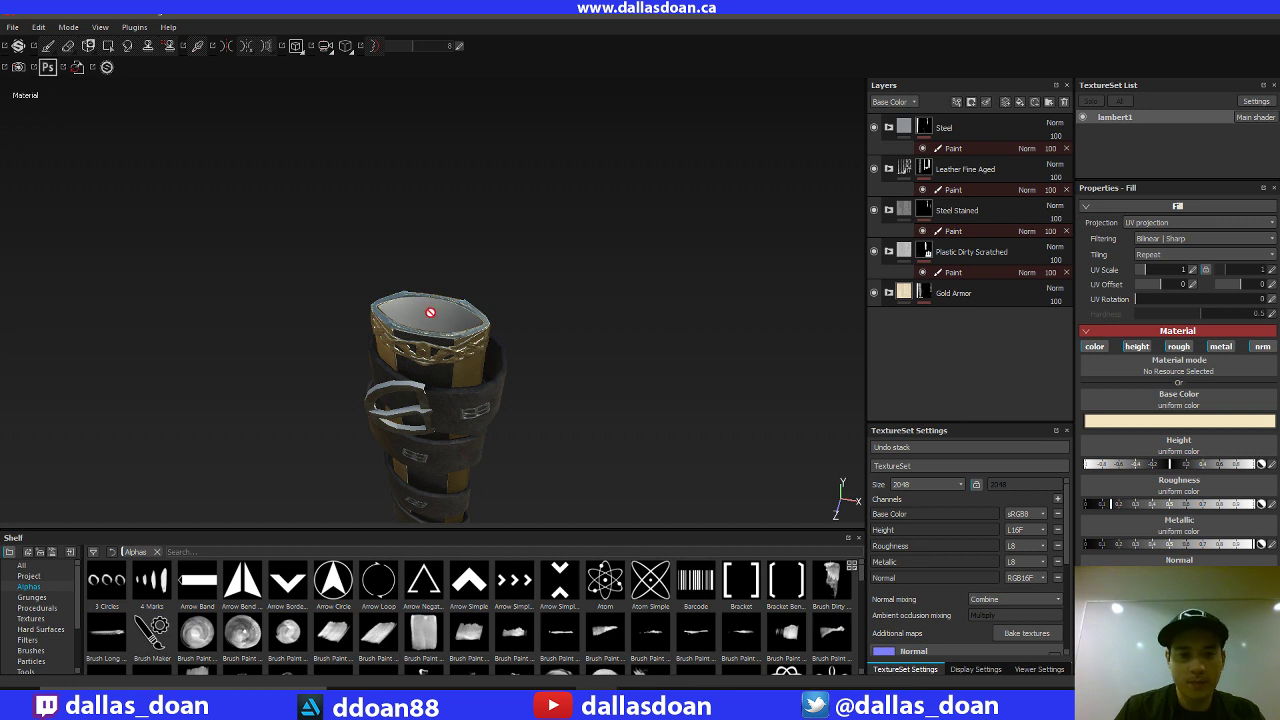
pyautogui.moveTo(680, 316); pyautogui.dragTo(897, 311)
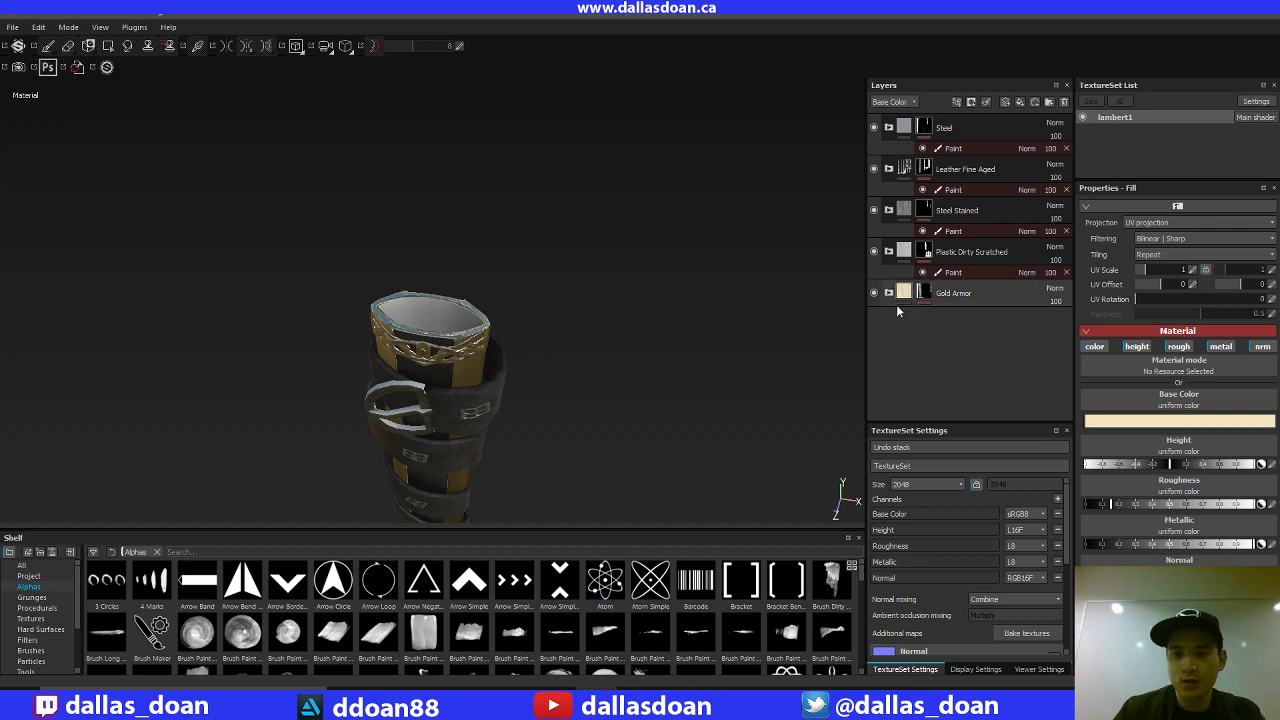
pyautogui.click(925, 294)
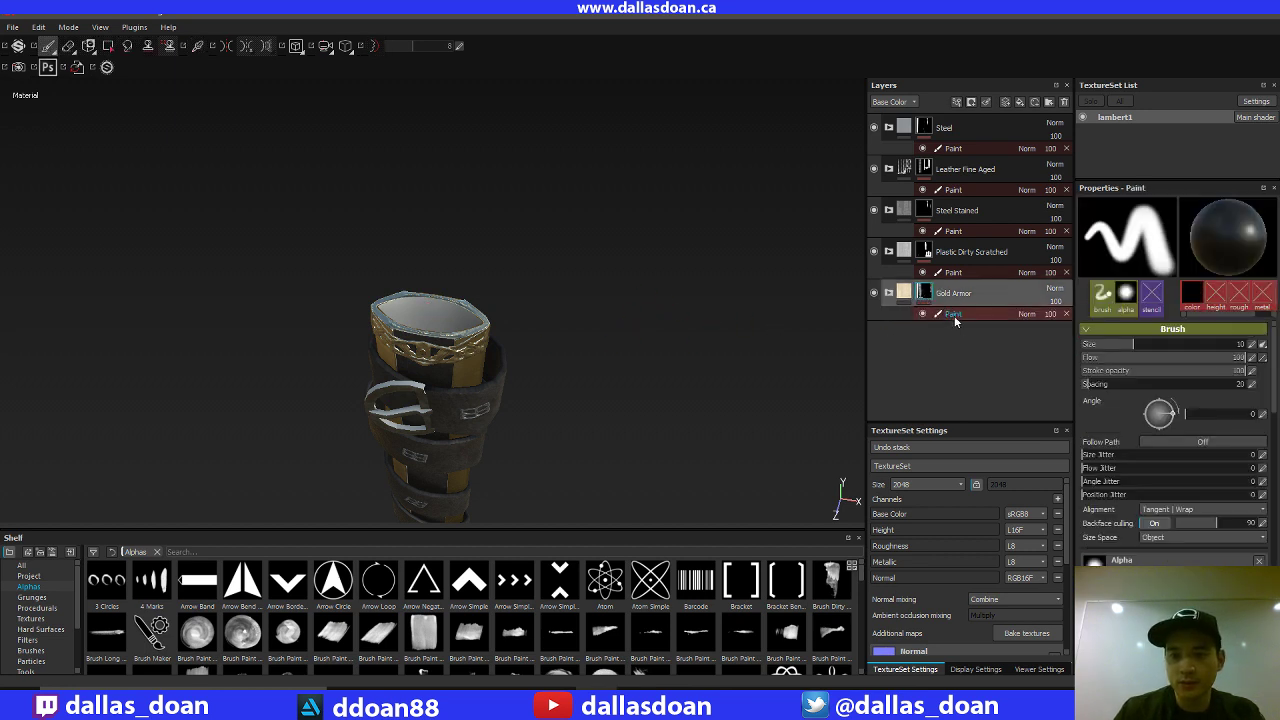
pyautogui.click(889, 292)
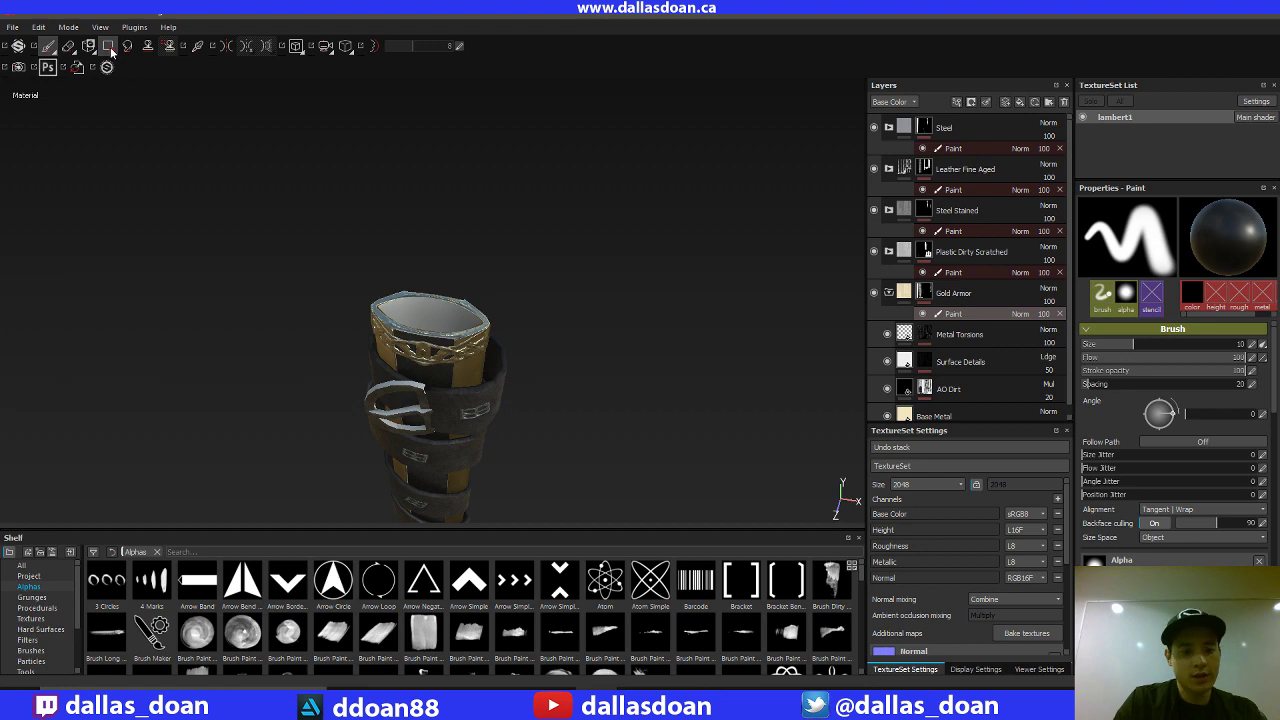
pyautogui.press('3')
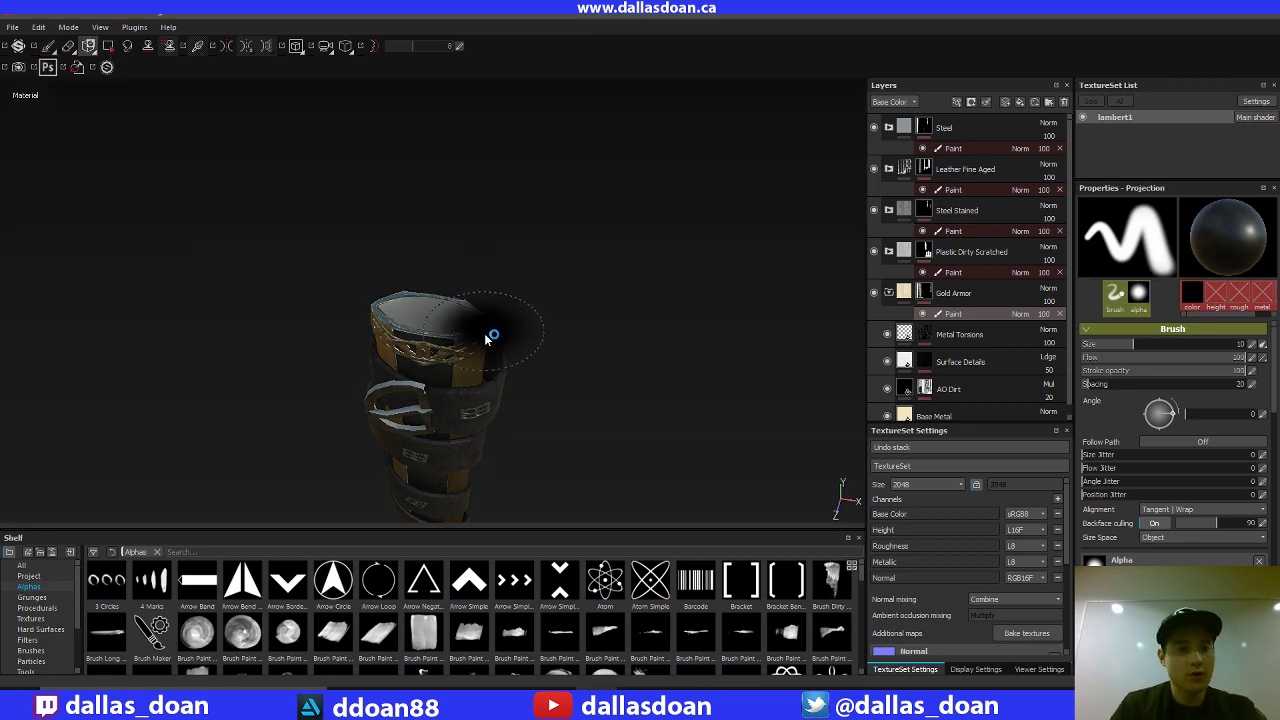
pyautogui.press('4')
pyautogui.keyDown('alt'); pyautogui.moveTo(654, 334); pyautogui.dragTo(652, 265); pyautogui.keyUp('alt')
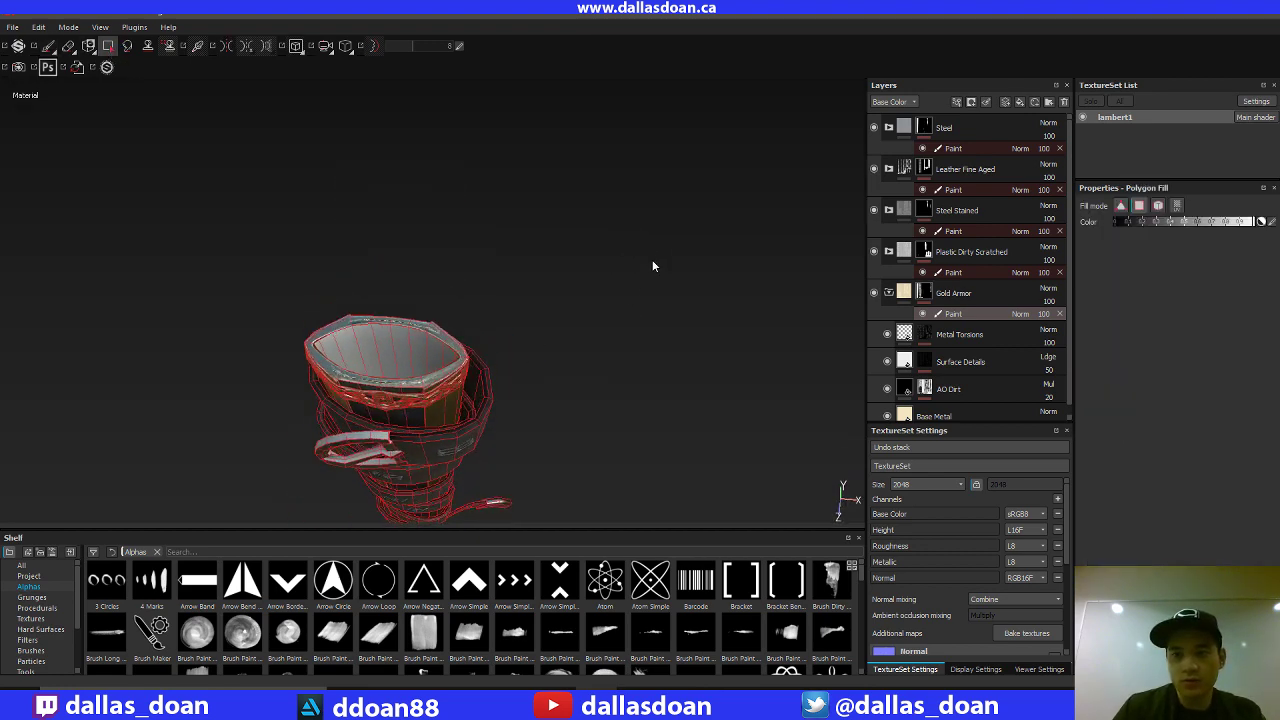
pyautogui.keyDown('alt'); pyautogui.moveTo(490, 342); pyautogui.dragTo(597, 267, button='middle'); pyautogui.keyUp('alt')
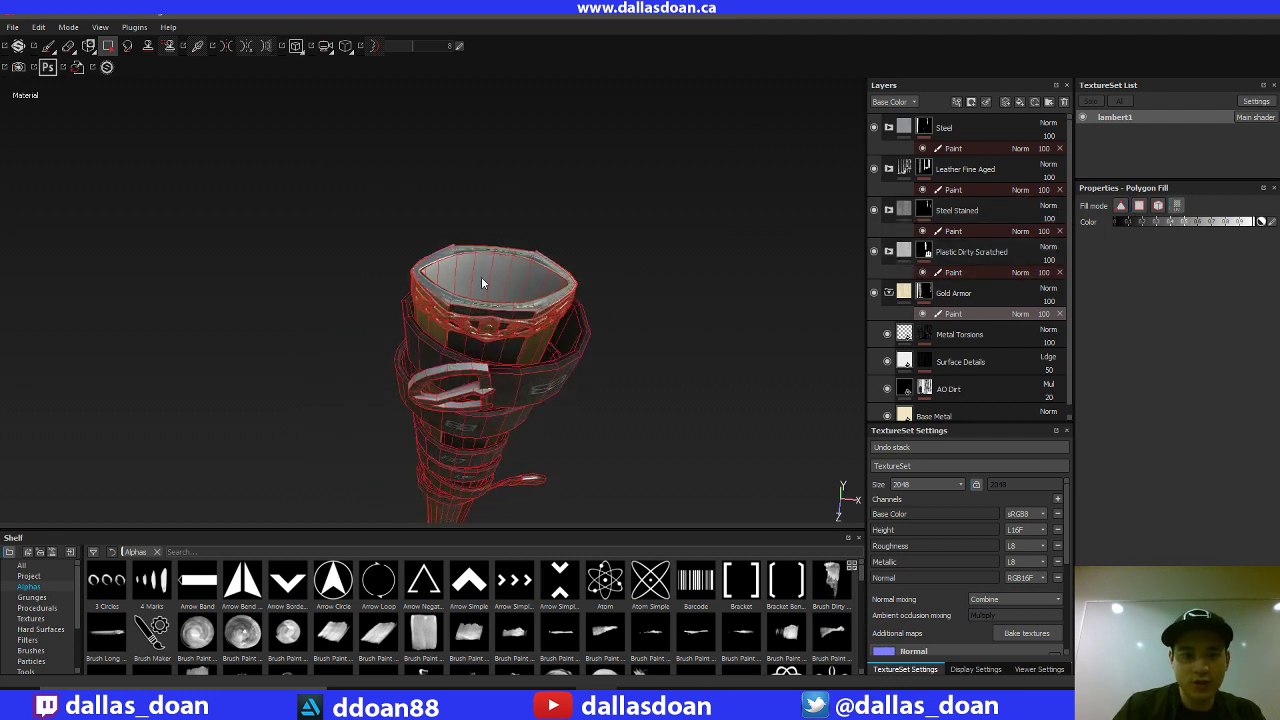
pyautogui.click(557, 375)
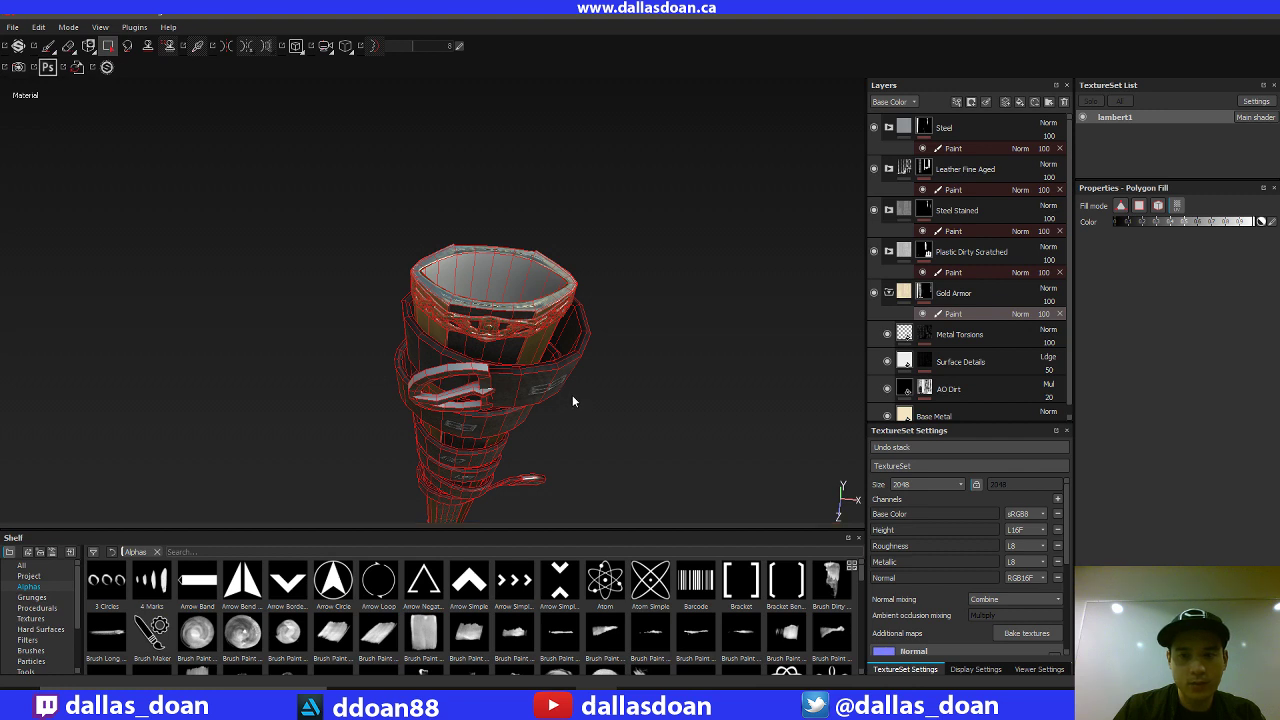
pyautogui.click(560, 326)
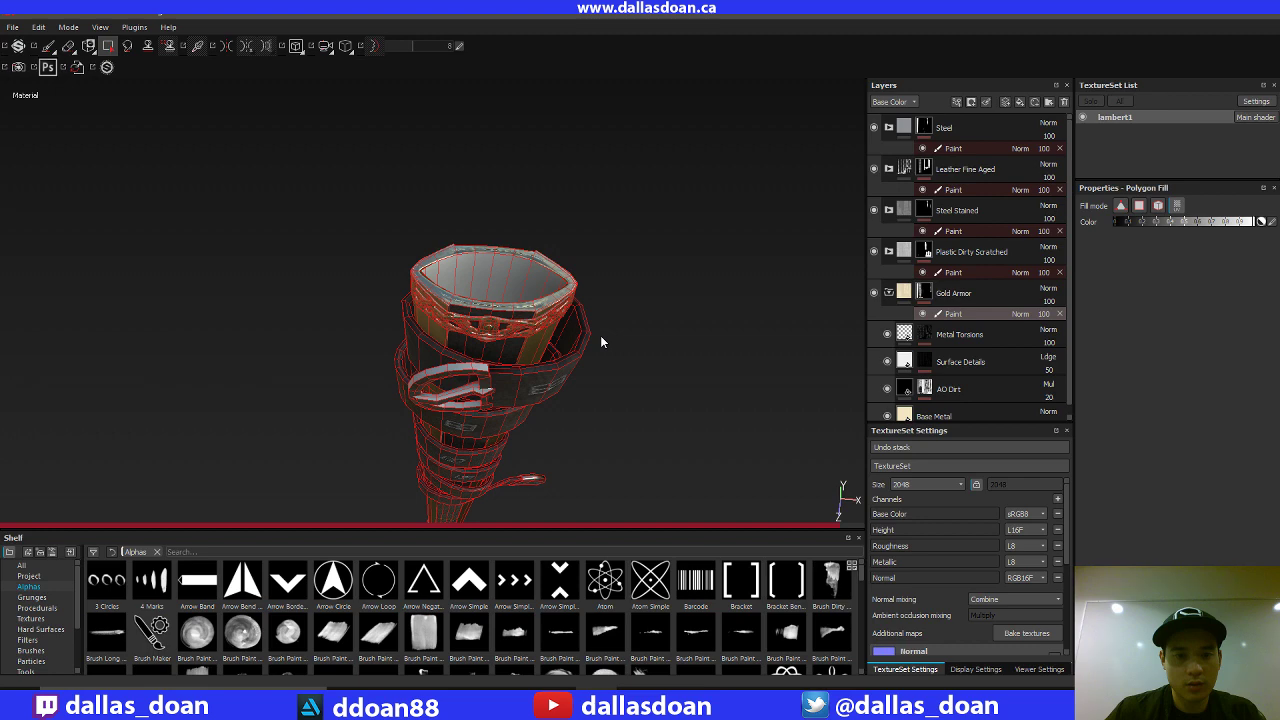
pyautogui.keyDown('alt'); pyautogui.moveTo(646, 386); pyautogui.dragTo(654, 254); pyautogui.keyUp('alt')
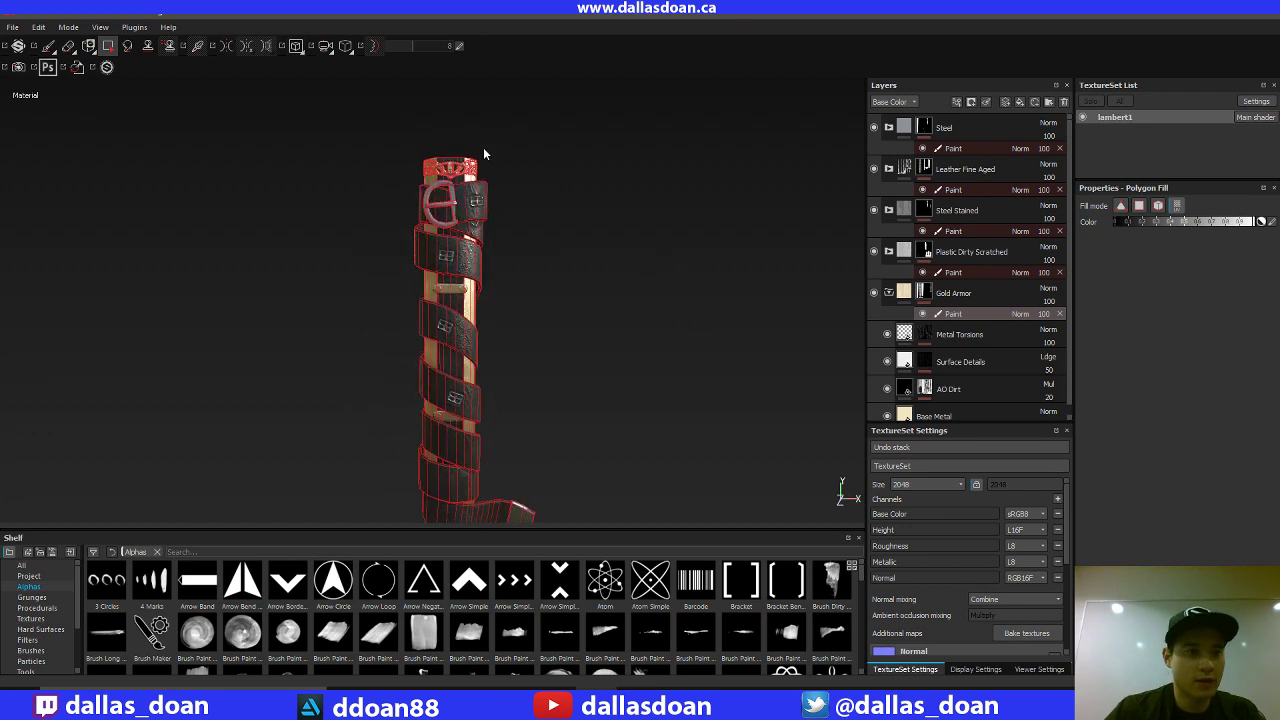
# Step: Return to the Paint tool and examine the sheath beside the sword, then the belt tip and gold crossband up close
pyautogui.press('1')
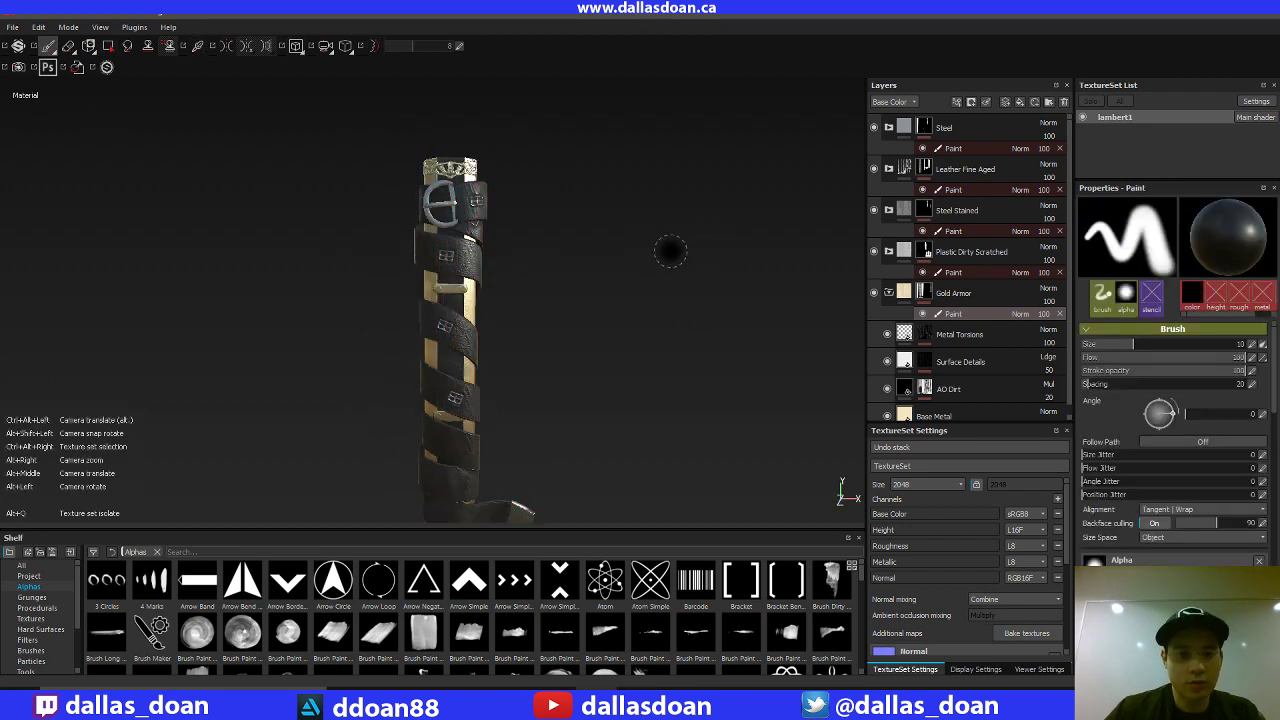
pyautogui.moveTo(671, 257)
pyautogui.keyDown('alt'); pyautogui.mouseDown()
pyautogui.moveTo(586, 263)
pyautogui.moveTo(582, 309)
pyautogui.moveTo(609, 243)
pyautogui.moveTo(611, 280)
pyautogui.moveTo(643, 238)
pyautogui.moveTo(631, 271)
pyautogui.moveTo(674, 260)
pyautogui.moveTo(540, 277)
pyautogui.moveTo(666, 291)
pyautogui.moveTo(601, 310)
pyautogui.moveTo(663, 257)
pyautogui.moveTo(634, 309)
pyautogui.moveTo(585, 318)
pyautogui.moveTo(609, 320)
pyautogui.moveTo(583, 300)
pyautogui.moveTo(586, 334)
pyautogui.moveTo(568, 322)
pyautogui.moveTo(591, 280)
pyautogui.moveTo(651, 303)
pyautogui.moveTo(543, 297)
pyautogui.moveTo(563, 363)
pyautogui.moveTo(557, 314)
pyautogui.moveTo(576, 314)
pyautogui.moveTo(509, 266)
pyautogui.moveTo(340, 249)
pyautogui.moveTo(449, 297)
pyautogui.moveTo(434, 303)
pyautogui.moveTo(446, 295)
pyautogui.moveTo(423, 280)
pyautogui.moveTo(471, 252)
pyautogui.moveTo(471, 277)
pyautogui.moveTo(60, 266)
pyautogui.moveTo(650, 290)
pyautogui.moveTo(460, 360)
pyautogui.moveTo(523, 277)
pyautogui.moveTo(549, 363)
pyautogui.moveTo(549, 286)
pyautogui.moveTo(516, 288)
pyautogui.mouseUp(); pyautogui.keyUp('alt')
pyautogui.keyDown('alt'); pyautogui.moveTo(512, 312); pyautogui.dragTo(512, 368, button='right'); pyautogui.keyUp('alt')
pyautogui.keyDown('alt'); pyautogui.moveTo(600, 334); pyautogui.dragTo(477, 294, button='middle'); pyautogui.keyUp('alt')
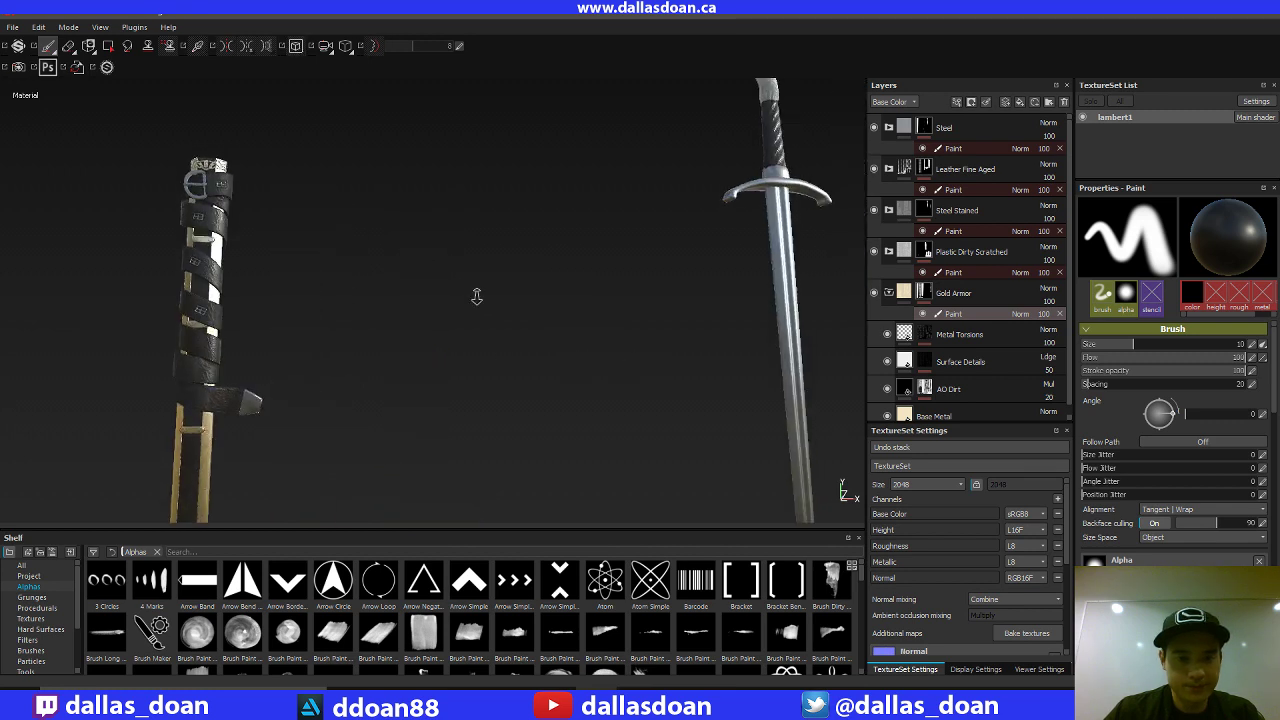
pyautogui.keyDown('alt'); pyautogui.moveTo(477, 294); pyautogui.dragTo(420, 310, button='right'); pyautogui.keyUp('alt')
pyautogui.keyDown('alt'); pyautogui.moveTo(380, 290); pyautogui.dragTo(348, 255, button='middle'); pyautogui.keyUp('alt')
pyautogui.keyDown('alt'); pyautogui.moveTo(348, 255); pyautogui.dragTo(345, 268, button='right'); pyautogui.keyUp('alt')
pyautogui.keyDown('alt'); pyautogui.moveTo(344, 267); pyautogui.dragTo(489, 285); pyautogui.keyUp('alt')
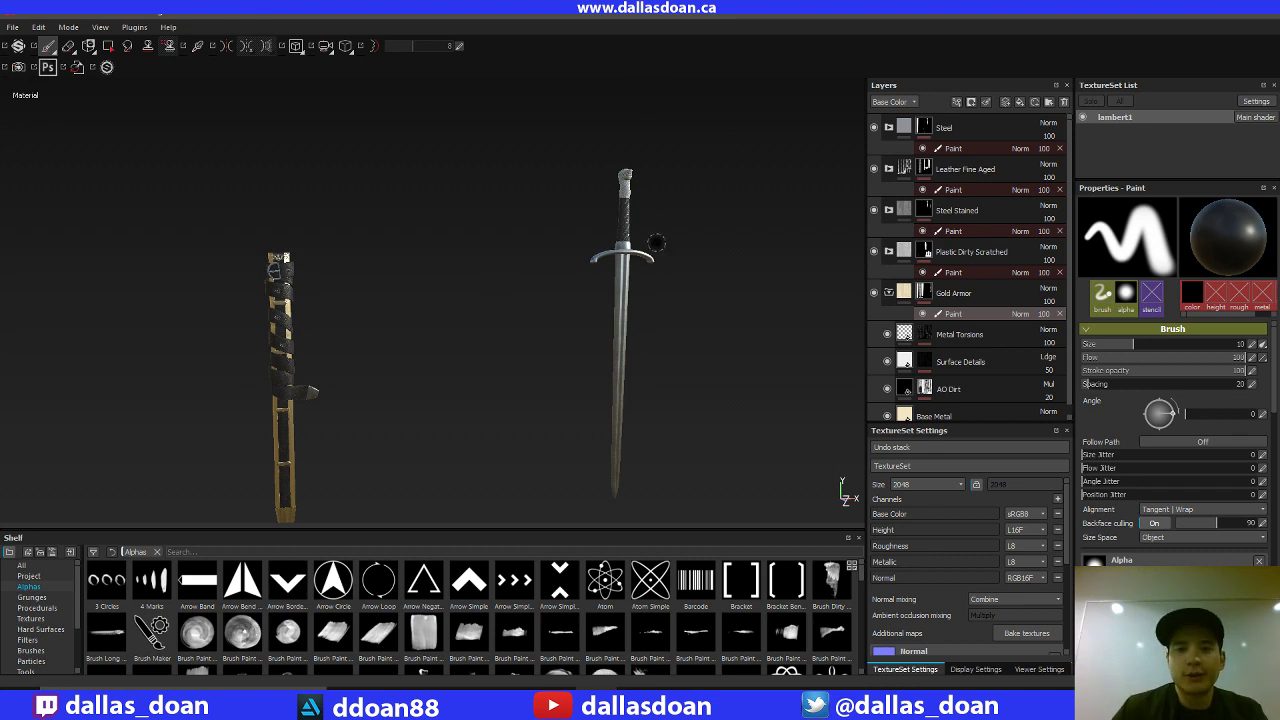
pyautogui.keyDown('alt'); pyautogui.moveTo(481, 294); pyautogui.dragTo(768, 268); pyautogui.keyUp('alt')
pyautogui.keyDown('alt'); pyautogui.moveTo(768, 268); pyautogui.dragTo(606, 330, button='right'); pyautogui.keyUp('alt')
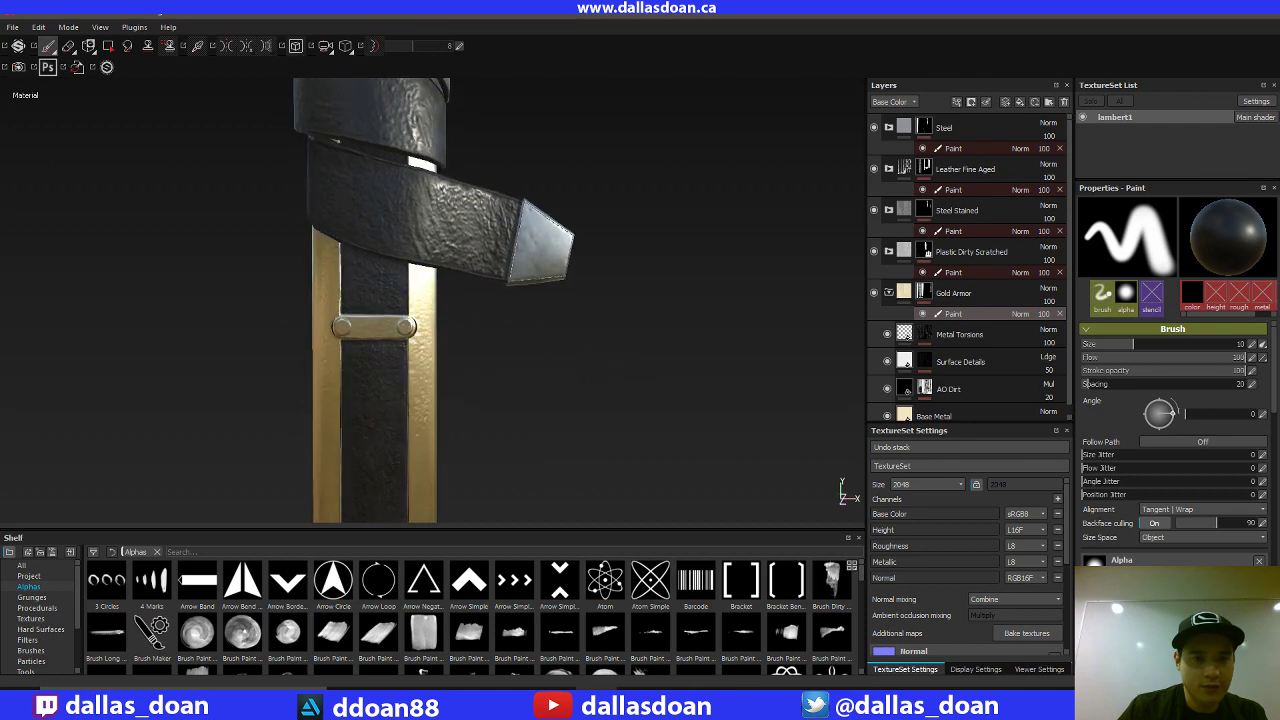
pyautogui.keyDown('alt'); pyautogui.moveTo(606, 330); pyautogui.dragTo(594, 375); pyautogui.keyUp('alt')
# Step: Switch to the Photos window showing the reference lc-scabbard2.jpg and leave drawing mode, discarding the stroke beside the scabbard
pyautogui.click(636, 702)
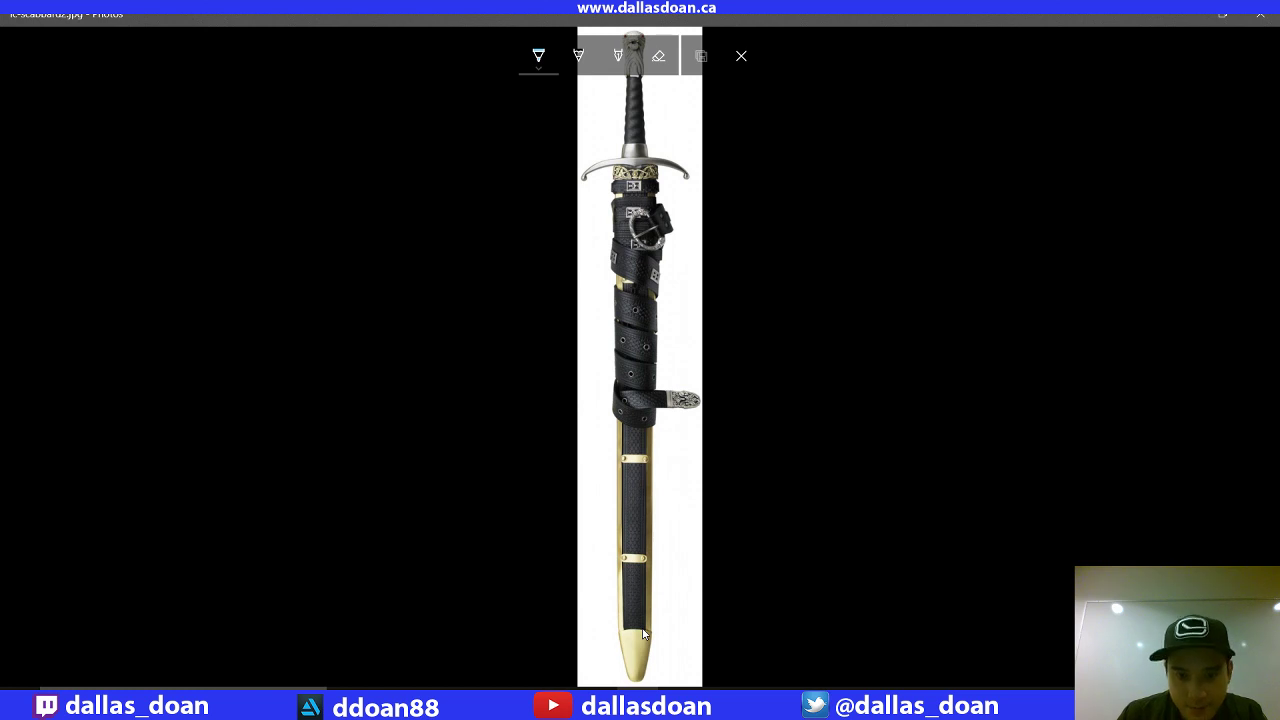
pyautogui.hotkey('alt', 'Tab')
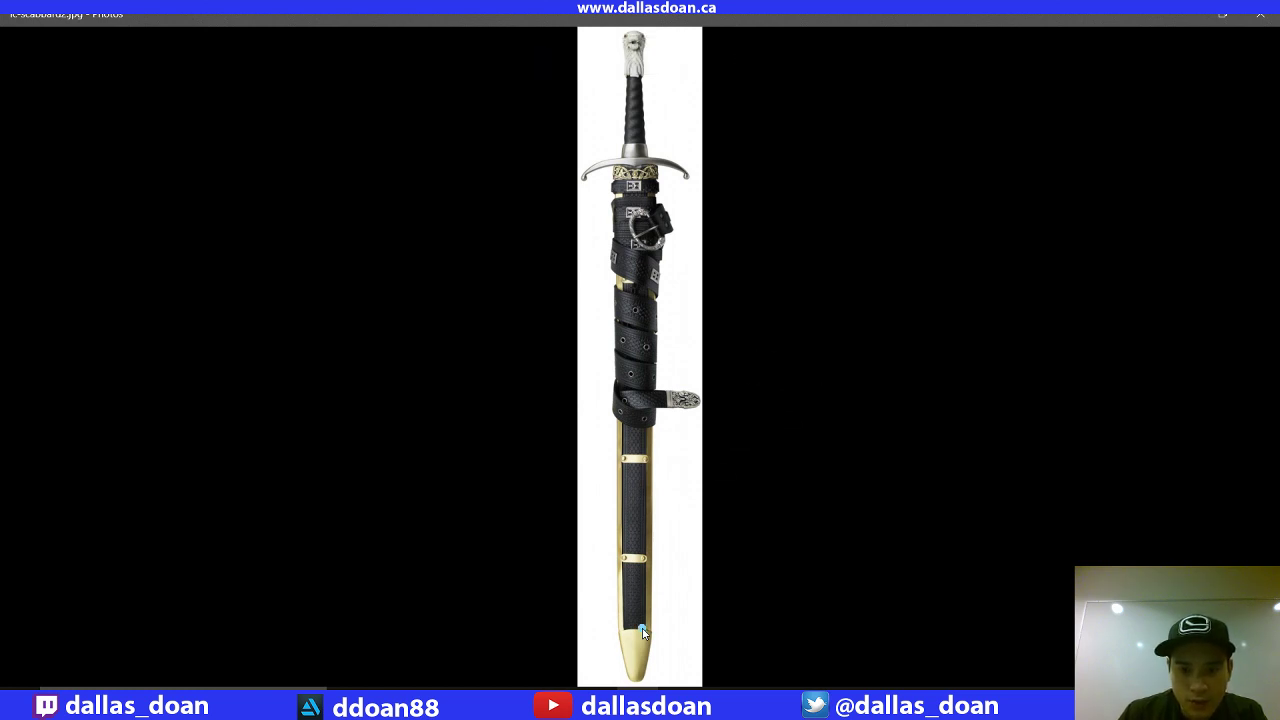
pyautogui.moveTo(673, 444); pyautogui.dragTo(688, 520)
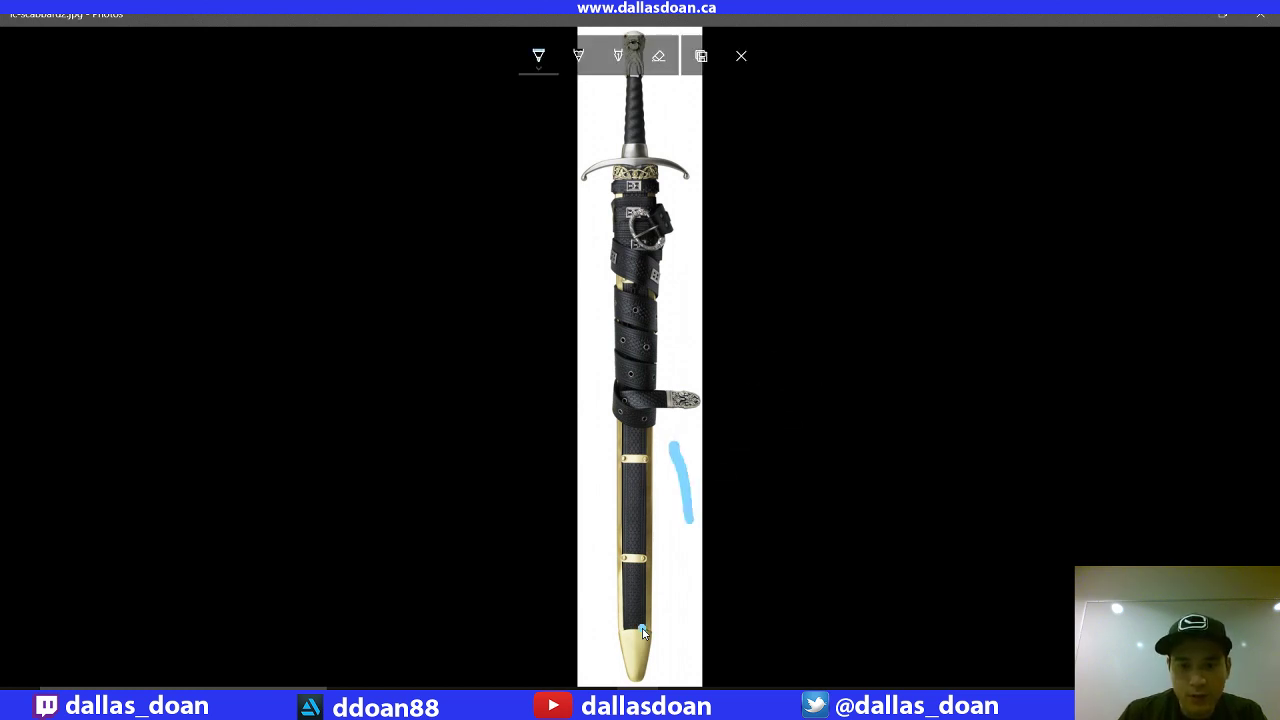
pyautogui.click(741, 56)
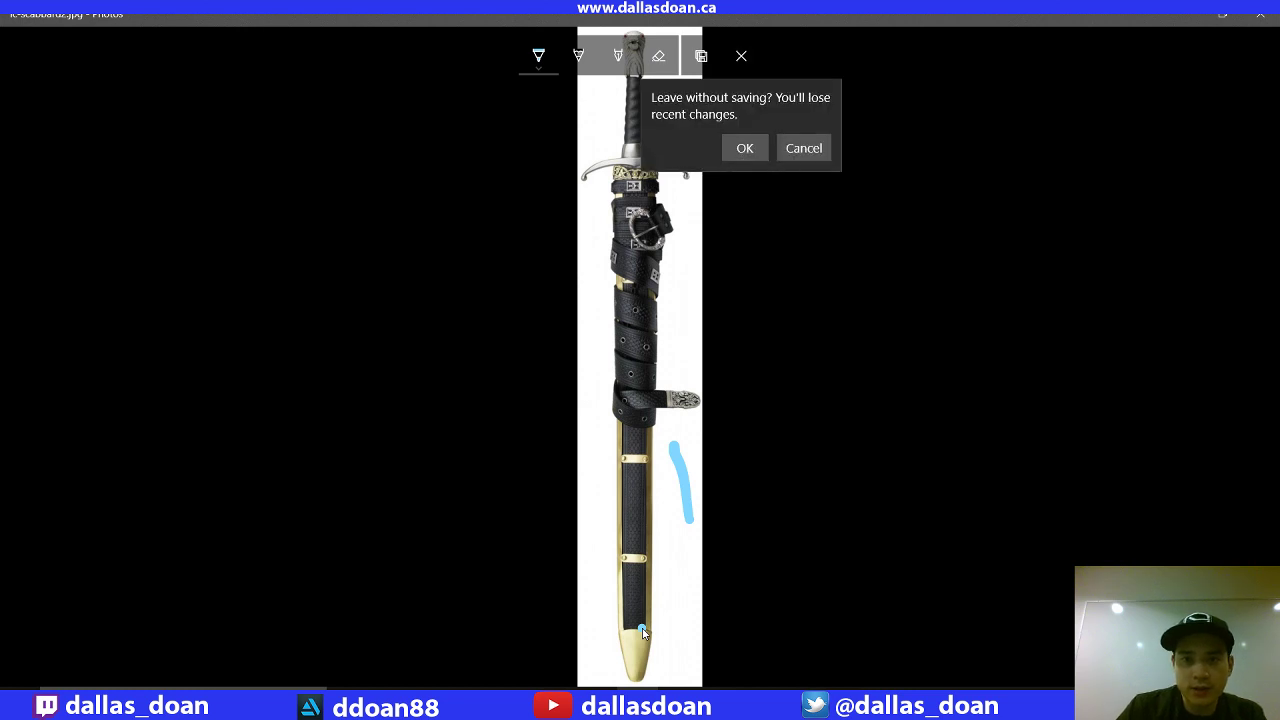
pyautogui.click(745, 147)
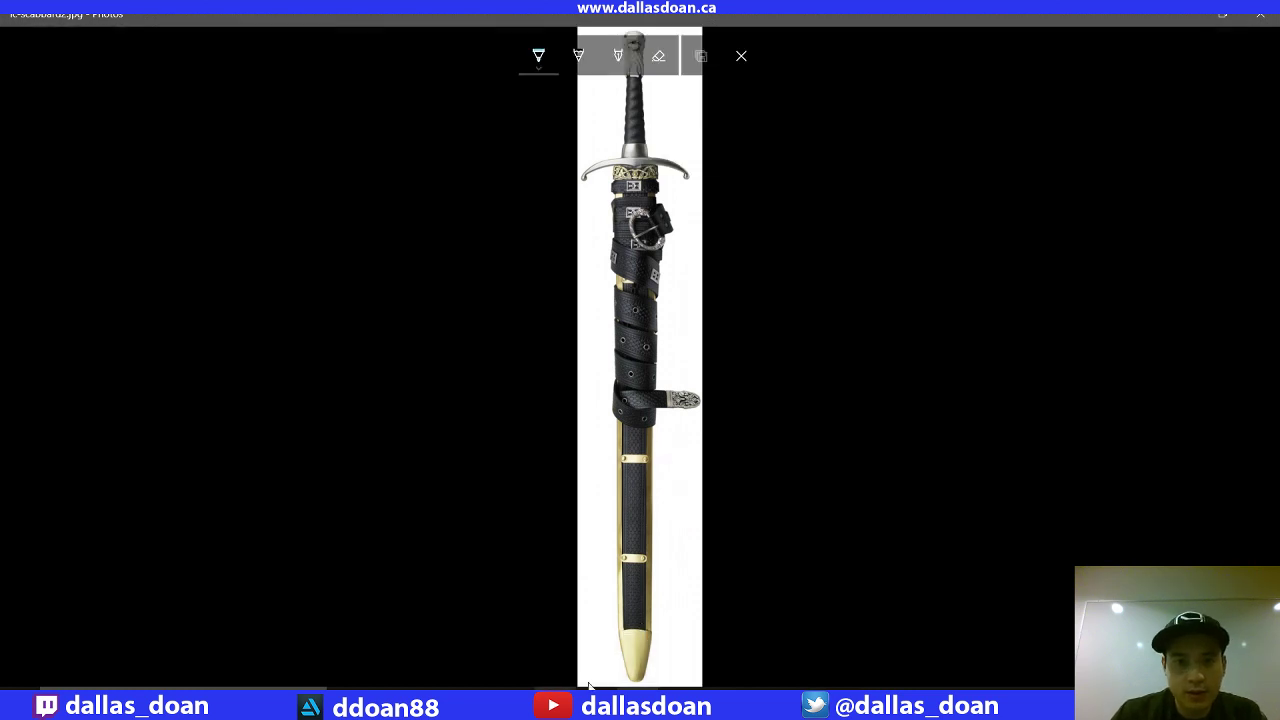
pyautogui.click(741, 55)
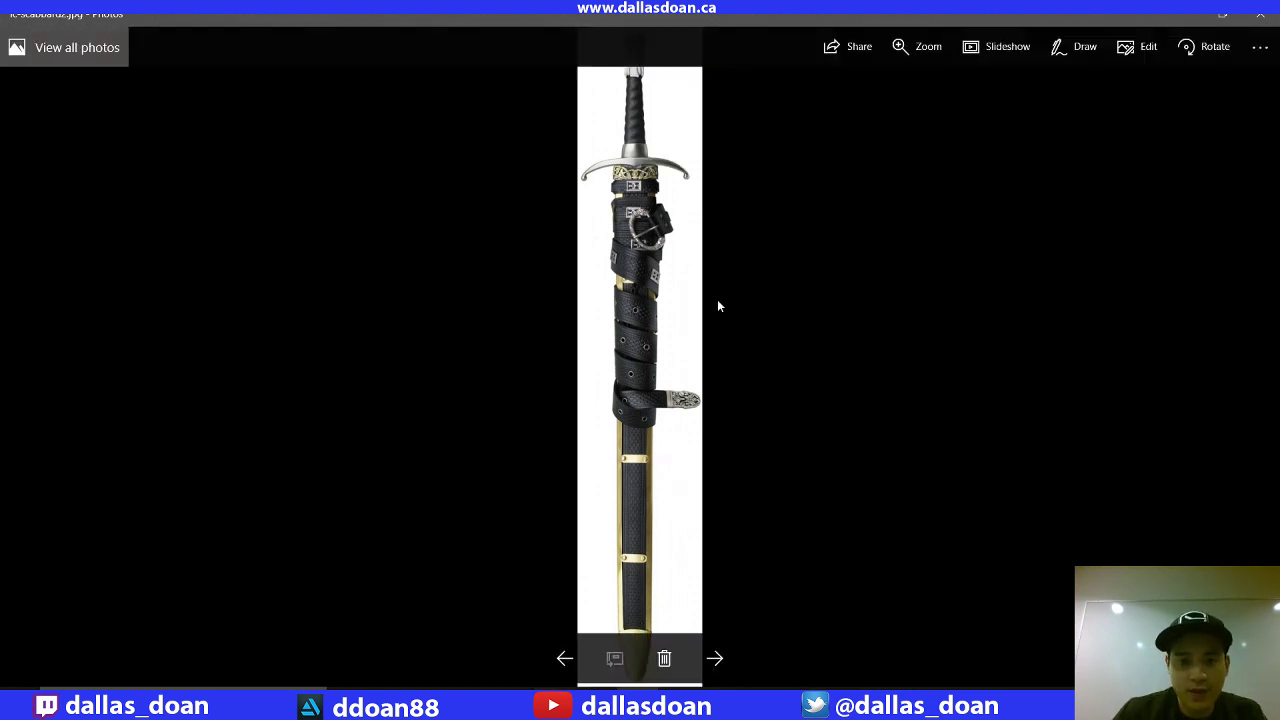
# Step: Examine the reference scabbard's wrapped belt, leather panel and gold crossbands up close
pyautogui.scroll(1, 686, 405)
pyautogui.scroll(-1, 685, 404)
pyautogui.keyDown('ctrl'); pyautogui.scroll(3, 684, 400); pyautogui.keyUp('ctrl')
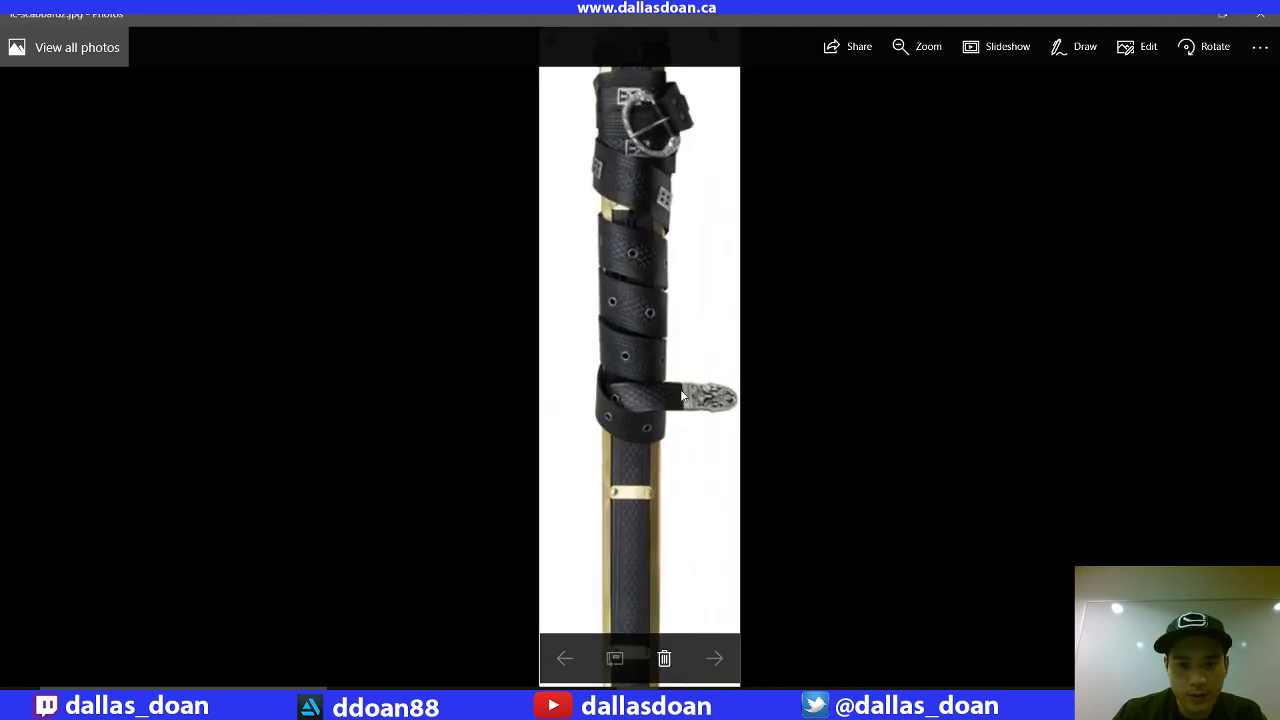
pyautogui.keyDown('ctrl'); pyautogui.scroll(2, 681, 396); pyautogui.keyUp('ctrl')
pyautogui.moveTo(629, 418); pyautogui.dragTo(646, 266)
pyautogui.moveTo(664, 344); pyautogui.dragTo(671, 221)
pyautogui.keyDown('ctrl'); pyautogui.scroll(2, 676, 250); pyautogui.keyUp('ctrl')
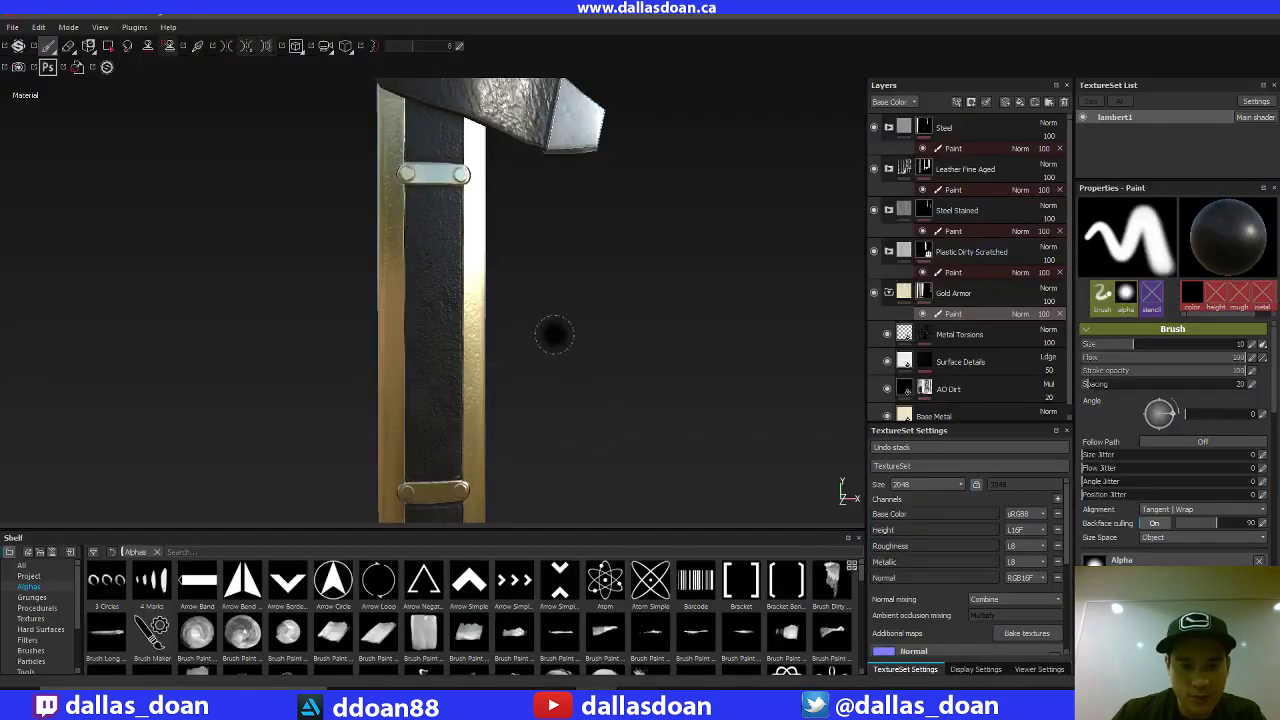
# Step: Switch back to Substance Painter, expand the Leather Fine Aged folder and add a fill layer above Gold Armor
pyautogui.moveTo(576, 391)
pyautogui.keyDown('alt'); pyautogui.mouseDown()
pyautogui.moveTo(583, 352)
pyautogui.moveTo(650, 272)
pyautogui.mouseUp(); pyautogui.keyUp('alt')
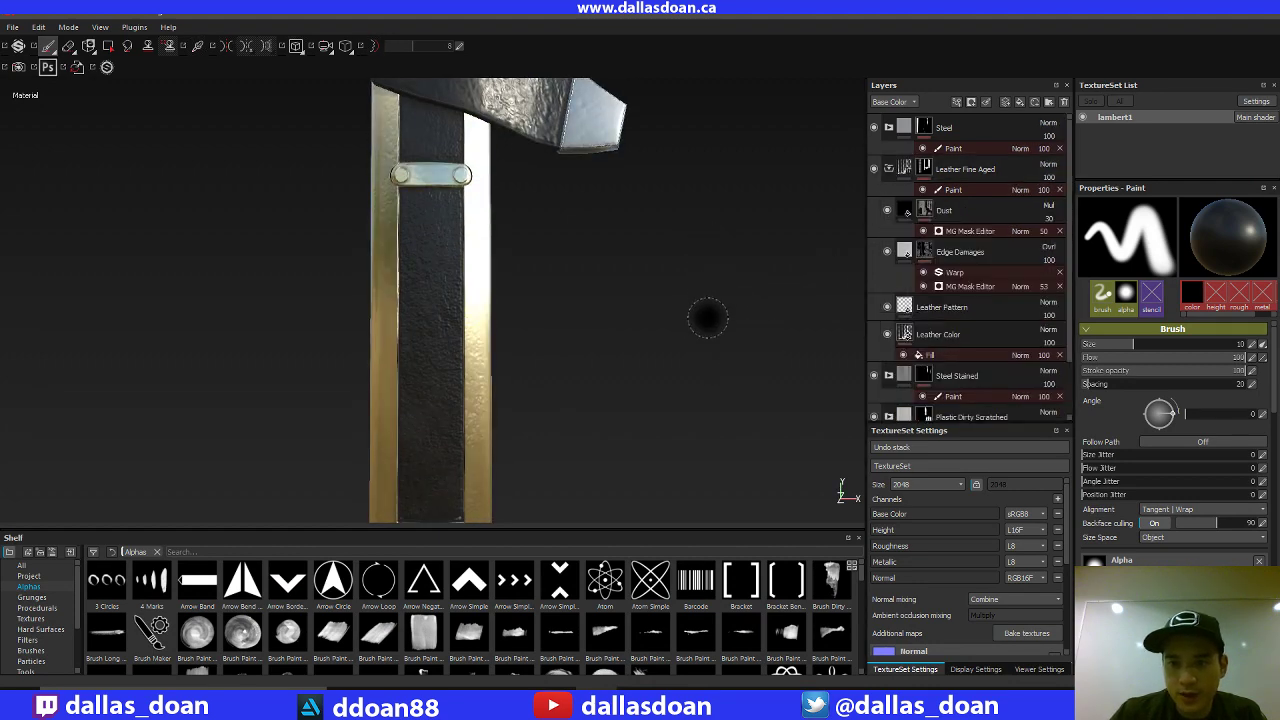
pyautogui.moveTo(707, 318)
pyautogui.keyDown('alt'); pyautogui.mouseDown()
pyautogui.moveTo(666, 283)
pyautogui.moveTo(686, 309)
pyautogui.moveTo(690, 360)
pyautogui.moveTo(637, 288)
pyautogui.mouseUp(); pyautogui.keyUp('alt')
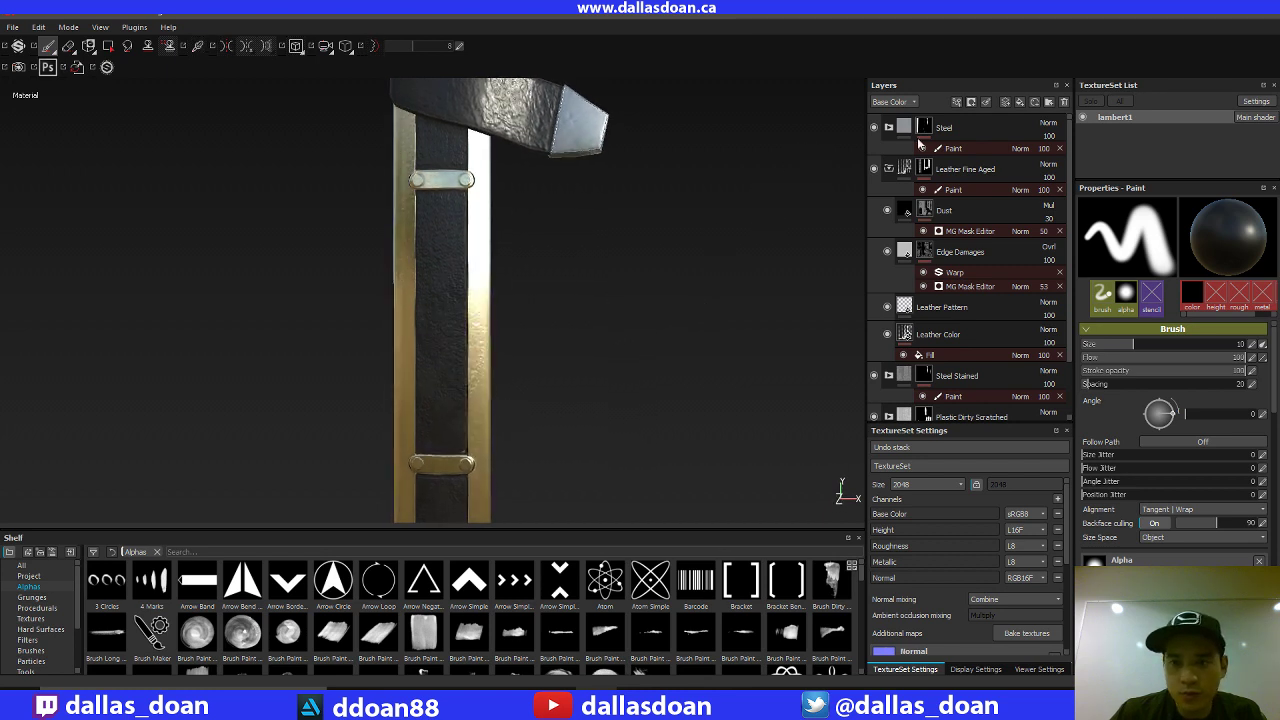
pyautogui.click(1008, 208)
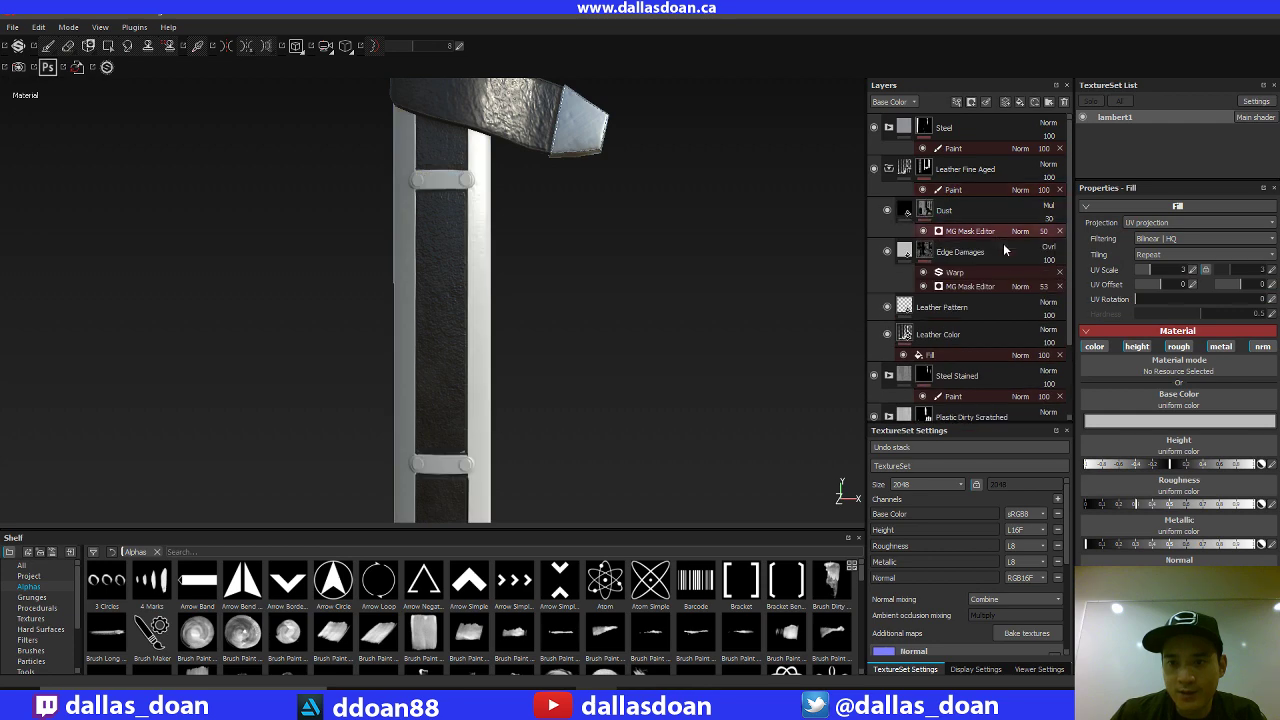
# Step: Move Fill layer 1 into the Leather Fine Aged folder, directly above the Dust layer
pyautogui.scroll(-3, 989, 343)
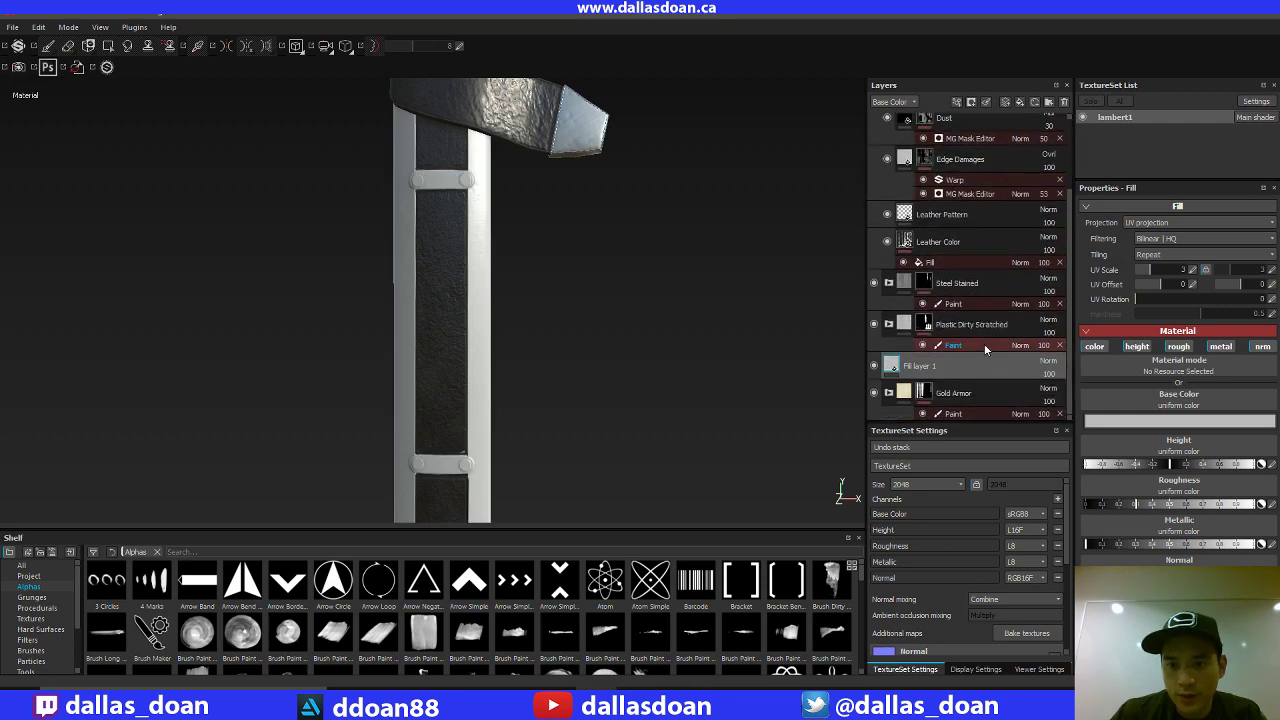
pyautogui.scroll(2, 935, 369)
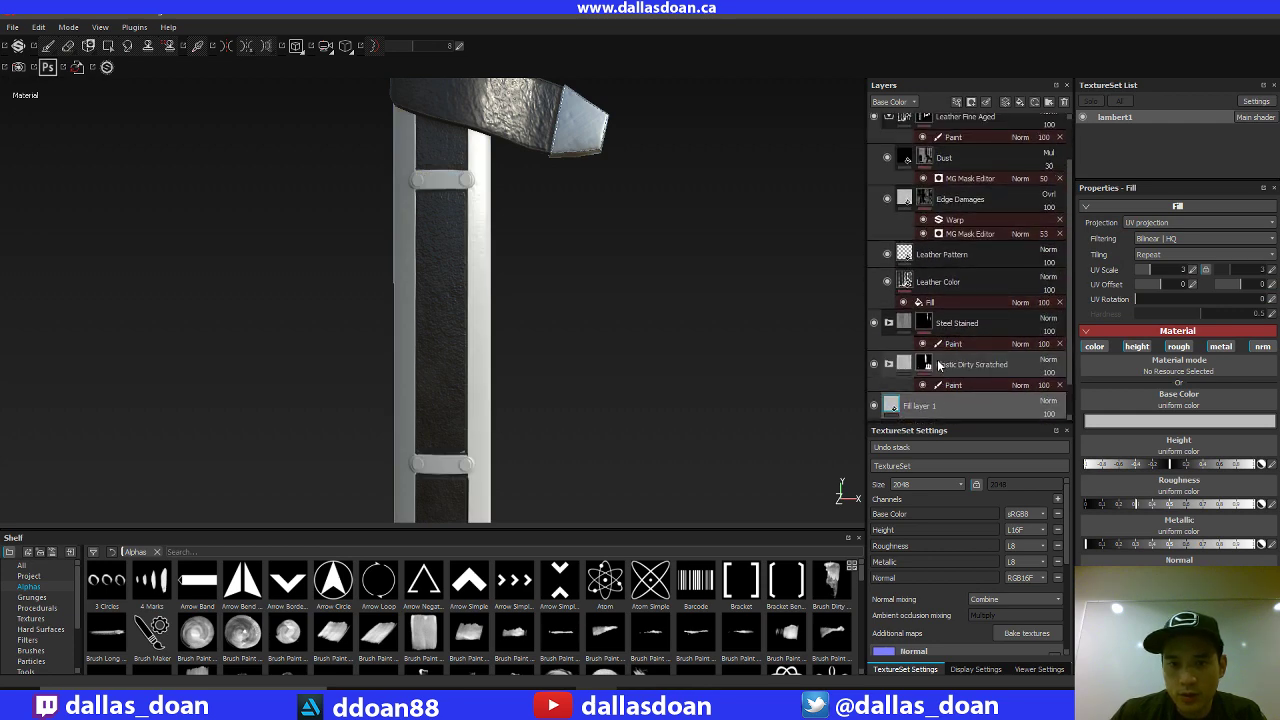
pyautogui.moveTo(920, 418); pyautogui.dragTo(936, 180)
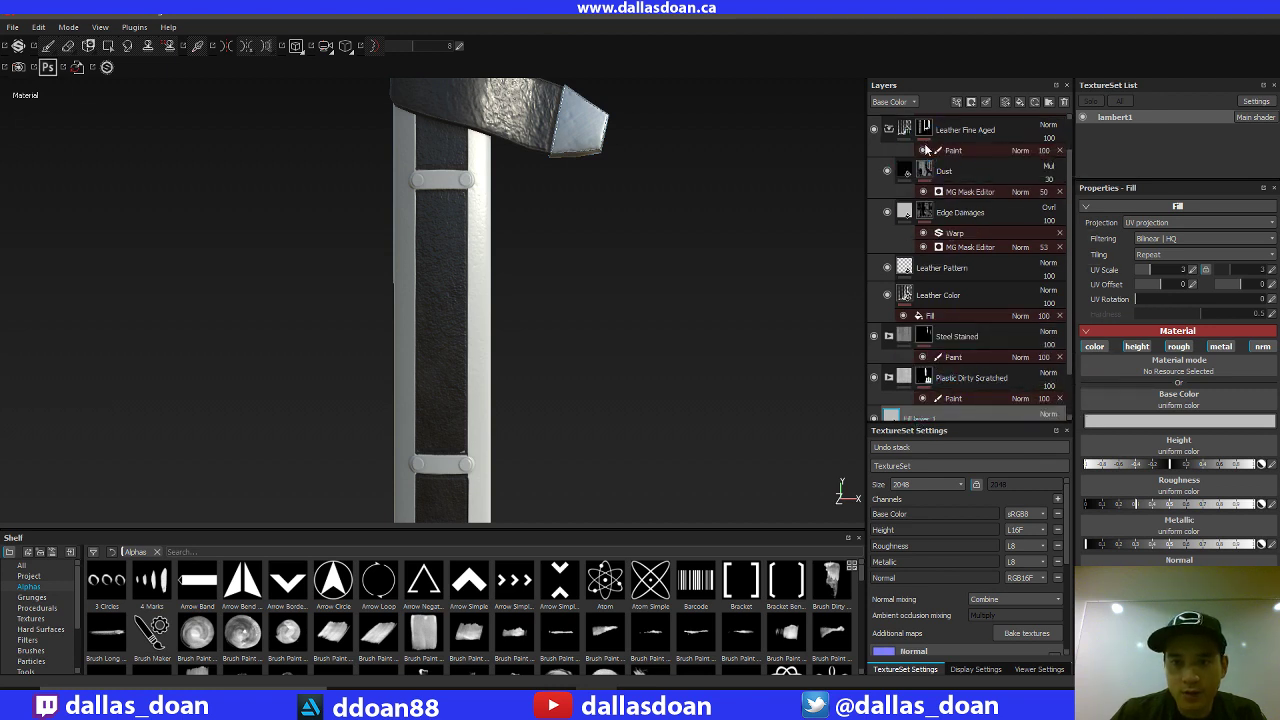
# Step: Inspect how the new fill layer covers the leather panel and wrapped belt from several angles along the sheath
pyautogui.keyDown('alt'); pyautogui.moveTo(685, 258); pyautogui.dragTo(700, 283); pyautogui.keyUp('alt')
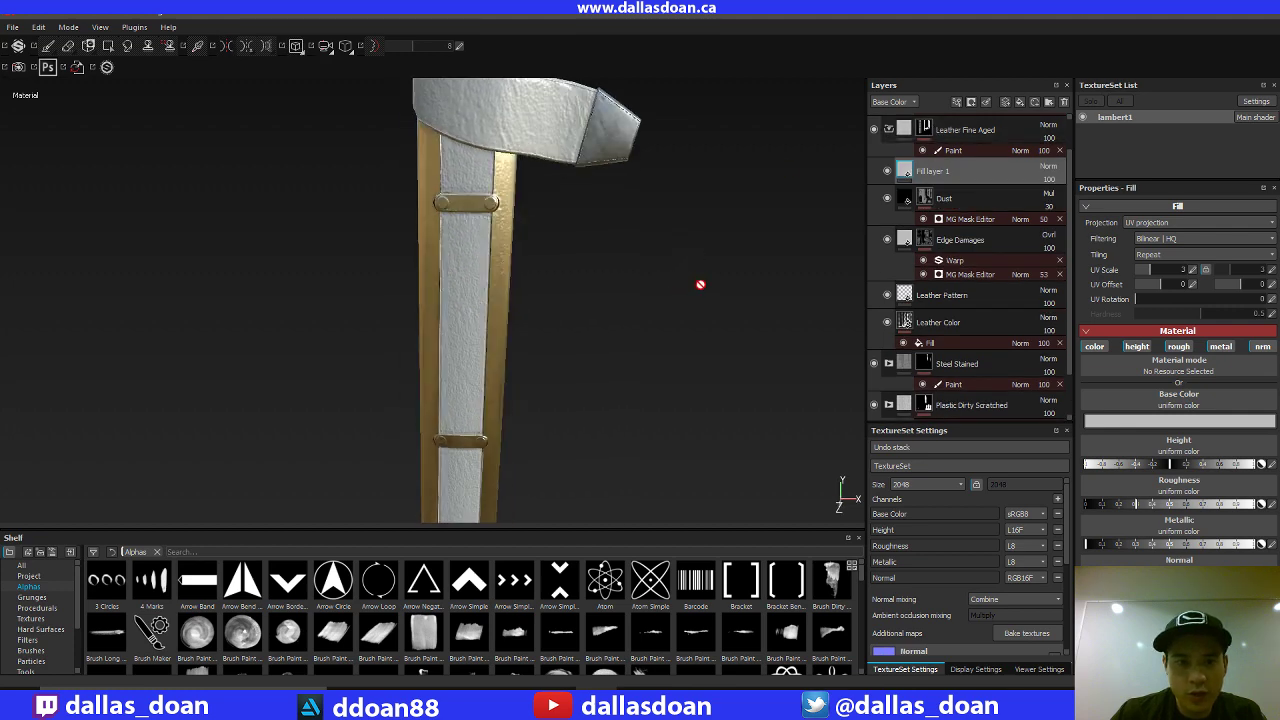
pyautogui.keyDown('alt'); pyautogui.moveTo(700, 283); pyautogui.dragTo(689, 443, button='middle'); pyautogui.keyUp('alt')
pyautogui.keyDown('alt'); pyautogui.moveTo(671, 228); pyautogui.dragTo(620, 226); pyautogui.keyUp('alt')
pyautogui.keyDown('alt'); pyautogui.moveTo(606, 144); pyautogui.dragTo(506, 142); pyautogui.keyUp('alt')
pyautogui.keyDown('alt'); pyautogui.moveTo(628, 314); pyautogui.dragTo(682, 248); pyautogui.keyUp('alt')
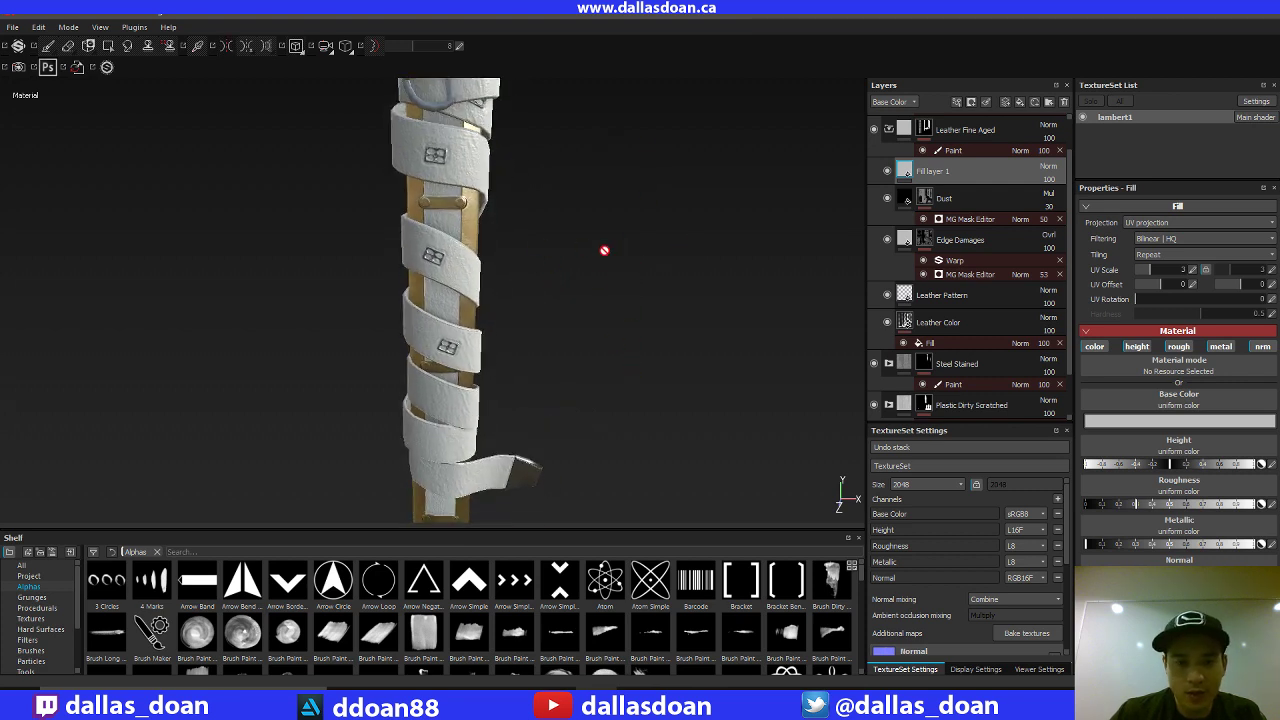
pyautogui.keyDown('alt'); pyautogui.moveTo(603, 251); pyautogui.dragTo(783, 218); pyautogui.keyUp('alt')
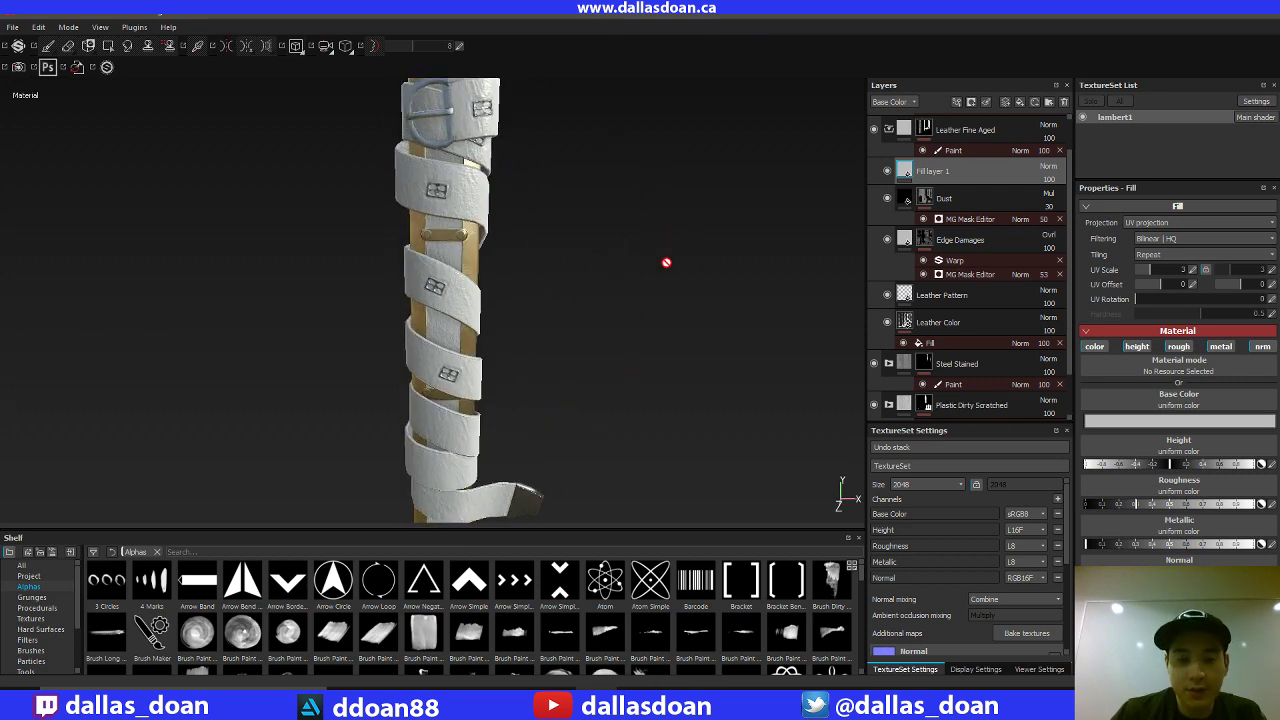
pyautogui.keyDown('alt'); pyautogui.moveTo(666, 263); pyautogui.dragTo(636, 249); pyautogui.keyUp('alt')
# Step: Add a black mask to Fill layer 1 in the Leather Fine Aged folder
pyautogui.rightClick(936, 176)
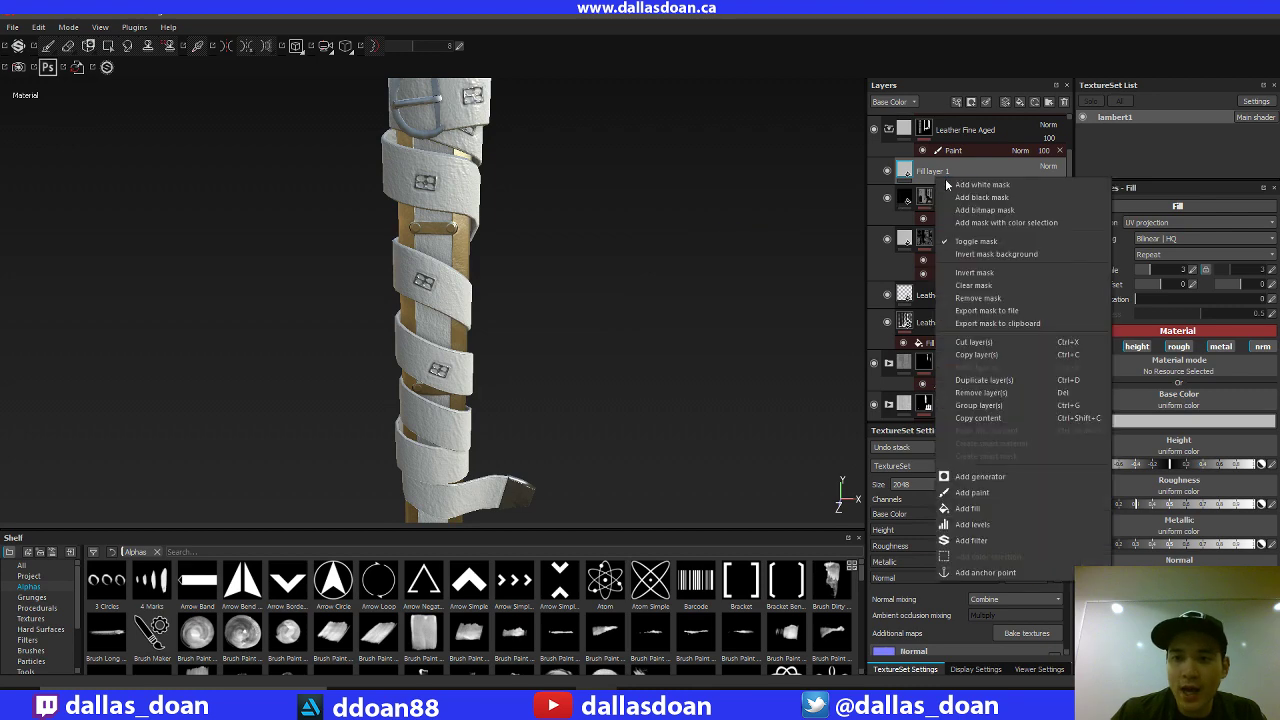
pyautogui.click(699, 263)
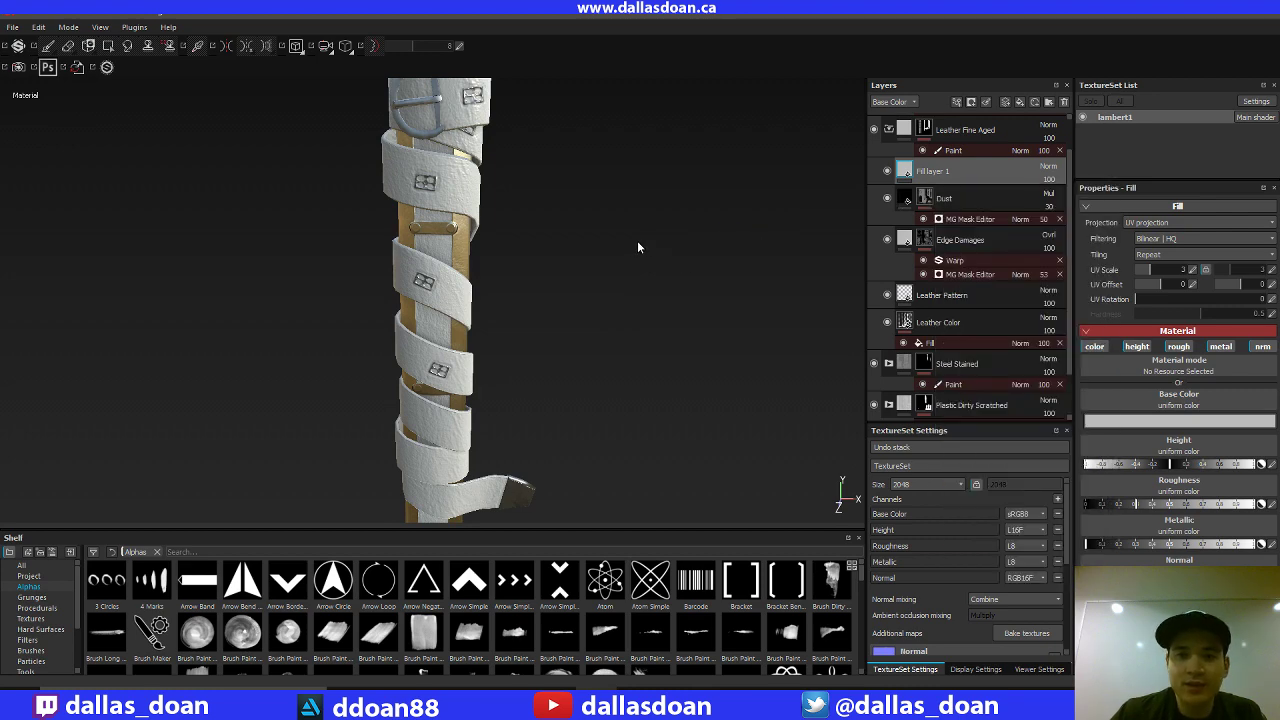
pyautogui.moveTo(648, 218)
pyautogui.keyDown('alt'); pyautogui.mouseDown(button='middle')
pyautogui.moveTo(641, 274)
pyautogui.moveTo(674, 263)
pyautogui.moveTo(666, 220)
pyautogui.moveTo(651, 235)
pyautogui.mouseUp(button='middle'); pyautogui.keyUp('alt')
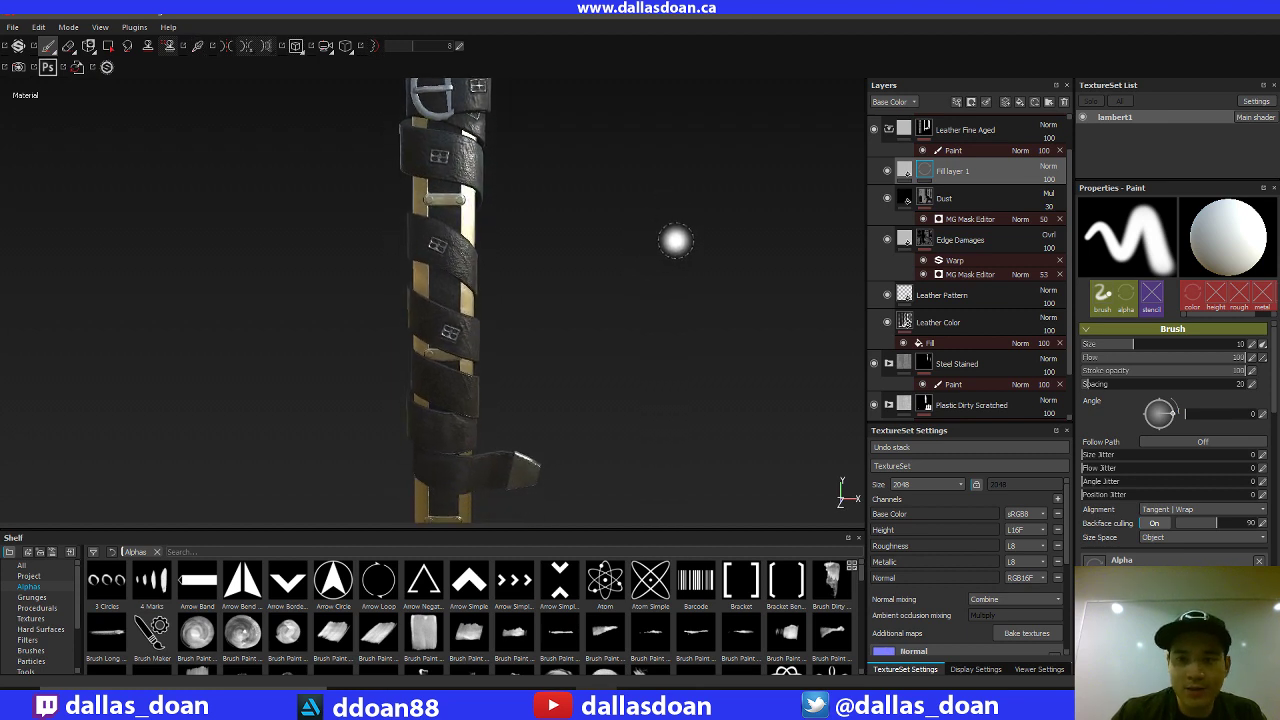
pyautogui.click(905, 174)
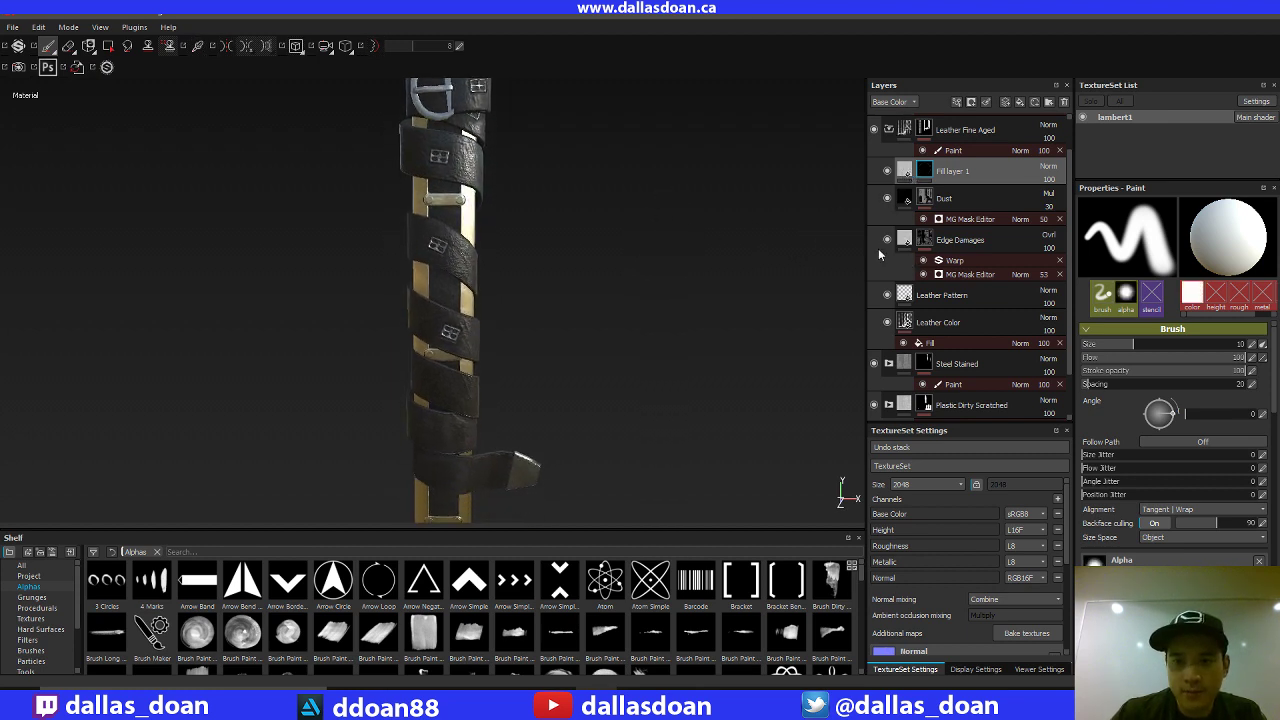
# Step: Turn off the color, roughness and metallic channels of Fill layer 1, keeping only height and normal
pyautogui.click(903, 172)
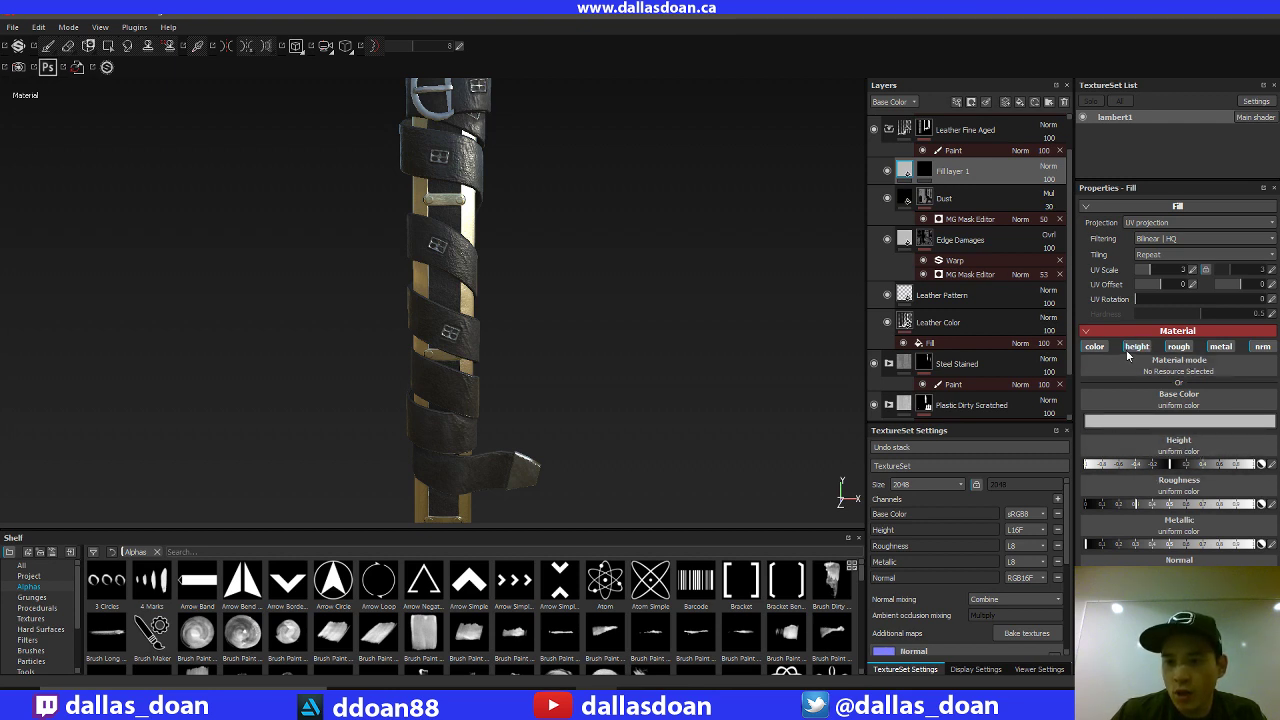
pyautogui.click(1181, 350)
pyautogui.click(1225, 348)
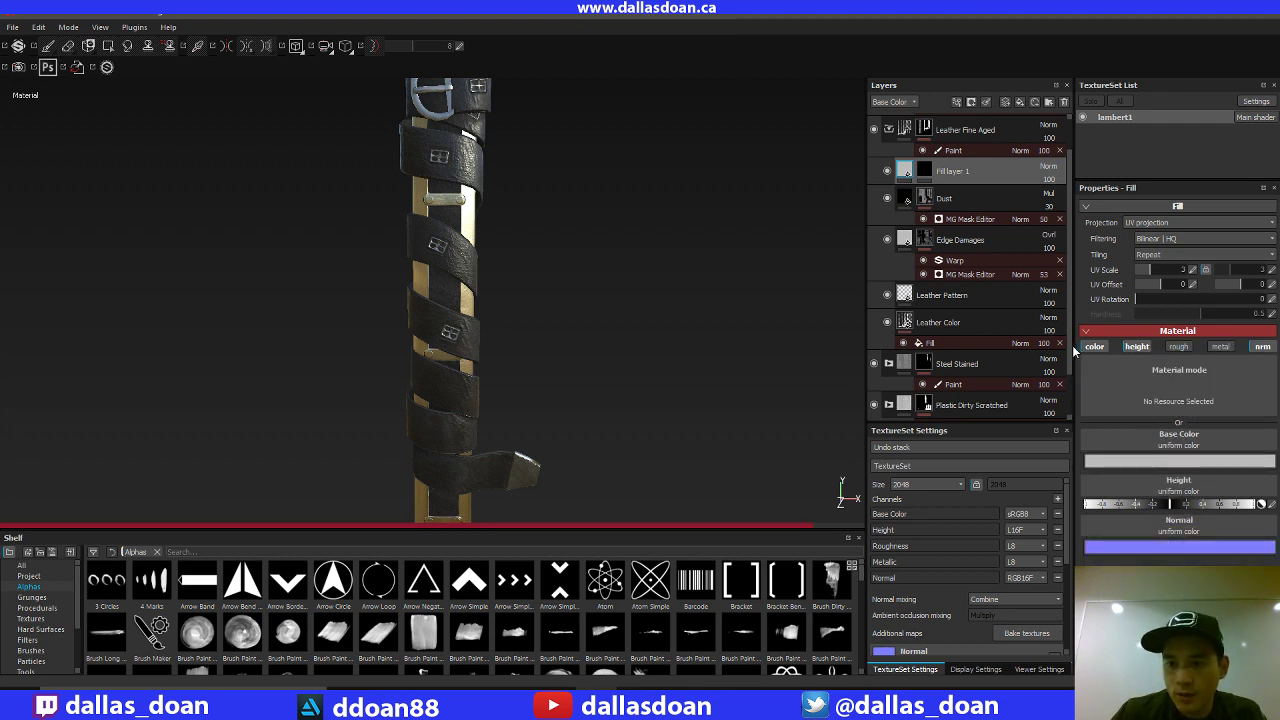
pyautogui.click(1088, 350)
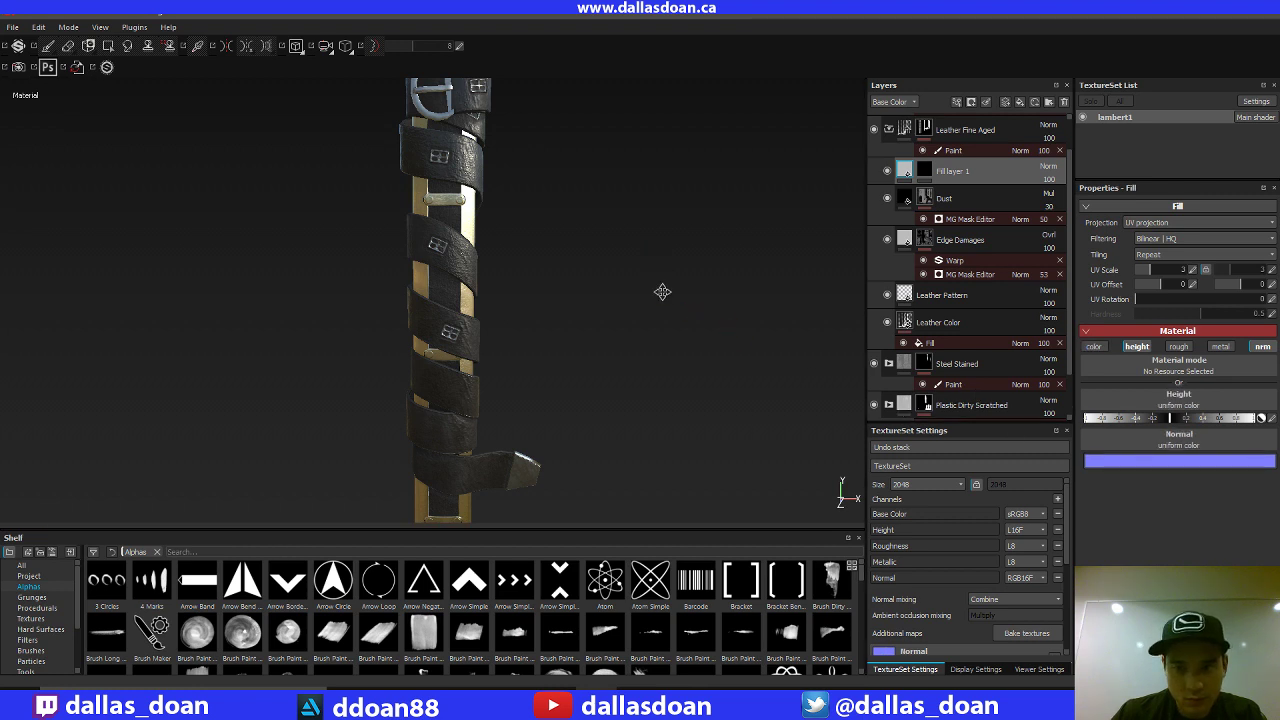
# Step: Inspect the wrapped leather sheath and review the paint brush settings for Fill layer 1's mask
pyautogui.keyDown('alt'); pyautogui.moveTo(663, 289); pyautogui.dragTo(797, 280); pyautogui.keyUp('alt')
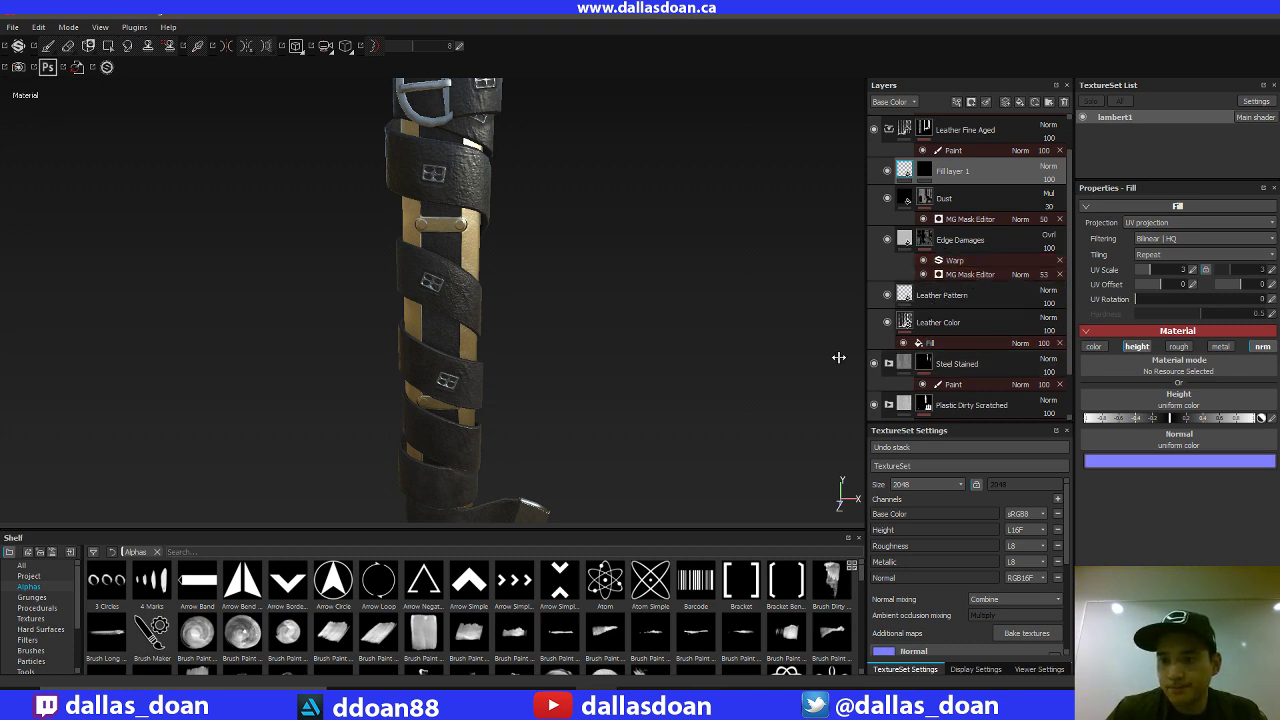
pyautogui.keyDown('alt'); pyautogui.moveTo(587, 378); pyautogui.dragTo(618, 310, button='middle'); pyautogui.keyUp('alt')
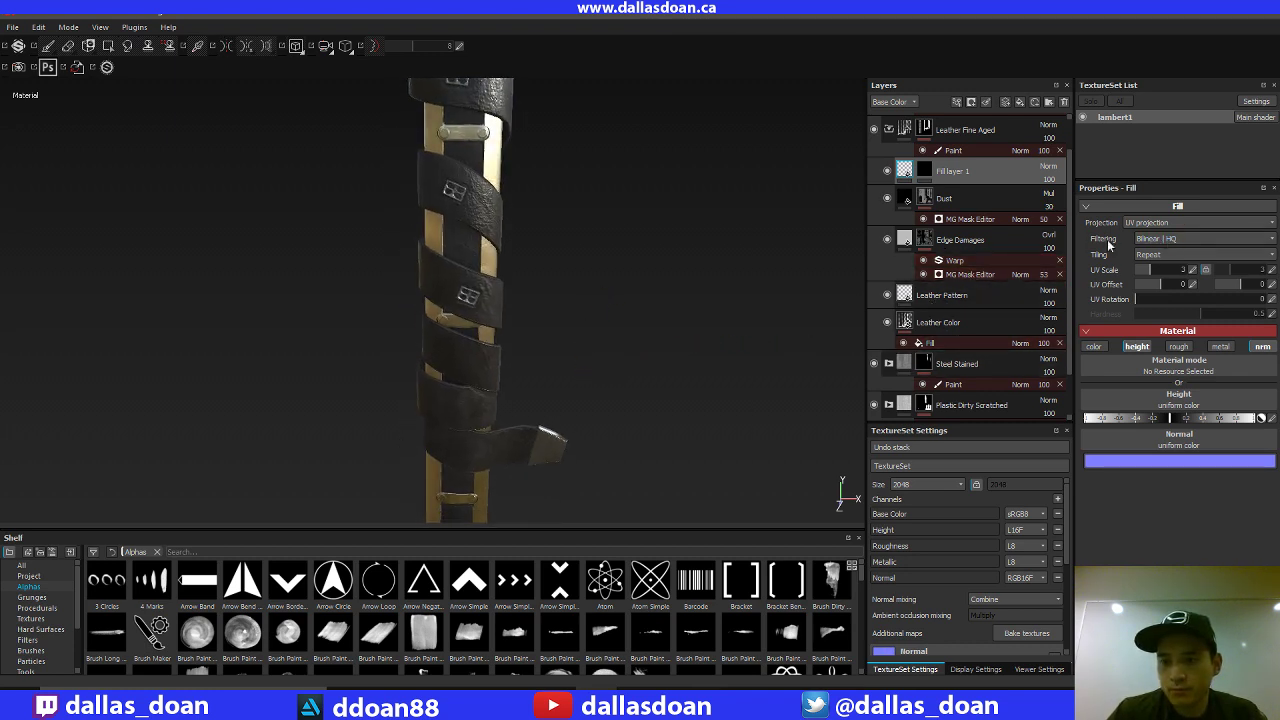
pyautogui.keyDown('alt'); pyautogui.moveTo(635, 332); pyautogui.dragTo(647, 352); pyautogui.keyUp('alt')
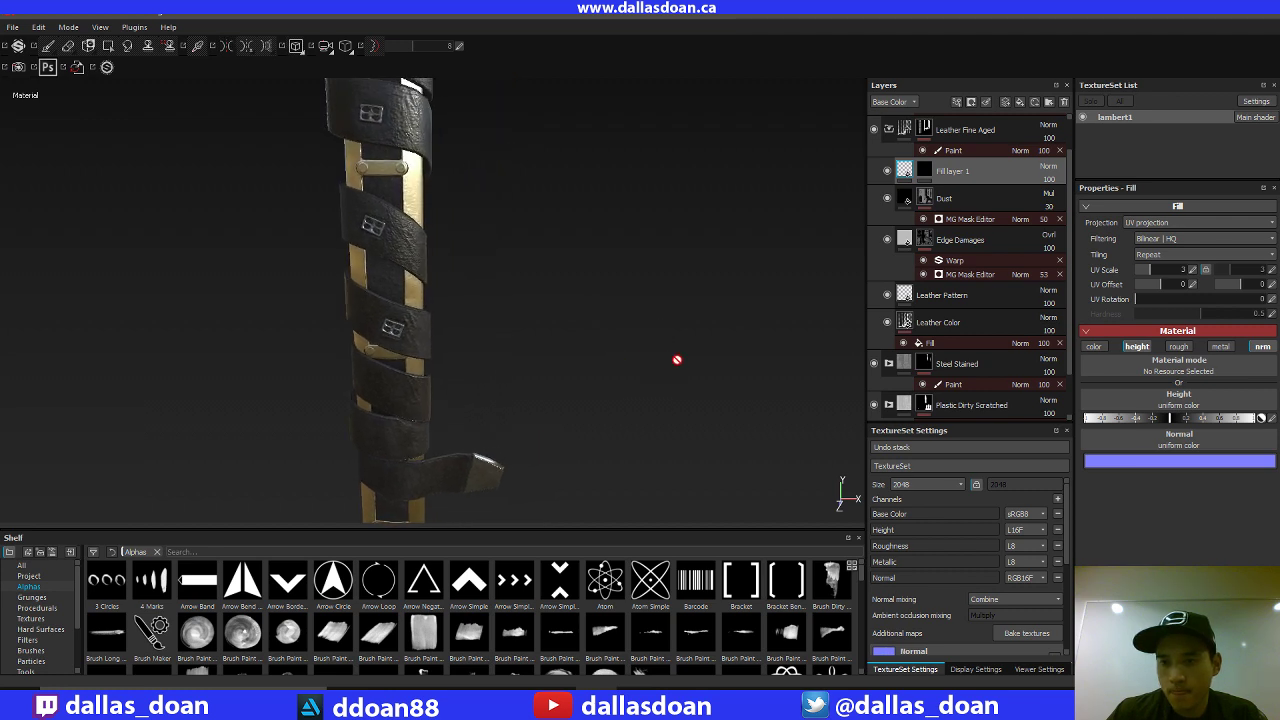
pyautogui.click(926, 172)
pyautogui.press('1')
pyautogui.scroll(-5, 1145, 490)
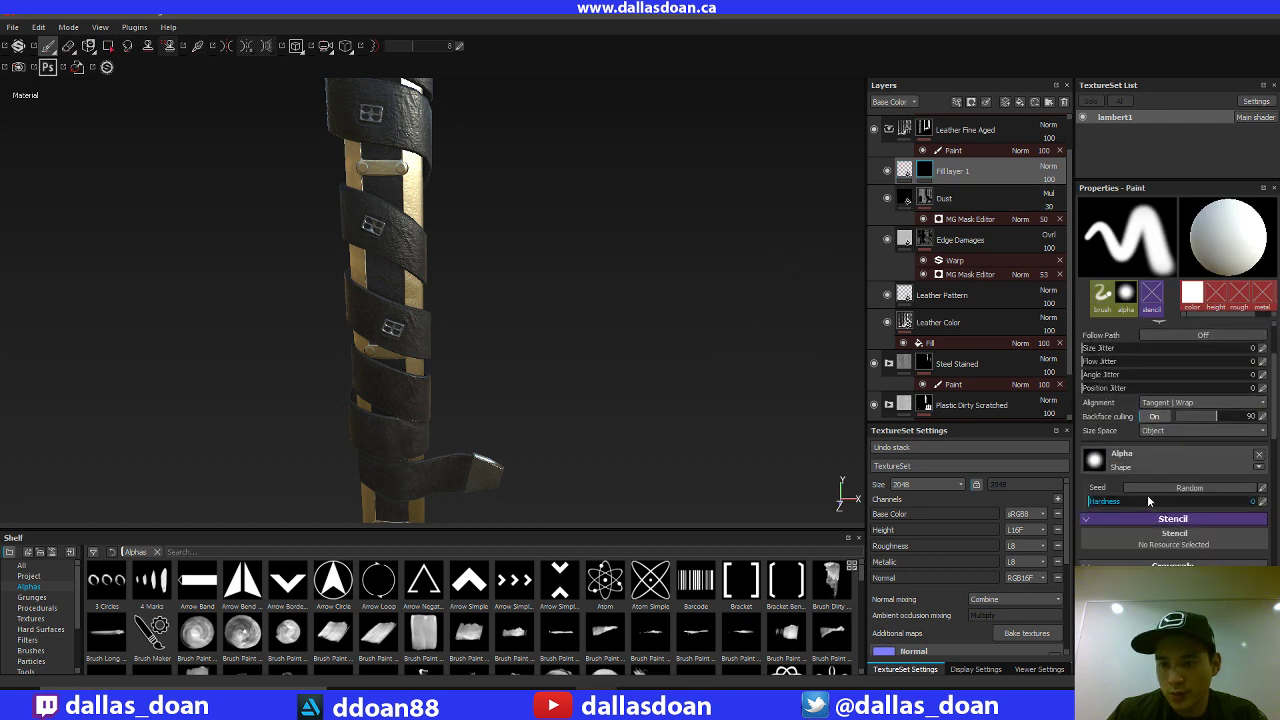
pyautogui.scroll(3, 1145, 490)
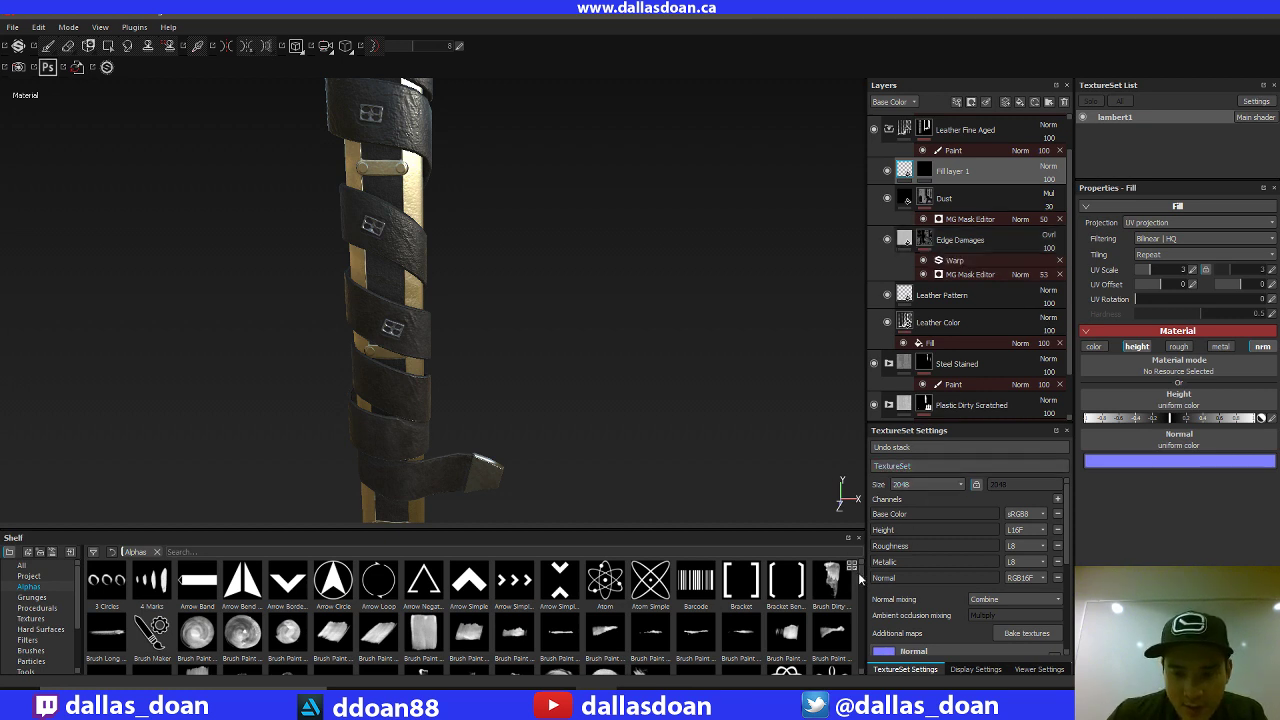
# Step: Compare the shelf's alphas with the woven leather in the scabbard reference photo and select Cross Medieval Curved
pyautogui.scroll(-3, 860, 578)
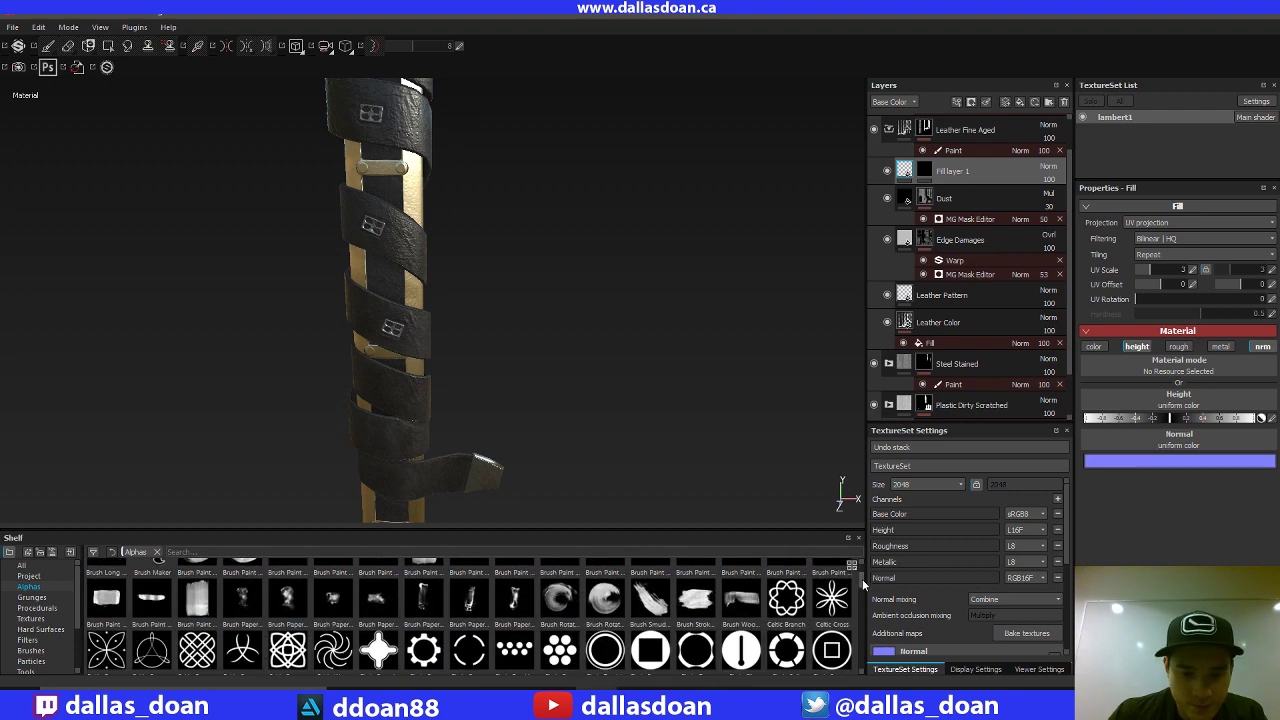
pyautogui.moveTo(862, 579); pyautogui.dragTo(862, 593)
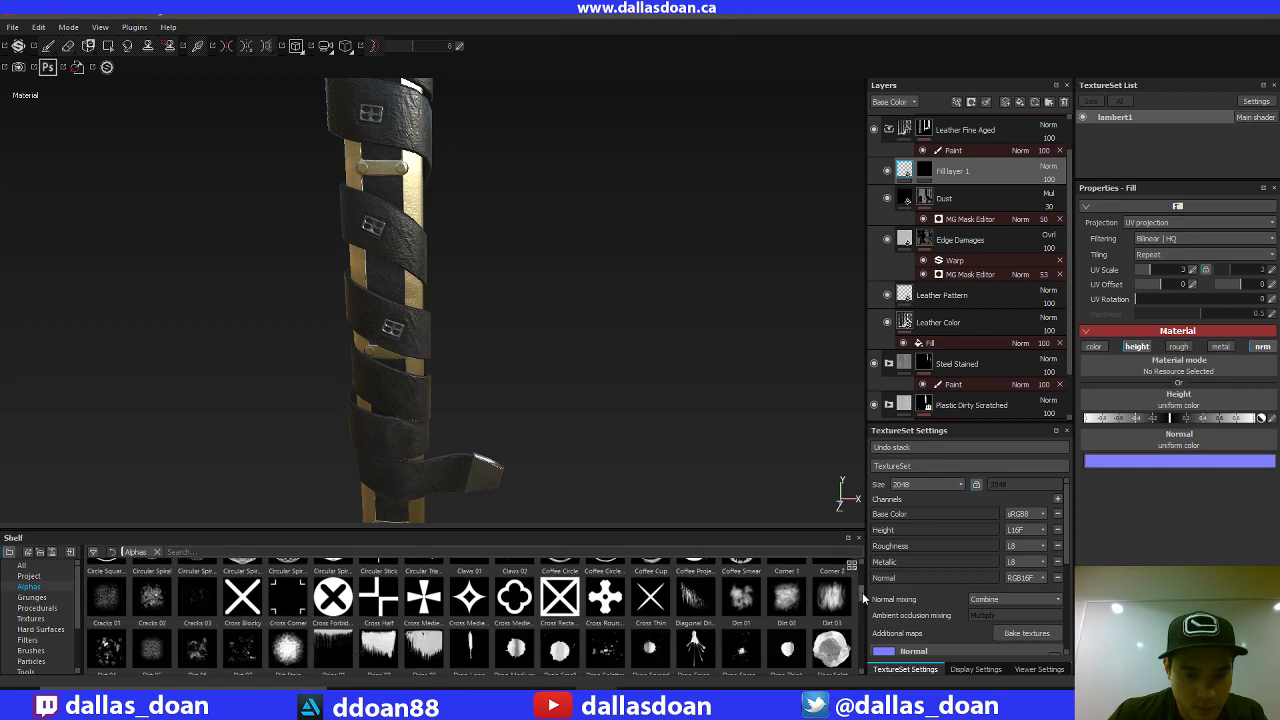
pyautogui.click(634, 702)
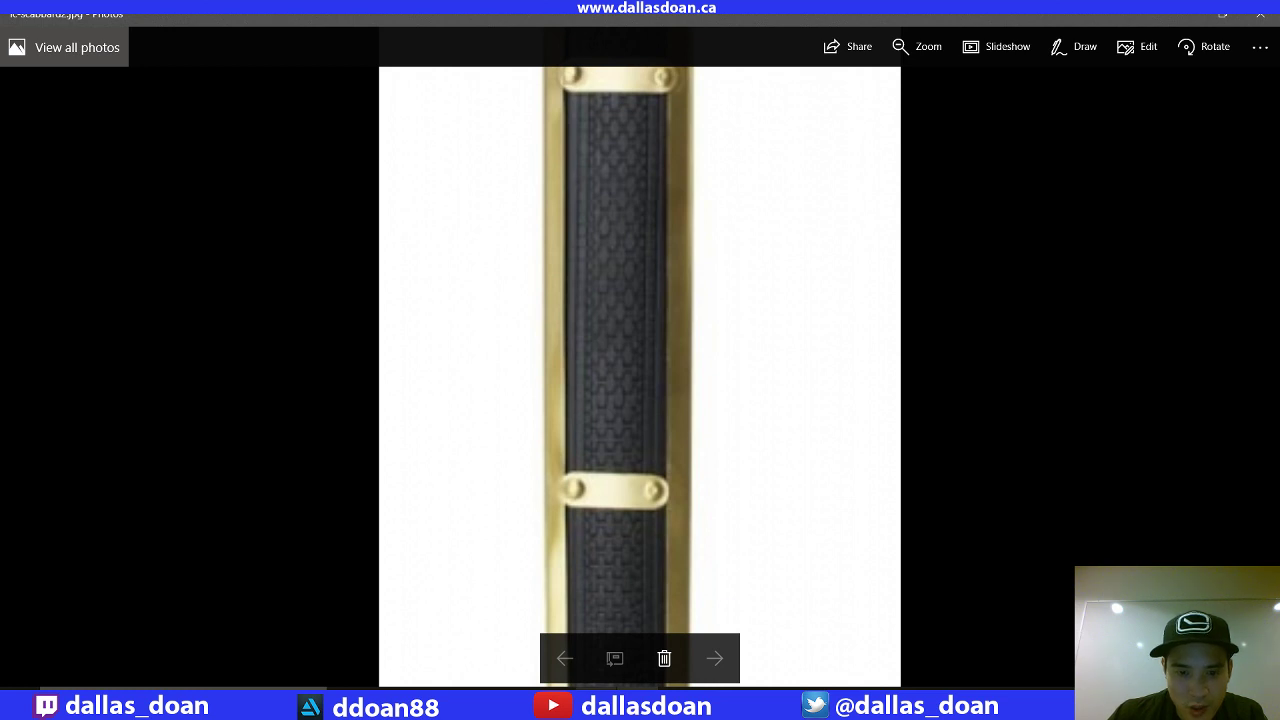
pyautogui.click(600, 701)
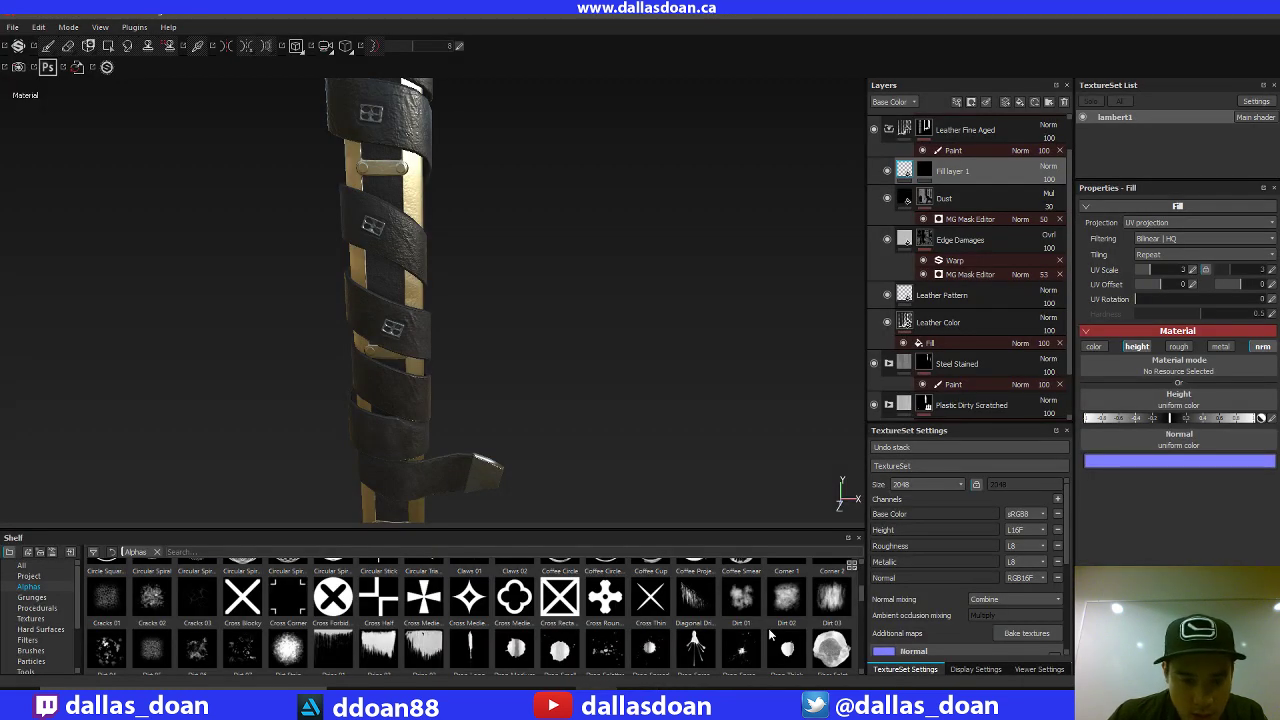
pyautogui.click(488, 604)
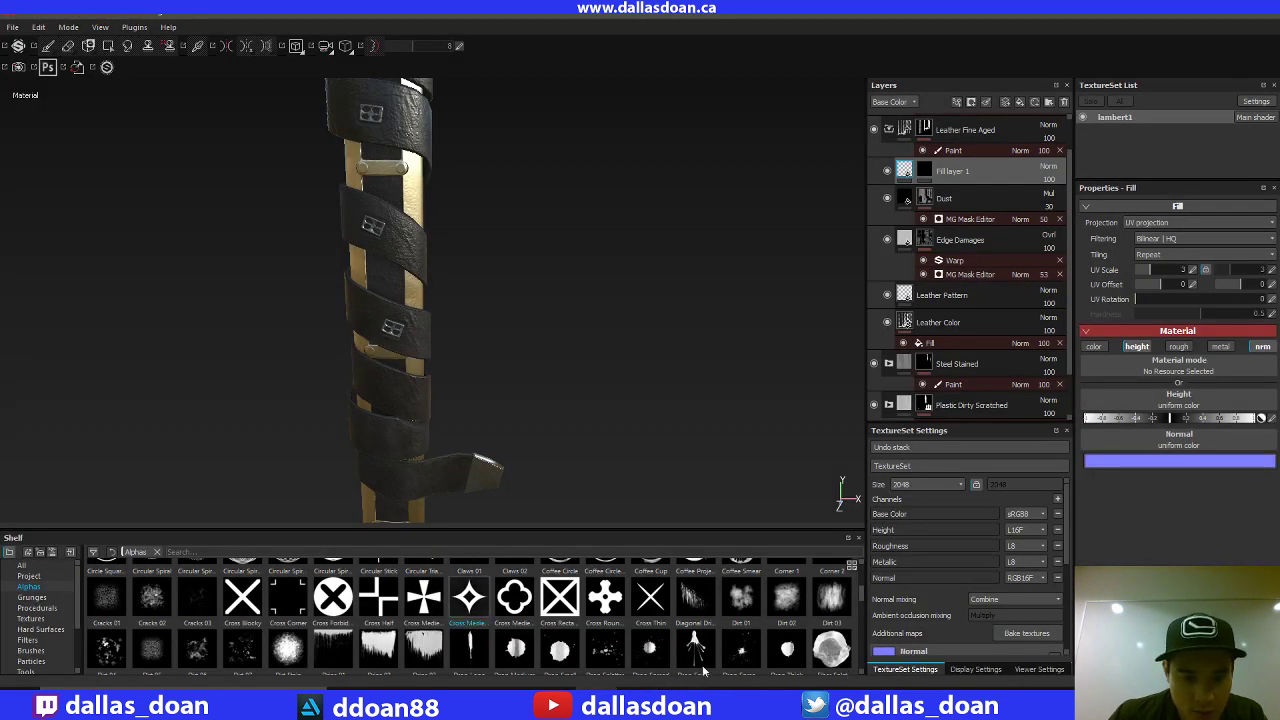
# Step: Search the rest of the Alphas collection for a shape resembling the scabbard's woven leather pattern
pyautogui.scroll(-3, 862, 672)
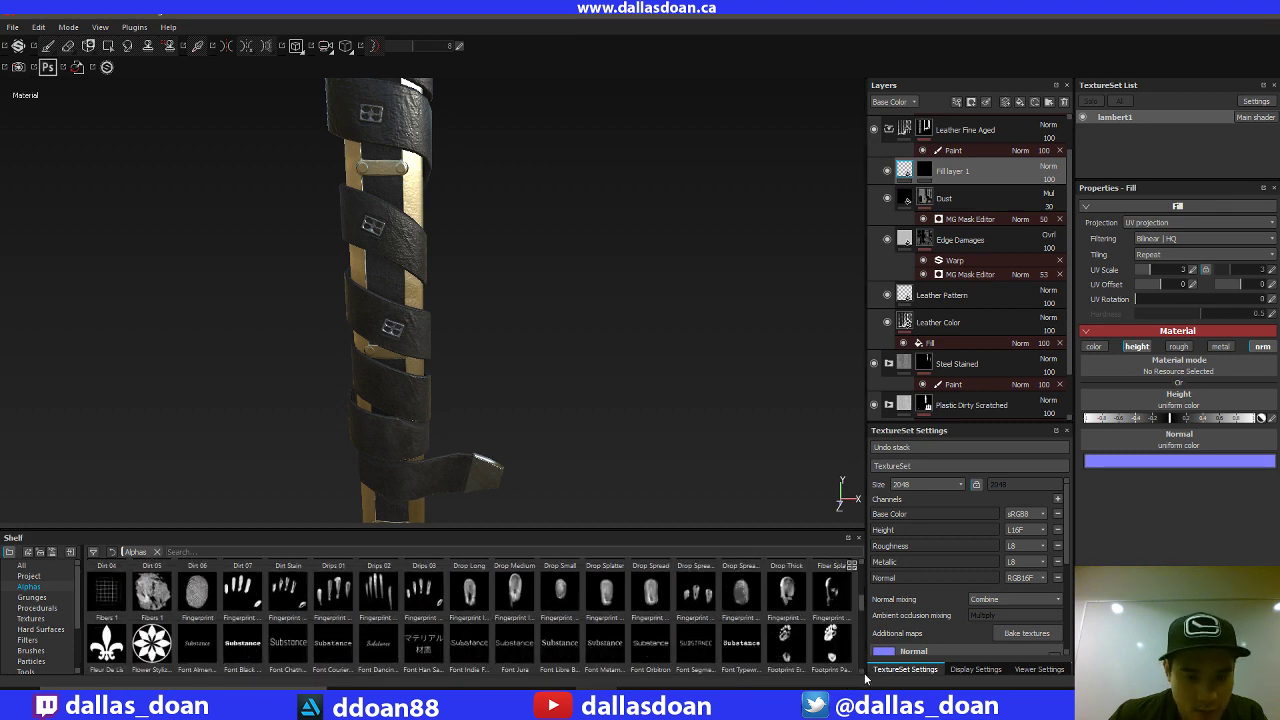
pyautogui.scroll(-2, 866, 678)
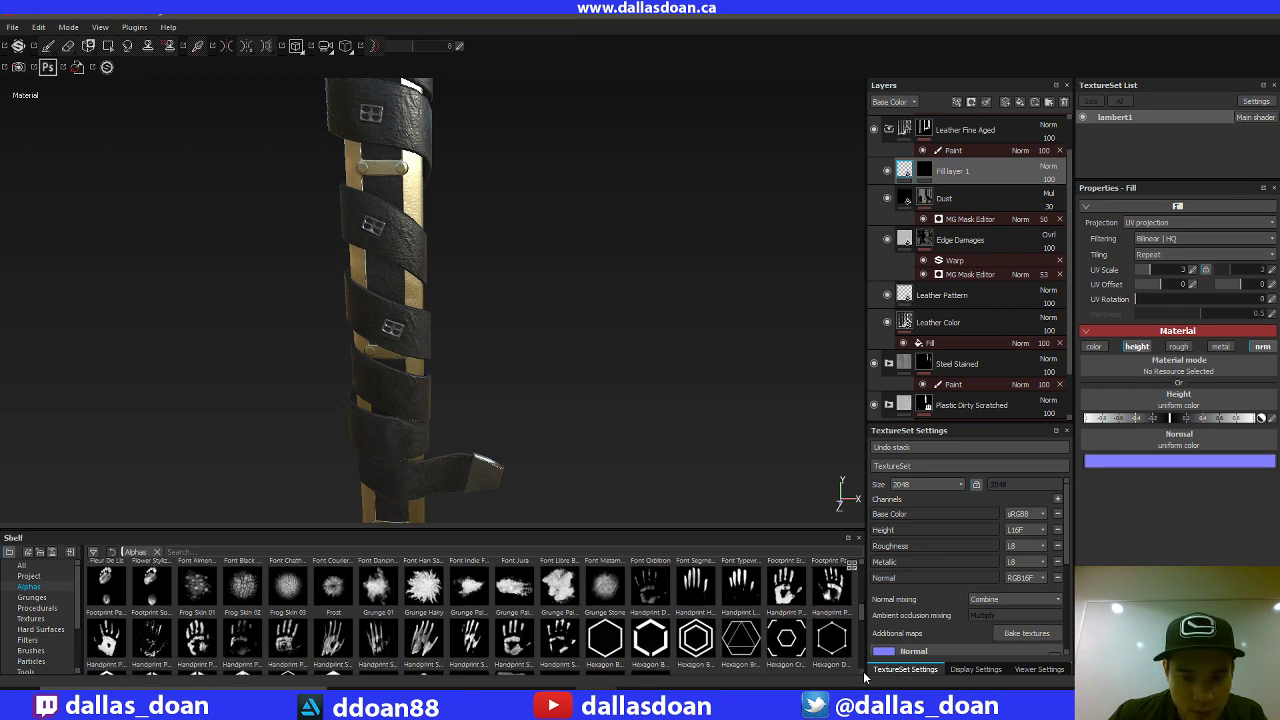
pyautogui.scroll(-1, 866, 678)
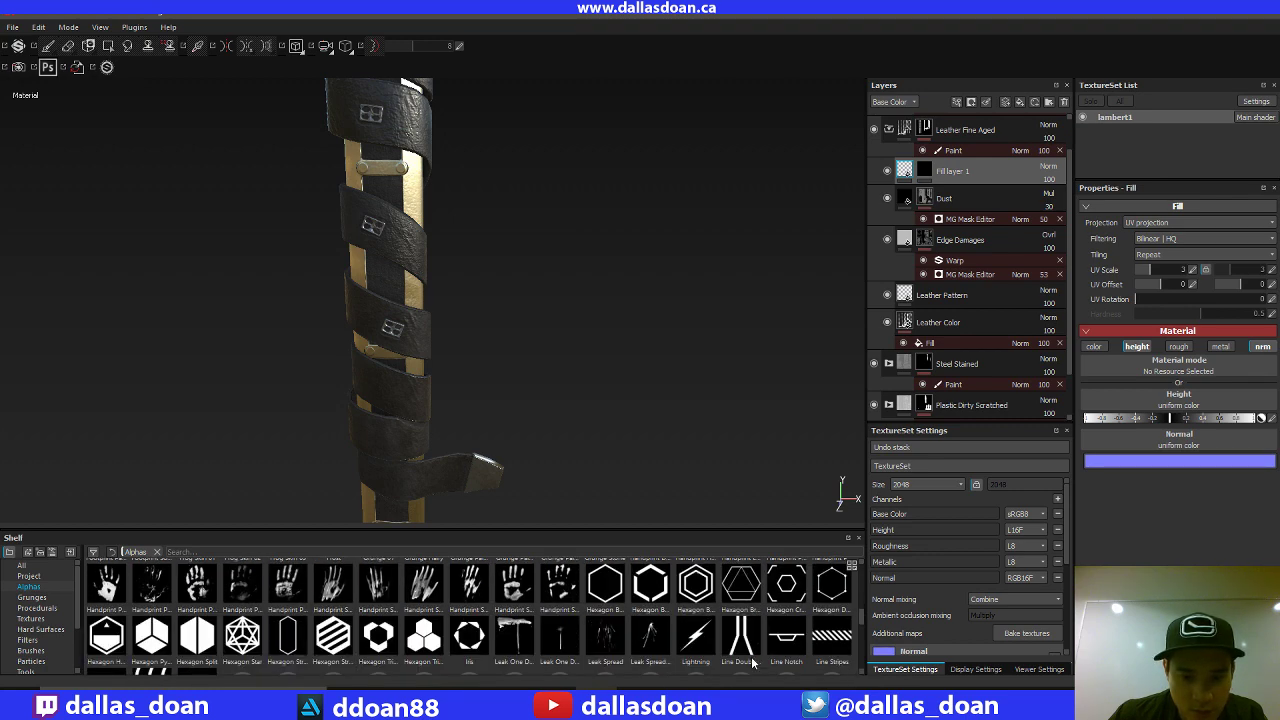
pyautogui.moveTo(656, 599)
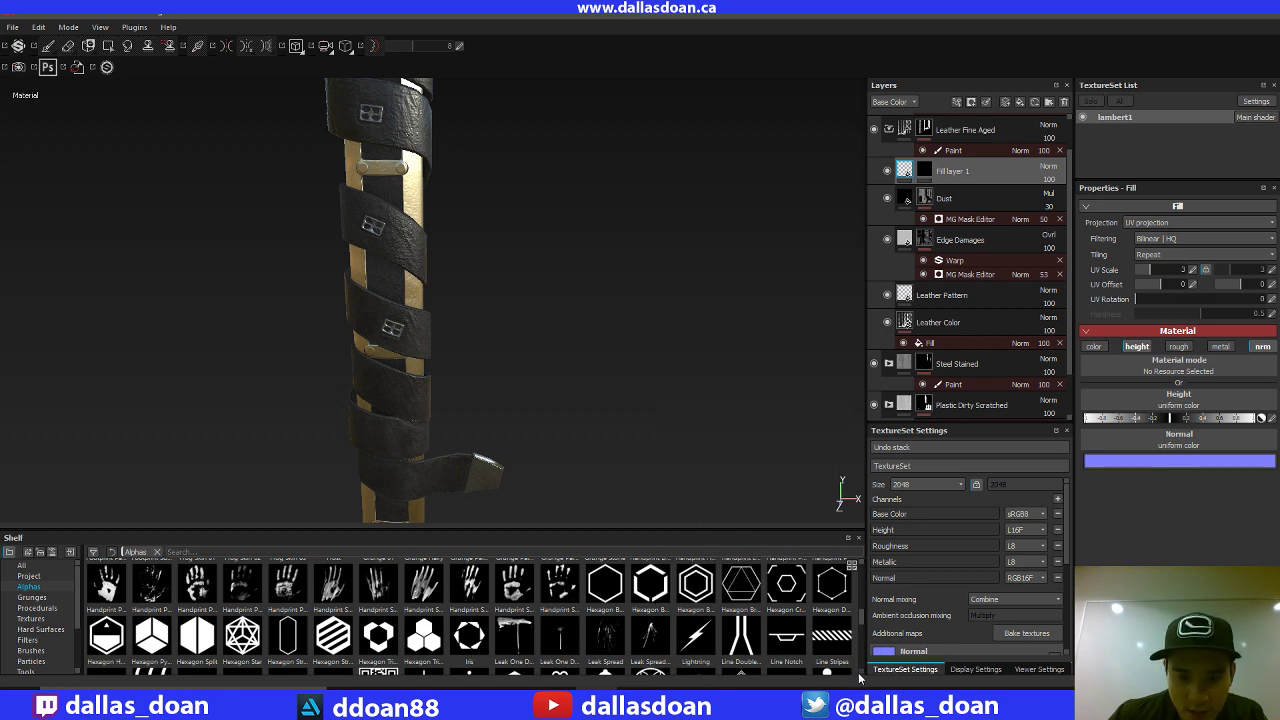
pyautogui.scroll(-1, 858, 679)
pyautogui.scroll(-1, 862, 678)
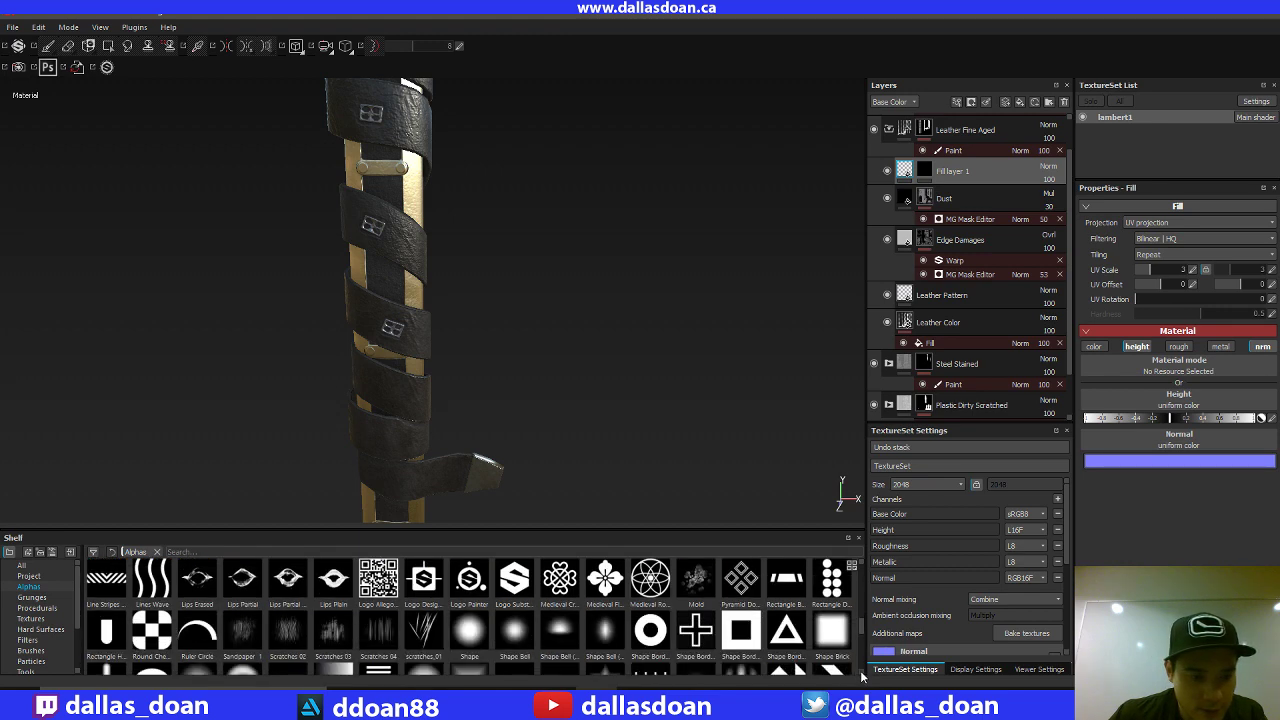
pyautogui.scroll(-1, 862, 678)
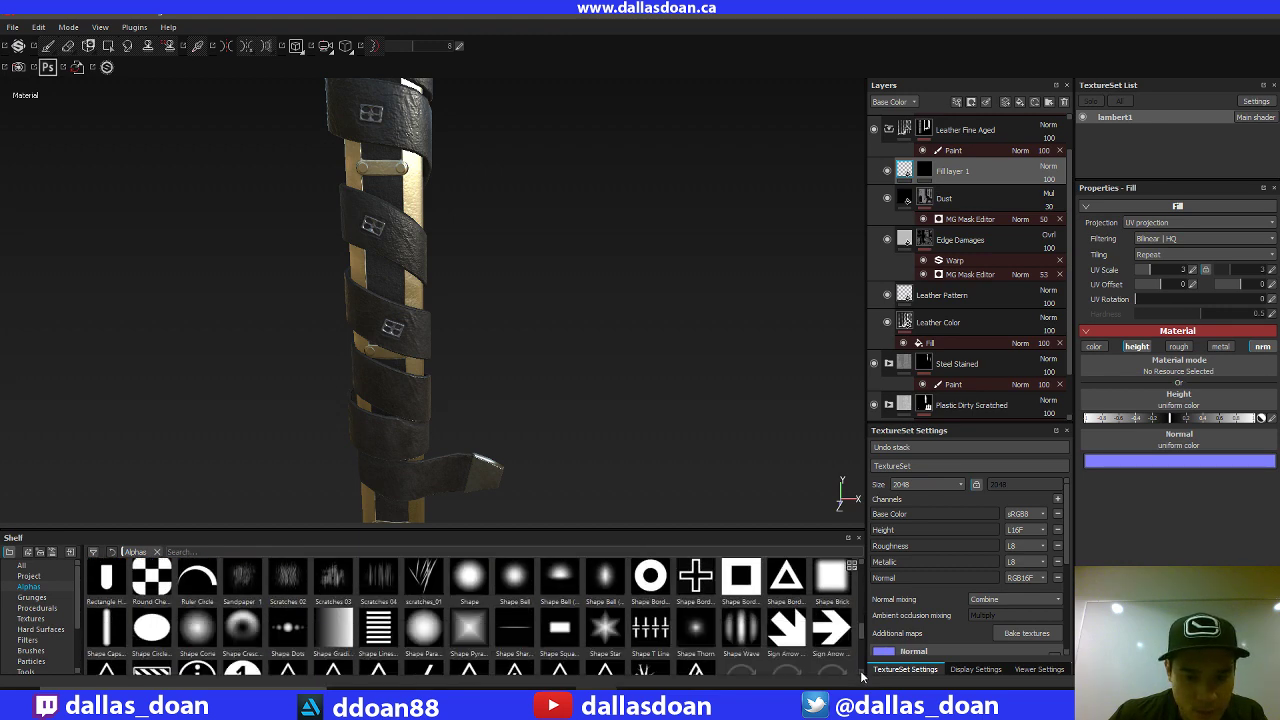
pyautogui.scroll(-1, 862, 678)
pyautogui.scroll(-1, 862, 678)
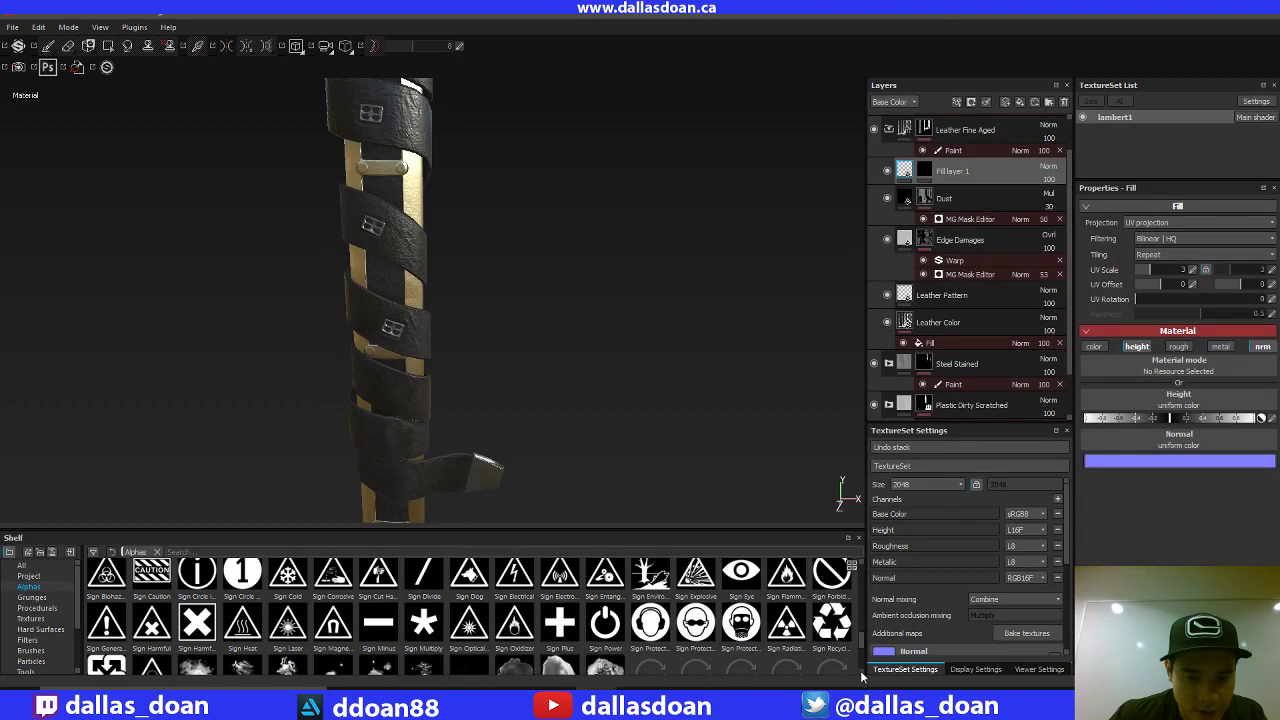
pyautogui.scroll(-1, 862, 678)
pyautogui.scroll(-1, 862, 678)
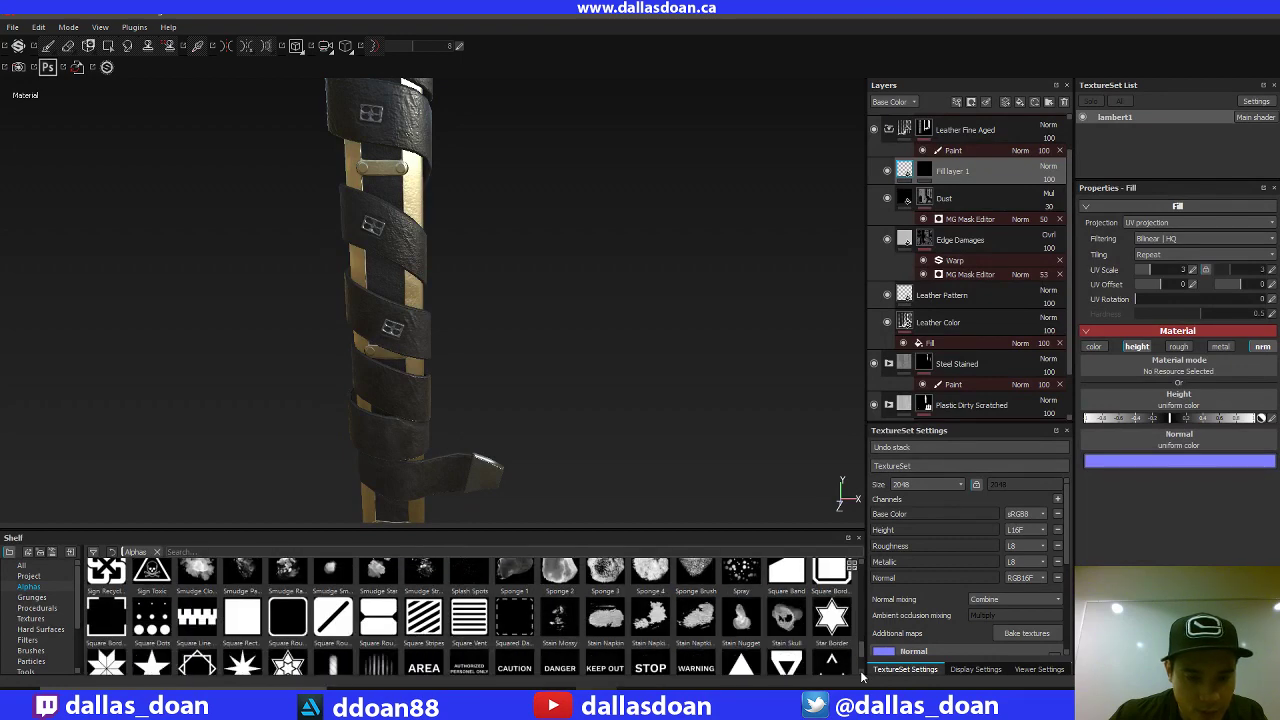
pyautogui.scroll(-1, 862, 678)
pyautogui.scroll(-1, 862, 678)
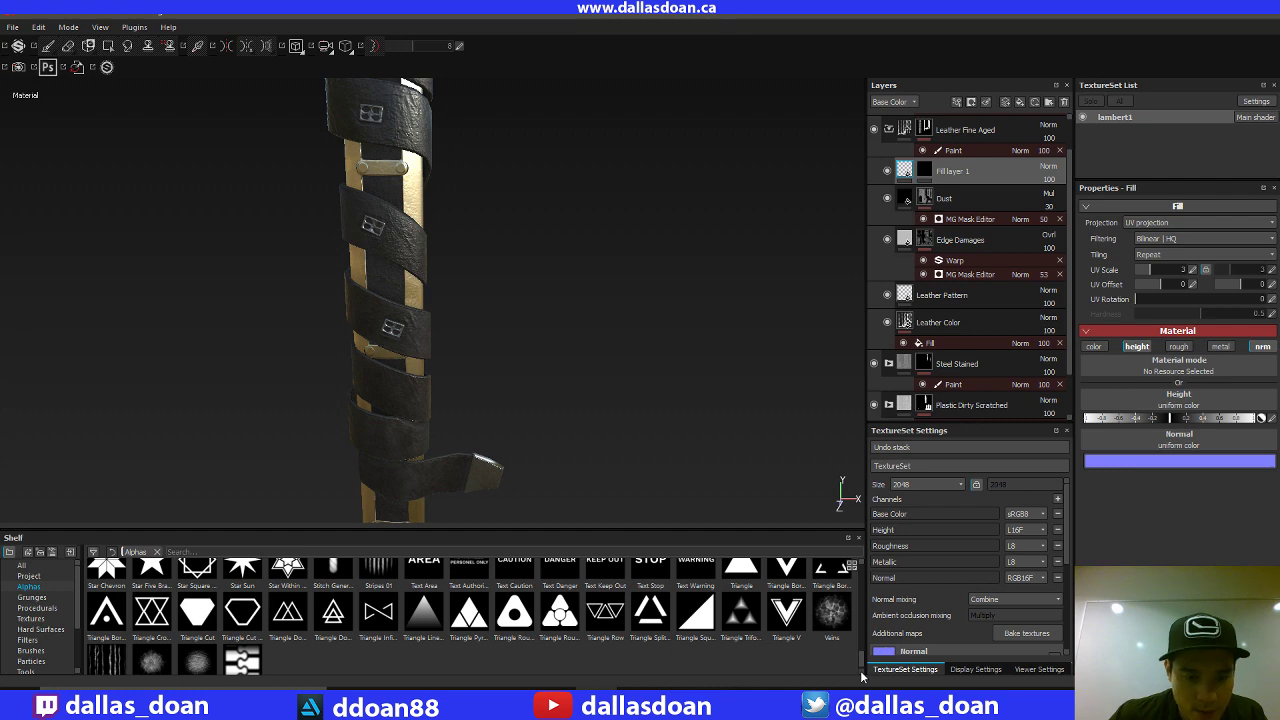
pyautogui.scroll(1, 862, 565)
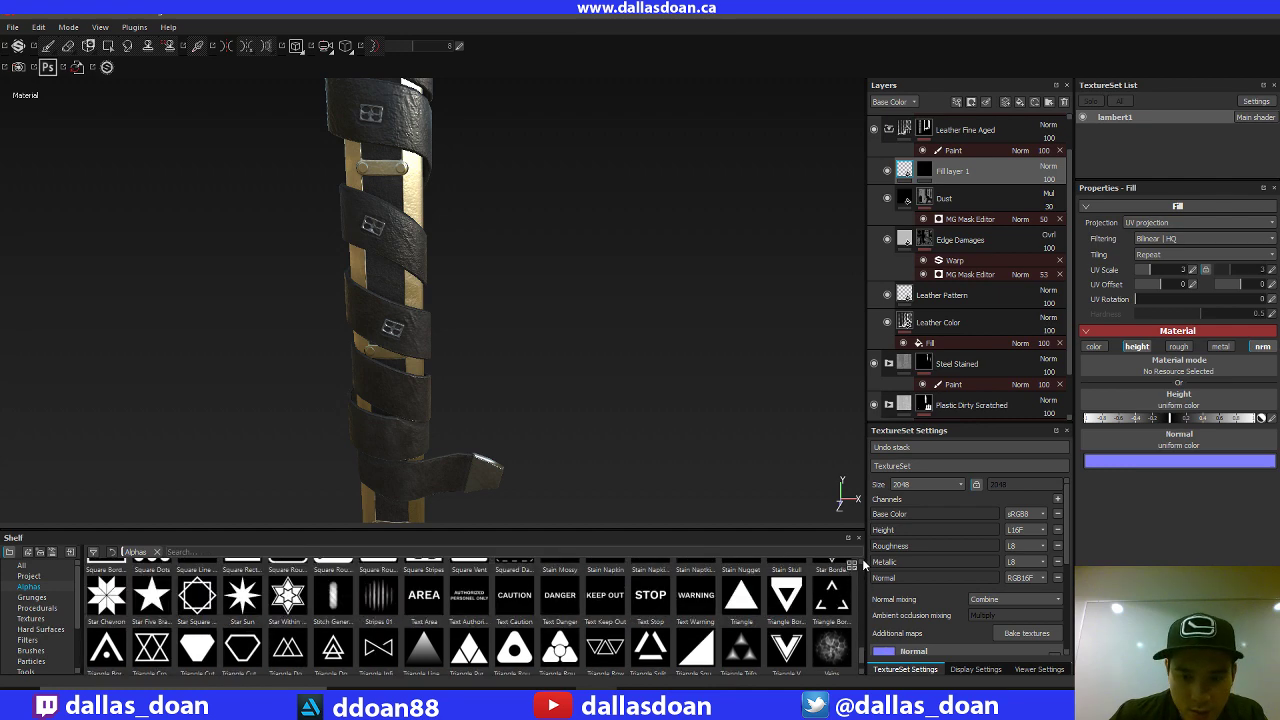
pyautogui.scroll(3, 862, 565)
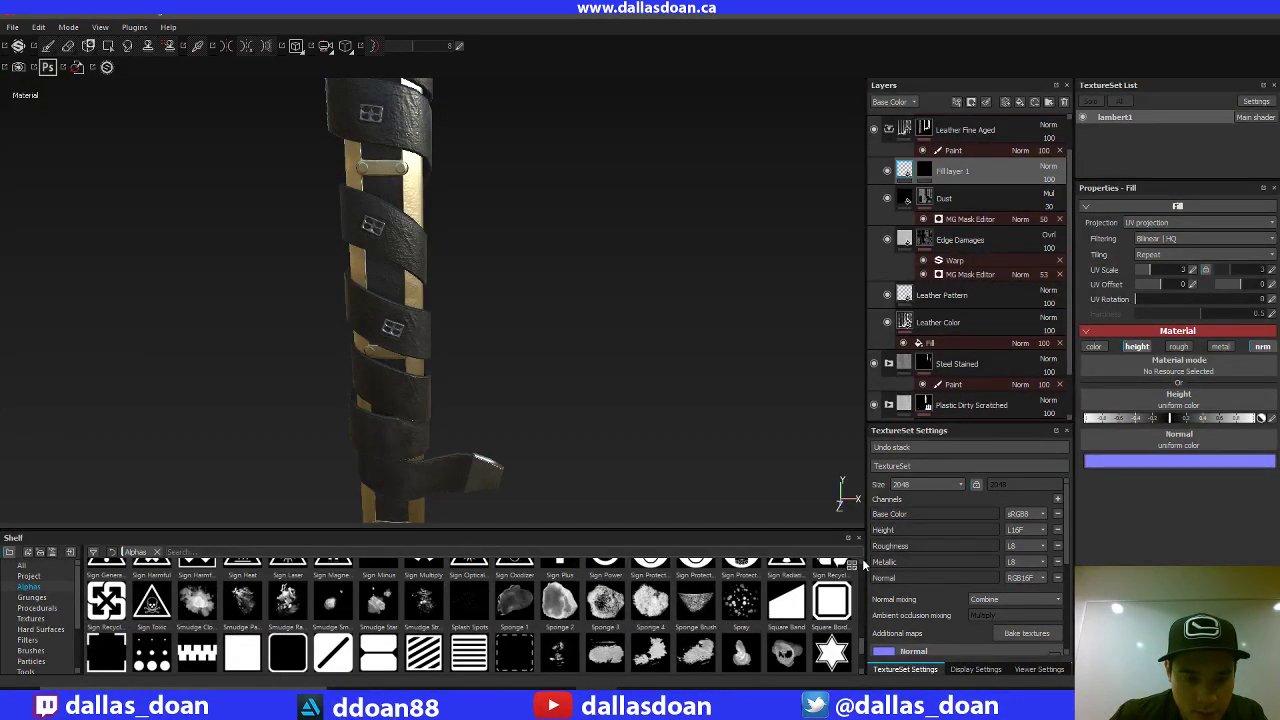
pyautogui.scroll(2, 862, 565)
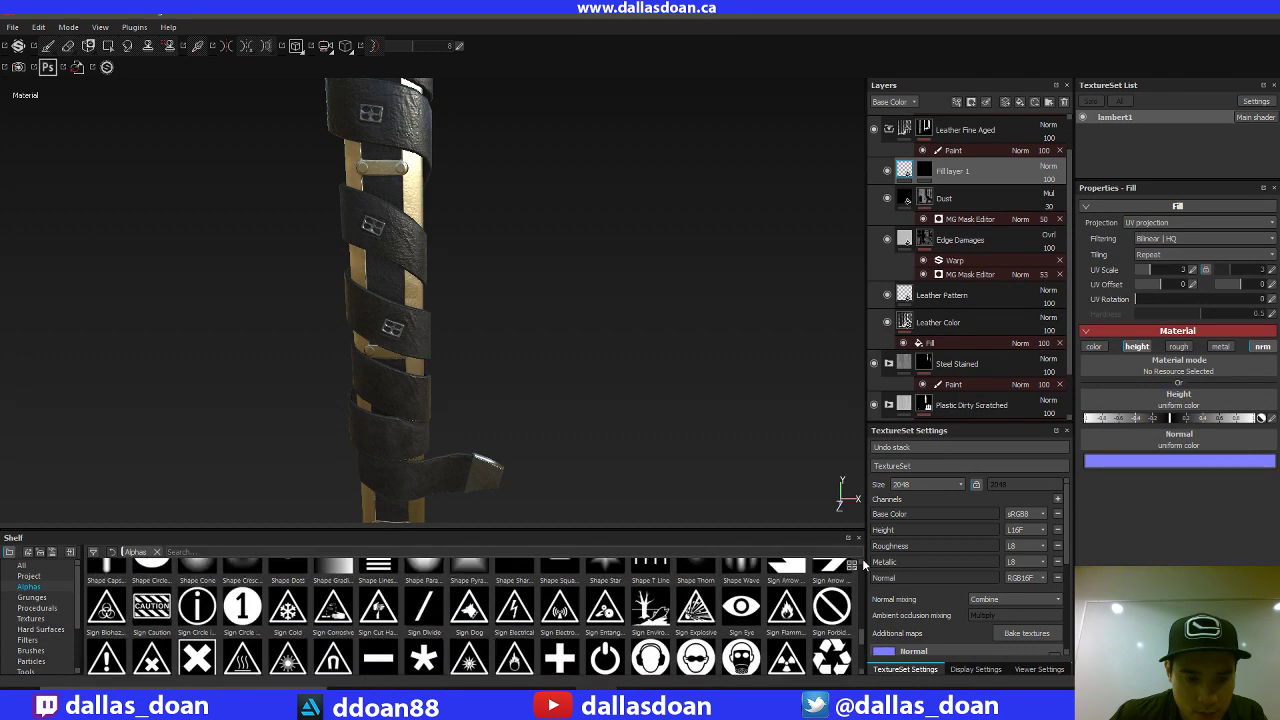
pyautogui.scroll(1, 862, 565)
pyautogui.scroll(1, 862, 565)
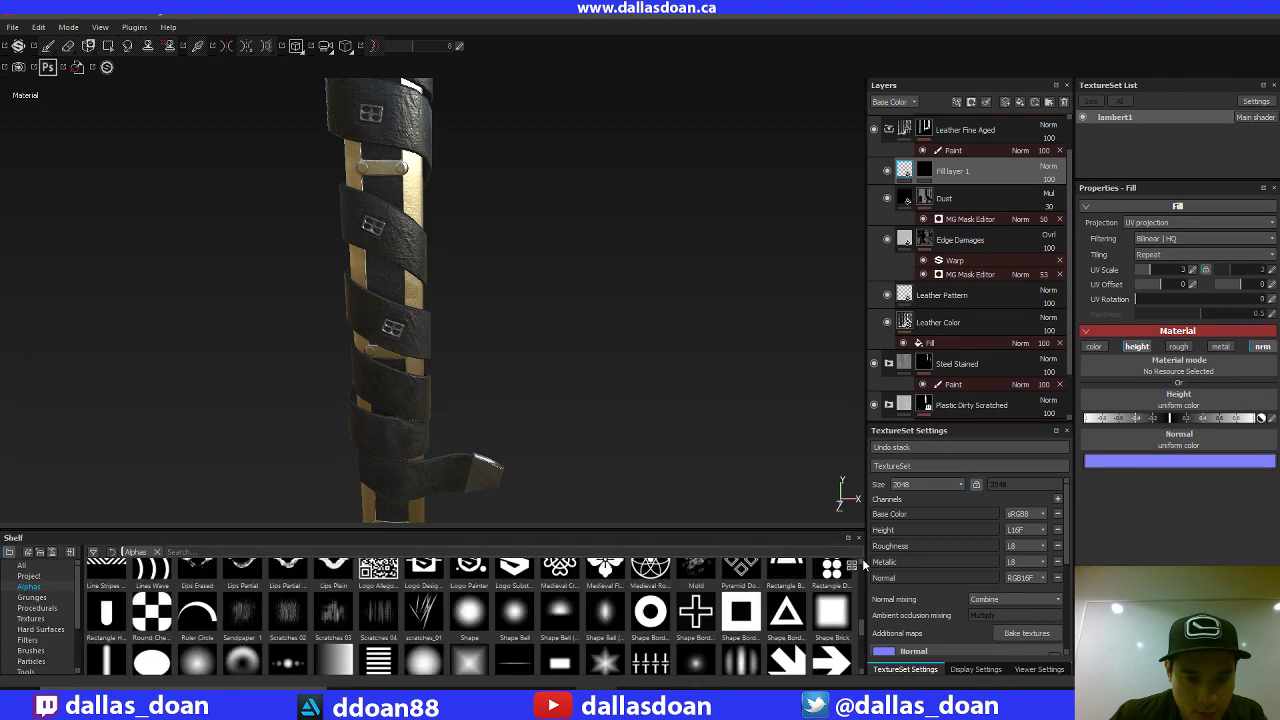
pyautogui.scroll(1, 862, 565)
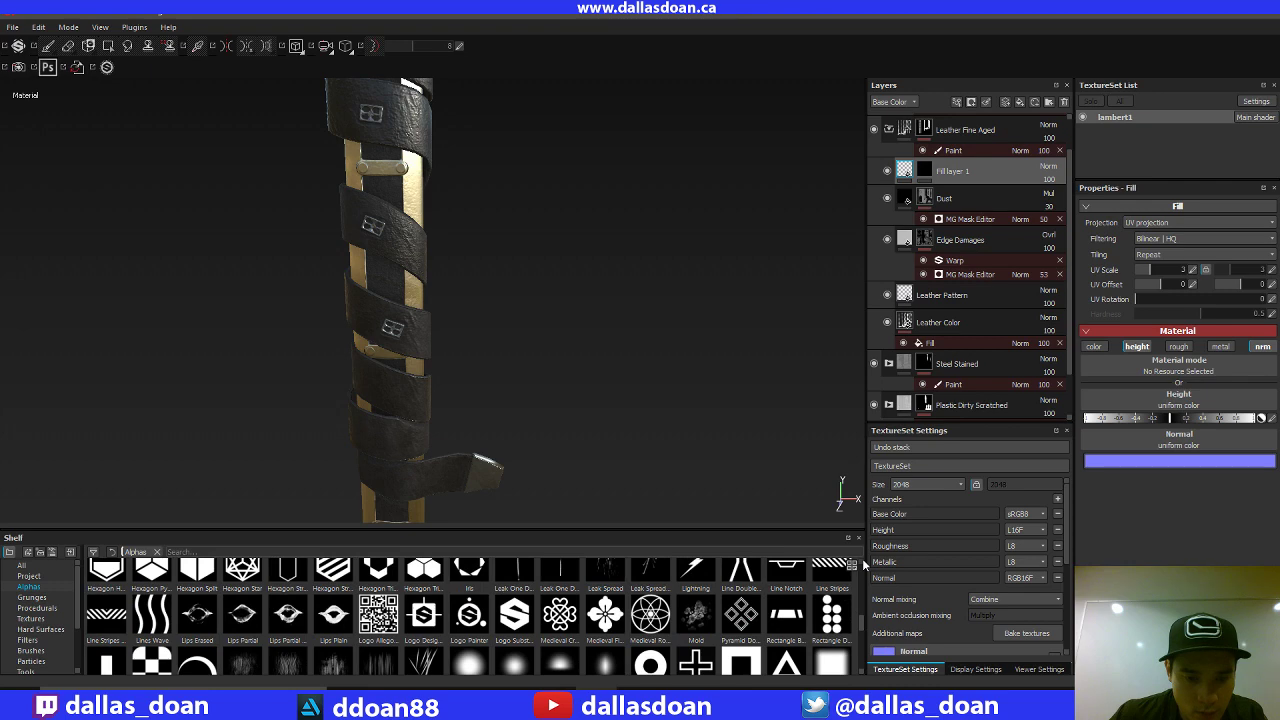
pyautogui.scroll(2, 862, 565)
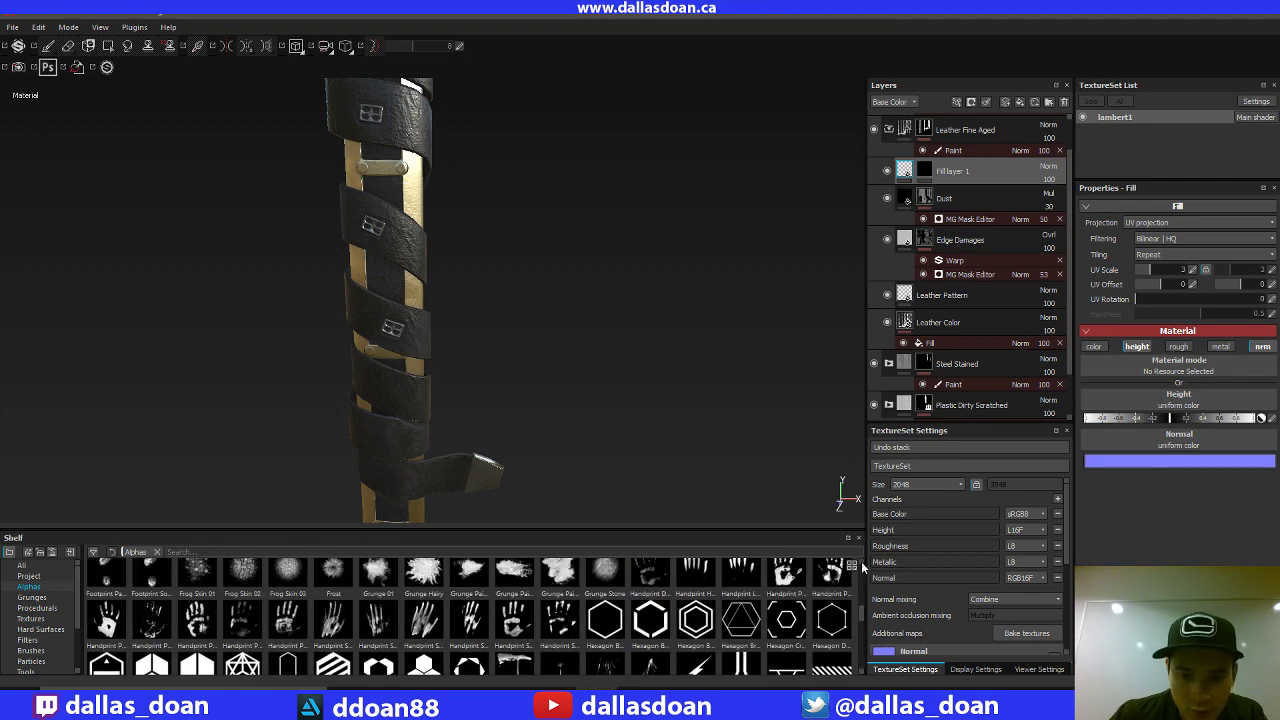
pyautogui.scroll(3, 862, 566)
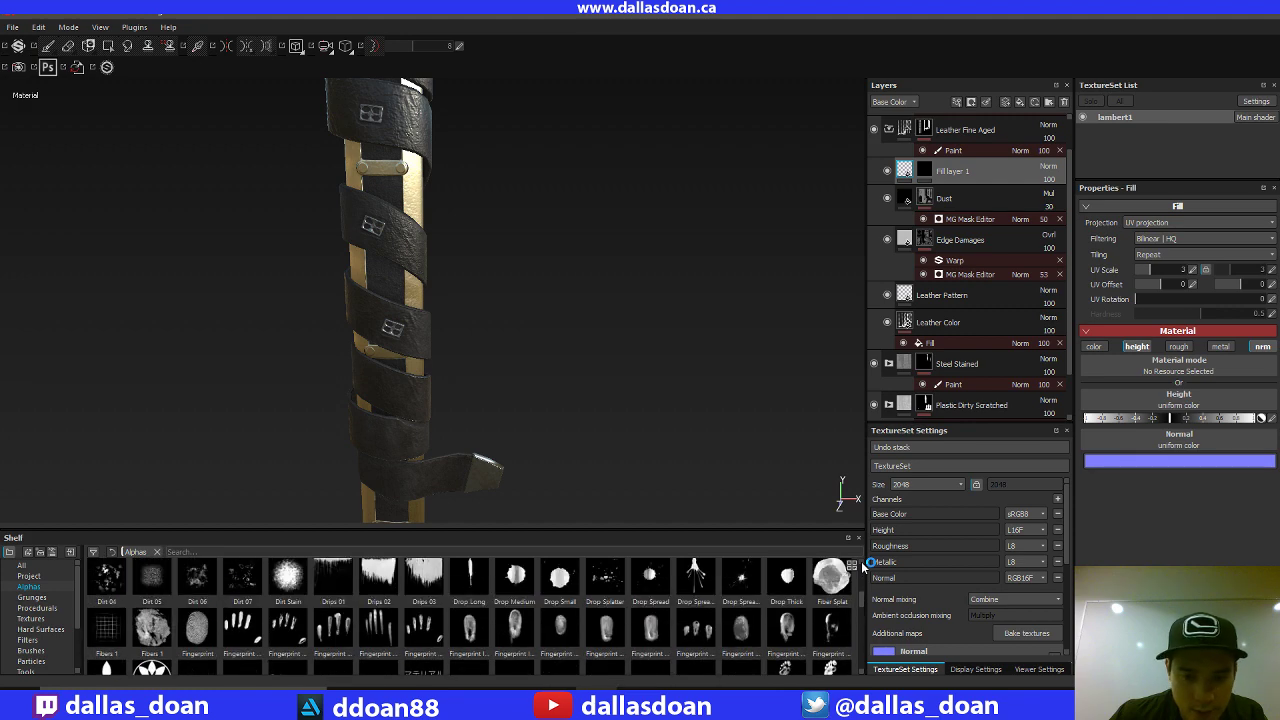
pyautogui.scroll(1, 861, 563)
pyautogui.scroll(1, 862, 566)
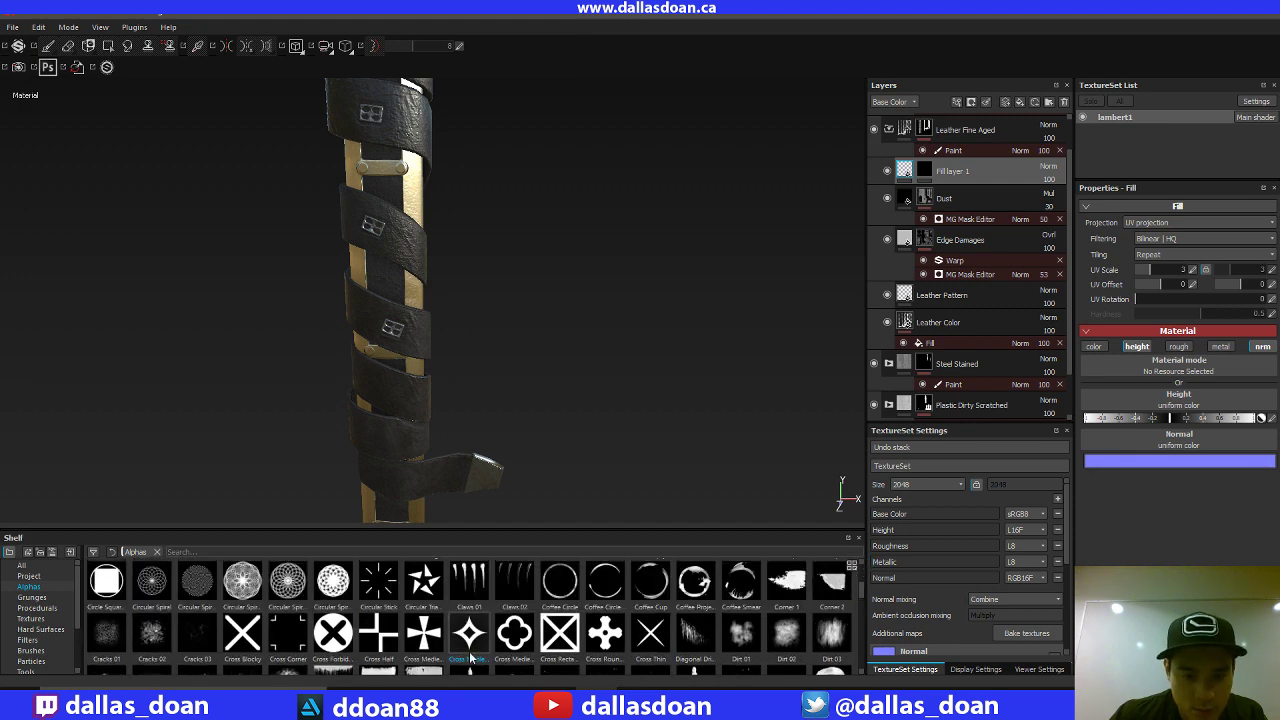
# Step: Try the Cross Medieval Curved alpha as the height source of Fill layer 1 and undo the assignment
pyautogui.moveTo(470, 657); pyautogui.dragTo(1180, 410)
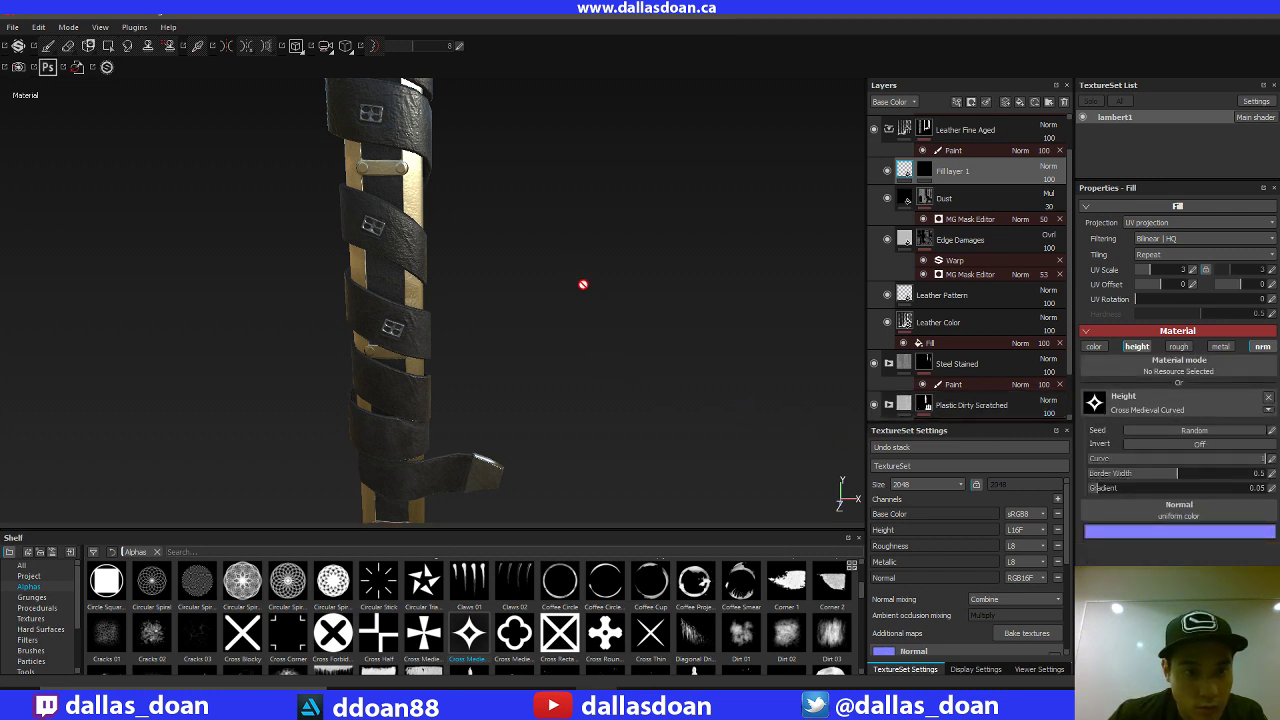
pyautogui.keyDown('alt'); pyautogui.moveTo(540, 256); pyautogui.dragTo(717, 387); pyautogui.keyUp('alt')
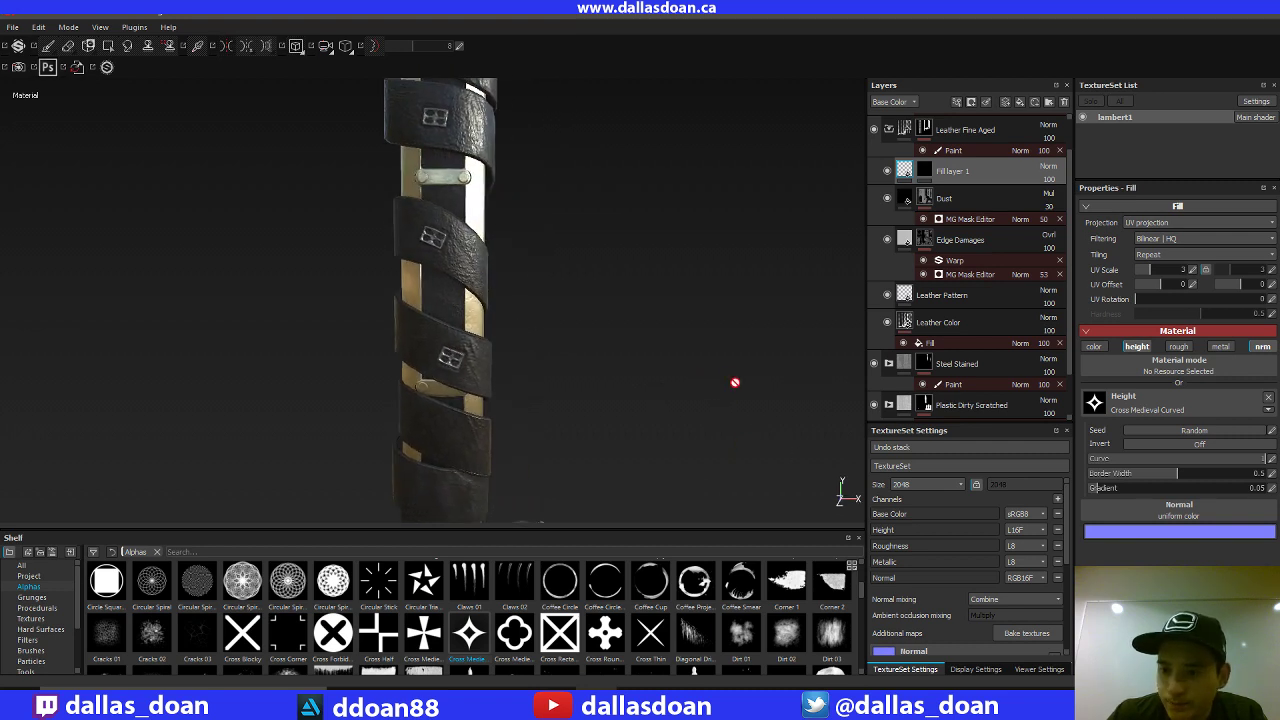
pyautogui.hotkey('ctrl', 'z')
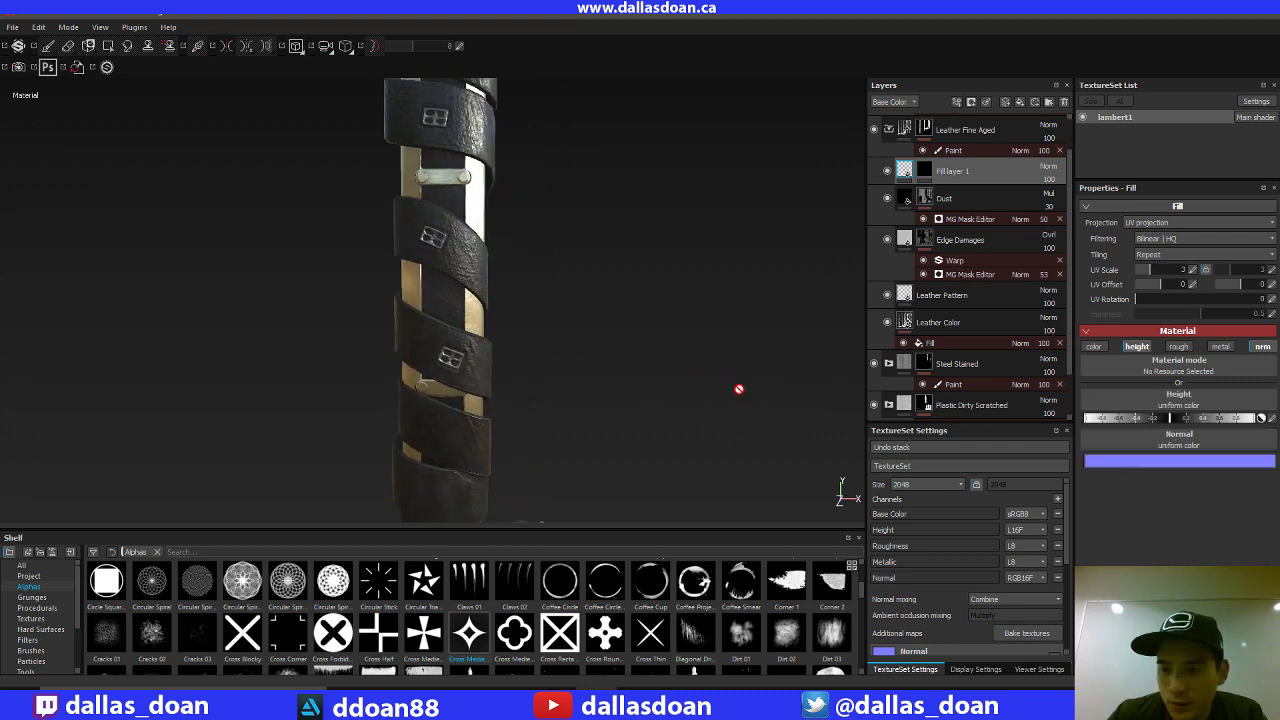
# Step: Expand the Steel Stained folder in the layer stack
pyautogui.keyDown('alt'); pyautogui.moveTo(713, 356); pyautogui.dragTo(697, 378, button='middle'); pyautogui.keyUp('alt')
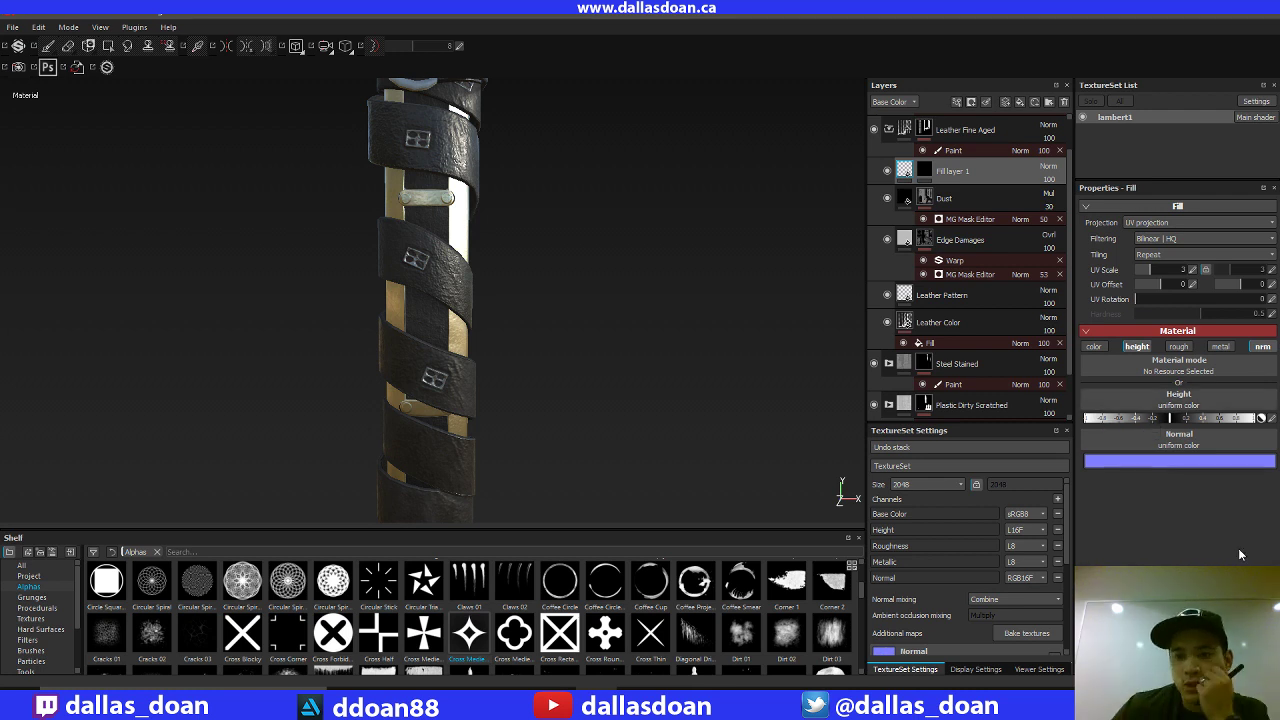
pyautogui.click(886, 366)
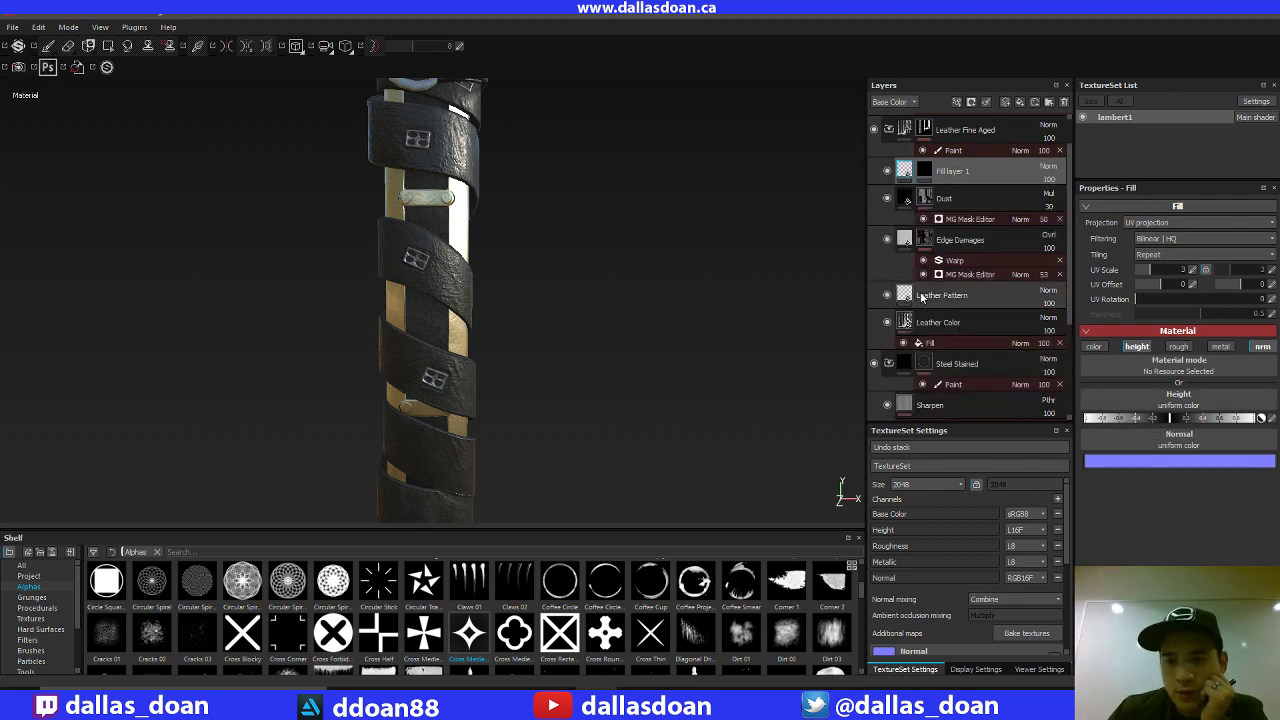
# Step: Check the Leather Pattern layer's fill settings, and try Cross Medieval Curved as Fill layer 1's height source before undoing it
pyautogui.click(925, 241)
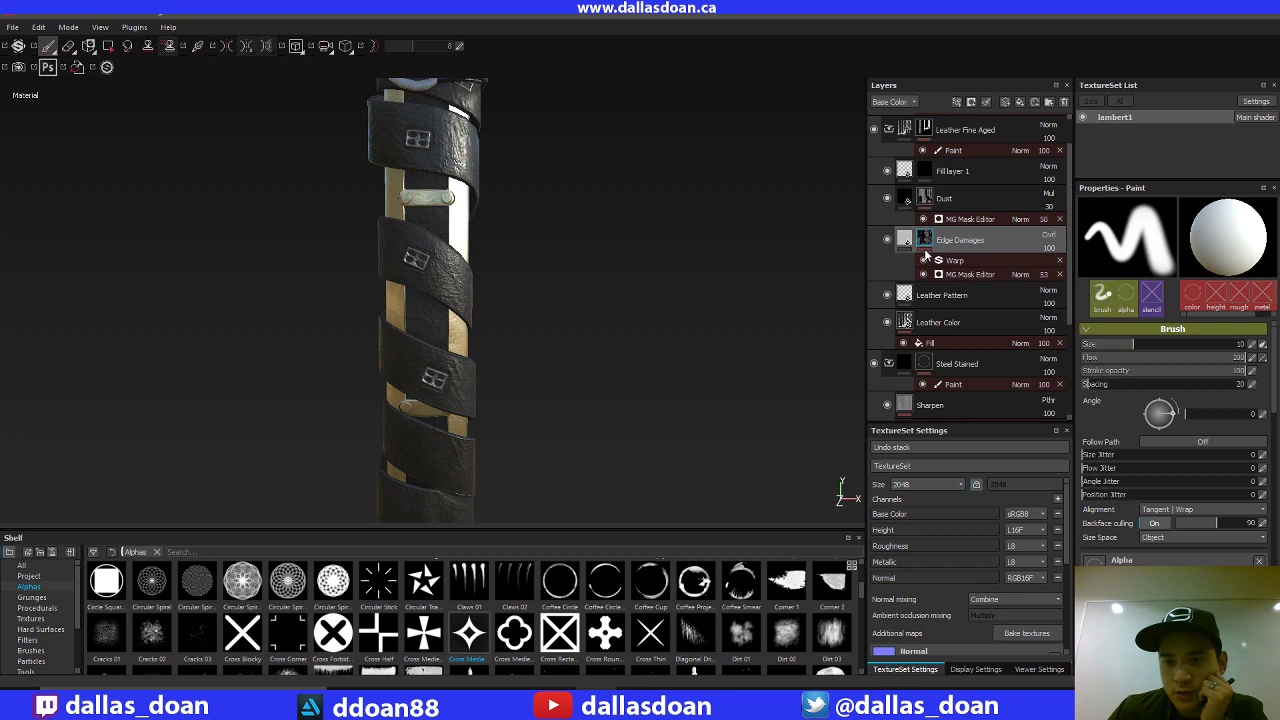
pyautogui.click(915, 310)
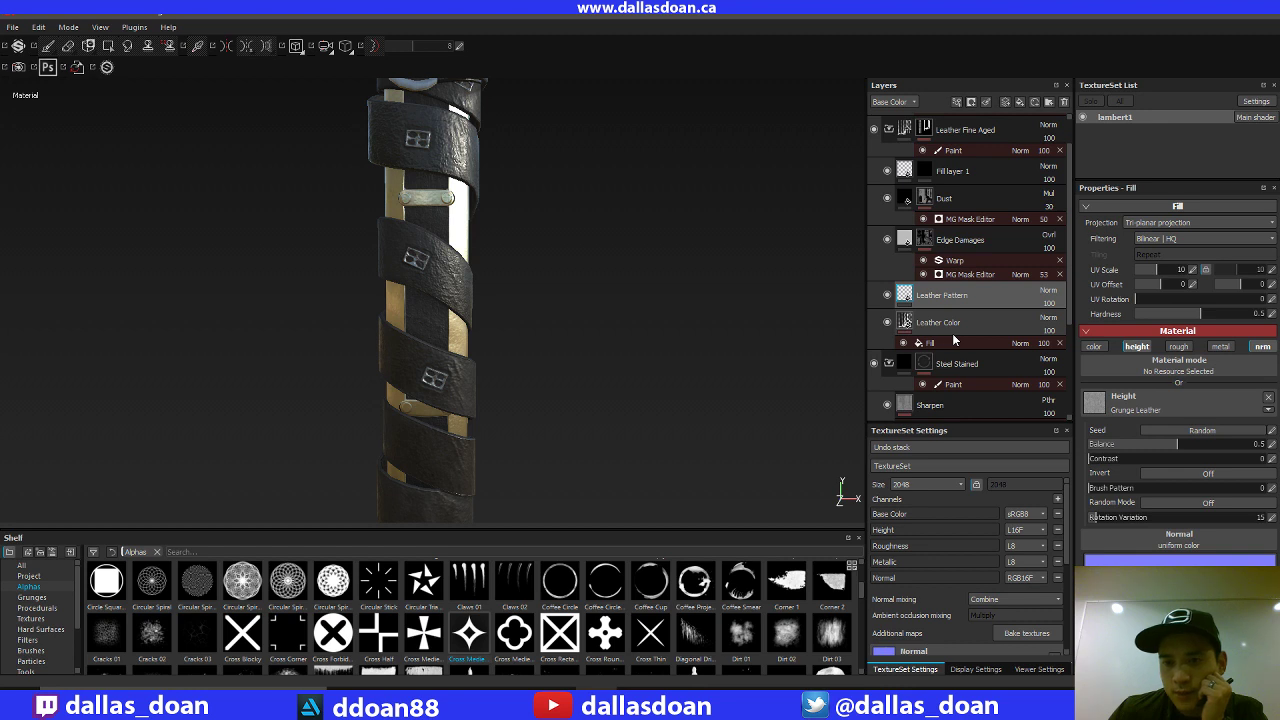
pyautogui.click(908, 181)
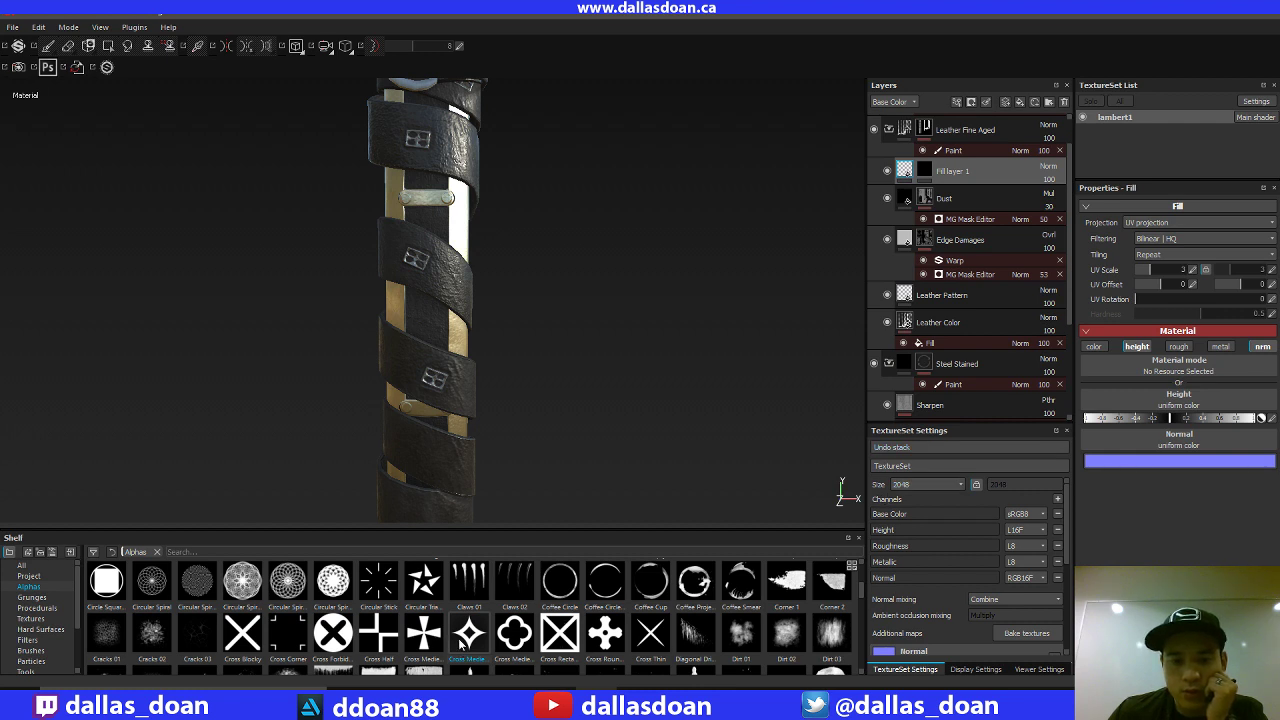
pyautogui.moveTo(462, 645); pyautogui.dragTo(1147, 400)
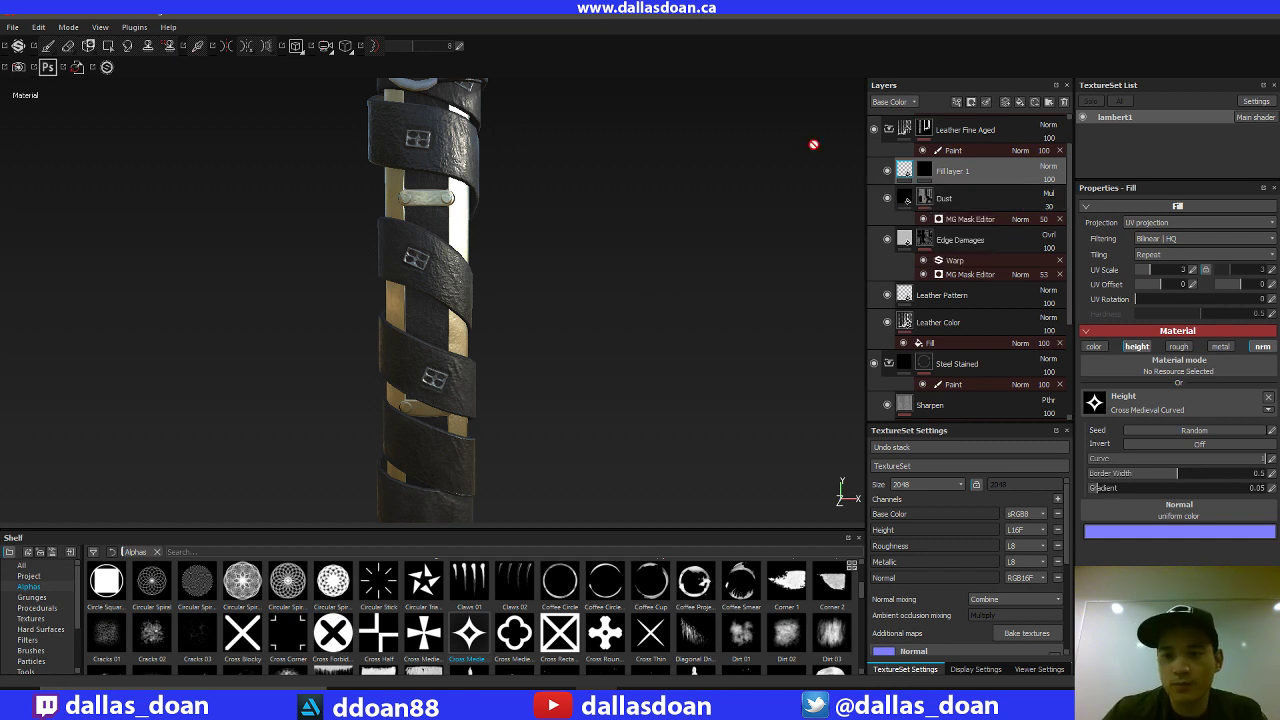
pyautogui.hotkey('ctrl', 'z')
# Step: Add a paint effect to the black mask of Fill layer 1
pyautogui.keyDown('alt'); pyautogui.moveTo(646, 252); pyautogui.dragTo(709, 282, button='middle'); pyautogui.keyUp('alt')
pyautogui.keyDown('alt'); pyautogui.moveTo(675, 231); pyautogui.dragTo(803, 226); pyautogui.keyUp('alt')
pyautogui.click(926, 172)
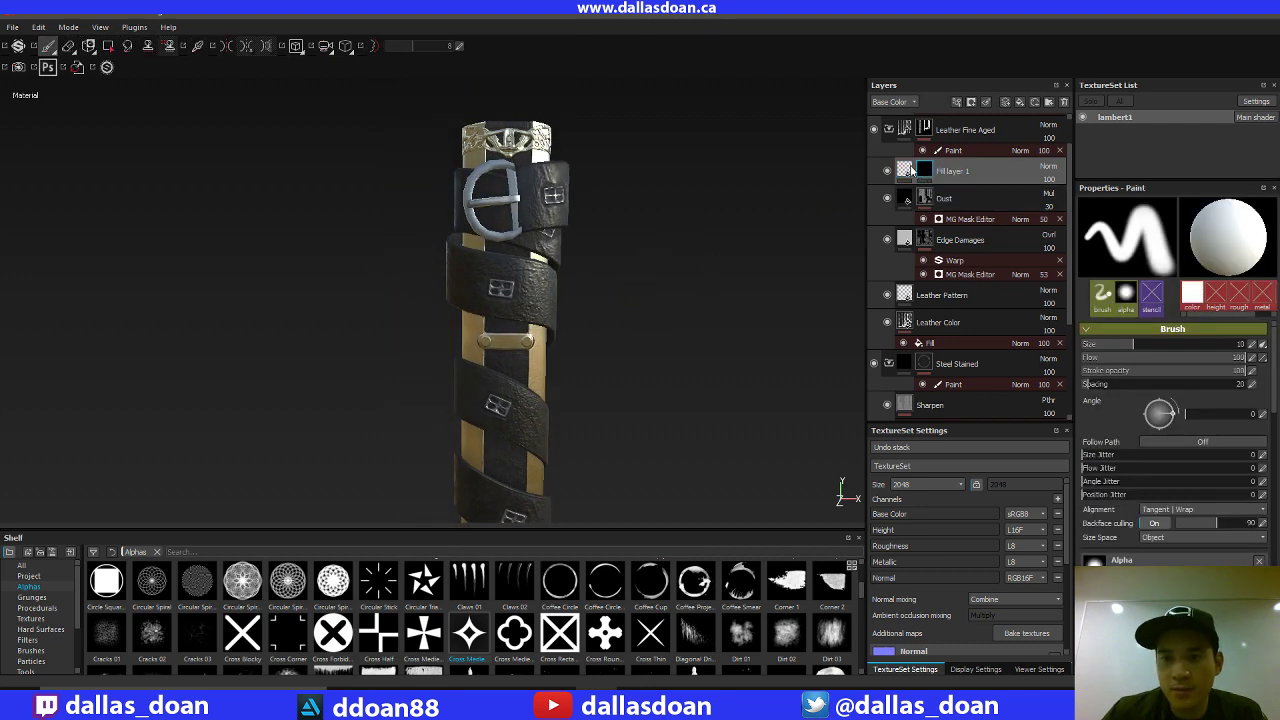
pyautogui.rightClick(927, 173)
pyautogui.click(969, 487)
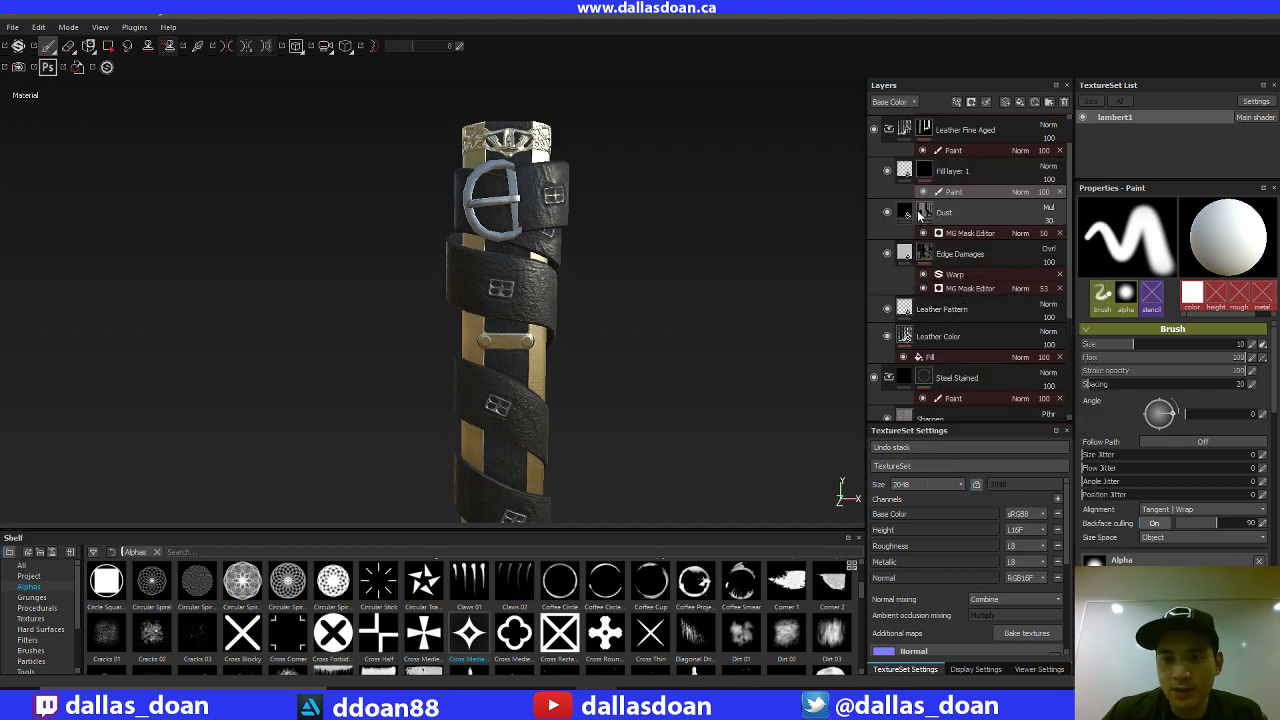
# Step: Activate the Polygon Fill tool for the paint effect on Fill layer 1's mask and frame the leather straps below the buckle
pyautogui.keyDown('alt'); pyautogui.moveTo(728, 309); pyautogui.dragTo(683, 245); pyautogui.keyUp('alt')
pyautogui.keyDown('alt'); pyautogui.moveTo(683, 245); pyautogui.dragTo(637, 286, button='right'); pyautogui.keyUp('alt')
pyautogui.keyDown('alt'); pyautogui.moveTo(637, 286); pyautogui.dragTo(600, 329, button='middle'); pyautogui.keyUp('alt')
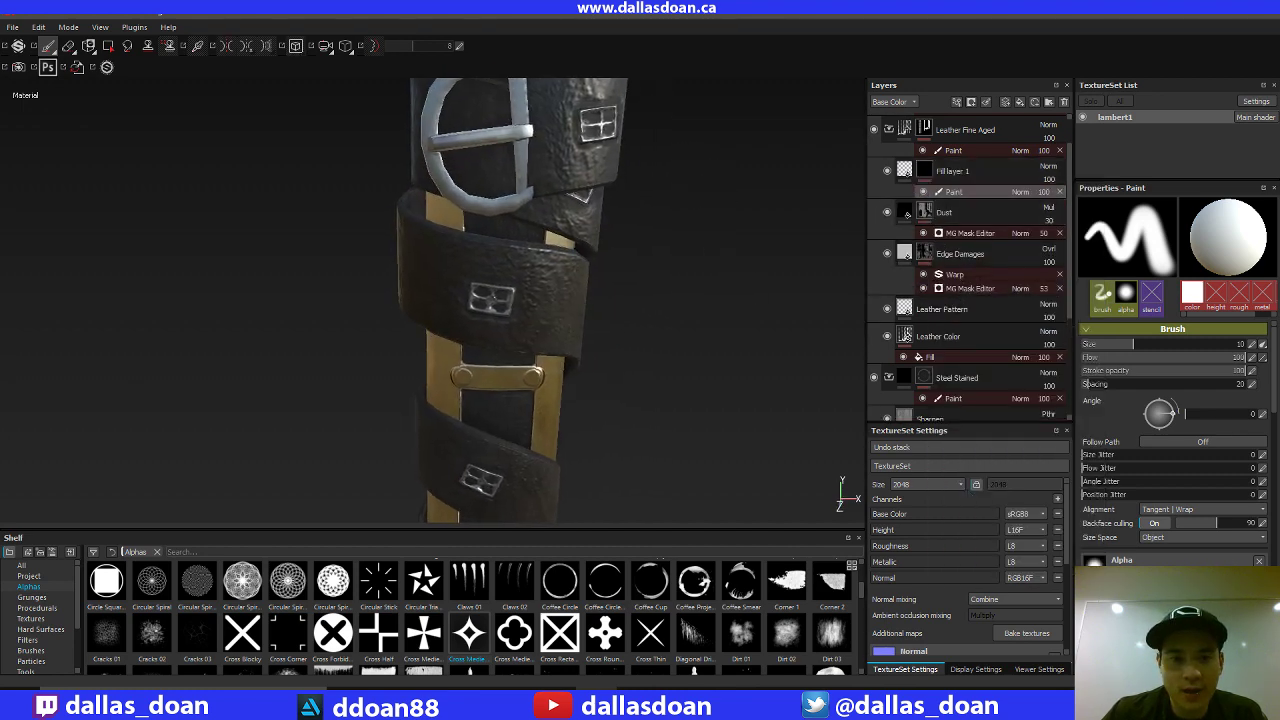
pyautogui.keyDown('alt'); pyautogui.moveTo(600, 329); pyautogui.dragTo(649, 234); pyautogui.keyUp('alt')
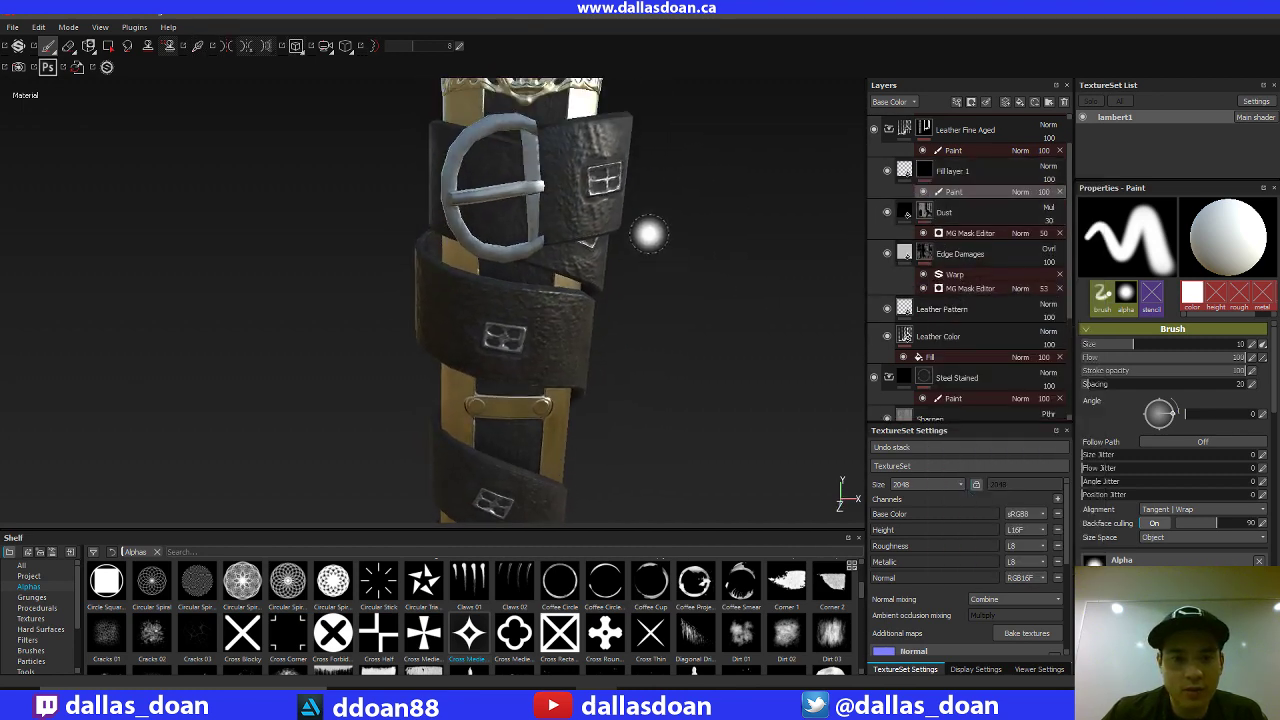
pyautogui.click(108, 45)
pyautogui.keyDown('alt'); pyautogui.moveTo(676, 313); pyautogui.dragTo(680, 271); pyautogui.keyUp('alt')
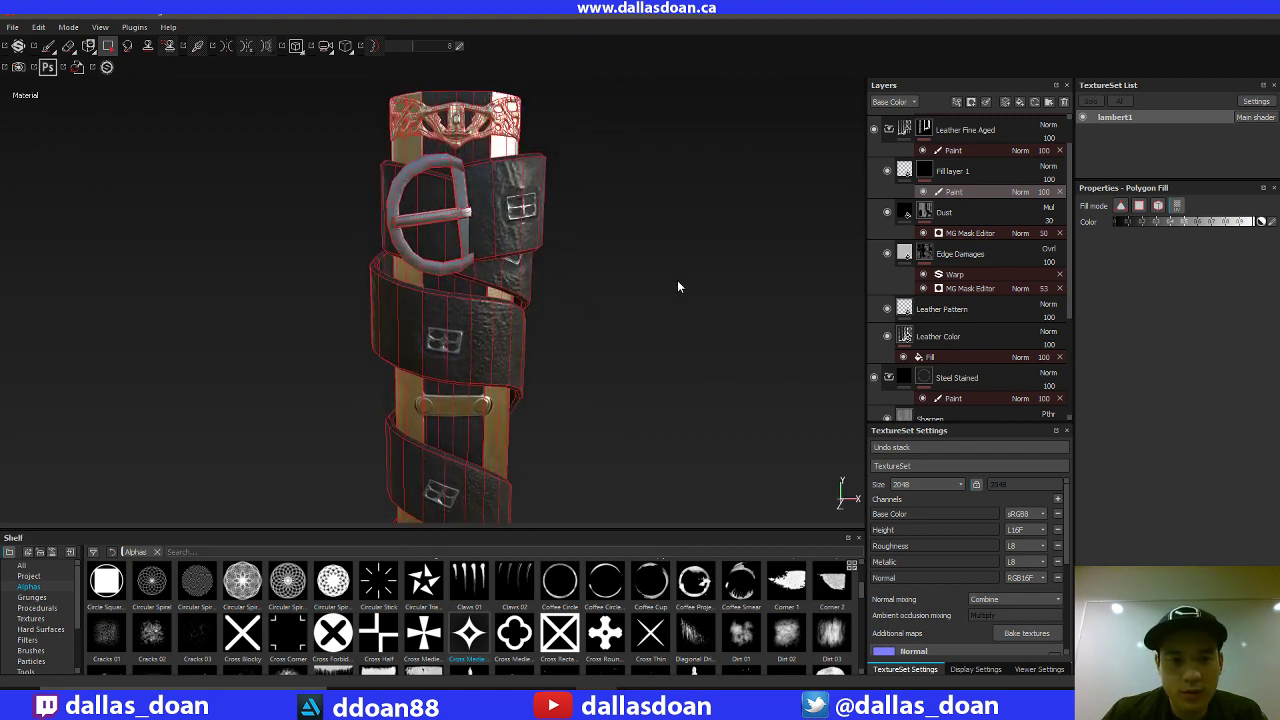
pyautogui.keyDown('alt'); pyautogui.moveTo(680, 277); pyautogui.dragTo(702, 174, button='middle'); pyautogui.keyUp('alt')
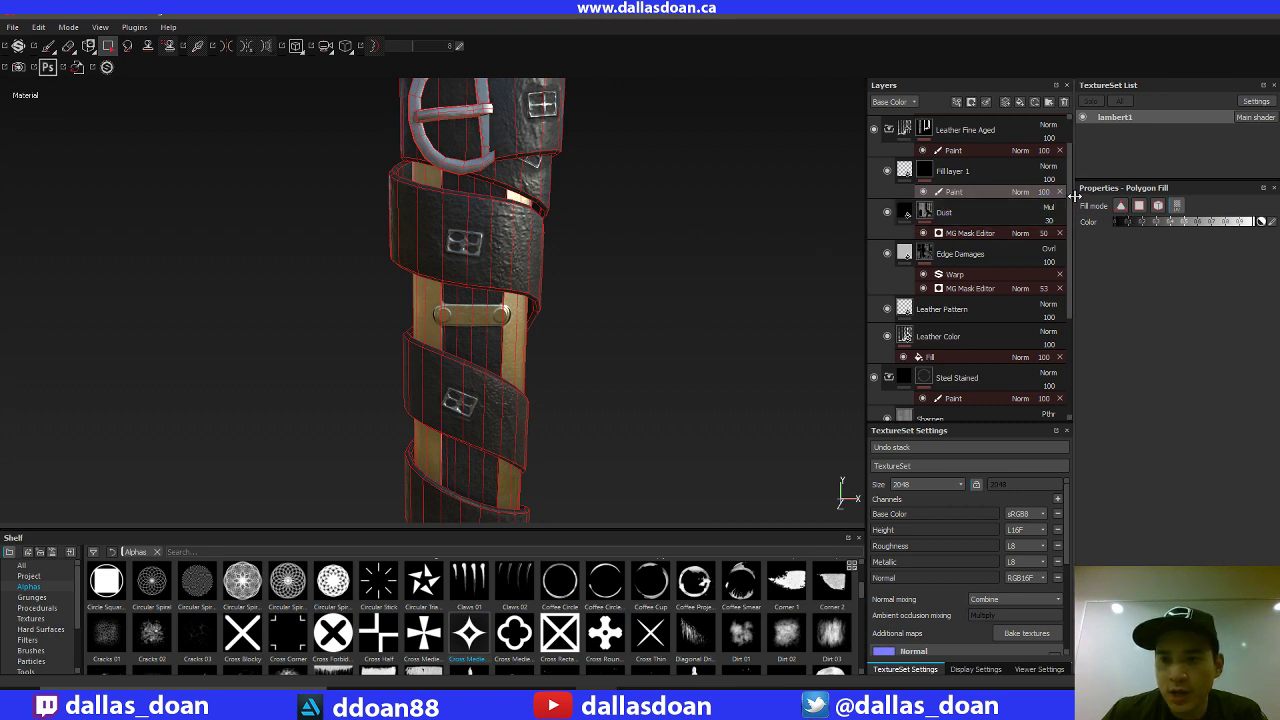
# Step: Copy the mask of the Leather Fine Aged folder and paste it into the mask of Fill layer 1
pyautogui.moveTo(1071, 206); pyautogui.dragTo(1070, 173)
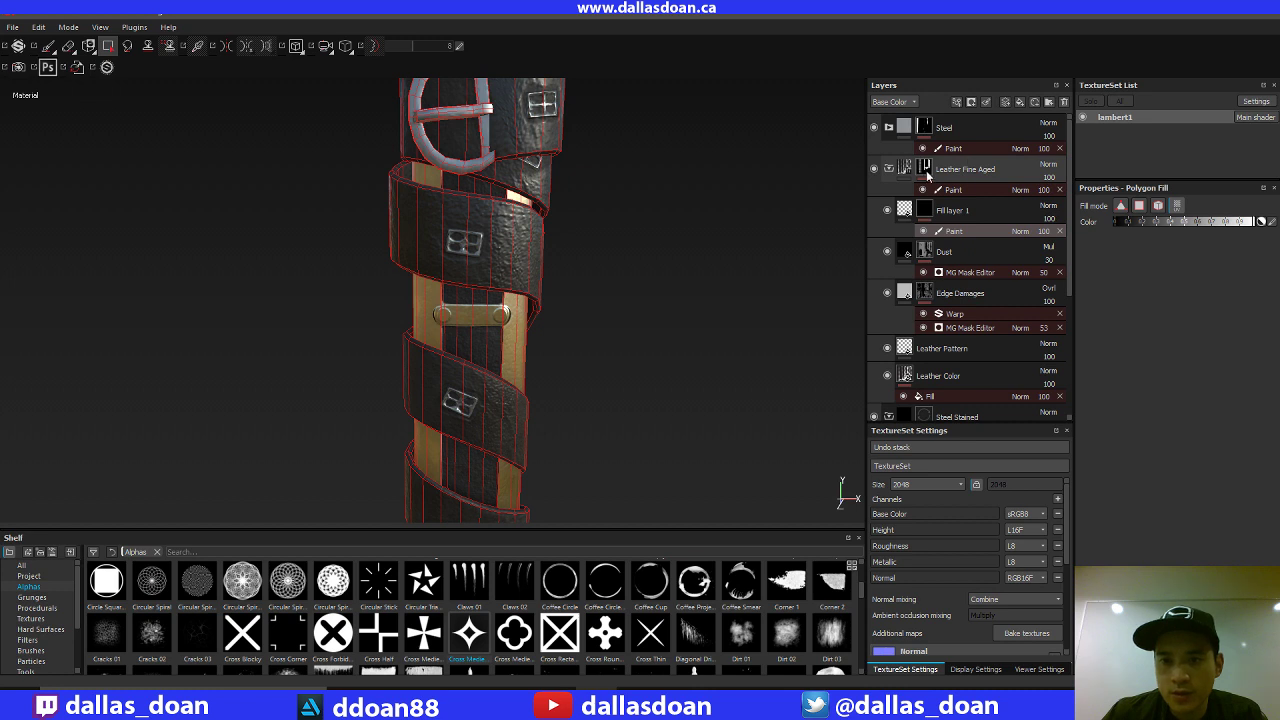
pyautogui.moveTo(927, 173)
pyautogui.moveTo(915, 213)
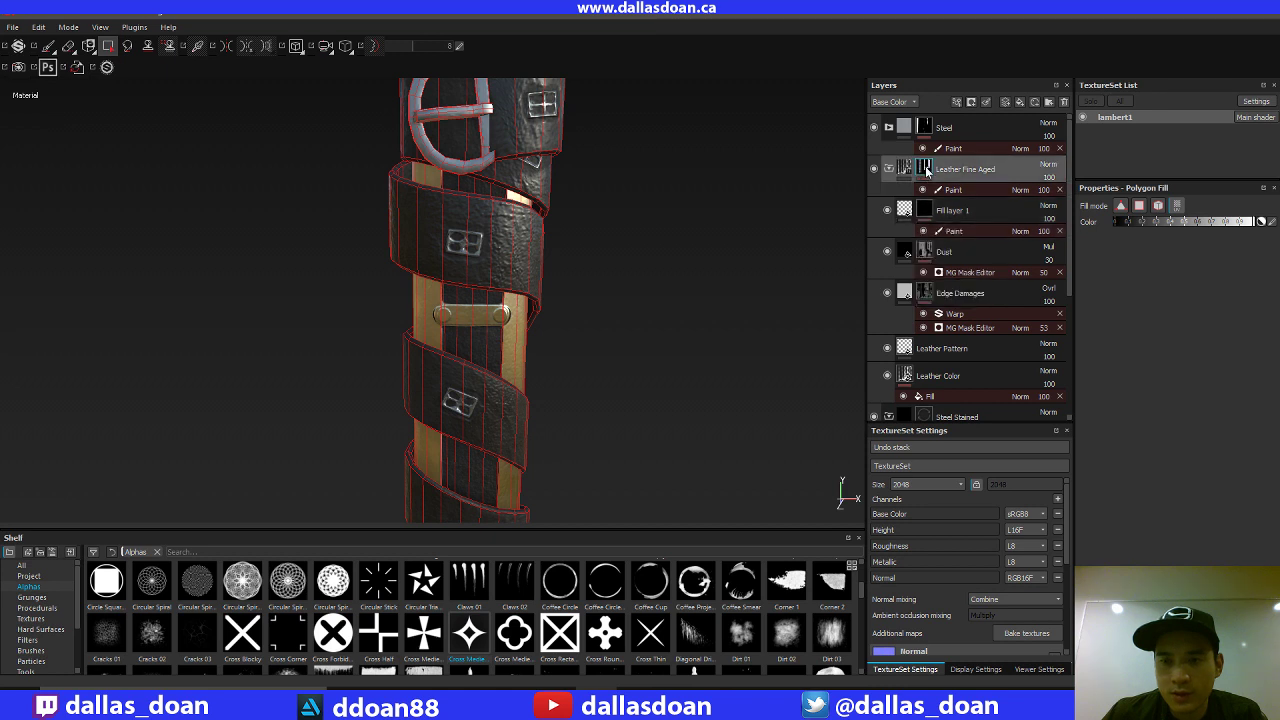
pyautogui.rightClick(926, 172)
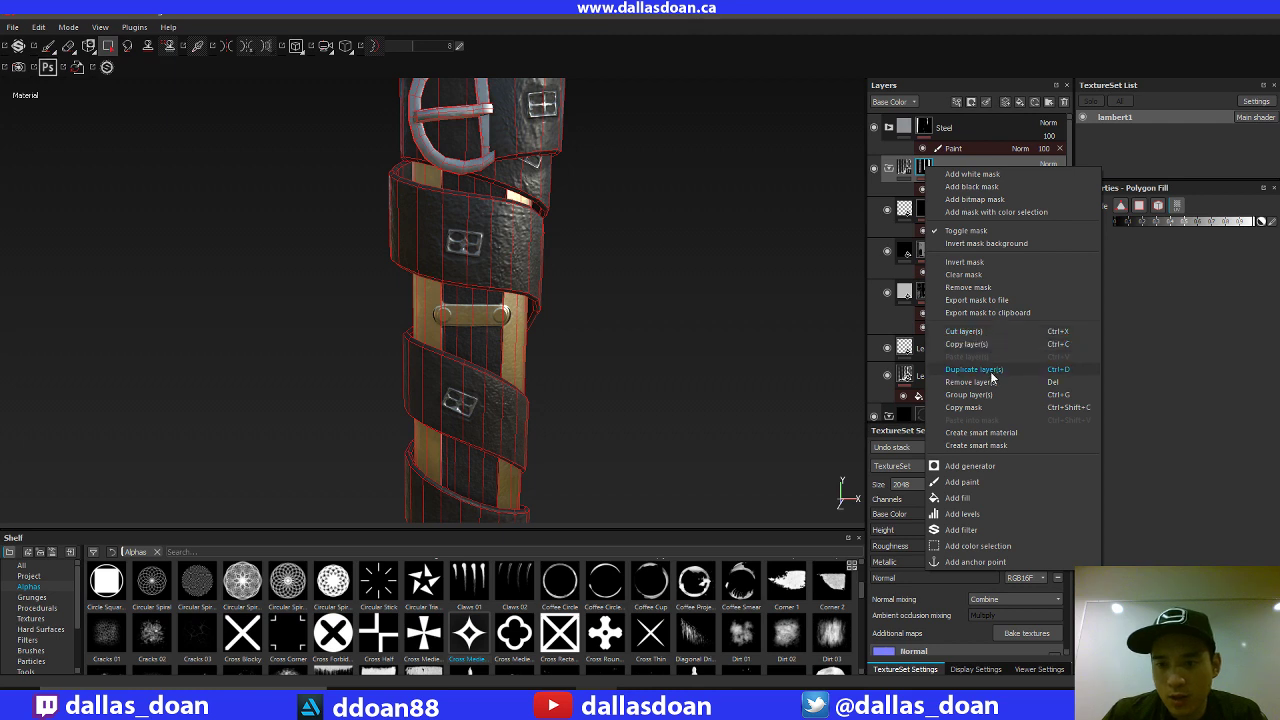
pyautogui.click(976, 406)
pyautogui.click(928, 211)
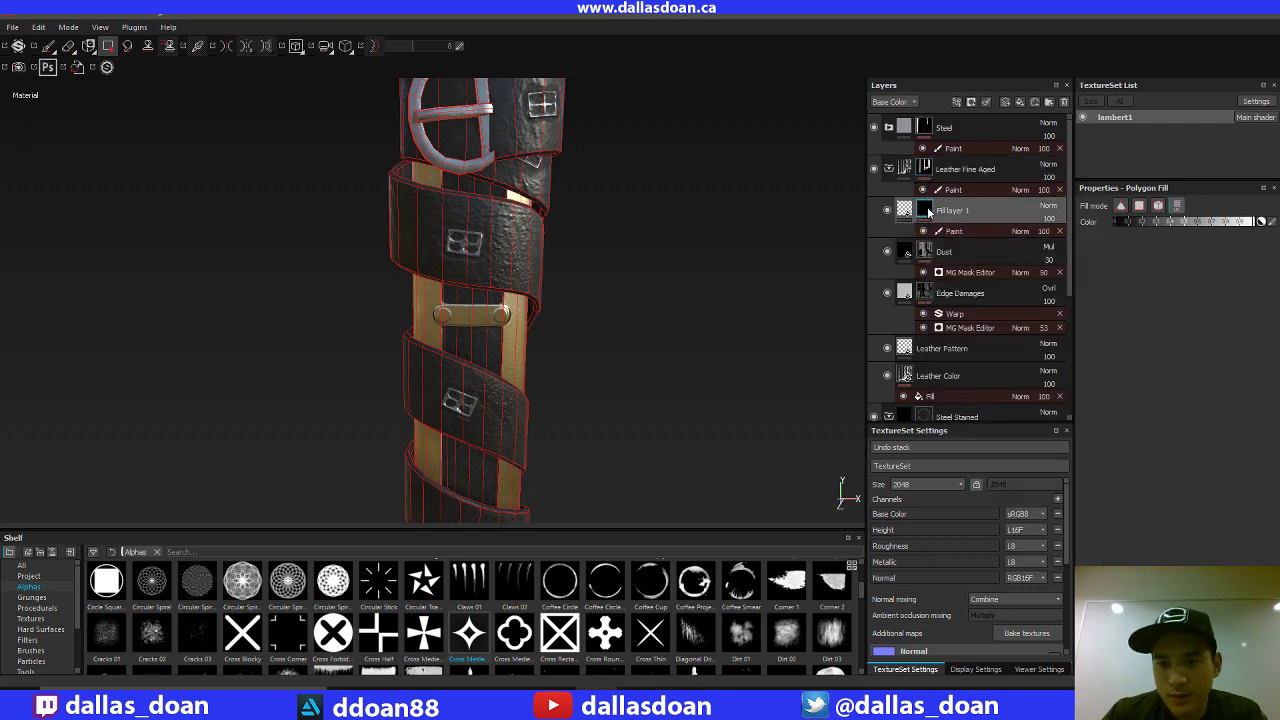
pyautogui.rightClick(928, 211)
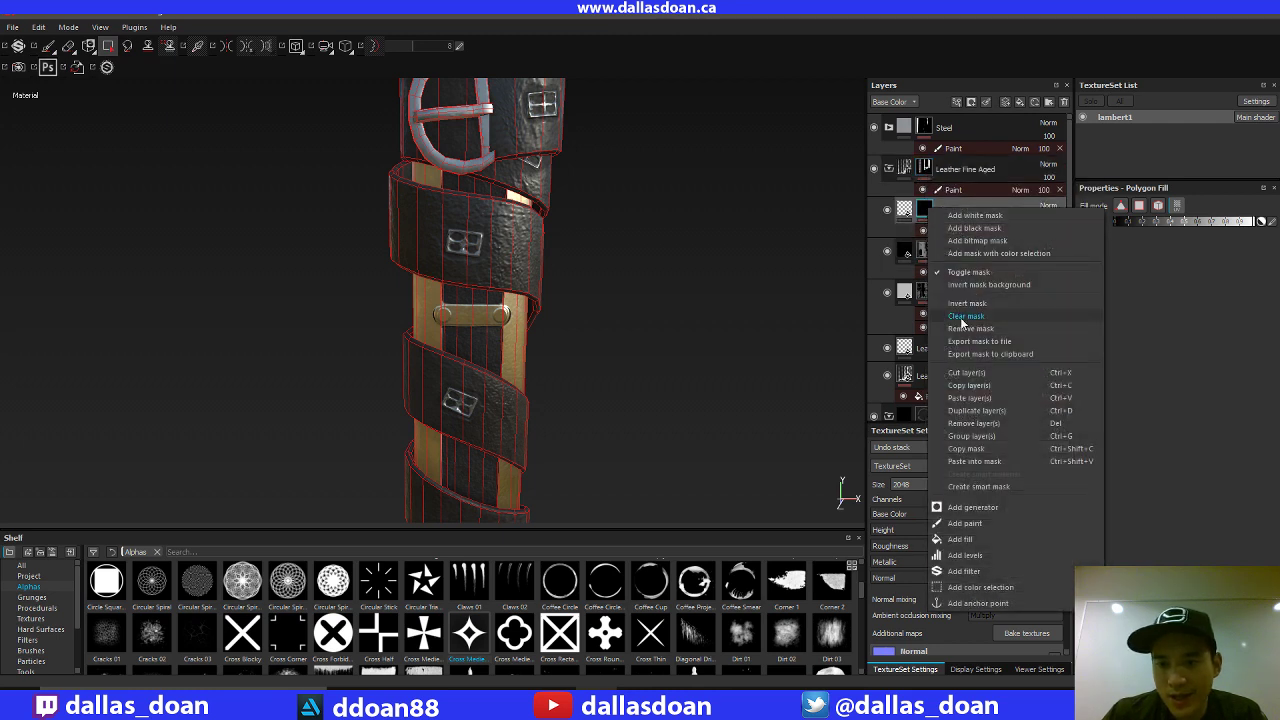
pyautogui.click(986, 462)
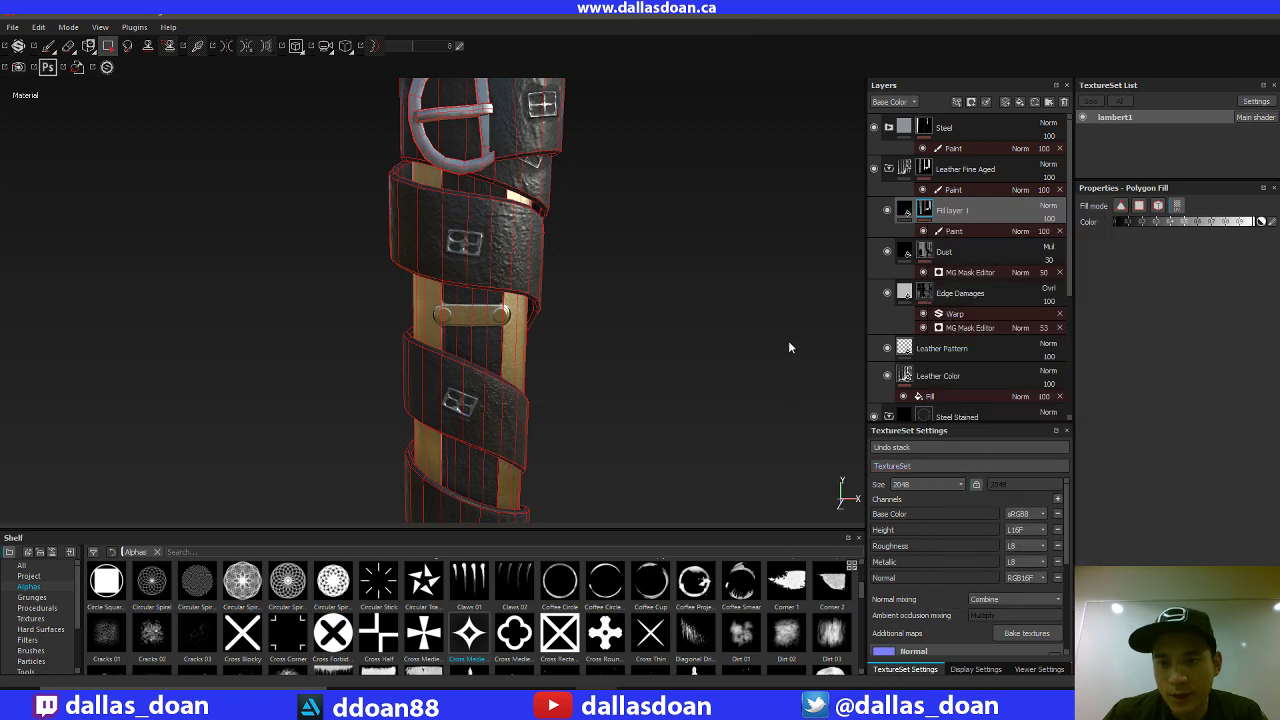
# Step: Examine the leather straps and metal strips around the sheath with the copied mask on Fill layer 1
pyautogui.keyDown('alt'); pyautogui.moveTo(820, 230); pyautogui.dragTo(826, 269, button='middle'); pyautogui.keyUp('alt')
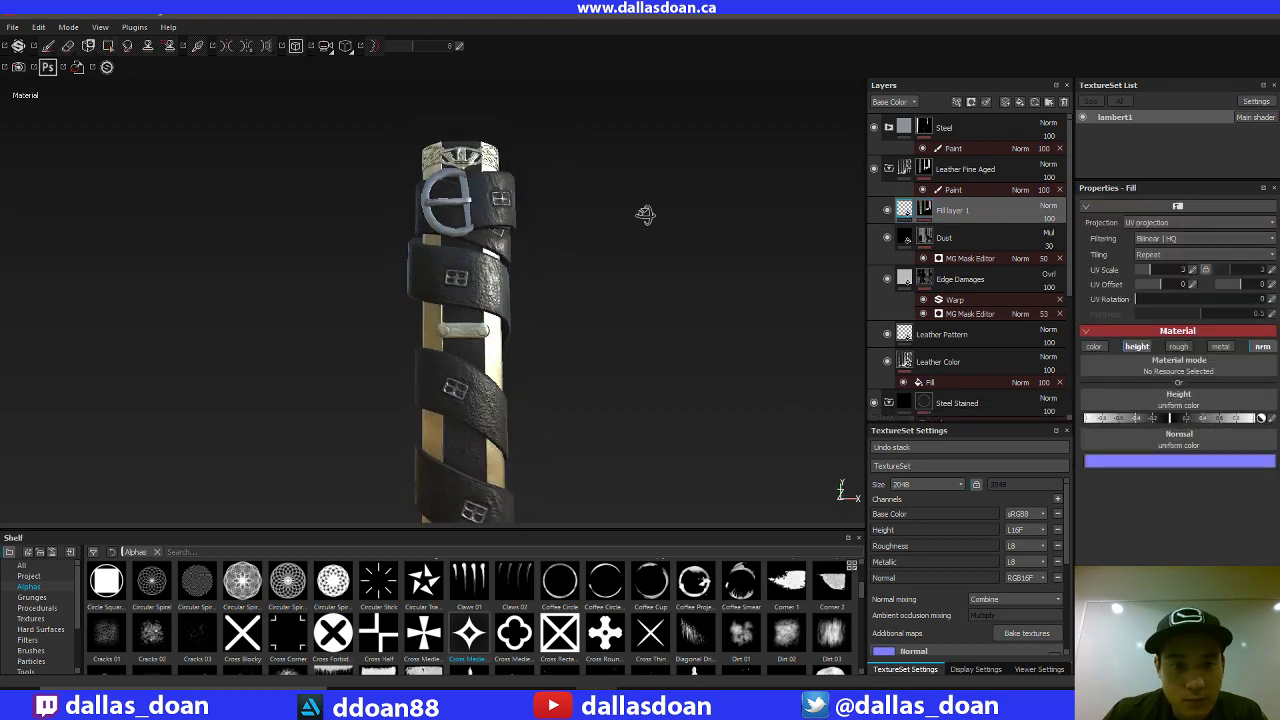
pyautogui.moveTo(646, 214)
pyautogui.keyDown('alt'); pyautogui.mouseDown(button='right')
pyautogui.moveTo(643, 243)
pyautogui.moveTo(690, 330)
pyautogui.mouseUp(button='right'); pyautogui.keyUp('alt')
pyautogui.keyDown('alt'); pyautogui.moveTo(760, 425); pyautogui.dragTo(757, 306, button='middle'); pyautogui.keyUp('alt')
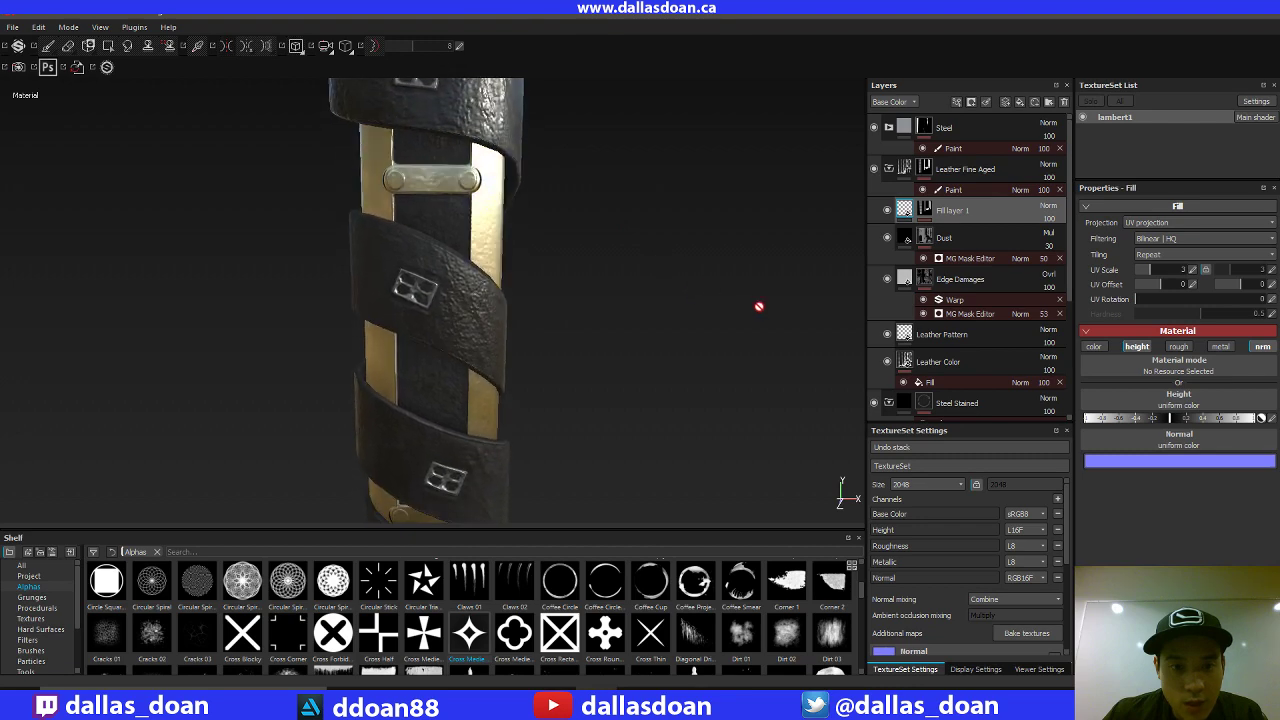
pyautogui.keyDown('alt'); pyautogui.moveTo(690, 264); pyautogui.dragTo(699, 336, button='middle'); pyautogui.keyUp('alt')
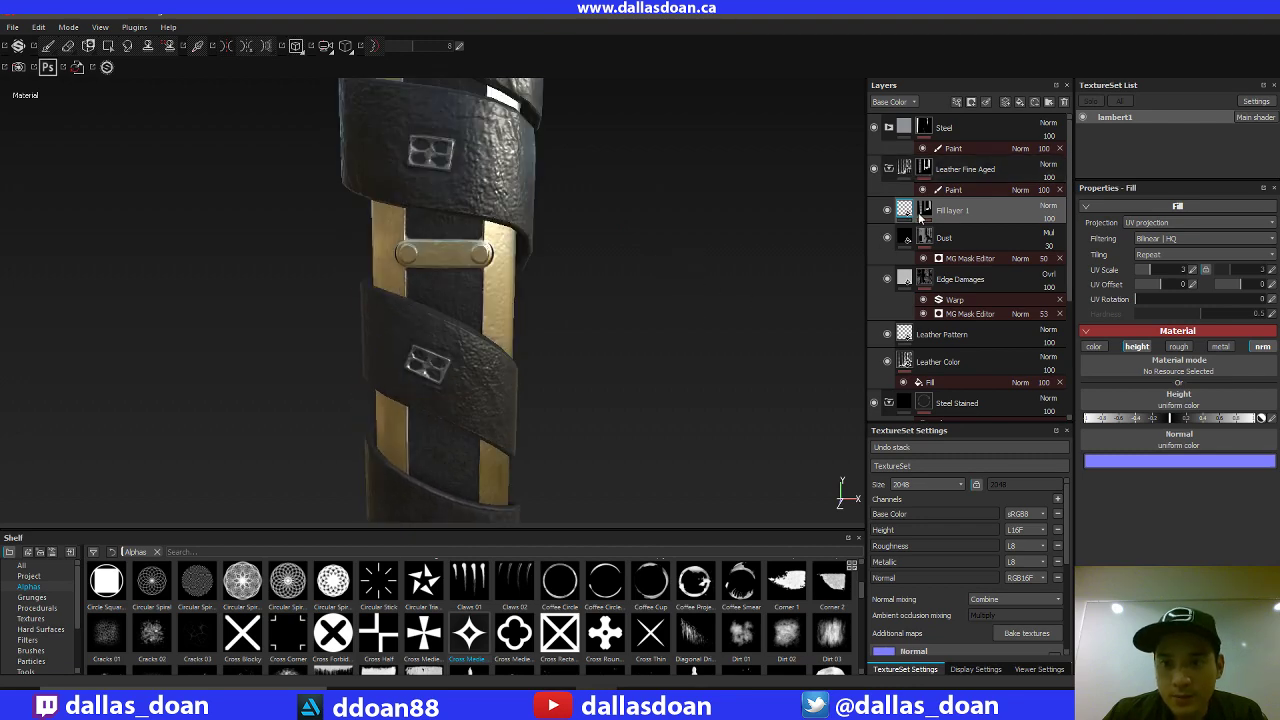
pyautogui.press('4')
pyautogui.keyDown('alt'); pyautogui.moveTo(667, 215); pyautogui.dragTo(660, 294, button='middle'); pyautogui.keyUp('alt')
pyautogui.keyDown('shift'); pyautogui.moveTo(690, 280); pyautogui.dragTo(840, 256, button='right'); pyautogui.keyUp('shift')
pyautogui.keyDown('alt'); pyautogui.moveTo(662, 270); pyautogui.dragTo(694, 229); pyautogui.keyUp('alt')
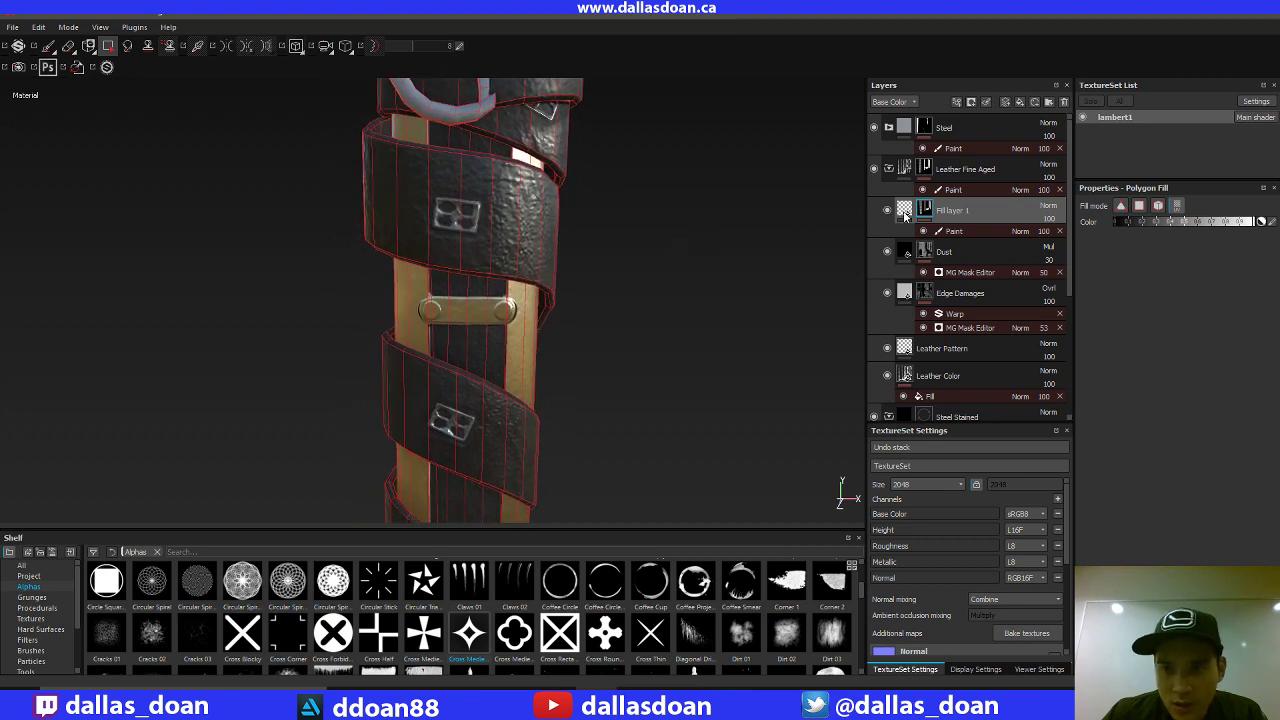
# Step: Undo and redo the last change to Fill layer 1, checking its mask preview, and select the mask's paint effect
pyautogui.hotkey('ctrl', 'z')
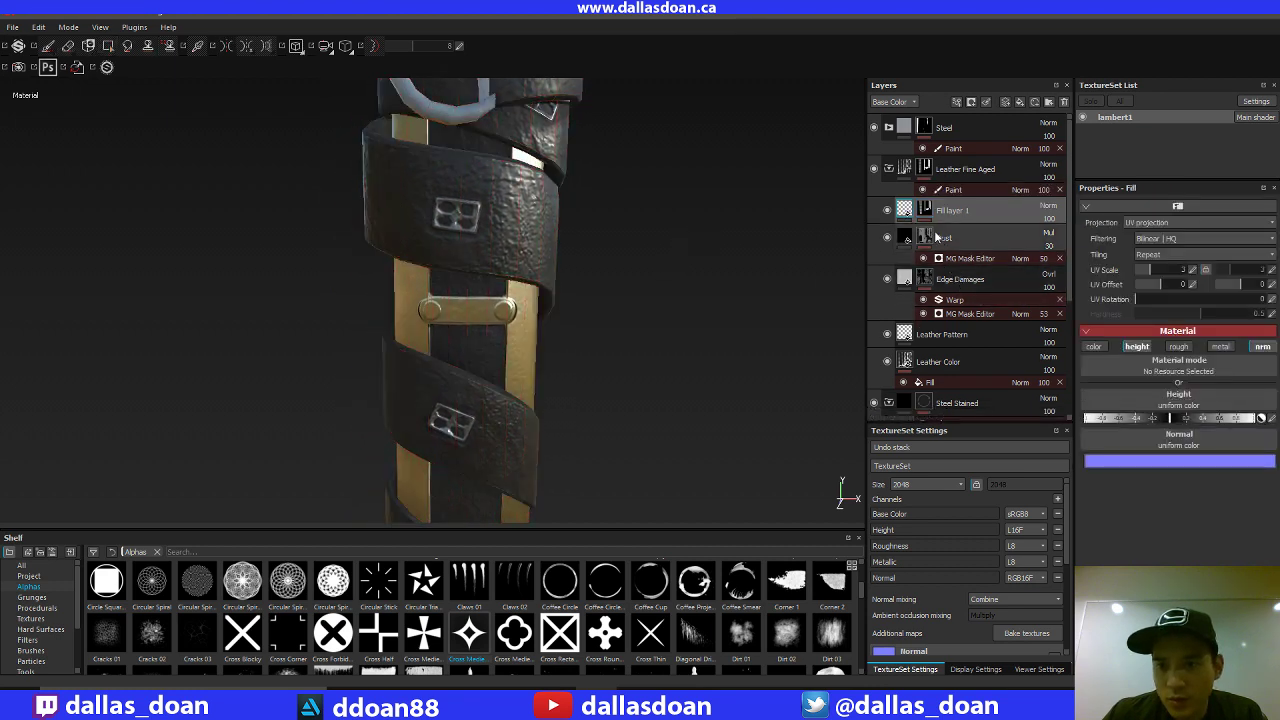
pyautogui.moveTo(927, 210)
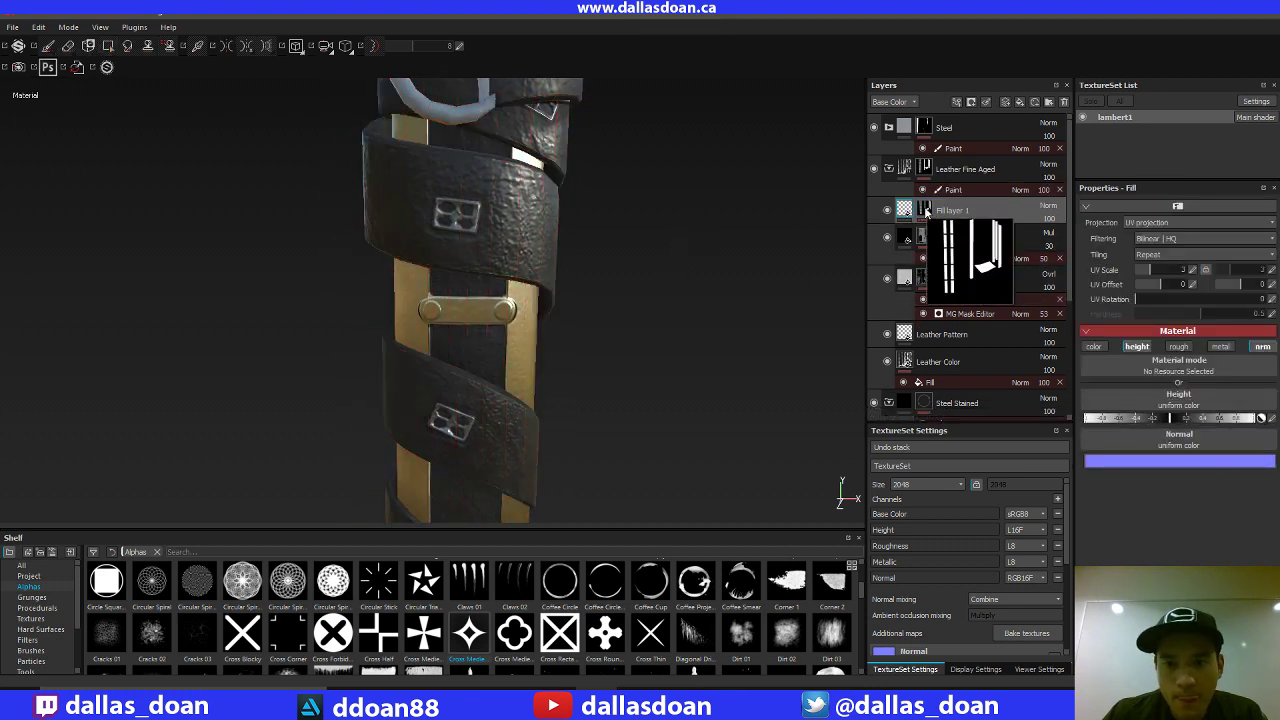
pyautogui.hotkey('ctrl', 'y')
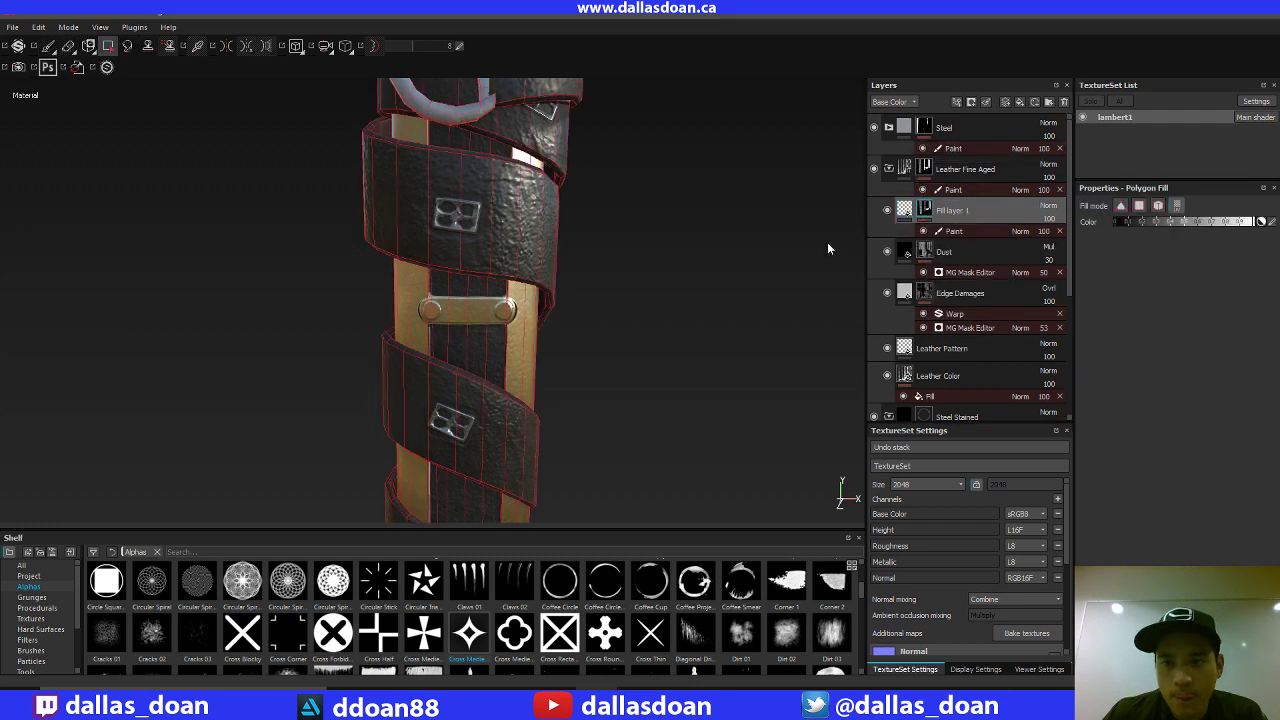
pyautogui.moveTo(659, 262); pyautogui.dragTo(731, 292, button='middle')
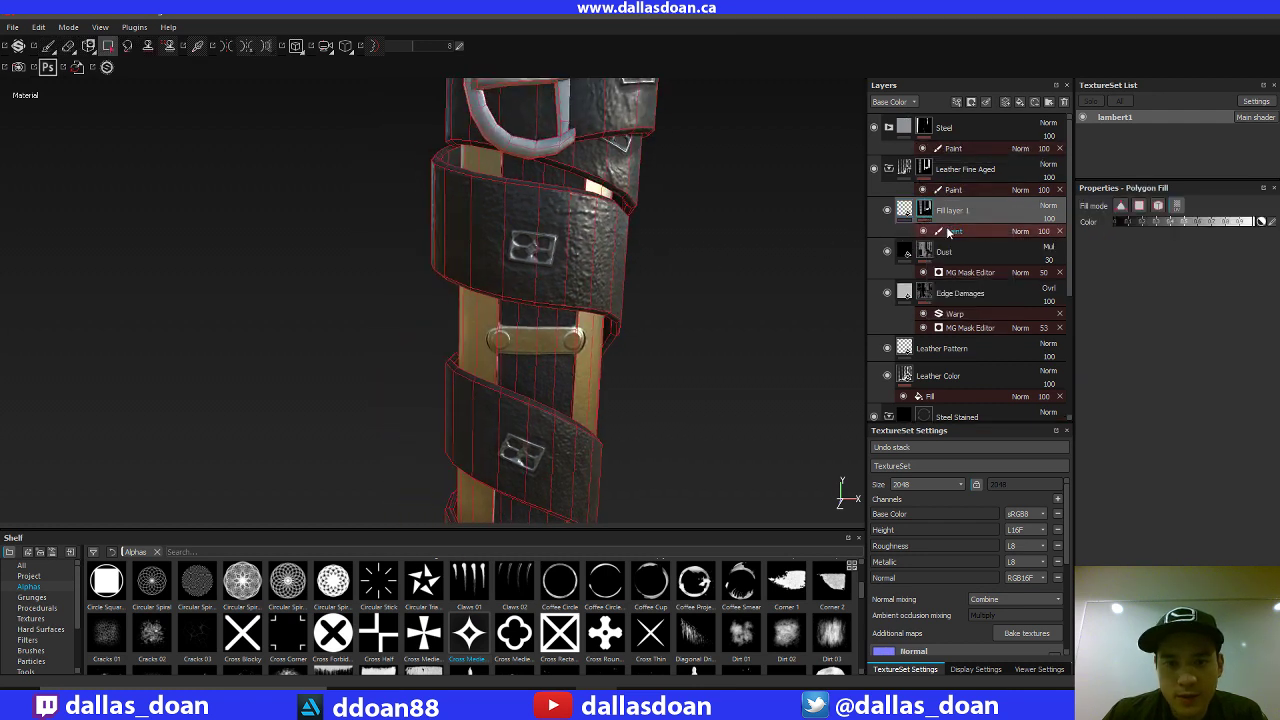
pyautogui.moveTo(728, 234); pyautogui.dragTo(634, 229, button='middle')
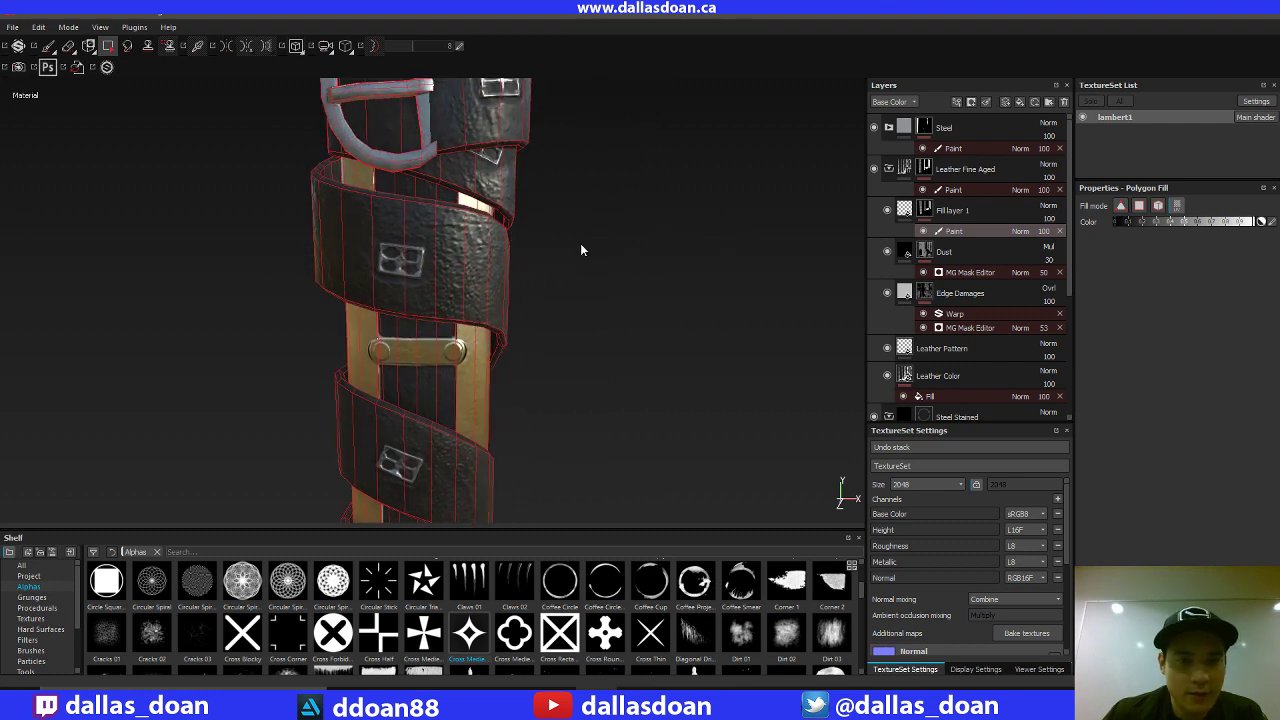
pyautogui.keyDown('alt'); pyautogui.moveTo(580, 243); pyautogui.dragTo(583, 209); pyautogui.keyUp('alt')
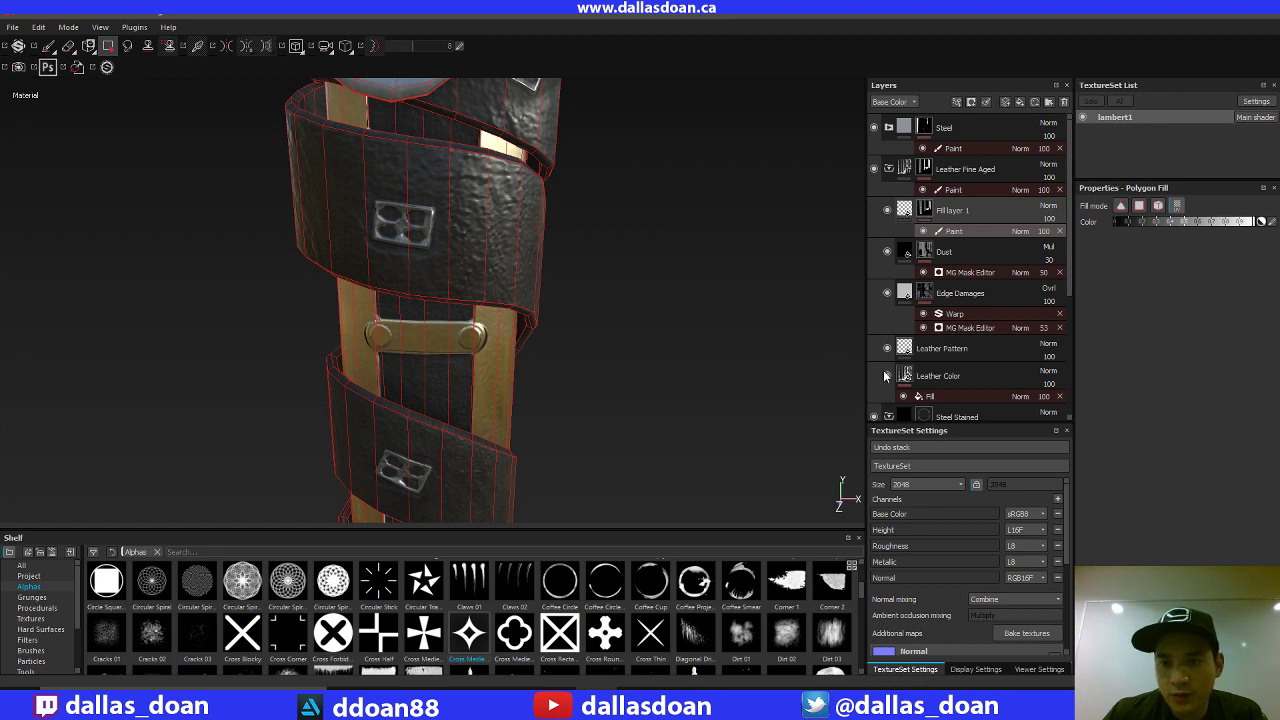
# Step: Delete the paint effect from Fill layer 1's mask and assign the Cross Medieval Curved alpha as the layer's height source
pyautogui.press('Delete')
pyautogui.moveTo(466, 632)
pyautogui.mouseDown()
pyautogui.moveTo(630, 613)
pyautogui.moveTo(1130, 403)
pyautogui.moveTo(1124, 393)
pyautogui.mouseUp()
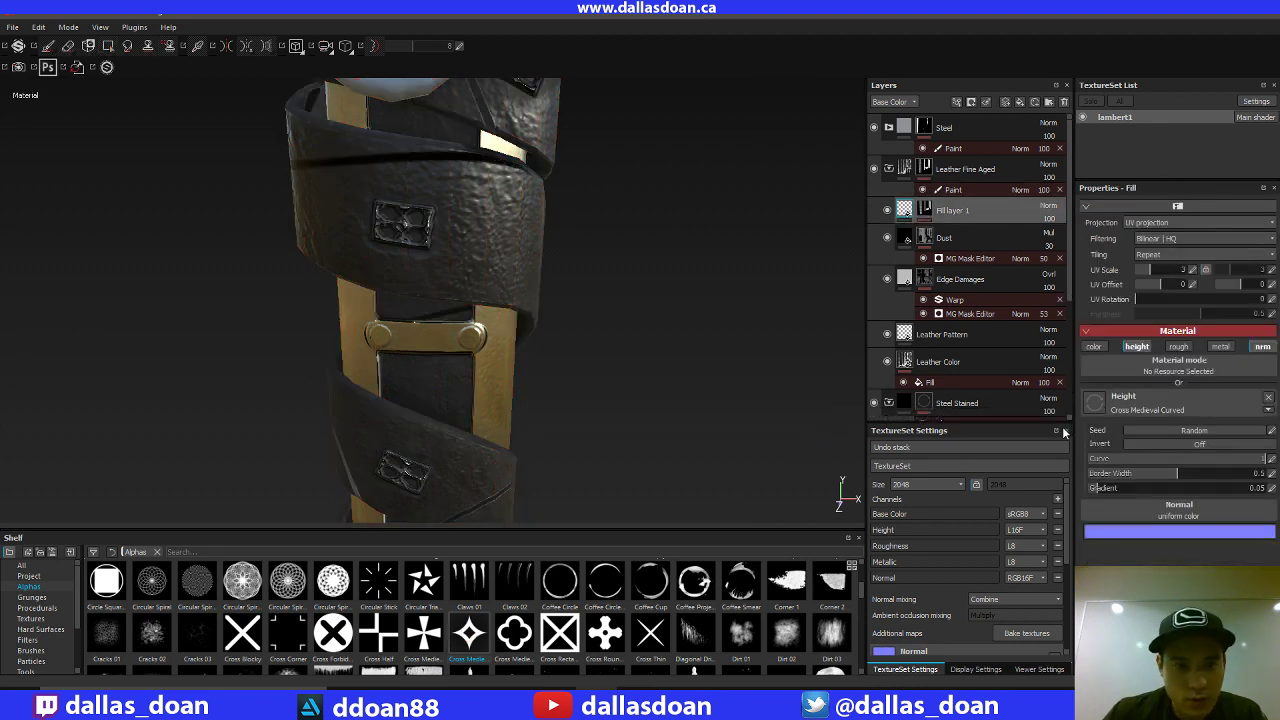
pyautogui.keyDown('alt'); pyautogui.moveTo(646, 340); pyautogui.dragTo(700, 360); pyautogui.keyUp('alt')
# Step: Set the UV scale of Fill layer 1 to 20 and check the pattern size on the straps
pyautogui.click(1190, 272)
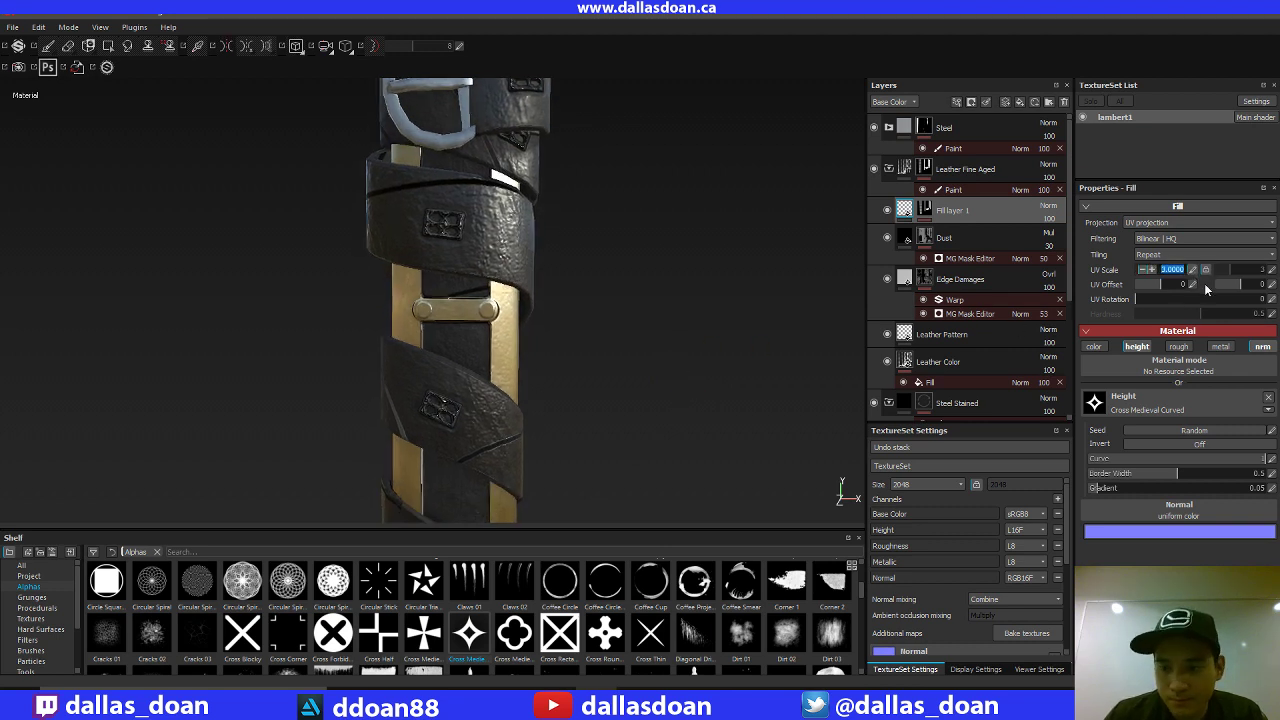
pyautogui.press('Tab')
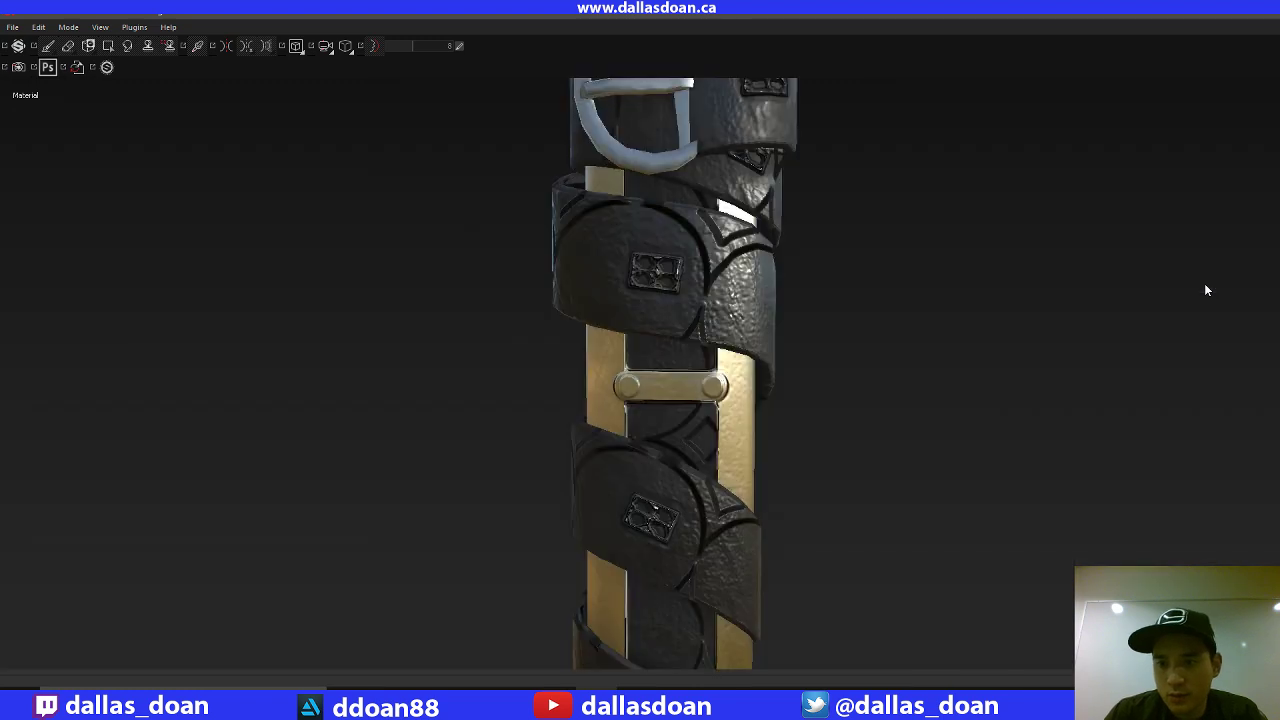
pyautogui.press('Tab')
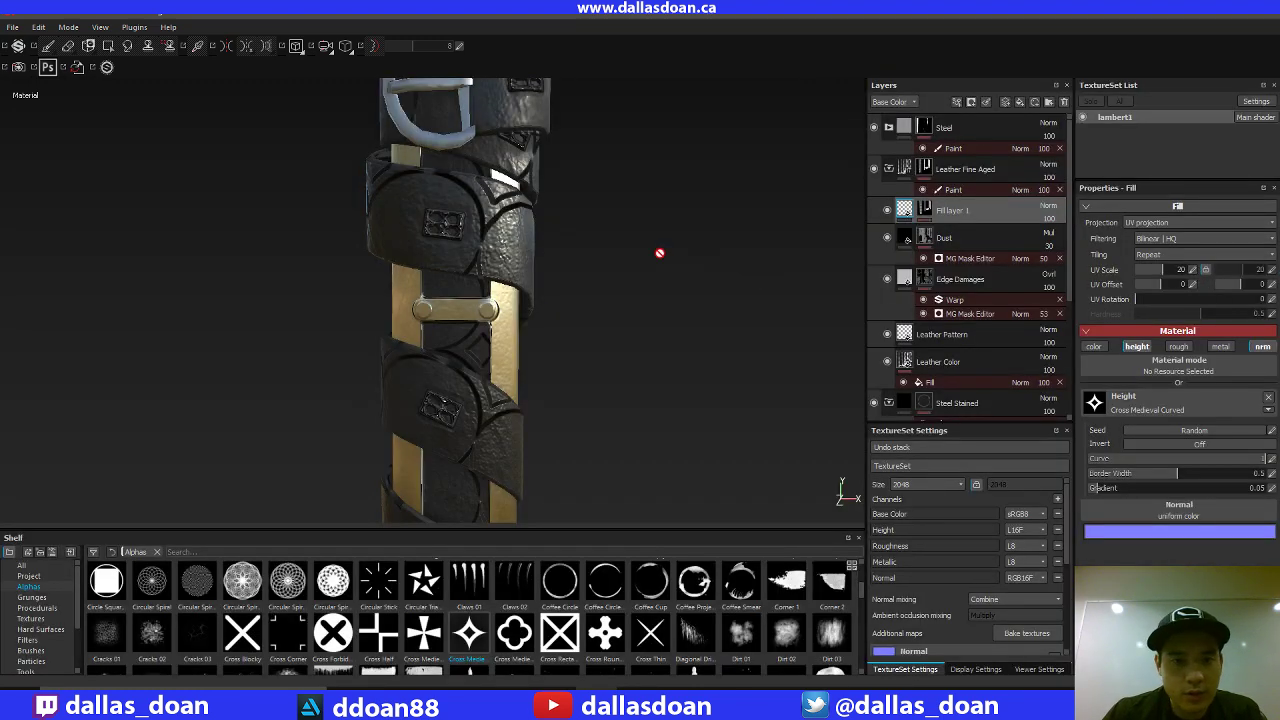
pyautogui.keyDown('alt'); pyautogui.moveTo(588, 298); pyautogui.dragTo(601, 243, button='middle'); pyautogui.keyUp('alt')
pyautogui.keyDown('alt'); pyautogui.moveTo(678, 323); pyautogui.dragTo(692, 278, button='middle'); pyautogui.keyUp('alt')
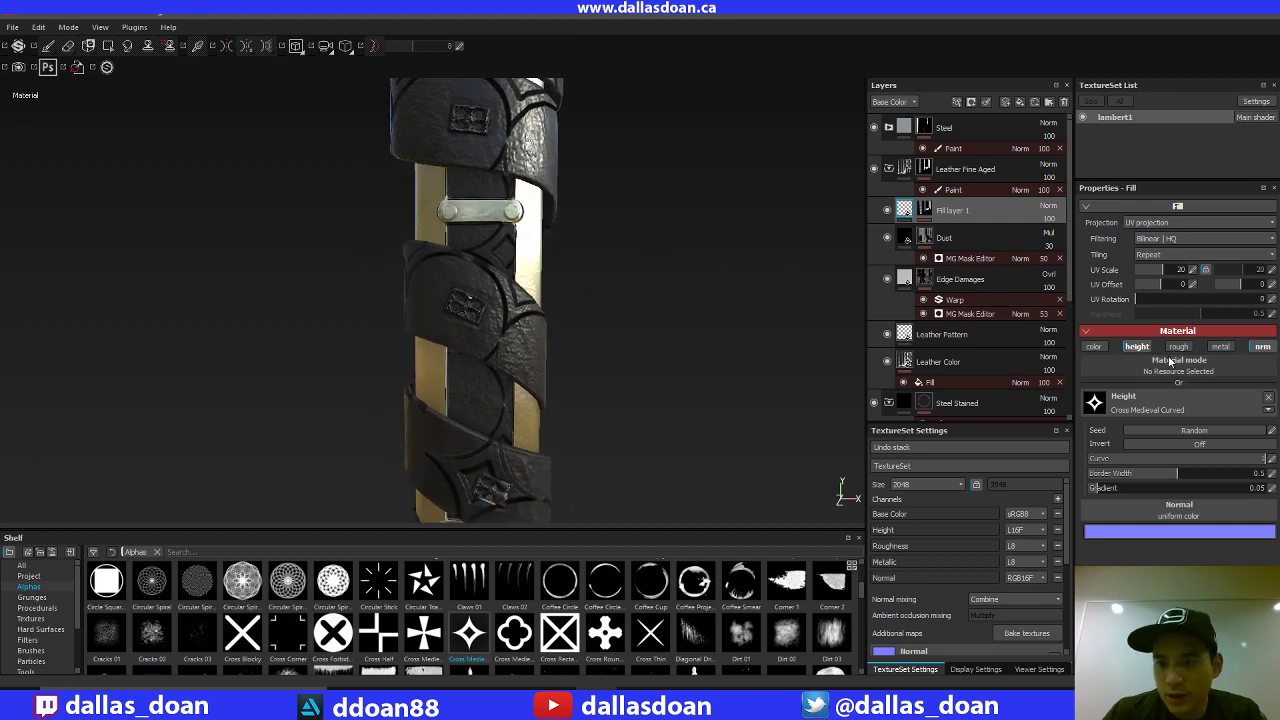
# Step: Set the UV scale of Fill layer 1 to 100 and inspect the pattern near the buckle
pyautogui.click(1193, 270)
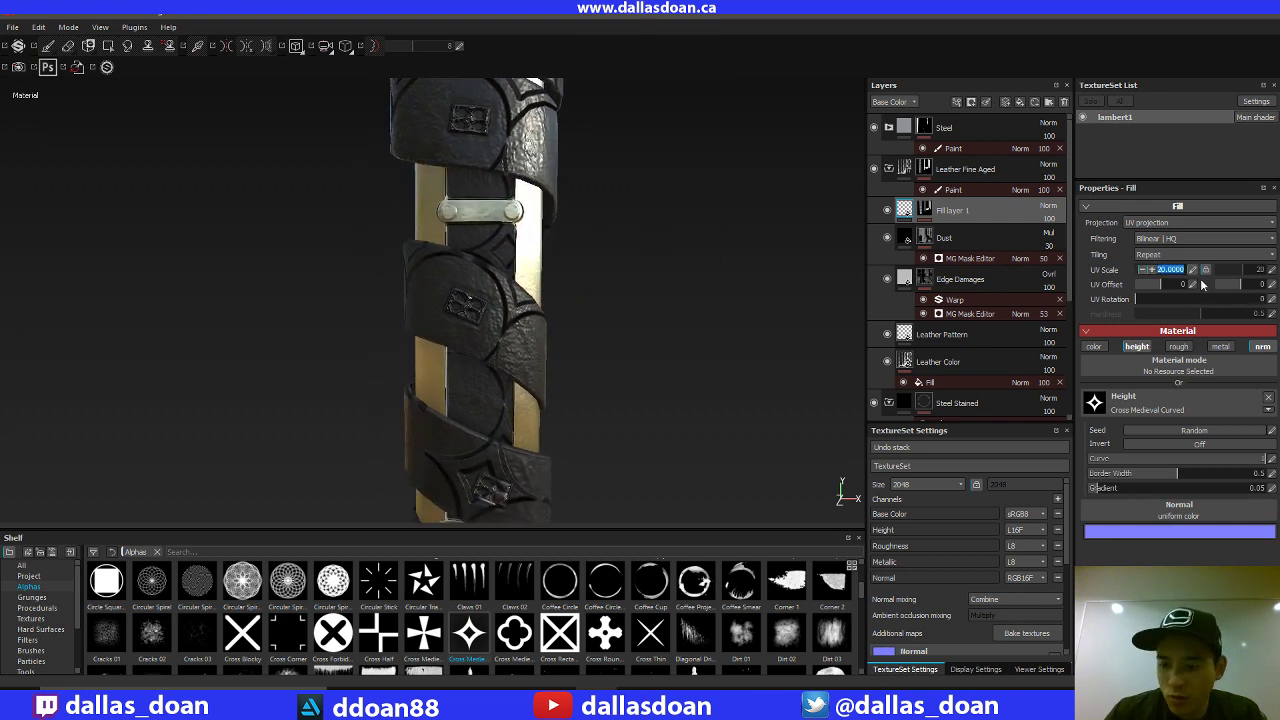
pyautogui.write('100')
pyautogui.press('Return')
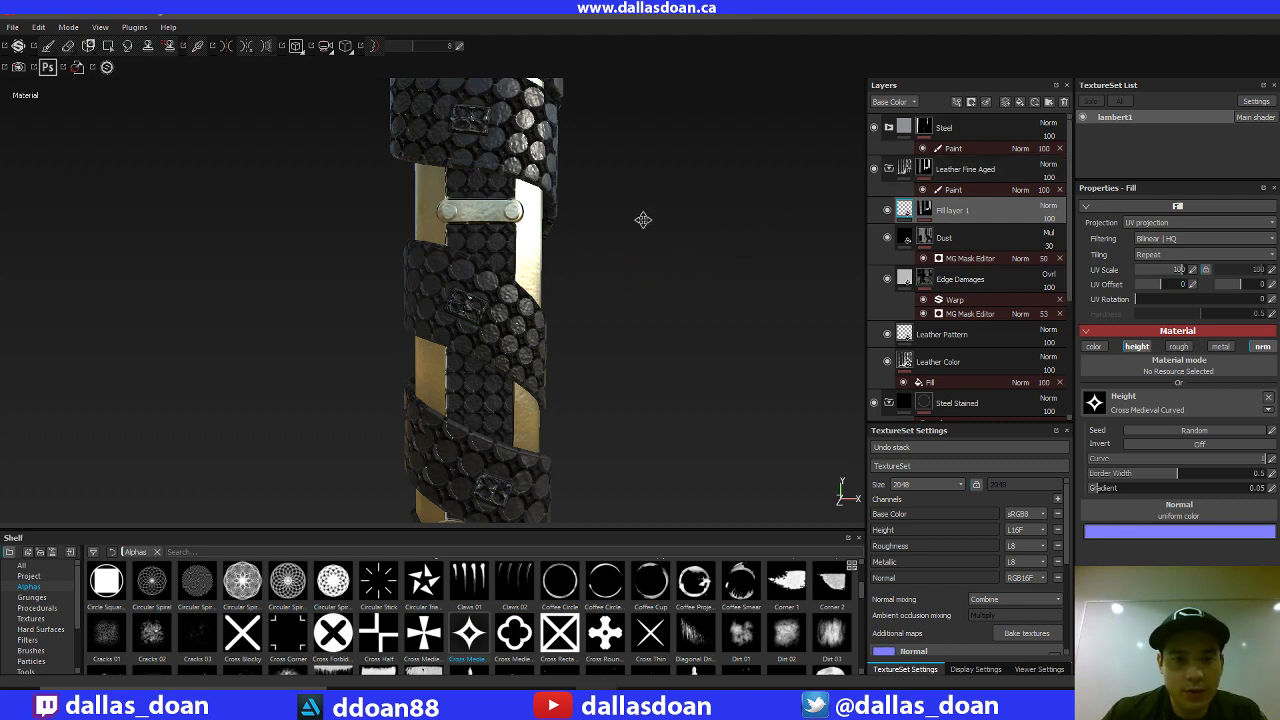
pyautogui.keyDown('alt'); pyautogui.moveTo(643, 220); pyautogui.dragTo(646, 297); pyautogui.keyUp('alt')
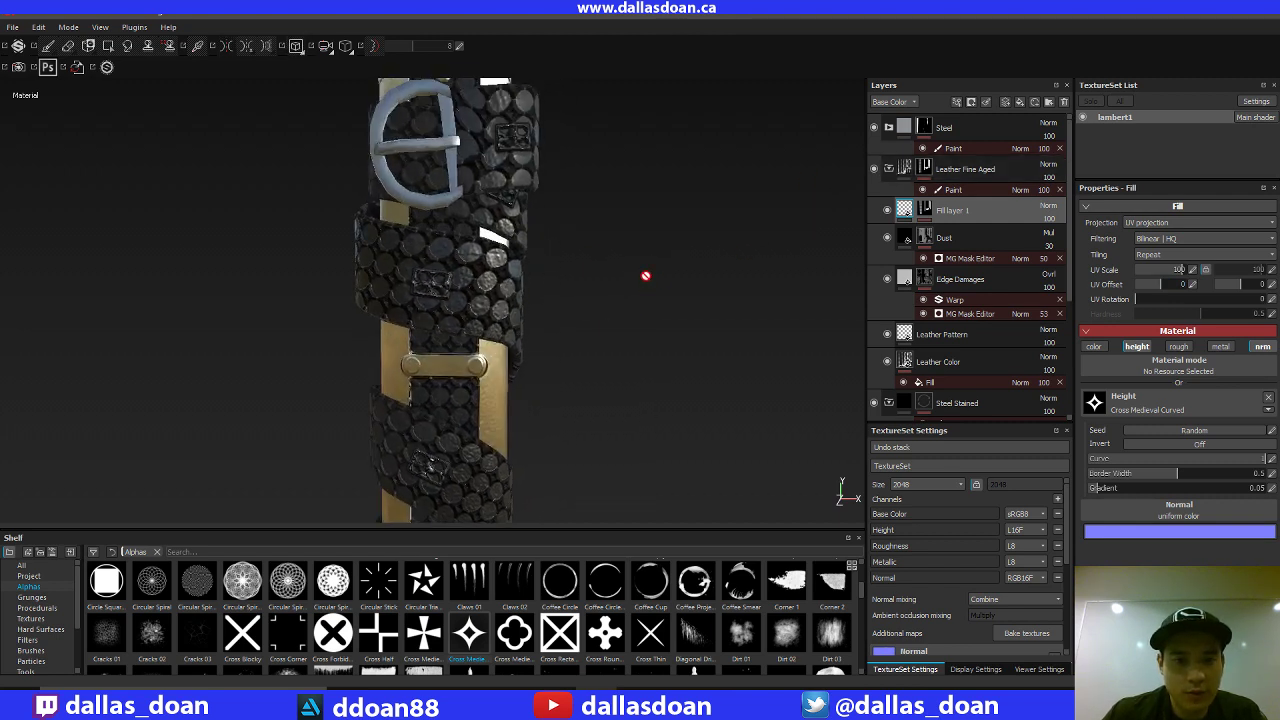
# Step: Set the UV scale of Fill layer 1 to 128 and check the pattern size around the buckle
pyautogui.click(1190, 270)
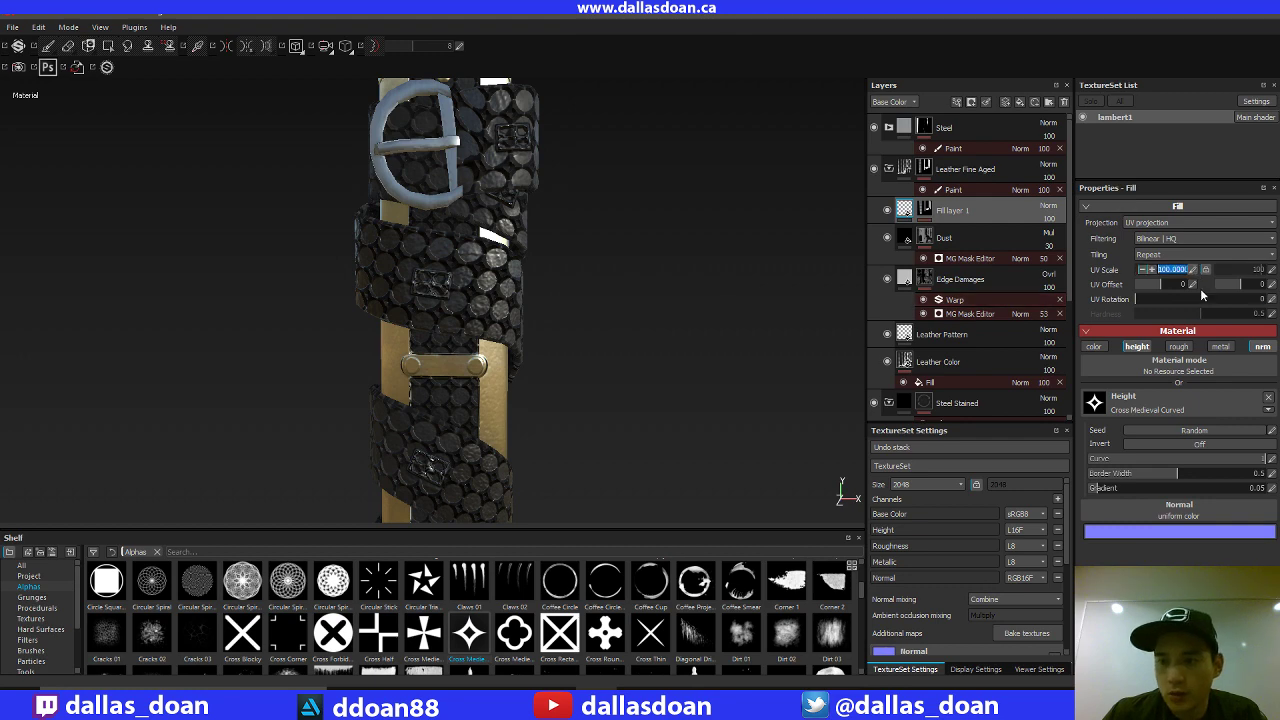
pyautogui.write('128')
pyautogui.press('Return')
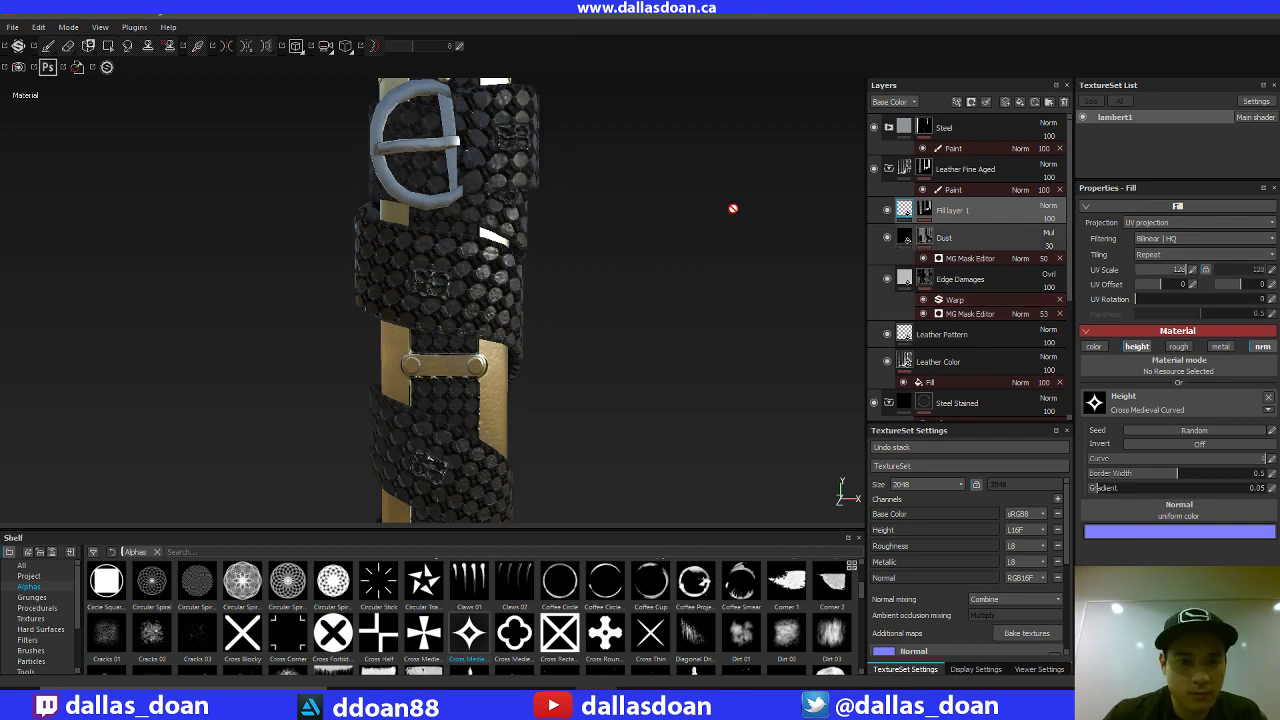
pyautogui.keyDown('alt'); pyautogui.moveTo(607, 233); pyautogui.dragTo(640, 328); pyautogui.keyUp('alt')
pyautogui.keyDown('alt'); pyautogui.moveTo(640, 328); pyautogui.dragTo(653, 288, button='middle'); pyautogui.keyUp('alt')
# Step: Add a paint effect to Fill layer 1's mask and polygon-fill the wrapped leather straps black to remove their pattern
pyautogui.rightClick(919, 216)
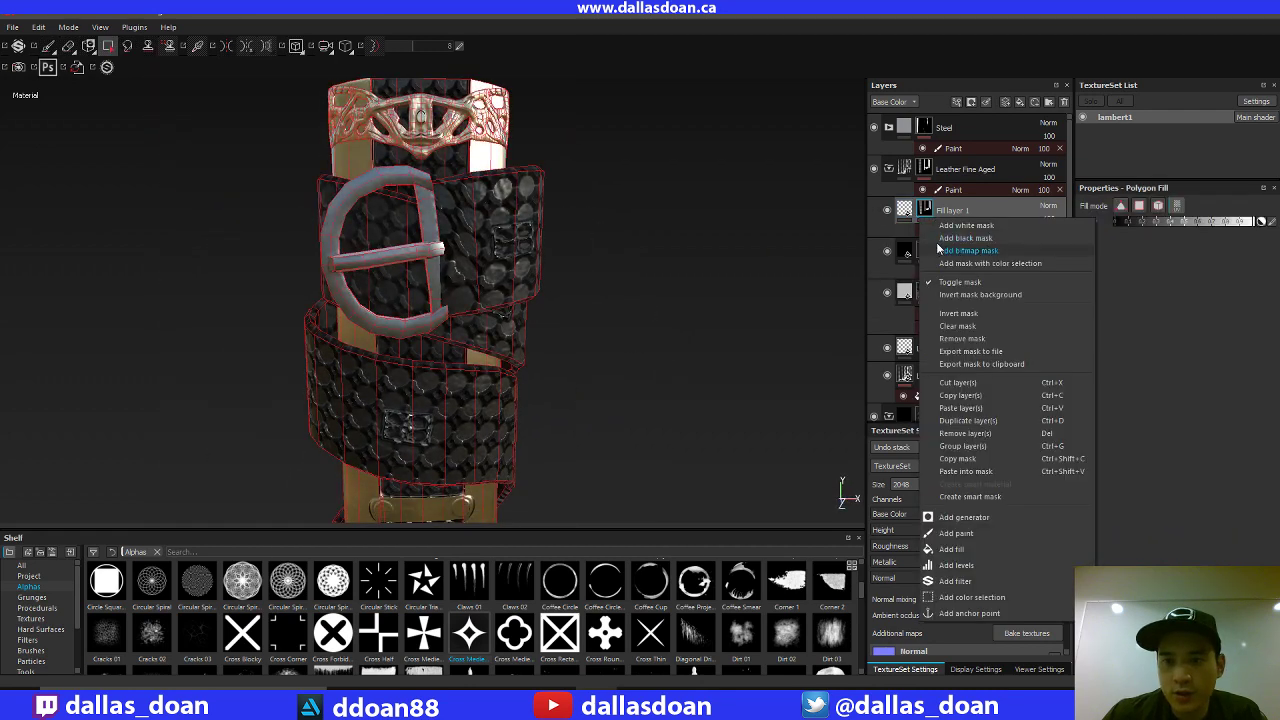
pyautogui.click(955, 541)
pyautogui.click(952, 232)
pyautogui.keyDown('alt'); pyautogui.moveTo(710, 254); pyautogui.dragTo(714, 266, button='middle'); pyautogui.keyUp('alt')
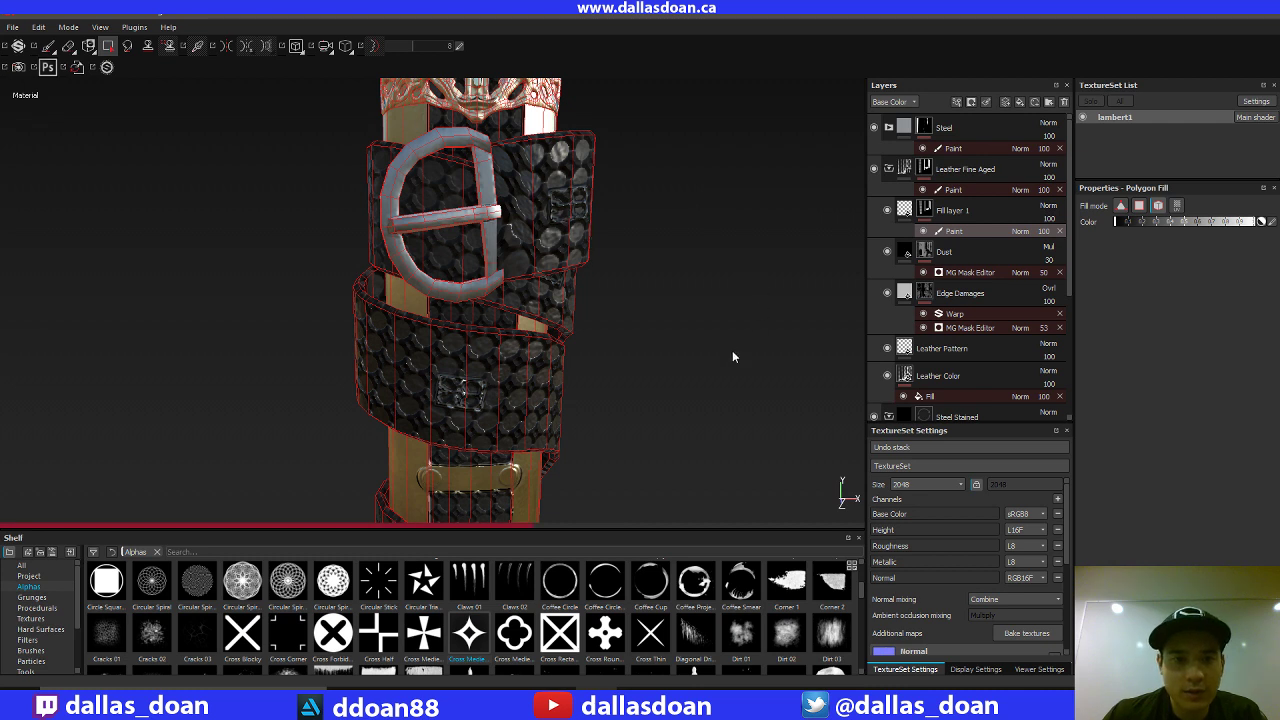
pyautogui.click(597, 152)
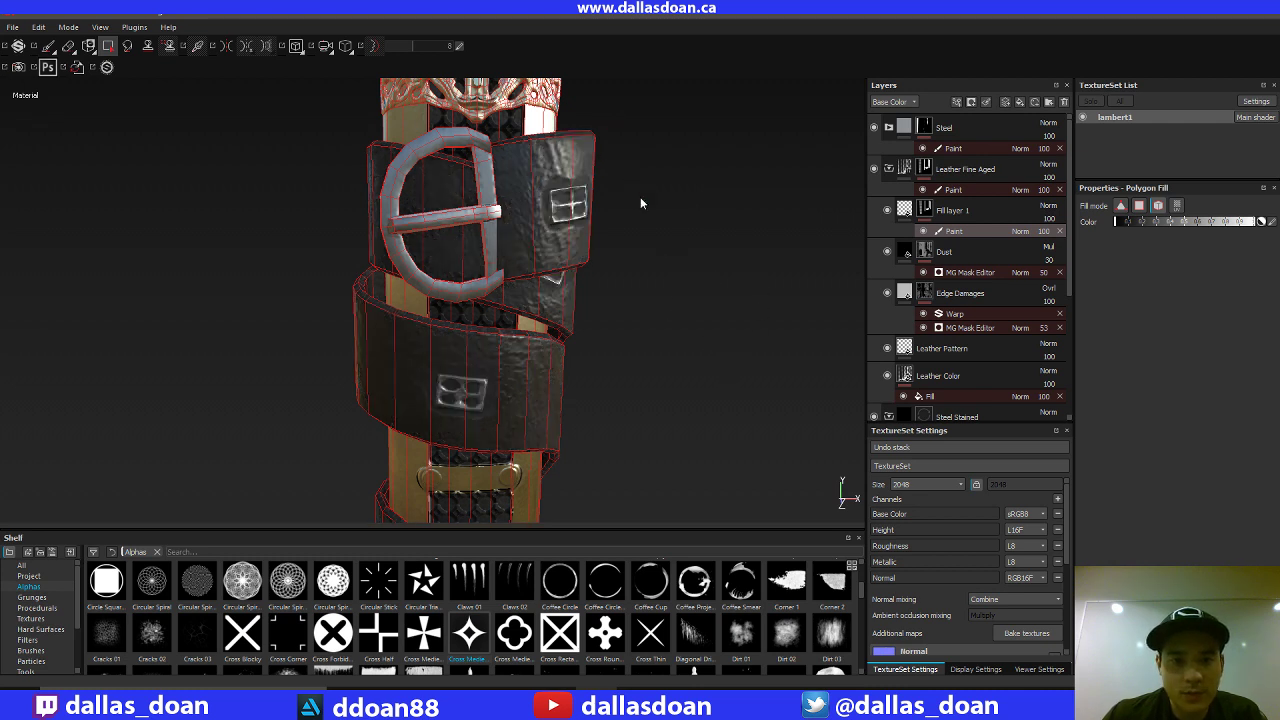
pyautogui.keyDown('alt'); pyautogui.moveTo(641, 203); pyautogui.dragTo(735, 345); pyautogui.keyUp('alt')
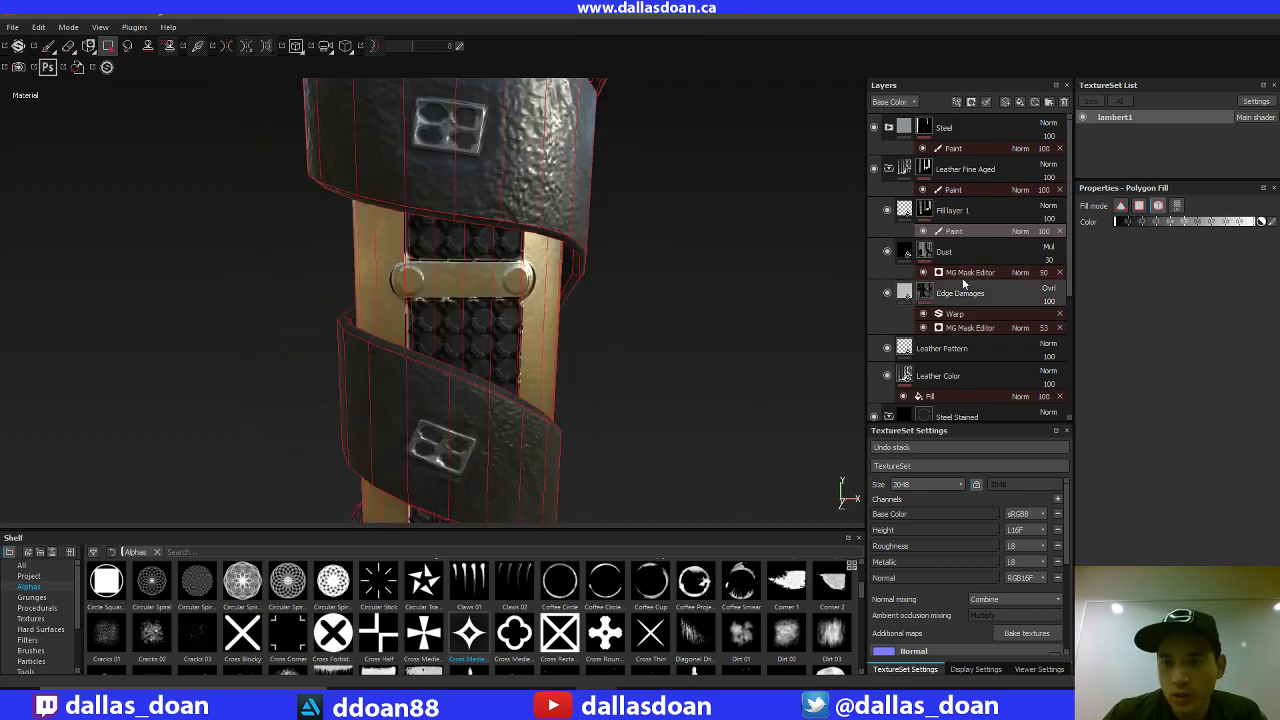
# Step: Set the Curve of Fill layer 1's height pattern to 0.37 and compare the result with the scabbard reference photo
pyautogui.click(905, 211)
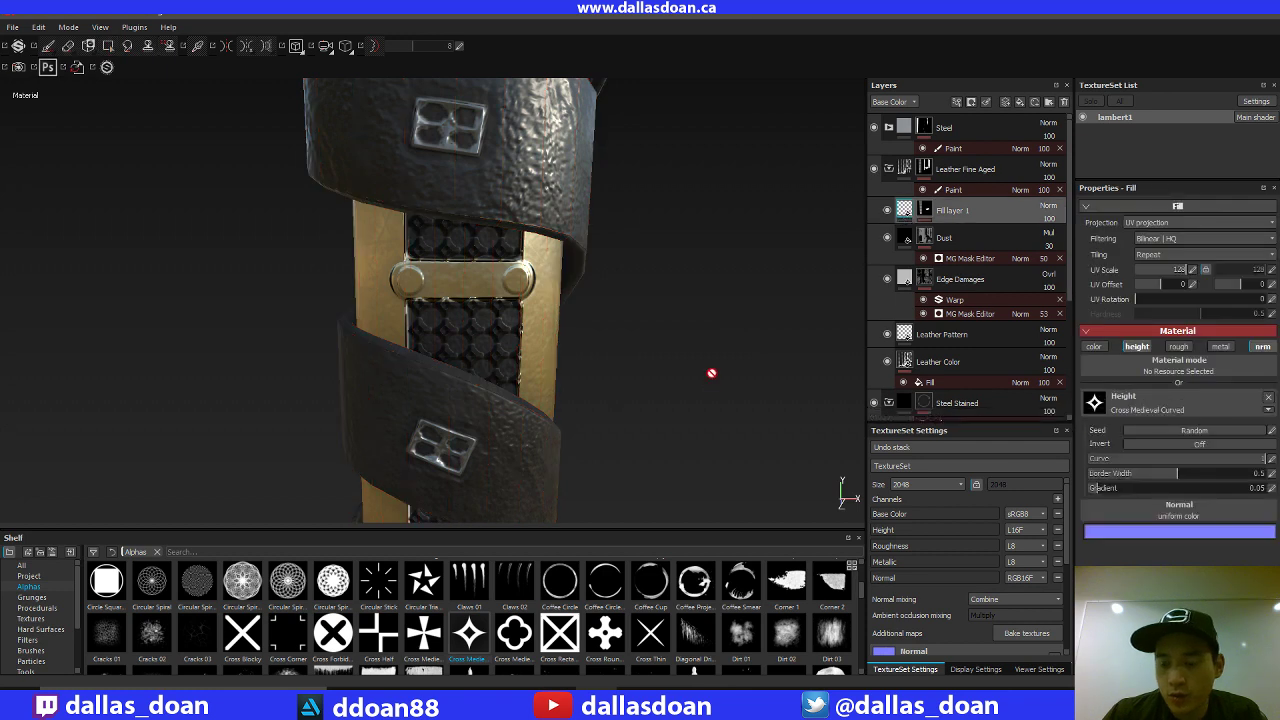
pyautogui.keyDown('alt'); pyautogui.moveTo(711, 373); pyautogui.dragTo(800, 366); pyautogui.keyUp('alt')
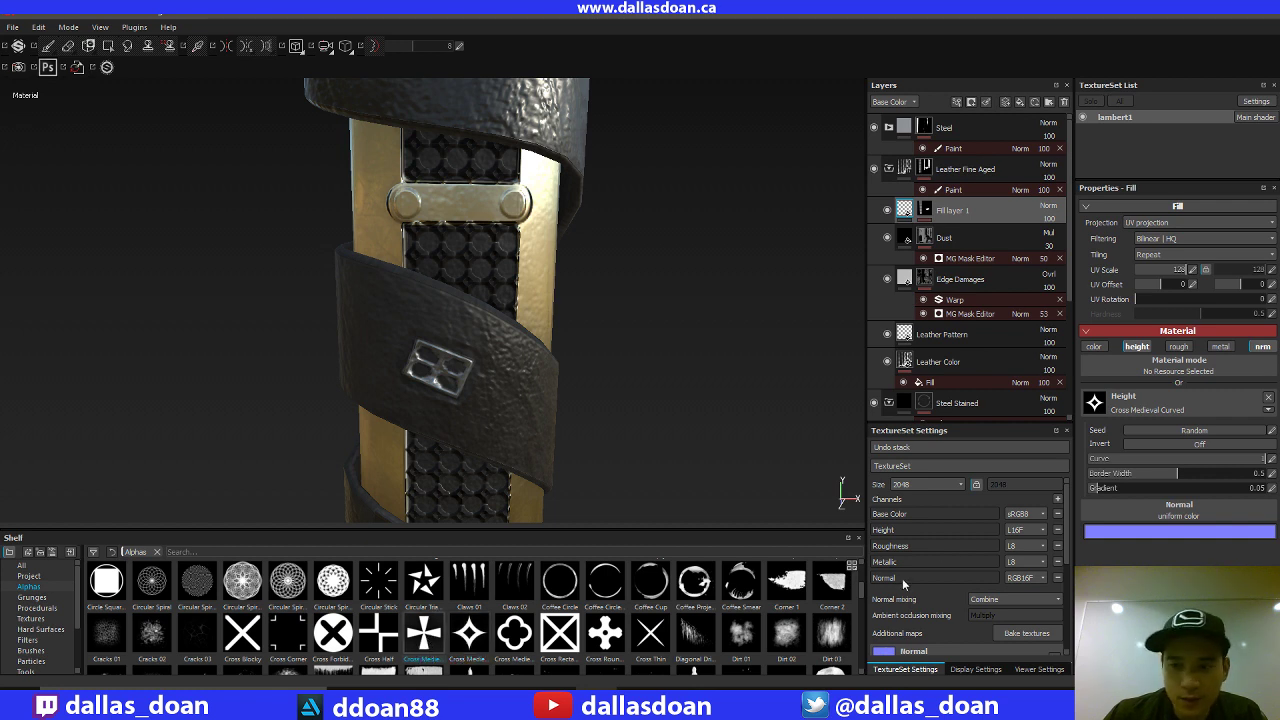
pyautogui.moveTo(1217, 457); pyautogui.dragTo(1155, 460)
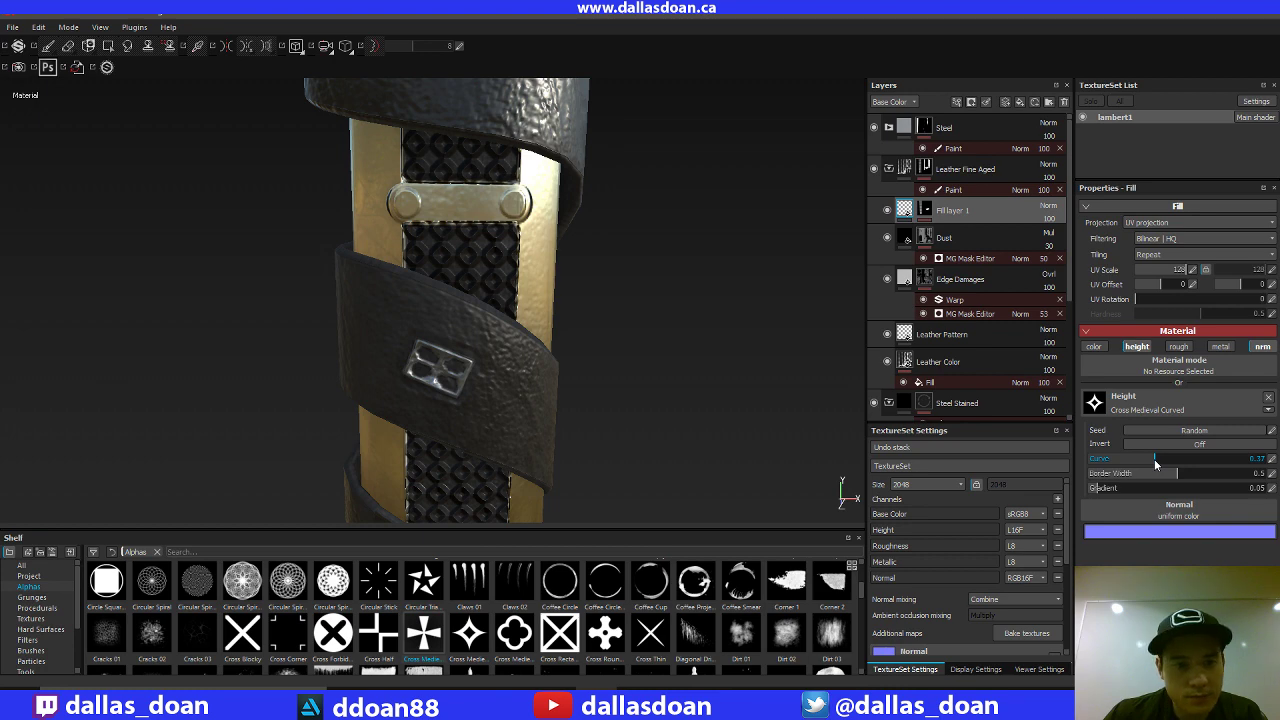
pyautogui.keyDown('alt'); pyautogui.moveTo(766, 371); pyautogui.dragTo(623, 377); pyautogui.keyUp('alt')
pyautogui.scroll(-5, 648, 363)
pyautogui.keyDown('alt'); pyautogui.moveTo(612, 401); pyautogui.dragTo(604, 238, button='middle'); pyautogui.keyUp('alt')
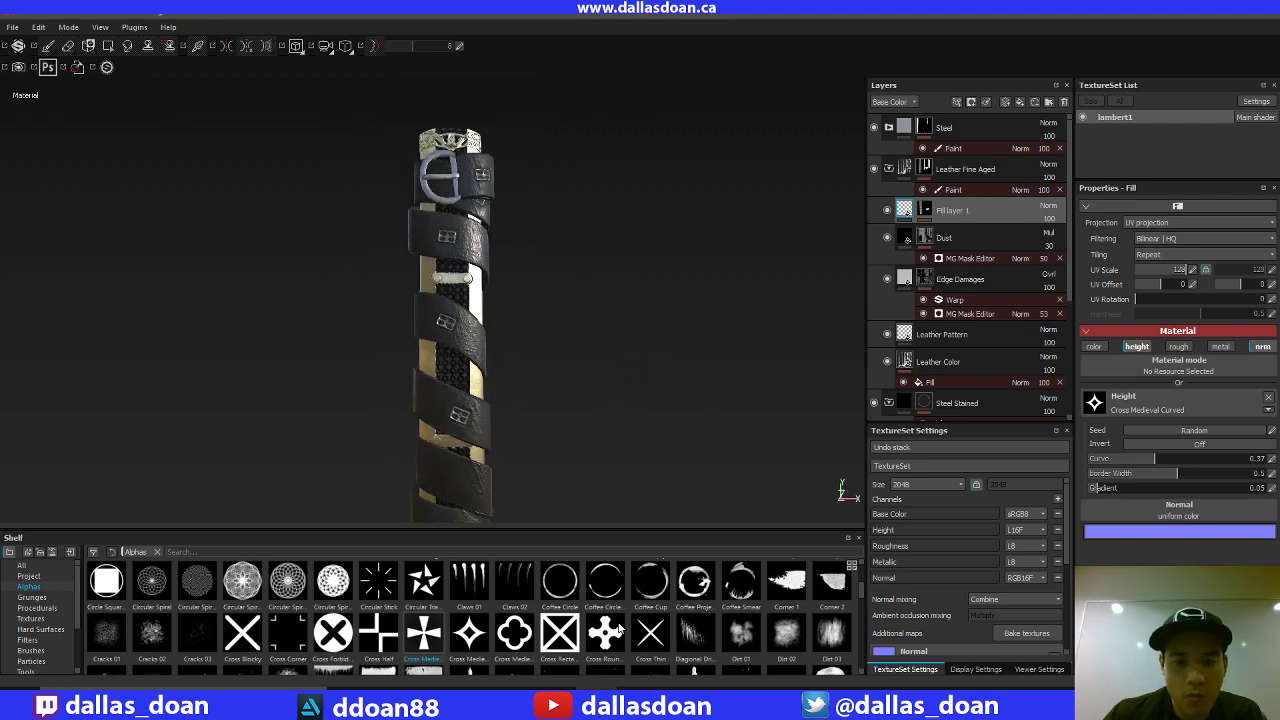
pyautogui.hotkey('alt', 'Tab')
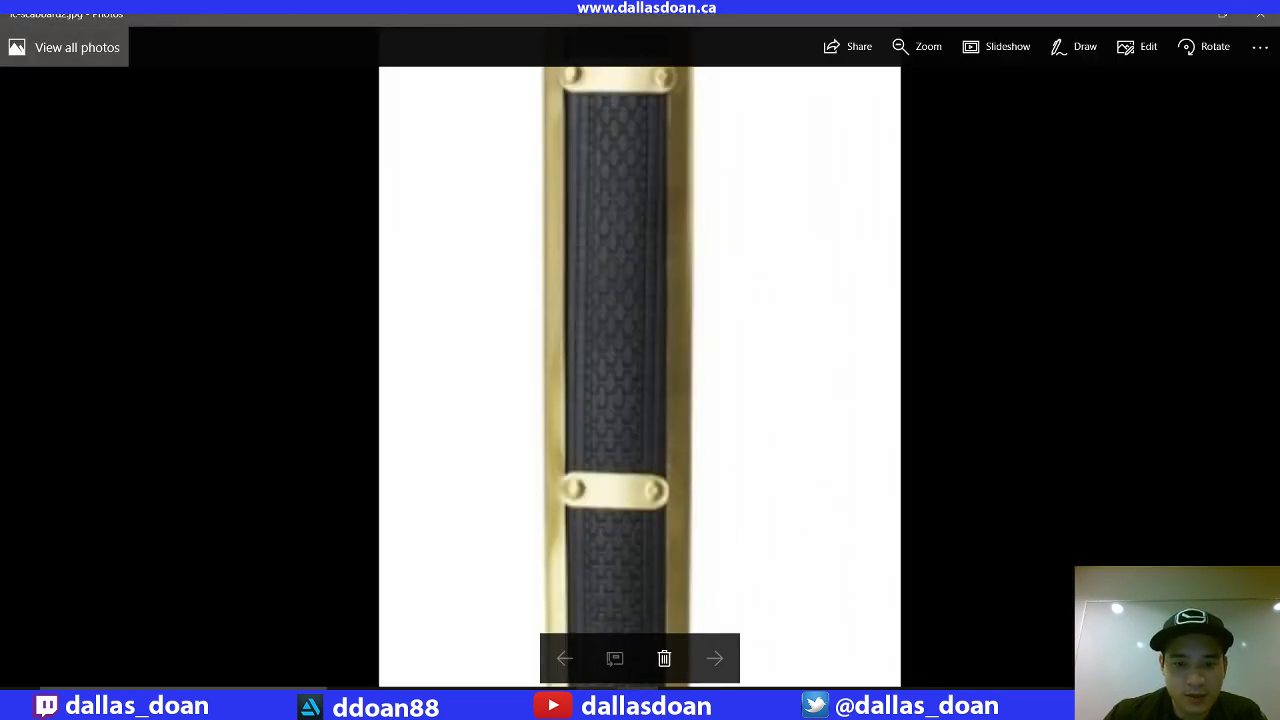
pyautogui.hotkey('alt', 'Tab')
pyautogui.moveTo(610, 398)
pyautogui.keyDown('alt'); pyautogui.mouseDown()
pyautogui.moveTo(631, 334)
pyautogui.moveTo(631, 386)
pyautogui.moveTo(660, 370)
pyautogui.mouseUp(); pyautogui.keyUp('alt')
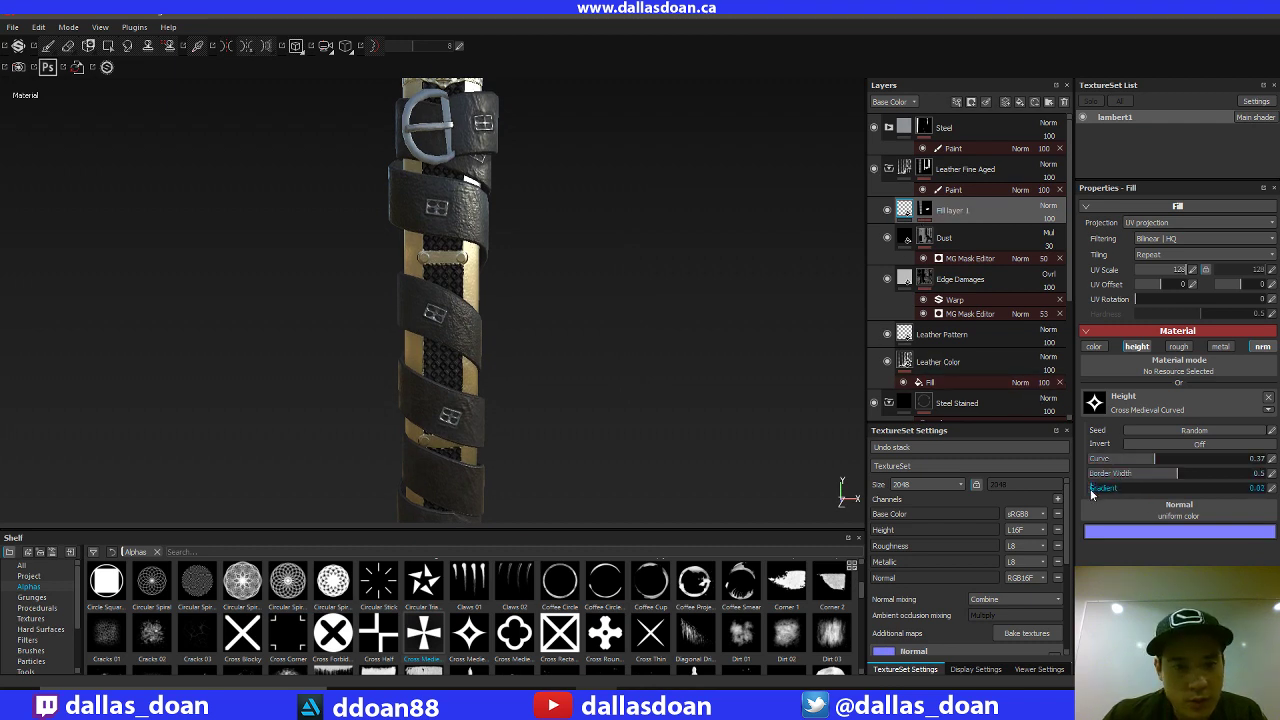
# Step: Lower the height pattern's Gradient to 0.03 and check the leather between the straps
pyautogui.moveTo(1090, 489); pyautogui.dragTo(1092, 488)
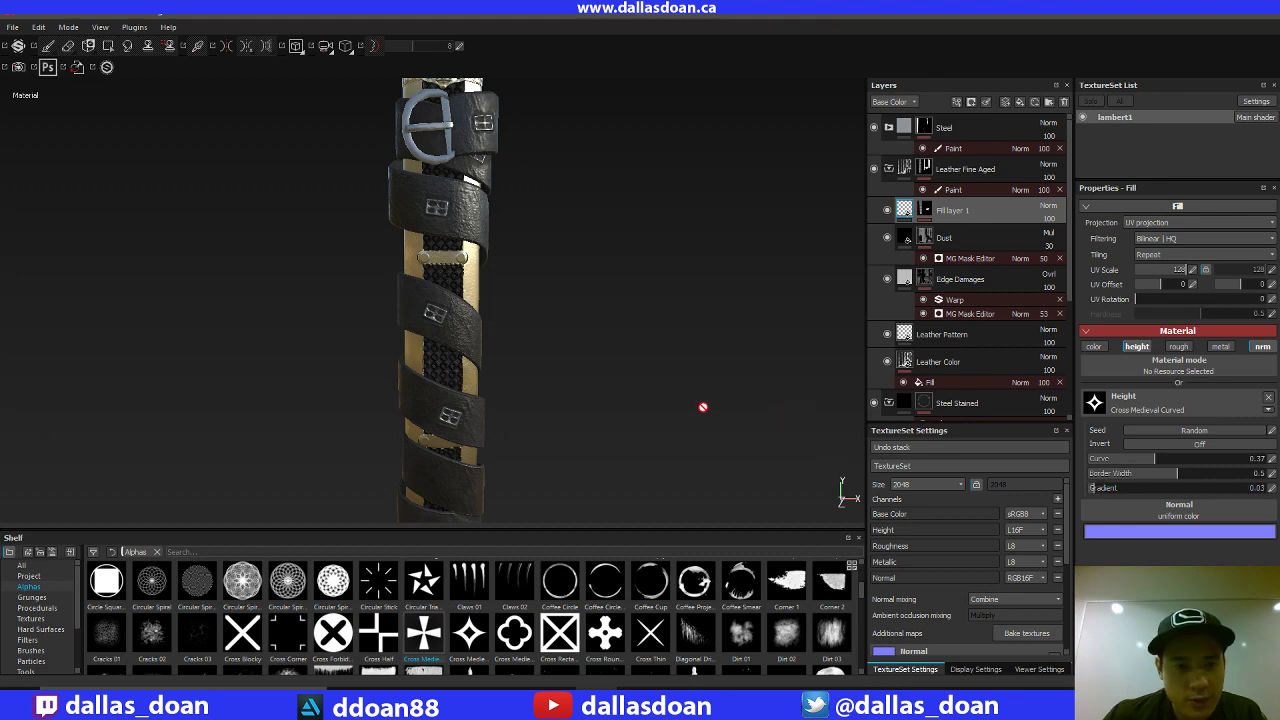
pyautogui.keyDown('alt'); pyautogui.moveTo(574, 371); pyautogui.dragTo(588, 306, button='middle'); pyautogui.keyUp('alt')
pyautogui.keyDown('alt'); pyautogui.moveTo(588, 306); pyautogui.dragTo(664, 398, button='right'); pyautogui.keyUp('alt')
pyautogui.keyDown('alt'); pyautogui.moveTo(566, 388); pyautogui.dragTo(597, 358, button='middle'); pyautogui.keyUp('alt')
pyautogui.keyDown('alt'); pyautogui.moveTo(597, 358); pyautogui.dragTo(680, 382, button='right'); pyautogui.keyUp('alt')
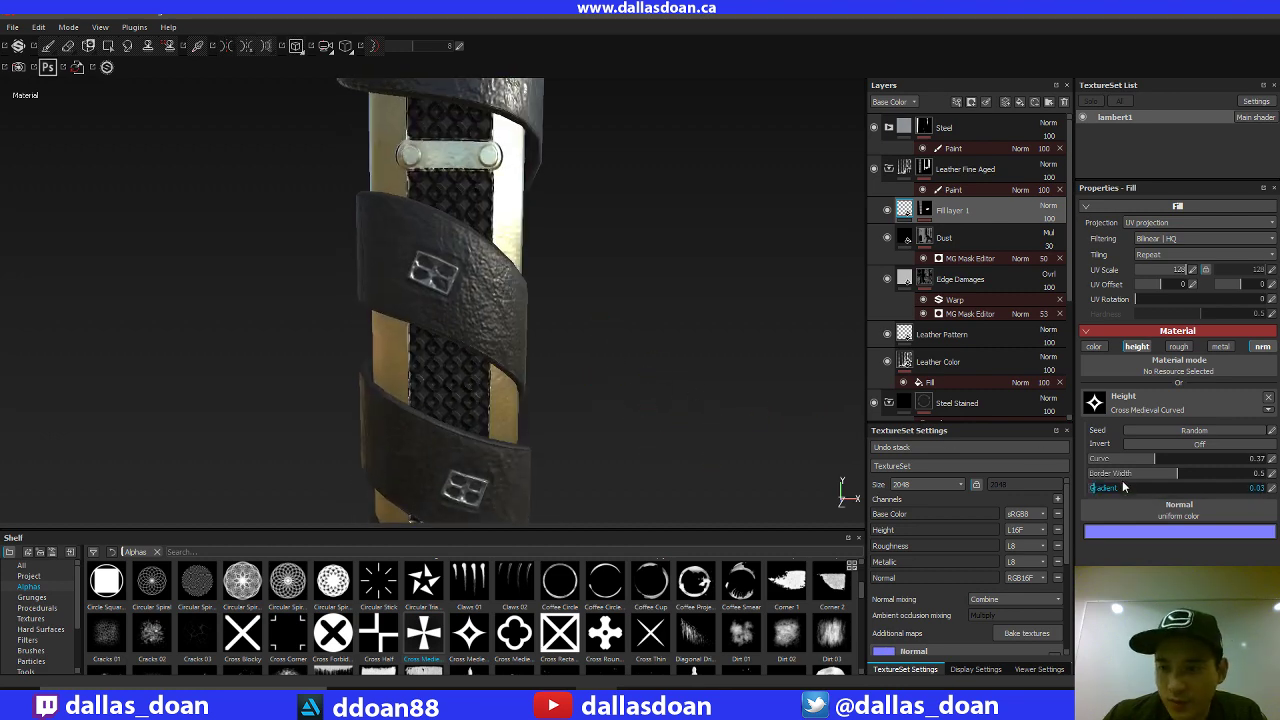
# Step: Reduce the height pattern's Border Width to 0.03 and inspect the leather from several angles
pyautogui.moveTo(1148, 474); pyautogui.dragTo(1093, 476)
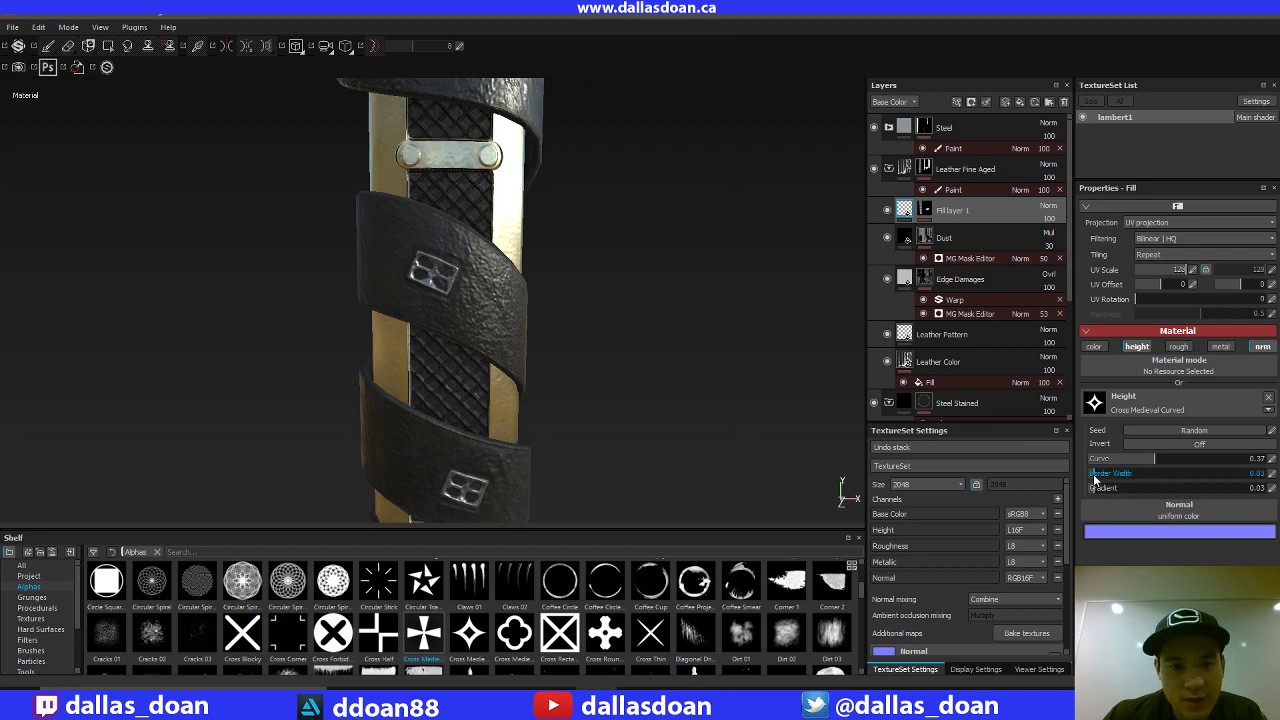
pyautogui.keyDown('alt'); pyautogui.moveTo(650, 369); pyautogui.dragTo(643, 369, button='middle'); pyautogui.keyUp('alt')
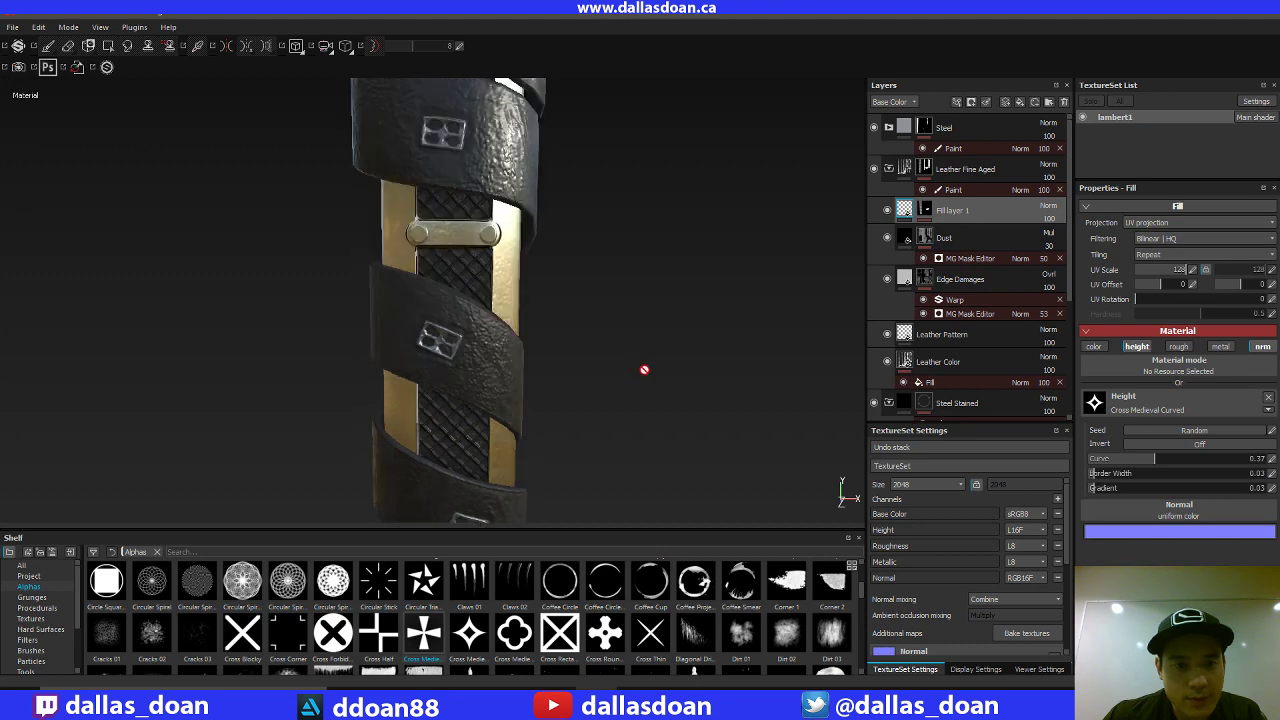
pyautogui.moveTo(643, 369)
pyautogui.keyDown('alt'); pyautogui.mouseDown()
pyautogui.moveTo(594, 391)
pyautogui.moveTo(660, 351)
pyautogui.mouseUp(); pyautogui.keyUp('alt')
pyautogui.keyDown('alt'); pyautogui.moveTo(660, 351); pyautogui.dragTo(660, 377, button='right'); pyautogui.keyUp('alt')
pyautogui.keyDown('alt'); pyautogui.moveTo(660, 377); pyautogui.dragTo(637, 317, button='middle'); pyautogui.keyUp('alt')
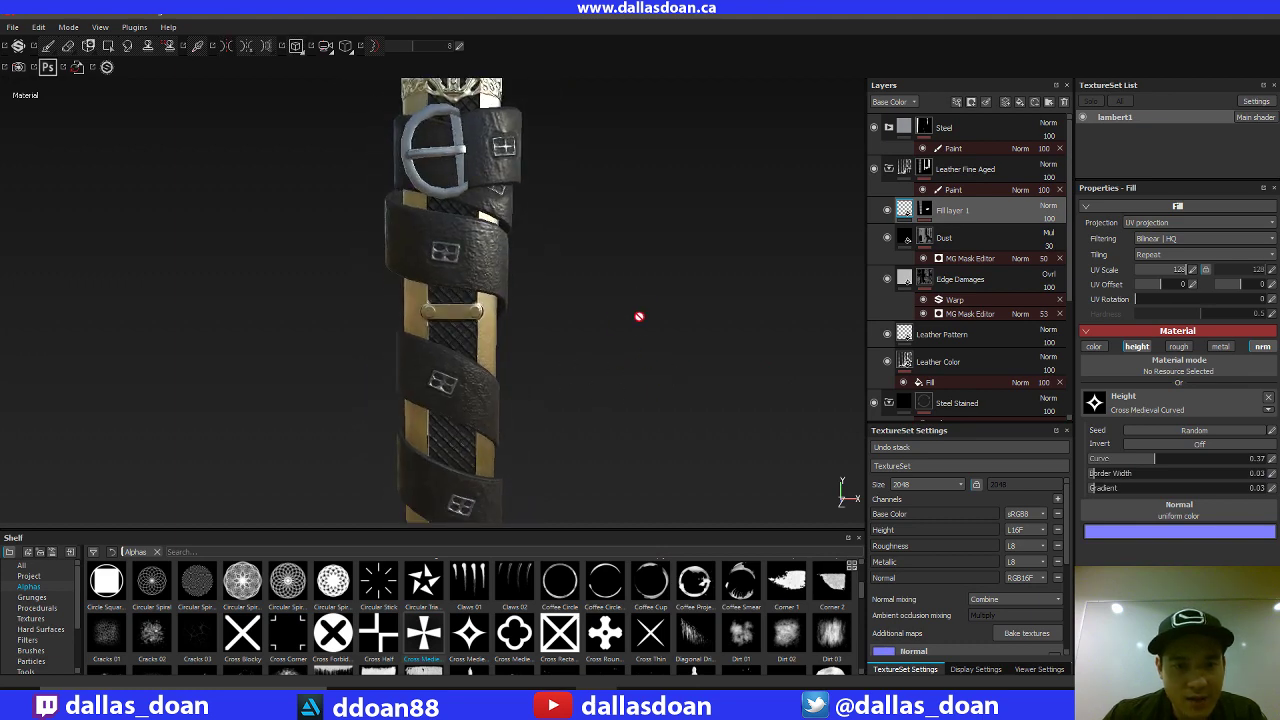
pyautogui.keyDown('alt'); pyautogui.moveTo(637, 317); pyautogui.dragTo(689, 389, button='right'); pyautogui.keyUp('alt')
pyautogui.keyDown('alt'); pyautogui.moveTo(689, 389); pyautogui.dragTo(724, 428, button='middle'); pyautogui.keyUp('alt')
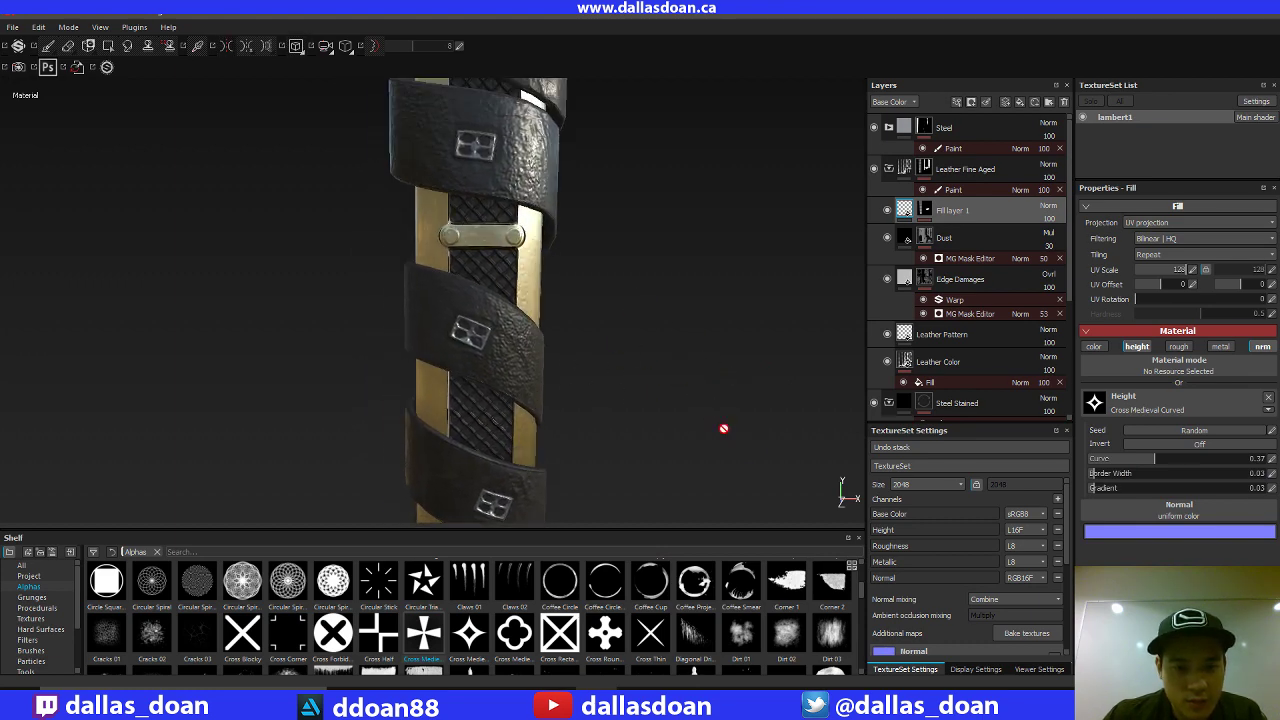
pyautogui.keyDown('alt'); pyautogui.moveTo(712, 407); pyautogui.dragTo(811, 429); pyautogui.keyUp('alt')
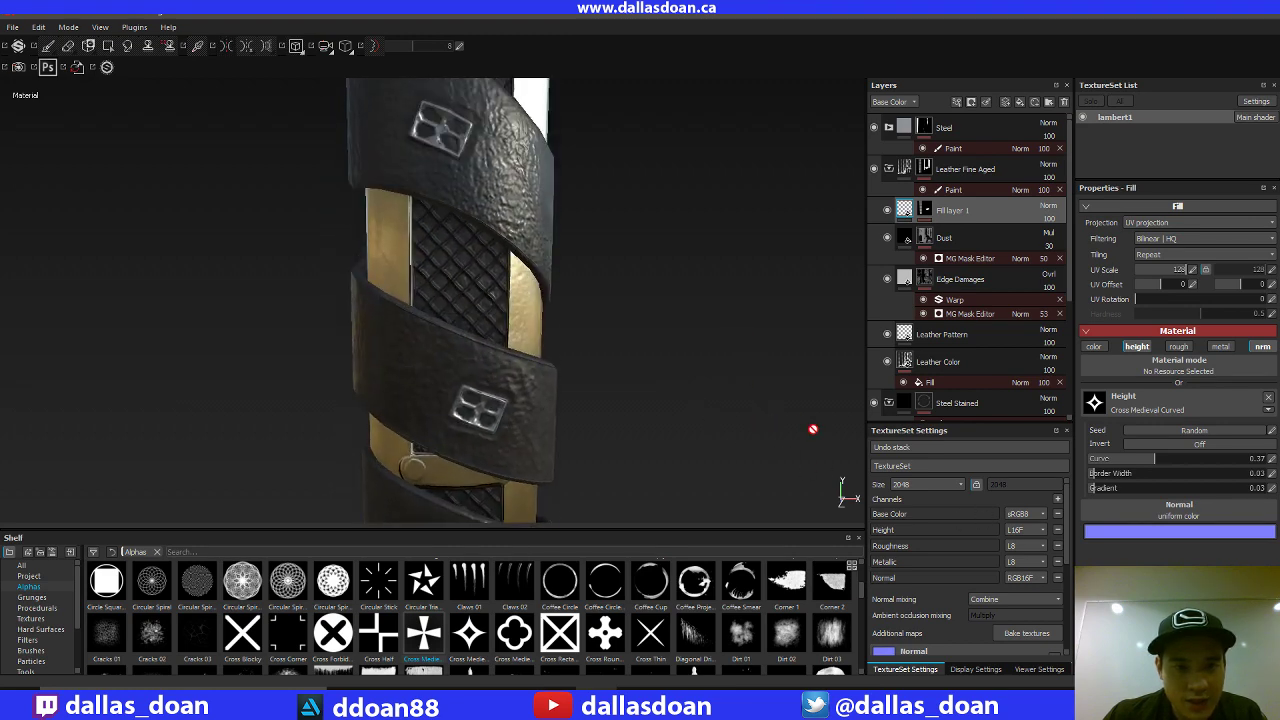
# Step: Set the height pattern's Border Width to 0.01 and check it along the sheath
pyautogui.click(1273, 474)
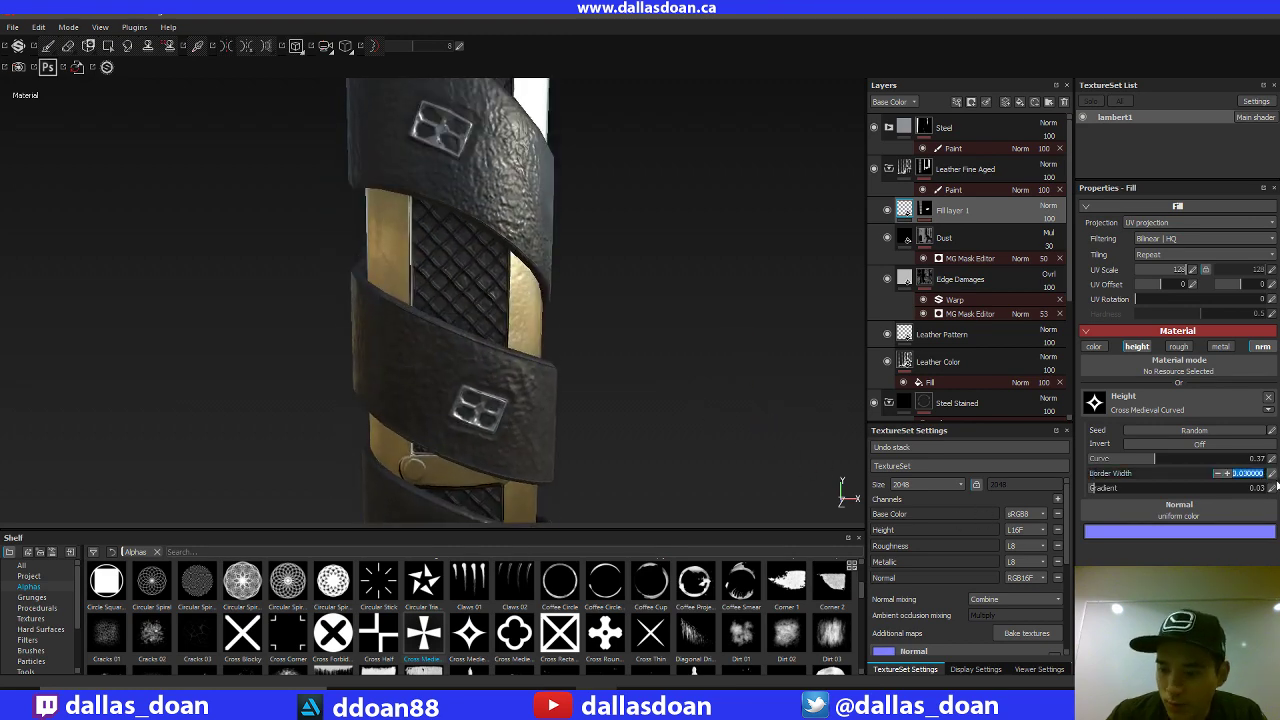
pyautogui.press('Return')
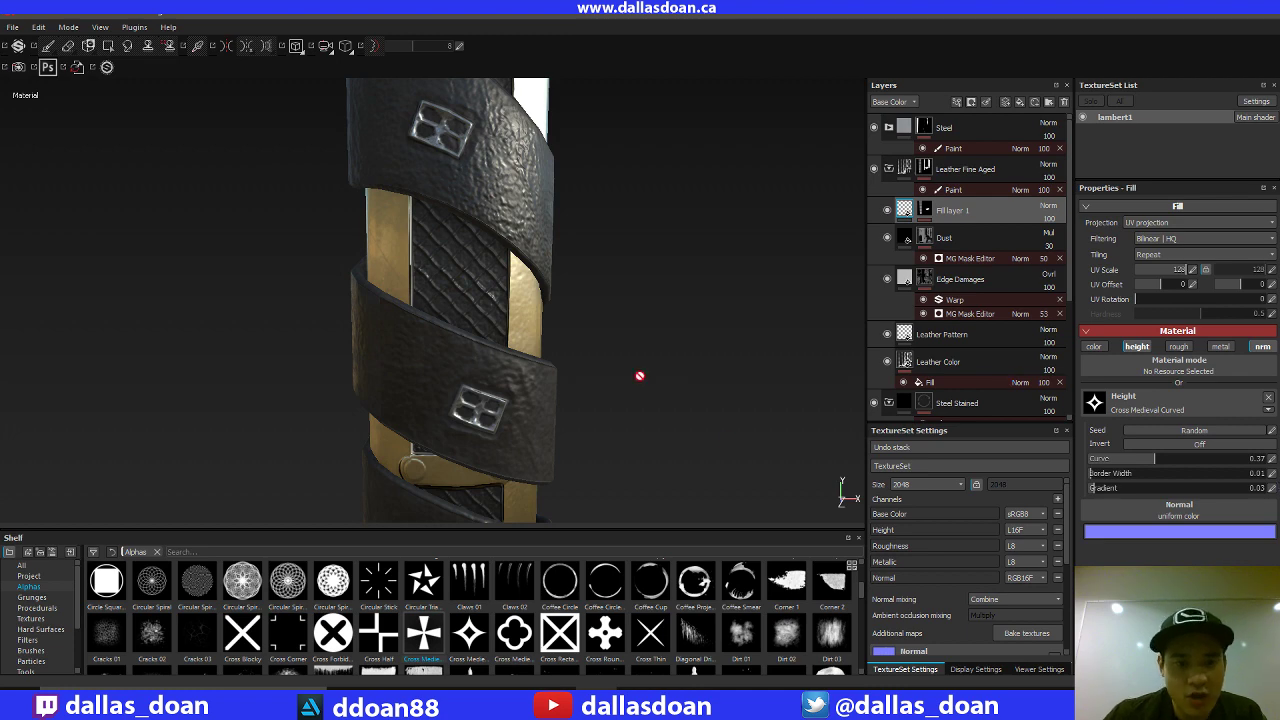
pyautogui.keyDown('alt'); pyautogui.moveTo(640, 376); pyautogui.dragTo(612, 430, button='middle'); pyautogui.keyUp('alt')
pyautogui.keyDown('alt'); pyautogui.moveTo(612, 430); pyautogui.dragTo(593, 317, button='right'); pyautogui.keyUp('alt')
pyautogui.moveTo(593, 317)
pyautogui.keyDown('alt'); pyautogui.mouseDown()
pyautogui.moveTo(591, 337)
pyautogui.moveTo(660, 345)
pyautogui.mouseUp(); pyautogui.keyUp('alt')
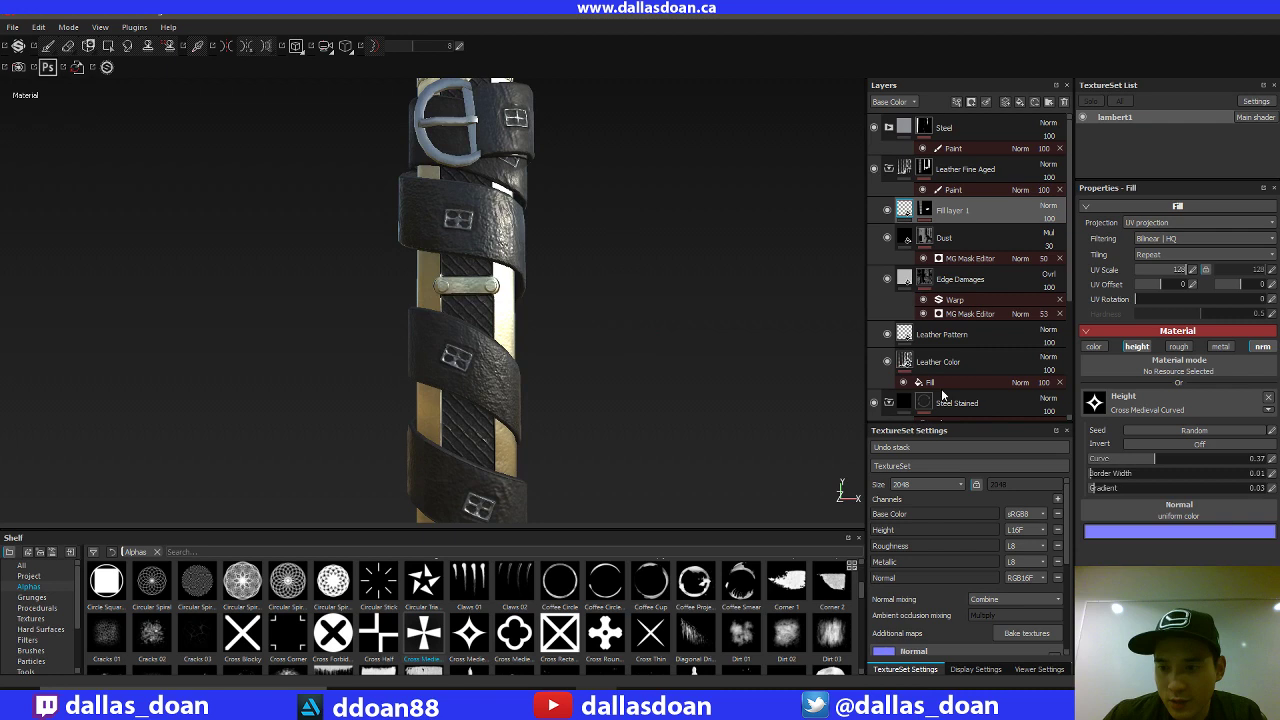
# Step: Set the height pattern's Gradient to 0.01 and inspect the leather up close
pyautogui.click(1271, 488)
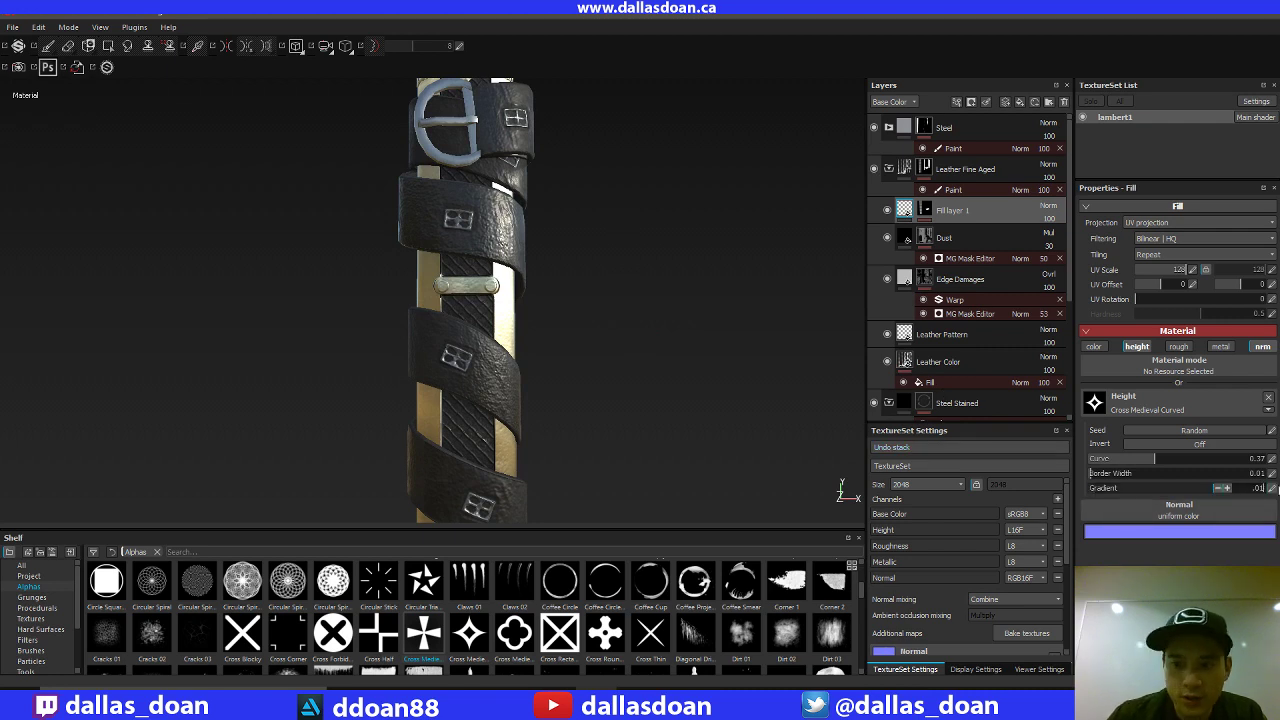
pyautogui.write('.01')
pyautogui.press('Return')
pyautogui.keyDown('alt'); pyautogui.moveTo(680, 384); pyautogui.dragTo(665, 215, button='middle'); pyautogui.keyUp('alt')
pyautogui.keyDown('alt'); pyautogui.moveTo(665, 215); pyautogui.dragTo(817, 369, button='right'); pyautogui.keyUp('alt')
pyautogui.keyDown('alt'); pyautogui.moveTo(640, 262); pyautogui.dragTo(664, 274, button='right'); pyautogui.keyUp('alt')
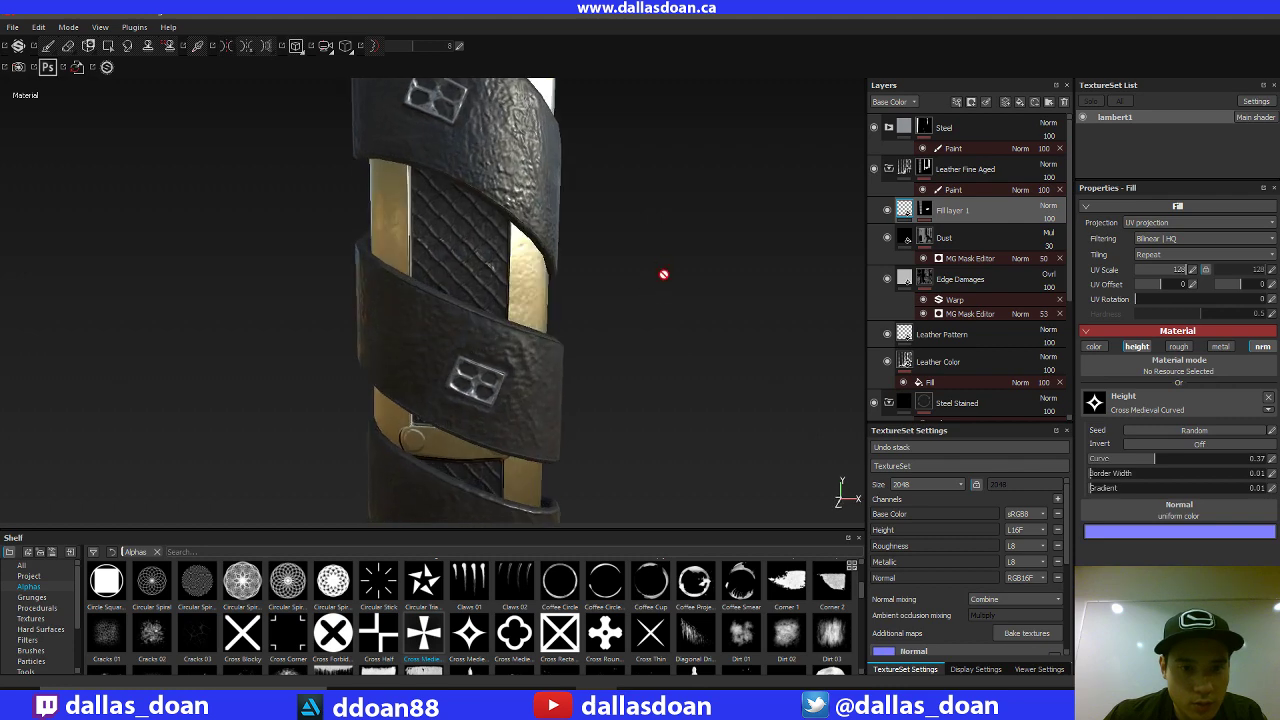
# Step: Try a lower Curve value on the height pattern, then settle on 0.53
pyautogui.keyDown('alt'); pyautogui.moveTo(663, 274); pyautogui.dragTo(680, 353); pyautogui.keyUp('alt')
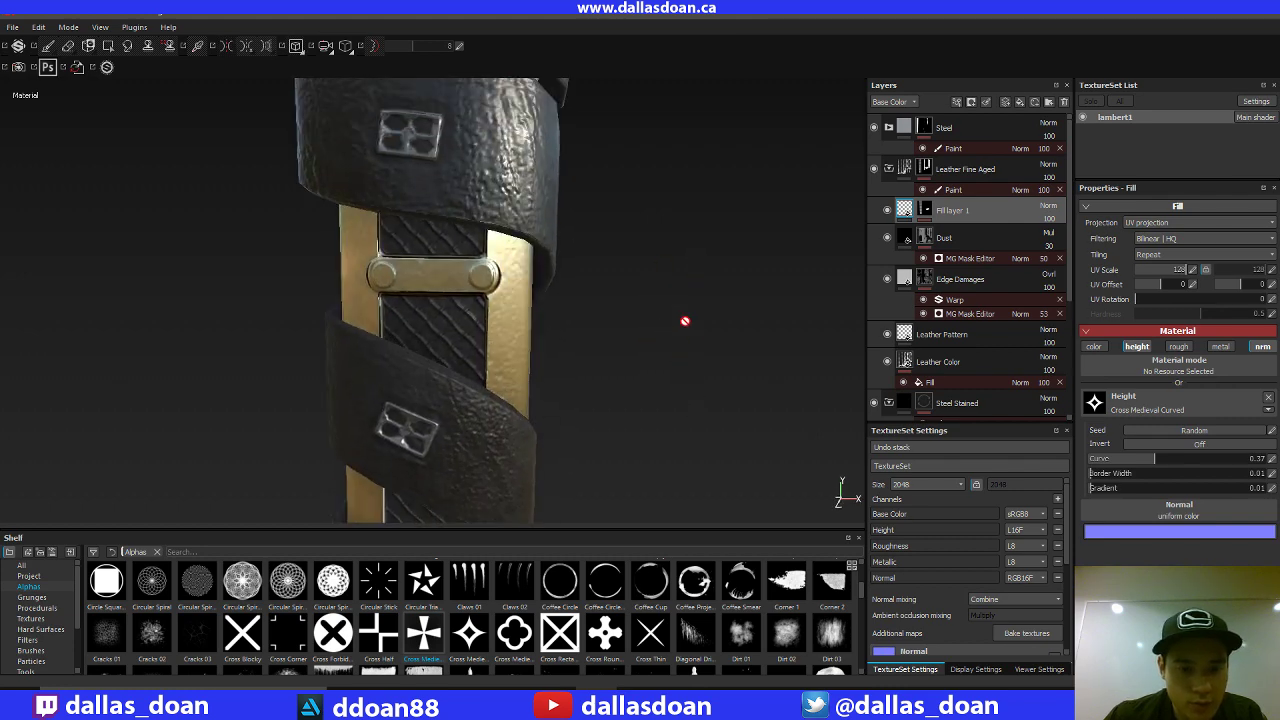
pyautogui.keyDown('alt'); pyautogui.moveTo(703, 272); pyautogui.dragTo(740, 400); pyautogui.keyUp('alt')
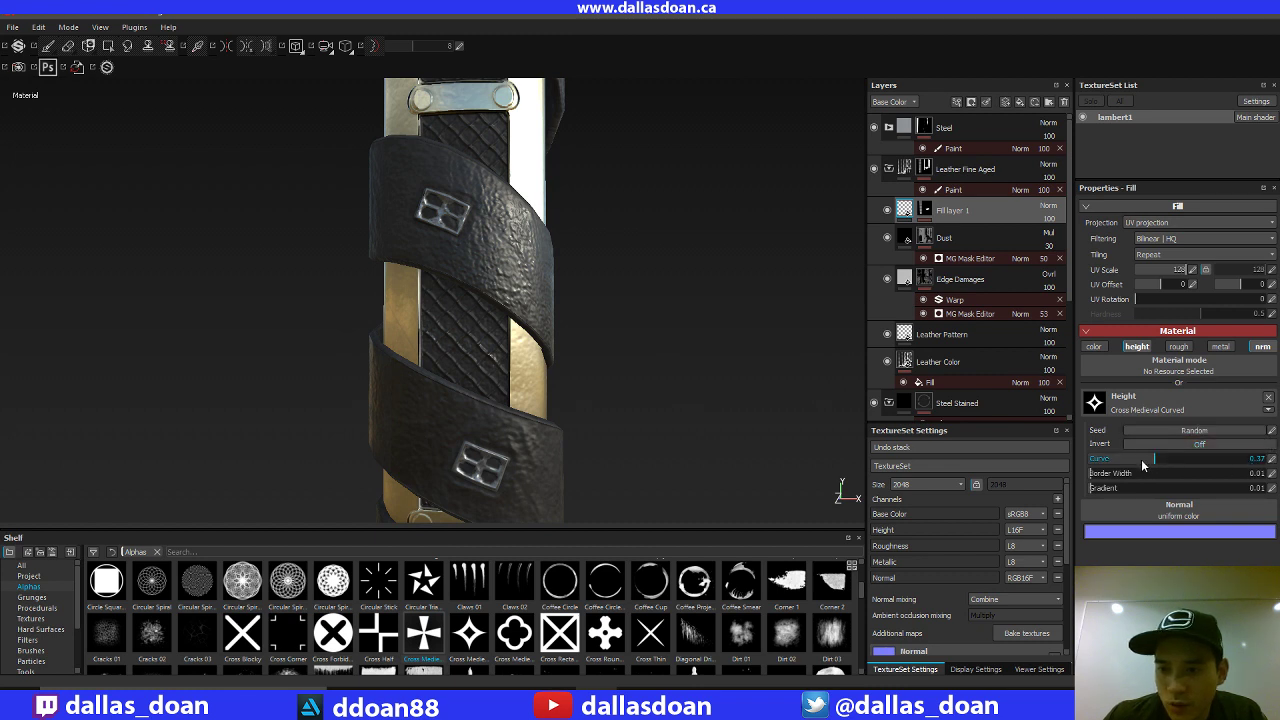
pyautogui.moveTo(1142, 465); pyautogui.dragTo(1122, 466)
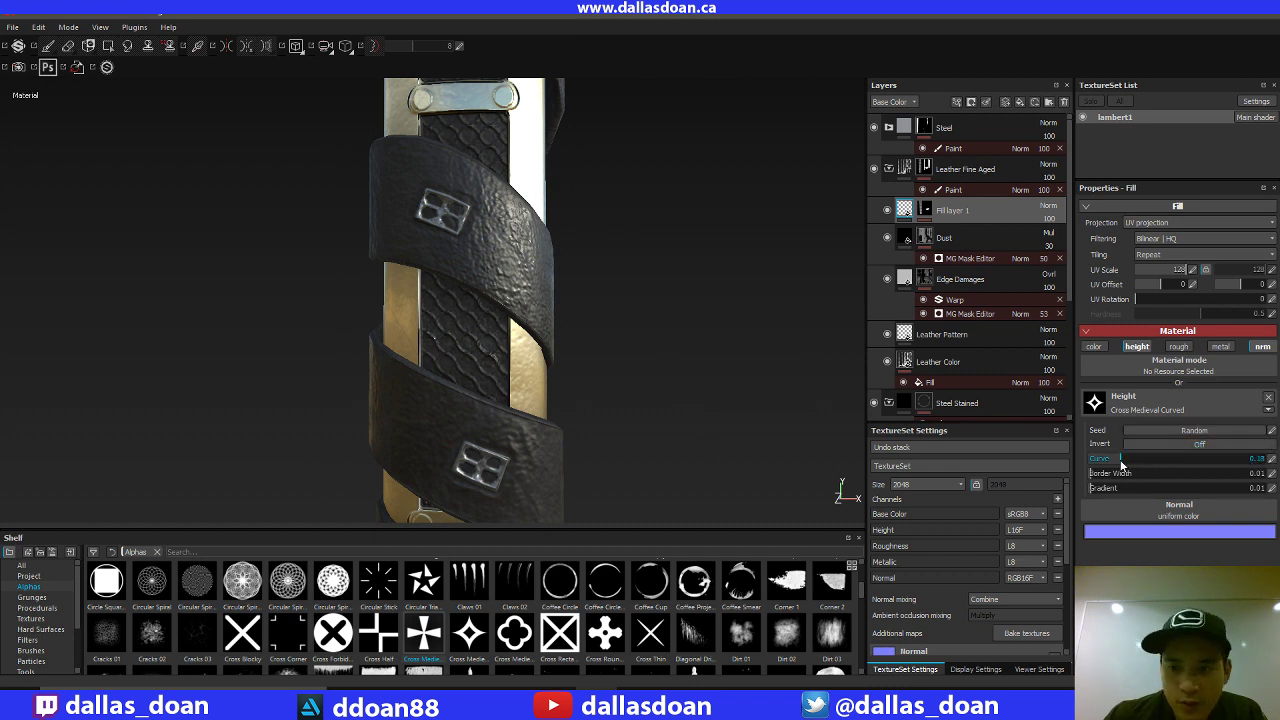
pyautogui.moveTo(1145, 465); pyautogui.dragTo(1182, 466)
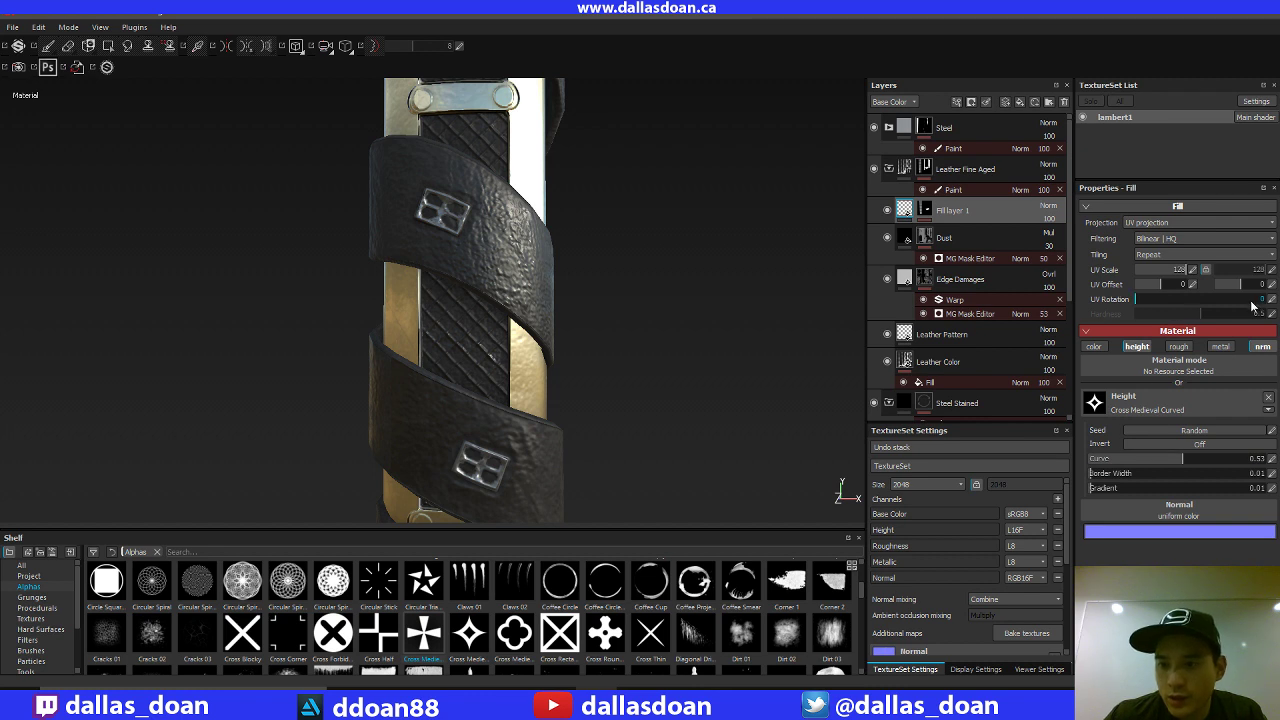
# Step: Set the UV rotation of Fill layer 1 to 135 and check the pattern's alignment along the sheath
pyautogui.moveTo(1153, 304); pyautogui.dragTo(1186, 304)
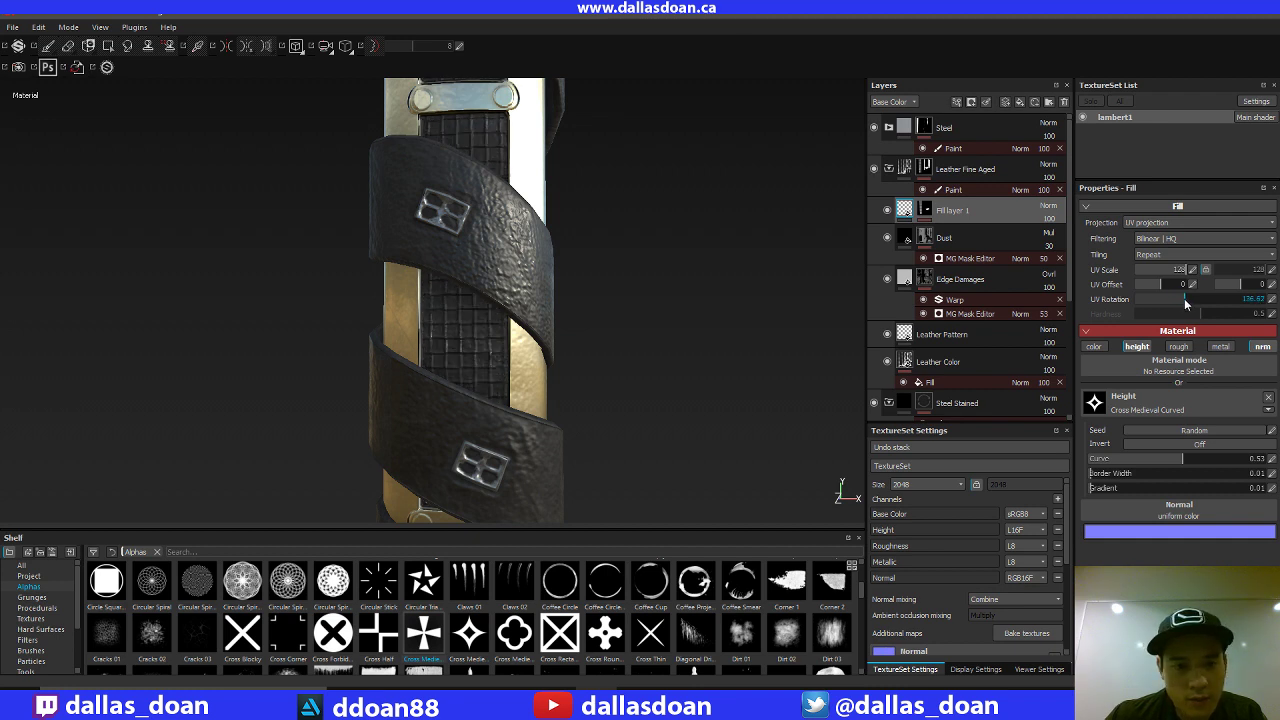
pyautogui.click(1272, 300)
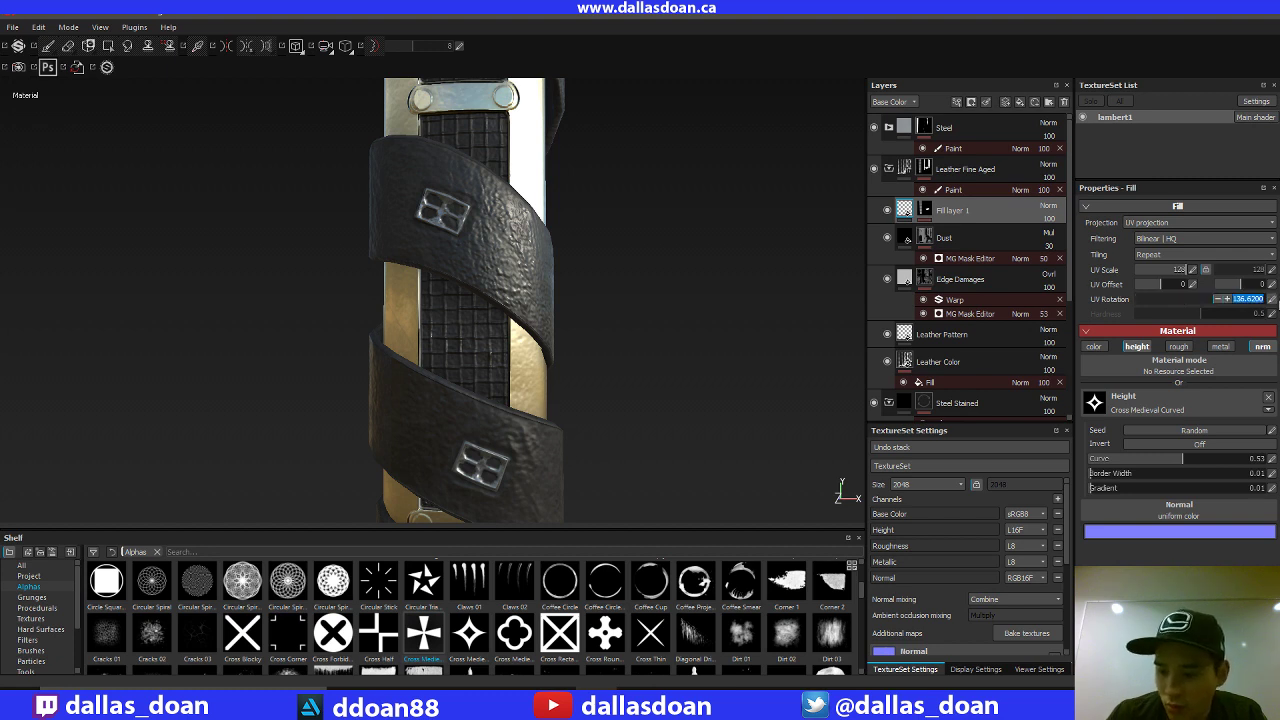
pyautogui.write('130')
pyautogui.press('Return')
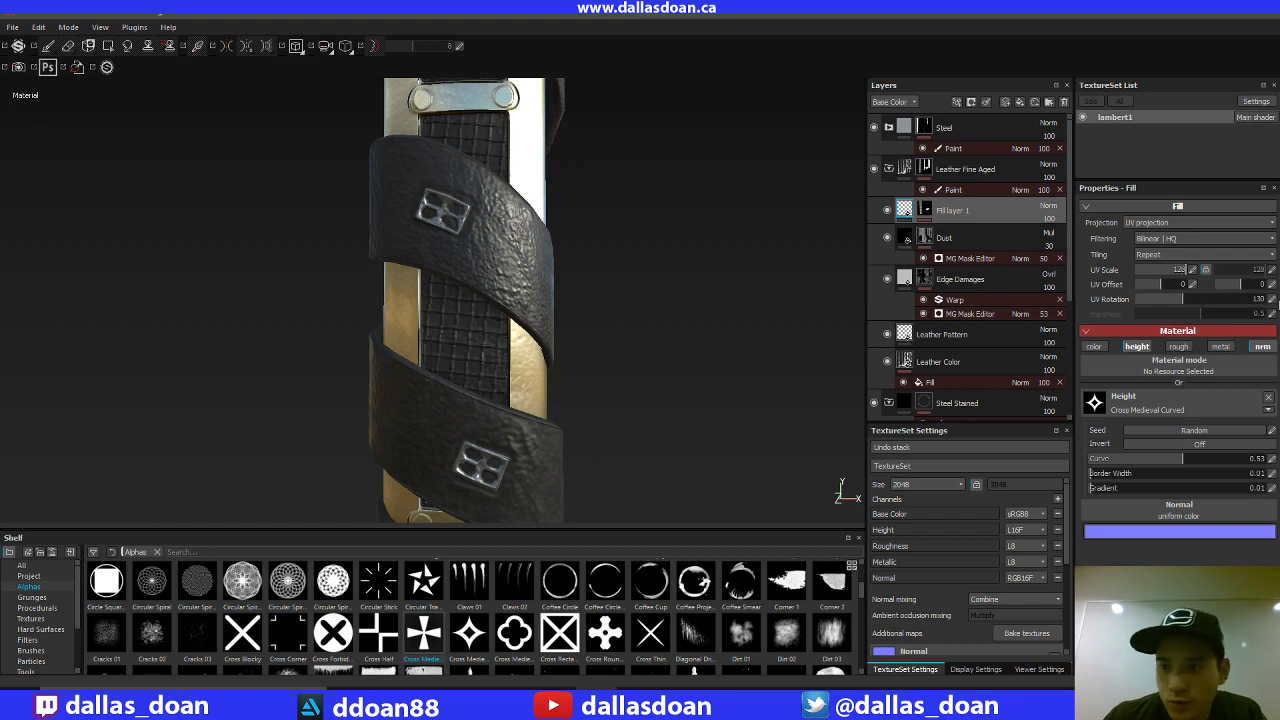
pyautogui.click(1276, 300)
pyautogui.write('13')
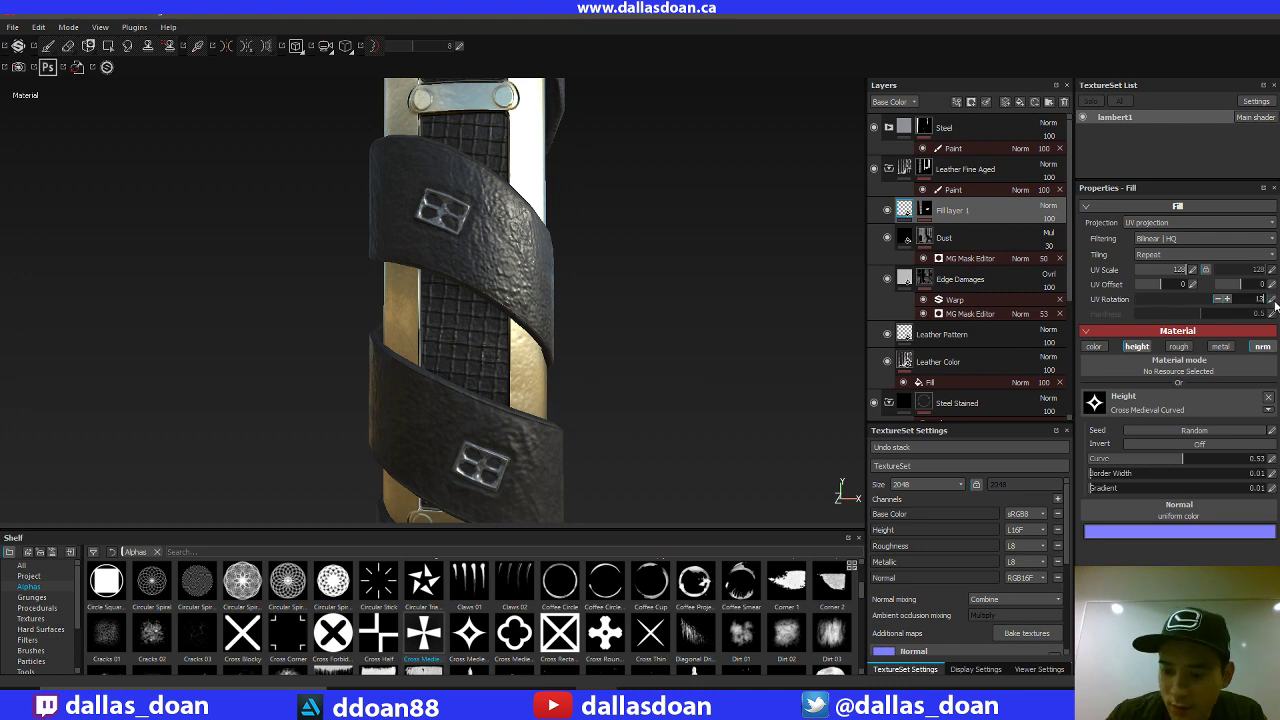
pyautogui.write('5')
pyautogui.press('Return')
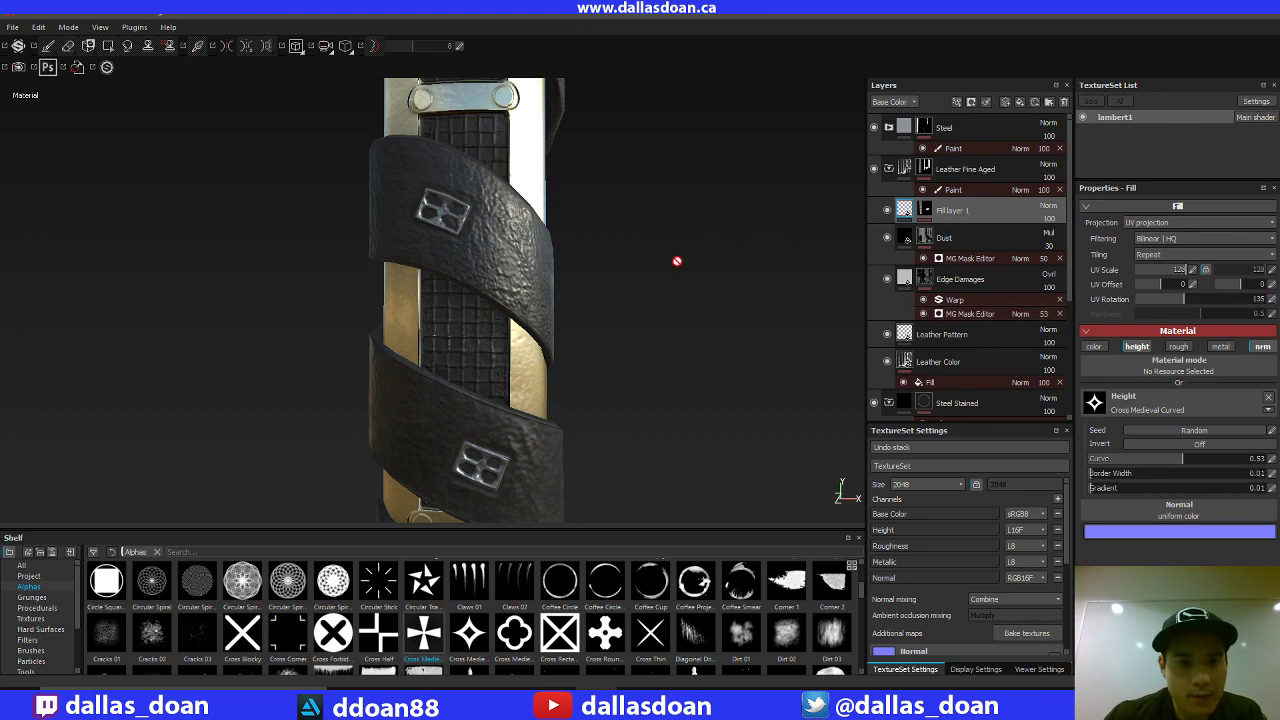
pyautogui.keyDown('alt'); pyautogui.moveTo(667, 302); pyautogui.dragTo(560, 317); pyautogui.keyUp('alt')
pyautogui.scroll(-5, 589, 343)
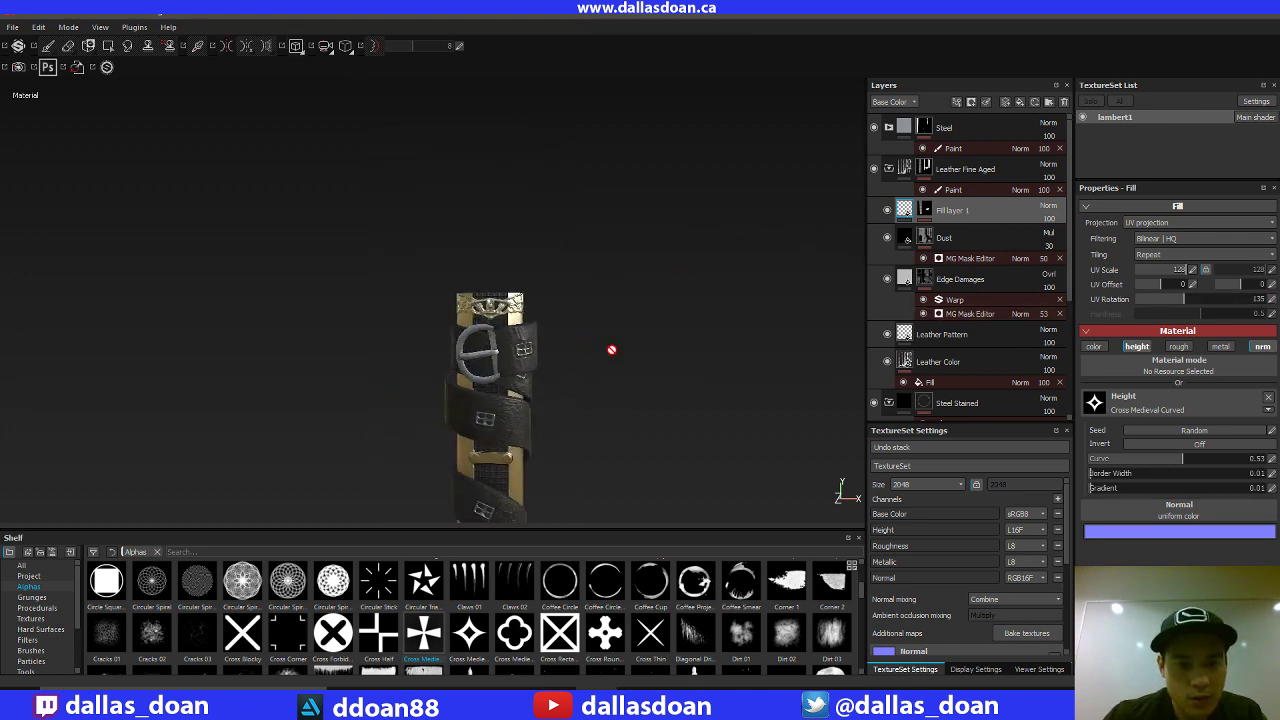
pyautogui.scroll(-2, 611, 350)
pyautogui.keyDown('alt'); pyautogui.moveTo(611, 350); pyautogui.dragTo(630, 381, button='middle'); pyautogui.keyUp('alt')
pyautogui.keyDown('alt'); pyautogui.moveTo(647, 457); pyautogui.dragTo(628, 380, button='middle'); pyautogui.keyUp('alt')
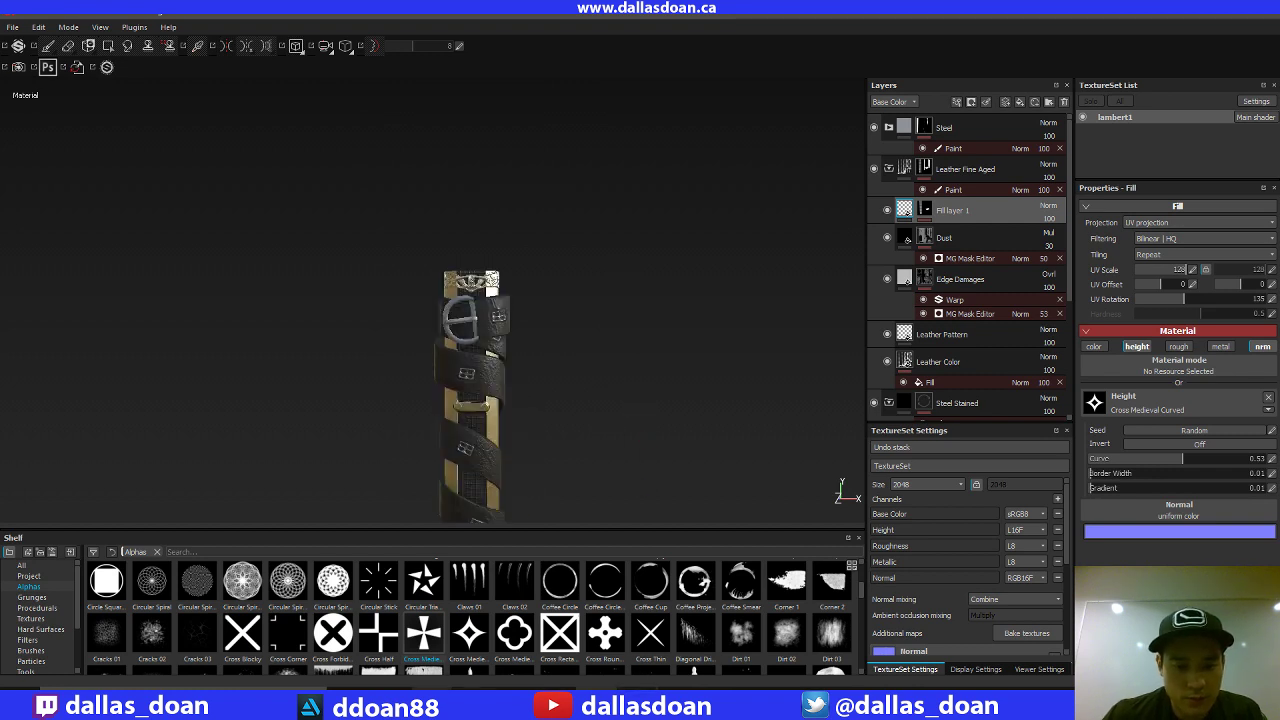
# Step: Compare the sheath's inner leather pattern with the scabbard reference photo
pyautogui.hotkey('alt', 'Tab')
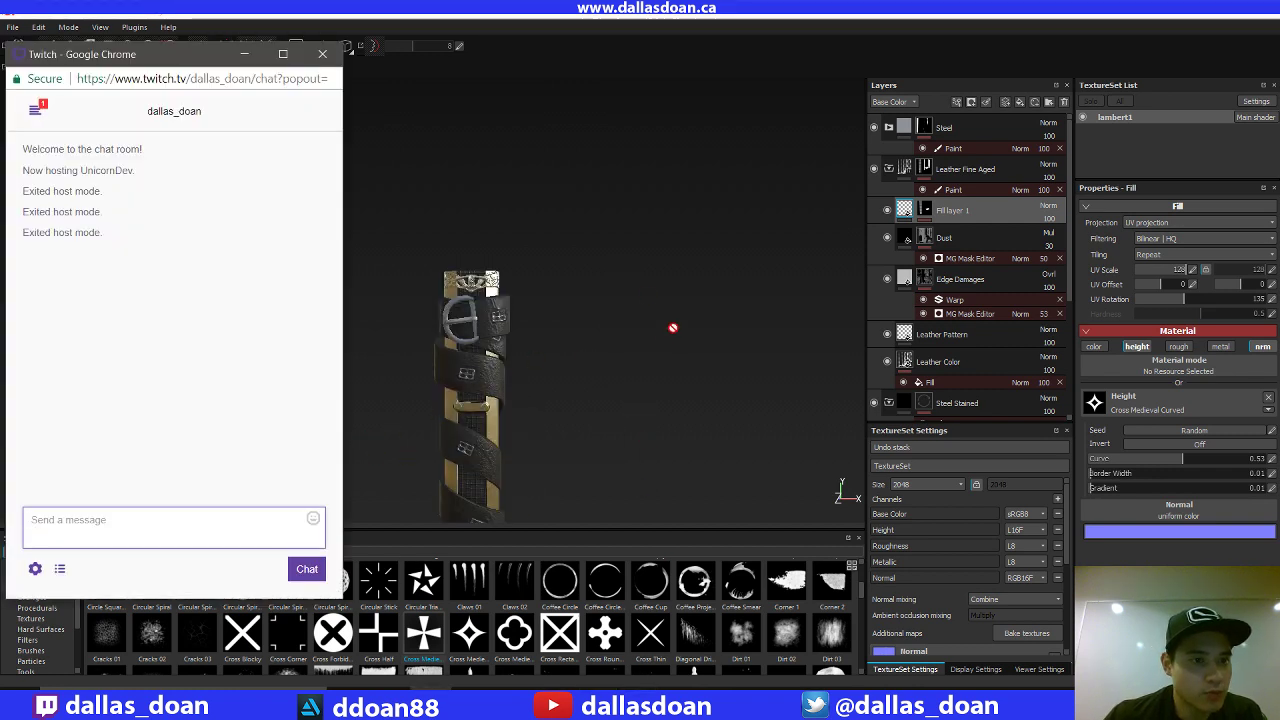
pyautogui.click(600, 431)
pyautogui.keyDown('alt'); pyautogui.moveTo(583, 397); pyautogui.dragTo(606, 250, button='middle'); pyautogui.keyUp('alt')
pyautogui.keyDown('alt'); pyautogui.moveTo(622, 434); pyautogui.dragTo(625, 322, button='middle'); pyautogui.keyUp('alt')
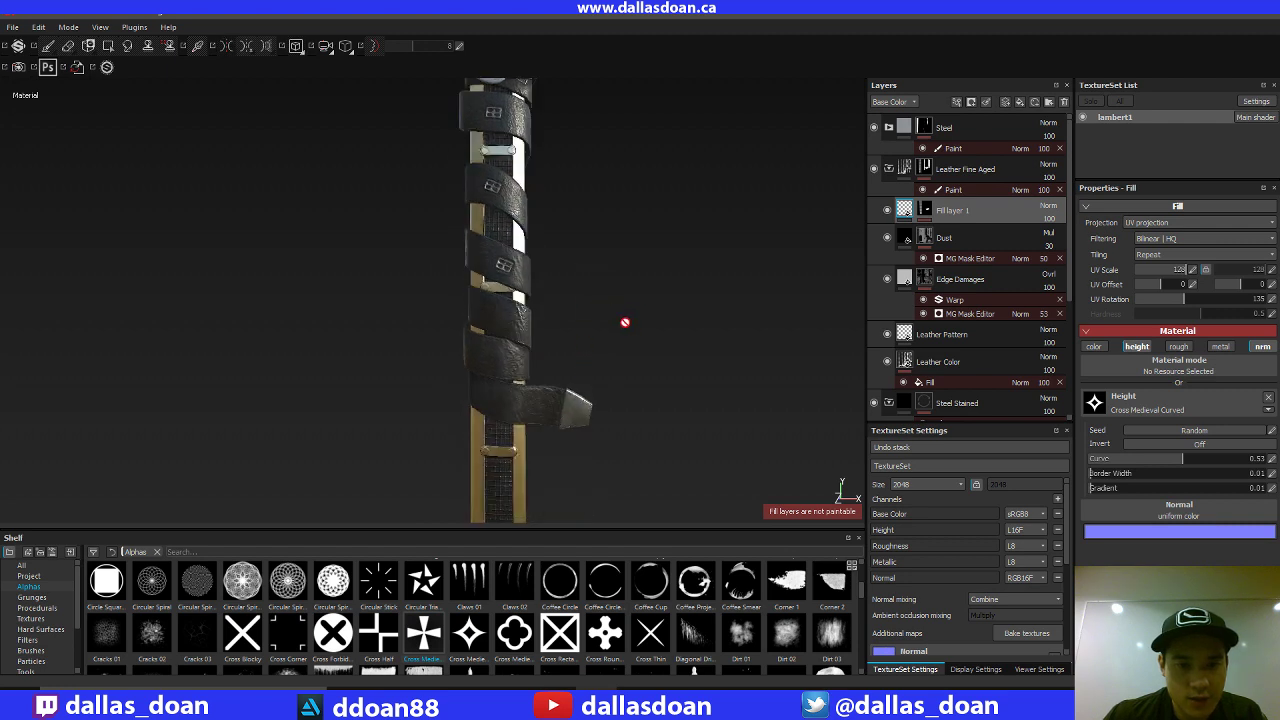
pyautogui.click(652, 688)
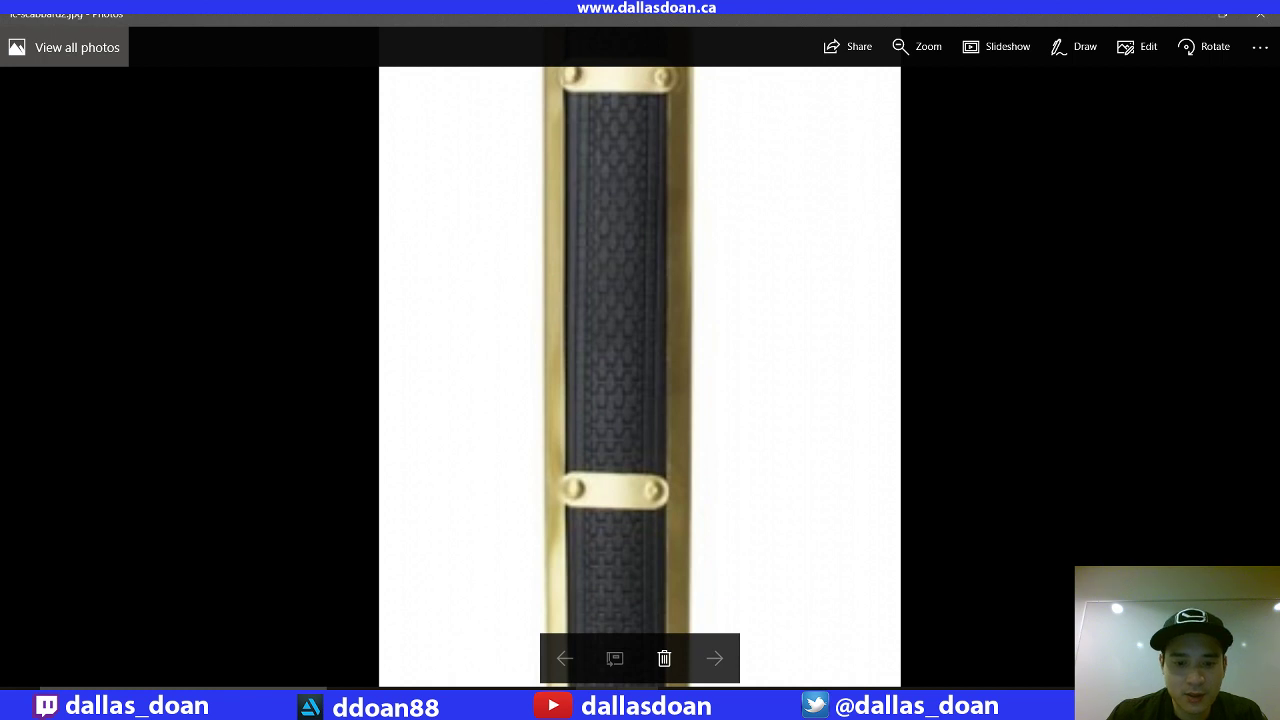
pyautogui.hotkey('alt', 'Tab')
pyautogui.keyDown('alt'); pyautogui.moveTo(666, 303); pyautogui.dragTo(666, 182, button='middle'); pyautogui.keyUp('alt')
pyautogui.moveTo(601, 308)
pyautogui.keyDown('alt'); pyautogui.mouseDown(button='right')
pyautogui.moveTo(664, 371)
pyautogui.moveTo(691, 426)
pyautogui.moveTo(903, 431)
pyautogui.mouseUp(button='right'); pyautogui.keyUp('alt')
pyautogui.keyDown('alt'); pyautogui.moveTo(603, 345); pyautogui.dragTo(651, 386, button='right'); pyautogui.keyUp('alt')
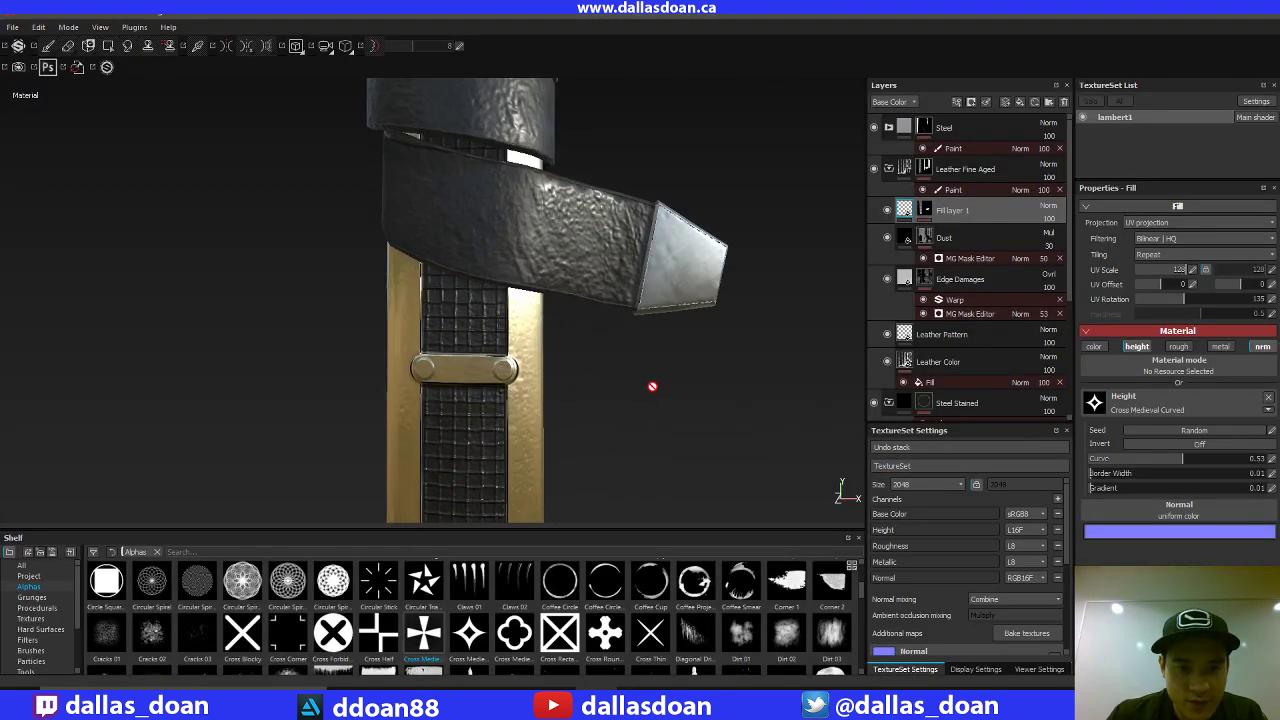
# Step: Try a UV rotation of 136 on Fill layer 1, then set it back to 135
pyautogui.click(1273, 303)
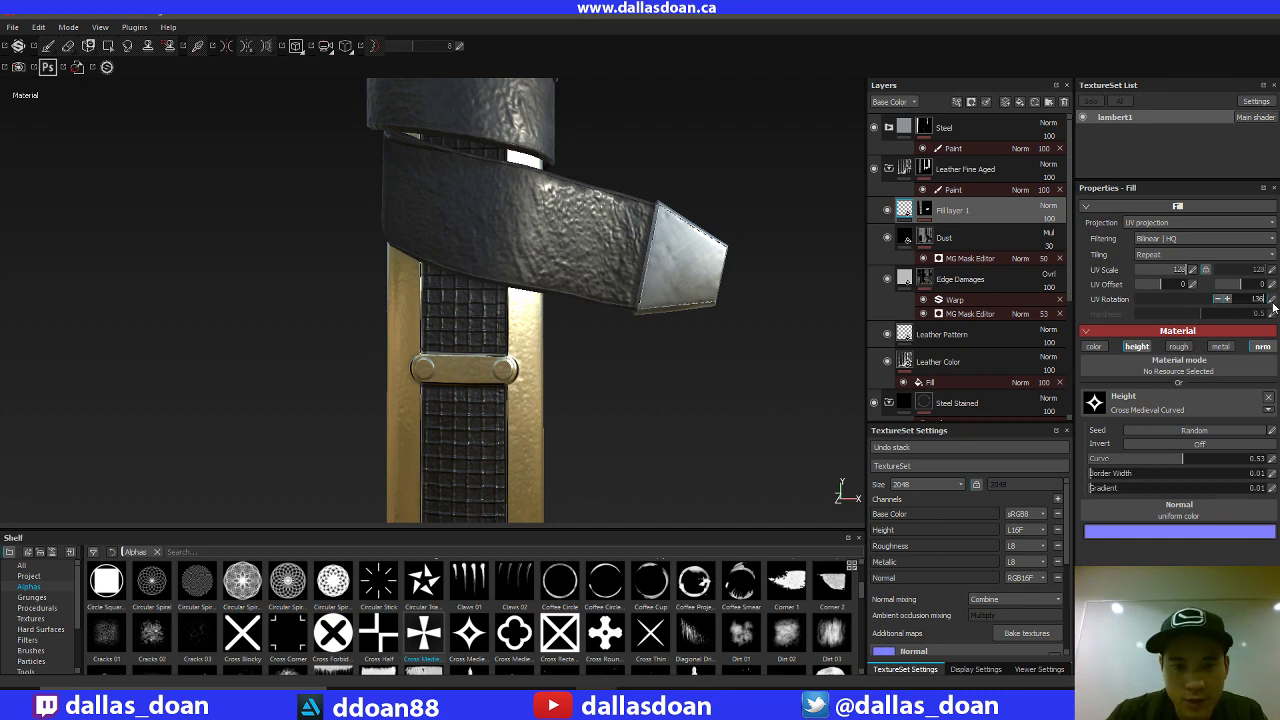
pyautogui.press('Return')
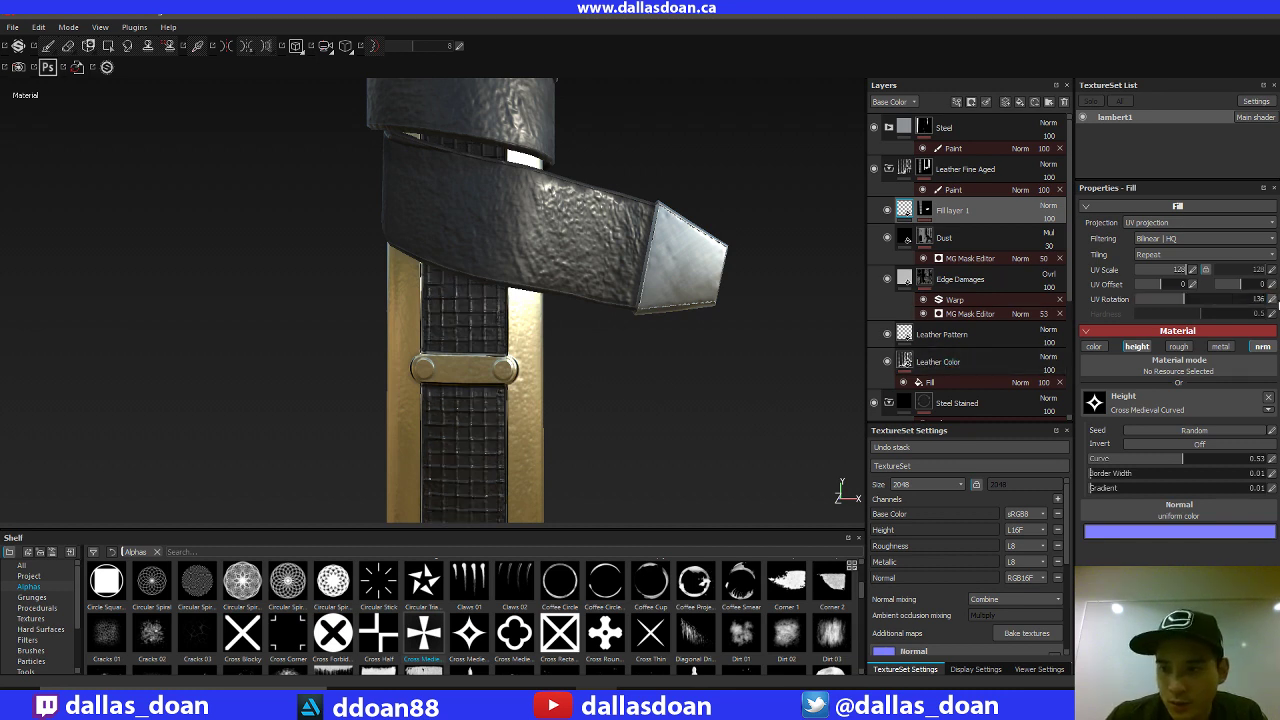
pyautogui.click(1272, 300)
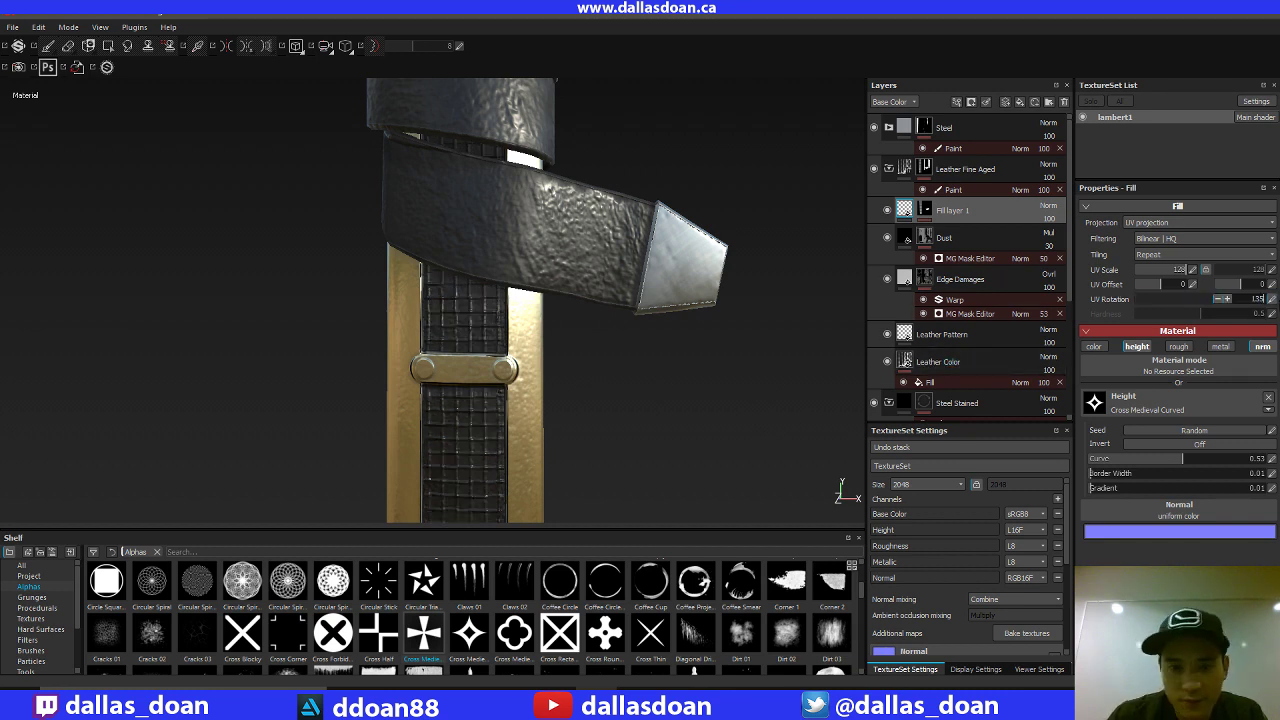
pyautogui.write('75')
pyautogui.press('Return')
# Step: Inspect the inner leather pattern up close and along the full length of the sheath
pyautogui.keyDown('alt'); pyautogui.moveTo(693, 334); pyautogui.dragTo(535, 351, button='right'); pyautogui.keyUp('alt')
pyautogui.keyDown('alt'); pyautogui.moveTo(535, 351); pyautogui.dragTo(606, 303); pyautogui.keyUp('alt')
pyautogui.scroll(10, 612, 360)
pyautogui.scroll(-10, 637, 403)
pyautogui.scroll(-5, 650, 365)
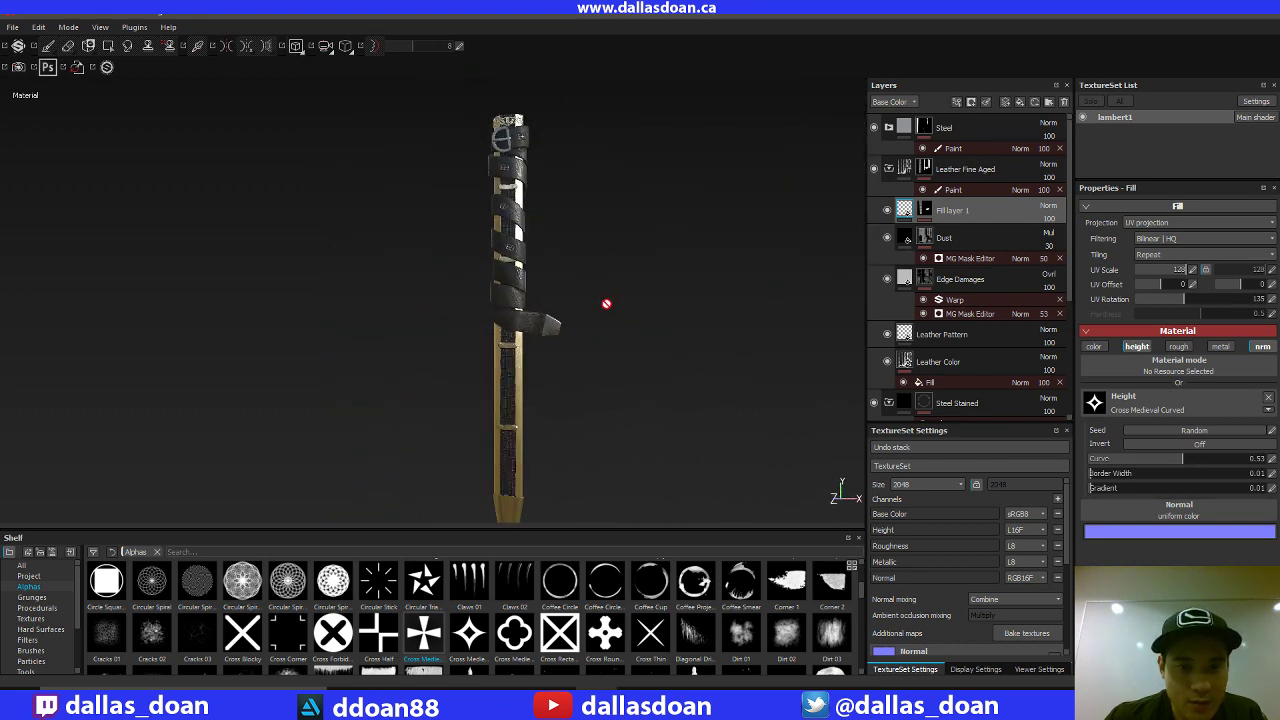
pyautogui.keyDown('alt'); pyautogui.moveTo(606, 303); pyautogui.dragTo(563, 325, button='middle'); pyautogui.keyUp('alt')
pyautogui.keyDown('alt'); pyautogui.moveTo(504, 279); pyautogui.dragTo(680, 389); pyautogui.keyUp('alt')
pyautogui.keyDown('alt'); pyautogui.moveTo(530, 300); pyautogui.dragTo(626, 363, button='middle'); pyautogui.keyUp('alt')
pyautogui.scroll(2, 626, 363)
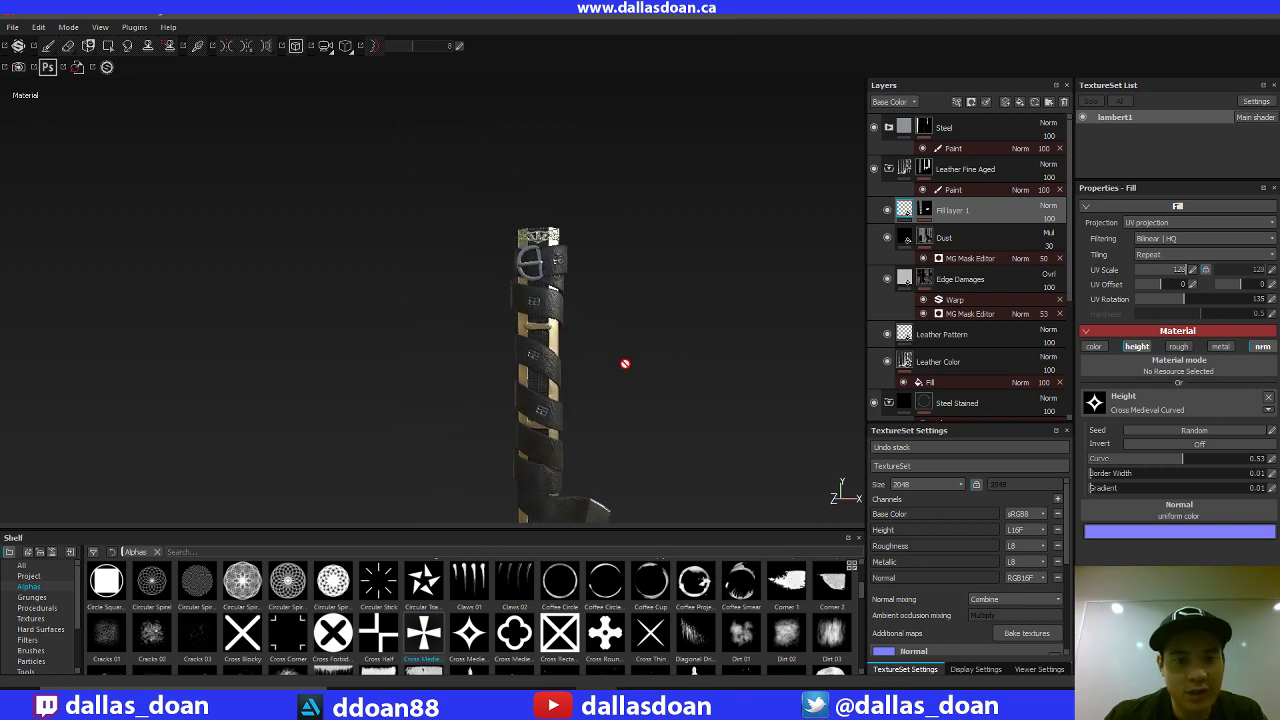
# Step: Rename Fill layer 1 to SheathPattern
pyautogui.keyDown('alt'); pyautogui.moveTo(626, 363); pyautogui.dragTo(694, 354); pyautogui.keyUp('alt')
pyautogui.keyDown('alt'); pyautogui.moveTo(694, 354); pyautogui.dragTo(619, 342, button='middle'); pyautogui.keyUp('alt')
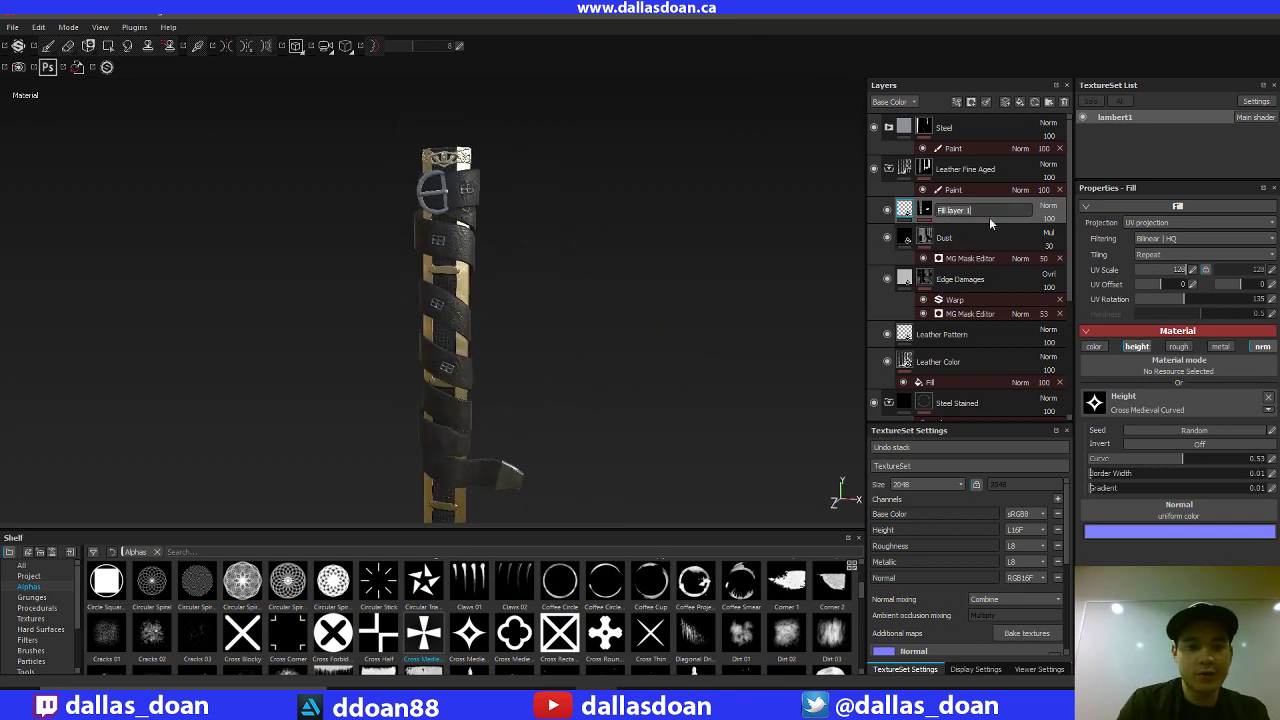
pyautogui.write('SheathP')
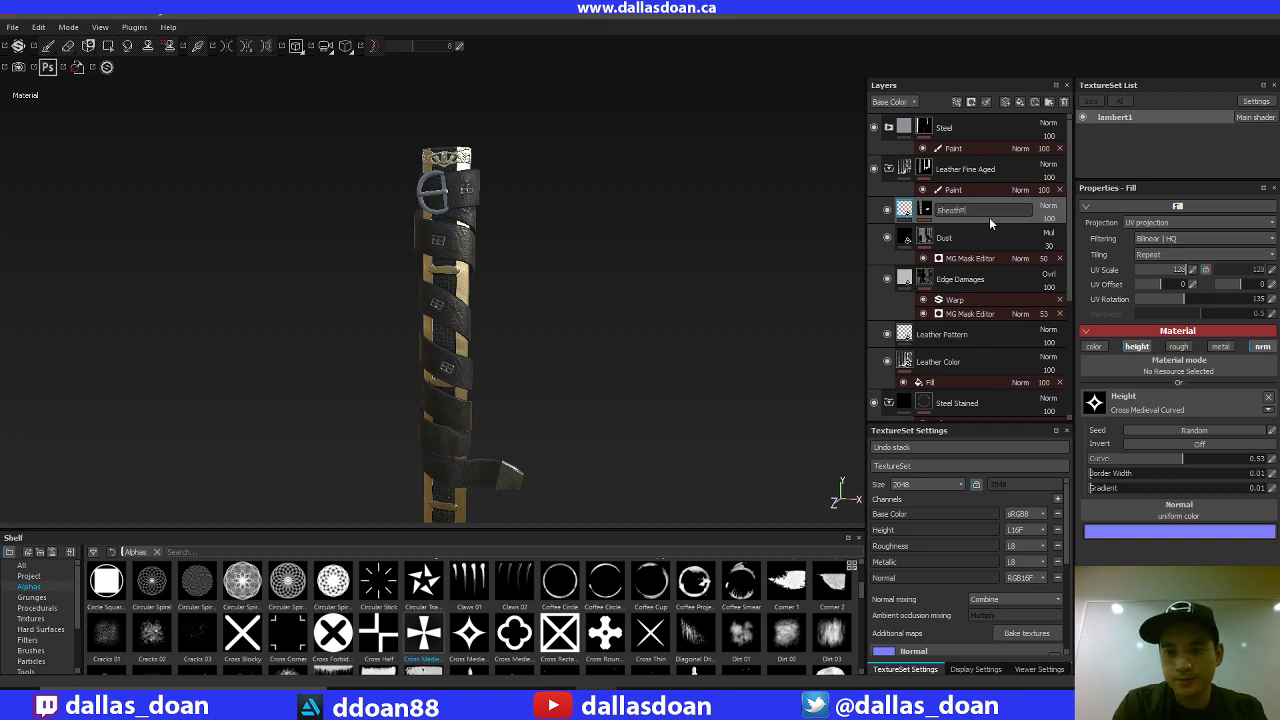
pyautogui.write('attern')
pyautogui.press('Return')
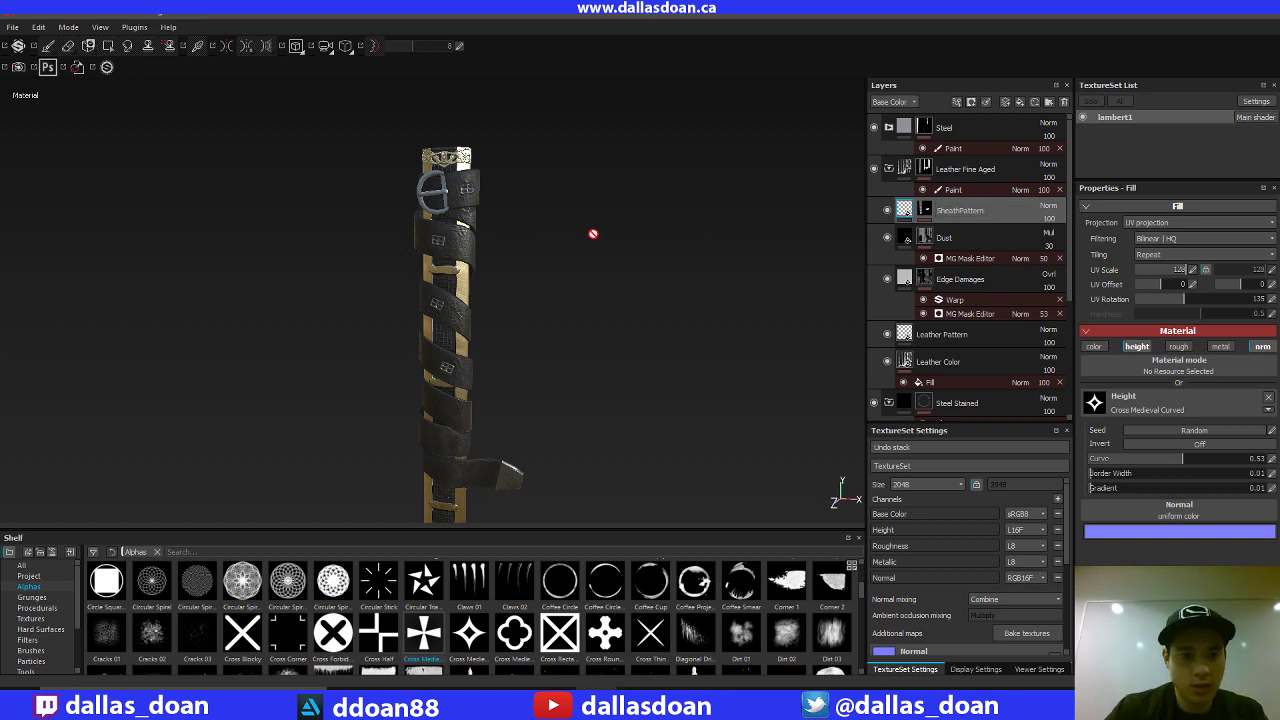
# Step: Select the Paint effect in the SheathPattern layer's mask
pyautogui.keyDown('alt'); pyautogui.moveTo(593, 234); pyautogui.dragTo(623, 226, button='middle'); pyautogui.keyUp('alt')
pyautogui.keyDown('alt'); pyautogui.moveTo(623, 226); pyautogui.dragTo(694, 294, button='right'); pyautogui.keyUp('alt')
pyautogui.keyDown('alt'); pyautogui.moveTo(640, 283); pyautogui.dragTo(629, 249, button='middle'); pyautogui.keyUp('alt')
pyautogui.keyDown('alt'); pyautogui.moveTo(629, 249); pyautogui.dragTo(610, 278, button='right'); pyautogui.keyUp('alt')
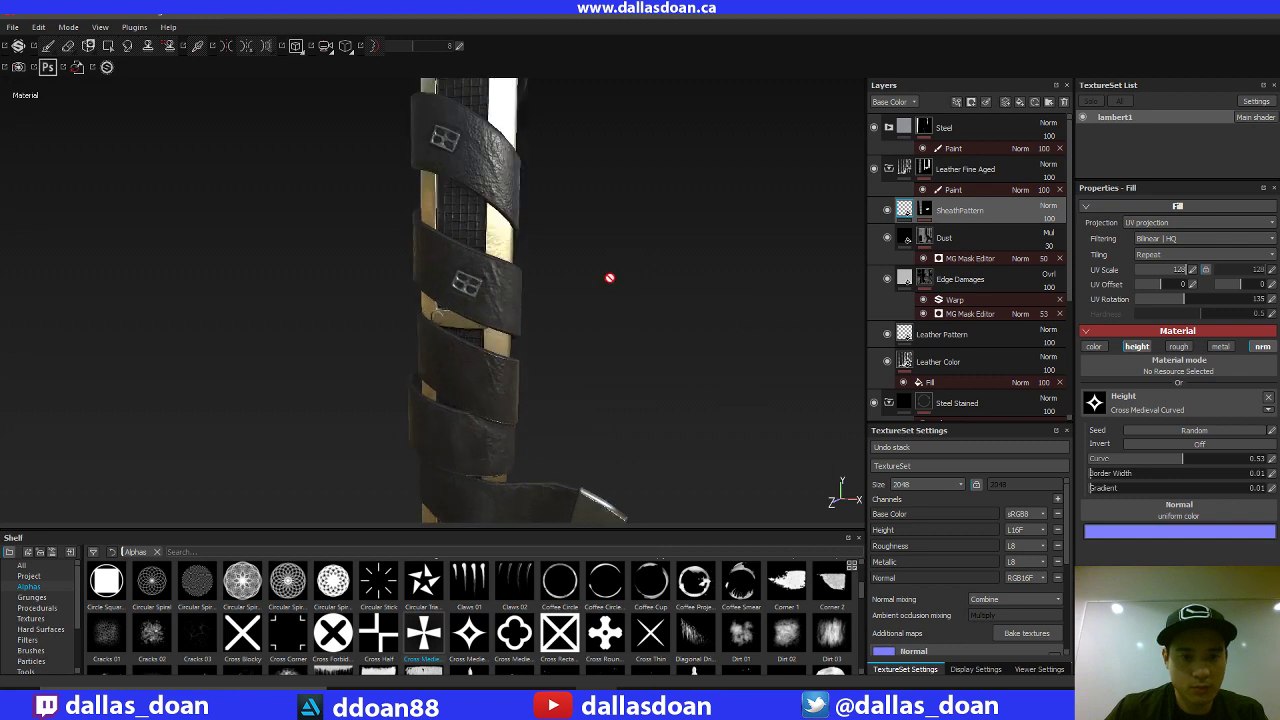
pyautogui.keyDown('alt'); pyautogui.moveTo(610, 278); pyautogui.dragTo(341, 134); pyautogui.keyUp('alt')
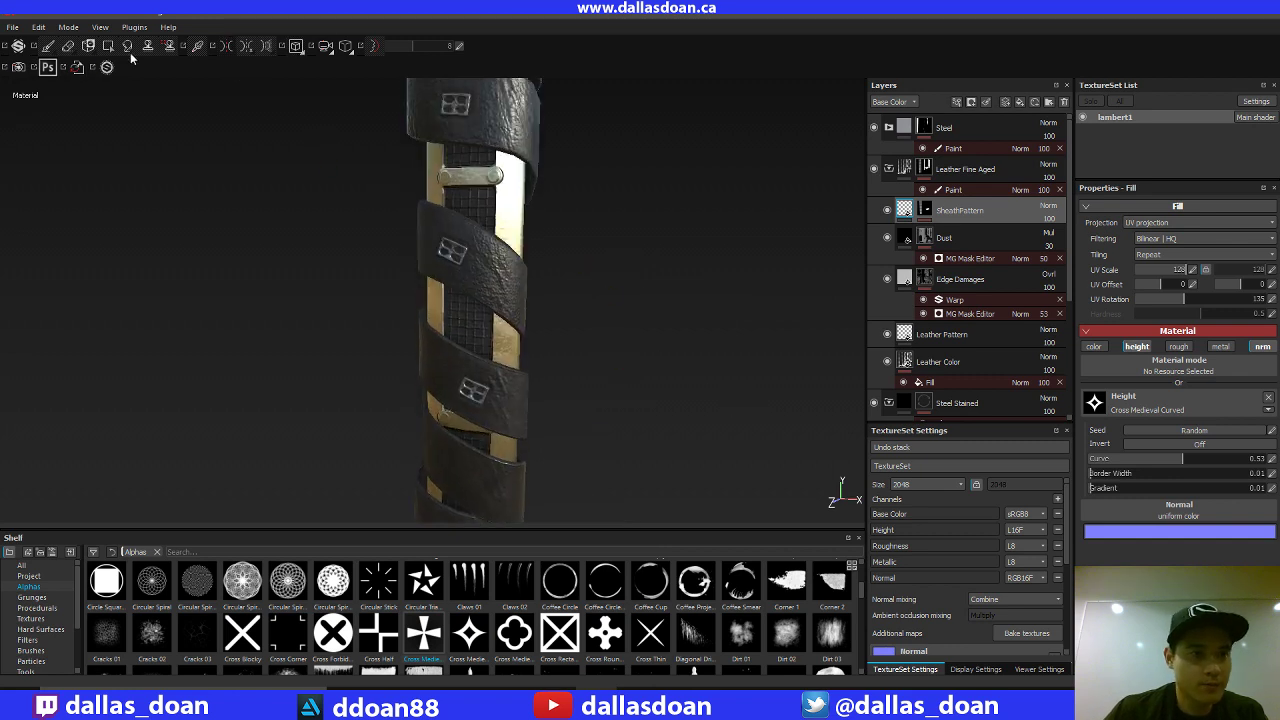
pyautogui.keyDown('alt'); pyautogui.moveTo(581, 226); pyautogui.dragTo(547, 243, button='middle'); pyautogui.keyUp('alt')
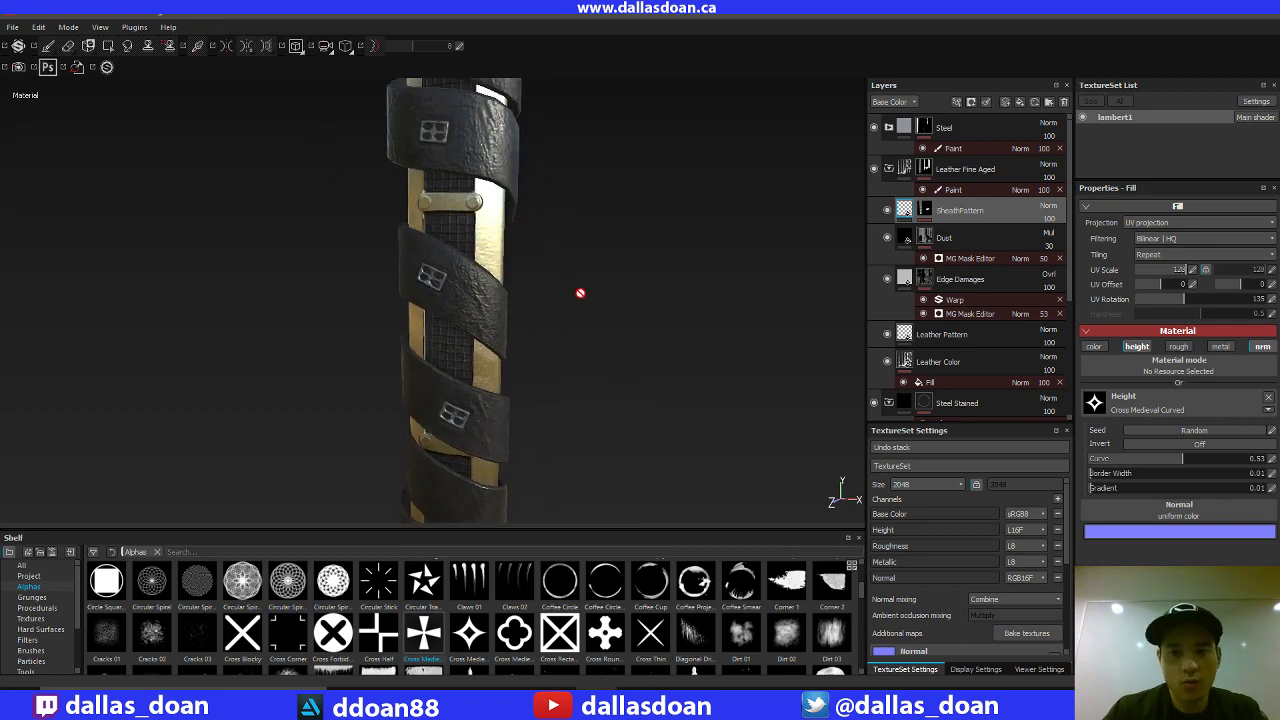
pyautogui.keyDown('alt'); pyautogui.moveTo(580, 293); pyautogui.dragTo(615, 322, button='middle'); pyautogui.keyUp('alt')
pyautogui.click(925, 219)
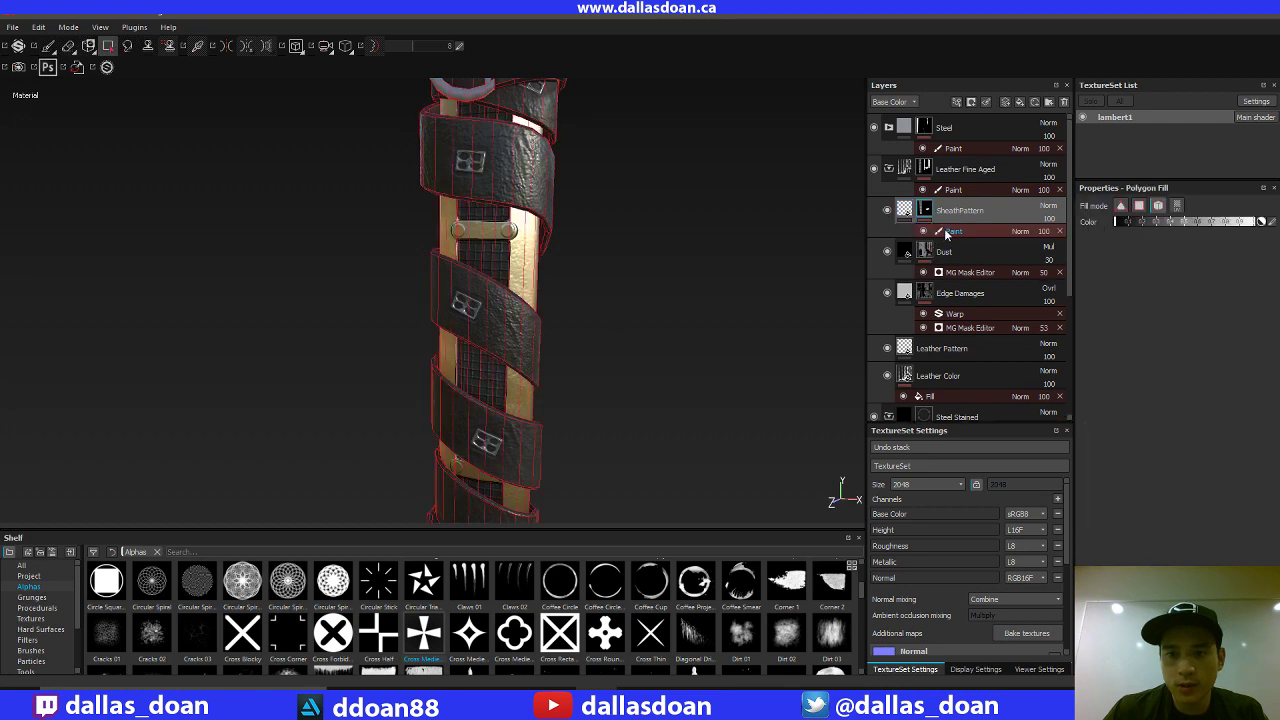
pyautogui.click(950, 231)
# Step: Examine the pattern against the mesh faces from the upper straps down to the sheath's tip
pyautogui.keyDown('alt'); pyautogui.moveTo(673, 243); pyautogui.dragTo(669, 257, button='middle'); pyautogui.keyUp('alt')
pyautogui.keyDown('alt'); pyautogui.moveTo(669, 257); pyautogui.dragTo(638, 275, button='right'); pyautogui.keyUp('alt')
pyautogui.moveTo(638, 275)
pyautogui.keyDown('alt'); pyautogui.mouseDown()
pyautogui.moveTo(672, 283)
pyautogui.moveTo(671, 246)
pyautogui.moveTo(671, 334)
pyautogui.moveTo(606, 294)
pyautogui.mouseUp(); pyautogui.keyUp('alt')
pyautogui.keyDown('alt'); pyautogui.moveTo(681, 287); pyautogui.dragTo(666, 391, button='right'); pyautogui.keyUp('alt')
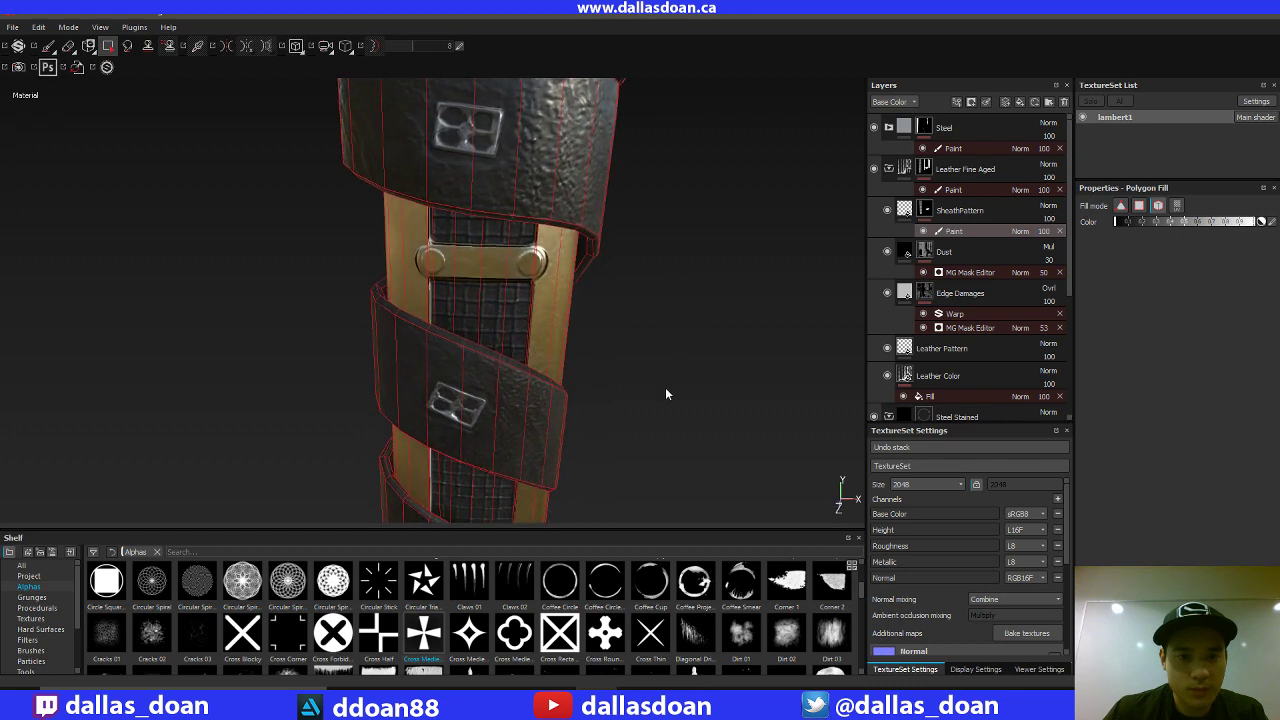
pyautogui.keyDown('alt'); pyautogui.moveTo(666, 391); pyautogui.dragTo(632, 277); pyautogui.keyUp('alt')
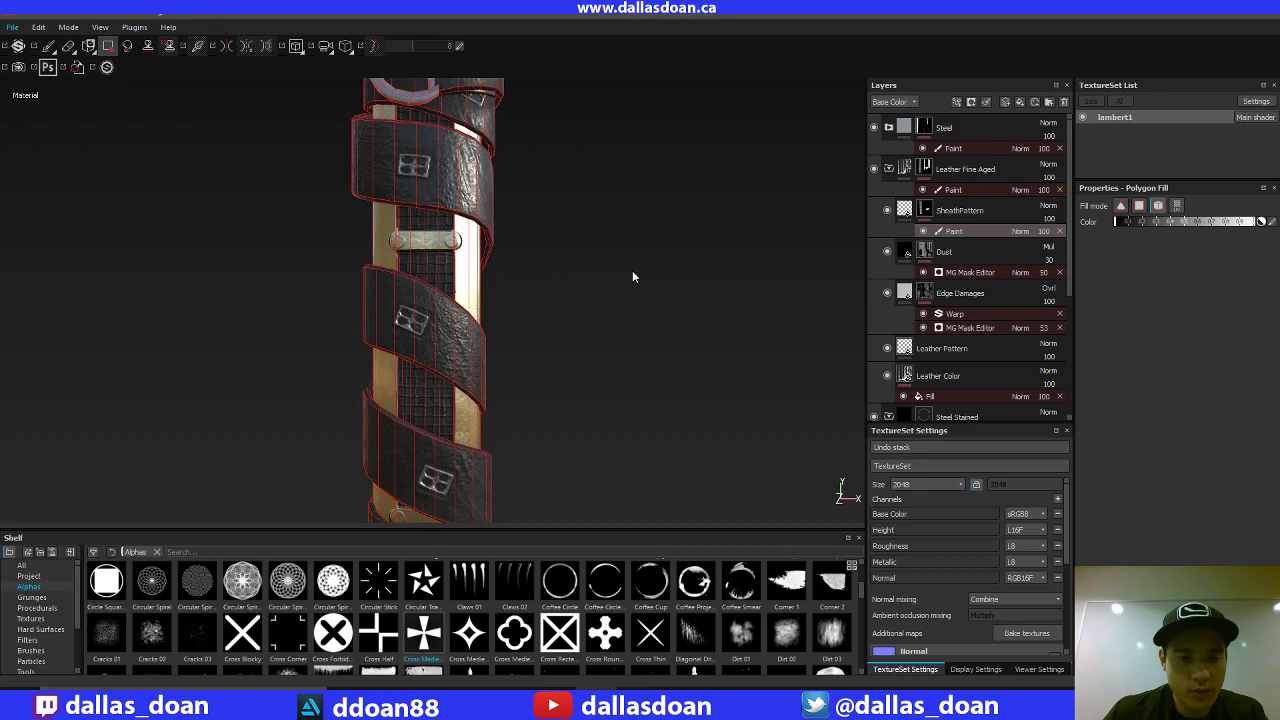
pyautogui.keyDown('alt'); pyautogui.moveTo(632, 277); pyautogui.dragTo(660, 328, button='middle'); pyautogui.keyUp('alt')
pyautogui.keyDown('alt'); pyautogui.moveTo(660, 328); pyautogui.dragTo(744, 374, button='right'); pyautogui.keyUp('alt')
pyautogui.keyDown('alt'); pyautogui.moveTo(744, 374); pyautogui.dragTo(713, 405, button='middle'); pyautogui.keyUp('alt')
pyautogui.keyDown('alt'); pyautogui.moveTo(693, 255); pyautogui.dragTo(689, 349, button='middle'); pyautogui.keyUp('alt')
pyautogui.keyDown('alt'); pyautogui.moveTo(689, 349); pyautogui.dragTo(696, 360, button='right'); pyautogui.keyUp('alt')
pyautogui.keyDown('alt'); pyautogui.moveTo(696, 360); pyautogui.dragTo(712, 382); pyautogui.keyUp('alt')
pyautogui.keyDown('alt'); pyautogui.moveTo(712, 382); pyautogui.dragTo(686, 357, button='right'); pyautogui.keyUp('alt')
pyautogui.keyDown('alt'); pyautogui.moveTo(686, 357); pyautogui.dragTo(678, 240, button='middle'); pyautogui.keyUp('alt')
pyautogui.keyDown('alt'); pyautogui.moveTo(686, 383); pyautogui.dragTo(652, 270, button='right'); pyautogui.keyUp('alt')
pyautogui.keyDown('alt'); pyautogui.moveTo(652, 270); pyautogui.dragTo(668, 386, button='middle'); pyautogui.keyUp('alt')
pyautogui.keyDown('alt'); pyautogui.moveTo(668, 391); pyautogui.dragTo(474, 282); pyautogui.keyUp('alt')
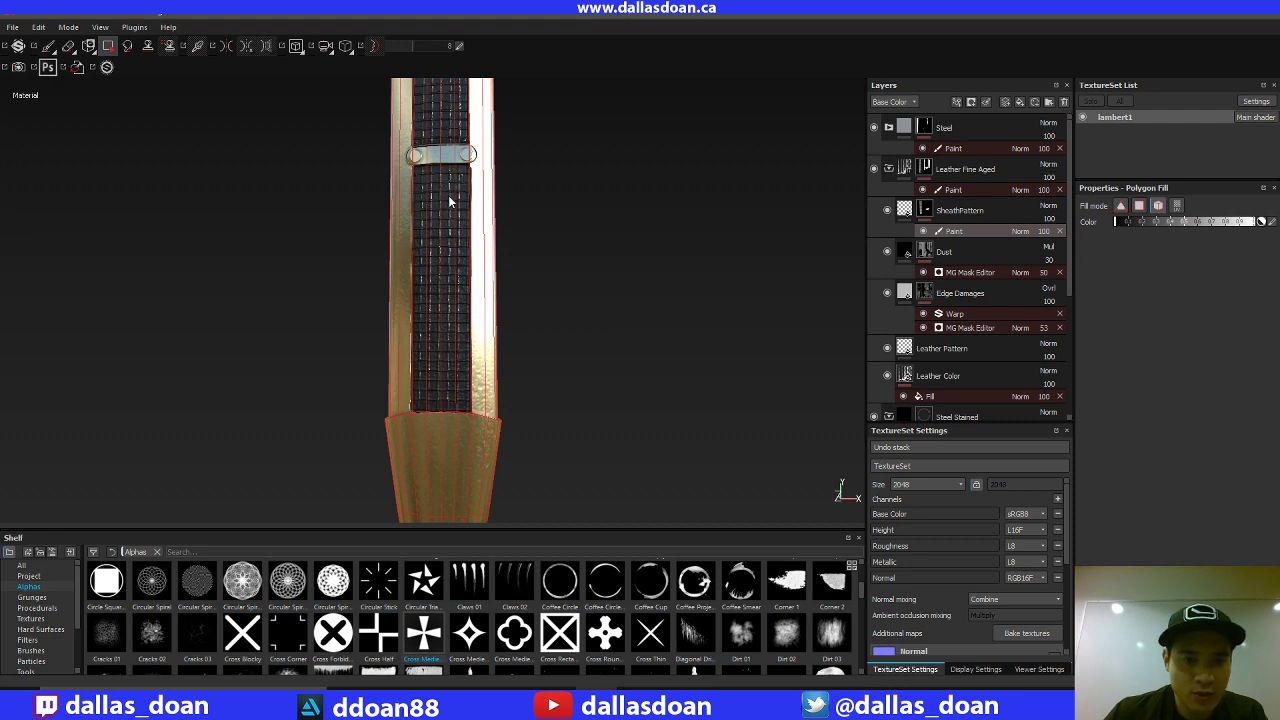
# Step: Check the mesh around the wrapped straps and loose strap end, and switch to the Paint tool
pyautogui.keyDown('alt'); pyautogui.moveTo(457, 140); pyautogui.dragTo(433, 368, button='middle'); pyautogui.keyUp('alt')
pyautogui.keyDown('alt'); pyautogui.moveTo(431, 163); pyautogui.dragTo(446, 300, button='middle'); pyautogui.keyUp('alt')
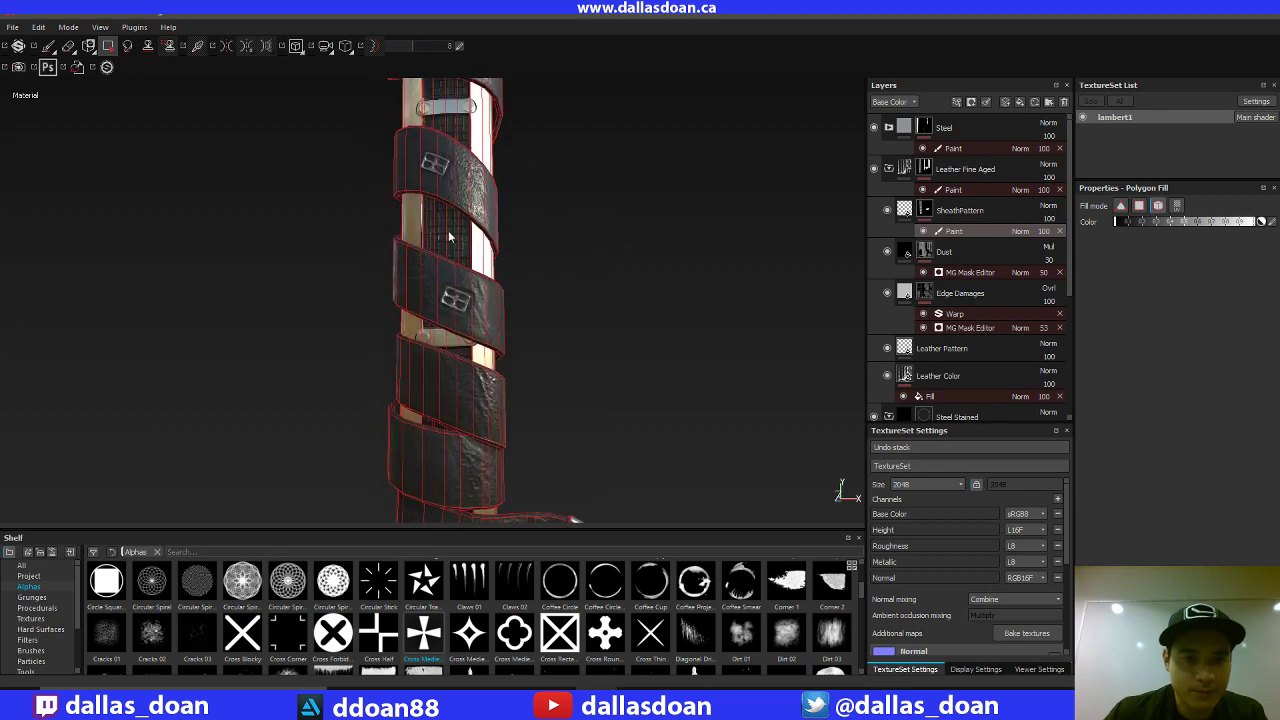
pyautogui.moveTo(449, 236)
pyautogui.keyDown('alt'); pyautogui.mouseDown()
pyautogui.moveTo(456, 287)
pyautogui.moveTo(455, 247)
pyautogui.mouseUp(); pyautogui.keyUp('alt')
pyautogui.moveTo(530, 387)
pyautogui.keyDown('alt'); pyautogui.mouseDown()
pyautogui.moveTo(586, 237)
pyautogui.moveTo(574, 313)
pyautogui.moveTo(551, 249)
pyautogui.moveTo(481, 341)
pyautogui.moveTo(544, 271)
pyautogui.moveTo(491, 360)
pyautogui.moveTo(509, 391)
pyautogui.mouseUp(); pyautogui.keyUp('alt')
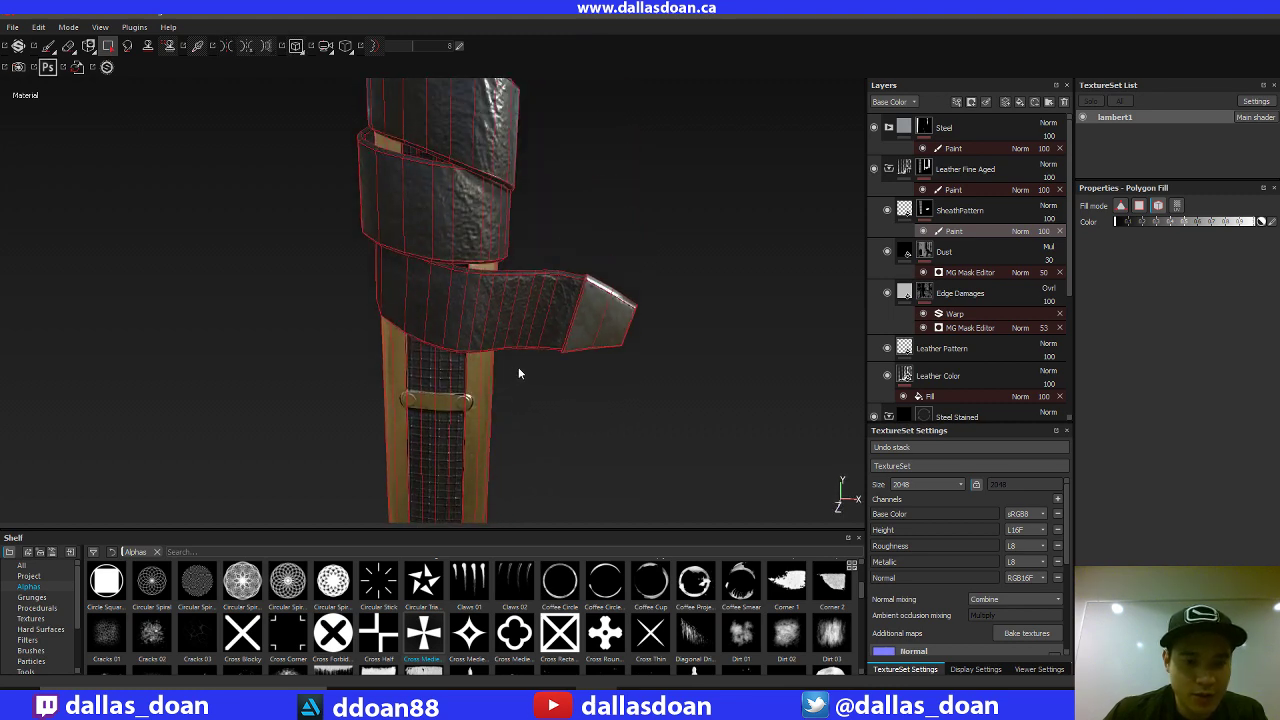
pyautogui.keyDown('alt'); pyautogui.moveTo(519, 285); pyautogui.dragTo(806, 268); pyautogui.keyUp('alt')
pyautogui.keyDown('alt'); pyautogui.moveTo(680, 318); pyautogui.dragTo(644, 302); pyautogui.keyUp('alt')
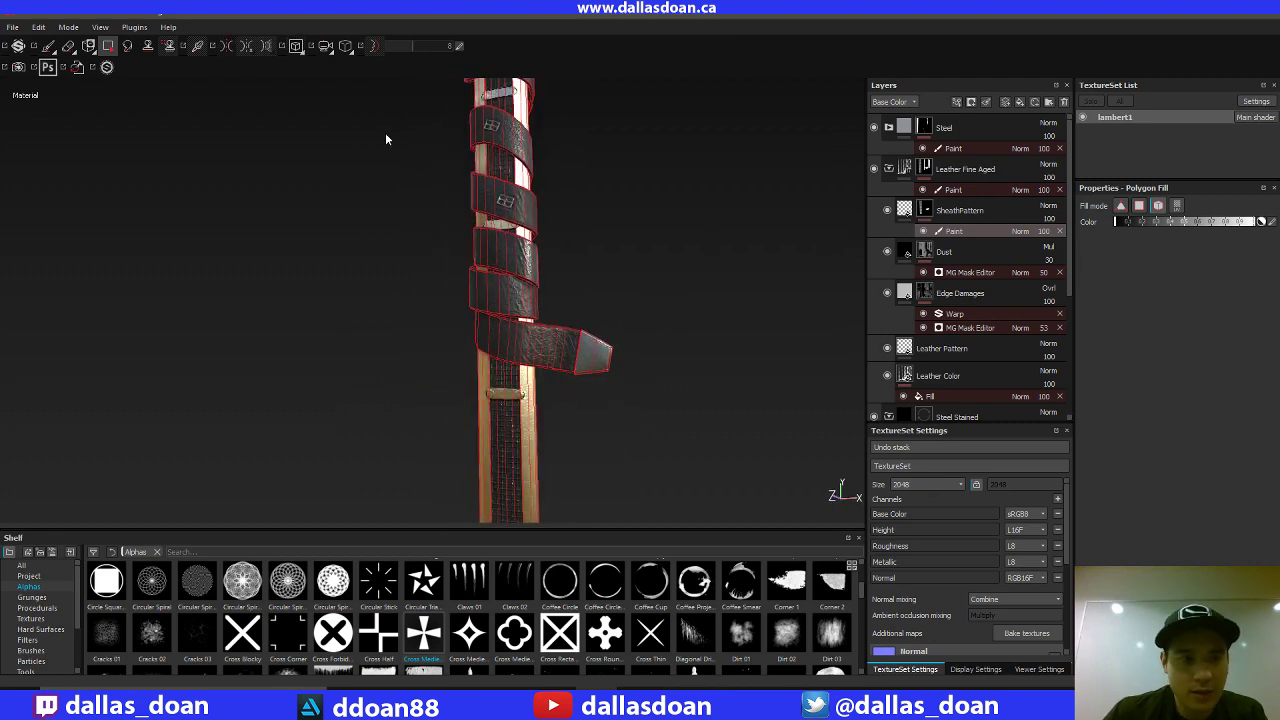
pyautogui.click(48, 46)
# Step: Inspect the wrapped leather straps and the exposed inner leather between them from several angles without the mesh overlay
pyautogui.moveTo(763, 200)
pyautogui.keyDown('alt'); pyautogui.mouseDown()
pyautogui.moveTo(597, 226)
pyautogui.moveTo(580, 232)
pyautogui.moveTo(606, 234)
pyautogui.moveTo(552, 247)
pyautogui.moveTo(577, 240)
pyautogui.moveTo(583, 294)
pyautogui.moveTo(596, 299)
pyautogui.mouseUp(); pyautogui.keyUp('alt')
pyautogui.keyDown('alt'); pyautogui.moveTo(596, 299); pyautogui.dragTo(560, 300, button='middle'); pyautogui.keyUp('alt')
pyautogui.keyDown('alt'); pyautogui.moveTo(614, 334); pyautogui.dragTo(860, 343, button='right'); pyautogui.keyUp('alt')
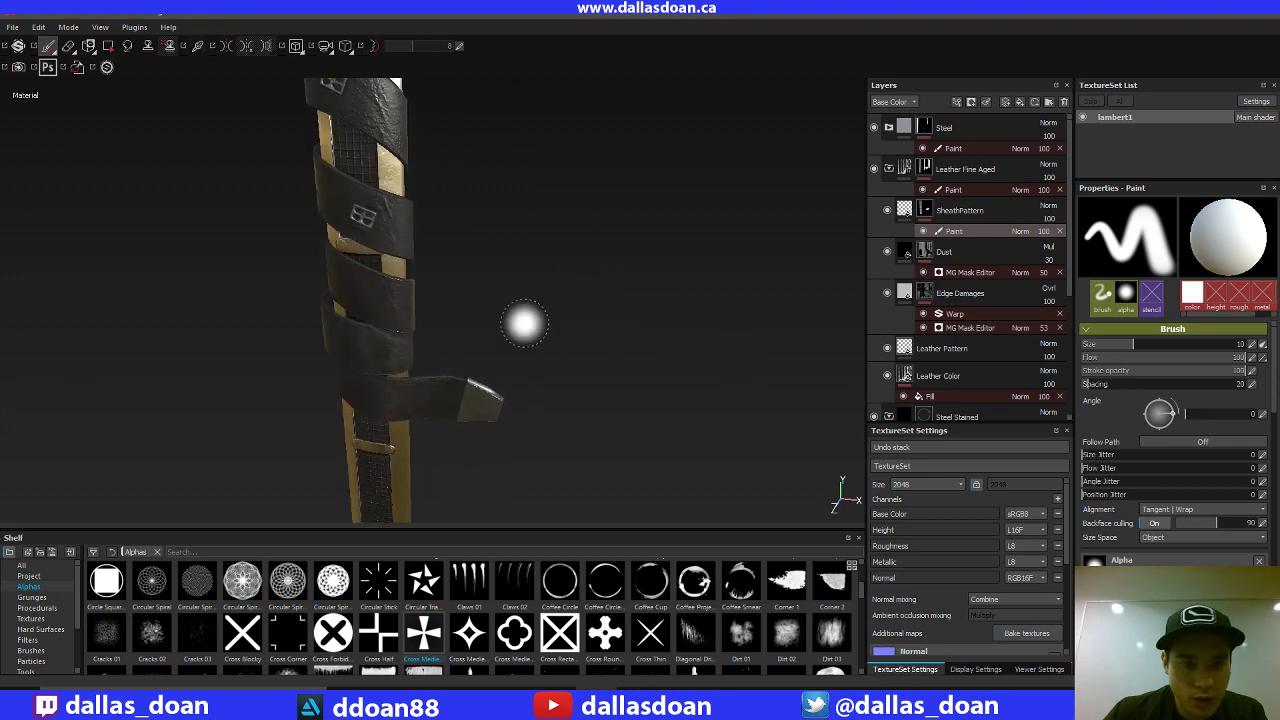
pyautogui.keyDown('alt'); pyautogui.moveTo(523, 323); pyautogui.dragTo(606, 222); pyautogui.keyUp('alt')
pyautogui.moveTo(628, 254)
pyautogui.keyDown('alt'); pyautogui.mouseDown()
pyautogui.moveTo(583, 306)
pyautogui.moveTo(620, 234)
pyautogui.moveTo(635, 242)
pyautogui.moveTo(591, 283)
pyautogui.mouseUp(); pyautogui.keyUp('alt')
pyautogui.moveTo(581, 232)
pyautogui.keyDown('alt'); pyautogui.mouseDown()
pyautogui.moveTo(566, 274)
pyautogui.moveTo(589, 274)
pyautogui.mouseUp(); pyautogui.keyUp('alt')
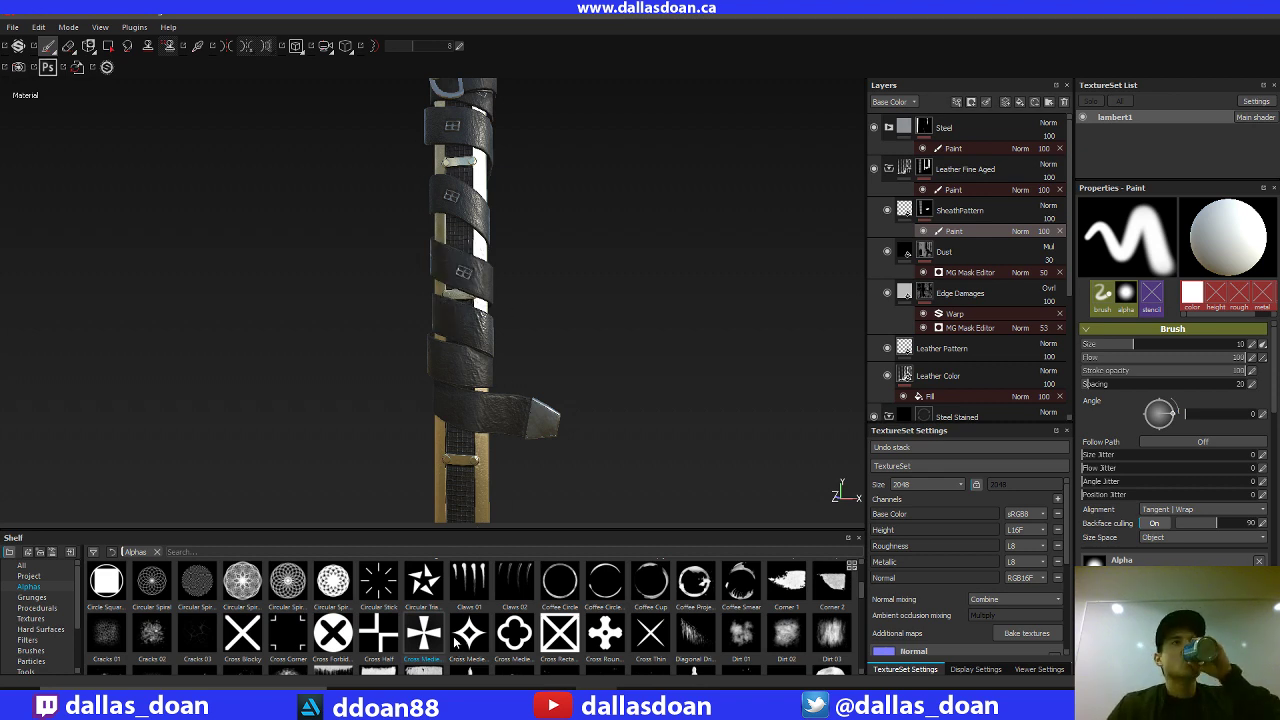
pyautogui.moveTo(466, 634)
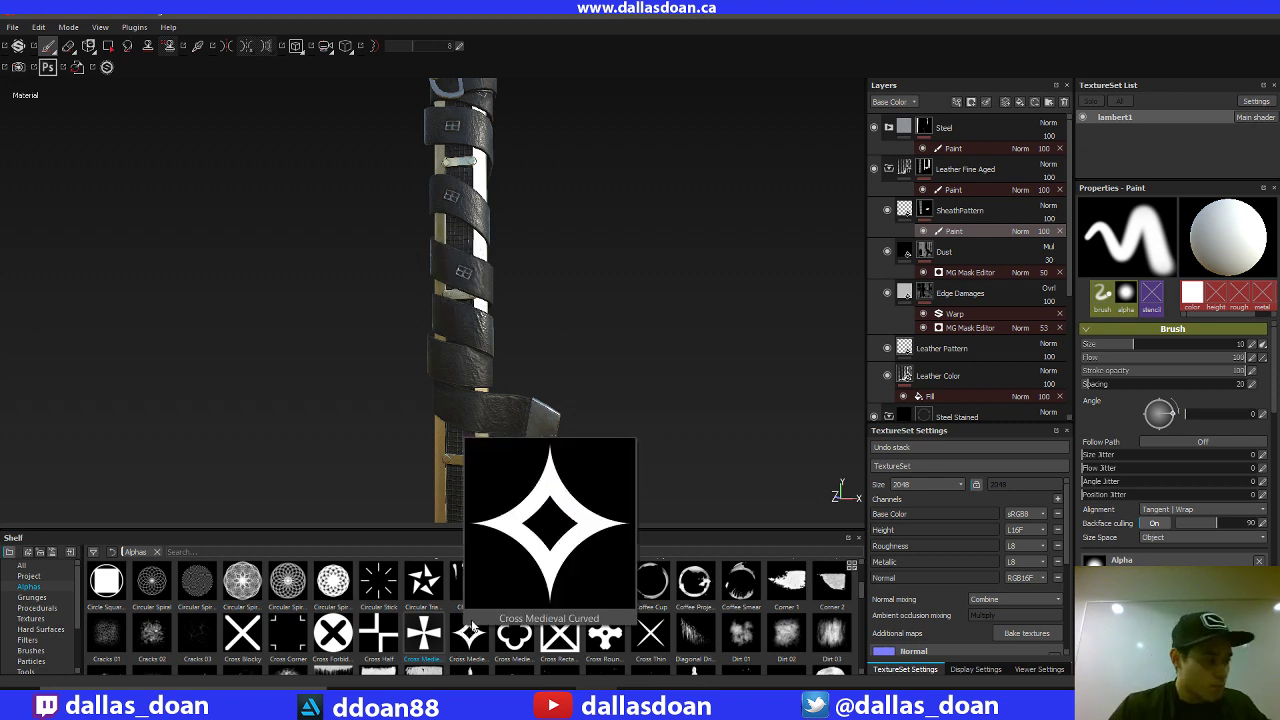
pyautogui.click(434, 702)
pyautogui.click(631, 220)
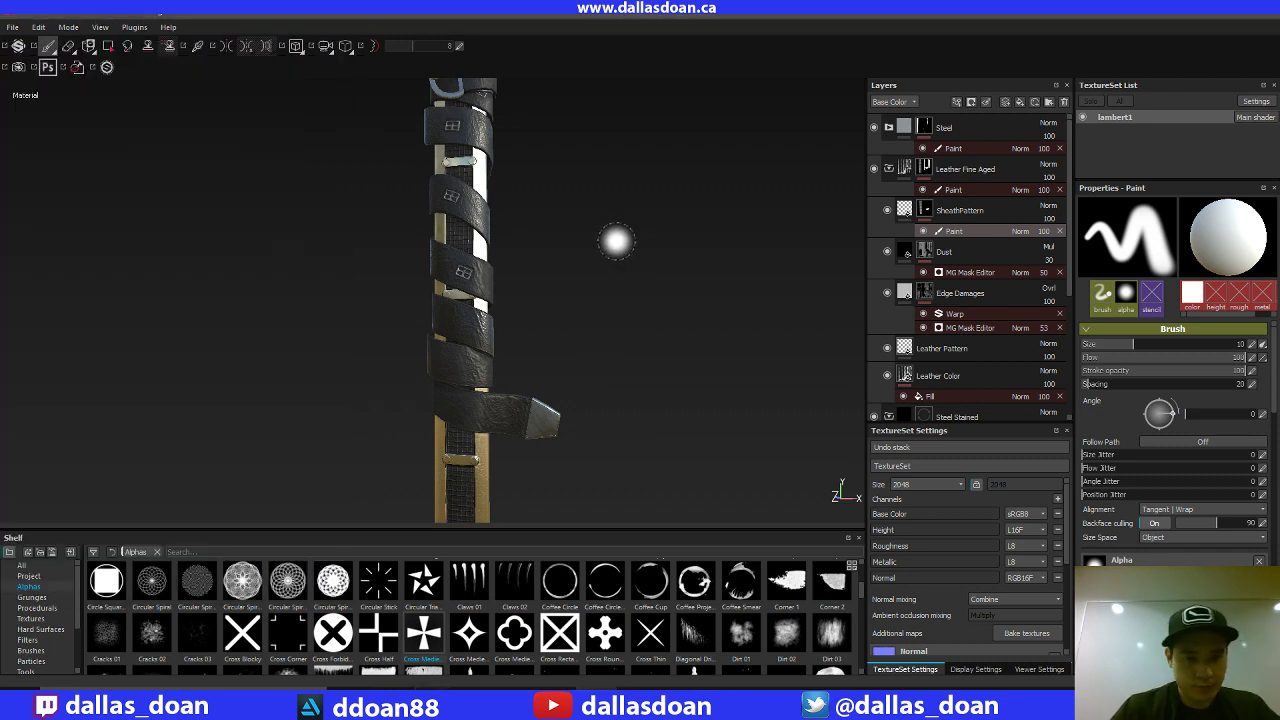
pyautogui.keyDown('alt'); pyautogui.moveTo(543, 277); pyautogui.dragTo(563, 243); pyautogui.keyUp('alt')
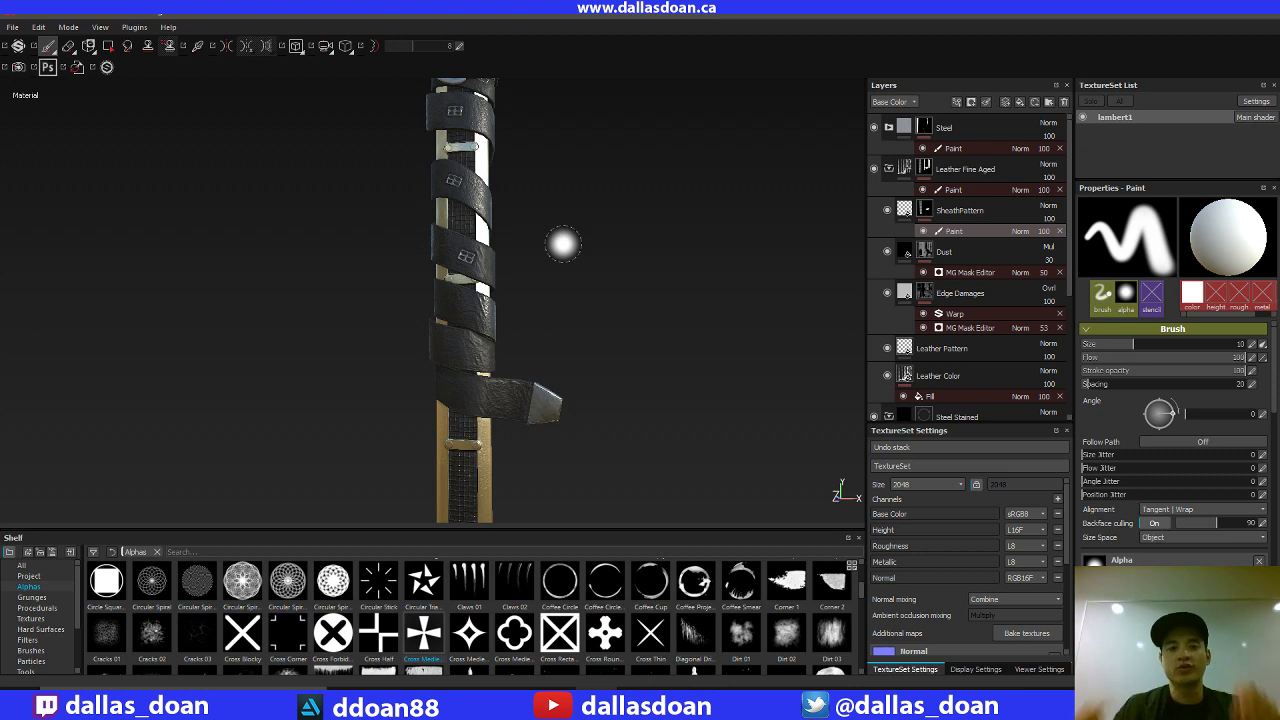
pyautogui.moveTo(611, 240)
pyautogui.keyDown('alt'); pyautogui.mouseDown()
pyautogui.moveTo(594, 217)
pyautogui.moveTo(591, 316)
pyautogui.moveTo(674, 334)
pyautogui.moveTo(609, 340)
pyautogui.moveTo(625, 319)
pyautogui.mouseUp(); pyautogui.keyUp('alt')
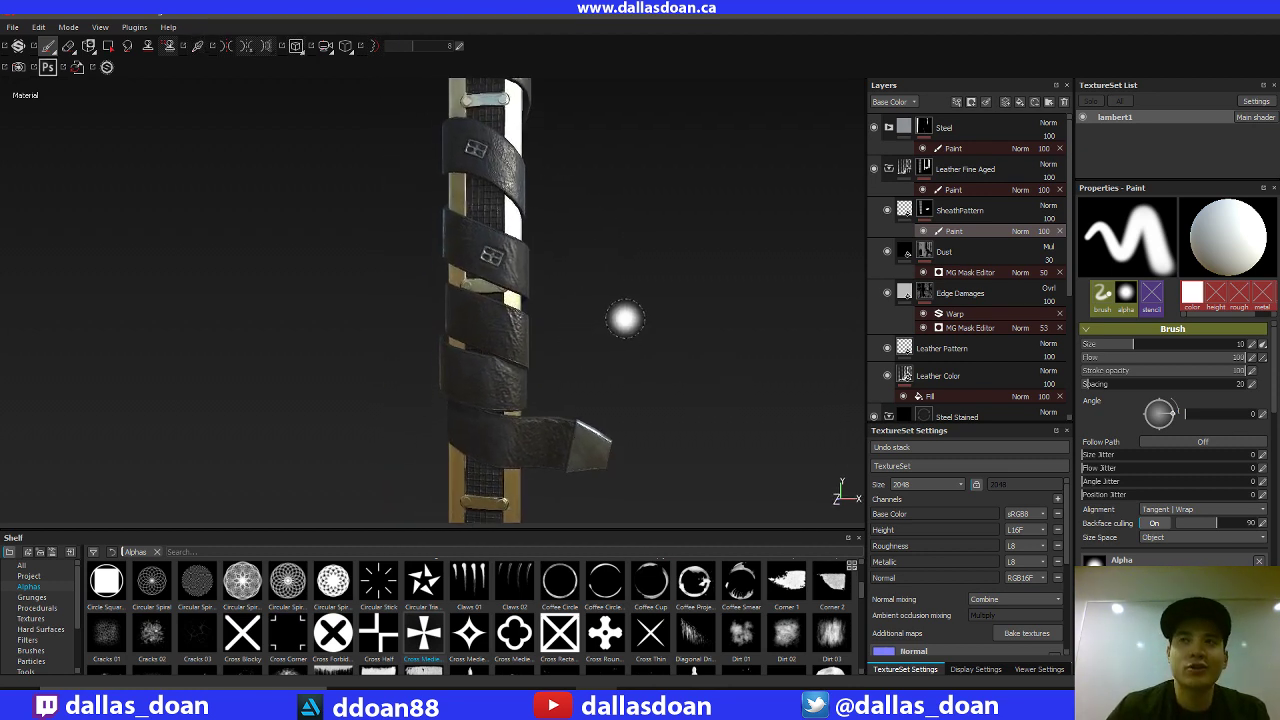
pyautogui.keyDown('alt'); pyautogui.moveTo(594, 326); pyautogui.dragTo(622, 251, button='middle'); pyautogui.keyUp('alt')
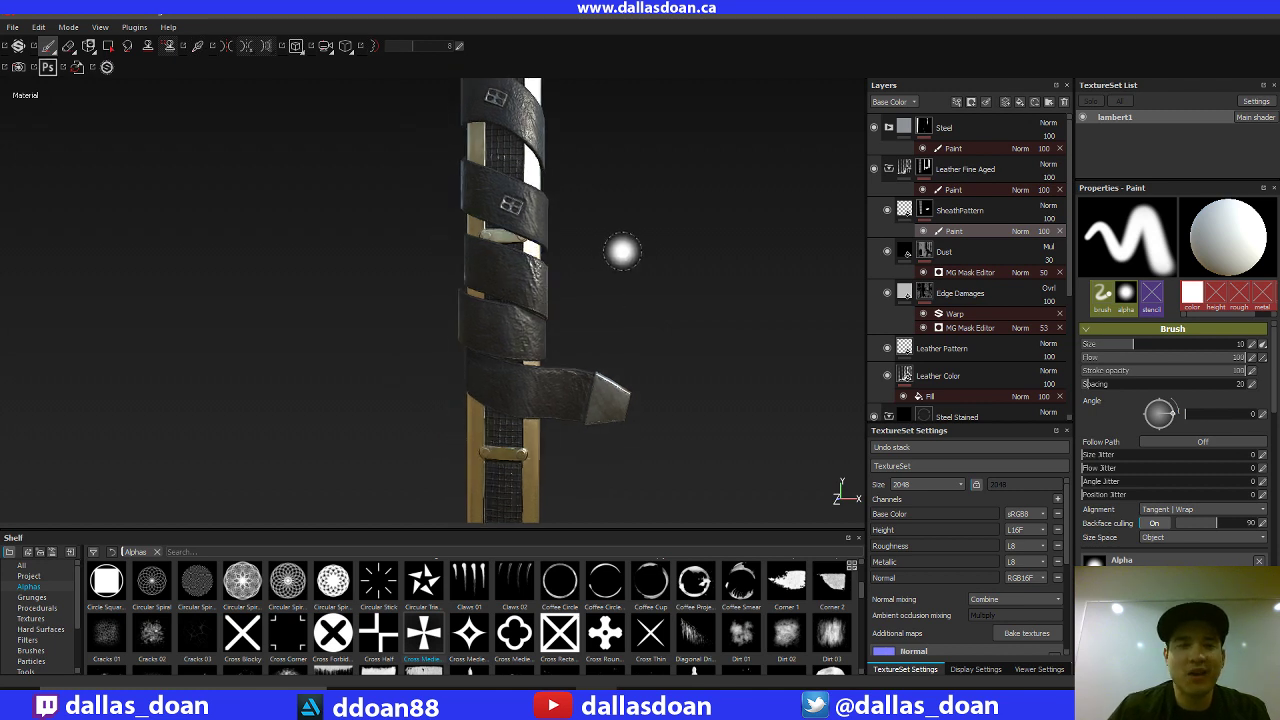
pyautogui.moveTo(623, 257)
pyautogui.keyDown('alt'); pyautogui.mouseDown()
pyautogui.moveTo(630, 290)
pyautogui.moveTo(457, 329)
pyautogui.mouseUp(); pyautogui.keyUp('alt')
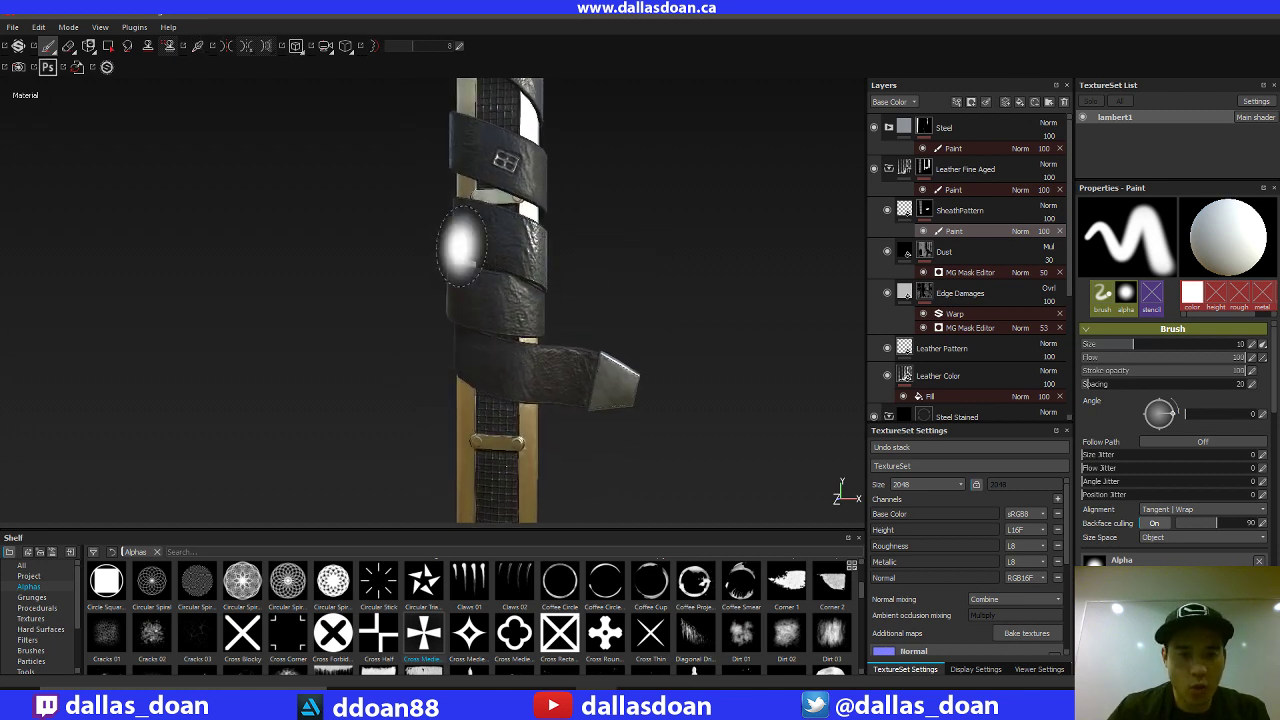
pyautogui.keyDown('alt'); pyautogui.moveTo(700, 211); pyautogui.dragTo(651, 249); pyautogui.keyUp('alt')
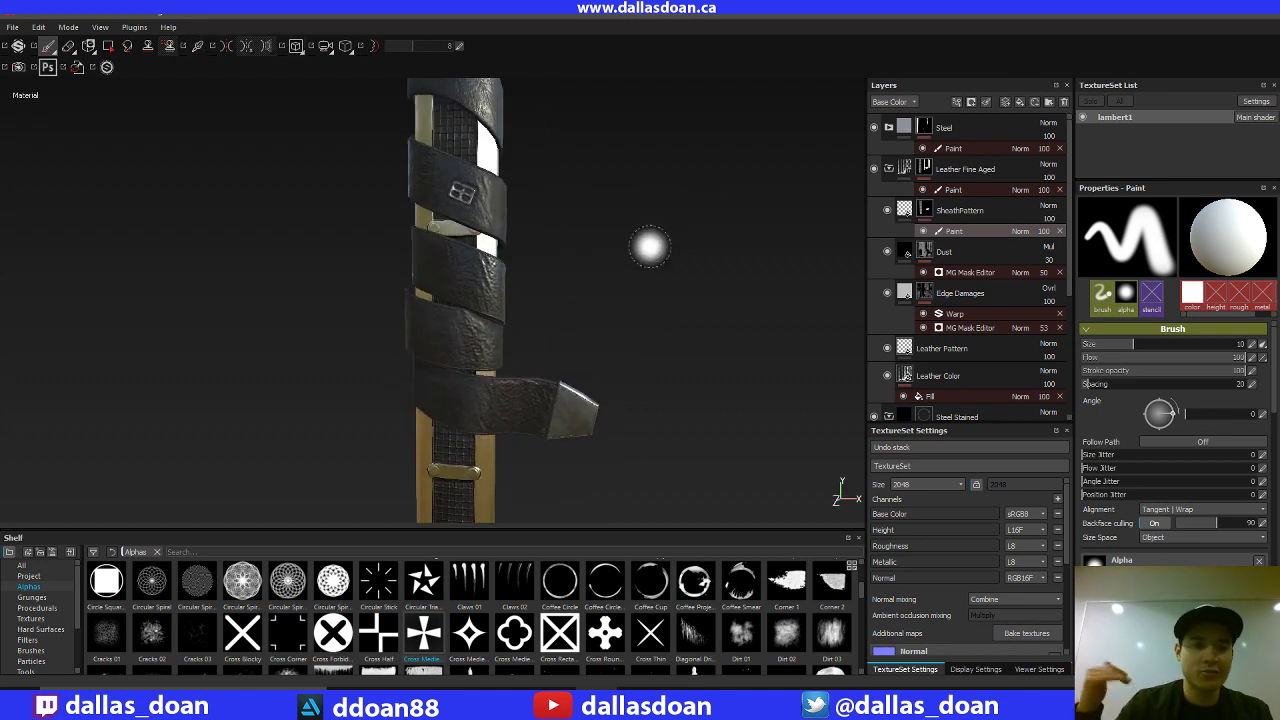
pyautogui.moveTo(650, 247)
pyautogui.keyDown('alt'); pyautogui.mouseDown()
pyautogui.moveTo(614, 251)
pyautogui.moveTo(609, 234)
pyautogui.mouseUp(); pyautogui.keyUp('alt')
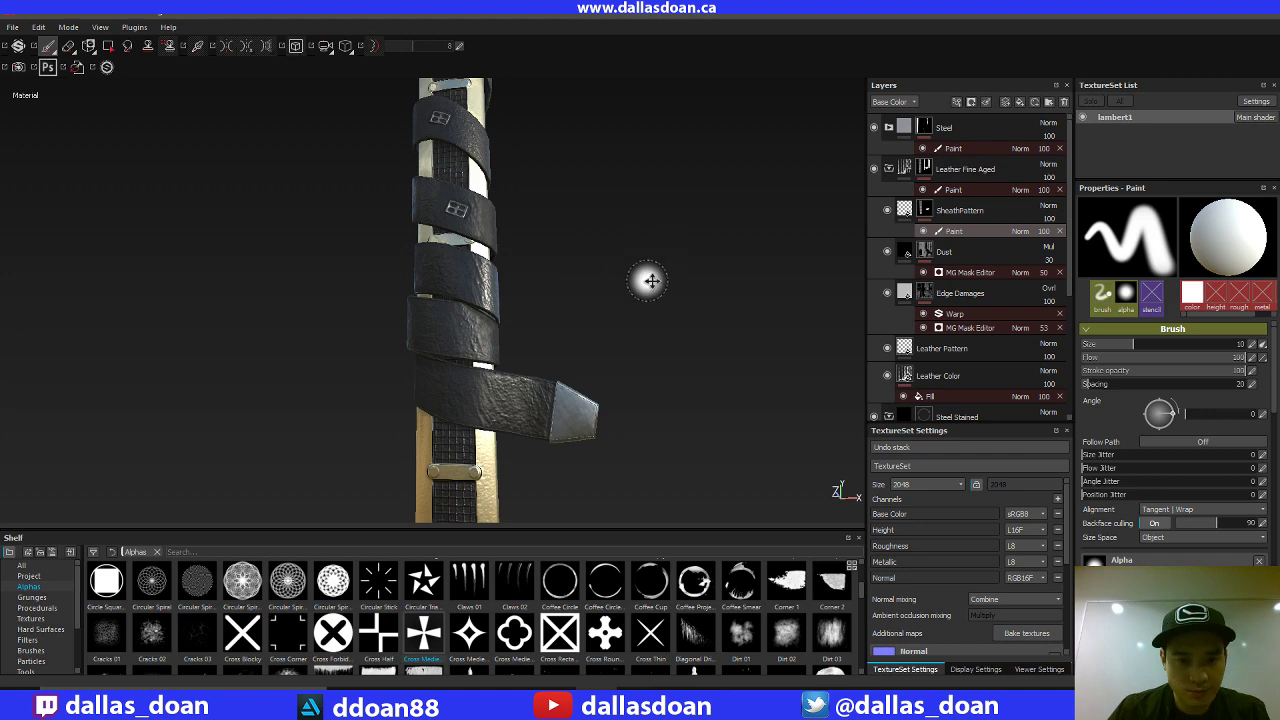
# Step: Examine the sheath from its narrow side and at full length
pyautogui.keyDown('alt'); pyautogui.moveTo(649, 277); pyautogui.dragTo(266, 306); pyautogui.keyUp('alt')
pyautogui.scroll(-4, 480, 357)
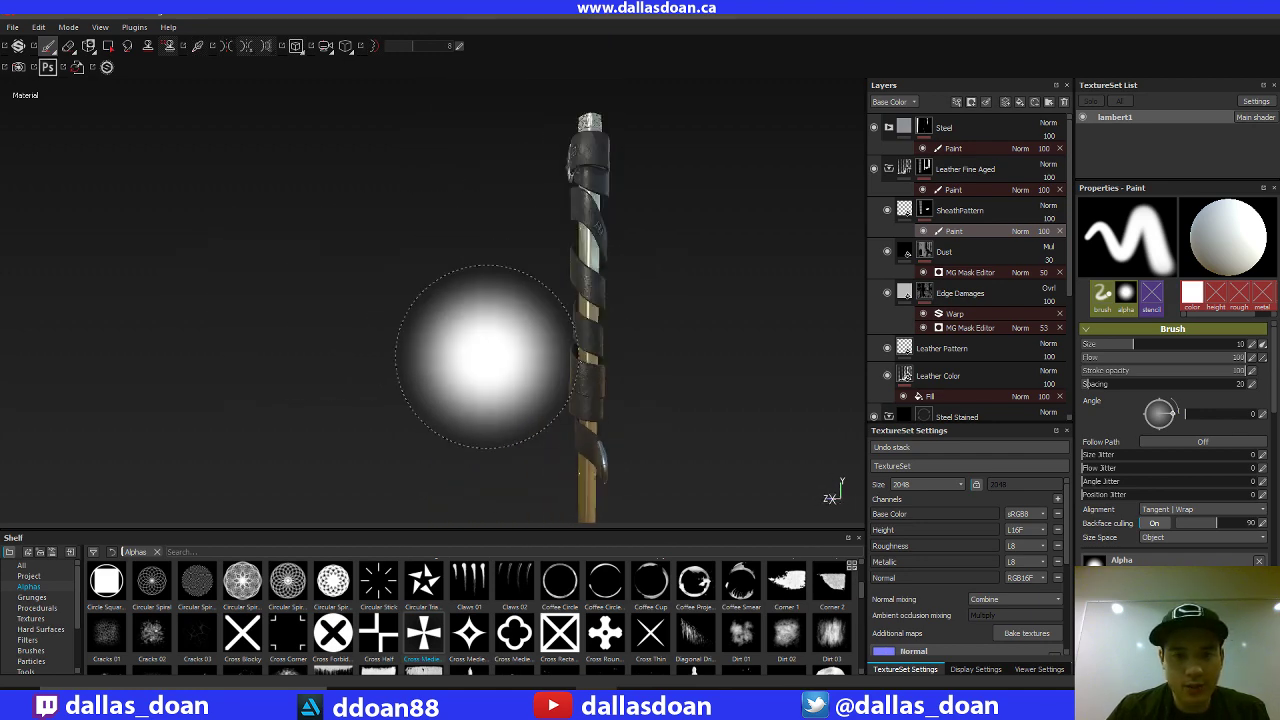
pyautogui.scroll(5, 452, 328)
pyautogui.scroll(-5, 406, 300)
pyautogui.keyDown('alt'); pyautogui.moveTo(406, 300); pyautogui.dragTo(641, 326); pyautogui.keyUp('alt')
pyautogui.keyDown('alt'); pyautogui.moveTo(677, 366); pyautogui.dragTo(623, 277, button='middle'); pyautogui.keyUp('alt')
pyautogui.keyDown('alt'); pyautogui.moveTo(623, 277); pyautogui.dragTo(626, 251); pyautogui.keyUp('alt')
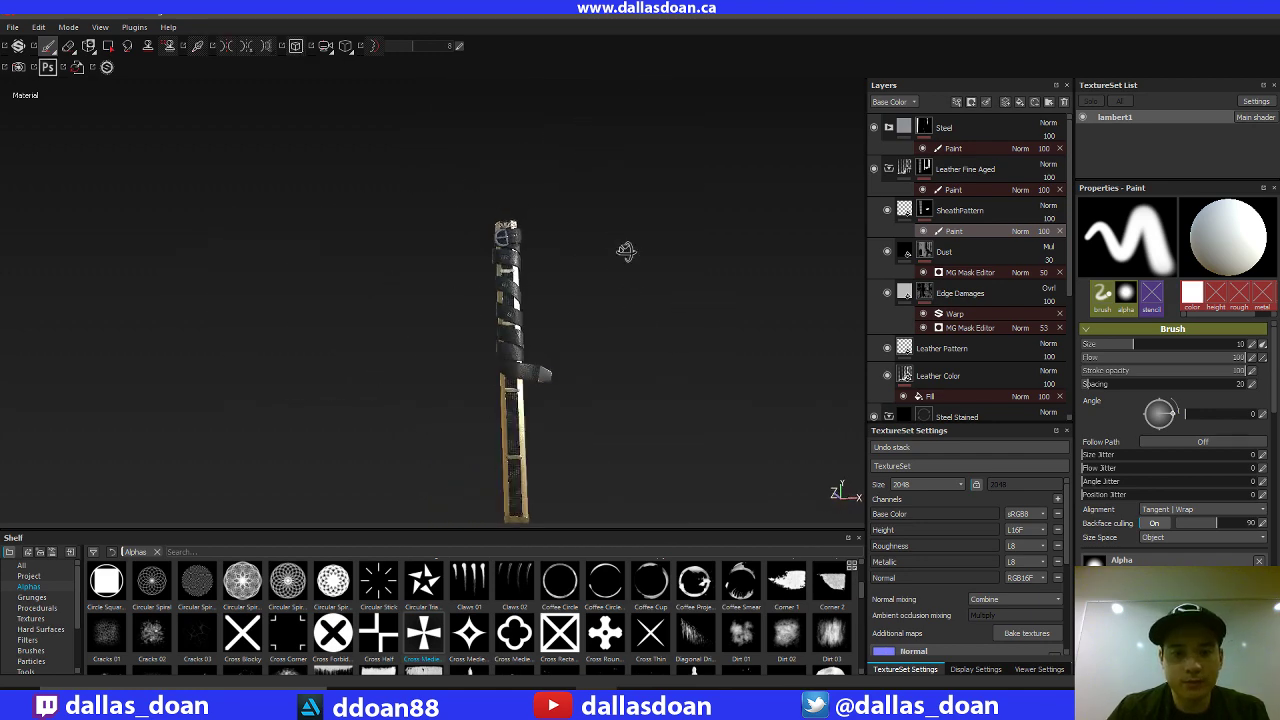
# Step: Add a fill layer directly above the SheathPattern layer and give it a black mask
pyautogui.scroll(7, 660, 326)
pyautogui.keyDown('alt'); pyautogui.moveTo(637, 317); pyautogui.dragTo(659, 168); pyautogui.keyUp('alt')
pyautogui.click(996, 219)
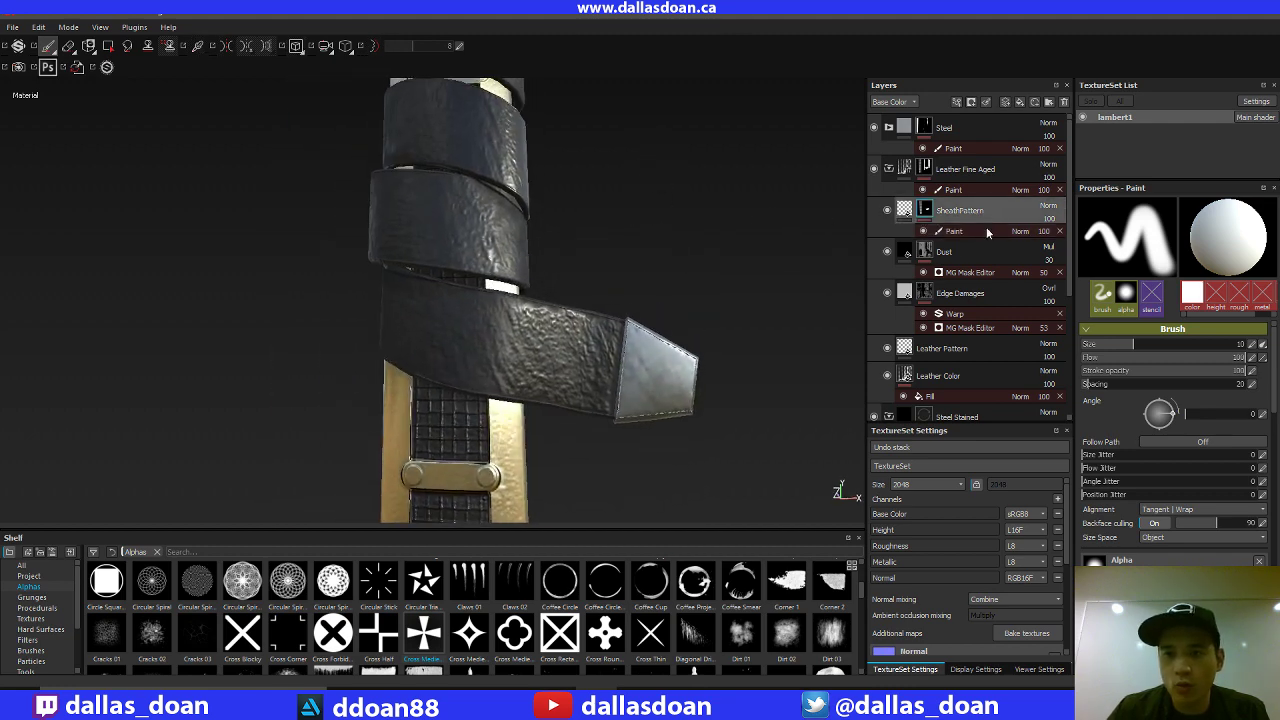
pyautogui.keyDown('alt'); pyautogui.moveTo(659, 187); pyautogui.dragTo(695, 192, button='middle'); pyautogui.keyUp('alt')
pyautogui.keyDown('alt'); pyautogui.moveTo(695, 192); pyautogui.dragTo(567, 208, button='right'); pyautogui.keyUp('alt')
pyautogui.keyDown('alt'); pyautogui.moveTo(566, 207); pyautogui.dragTo(695, 230); pyautogui.keyUp('alt')
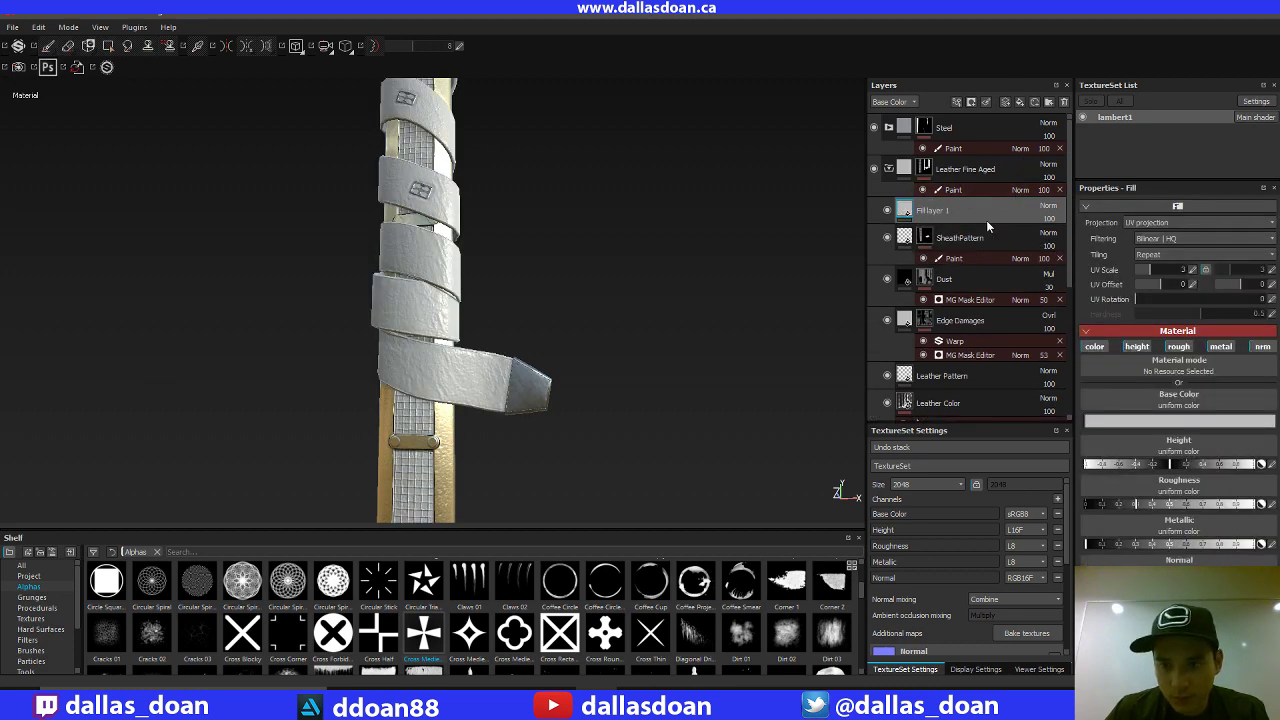
pyautogui.doubleClick(936, 212)
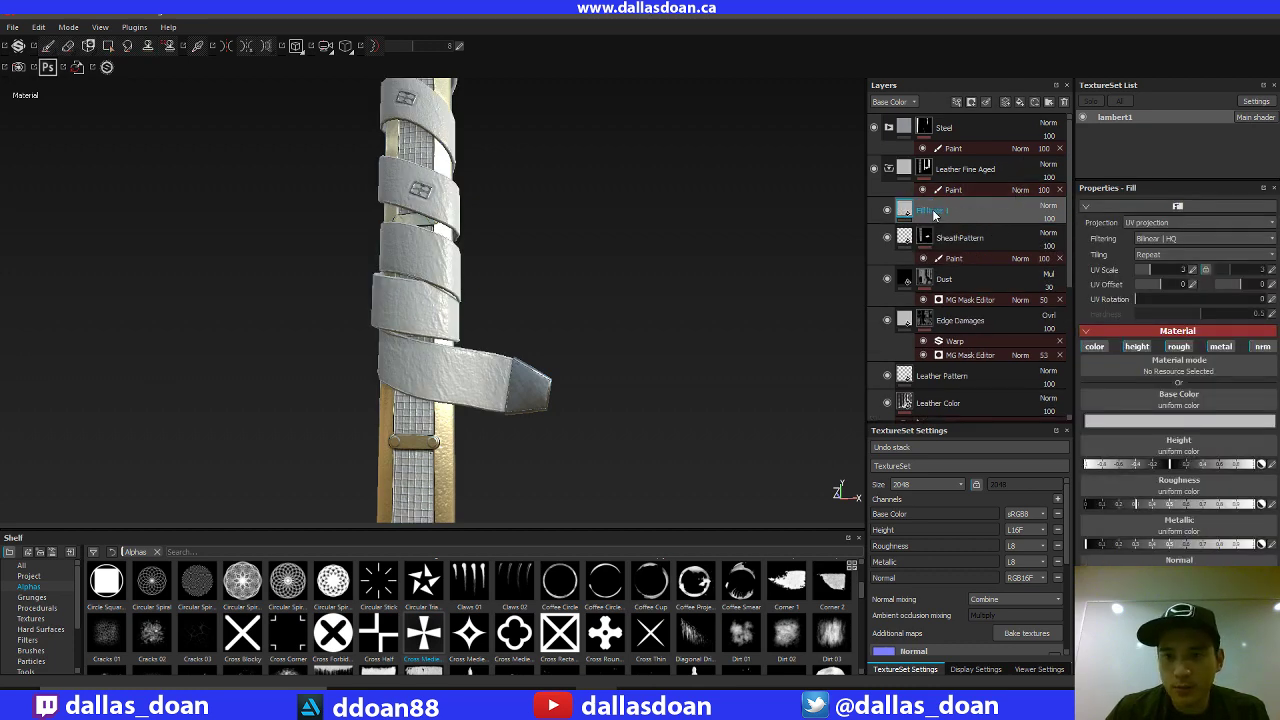
pyautogui.rightClick(934, 214)
pyautogui.click(985, 237)
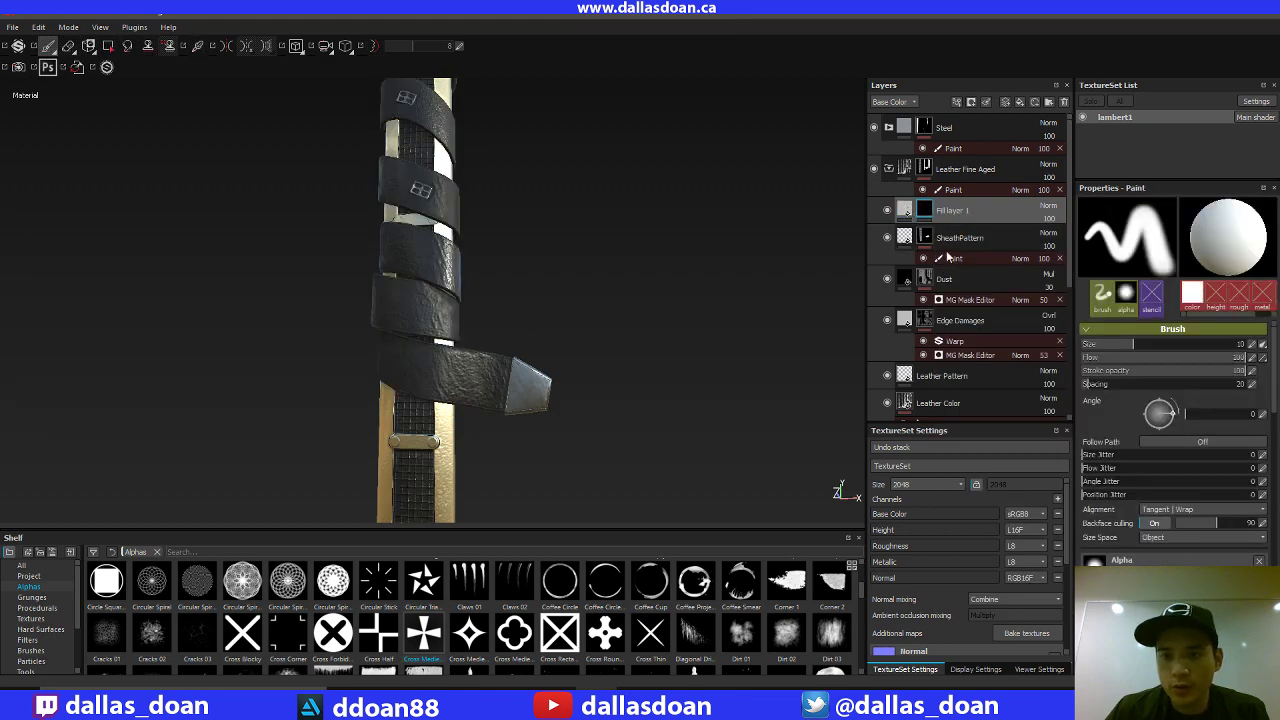
# Step: Turn off the roughness and metallic channels of the new fill layer
pyautogui.click(905, 210)
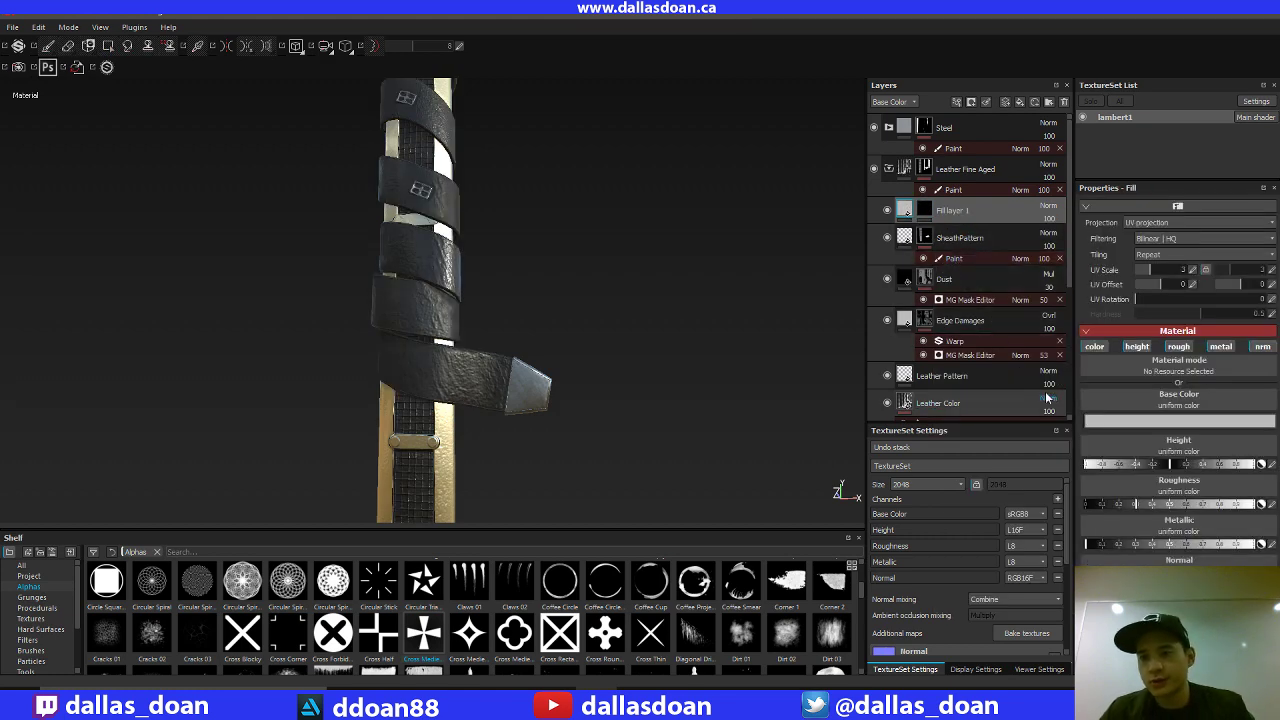
pyautogui.click(1177, 352)
pyautogui.click(1226, 356)
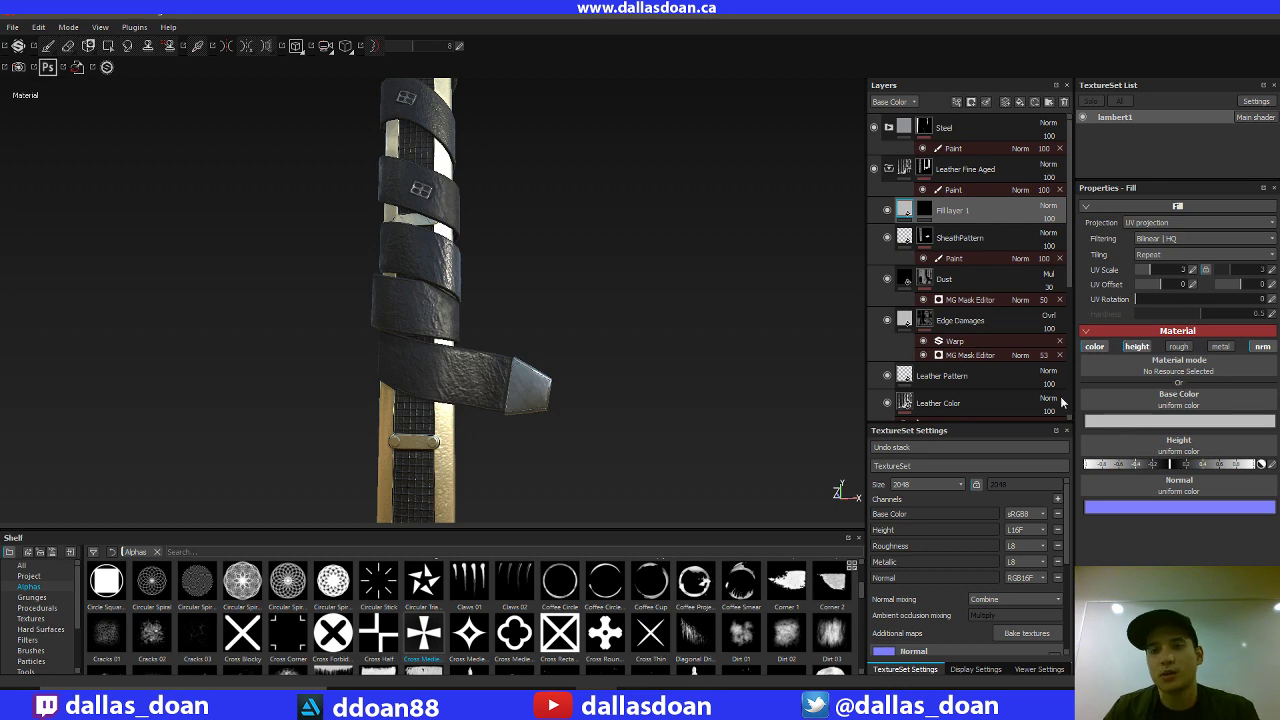
# Step: Add a paint effect to the new fill layer's black mask
pyautogui.keyDown('alt'); pyautogui.moveTo(558, 238); pyautogui.dragTo(602, 280); pyautogui.keyUp('alt')
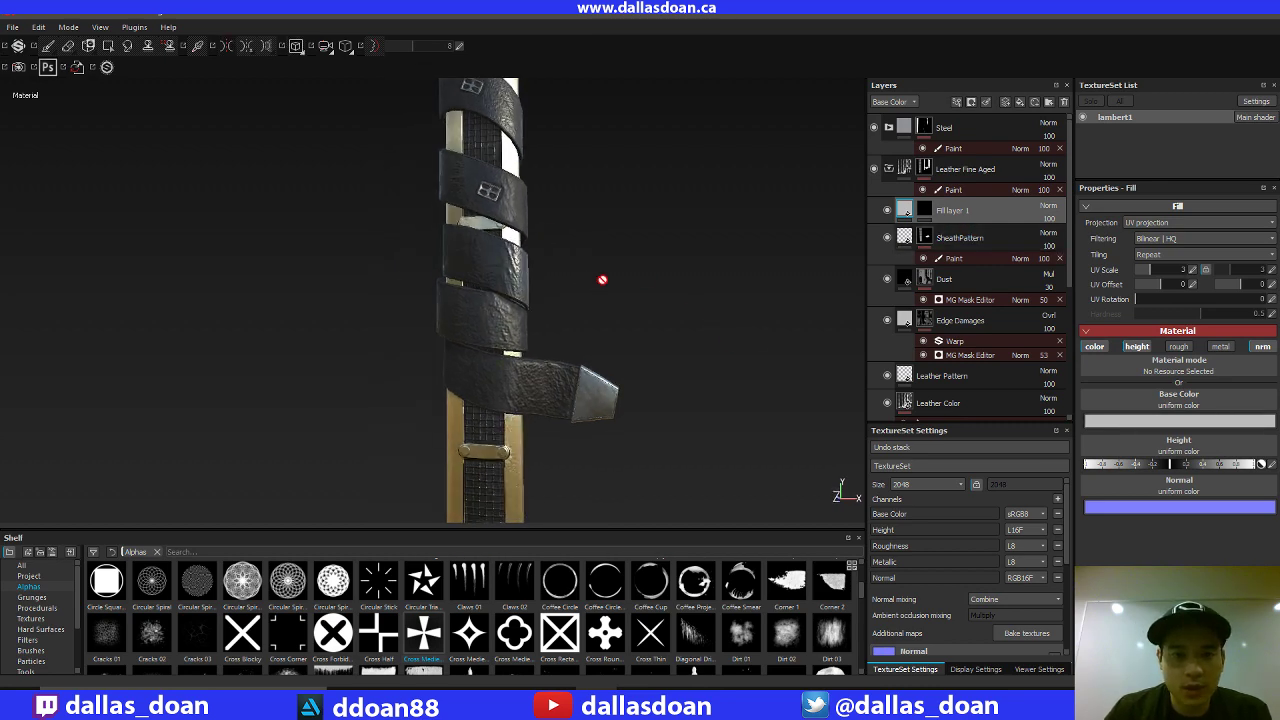
pyautogui.moveTo(602, 280); pyautogui.dragTo(783, 233, button='middle')
pyautogui.click(925, 212)
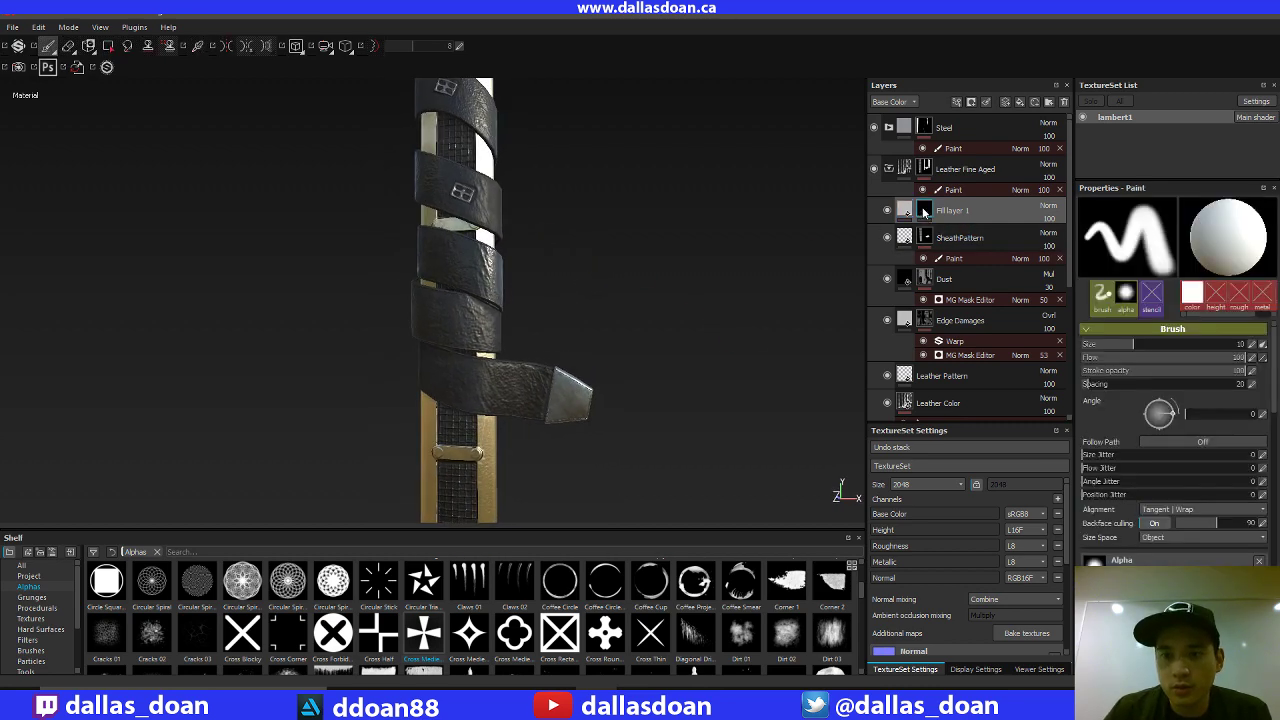
pyautogui.rightClick(925, 212)
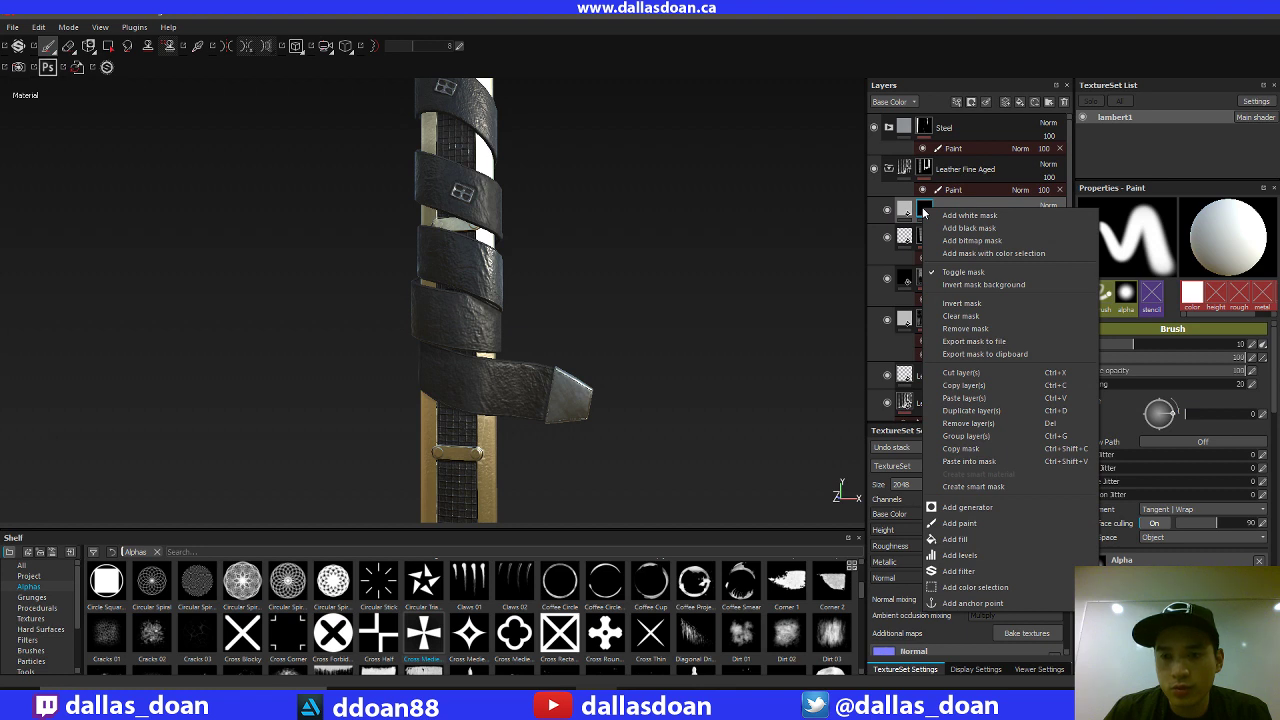
pyautogui.click(984, 524)
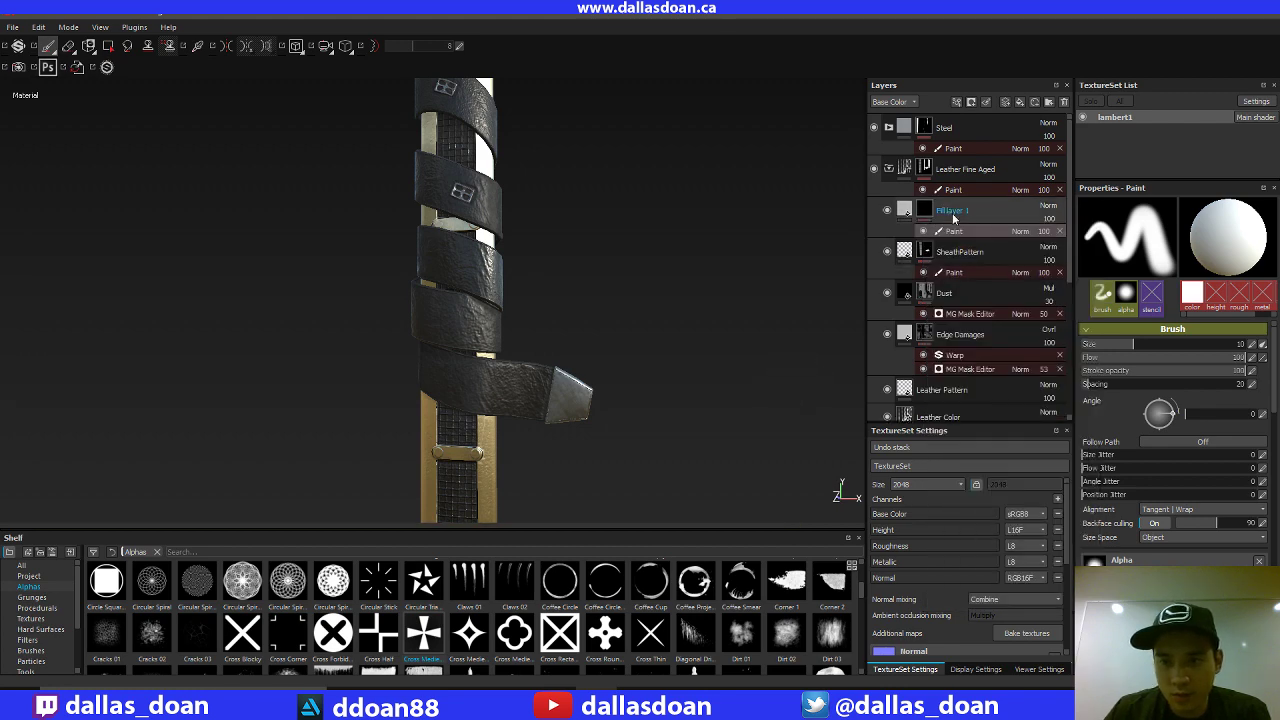
# Step: Lower the fill layer's height to a slightly negative value
pyautogui.moveTo(700, 251)
pyautogui.keyDown('alt'); pyautogui.mouseDown()
pyautogui.moveTo(654, 229)
pyautogui.moveTo(674, 246)
pyautogui.moveTo(734, 245)
pyautogui.moveTo(714, 249)
pyautogui.moveTo(714, 274)
pyautogui.moveTo(700, 228)
pyautogui.moveTo(706, 271)
pyautogui.moveTo(760, 307)
pyautogui.mouseUp(); pyautogui.keyUp('alt')
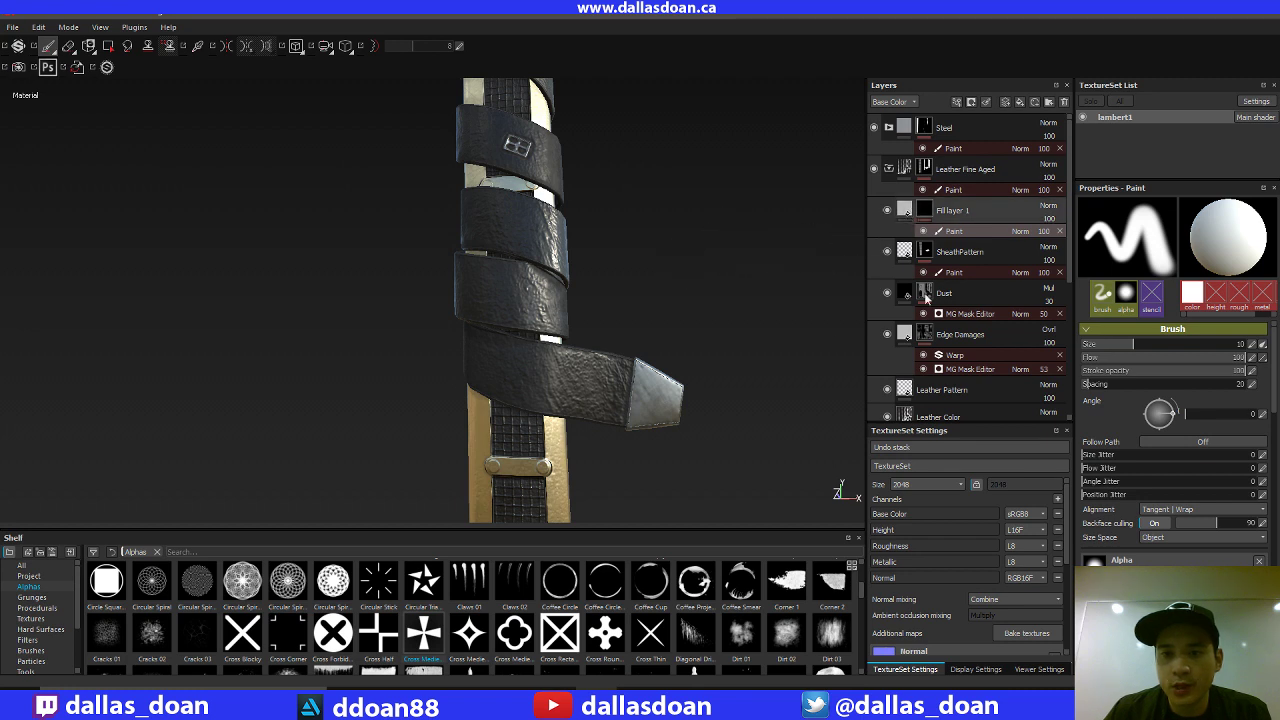
pyautogui.press('Delete')
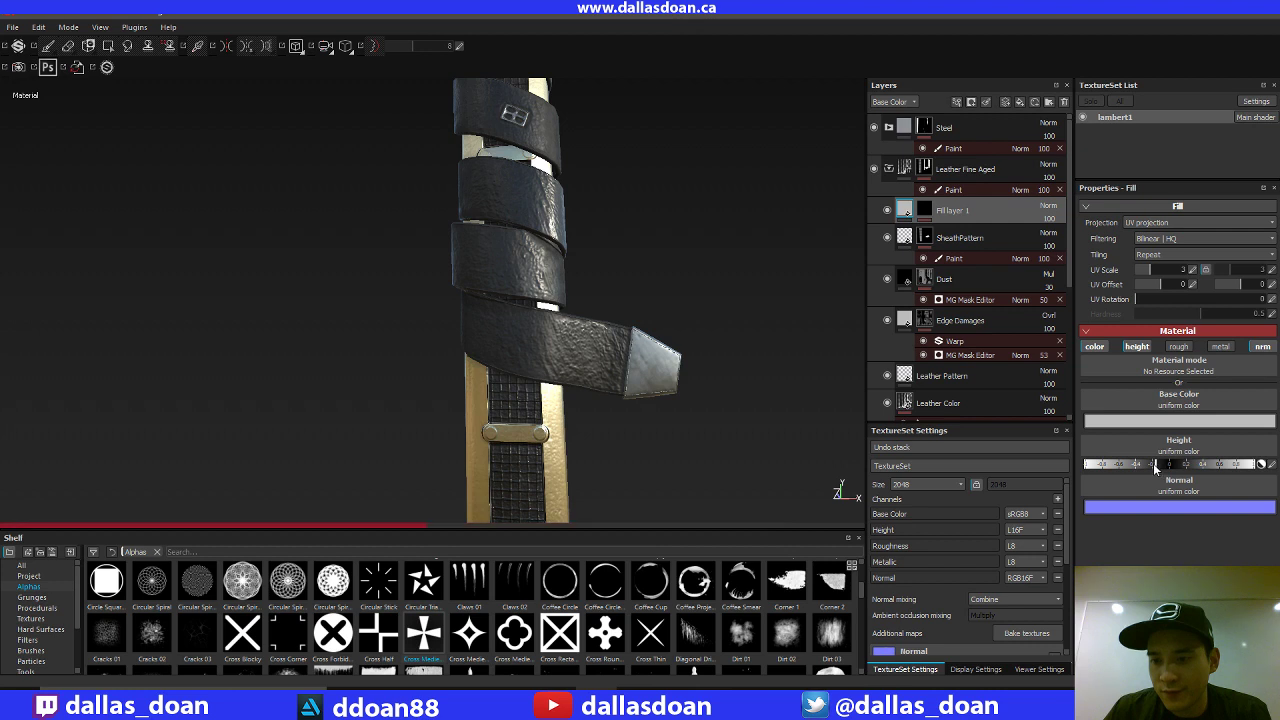
pyautogui.keyDown('alt'); pyautogui.moveTo(800, 328); pyautogui.dragTo(810, 380, button='middle'); pyautogui.keyUp('alt')
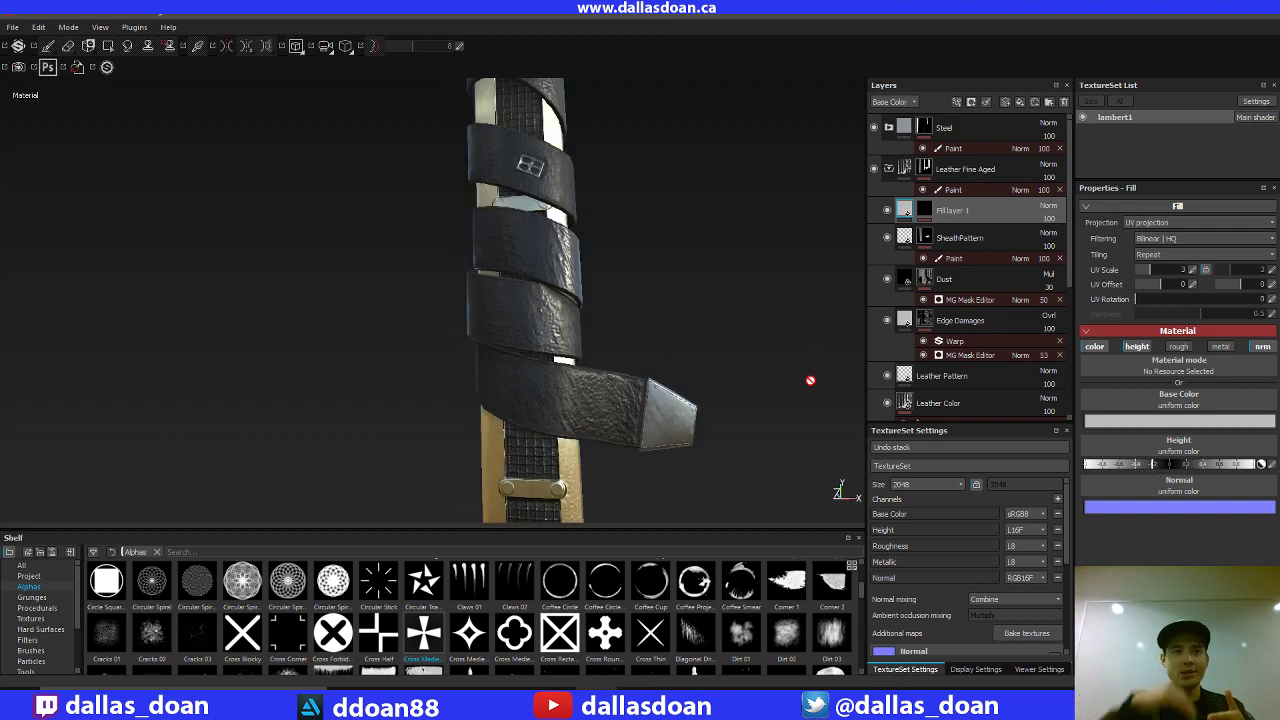
# Step: Return to the paint effect on the fill layer's mask and choose the round Shape Paraboloid alpha
pyautogui.hotkey('ctrl', 'z')
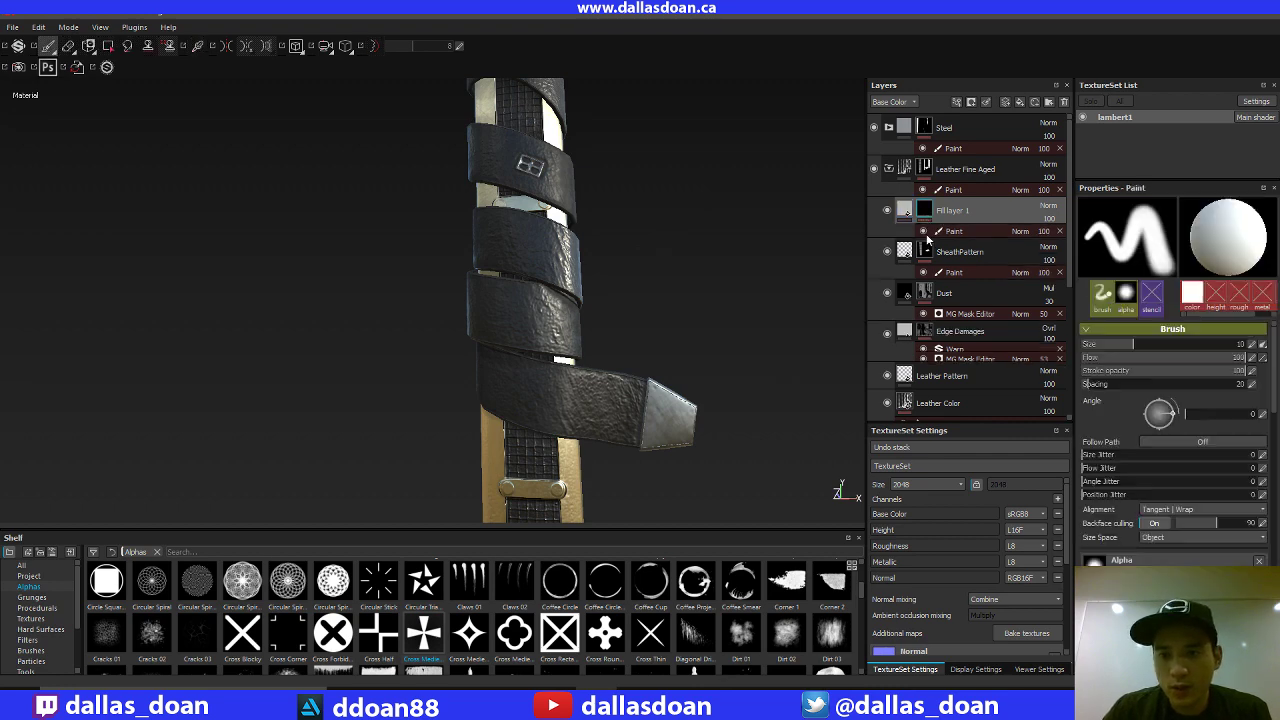
pyautogui.scroll(-1, 561, 589)
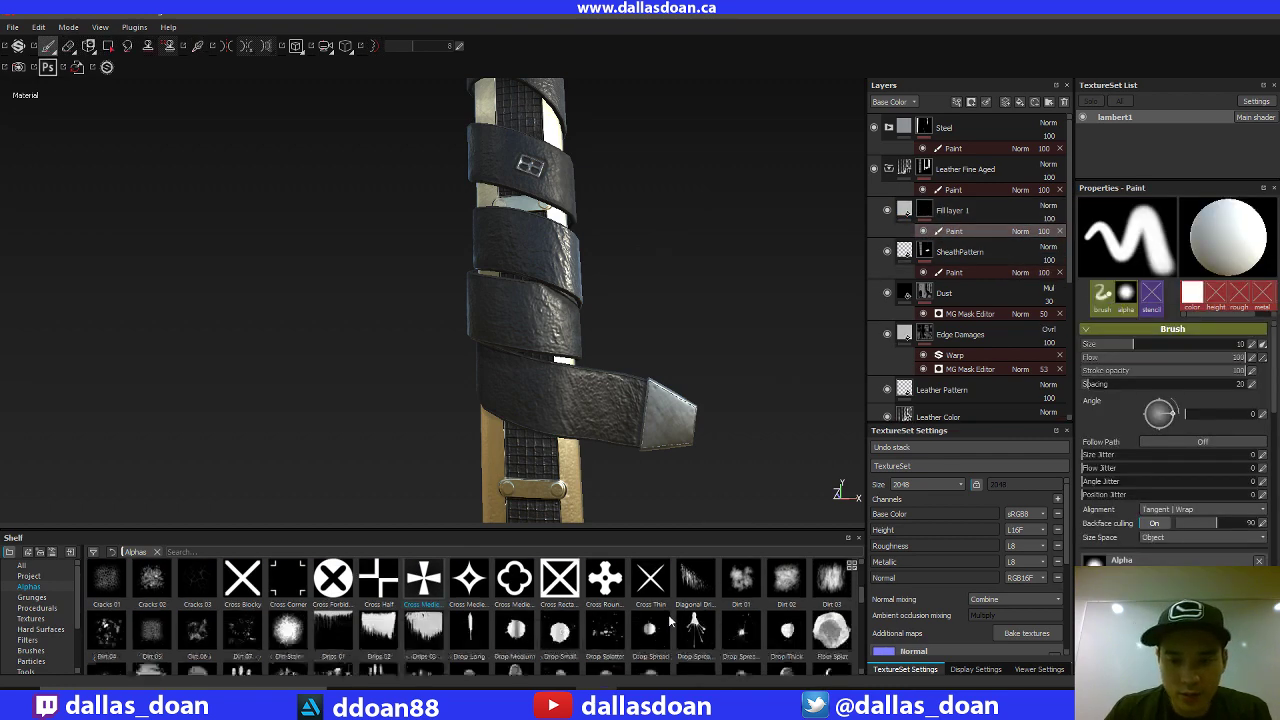
pyautogui.scroll(5, 665, 619)
pyautogui.scroll(-10, 649, 621)
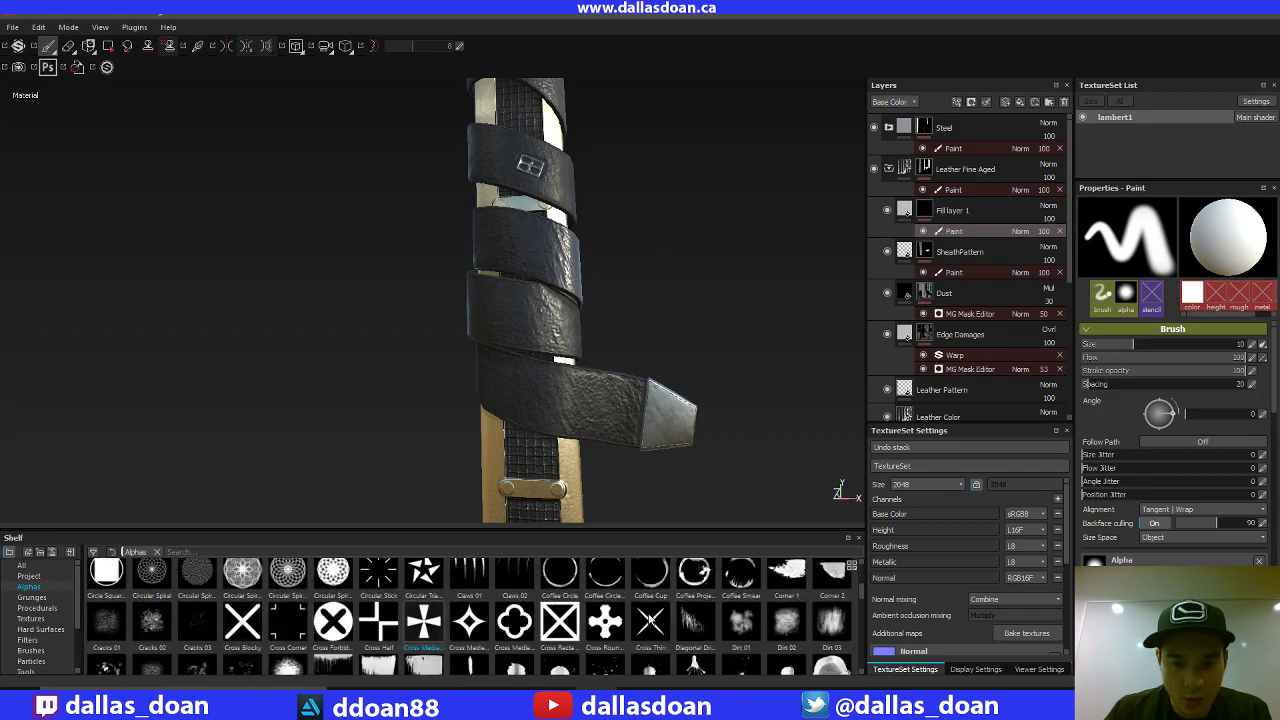
pyautogui.scroll(-5, 649, 621)
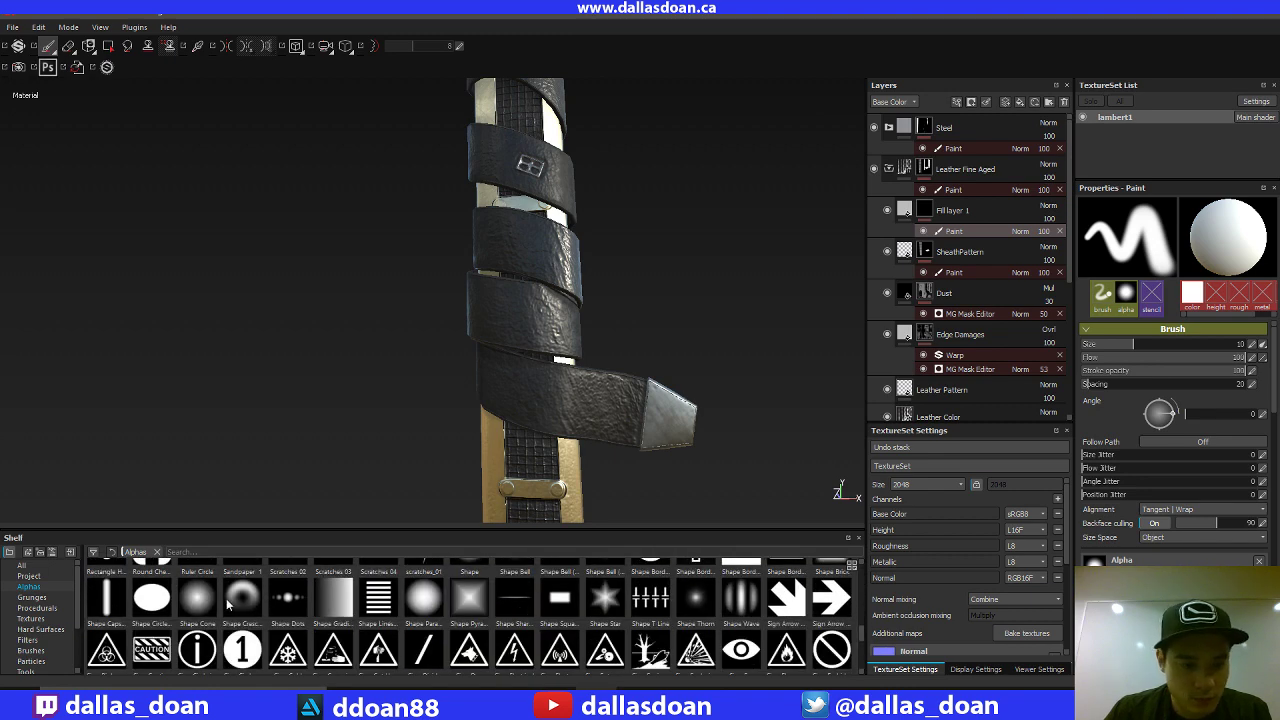
pyautogui.click(420, 600)
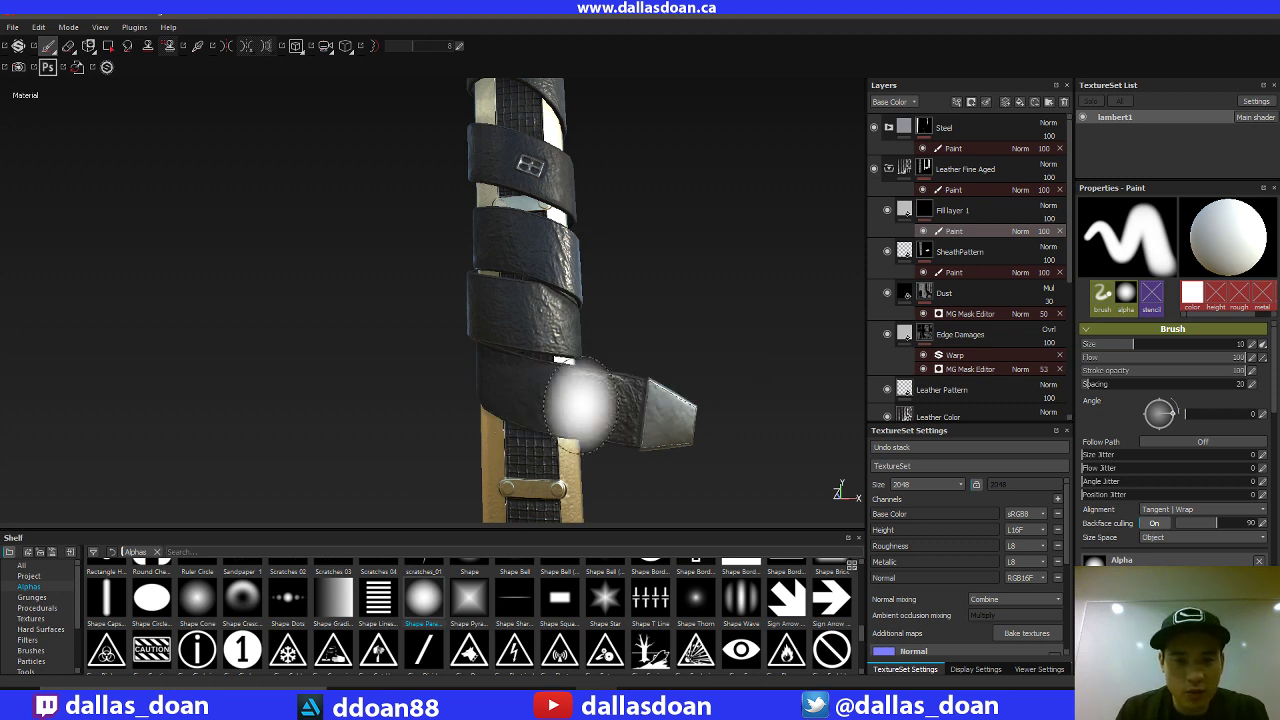
# Step: Shrink the brush to a size of 1.78 for small round marks on the strap
pyautogui.moveTo(595, 393)
pyautogui.keyDown('ctrl'); pyautogui.mouseDown()
pyautogui.moveTo(567, 393)
pyautogui.moveTo(609, 380)
pyautogui.mouseUp(); pyautogui.keyUp('ctrl')
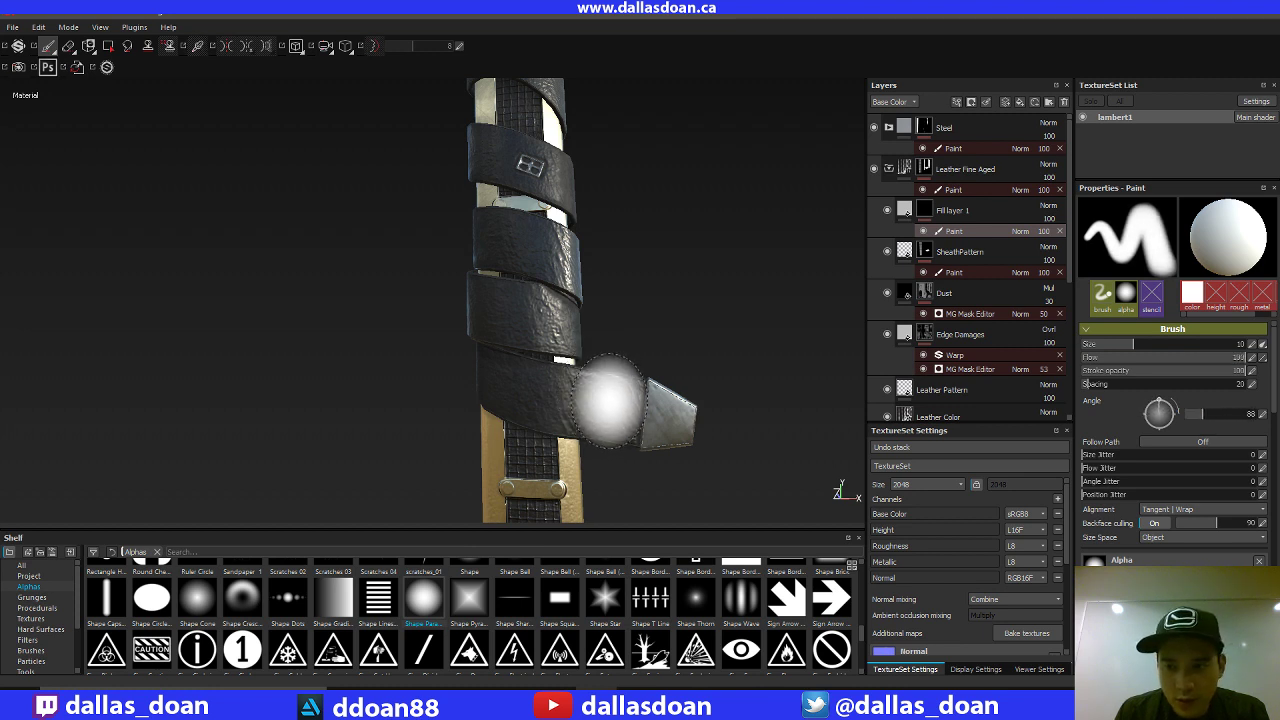
pyautogui.keyDown('ctrl'); pyautogui.moveTo(609, 400); pyautogui.dragTo(607, 425); pyautogui.keyUp('ctrl')
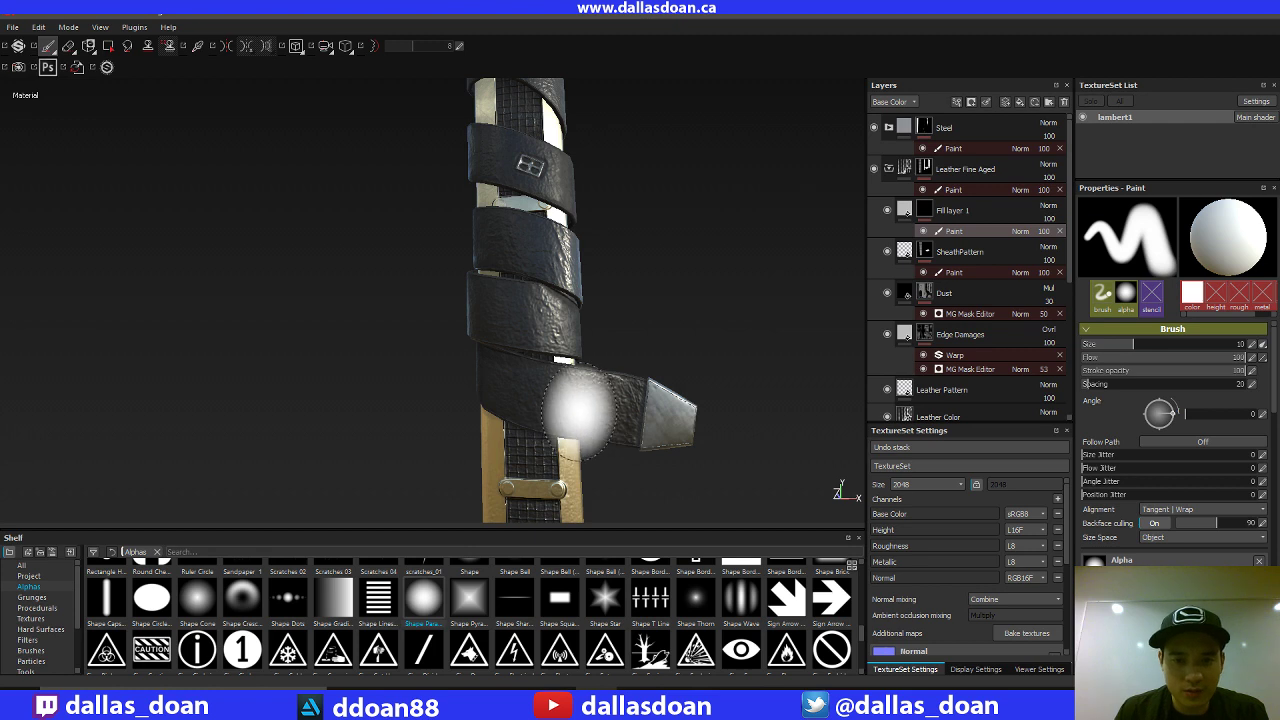
pyautogui.moveTo(586, 412)
pyautogui.keyDown('ctrl'); pyautogui.mouseDown(button='right')
pyautogui.moveTo(567, 417)
pyautogui.moveTo(573, 400)
pyautogui.mouseUp(button='right'); pyautogui.keyUp('ctrl')
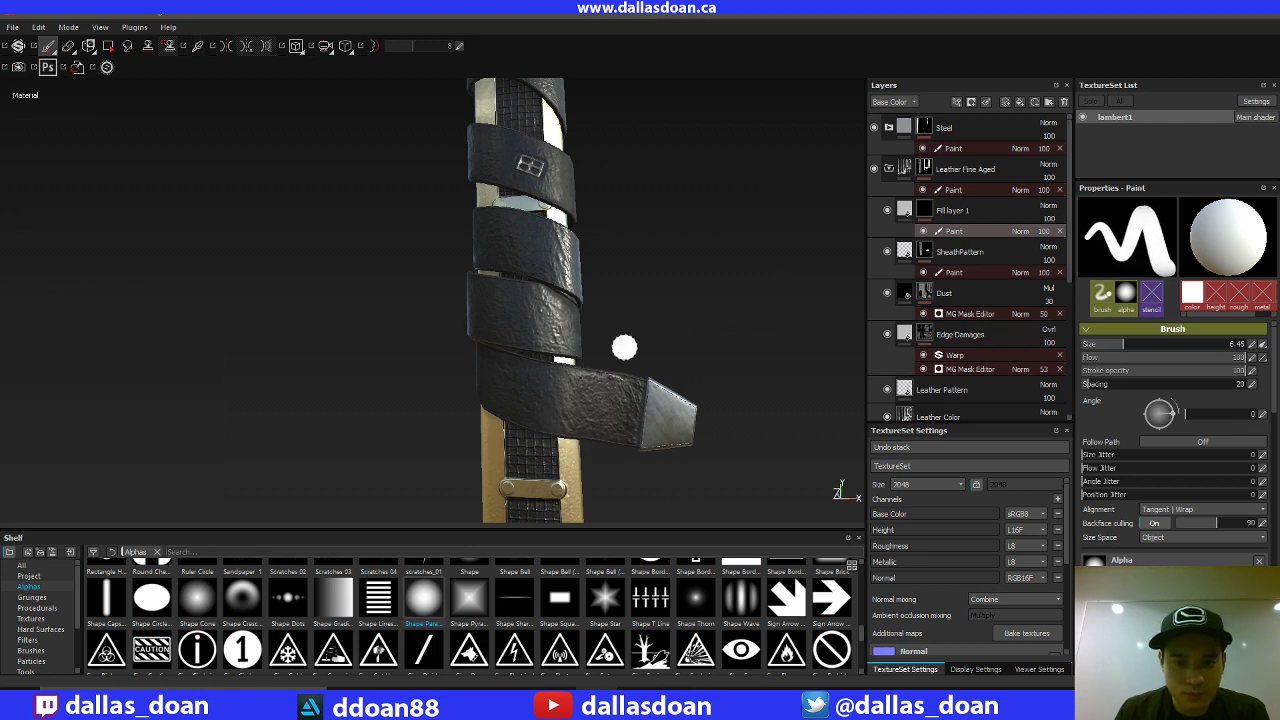
pyautogui.keyDown('ctrl'); pyautogui.moveTo(591, 400); pyautogui.dragTo(592, 406, button='right'); pyautogui.keyUp('ctrl')
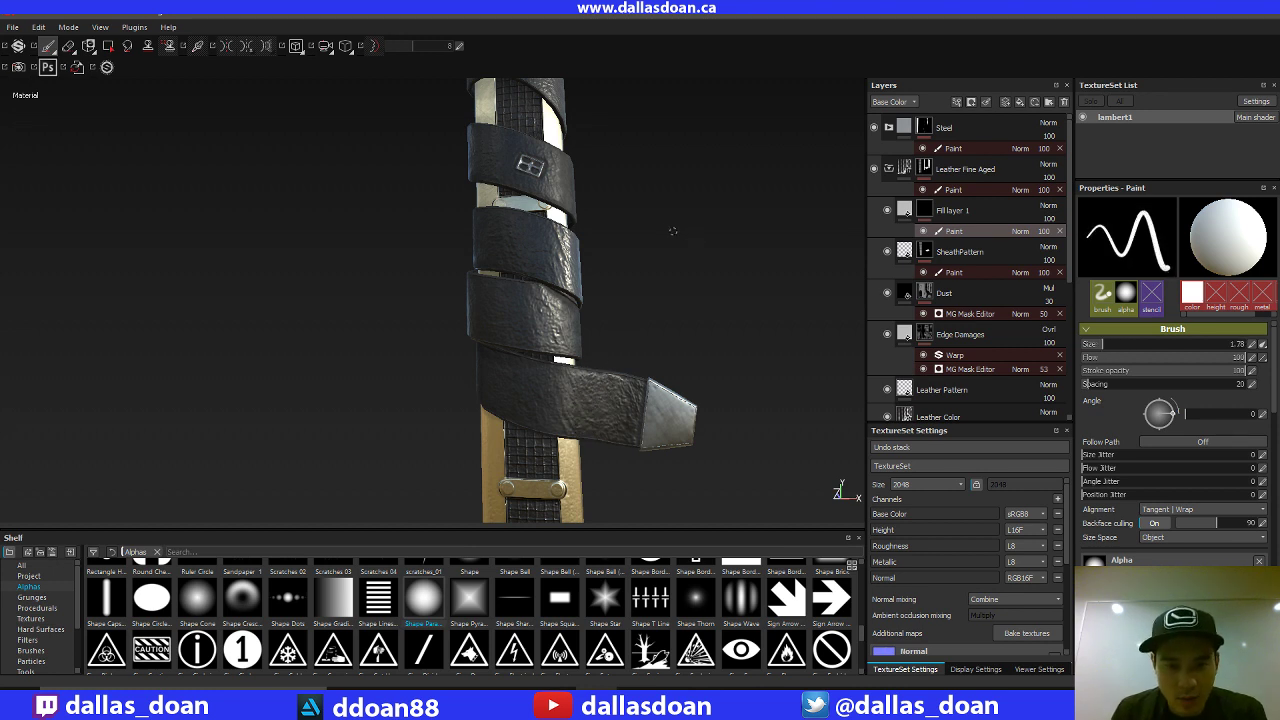
# Step: Adjust the pen pressure option for the brush flow and stamp one round dot on the loose strap over the sheath's front
pyautogui.moveTo(726, 268)
pyautogui.keyDown('alt'); pyautogui.mouseDown()
pyautogui.moveTo(640, 266)
pyautogui.moveTo(621, 389)
pyautogui.mouseUp(); pyautogui.keyUp('alt')
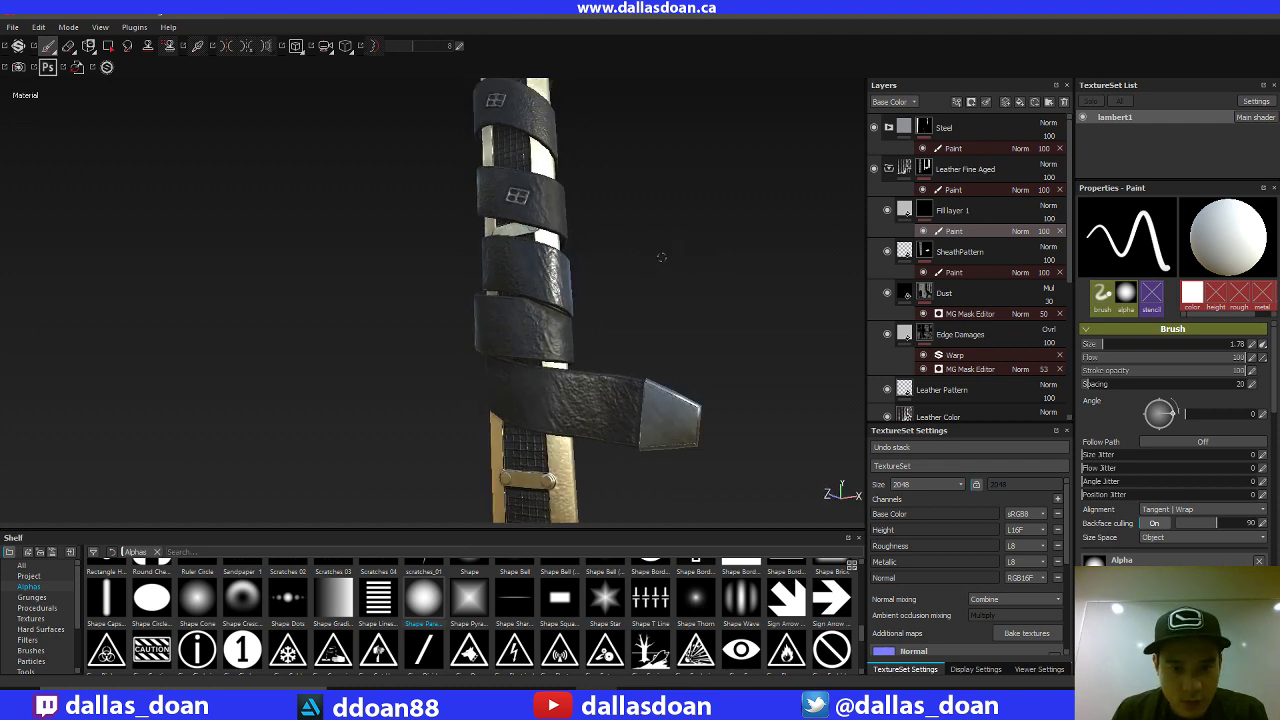
pyautogui.keyDown('alt'); pyautogui.moveTo(679, 261); pyautogui.dragTo(598, 441); pyautogui.keyUp('alt')
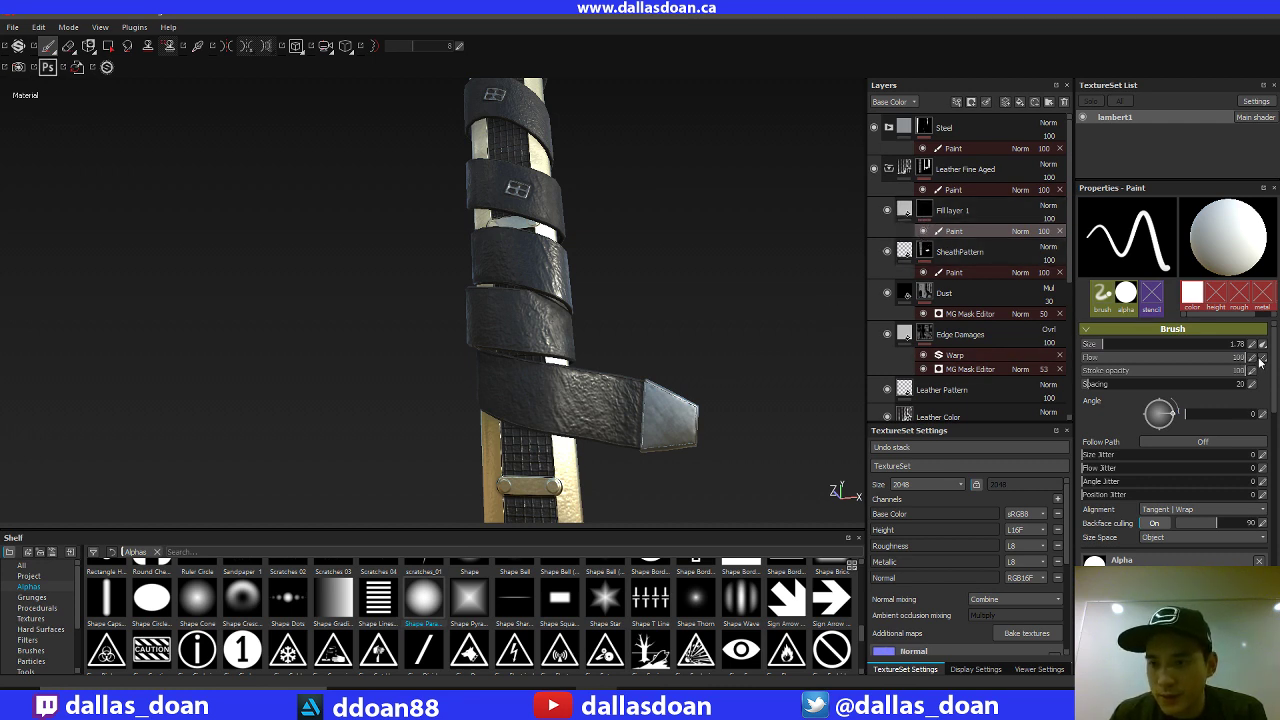
pyautogui.click(1262, 358)
pyautogui.click(1258, 392)
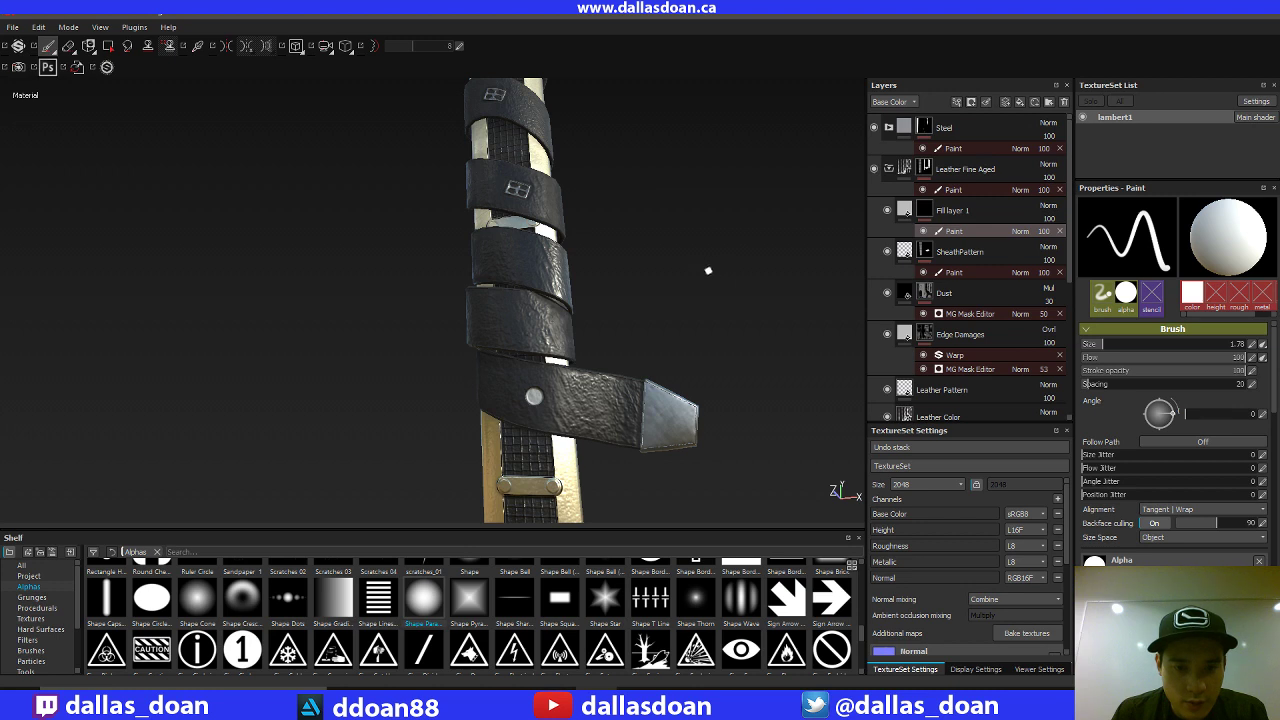
pyautogui.moveTo(723, 277)
pyautogui.keyDown('alt'); pyautogui.mouseDown()
pyautogui.moveTo(708, 277)
pyautogui.moveTo(734, 273)
pyautogui.moveTo(720, 291)
pyautogui.moveTo(729, 274)
pyautogui.moveTo(732, 287)
pyautogui.mouseUp(); pyautogui.keyUp('alt')
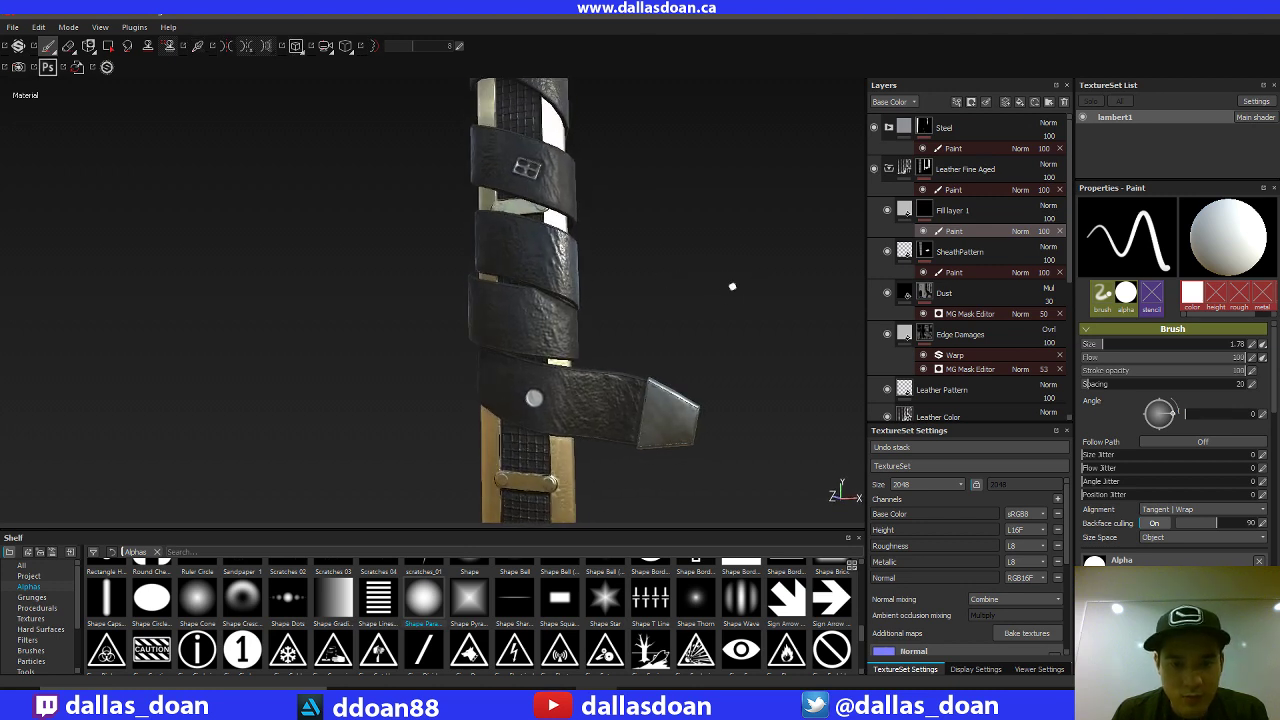
# Step: Examine the holes along the wrapped straps in the full-length scabbard reference photo, and return to the sheath model
pyautogui.click(632, 697)
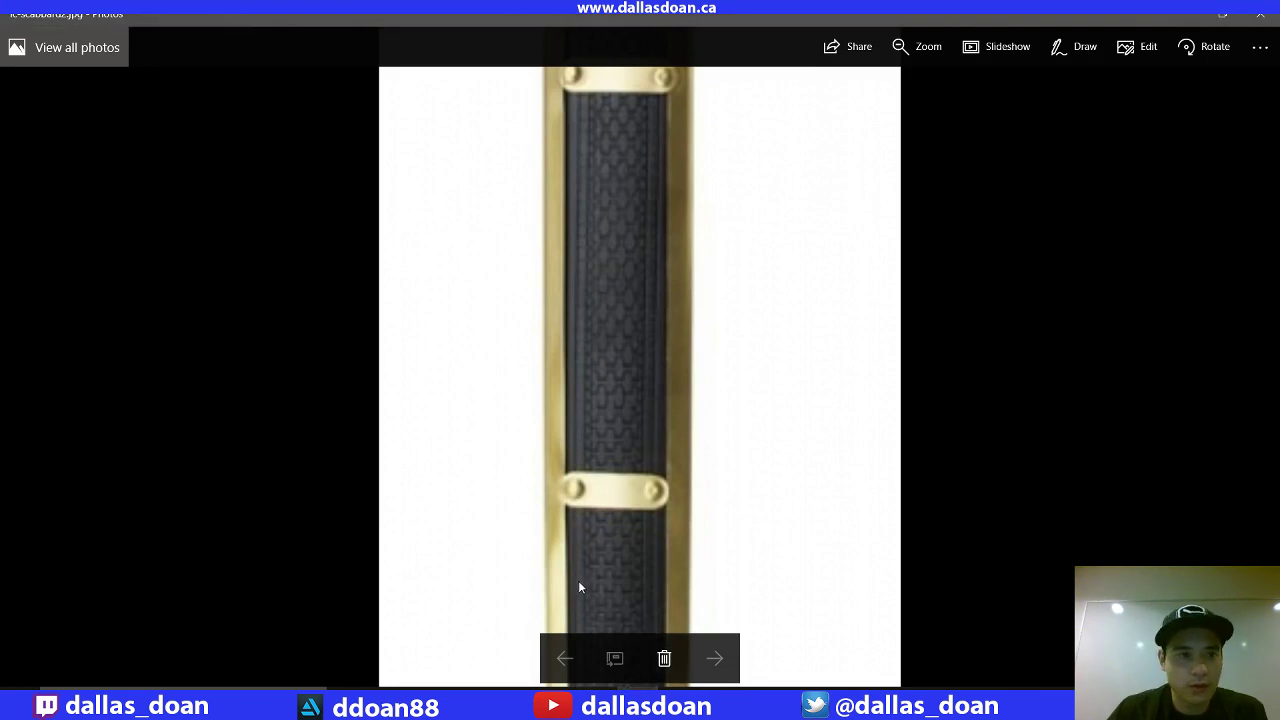
pyautogui.scroll(-5, 624, 431)
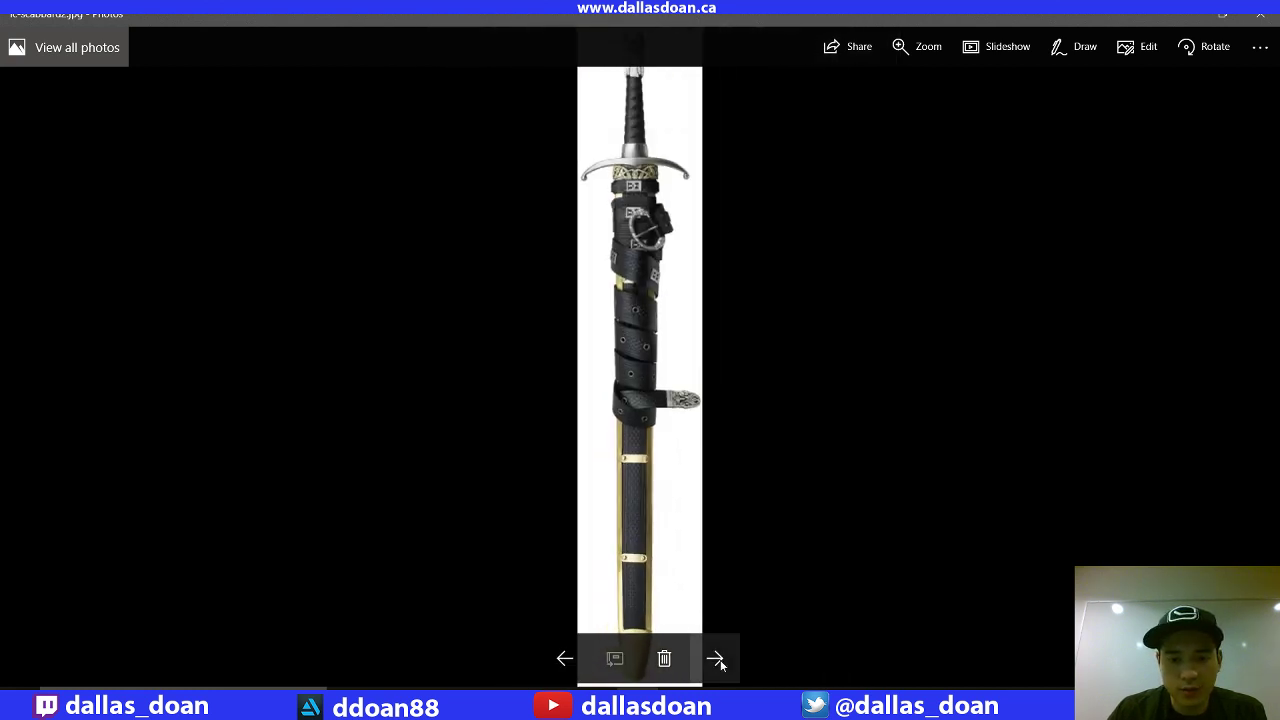
pyautogui.click(716, 659)
pyautogui.click(564, 658)
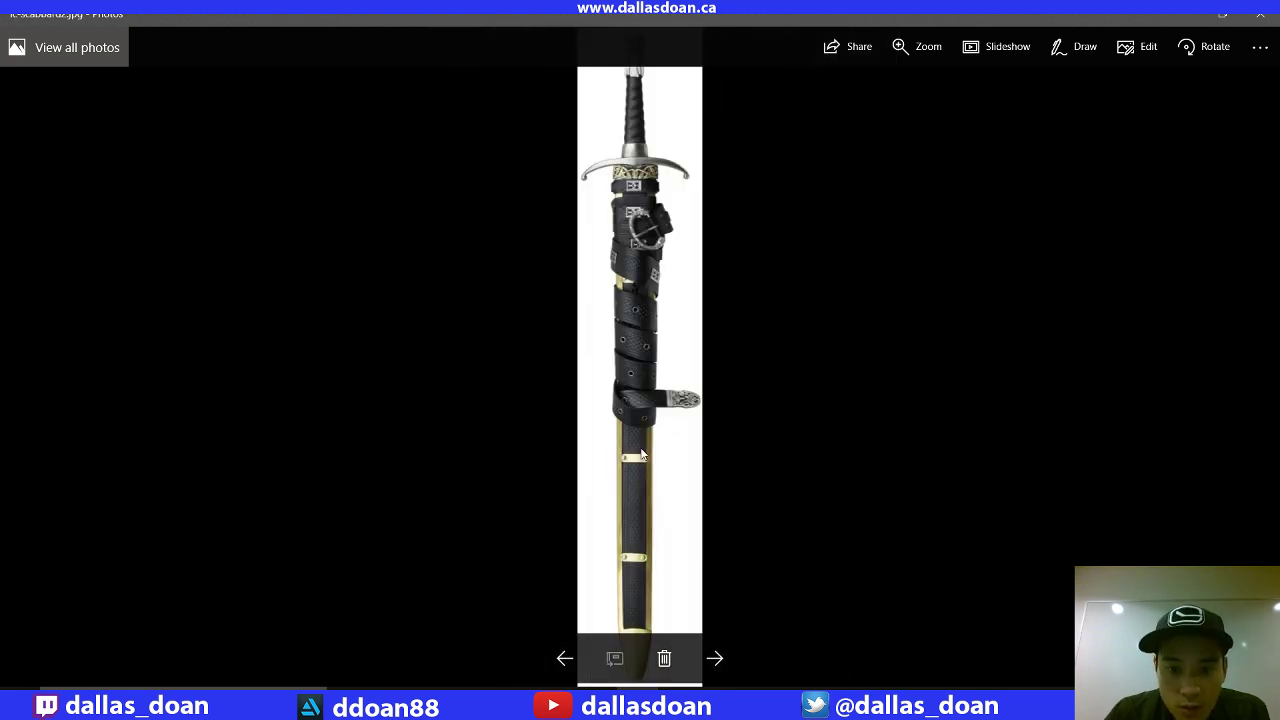
pyautogui.click(605, 691)
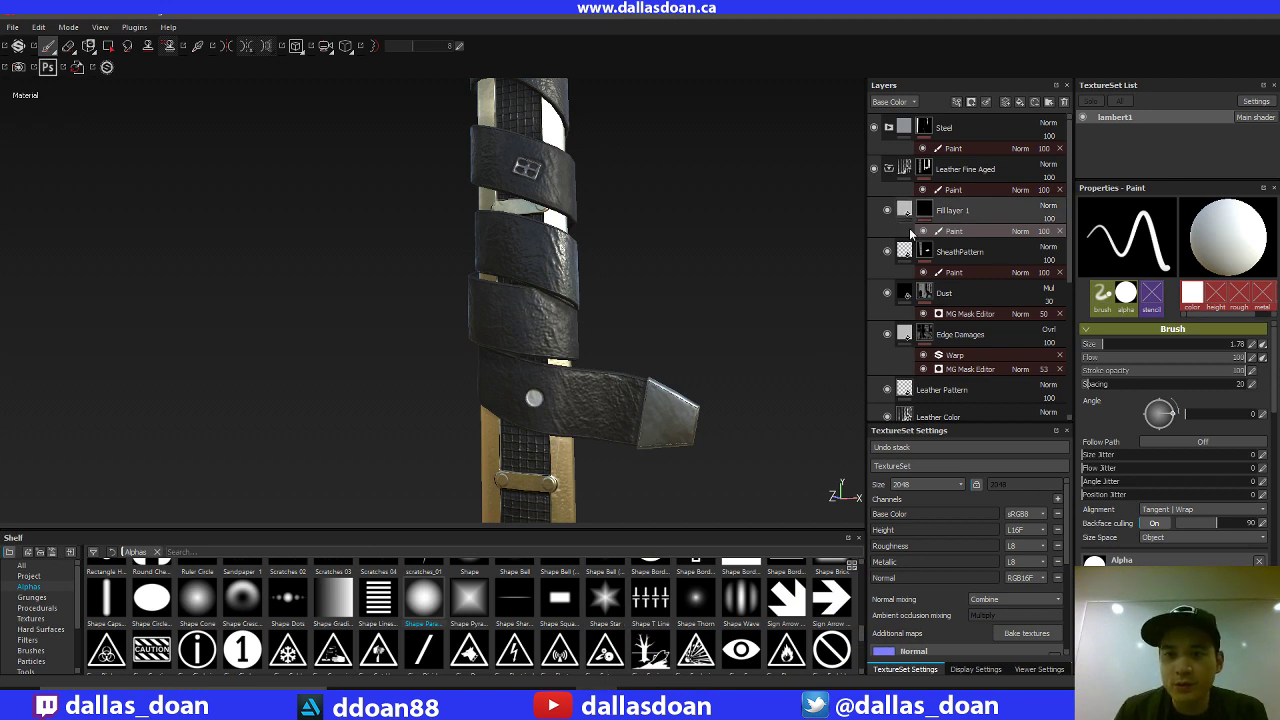
# Step: Set the fill layer's base color to black
pyautogui.press('Delete')
pyautogui.click(1122, 422)
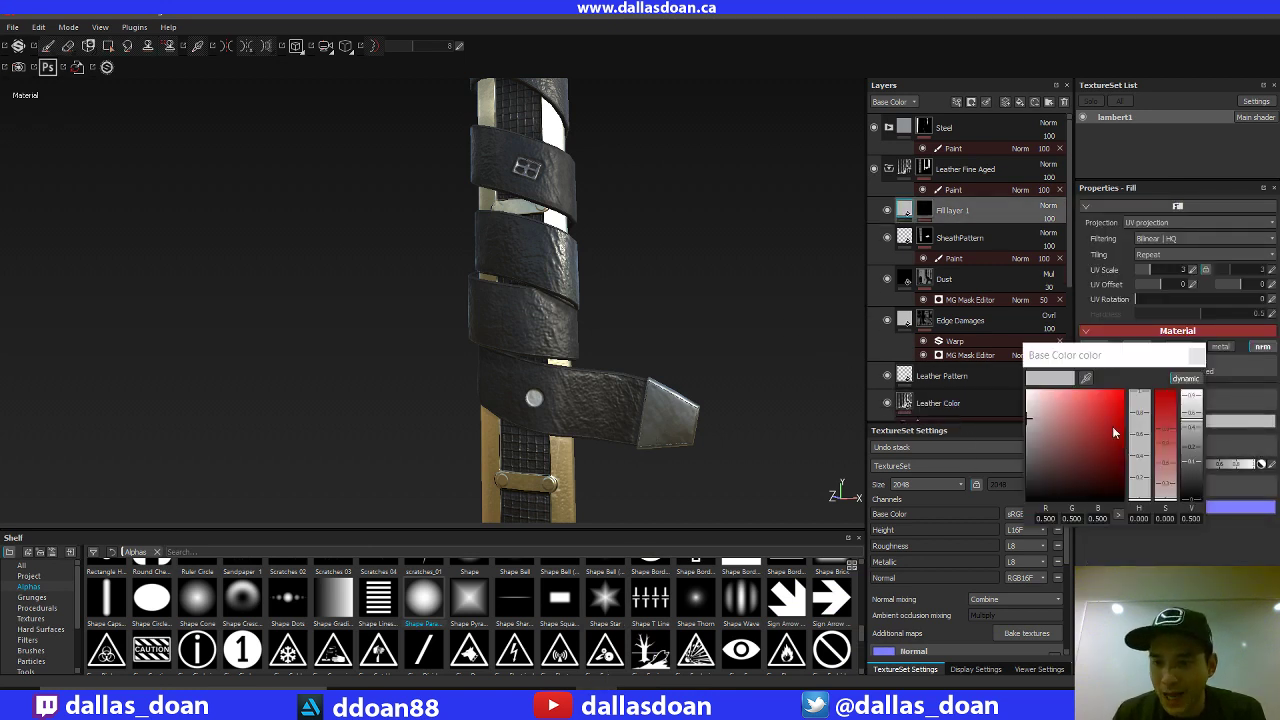
pyautogui.moveTo(792, 667); pyautogui.dragTo(701, 618)
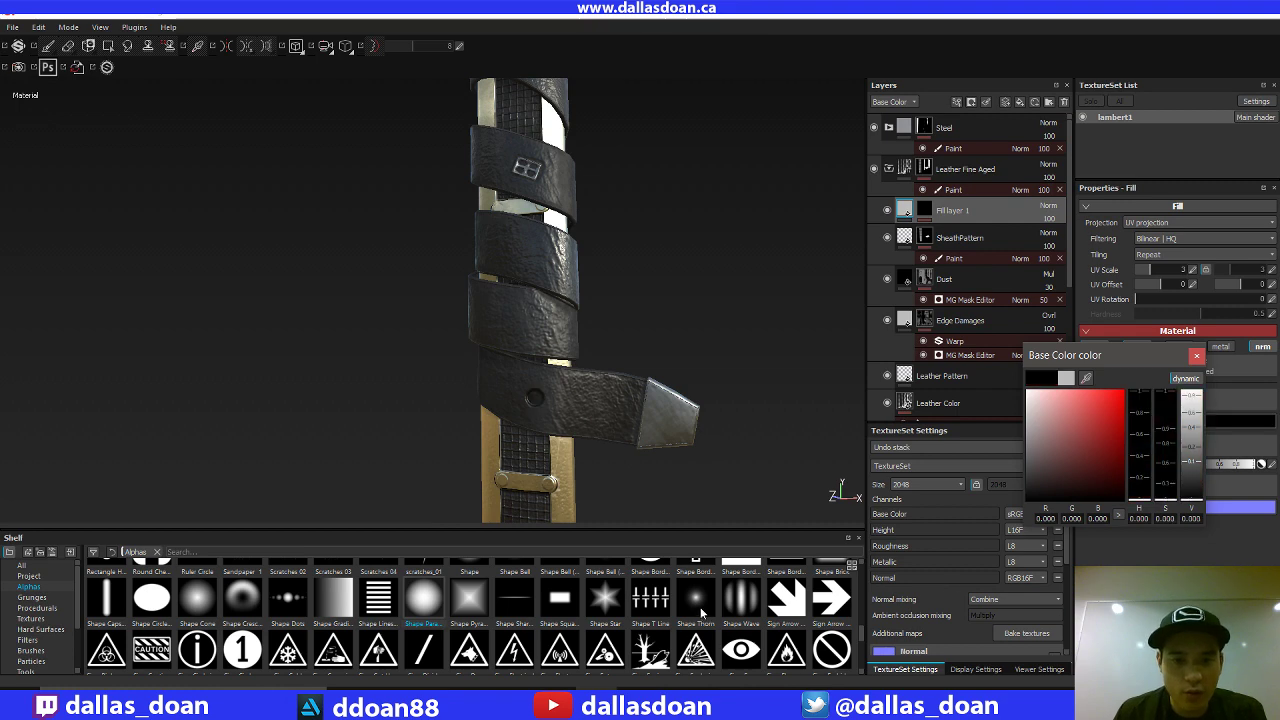
# Step: Finish the black base color choice and activate painting on the fill layer's mask
pyautogui.keyDown('alt'); pyautogui.moveTo(687, 232); pyautogui.dragTo(618, 337); pyautogui.keyUp('alt')
pyautogui.click(705, 341)
pyautogui.keyDown('alt'); pyautogui.moveTo(787, 329); pyautogui.dragTo(760, 297); pyautogui.keyUp('alt')
pyautogui.click(921, 215)
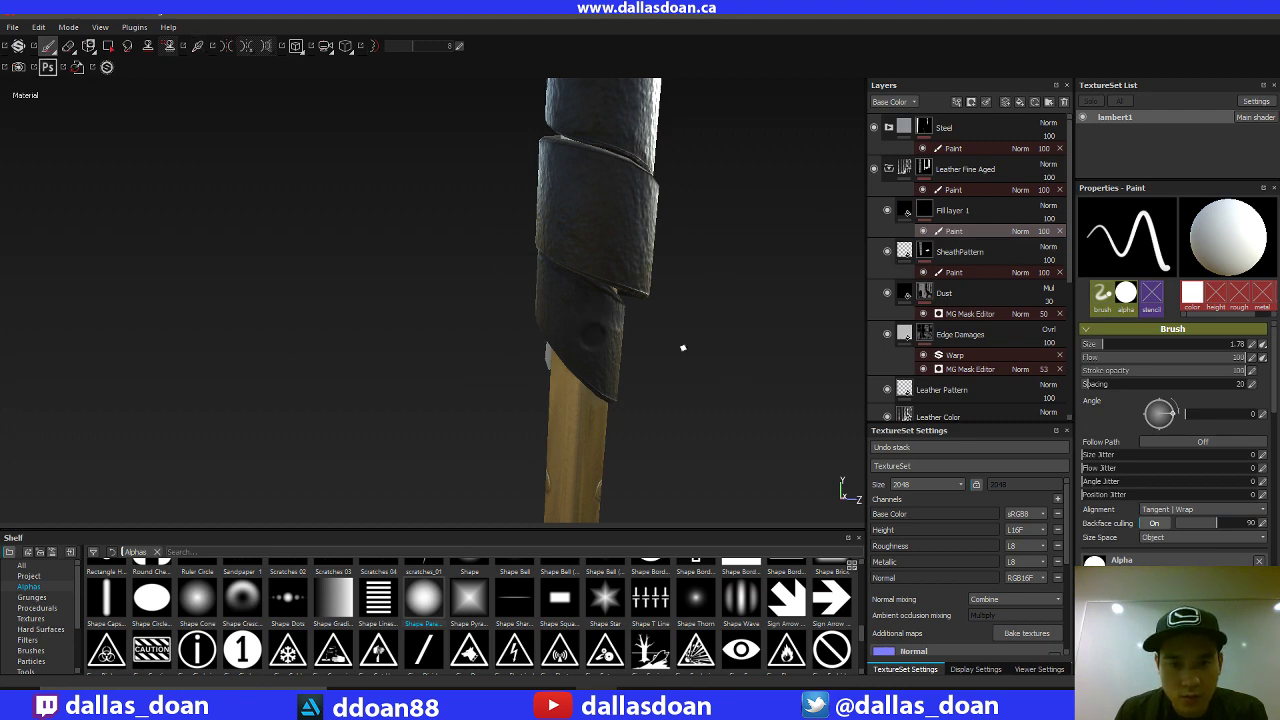
pyautogui.moveTo(774, 337)
pyautogui.keyDown('alt'); pyautogui.mouseDown()
pyautogui.moveTo(726, 313)
pyautogui.moveTo(631, 309)
pyautogui.moveTo(814, 331)
pyautogui.moveTo(1132, 336)
pyautogui.mouseUp(); pyautogui.keyUp('alt')
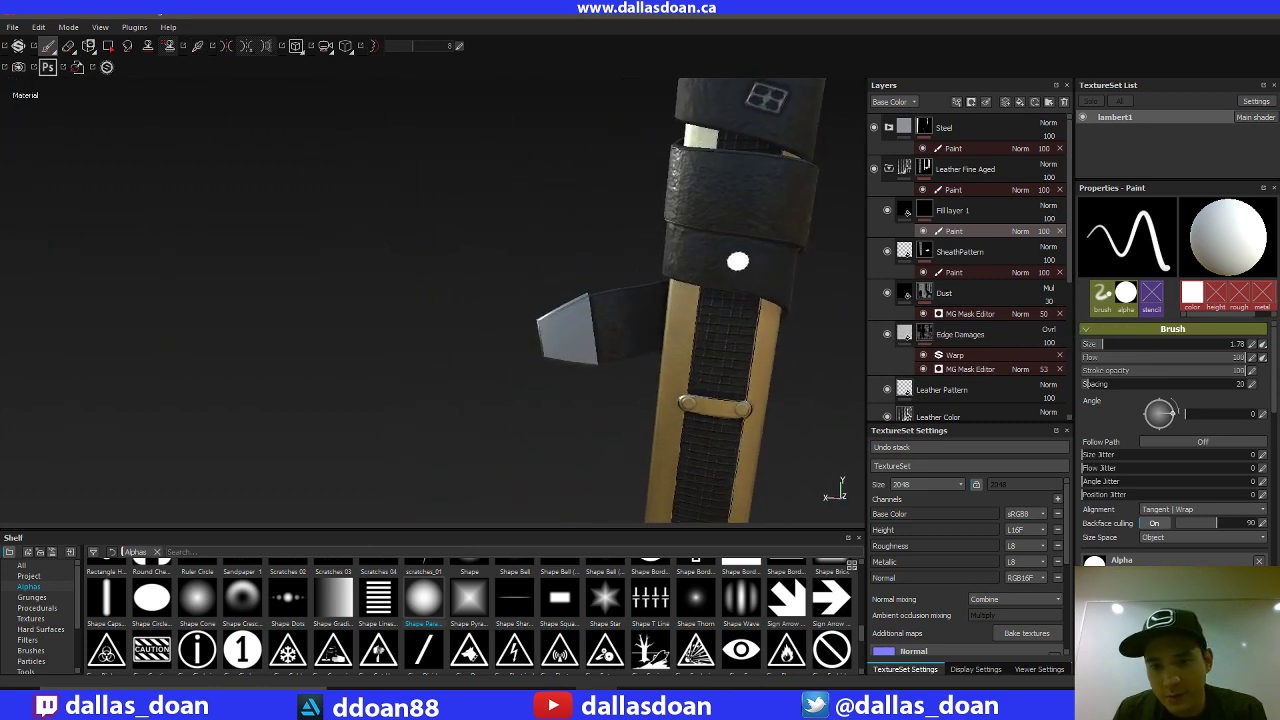
# Step: Stamp a round hole on the front wrap above the loose strap end, undoing and restamping it in line with the hole below
pyautogui.moveTo(617, 337)
pyautogui.keyDown('alt'); pyautogui.mouseDown()
pyautogui.moveTo(509, 177)
pyautogui.moveTo(760, 196)
pyautogui.moveTo(673, 234)
pyautogui.moveTo(660, 269)
pyautogui.moveTo(569, 251)
pyautogui.moveTo(463, 260)
pyautogui.moveTo(535, 234)
pyautogui.moveTo(714, 214)
pyautogui.moveTo(766, 251)
pyautogui.moveTo(671, 259)
pyautogui.mouseUp(); pyautogui.keyUp('alt')
pyautogui.click(449, 302)
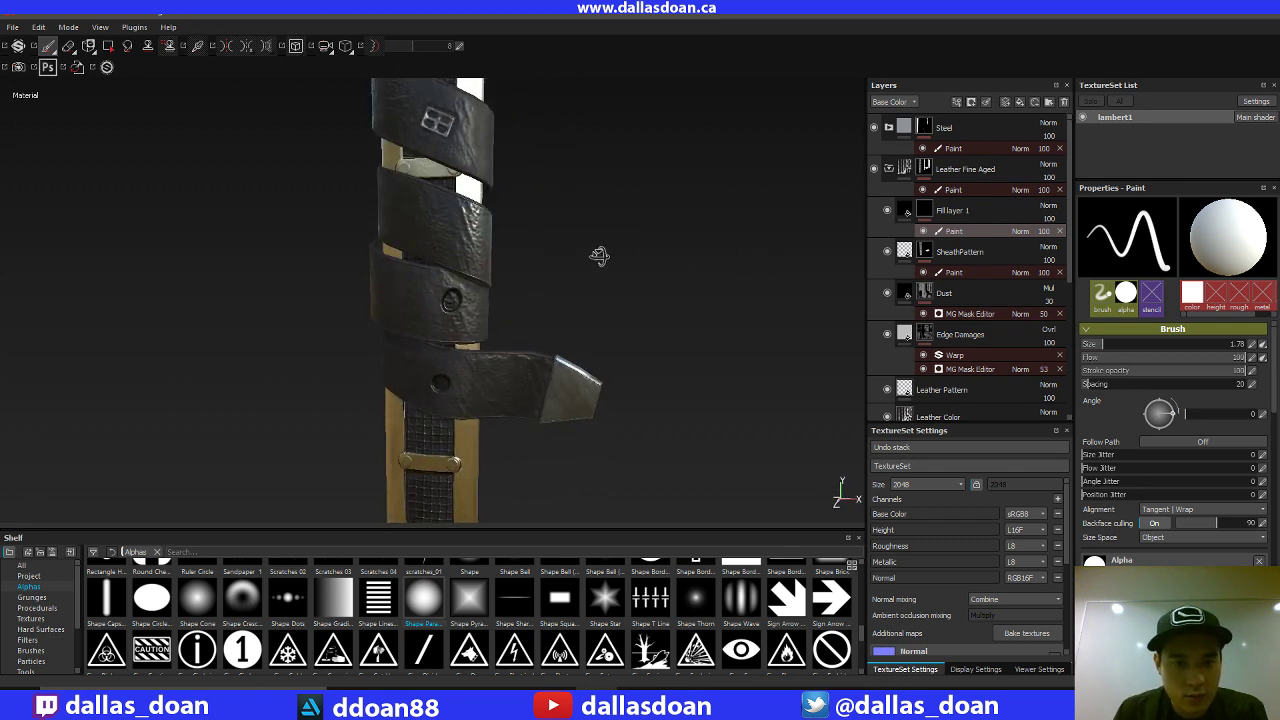
pyautogui.keyDown('alt'); pyautogui.moveTo(600, 256); pyautogui.dragTo(686, 322); pyautogui.keyUp('alt')
pyautogui.click(597, 309)
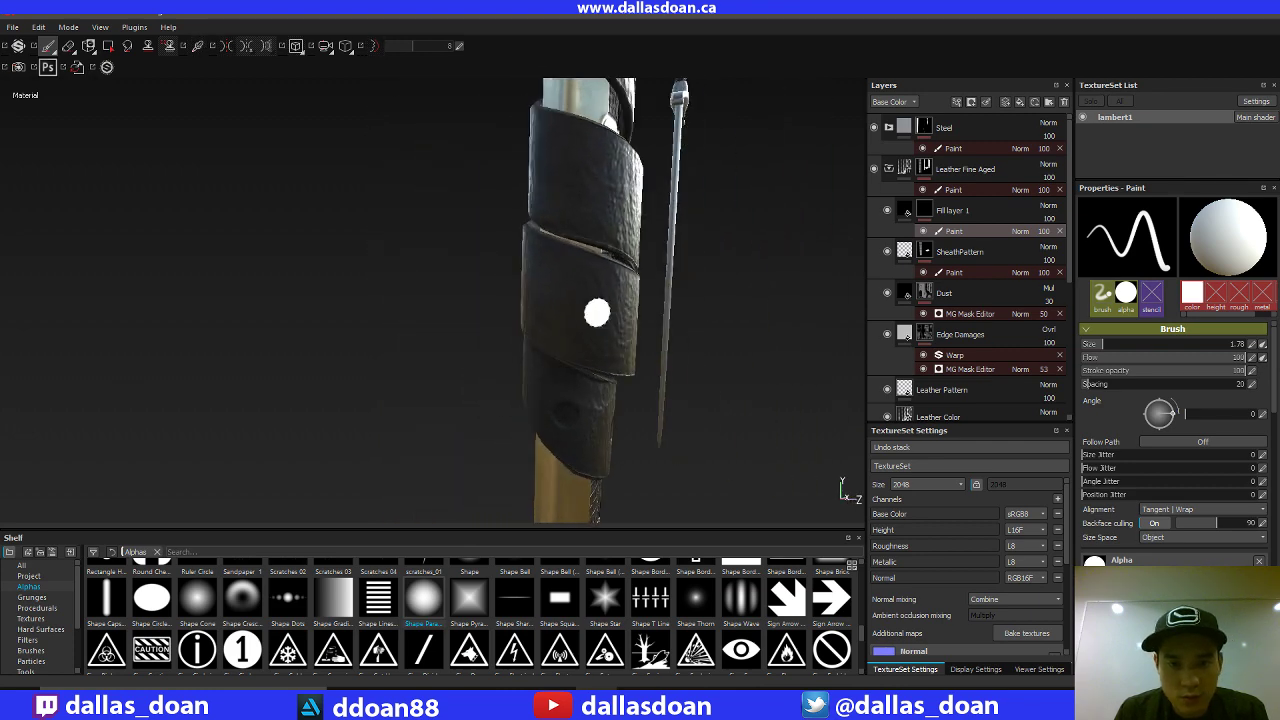
pyautogui.keyDown('alt'); pyautogui.moveTo(797, 330); pyautogui.dragTo(543, 294); pyautogui.keyUp('alt')
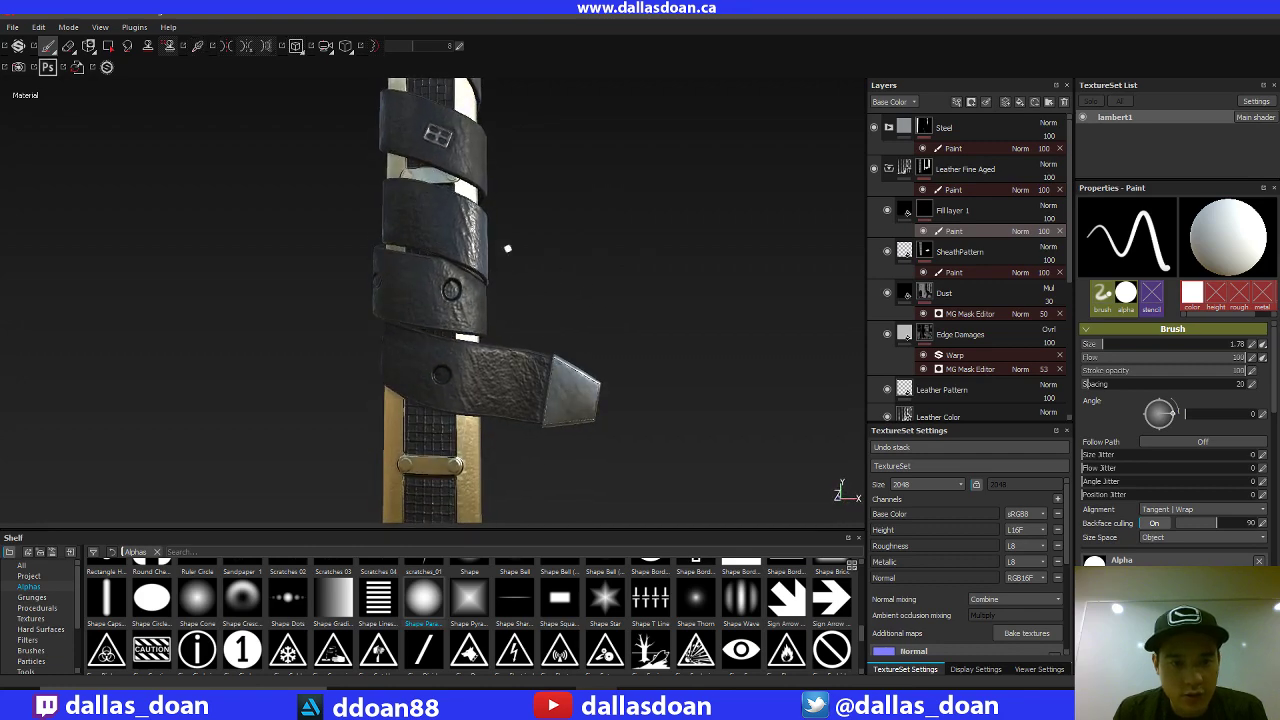
pyautogui.press('ctrl')
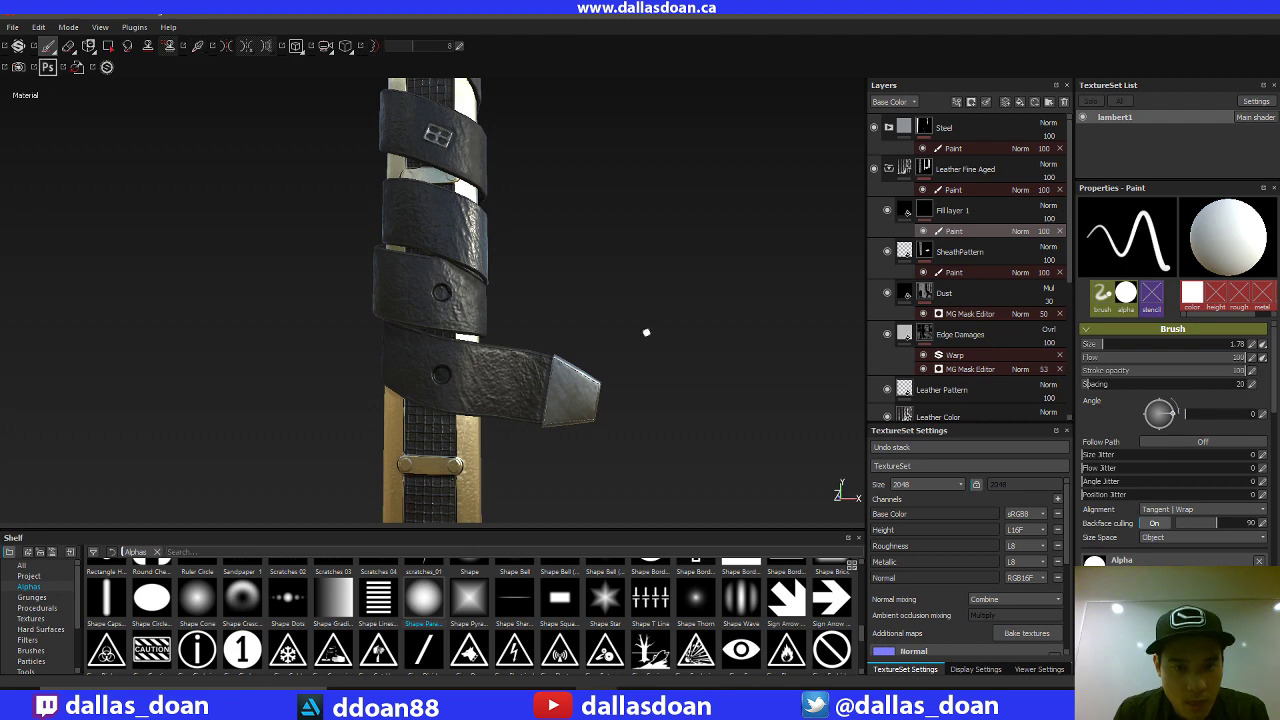
# Step: Stamp round holes on the narrow side and the back of the two lowest wraps
pyautogui.moveTo(597, 275)
pyautogui.keyDown('alt'); pyautogui.mouseDown()
pyautogui.moveTo(569, 274)
pyautogui.moveTo(652, 262)
pyautogui.moveTo(729, 287)
pyautogui.moveTo(790, 283)
pyautogui.mouseUp(); pyautogui.keyUp('alt')
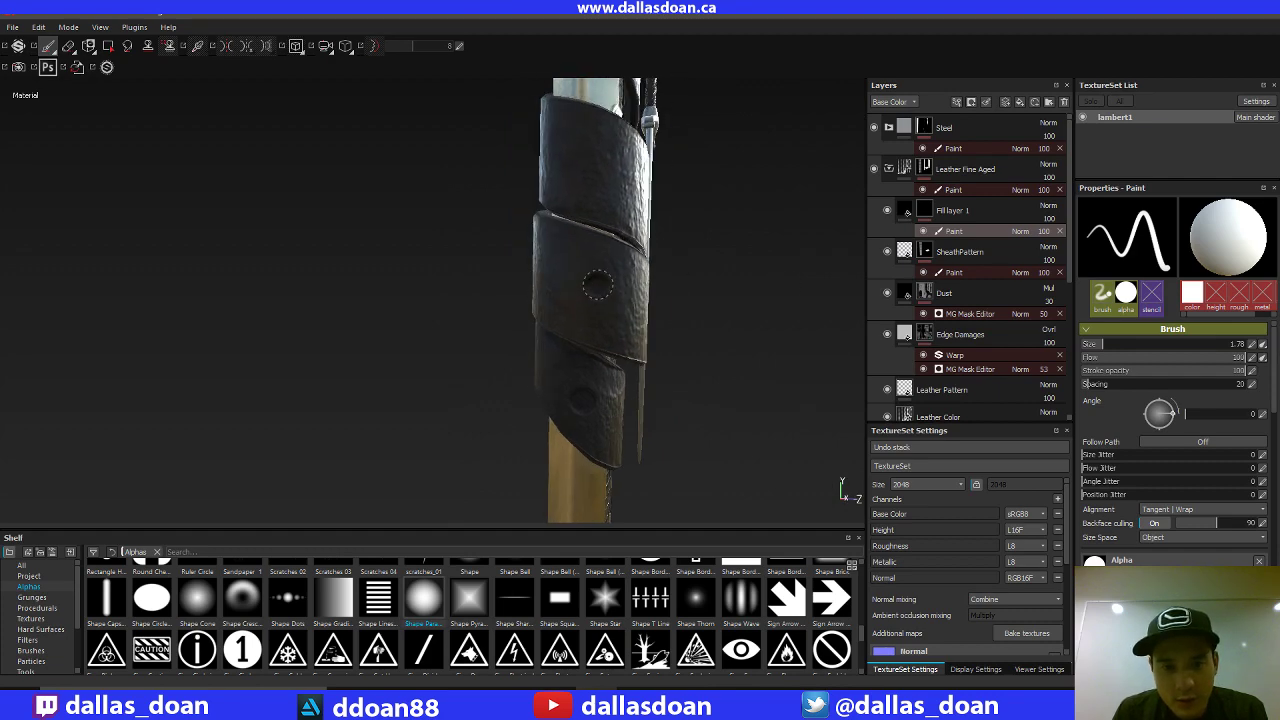
pyautogui.keyDown('alt'); pyautogui.moveTo(769, 329); pyautogui.dragTo(492, 280); pyautogui.keyUp('alt')
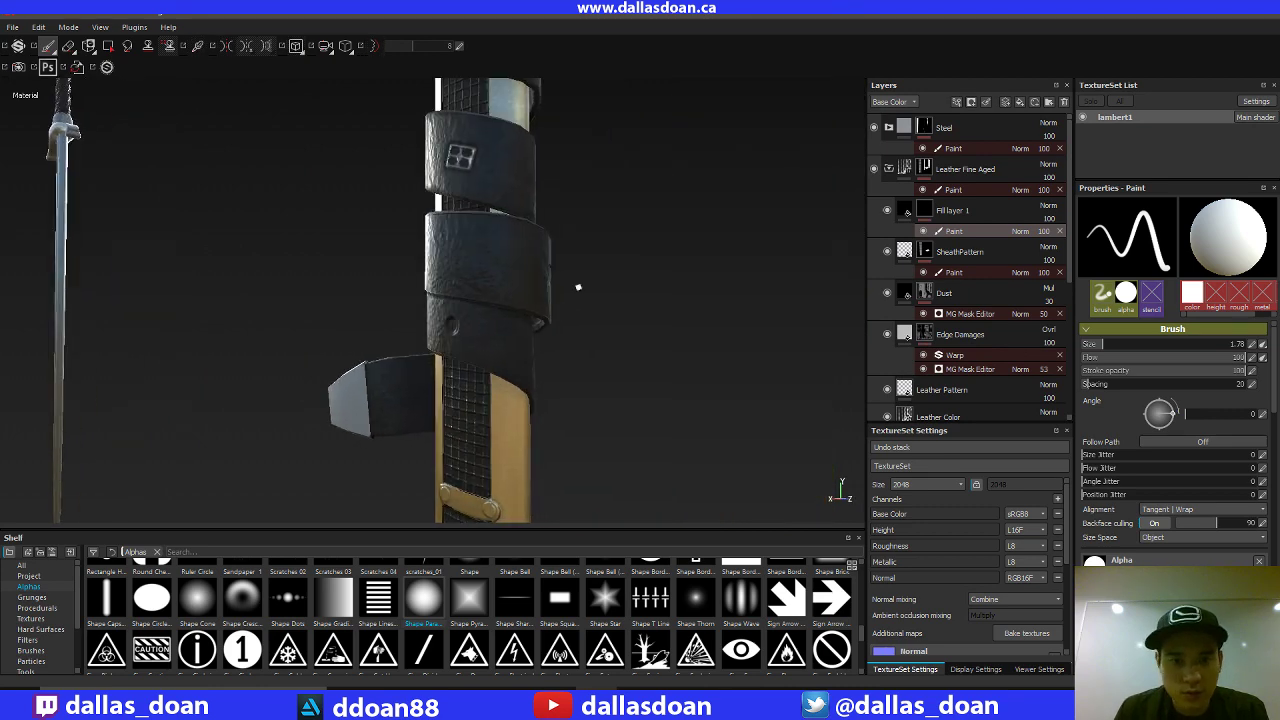
pyautogui.keyDown('alt'); pyautogui.moveTo(578, 287); pyautogui.dragTo(517, 311); pyautogui.keyUp('alt')
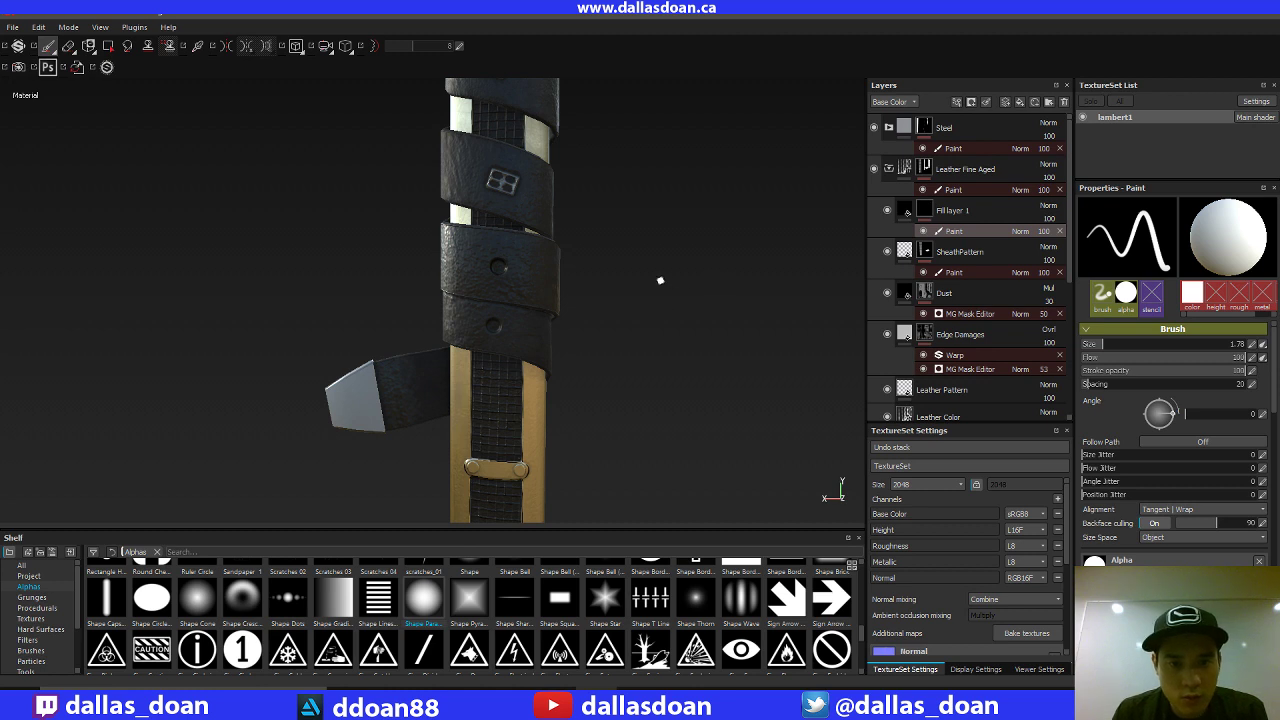
# Step: Continue the row of round holes around the other side of the wraps and onto the front wrap below the square emblem
pyautogui.moveTo(660, 281)
pyautogui.keyDown('alt'); pyautogui.mouseDown()
pyautogui.moveTo(783, 277)
pyautogui.moveTo(808, 303)
pyautogui.moveTo(740, 280)
pyautogui.moveTo(625, 302)
pyautogui.moveTo(640, 383)
pyautogui.moveTo(726, 291)
pyautogui.moveTo(628, 300)
pyautogui.moveTo(634, 283)
pyautogui.moveTo(577, 297)
pyautogui.moveTo(686, 294)
pyautogui.moveTo(604, 290)
pyautogui.moveTo(499, 319)
pyautogui.moveTo(663, 294)
pyautogui.moveTo(645, 392)
pyautogui.moveTo(515, 317)
pyautogui.moveTo(703, 309)
pyautogui.moveTo(480, 314)
pyautogui.mouseUp(); pyautogui.keyUp('alt')
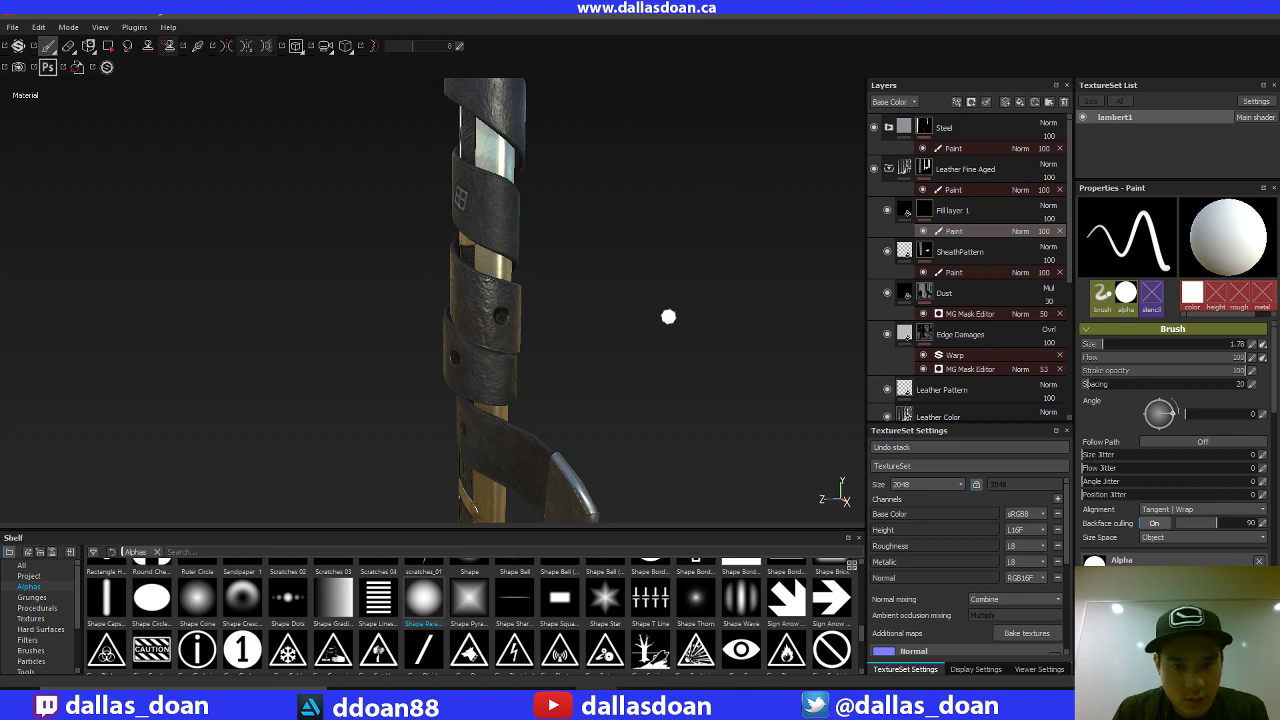
pyautogui.moveTo(669, 317)
pyautogui.keyDown('alt'); pyautogui.mouseDown()
pyautogui.moveTo(674, 297)
pyautogui.moveTo(591, 308)
pyautogui.moveTo(603, 309)
pyautogui.mouseUp(); pyautogui.keyUp('alt')
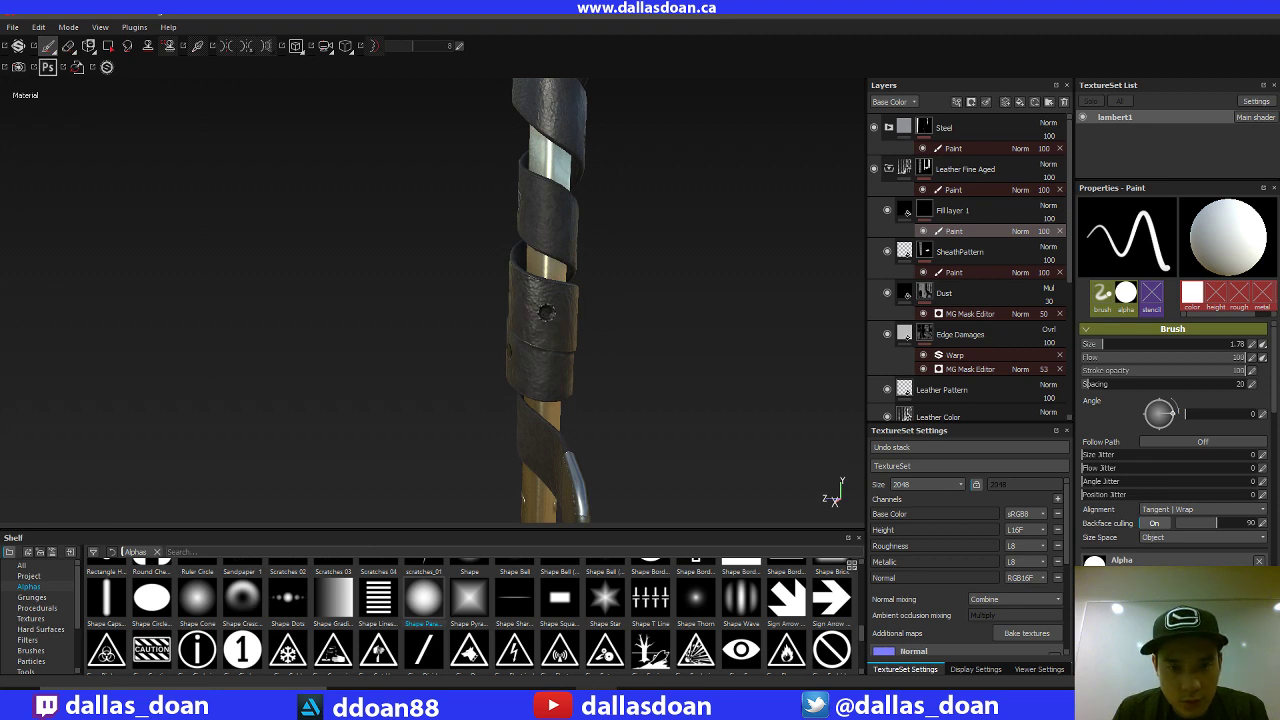
pyautogui.keyDown('alt'); pyautogui.moveTo(691, 343); pyautogui.dragTo(615, 287); pyautogui.keyUp('alt')
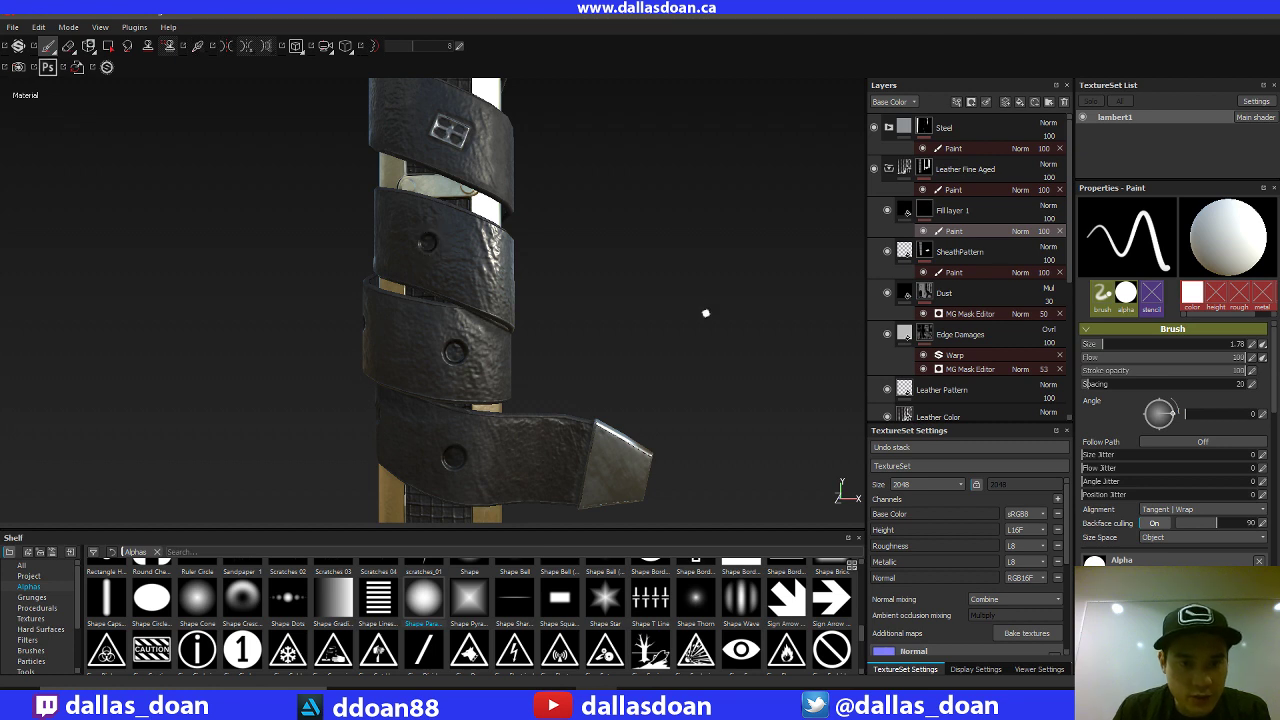
# Step: Examine the belt holes on the sheath from several angles and distances and compare them with the full-length scabbard reference photo
pyautogui.moveTo(739, 285)
pyautogui.keyDown('alt'); pyautogui.mouseDown()
pyautogui.moveTo(694, 286)
pyautogui.moveTo(737, 303)
pyautogui.moveTo(718, 303)
pyautogui.moveTo(717, 266)
pyautogui.mouseUp(); pyautogui.keyUp('alt')
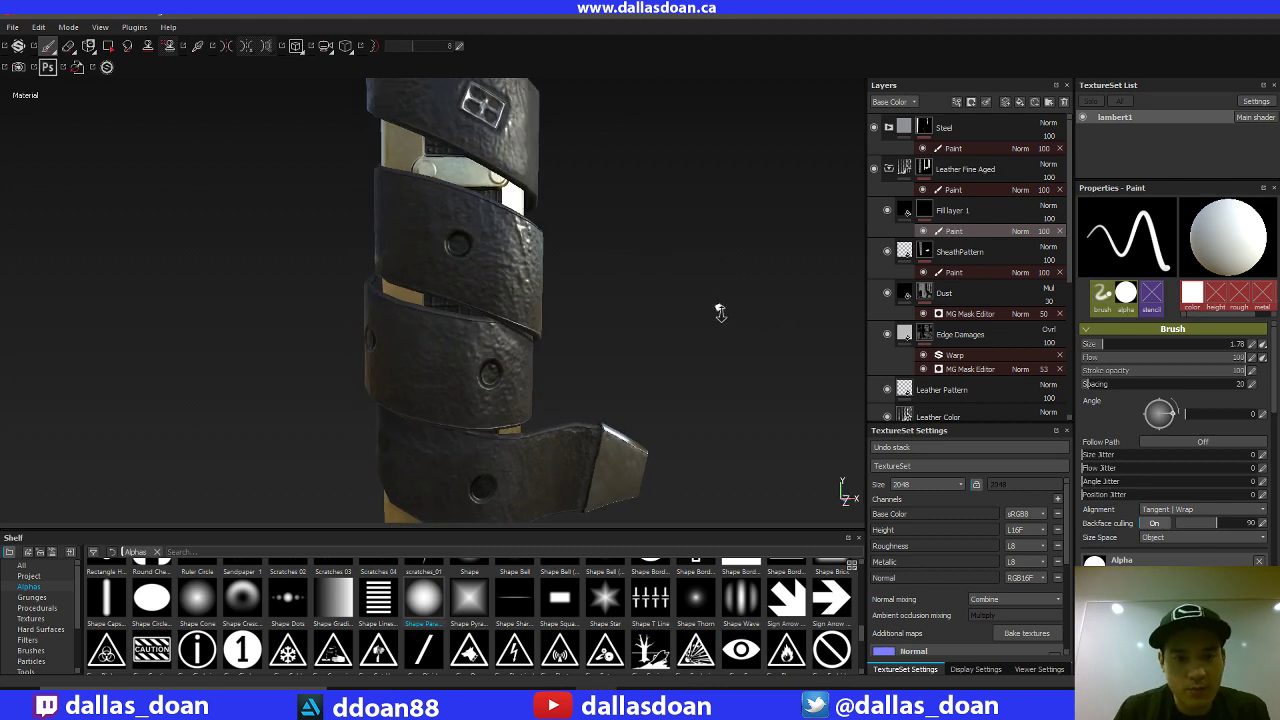
pyautogui.keyDown('alt'); pyautogui.moveTo(720, 312); pyautogui.dragTo(612, 305); pyautogui.keyUp('alt')
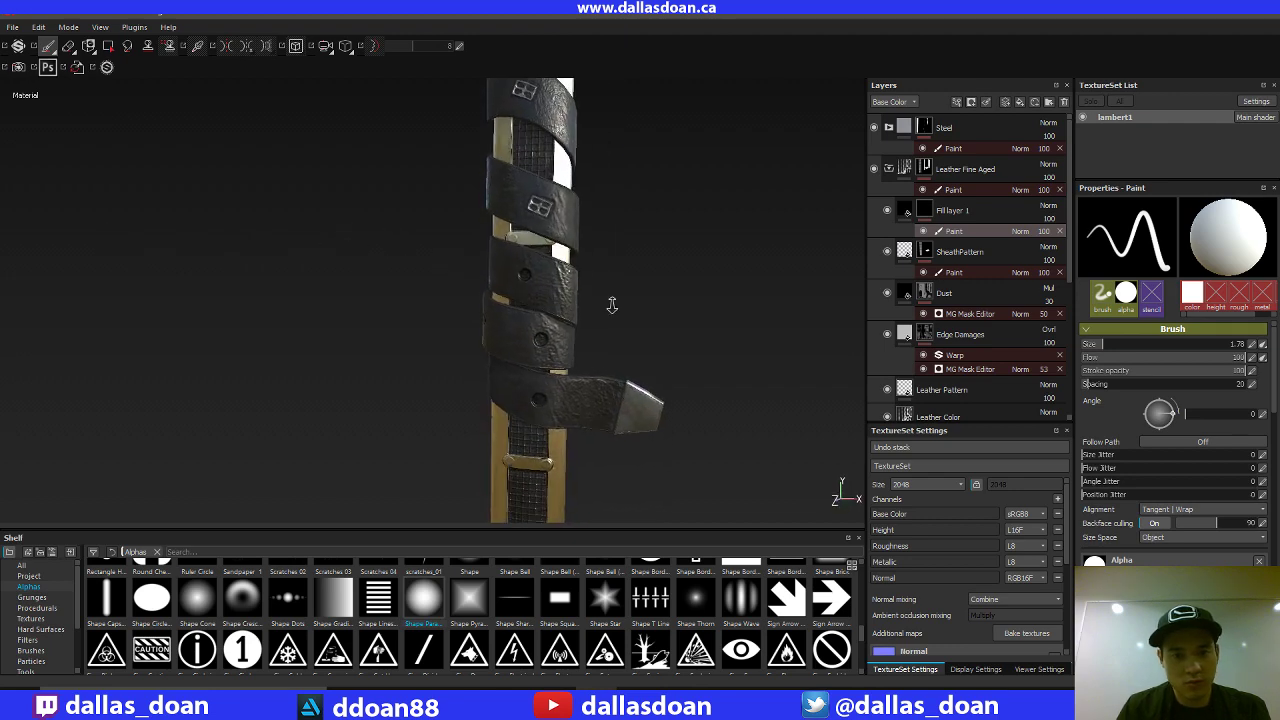
pyautogui.moveTo(612, 305)
pyautogui.keyDown('alt'); pyautogui.mouseDown(button='right')
pyautogui.moveTo(663, 280)
pyautogui.moveTo(540, 264)
pyautogui.mouseUp(button='right'); pyautogui.keyUp('alt')
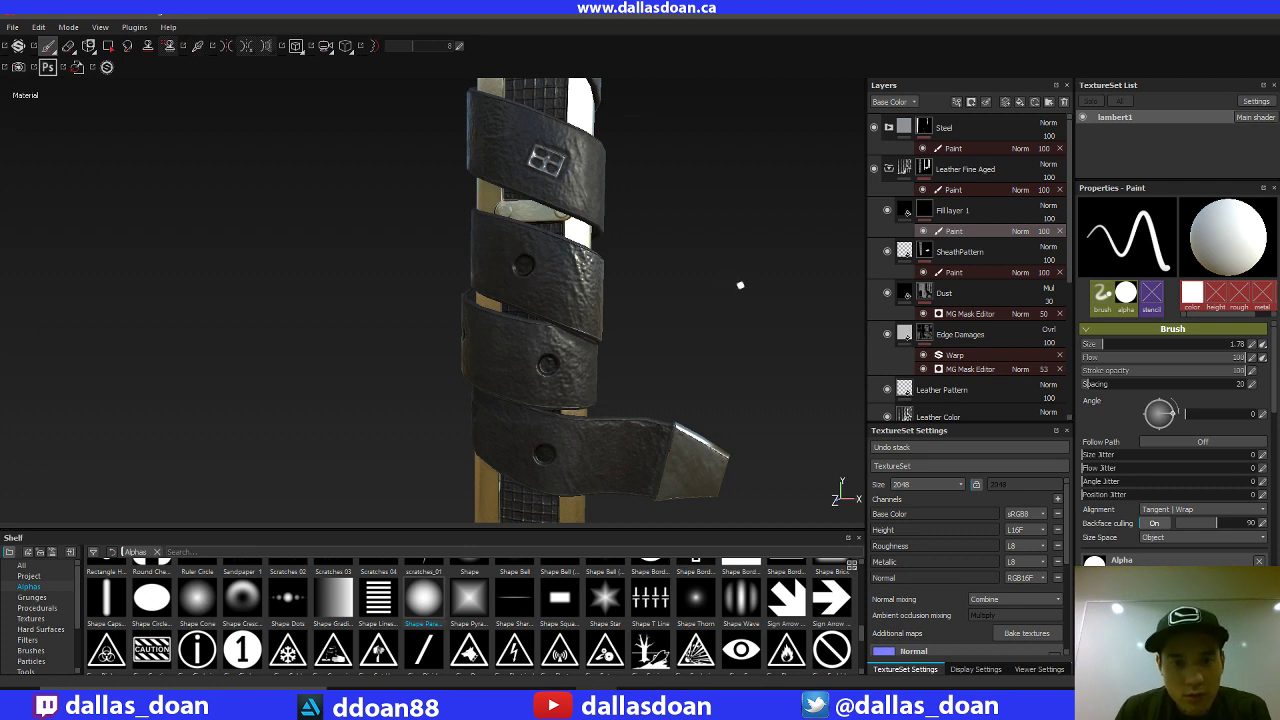
pyautogui.keyDown('alt'); pyautogui.moveTo(740, 285); pyautogui.dragTo(396, 376); pyautogui.keyUp('alt')
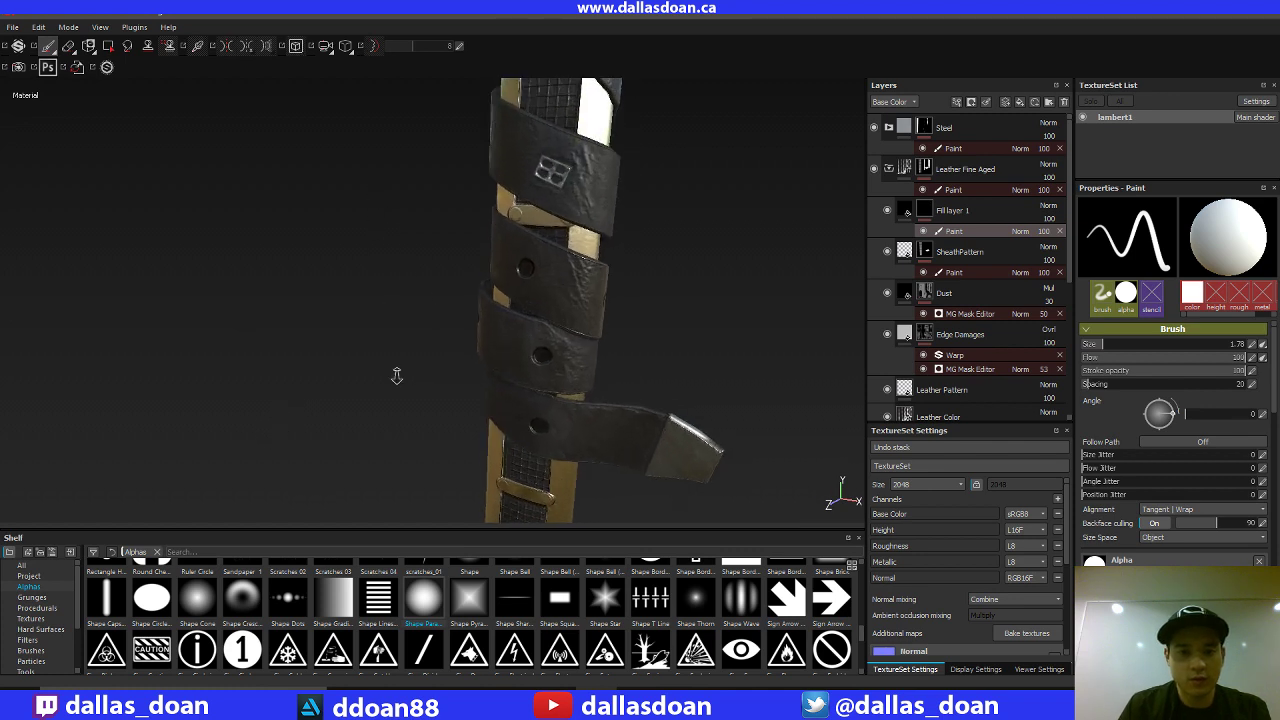
pyautogui.keyDown('alt'); pyautogui.moveTo(397, 376); pyautogui.dragTo(397, 317, button='right'); pyautogui.keyUp('alt')
pyautogui.keyDown('alt'); pyautogui.moveTo(397, 317); pyautogui.dragTo(354, 325); pyautogui.keyUp('alt')
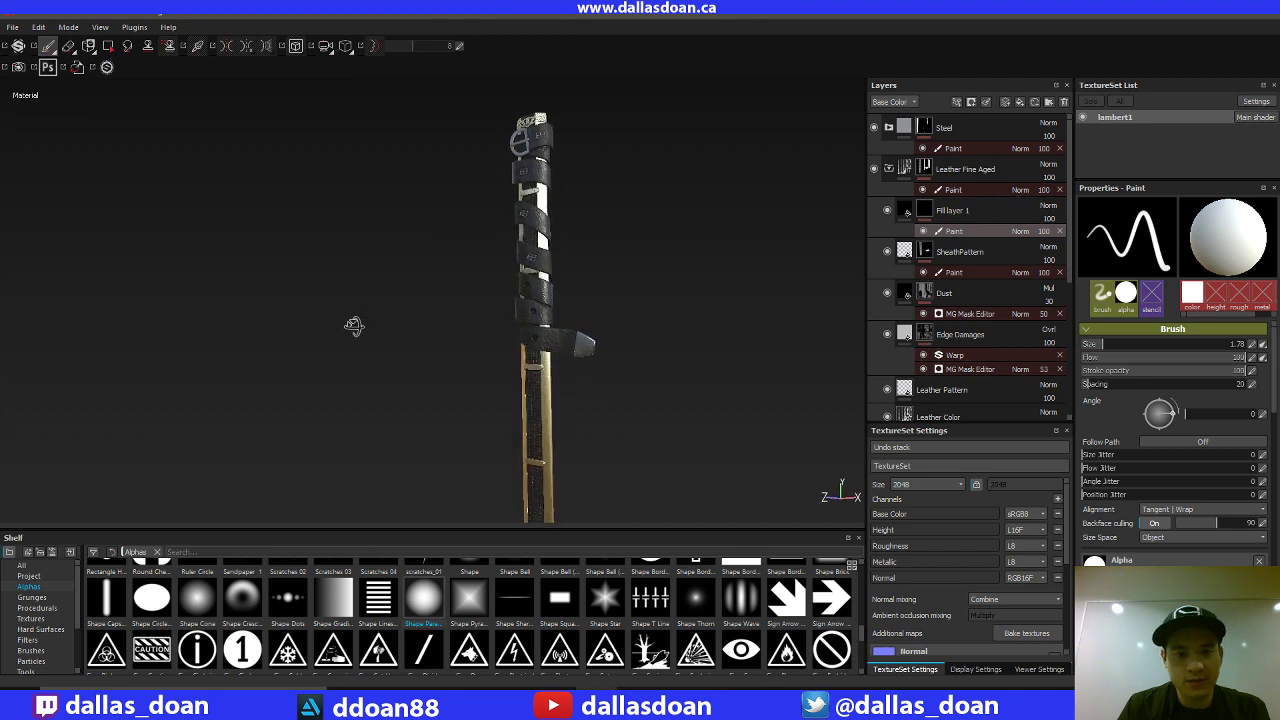
pyautogui.moveTo(706, 271)
pyautogui.keyDown('alt'); pyautogui.mouseDown(button='right')
pyautogui.moveTo(814, 249)
pyautogui.moveTo(719, 315)
pyautogui.moveTo(809, 314)
pyautogui.mouseUp(button='right'); pyautogui.keyUp('alt')
pyautogui.moveTo(809, 314)
pyautogui.keyDown('alt'); pyautogui.mouseDown()
pyautogui.moveTo(751, 291)
pyautogui.moveTo(769, 285)
pyautogui.moveTo(797, 329)
pyautogui.moveTo(735, 300)
pyautogui.mouseUp(); pyautogui.keyUp('alt')
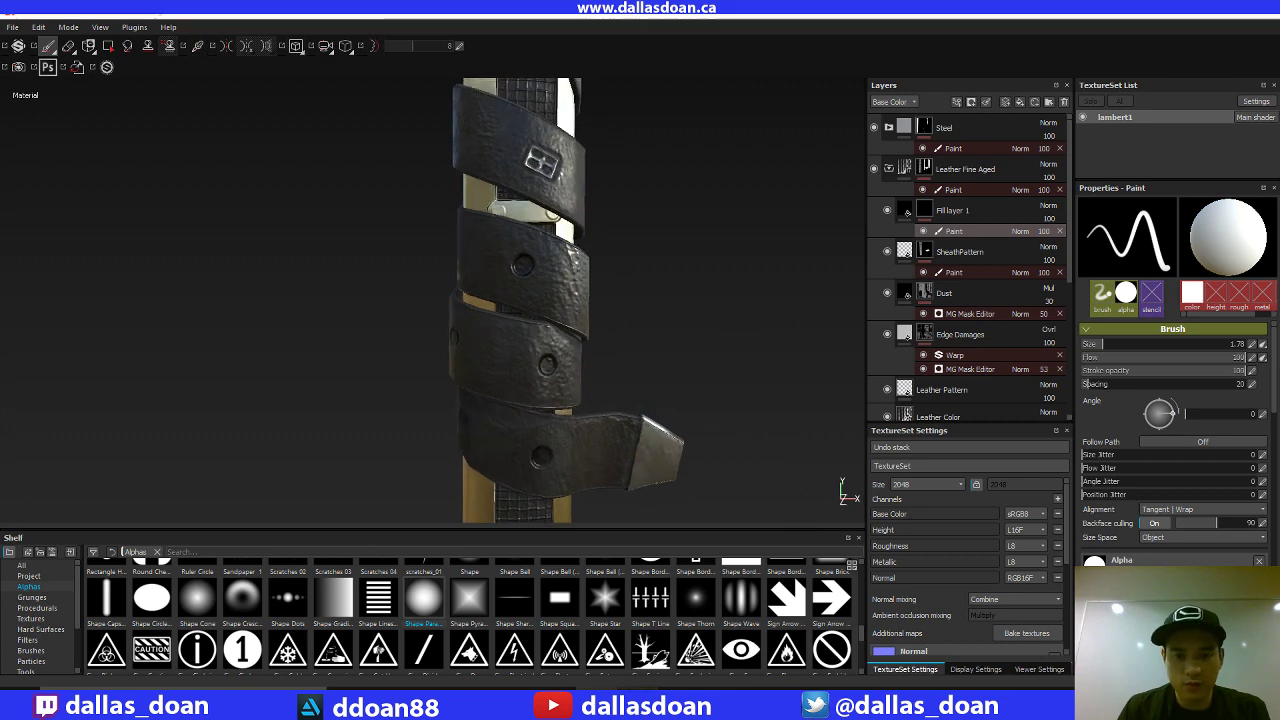
pyautogui.click(646, 691)
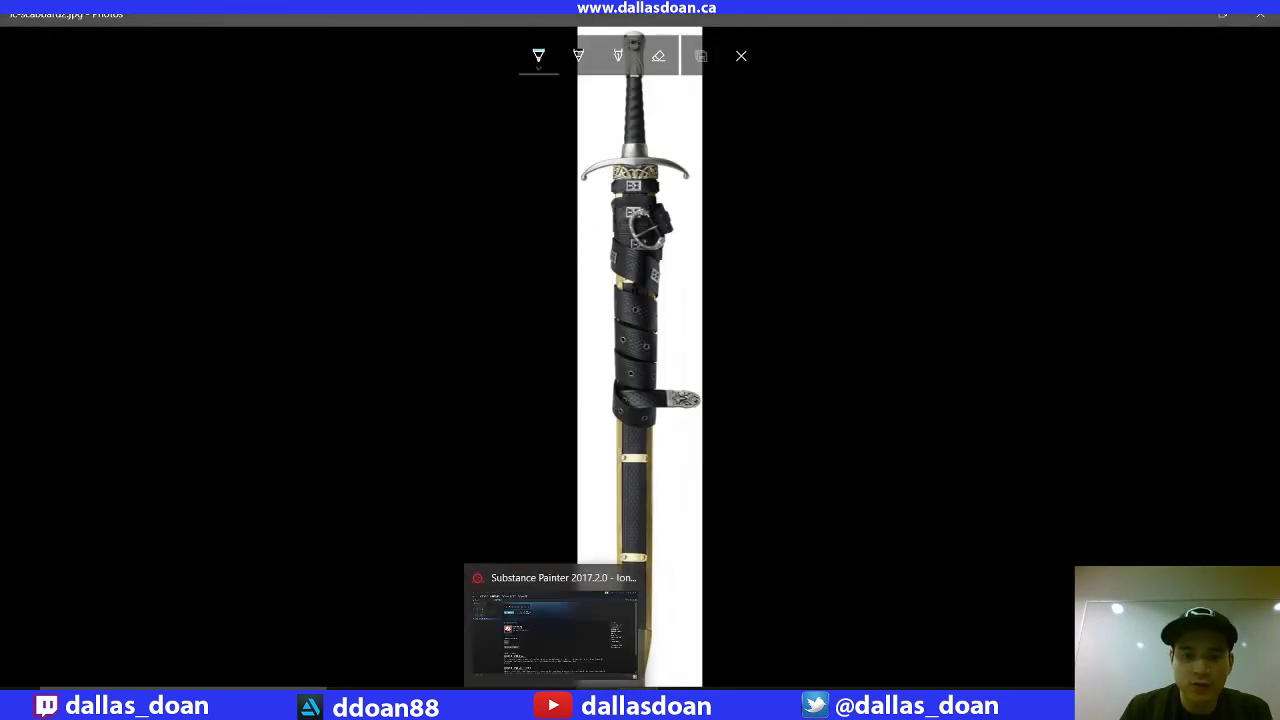
pyautogui.click(645, 689)
# Step: Rename the black fill layer inside the Leather Fine Aged folder as BeltHole
pyautogui.keyDown('alt'); pyautogui.moveTo(723, 271); pyautogui.dragTo(843, 294, button='right'); pyautogui.keyUp('alt')
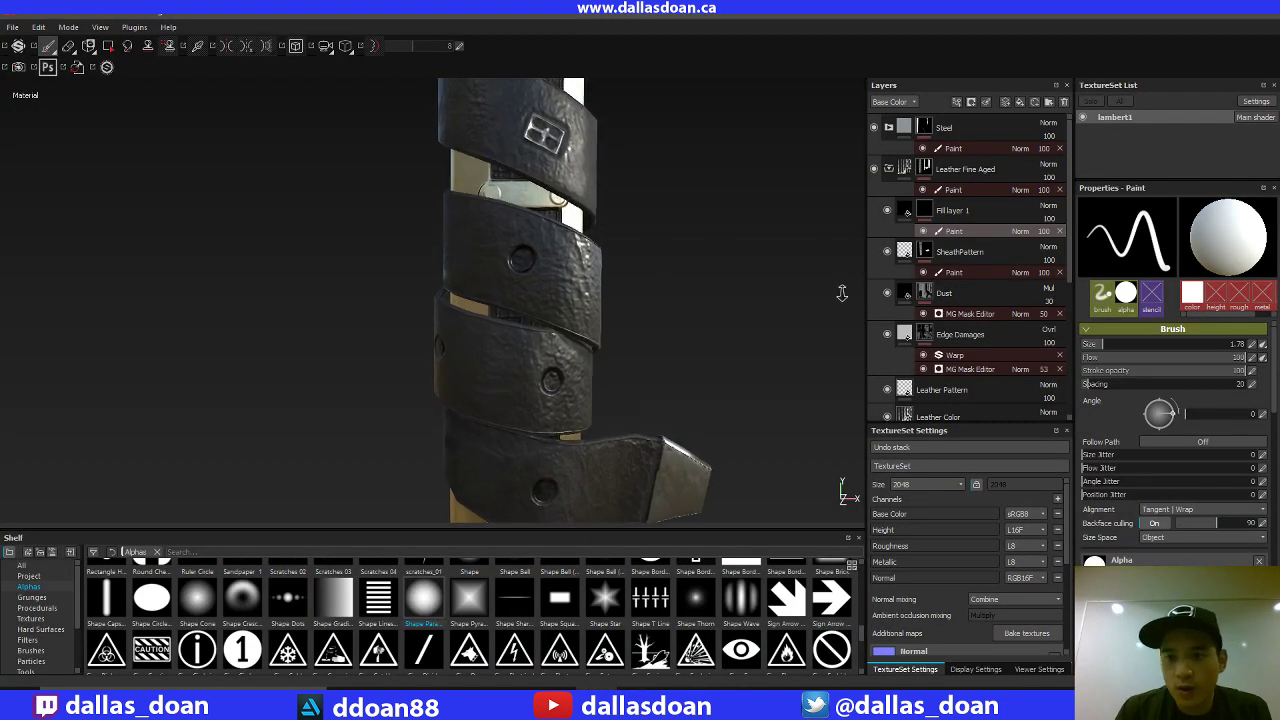
pyautogui.click(900, 175)
pyautogui.click(890, 170)
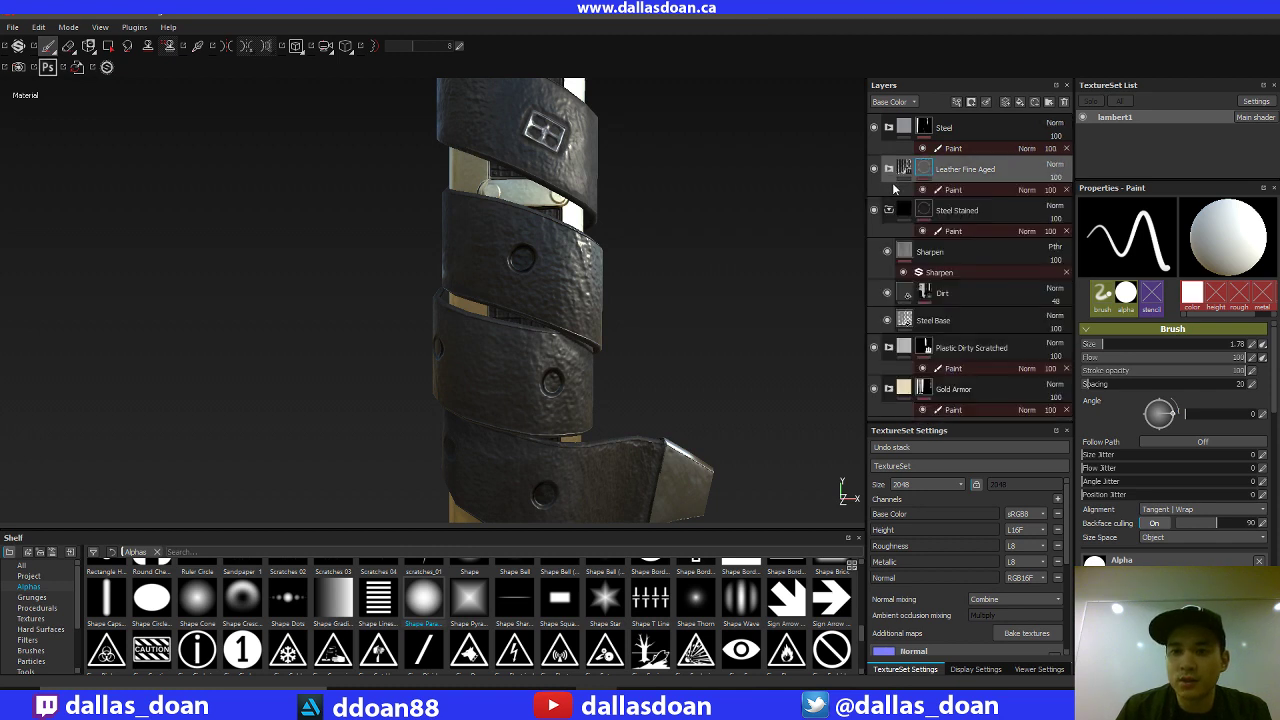
pyautogui.click(887, 170)
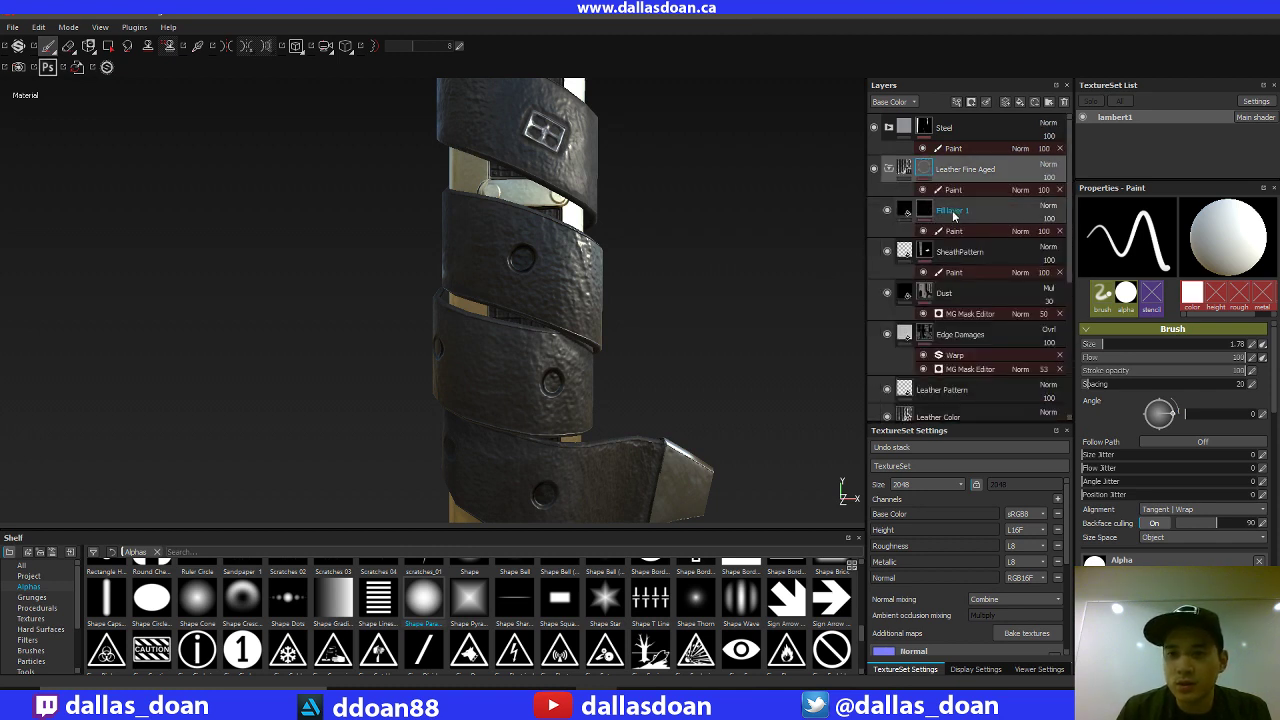
pyautogui.doubleClick(953, 211)
pyautogui.write('BeltHol')
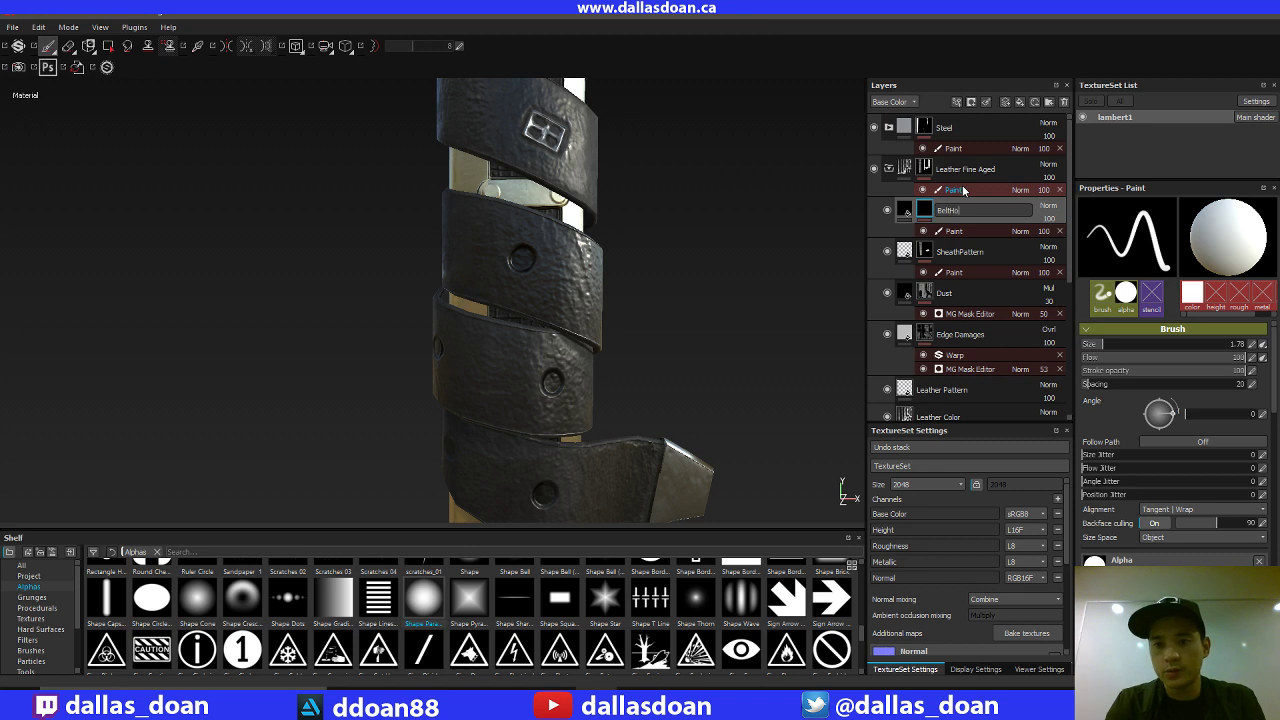
pyautogui.write('e')
pyautogui.press('Return')
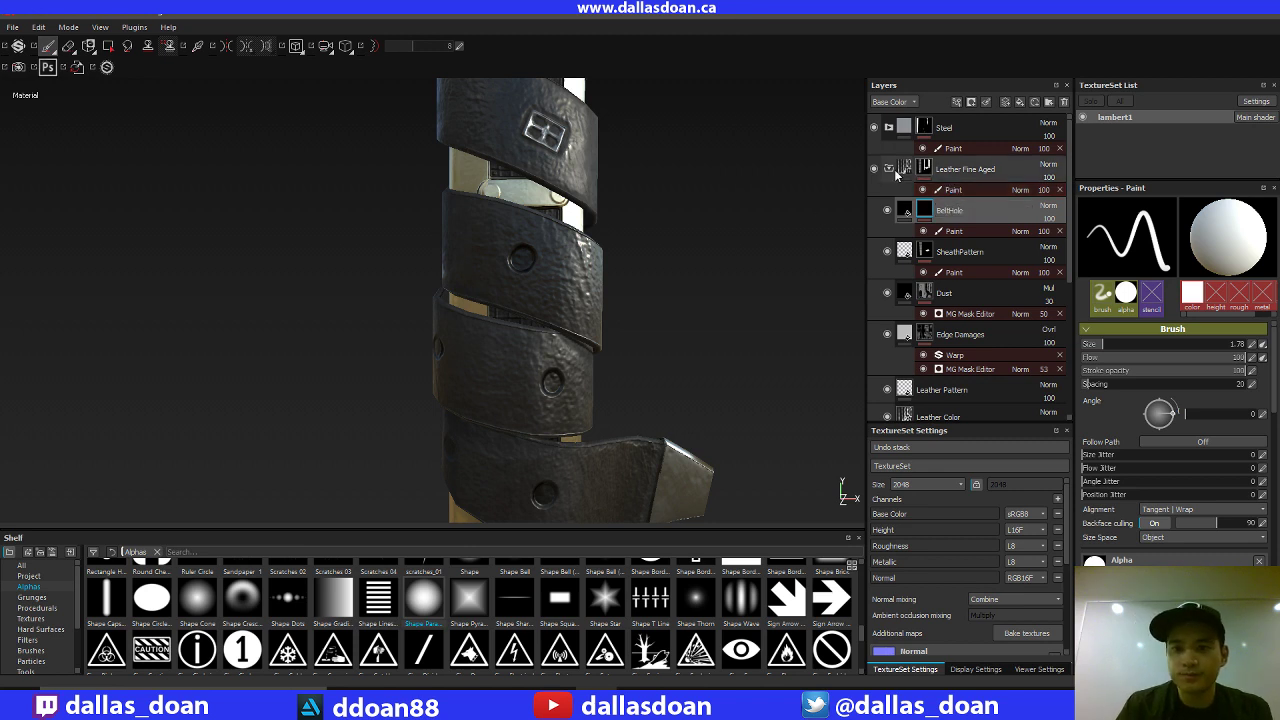
# Step: Collapse the Leather Fine Aged and Steel Stained folders in the layer stack
pyautogui.click(888, 168)
pyautogui.click(889, 210)
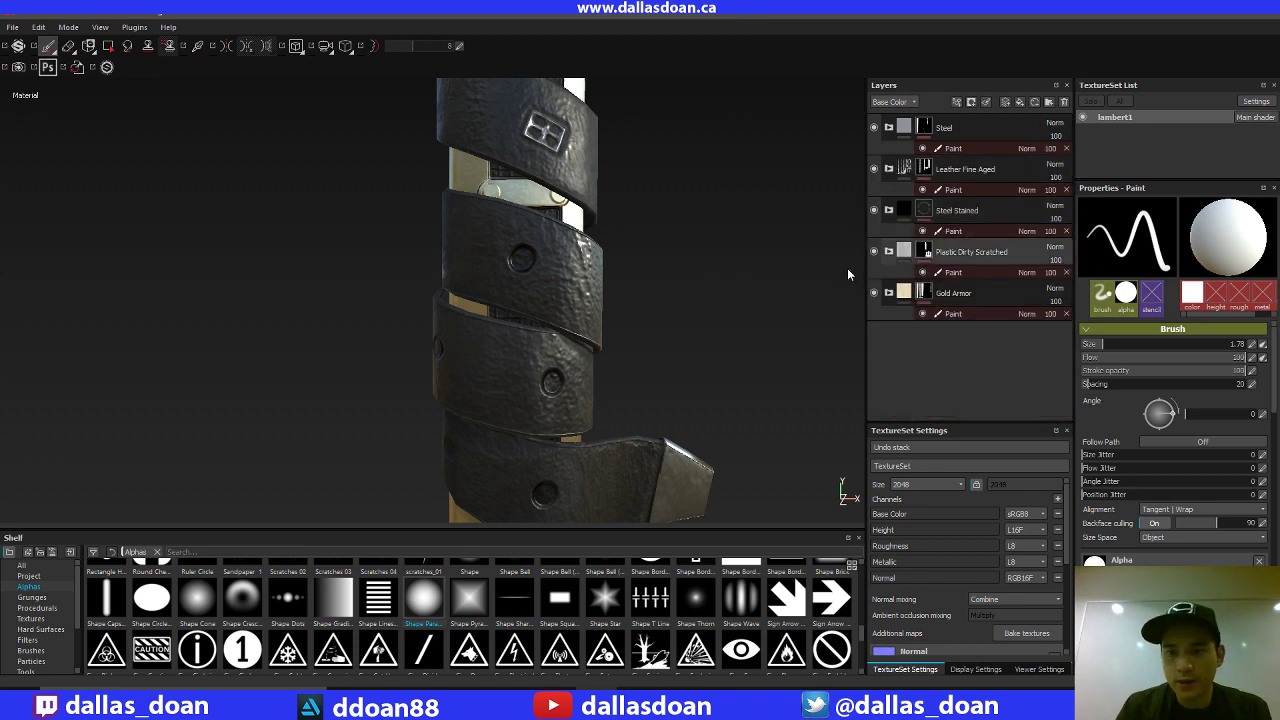
pyautogui.keyDown('alt'); pyautogui.moveTo(707, 371); pyautogui.dragTo(643, 251, button='middle'); pyautogui.keyUp('alt')
pyautogui.keyDown('alt'); pyautogui.moveTo(642, 251); pyautogui.dragTo(640, 183); pyautogui.keyUp('alt')
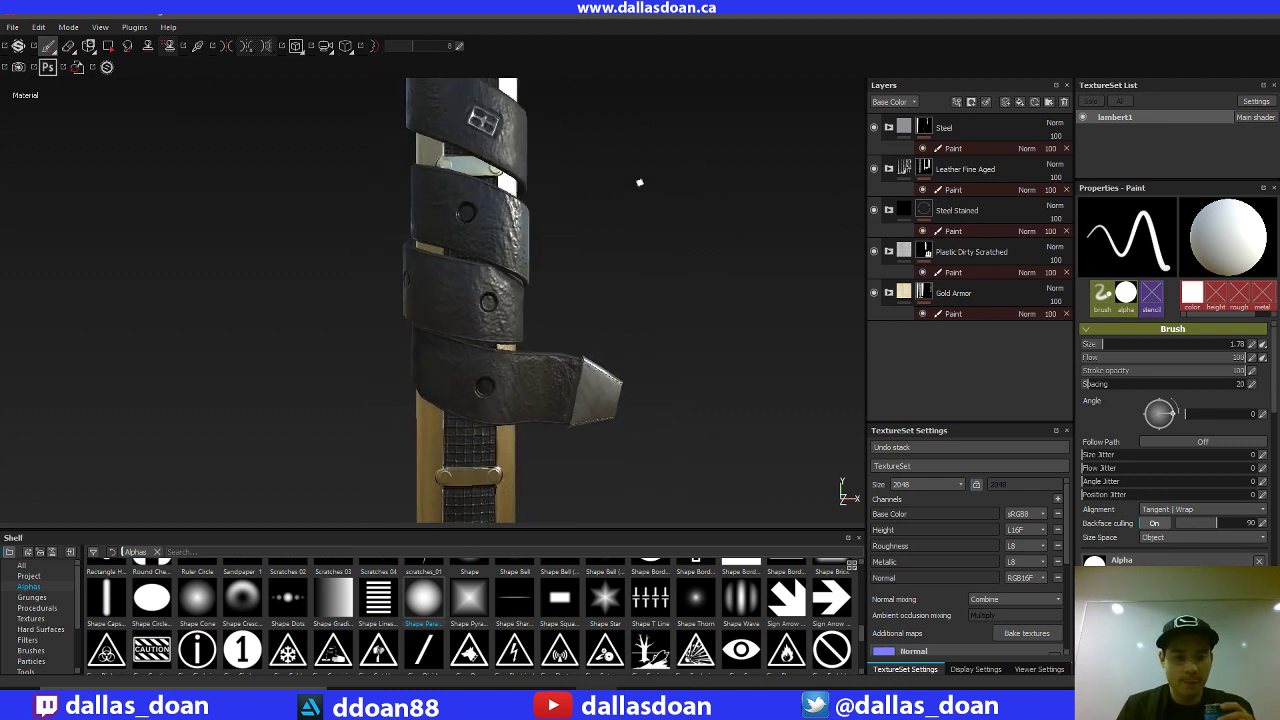
# Step: Switch to the Twitch chat window in Chrome and send the message "yes i see this"
pyautogui.click(431, 701)
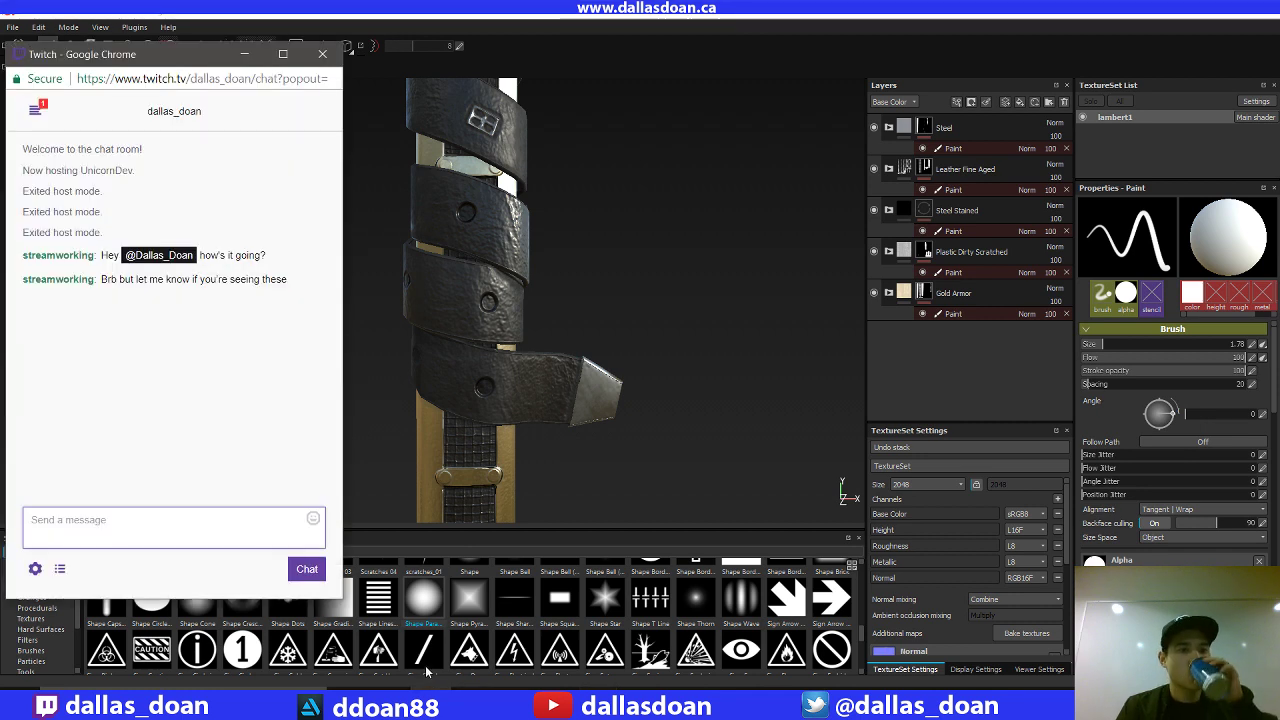
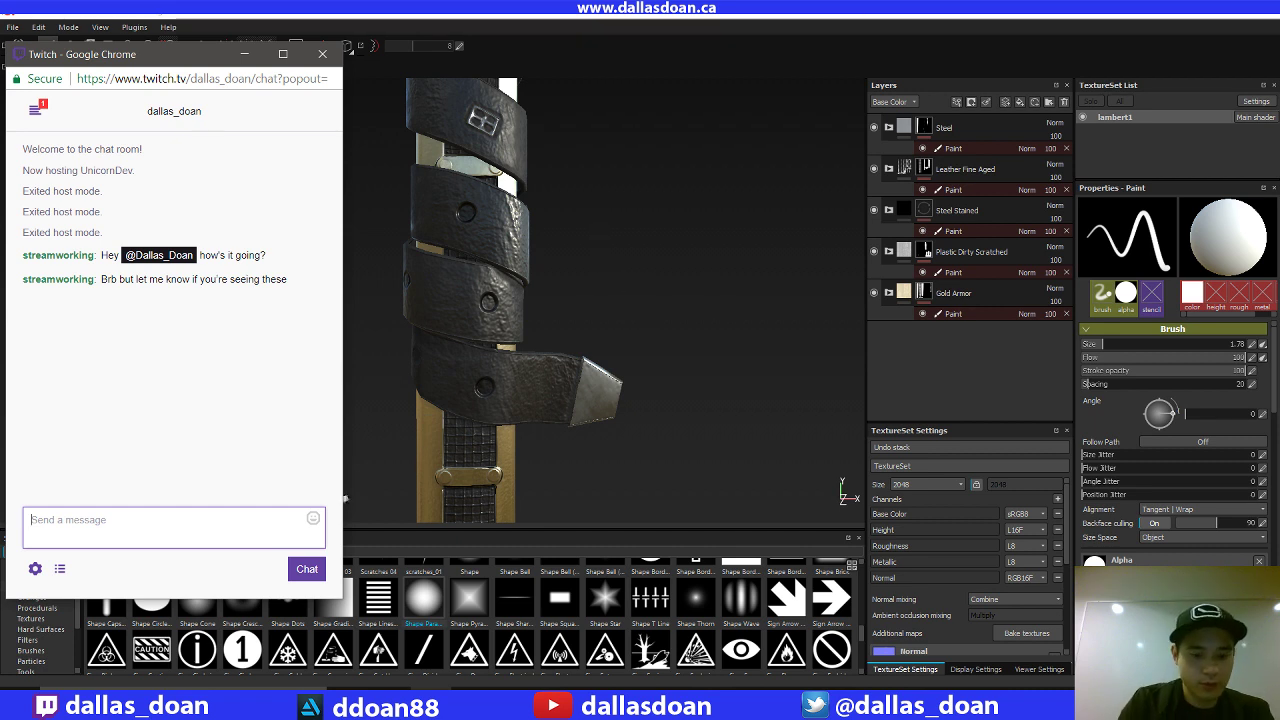
pyautogui.write('yes i se')
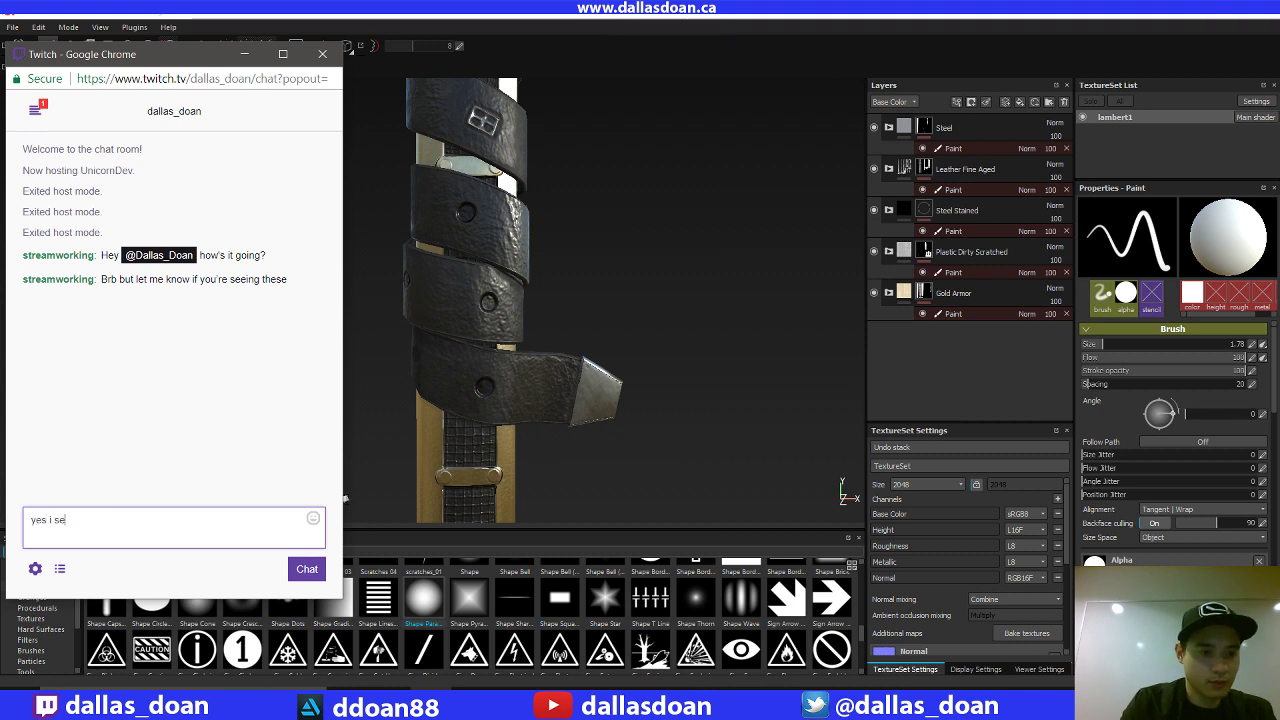
pyautogui.write('e this')
pyautogui.press('Return')
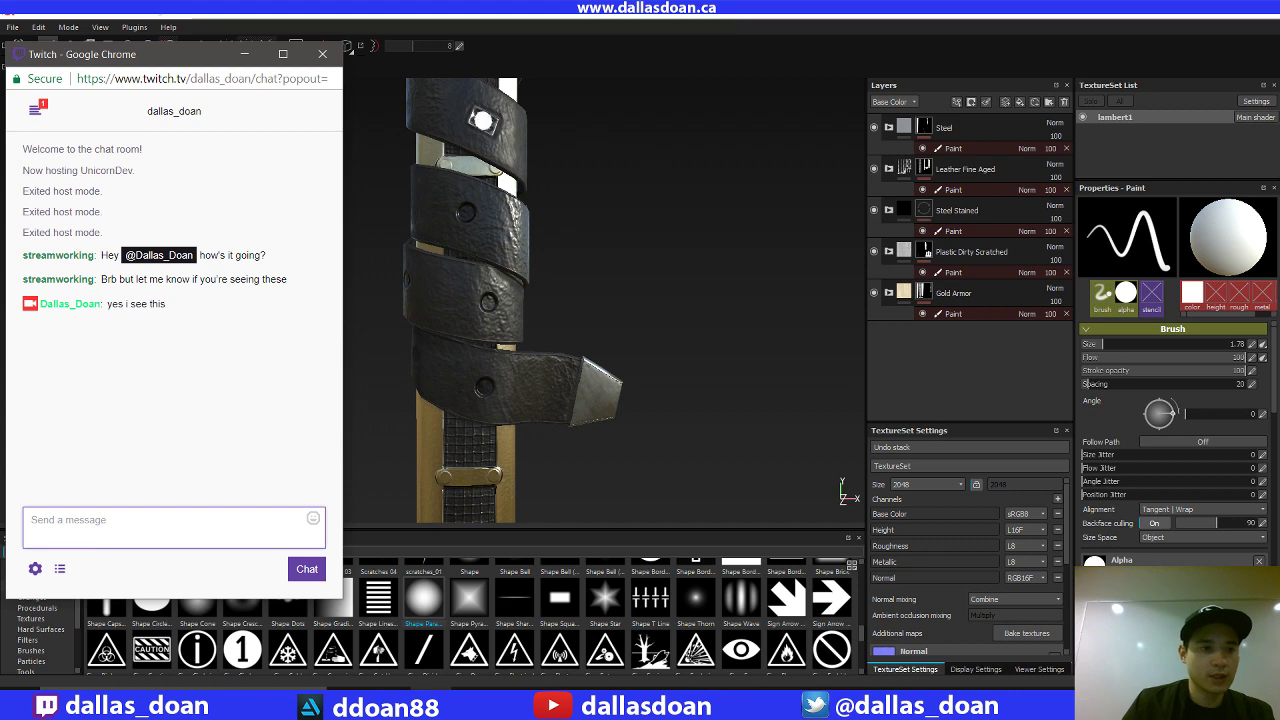
# Step: Send the chat message "only one monitor :( ill be checking chat back and forth" and return to Substance Painter
pyautogui.write('on')
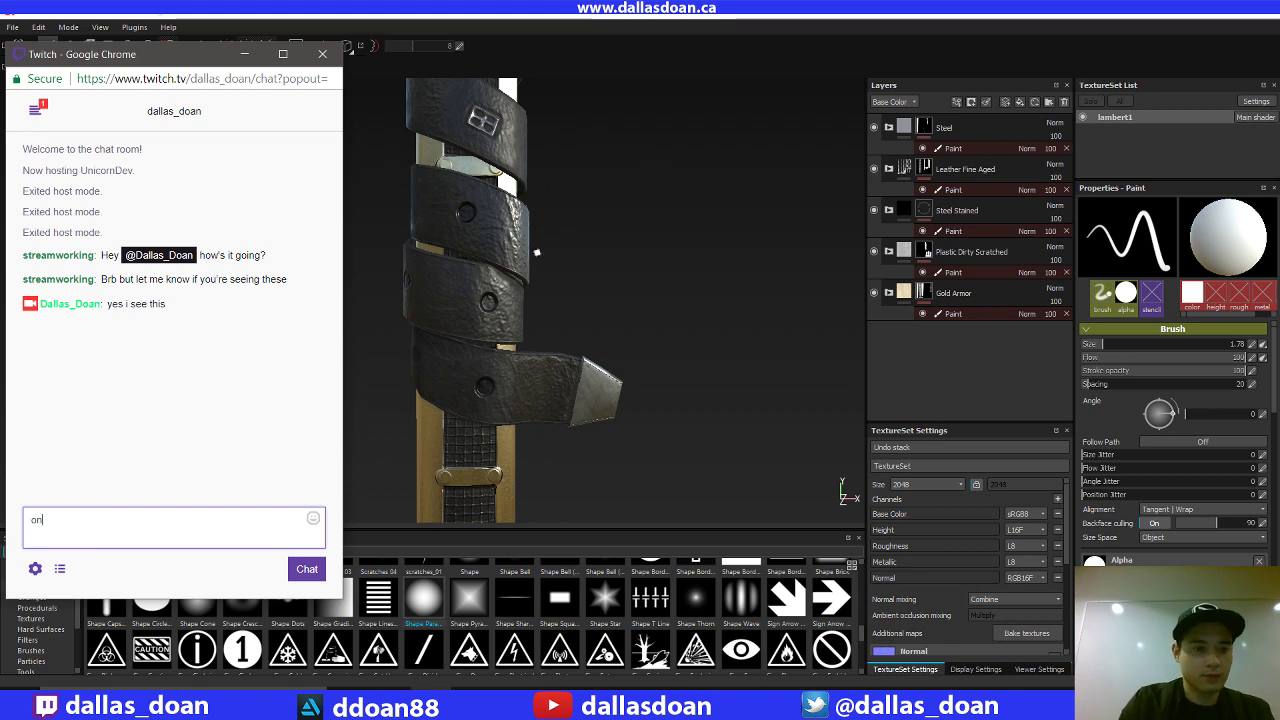
pyautogui.write('ly one monitor')
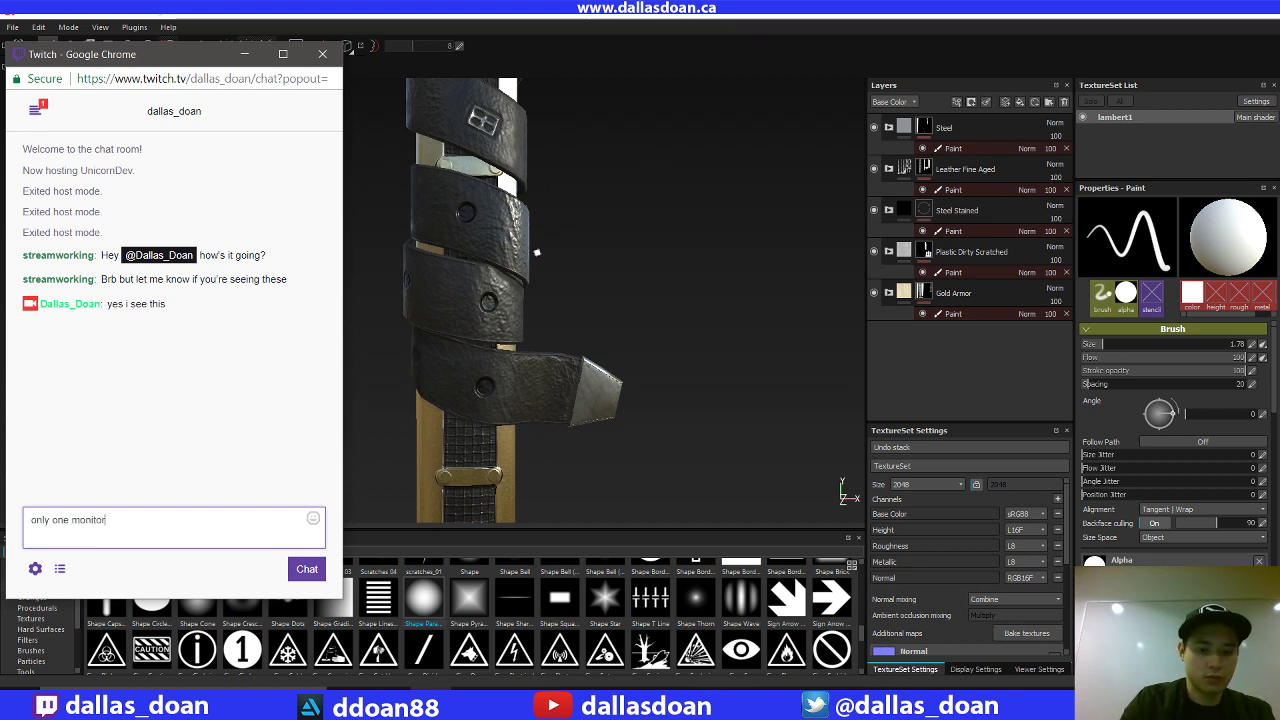
pyautogui.write(' :( ill be checking  chat b')
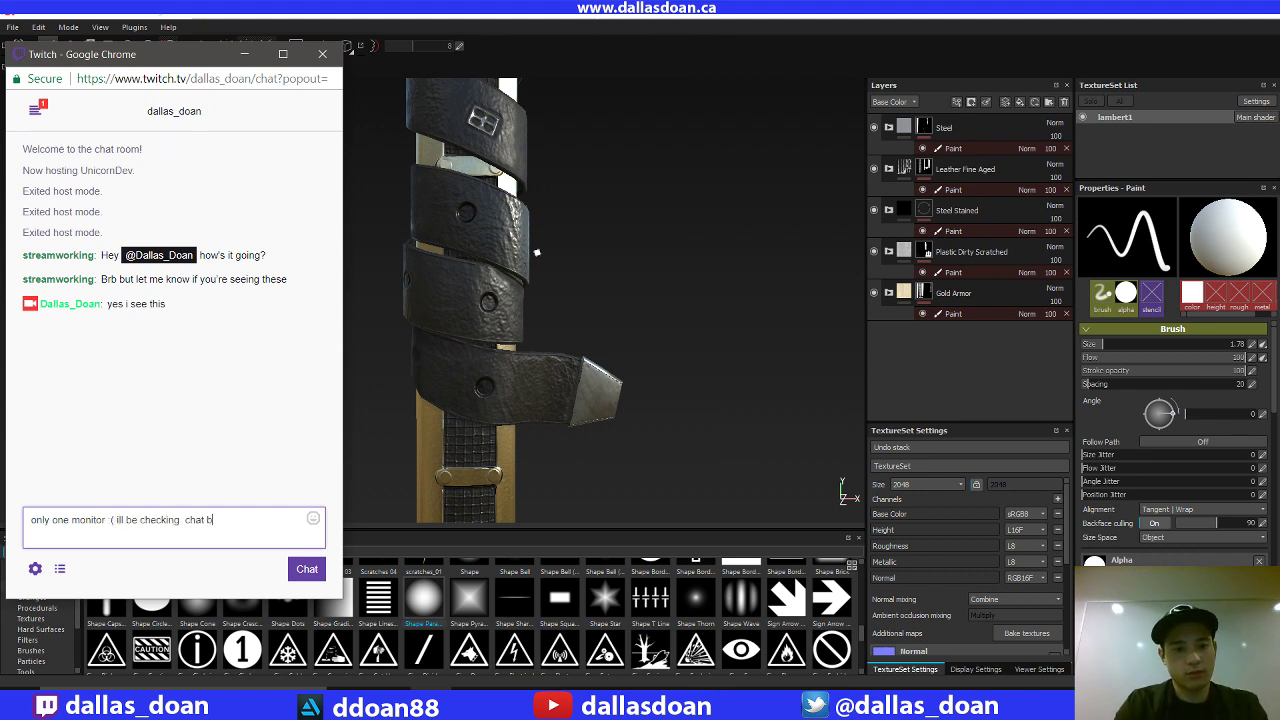
pyautogui.press('Return')
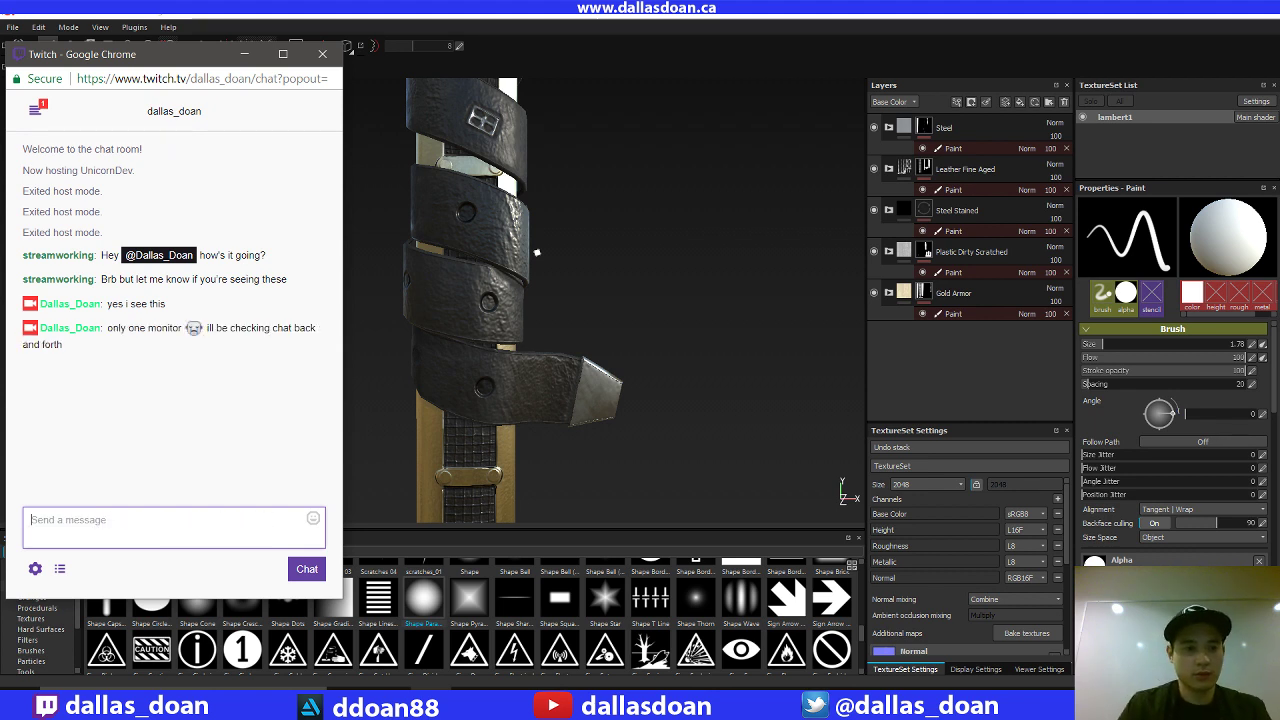
pyautogui.hotkey('alt', 'Tab')
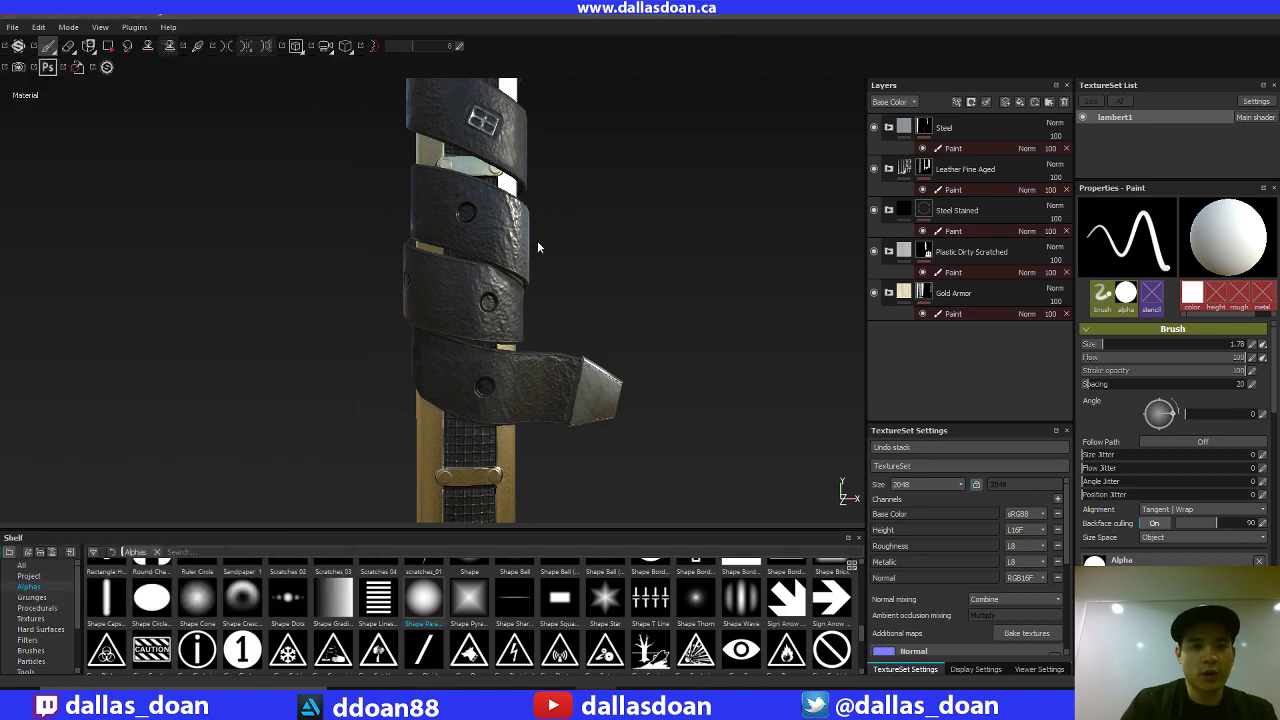
# Step: Examine the belt holes on the lower wrapped leather straps from several angles
pyautogui.keyDown('alt'); pyautogui.moveTo(621, 327); pyautogui.dragTo(332, 413); pyautogui.keyUp('alt')
pyautogui.keyDown('alt'); pyautogui.moveTo(332, 413); pyautogui.dragTo(426, 295, button='right'); pyautogui.keyUp('alt')
pyautogui.keyDown('alt'); pyautogui.moveTo(426, 295); pyautogui.dragTo(425, 250); pyautogui.keyUp('alt')
pyautogui.keyDown('alt'); pyautogui.moveTo(425, 250); pyautogui.dragTo(389, 323, button='middle'); pyautogui.keyUp('alt')
pyautogui.keyDown('alt'); pyautogui.moveTo(389, 323); pyautogui.dragTo(814, 303, button='right'); pyautogui.keyUp('alt')
pyautogui.keyDown('alt'); pyautogui.moveTo(518, 275); pyautogui.dragTo(643, 275, button='middle'); pyautogui.keyUp('alt')
pyautogui.keyDown('alt'); pyautogui.moveTo(643, 240); pyautogui.dragTo(649, 188); pyautogui.keyUp('alt')
pyautogui.keyDown('alt'); pyautogui.moveTo(649, 188); pyautogui.dragTo(625, 197, button='middle'); pyautogui.keyUp('alt')
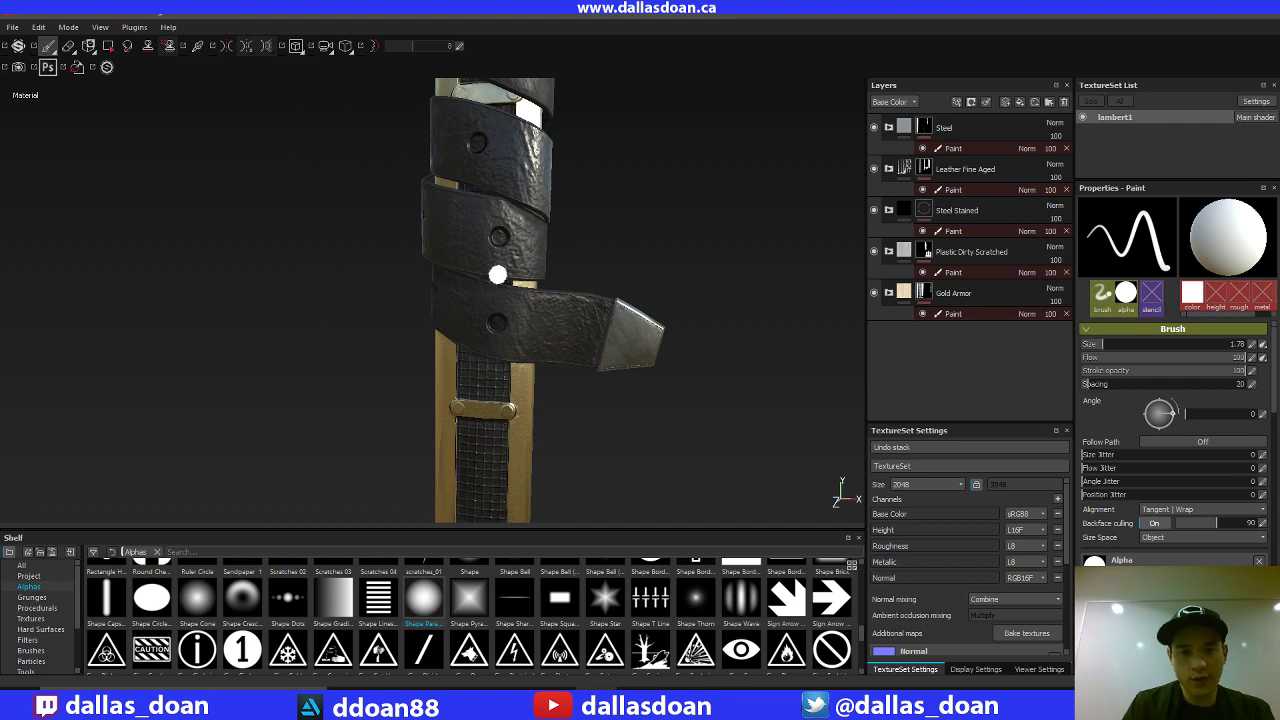
pyautogui.keyDown('alt'); pyautogui.moveTo(666, 229); pyautogui.dragTo(625, 206); pyautogui.keyUp('alt')
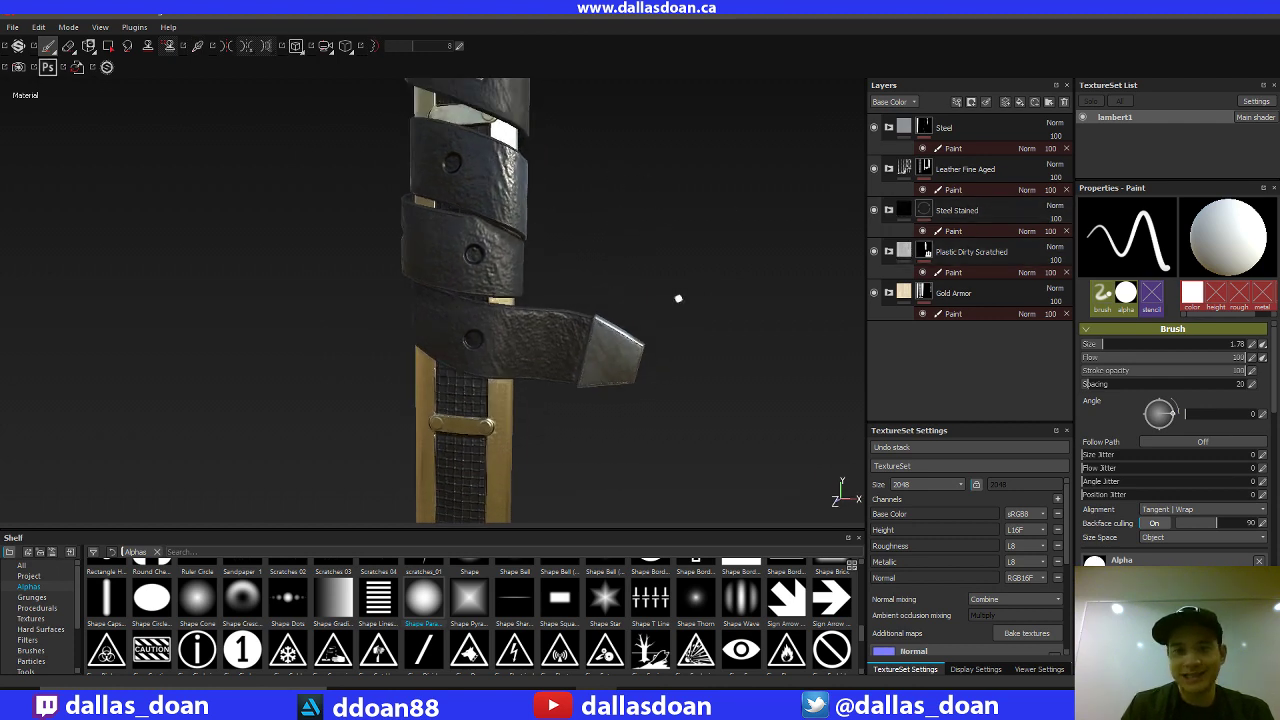
# Step: Remove the hole on the second-lowest leather wrap by painting black on the BeltHole layer's Paint effect in the Leather Fine Aged folder
pyautogui.click(890, 169)
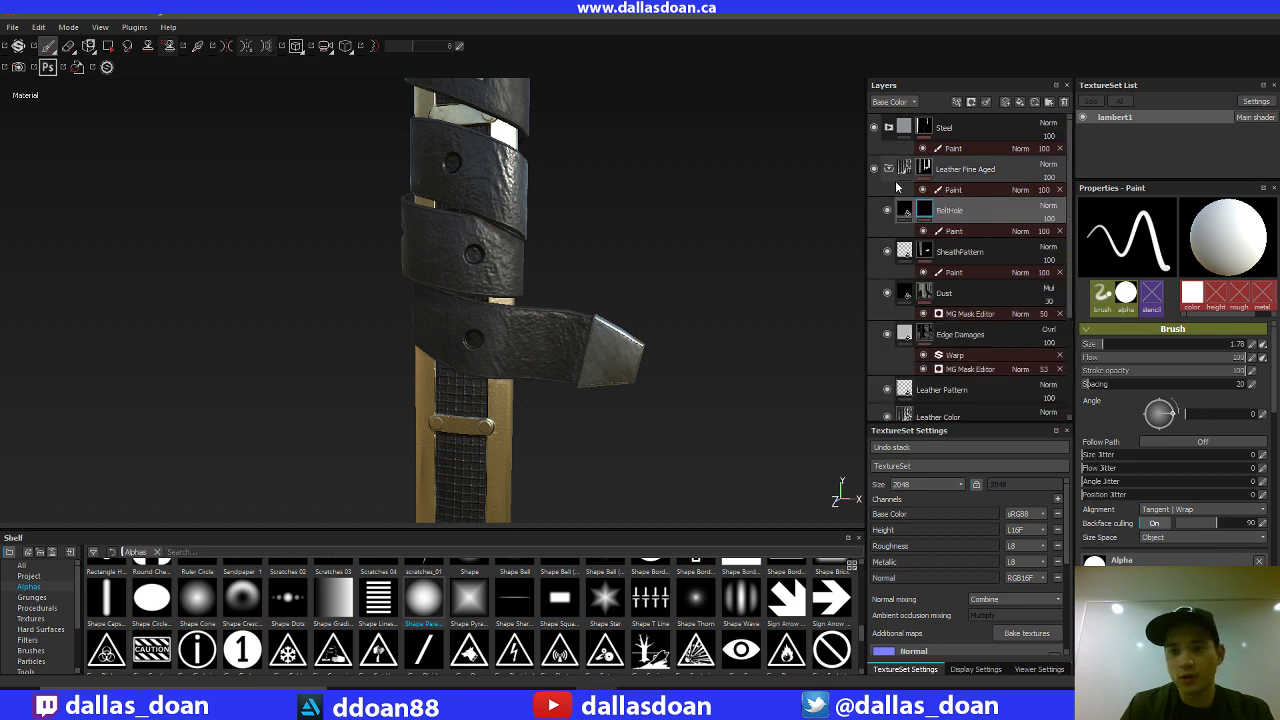
pyautogui.click(946, 233)
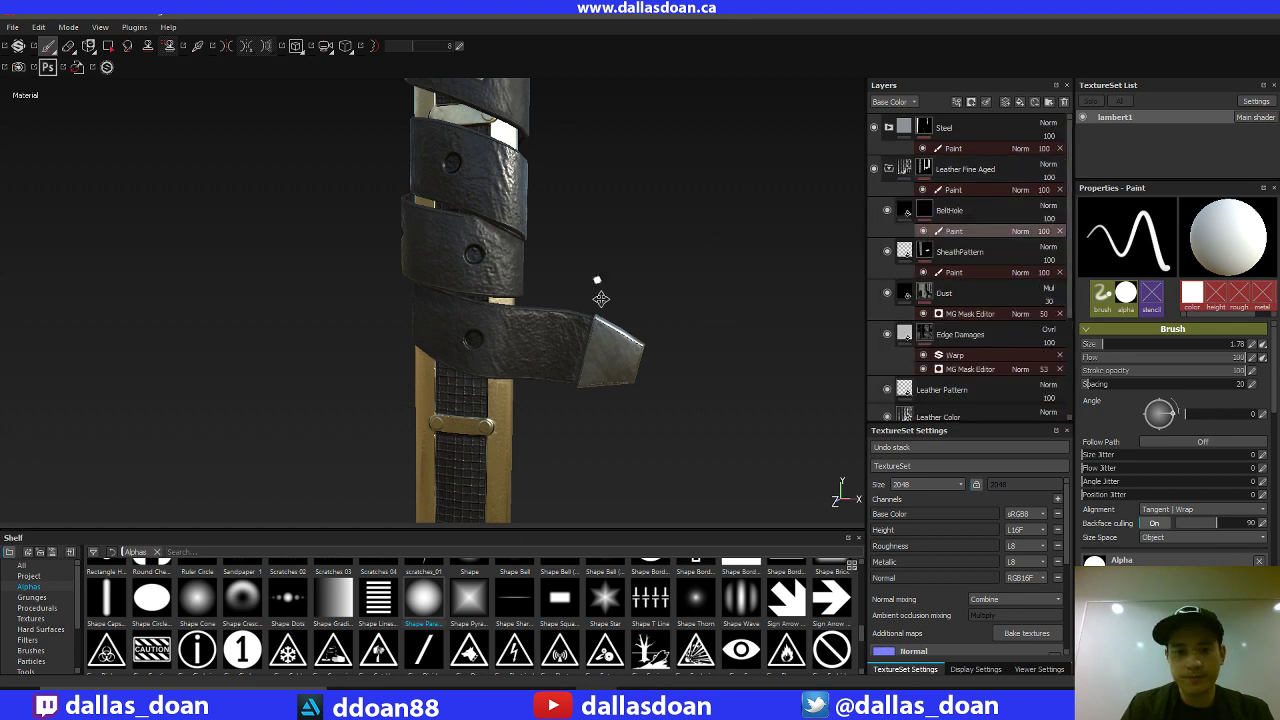
pyautogui.moveTo(600, 289); pyautogui.dragTo(600, 327, button='middle')
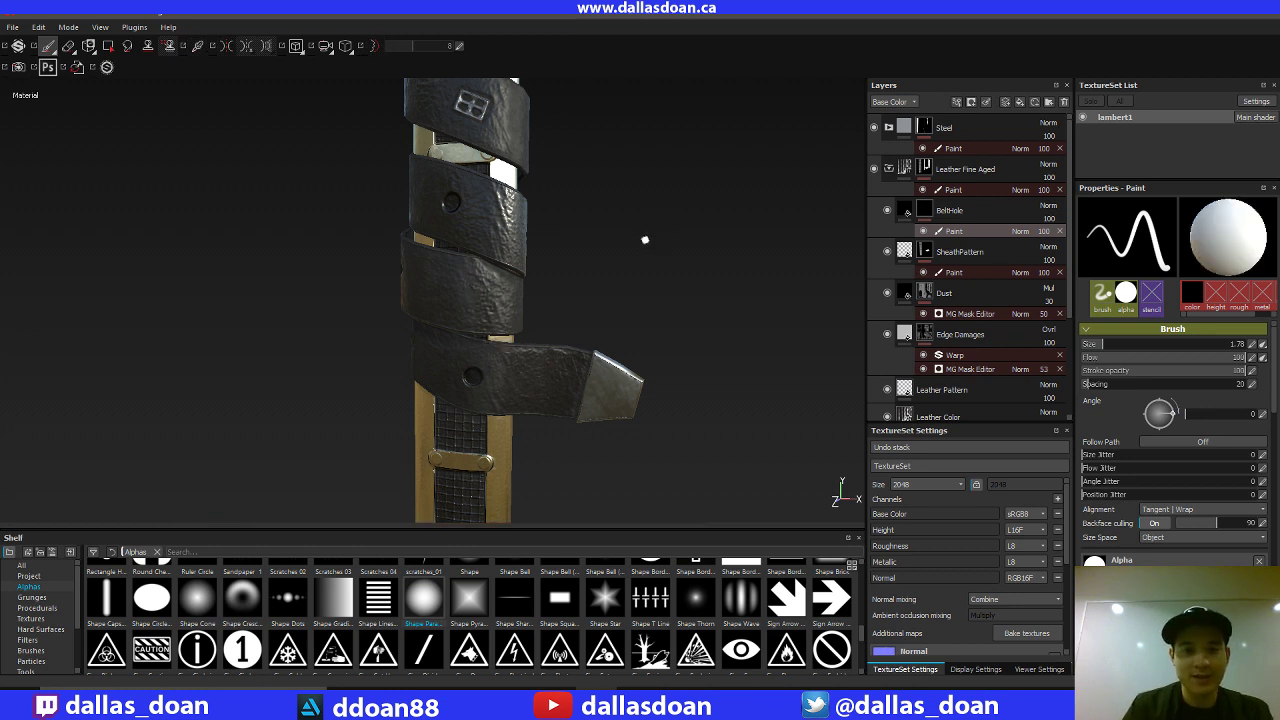
pyautogui.press('x')
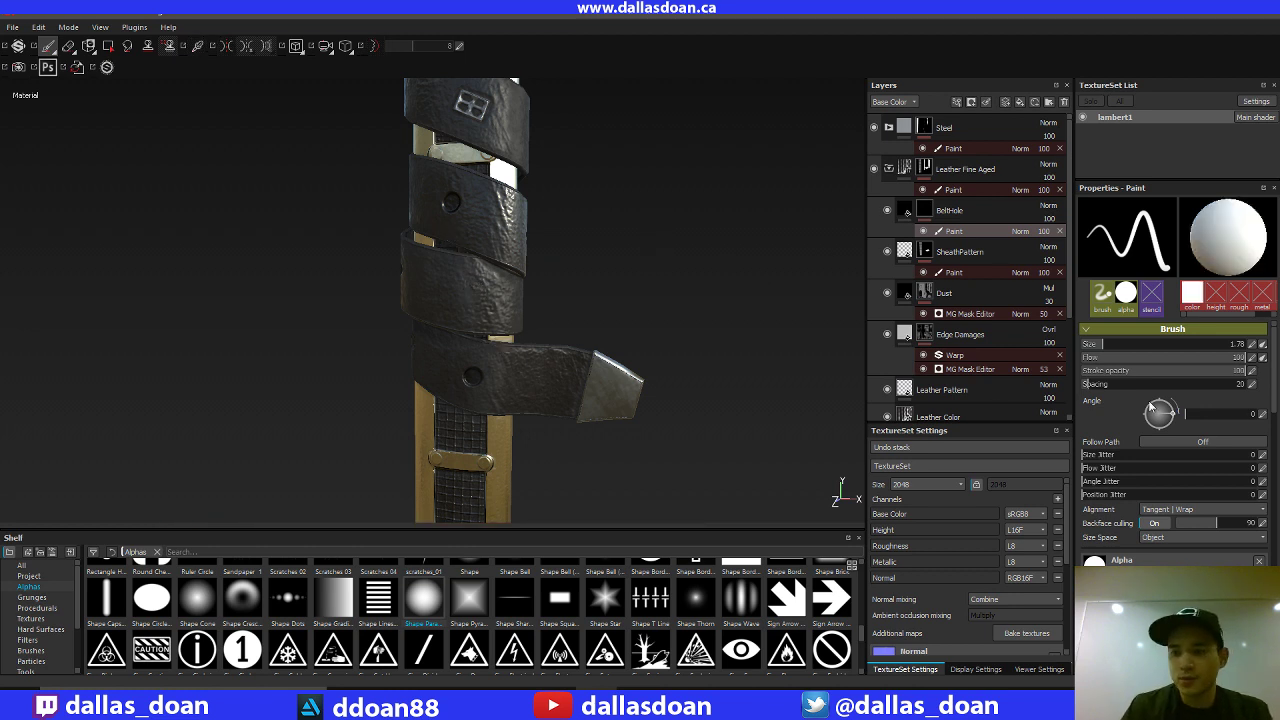
# Step: Stamp a new hole in white at brush size 1.78 on the second-lowest leather wrap, and collapse the Leather Fine Aged folder
pyautogui.moveTo(1274, 378)
pyautogui.mouseDown()
pyautogui.moveTo(1273, 405)
pyautogui.moveTo(1272, 360)
pyautogui.mouseUp()
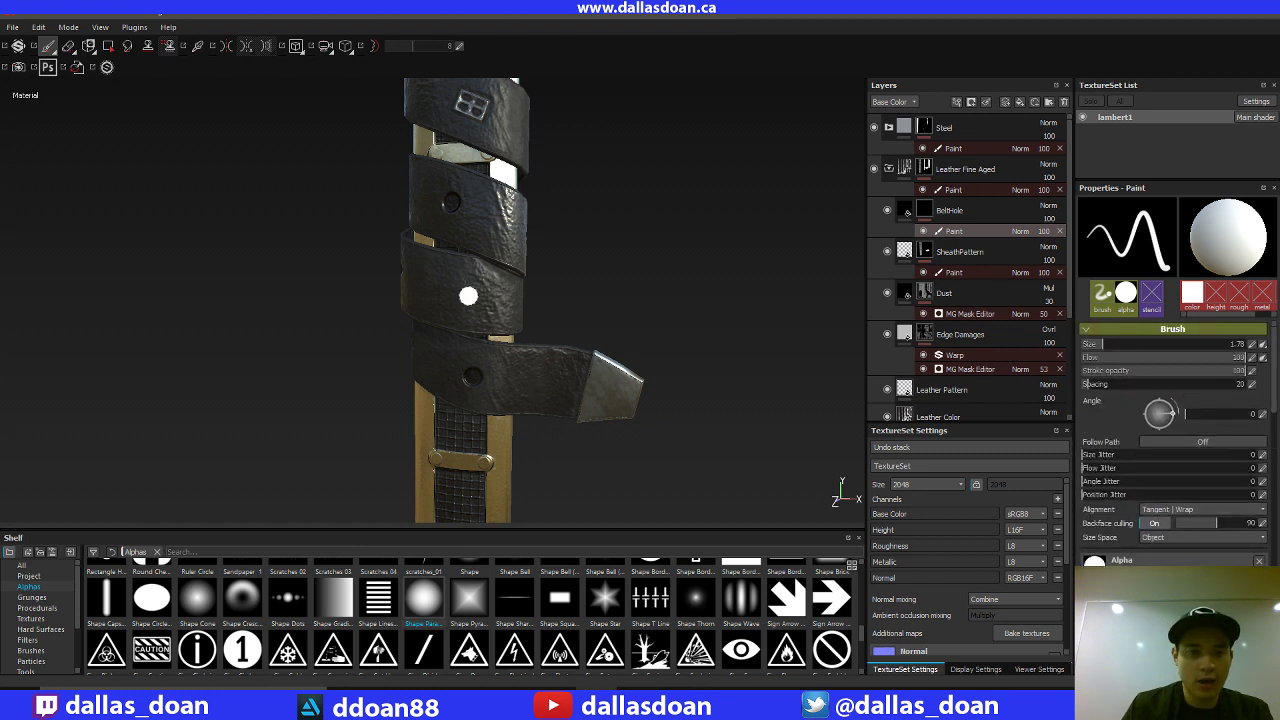
pyautogui.moveTo(673, 255)
pyautogui.keyDown('alt'); pyautogui.mouseDown()
pyautogui.moveTo(720, 251)
pyautogui.moveTo(680, 267)
pyautogui.mouseUp(); pyautogui.keyUp('alt')
pyautogui.keyDown('alt'); pyautogui.moveTo(540, 286); pyautogui.dragTo(720, 262); pyautogui.keyUp('alt')
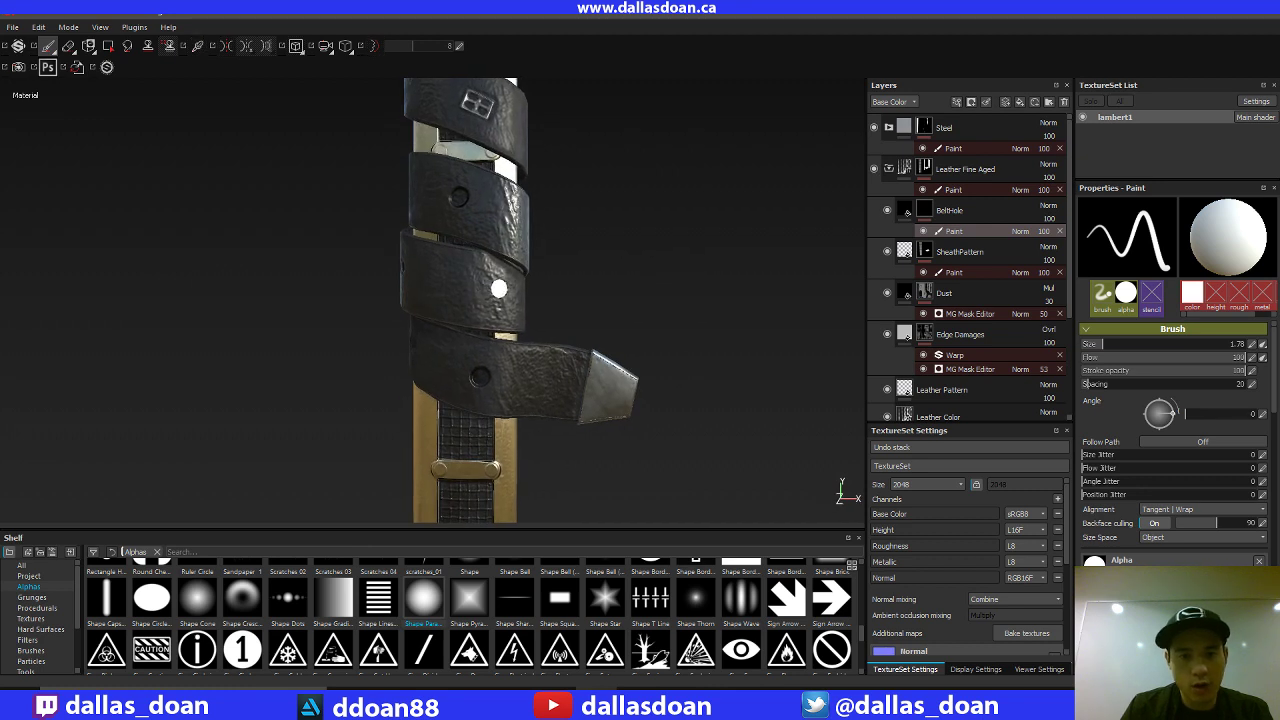
pyautogui.click(497, 289)
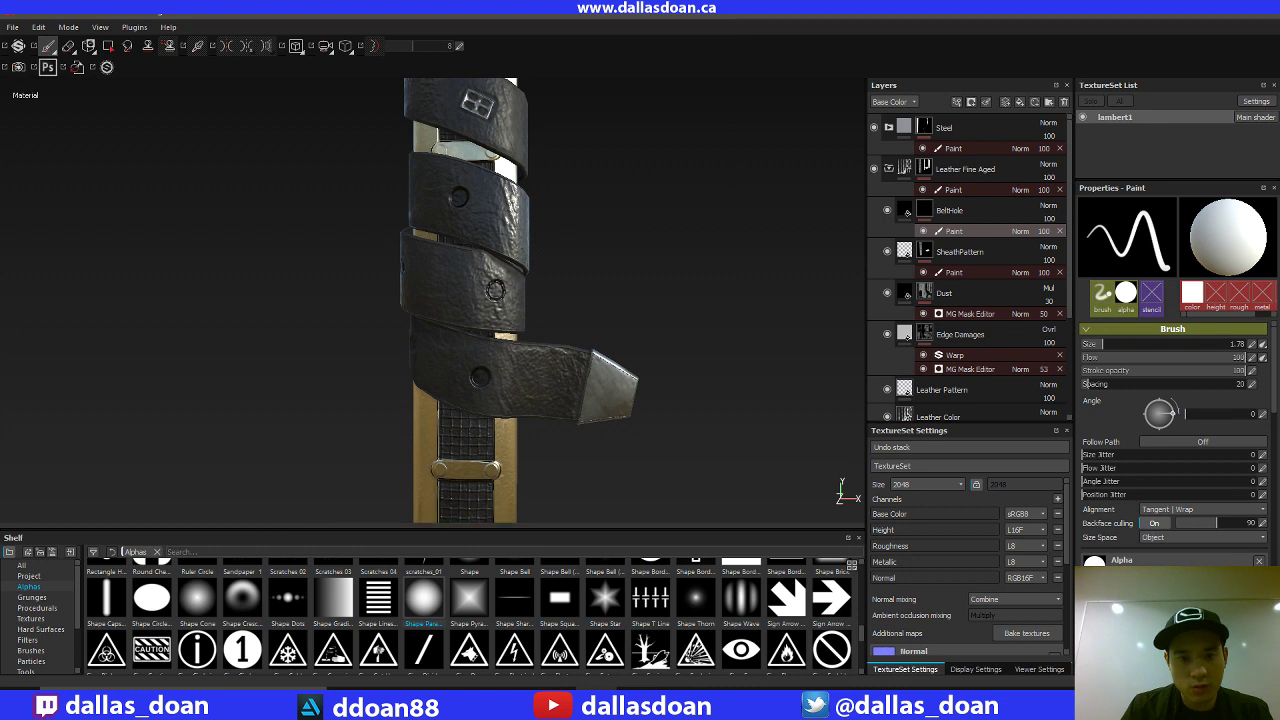
pyautogui.moveTo(700, 266)
pyautogui.keyDown('alt'); pyautogui.mouseDown()
pyautogui.moveTo(607, 260)
pyautogui.moveTo(654, 277)
pyautogui.moveTo(660, 263)
pyautogui.moveTo(689, 271)
pyautogui.moveTo(688, 286)
pyautogui.moveTo(474, 296)
pyautogui.mouseUp(); pyautogui.keyUp('alt')
pyautogui.click(480, 291)
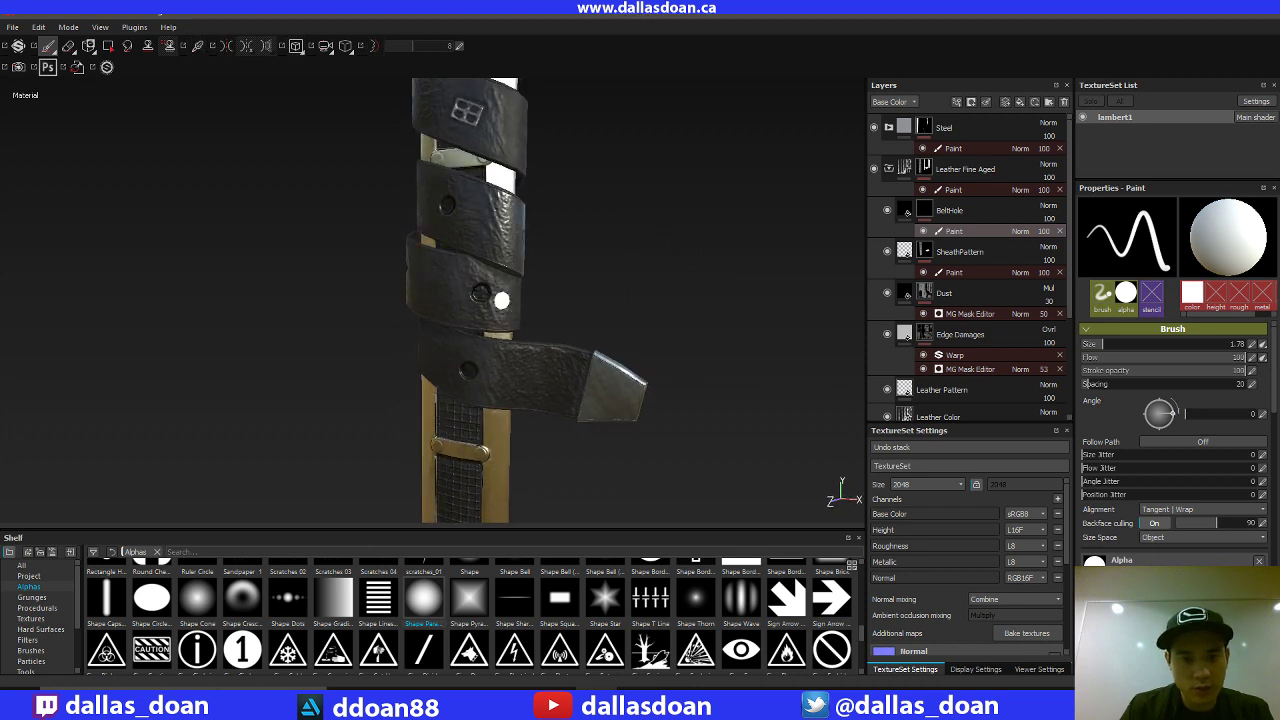
pyautogui.moveTo(683, 253)
pyautogui.keyDown('alt'); pyautogui.mouseDown()
pyautogui.moveTo(677, 211)
pyautogui.moveTo(697, 240)
pyautogui.moveTo(693, 270)
pyautogui.mouseUp(); pyautogui.keyUp('alt')
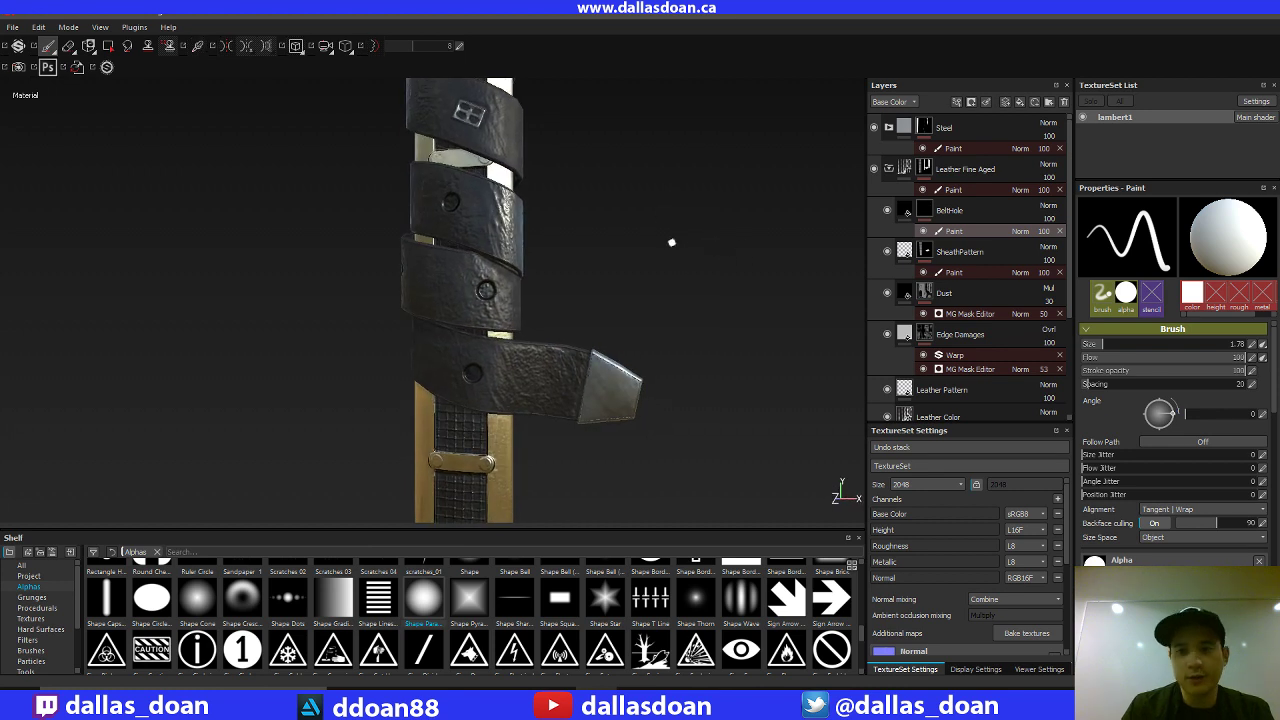
pyautogui.click(888, 169)
pyautogui.keyDown('alt'); pyautogui.moveTo(680, 214); pyautogui.dragTo(720, 212); pyautogui.keyUp('alt')
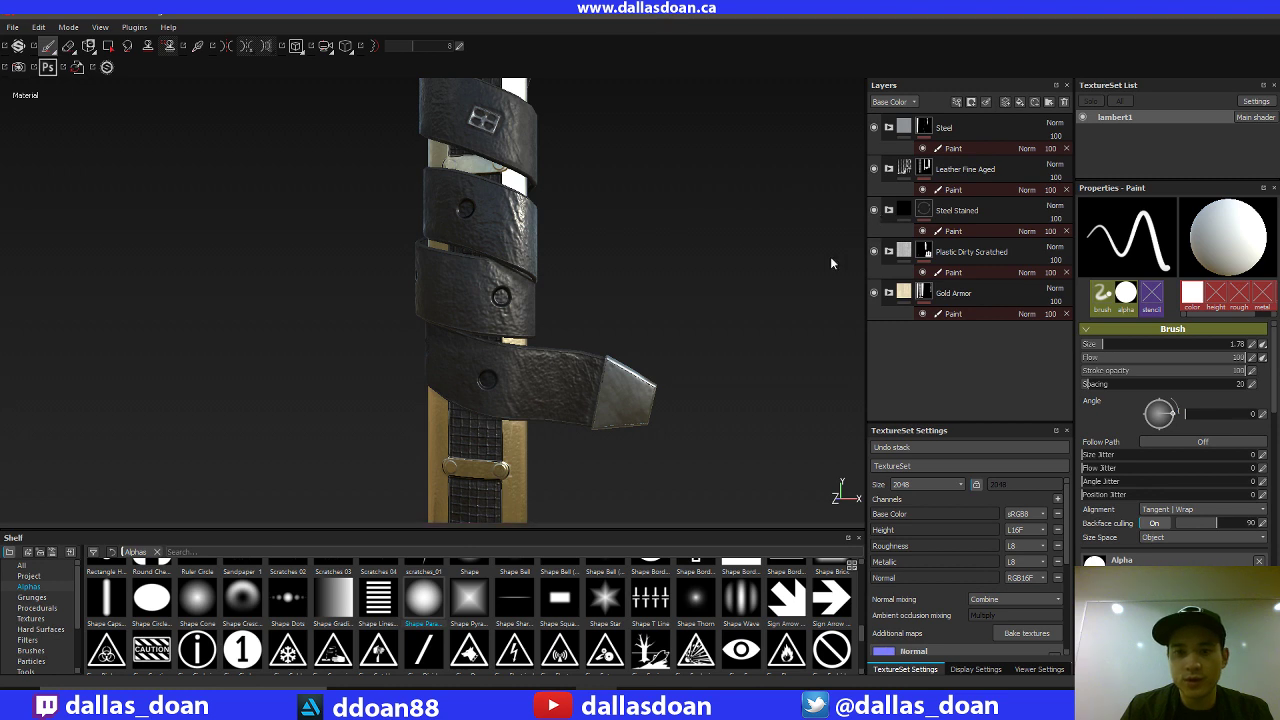
# Step: Turn the Steel folder's visibility off and back on to check which sheath parts it covers
pyautogui.keyDown('alt'); pyautogui.moveTo(830, 263); pyautogui.dragTo(687, 262); pyautogui.keyUp('alt')
pyautogui.keyDown('alt'); pyautogui.moveTo(645, 362); pyautogui.dragTo(774, 163); pyautogui.keyUp('alt')
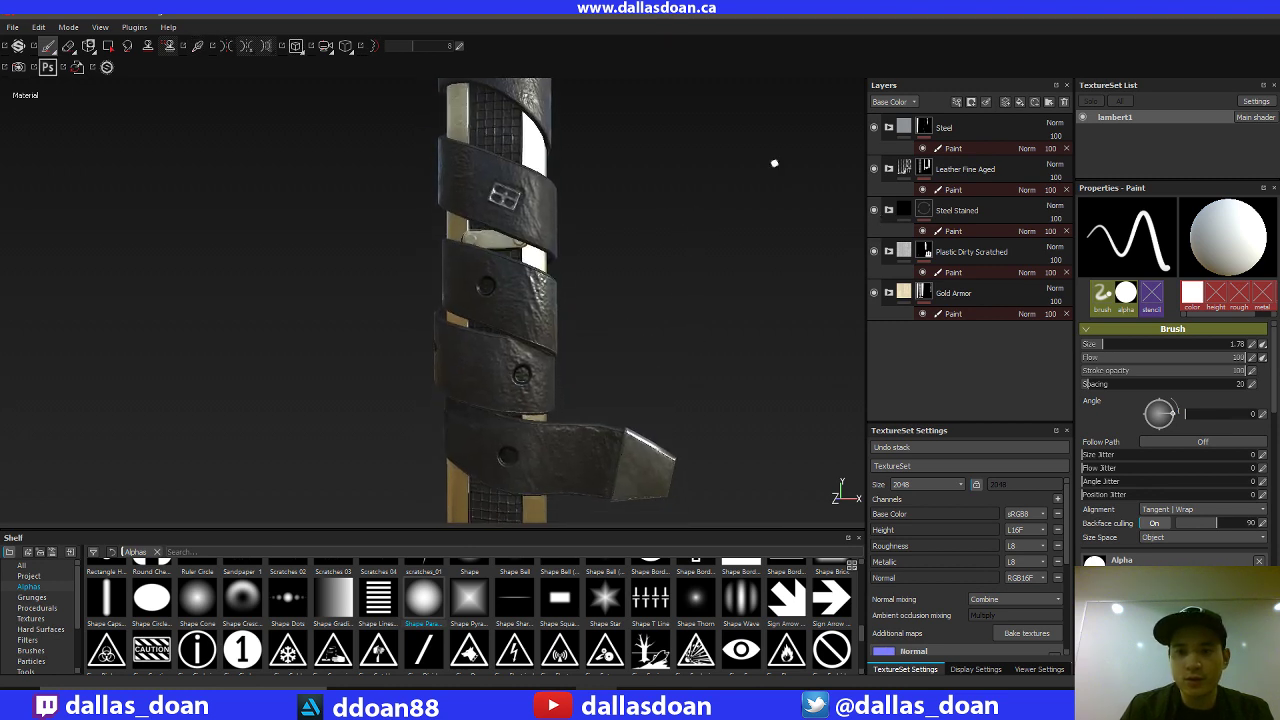
pyautogui.click(875, 129)
pyautogui.click(875, 129)
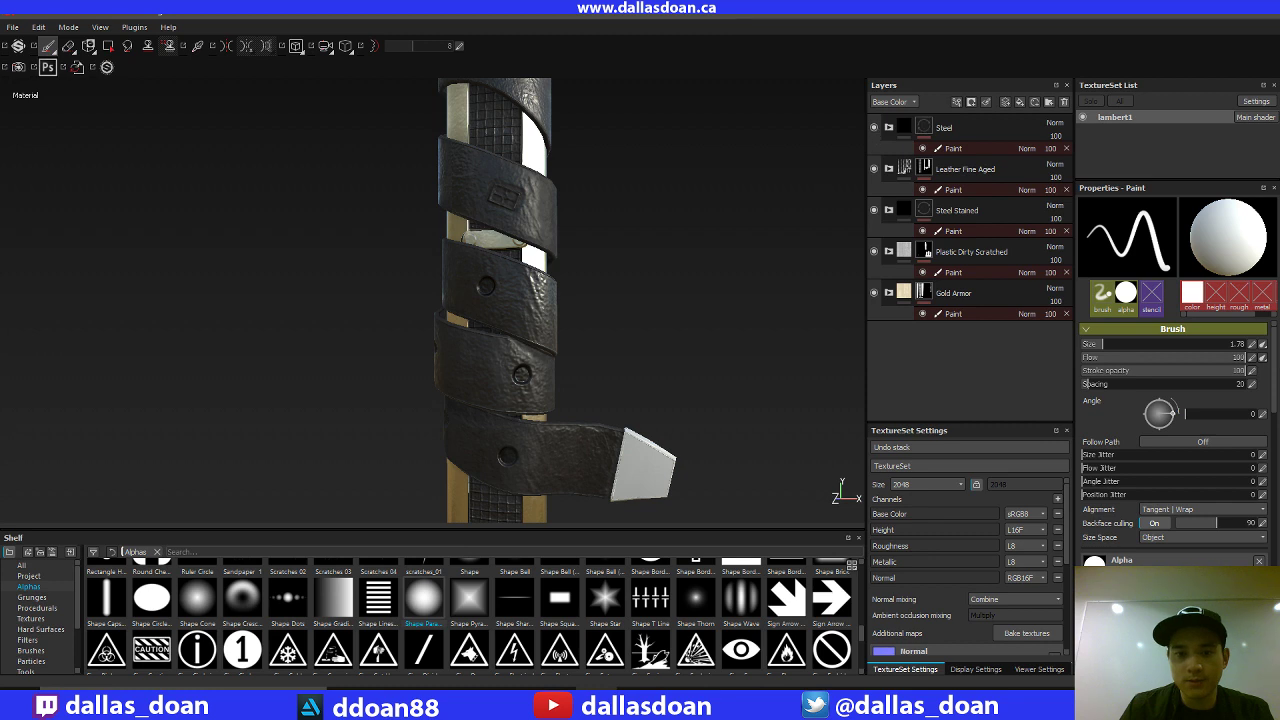
pyautogui.keyDown('alt'); pyautogui.moveTo(737, 270); pyautogui.dragTo(741, 278, button='middle'); pyautogui.keyUp('alt')
# Step: Expand the Steel folder and select its mask's Paint effect for work on the lowest belt hole
pyautogui.click(888, 128)
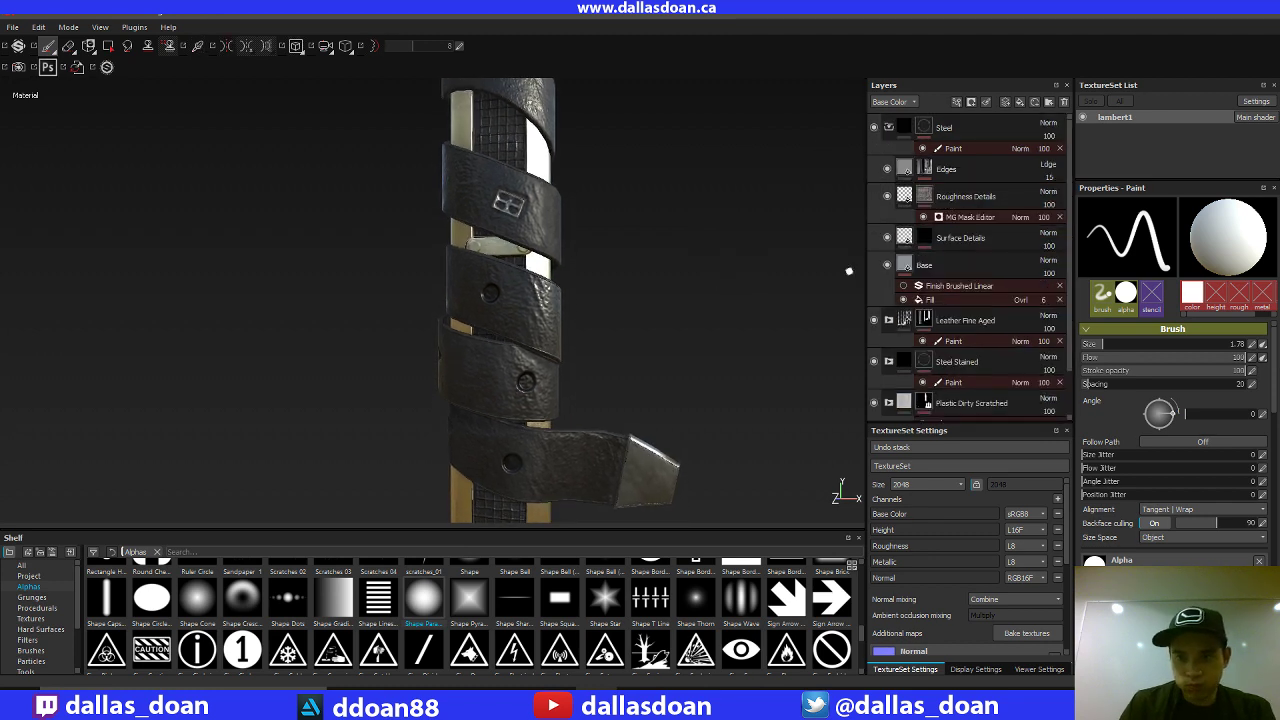
pyautogui.keyDown('alt'); pyautogui.moveTo(733, 197); pyautogui.dragTo(814, 120); pyautogui.keyUp('alt')
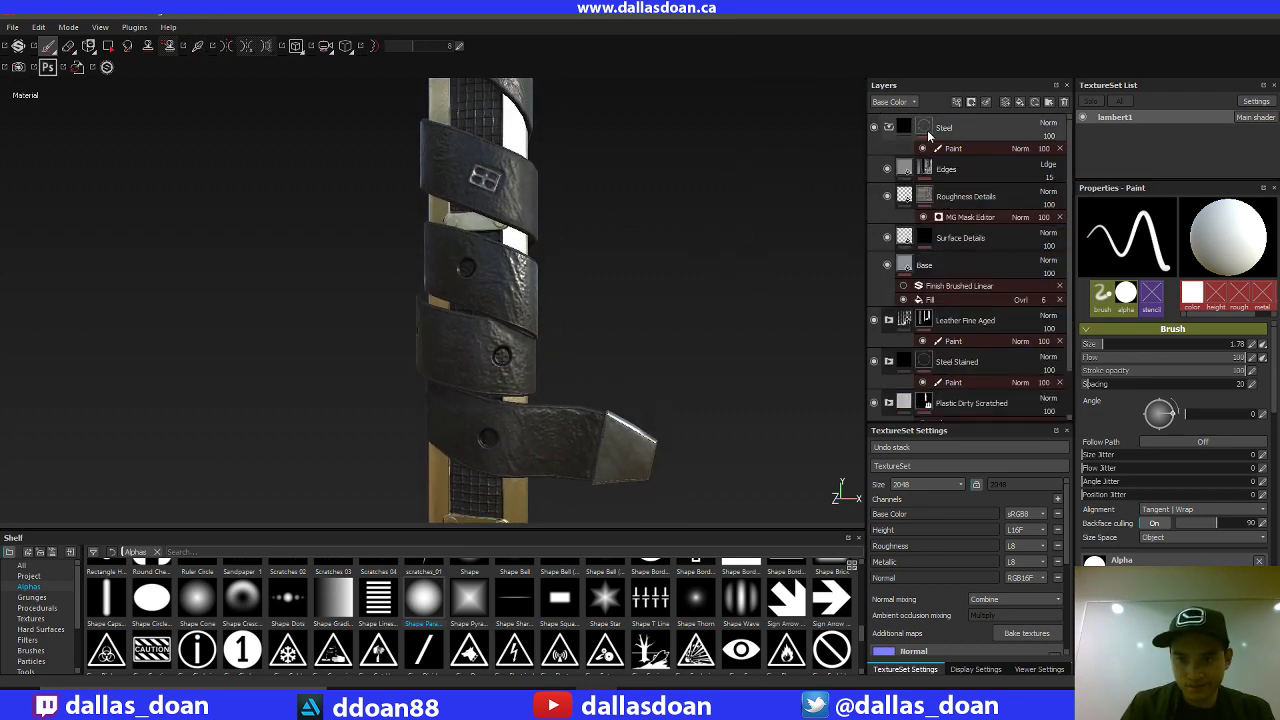
pyautogui.keyDown('alt'); pyautogui.moveTo(765, 280); pyautogui.dragTo(724, 183, button='middle'); pyautogui.keyUp('alt')
pyautogui.keyDown('alt'); pyautogui.moveTo(732, 252); pyautogui.dragTo(739, 284, button='middle'); pyautogui.keyUp('alt')
pyautogui.keyDown('alt'); pyautogui.moveTo(657, 254); pyautogui.dragTo(722, 262, button='right'); pyautogui.keyUp('alt')
pyautogui.keyDown('alt'); pyautogui.moveTo(631, 251); pyautogui.dragTo(735, 254, button='right'); pyautogui.keyUp('alt')
pyautogui.keyDown('alt'); pyautogui.moveTo(676, 216); pyautogui.dragTo(701, 207); pyautogui.keyUp('alt')
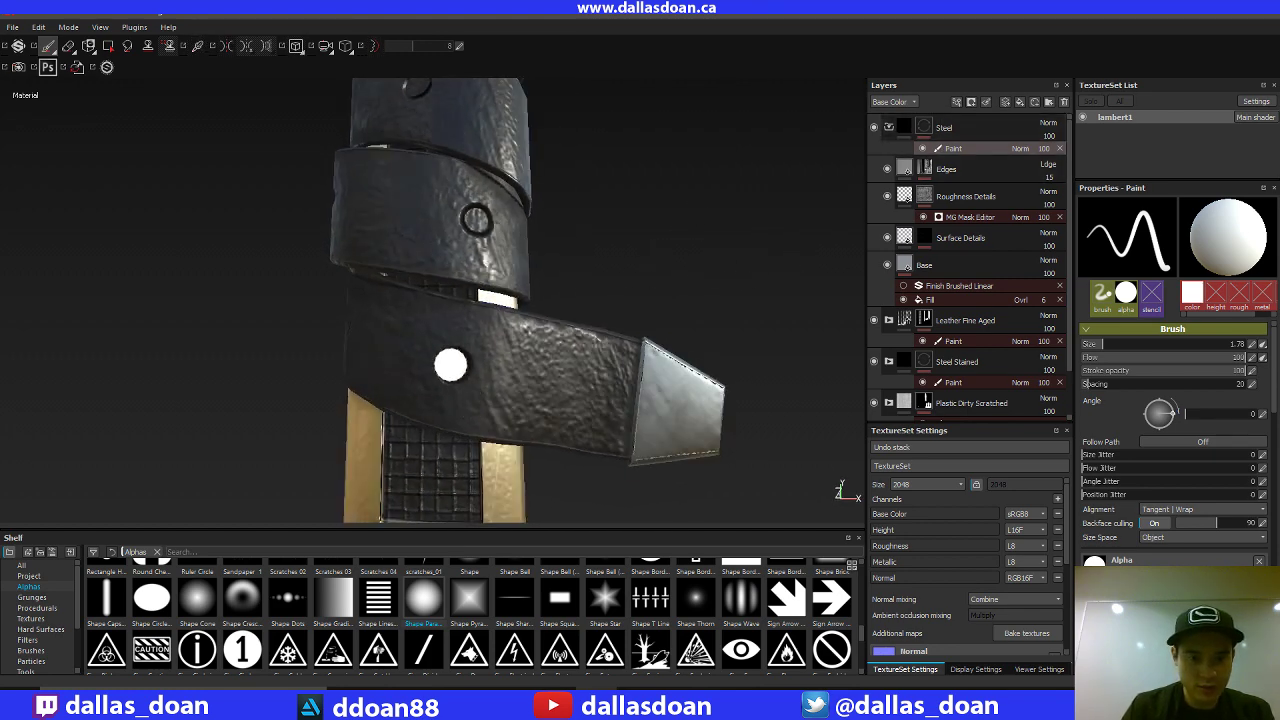
# Step: Try to hand-paint a thin steel ring around the lowest belt hole with brush size 0.29
pyautogui.press('[')
pyautogui.press('[')
pyautogui.press('[')
pyautogui.press('[')
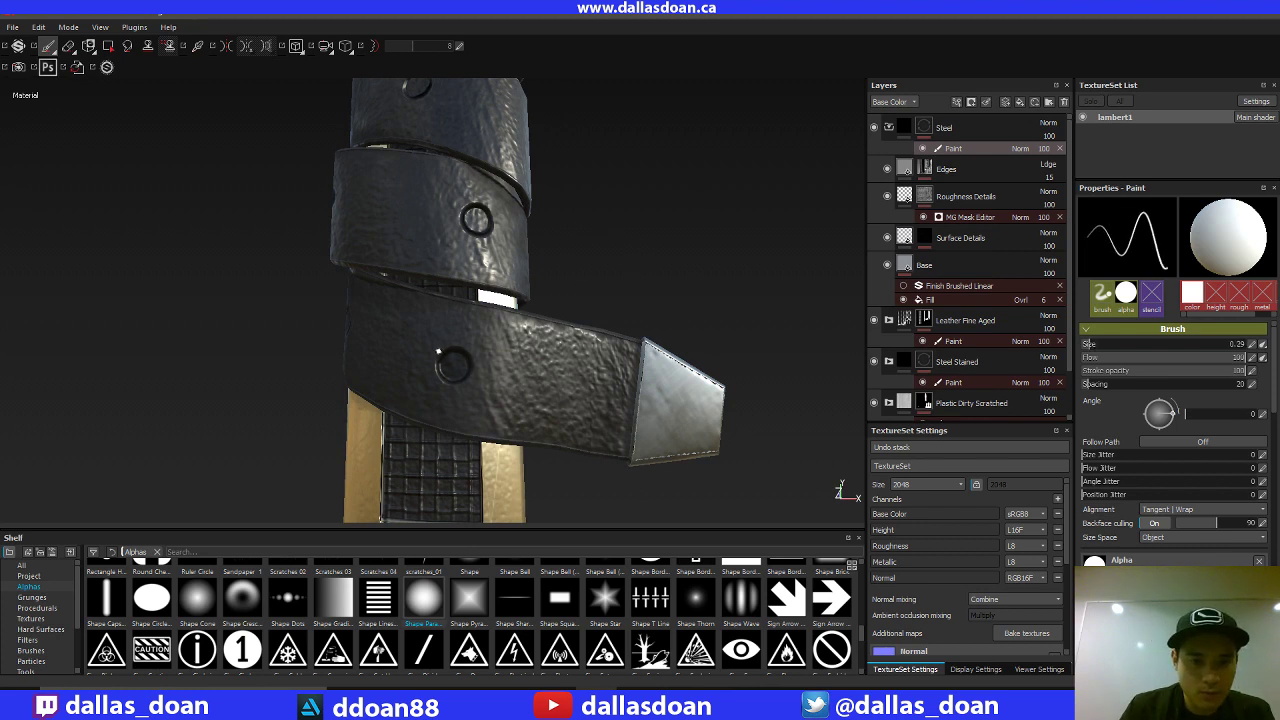
pyautogui.hotkey('ctrl', 'z')
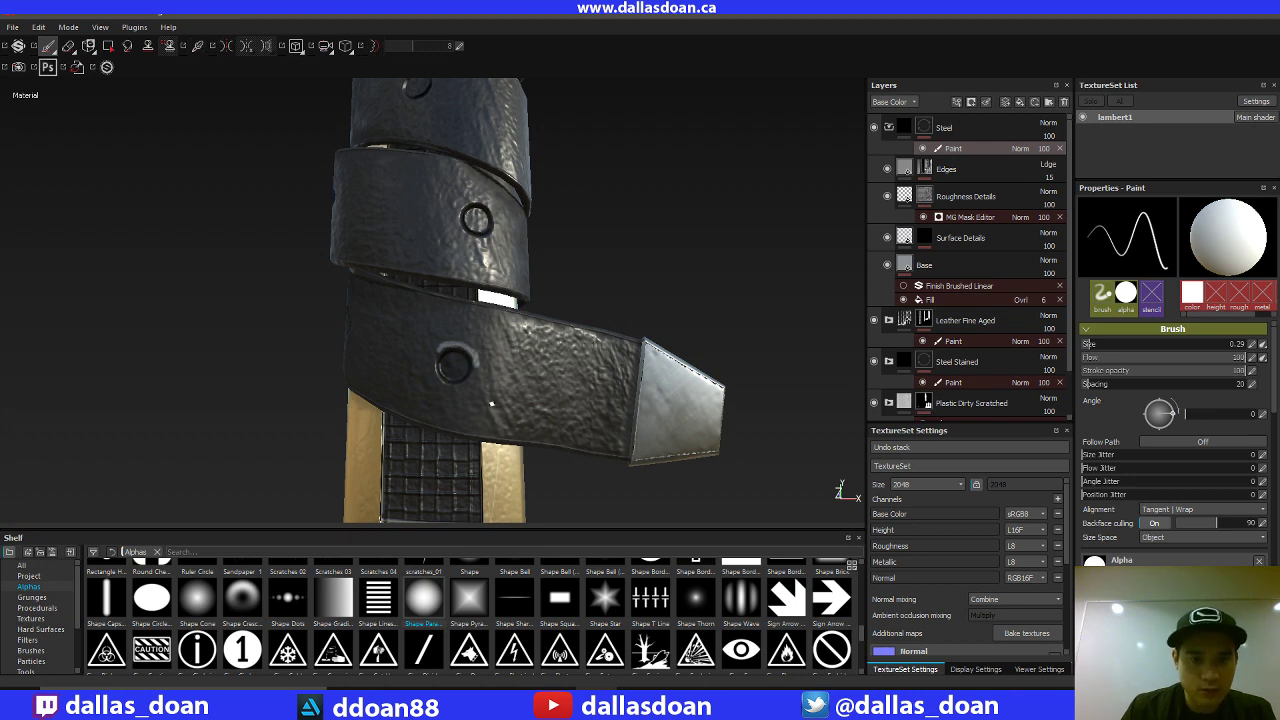
pyautogui.hotkey('ctrl', 'z')
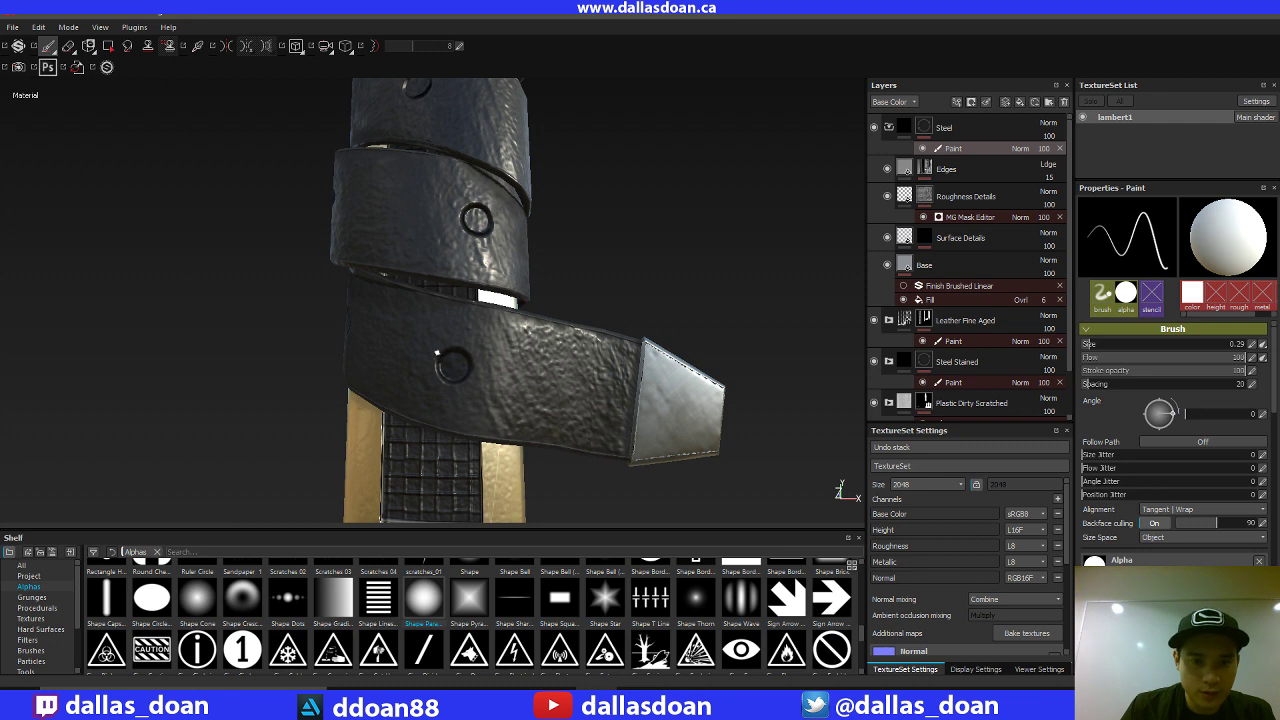
pyautogui.click(444, 354)
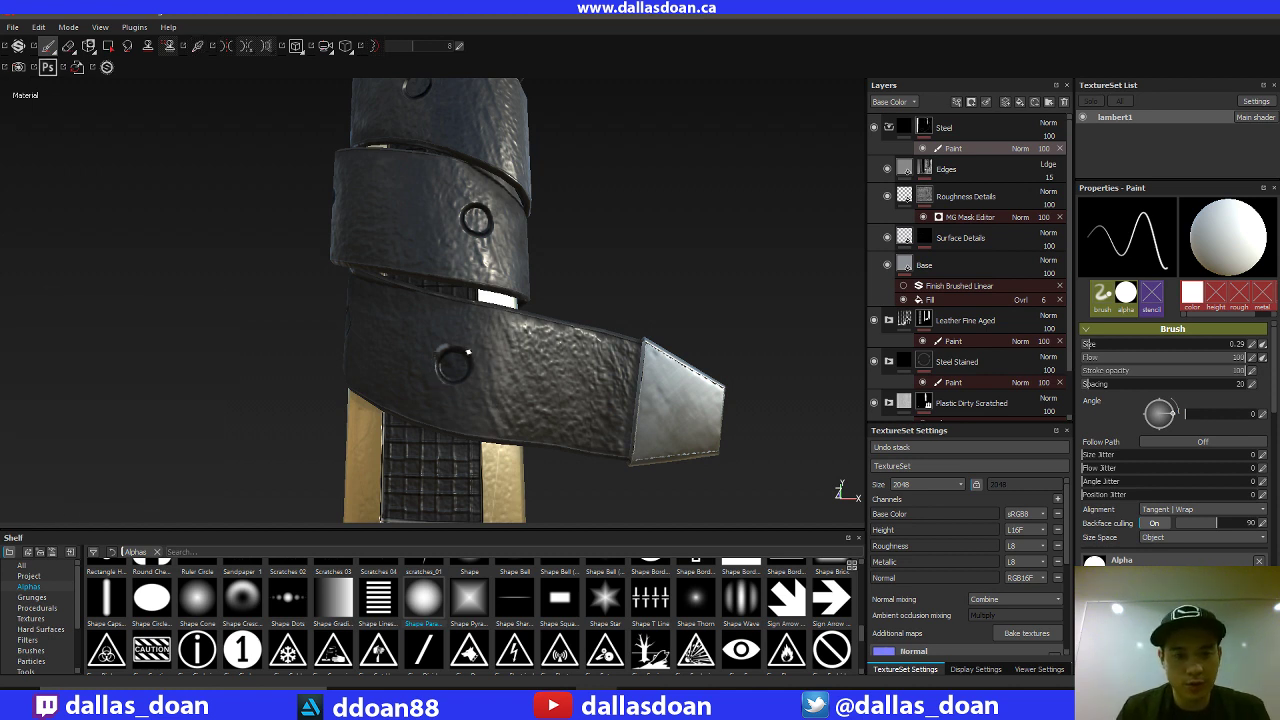
# Step: Stamp a steel disc over the lowest belt hole on the Steel mask with brush size 2.39
pyautogui.press(']')
pyautogui.press(']')
pyautogui.press(']')
pyautogui.press(']')
pyautogui.press(']')
pyautogui.press(']')
pyautogui.press(']')
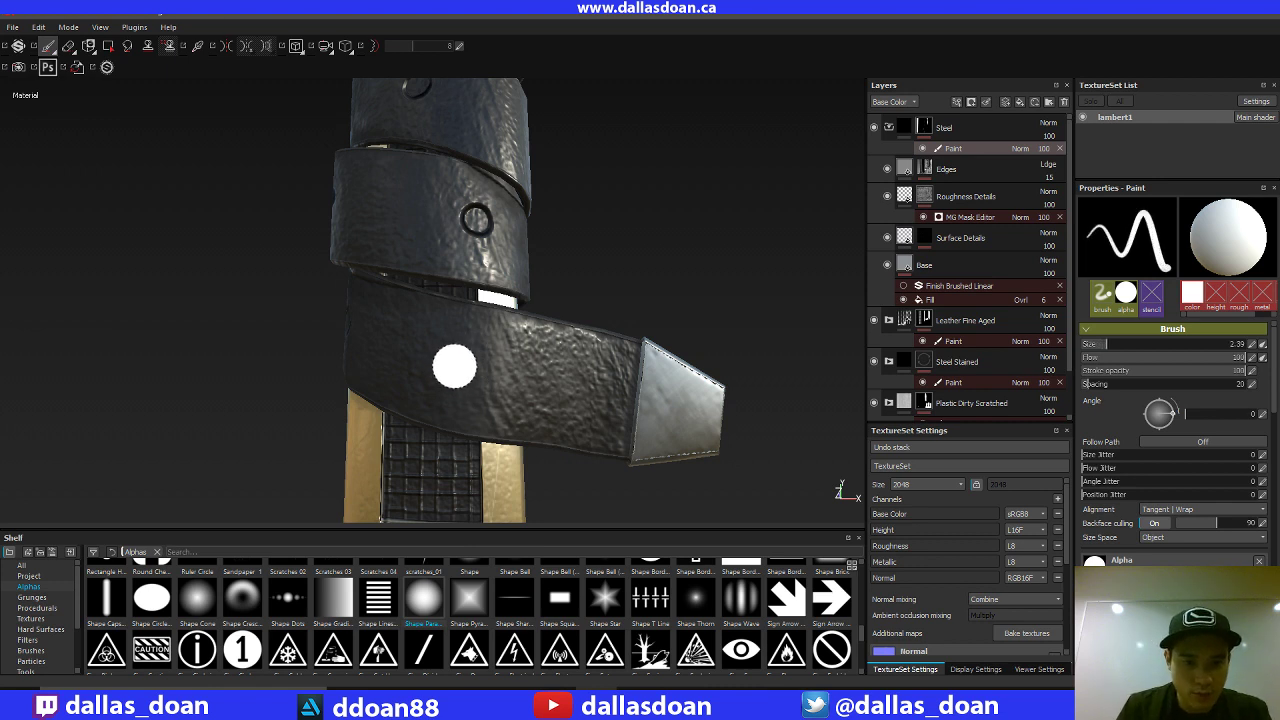
pyautogui.keyDown('alt'); pyautogui.moveTo(682, 193); pyautogui.dragTo(680, 210); pyautogui.keyUp('alt')
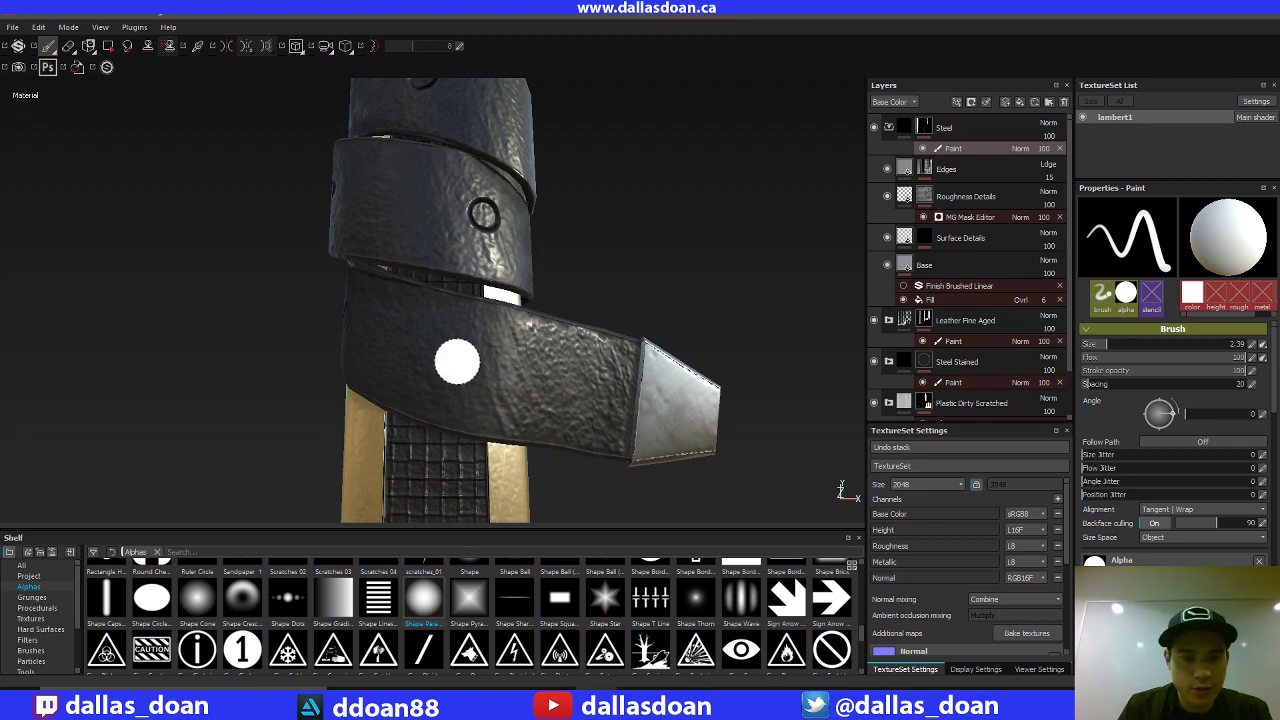
pyautogui.click(460, 360)
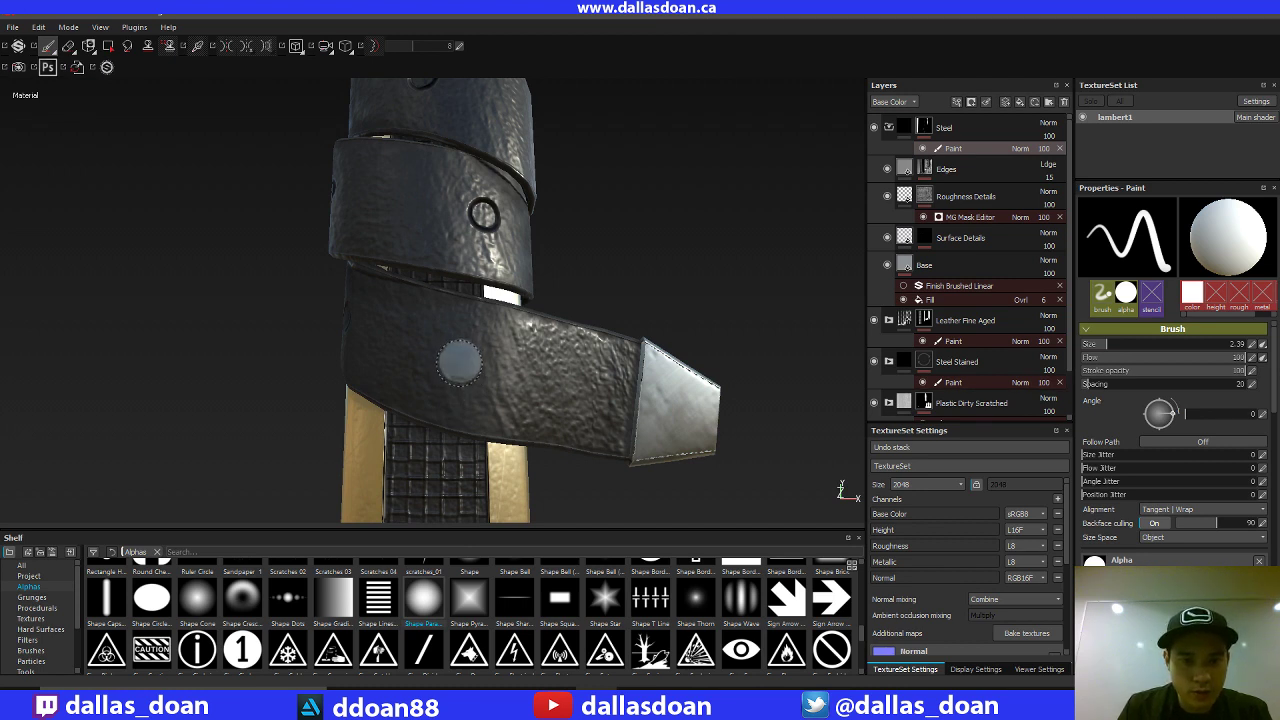
pyautogui.click(460, 360)
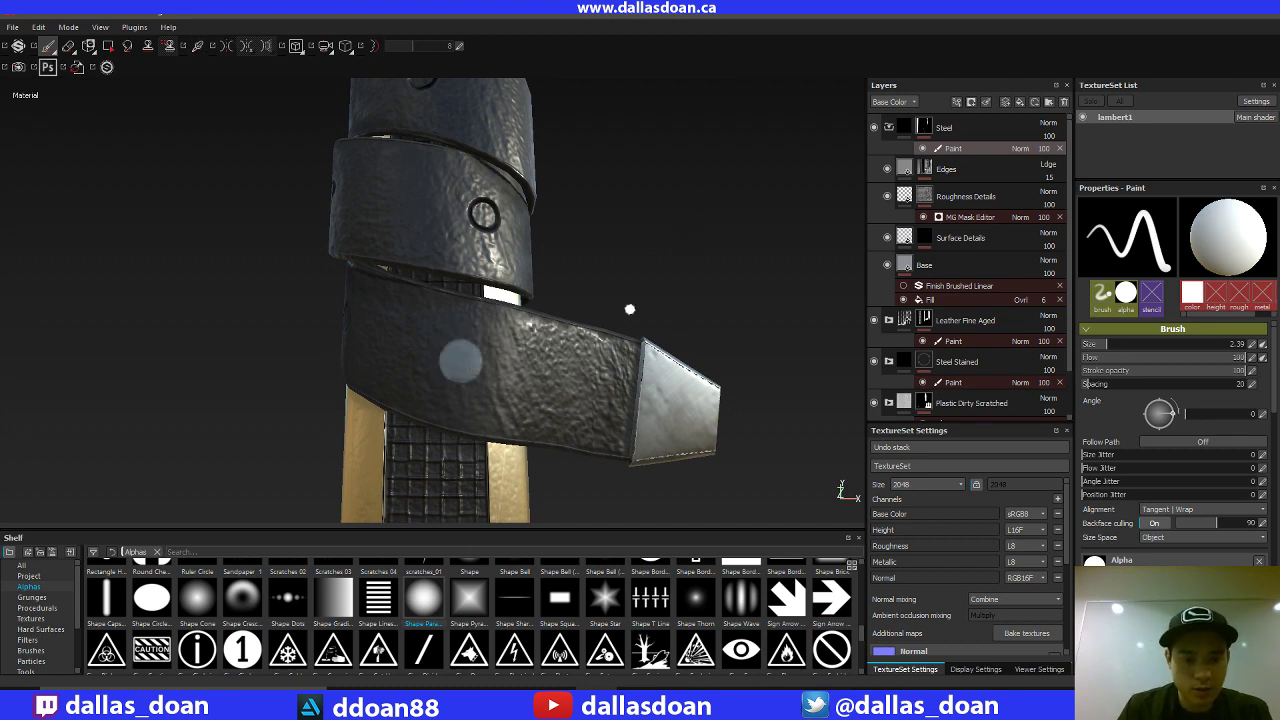
# Step: Switch to the Eraser and reduce its size to 0.1 for working on the steel disc at the lowest belt hole
pyautogui.press('2')
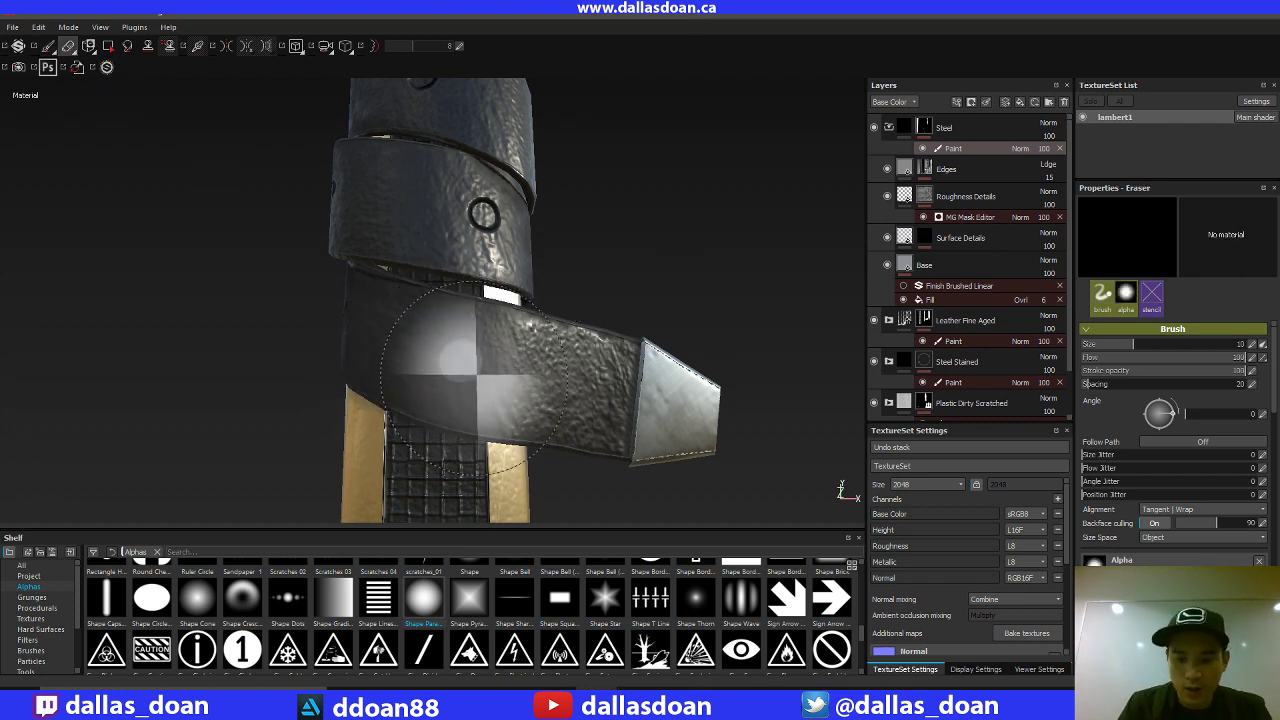
pyautogui.keyDown('ctrl'); pyautogui.moveTo(477, 368); pyautogui.dragTo(402, 365, button='right'); pyautogui.keyUp('ctrl')
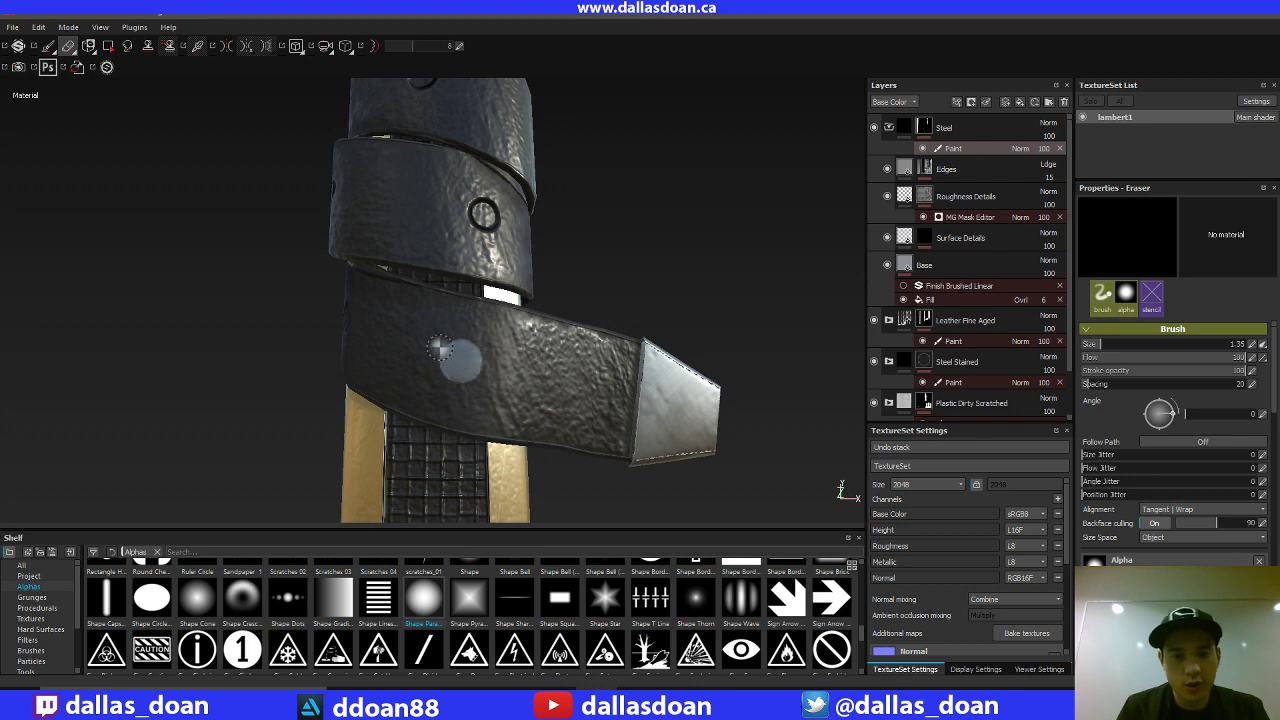
pyautogui.press('[')
pyautogui.press('[')
pyautogui.press('[')
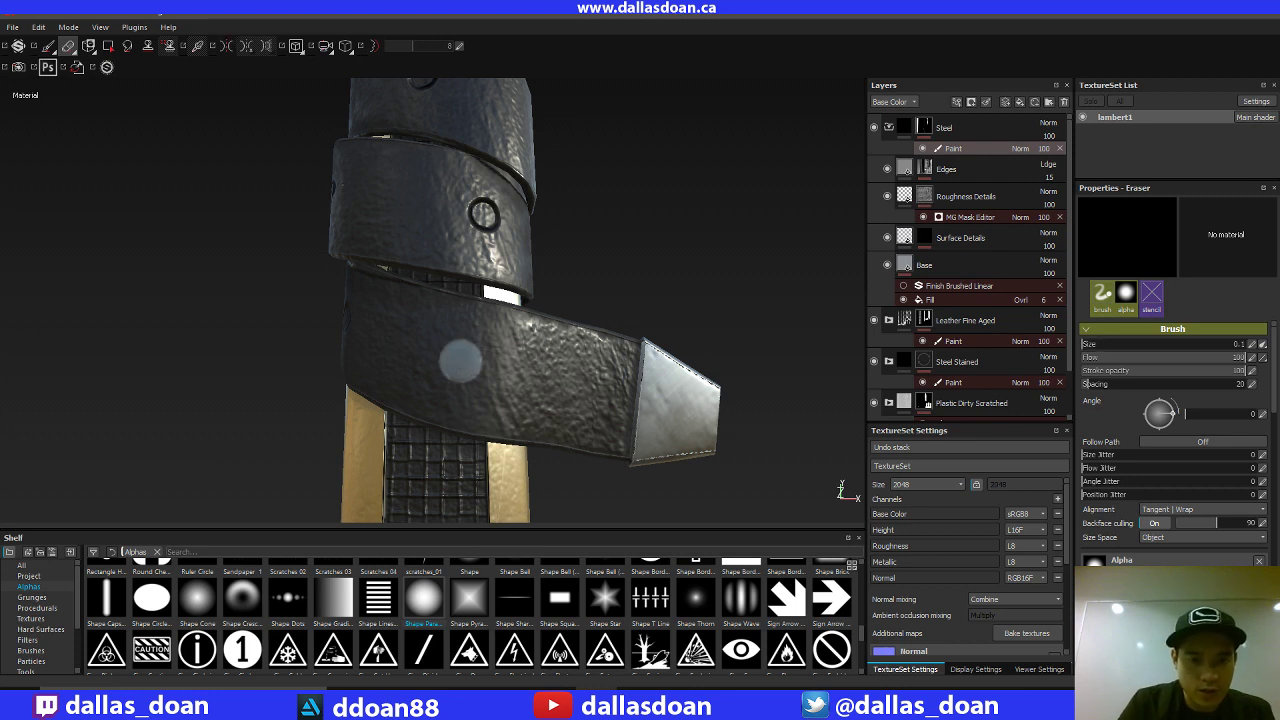
# Step: Enlarge the eraser to size 1.54 and erase the centre of the steel disc on the front of the lowest strap
pyautogui.press(']')
pyautogui.press(']')
pyautogui.press(']')
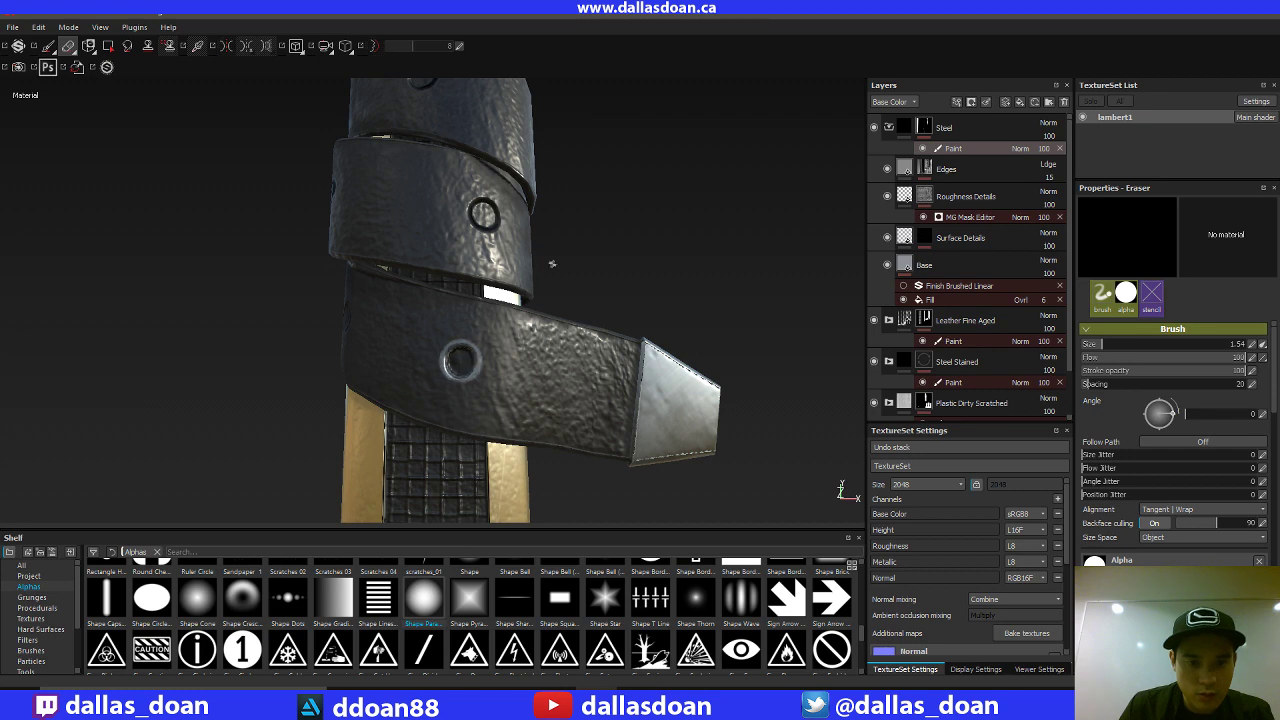
# Step: Switch to the Twitch chat window, read the messages, and return to the model
pyautogui.keyDown('alt'); pyautogui.moveTo(674, 234); pyautogui.dragTo(278, 177, button='right'); pyautogui.keyUp('alt')
pyautogui.keyDown('alt'); pyautogui.moveTo(278, 177); pyautogui.dragTo(358, 362); pyautogui.keyUp('alt')
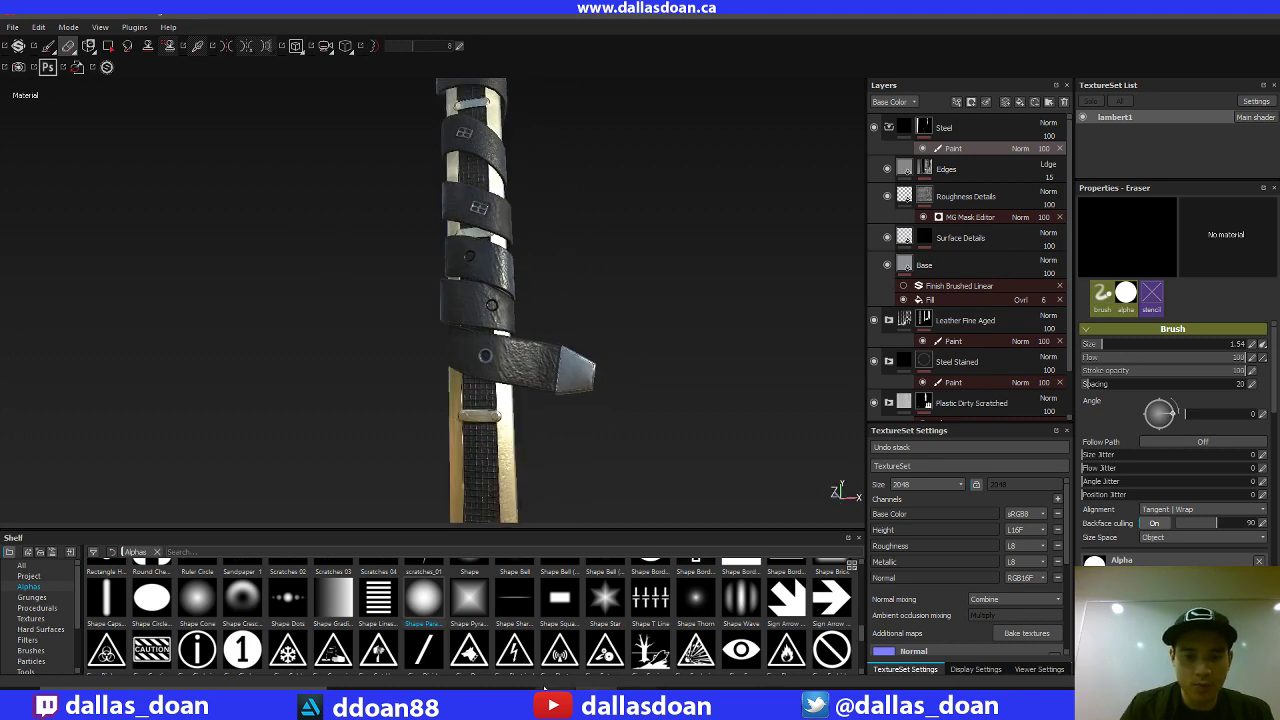
pyautogui.click(432, 698)
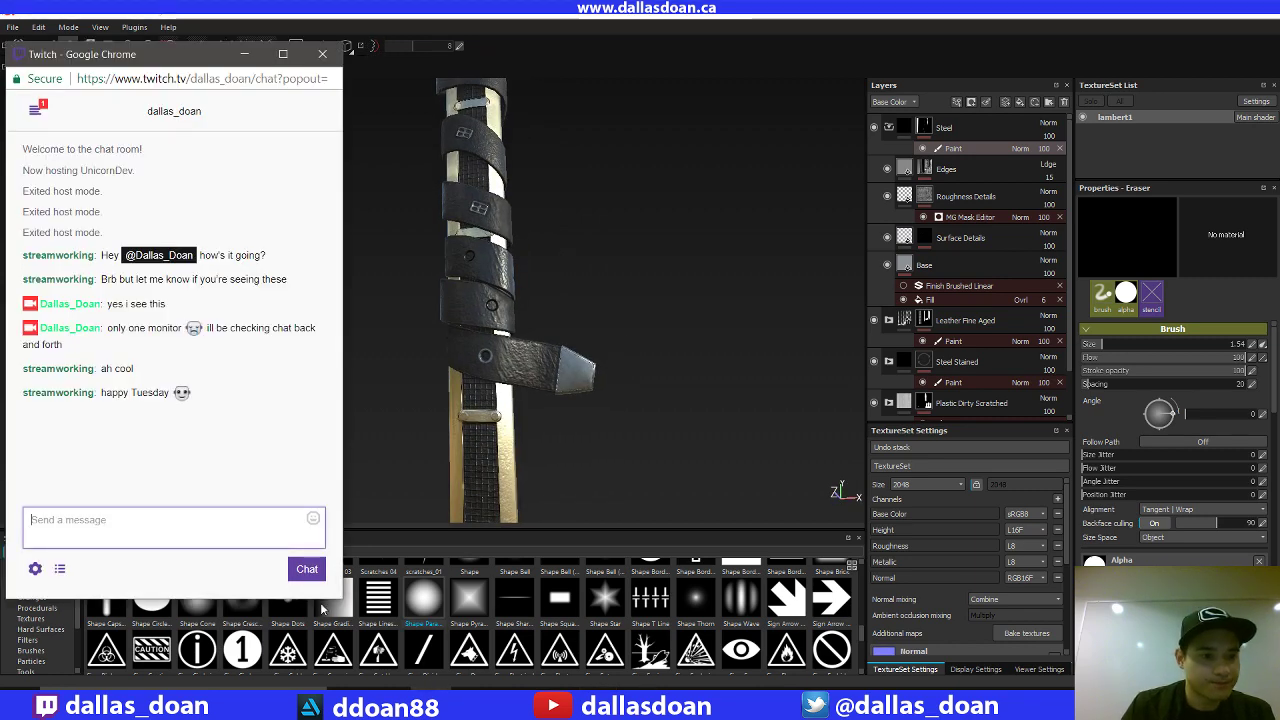
pyautogui.click(603, 361)
# Step: Paint a size 2.39 steel disc over the lowest strap's side hole and erase its centre at size 1.54, leaving a ring
pyautogui.moveTo(604, 324)
pyautogui.keyDown('alt'); pyautogui.mouseDown(button='right')
pyautogui.moveTo(668, 309)
pyautogui.moveTo(634, 263)
pyautogui.moveTo(627, 343)
pyautogui.mouseUp(button='right'); pyautogui.keyUp('alt')
pyautogui.moveTo(627, 343)
pyautogui.keyDown('alt'); pyautogui.mouseDown()
pyautogui.moveTo(556, 274)
pyautogui.moveTo(639, 198)
pyautogui.moveTo(556, 277)
pyautogui.moveTo(663, 380)
pyautogui.moveTo(694, 363)
pyautogui.moveTo(557, 343)
pyautogui.moveTo(639, 361)
pyautogui.mouseUp(); pyautogui.keyUp('alt')
pyautogui.keyDown('alt'); pyautogui.moveTo(639, 361); pyautogui.dragTo(631, 346, button='middle'); pyautogui.keyUp('alt')
pyautogui.keyDown('alt'); pyautogui.moveTo(671, 351); pyautogui.dragTo(764, 350, button='right'); pyautogui.keyUp('alt')
pyautogui.keyDown('alt'); pyautogui.moveTo(552, 322); pyautogui.dragTo(636, 316, button='middle'); pyautogui.keyUp('alt')
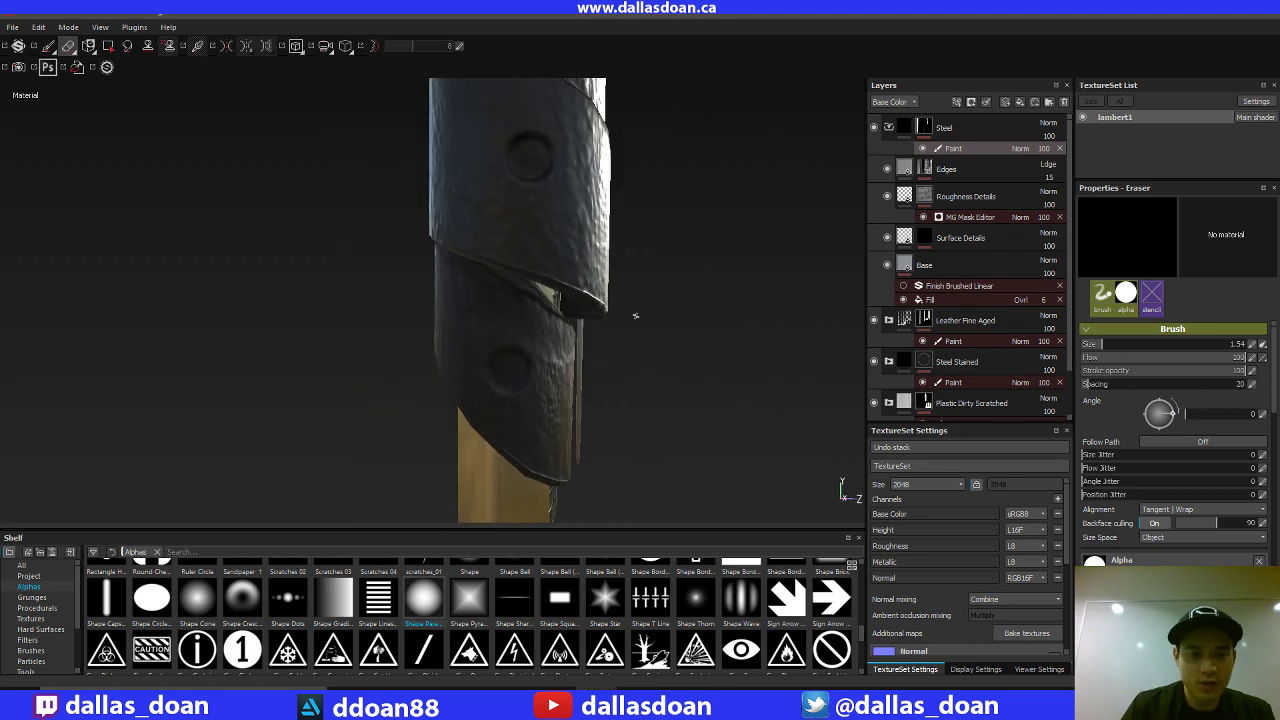
pyautogui.keyDown('alt'); pyautogui.moveTo(757, 325); pyautogui.dragTo(624, 340); pyautogui.keyUp('alt')
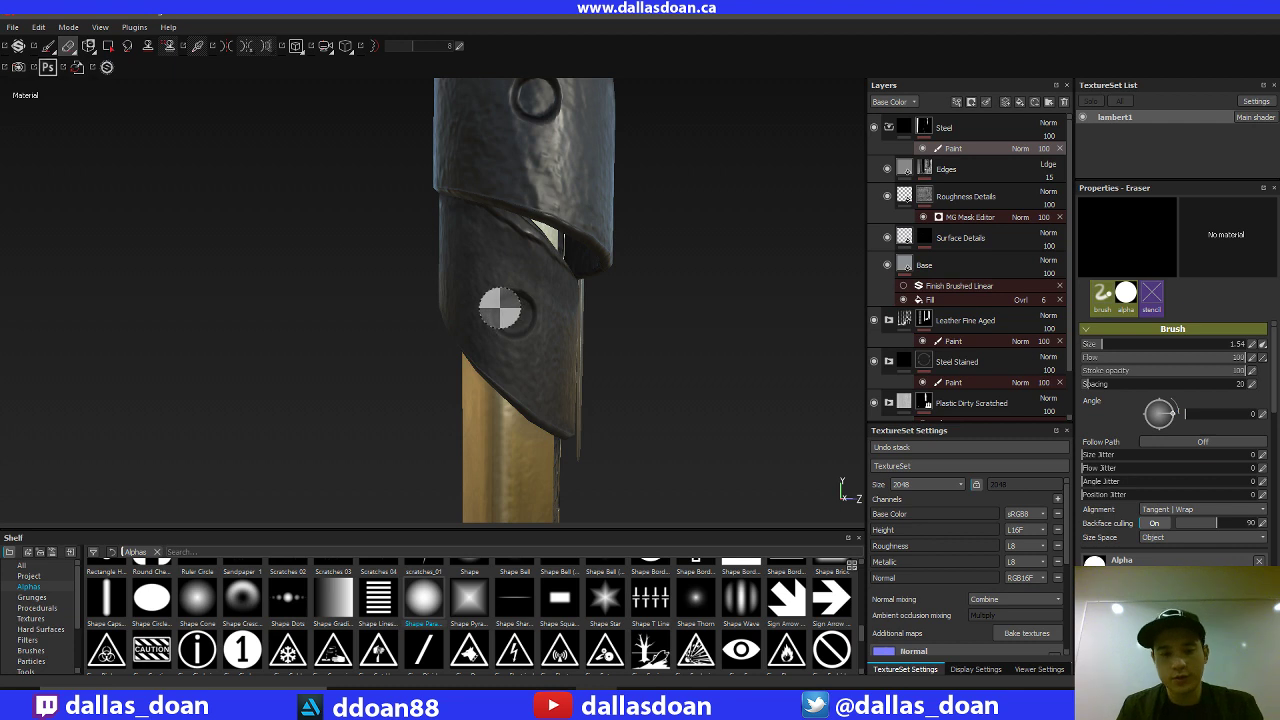
pyautogui.press('1')
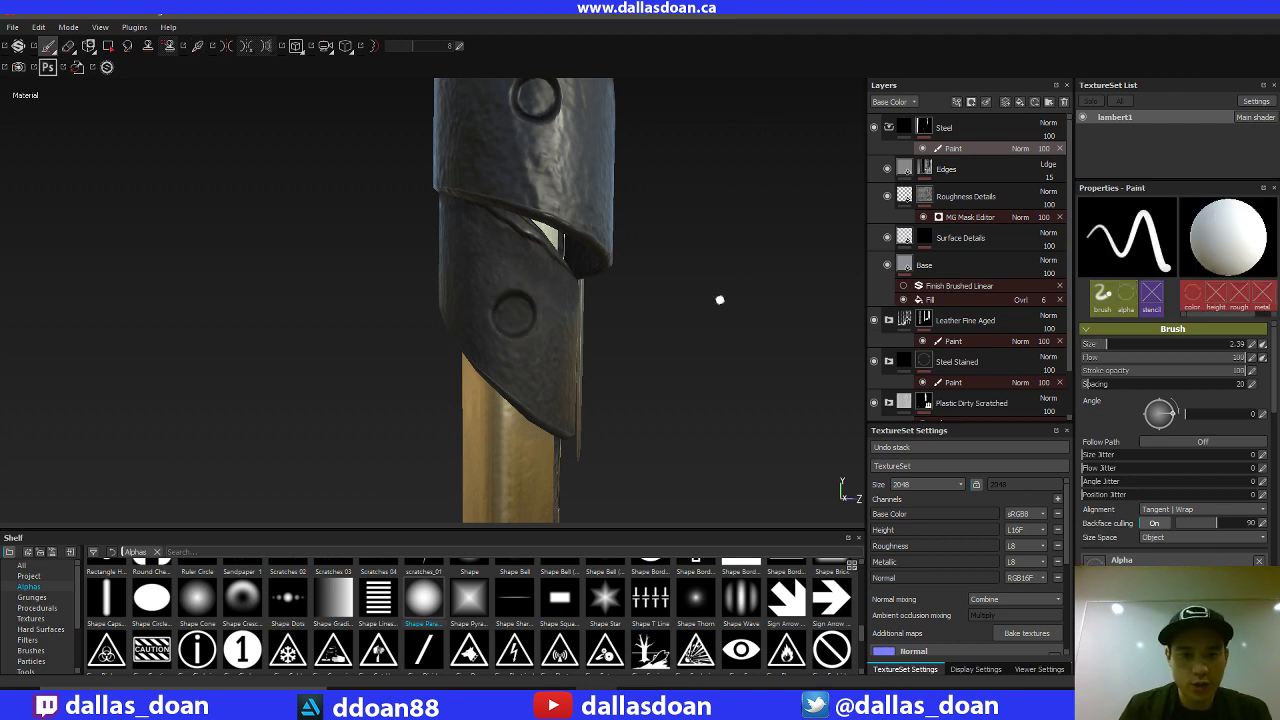
pyautogui.keyDown('alt'); pyautogui.moveTo(720, 300); pyautogui.dragTo(691, 314); pyautogui.keyUp('alt')
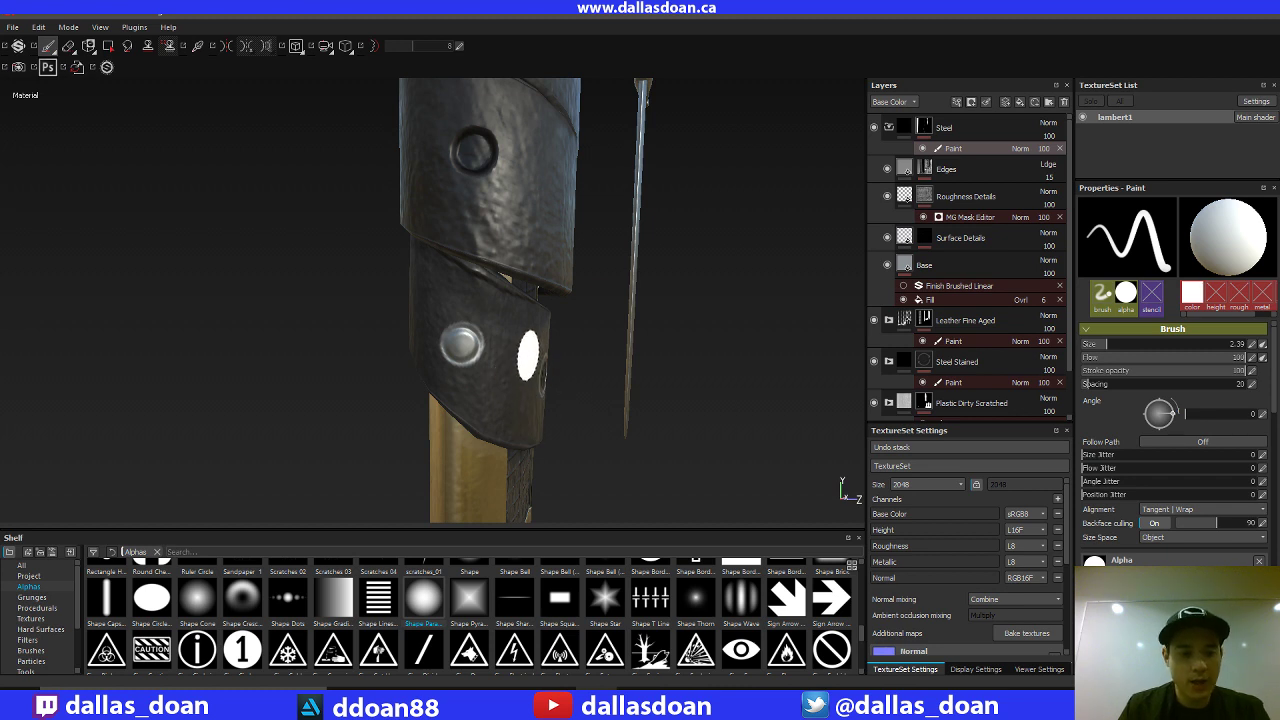
pyautogui.press('e')
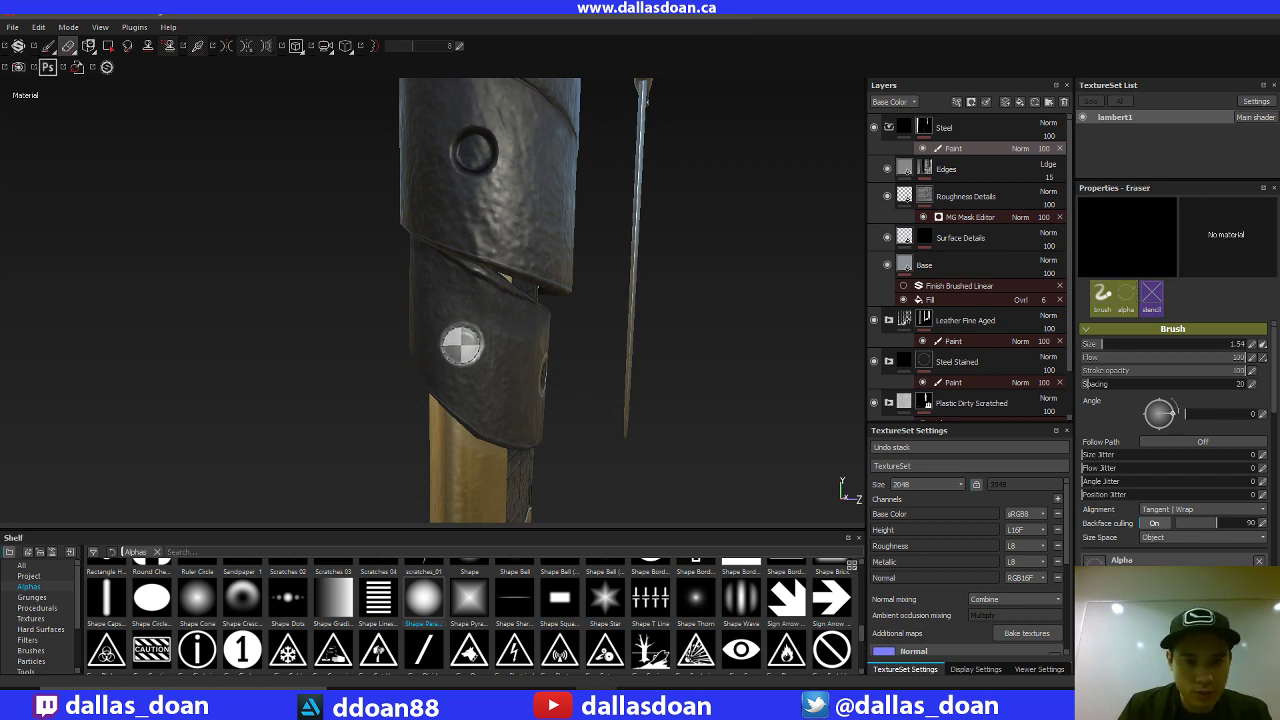
pyautogui.click(461, 345)
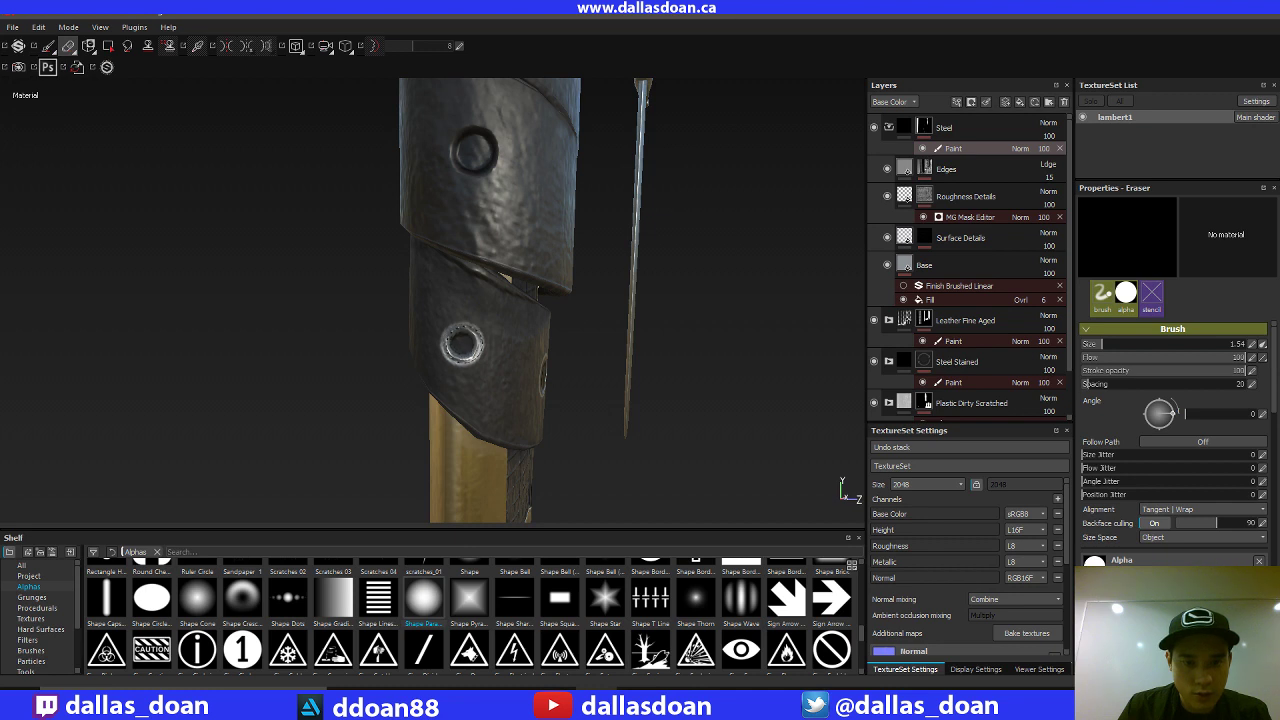
# Step: Paint a size 2.39 steel disc over the lowest strap's rear hole and erase its centre at size 1.54, leaving a ring
pyautogui.keyDown('alt'); pyautogui.moveTo(705, 371); pyautogui.dragTo(406, 457, button='right'); pyautogui.keyUp('alt')
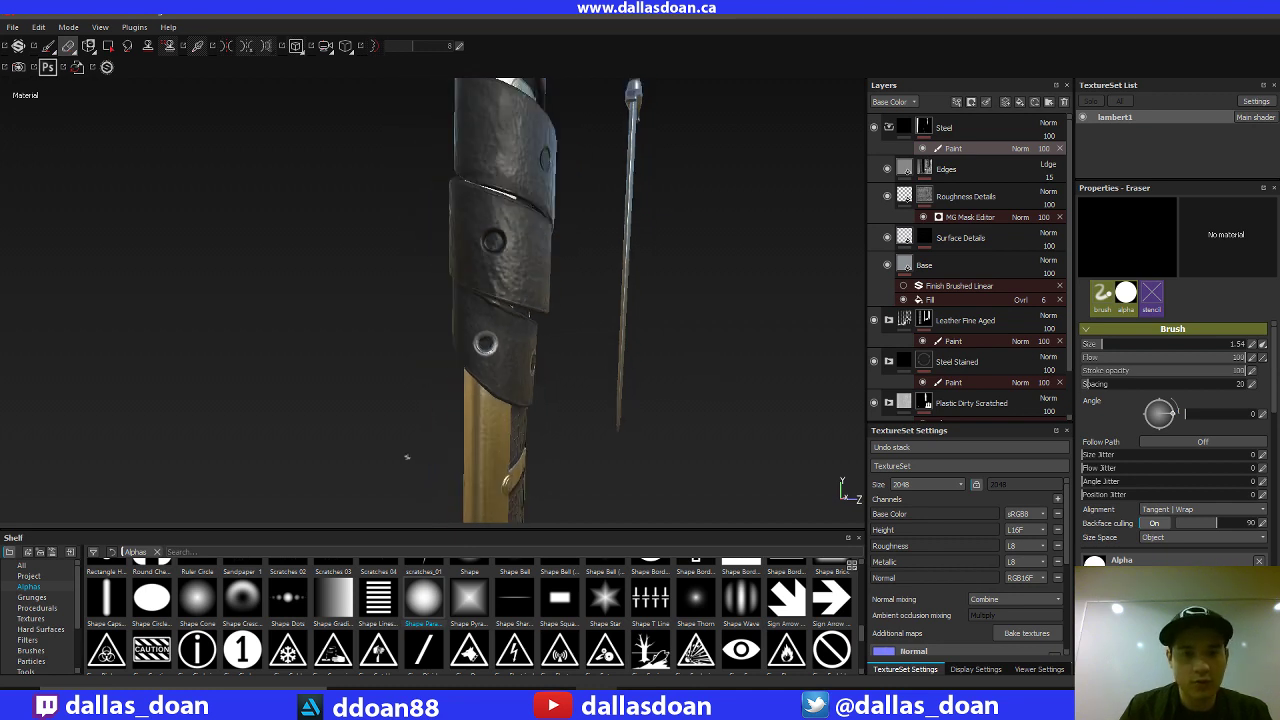
pyautogui.keyDown('alt'); pyautogui.moveTo(720, 340); pyautogui.dragTo(614, 371, button='right'); pyautogui.keyUp('alt')
pyautogui.keyDown('alt'); pyautogui.moveTo(614, 371); pyautogui.dragTo(745, 372); pyautogui.keyUp('alt')
pyautogui.keyDown('alt'); pyautogui.moveTo(528, 300); pyautogui.dragTo(360, 292, button='middle'); pyautogui.keyUp('alt')
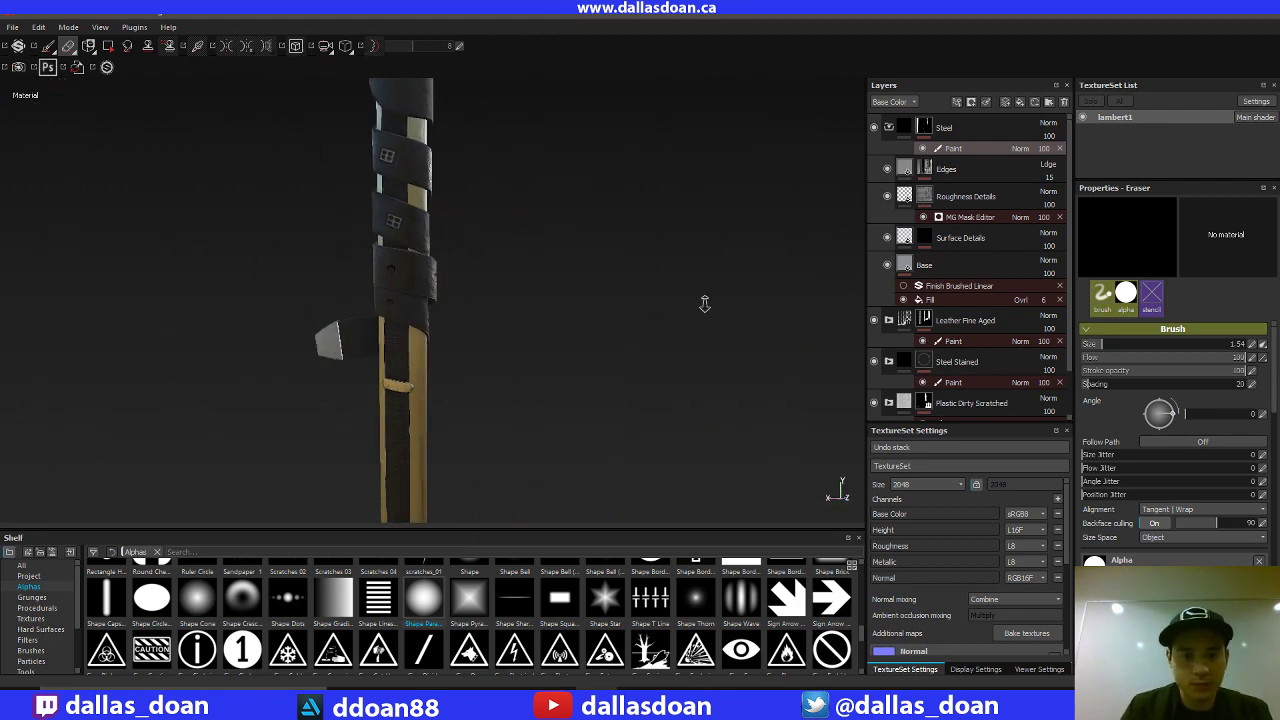
pyautogui.keyDown('alt'); pyautogui.moveTo(706, 300); pyautogui.dragTo(718, 301, button='right'); pyautogui.keyUp('alt')
pyautogui.keyDown('alt'); pyautogui.moveTo(601, 294); pyautogui.dragTo(755, 311, button='right'); pyautogui.keyUp('alt')
pyautogui.keyDown('alt'); pyautogui.moveTo(606, 287); pyautogui.dragTo(650, 272); pyautogui.keyUp('alt')
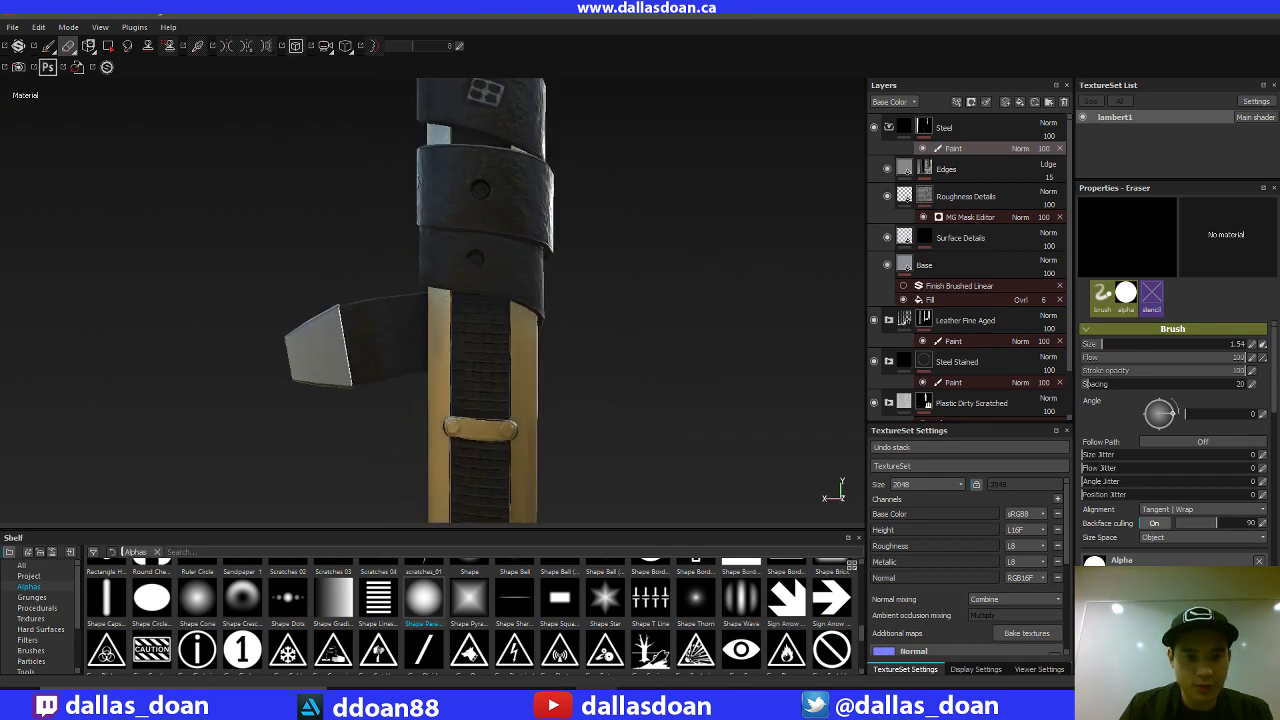
pyautogui.keyDown('alt'); pyautogui.moveTo(676, 205); pyautogui.dragTo(637, 294, button='middle'); pyautogui.keyUp('alt')
pyautogui.keyDown('alt'); pyautogui.moveTo(606, 338); pyautogui.dragTo(666, 266); pyautogui.keyUp('alt')
pyautogui.keyDown('alt'); pyautogui.moveTo(666, 266); pyautogui.dragTo(818, 319, button='right'); pyautogui.keyUp('alt')
pyautogui.keyDown('alt'); pyautogui.moveTo(818, 319); pyautogui.dragTo(462, 318); pyautogui.keyUp('alt')
pyautogui.keyDown('alt'); pyautogui.moveTo(613, 326); pyautogui.dragTo(623, 296); pyautogui.keyUp('alt')
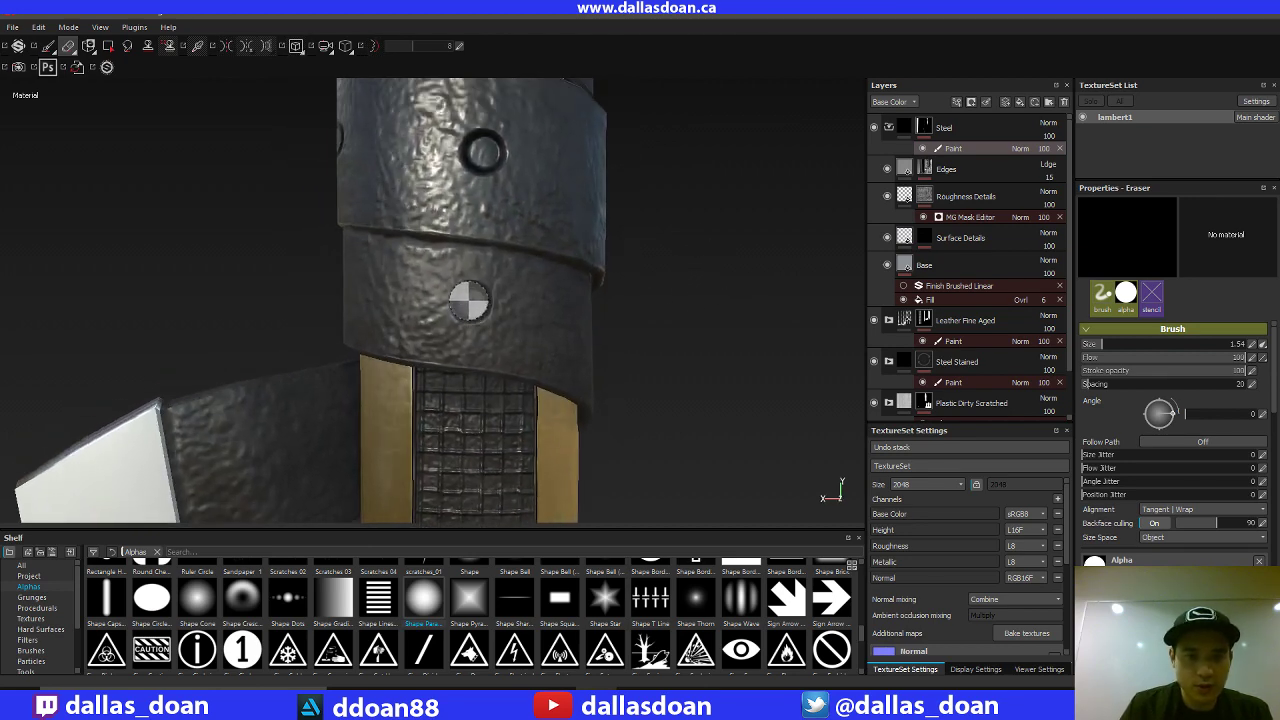
pyautogui.press('1')
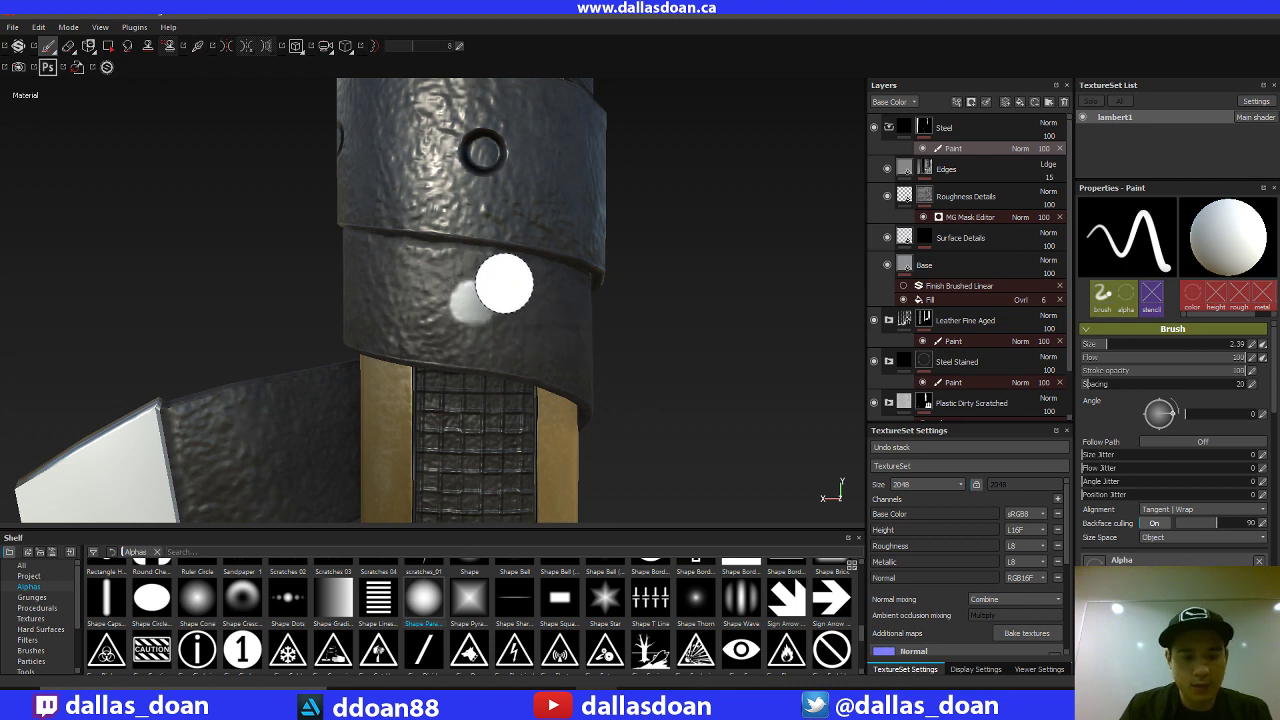
pyautogui.press('2')
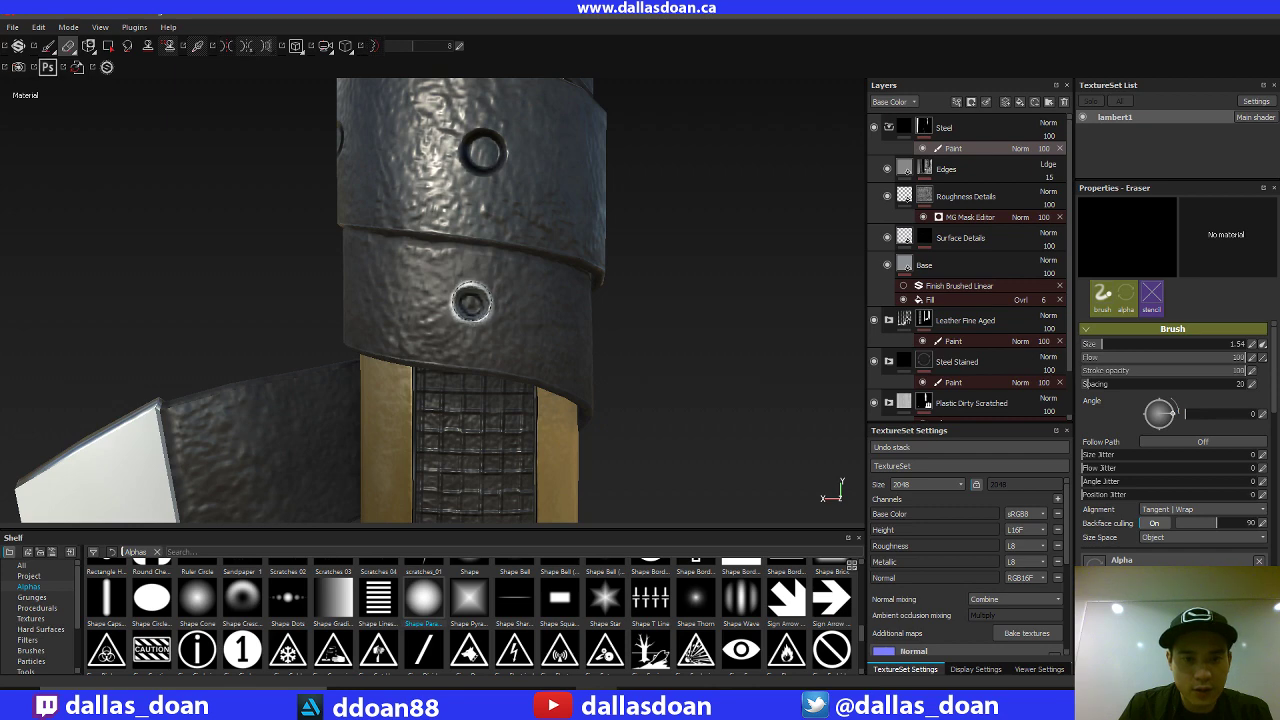
# Step: Inspect the steel rings around the lowest strap and check the Twitch chat for new messages
pyautogui.keyDown('alt'); pyautogui.moveTo(688, 351); pyautogui.dragTo(480, 354, button='right'); pyautogui.keyUp('alt')
pyautogui.keyDown('alt'); pyautogui.moveTo(490, 350); pyautogui.dragTo(750, 306); pyautogui.keyUp('alt')
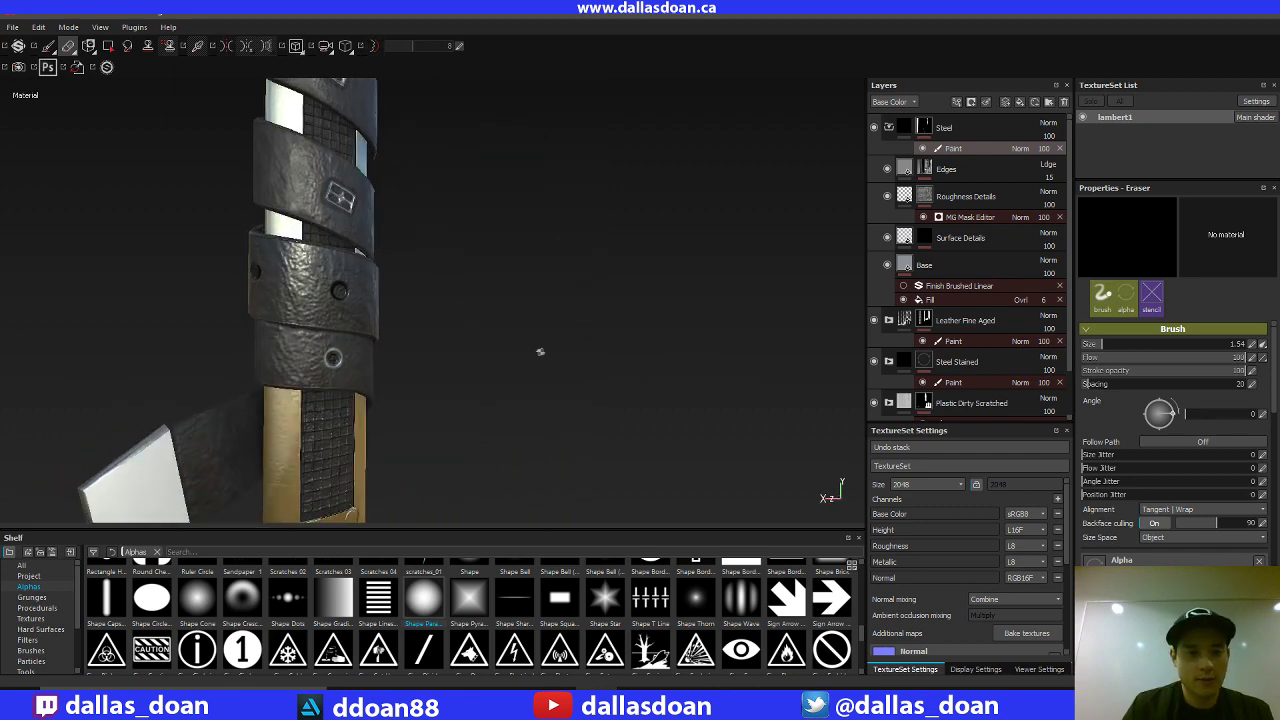
pyautogui.keyDown('alt'); pyautogui.moveTo(568, 361); pyautogui.dragTo(703, 400); pyautogui.keyUp('alt')
pyautogui.keyDown('alt'); pyautogui.moveTo(703, 400); pyautogui.dragTo(765, 392, button='right'); pyautogui.keyUp('alt')
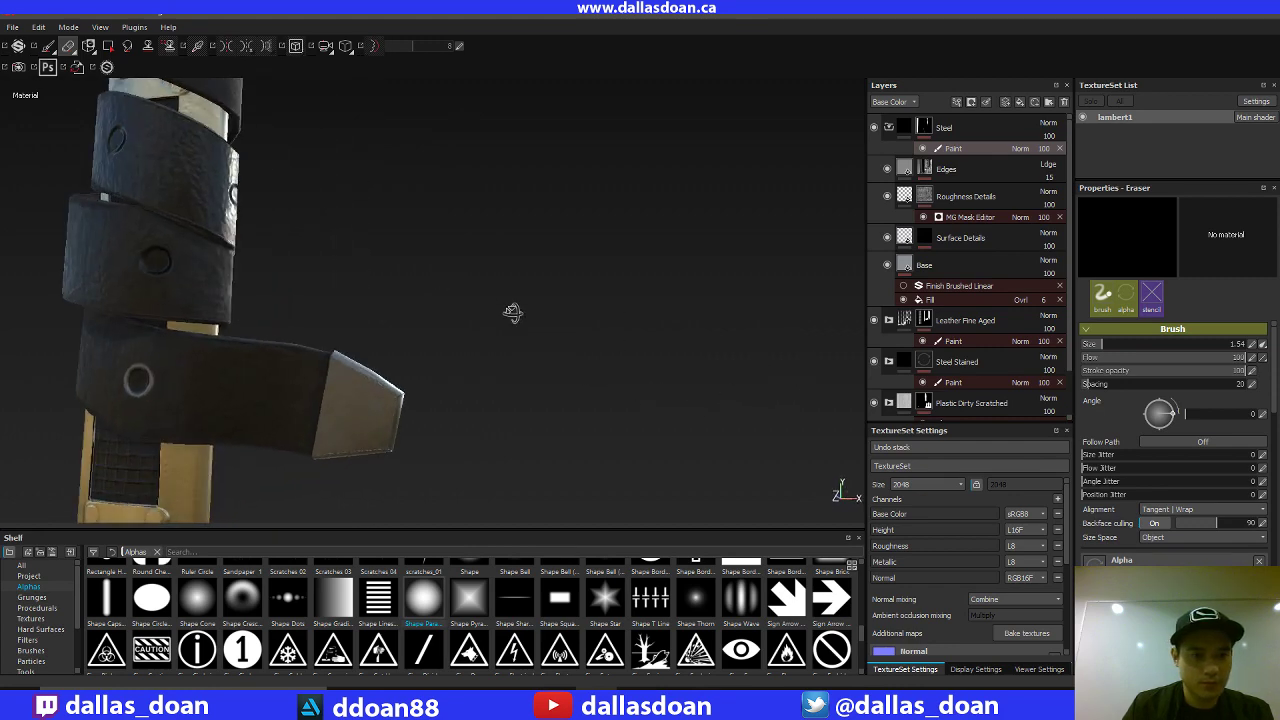
pyautogui.keyDown('alt'); pyautogui.moveTo(514, 314); pyautogui.dragTo(693, 322); pyautogui.keyUp('alt')
pyautogui.keyDown('shift'); pyautogui.moveTo(628, 294); pyautogui.dragTo(606, 309, button='right'); pyautogui.keyUp('shift')
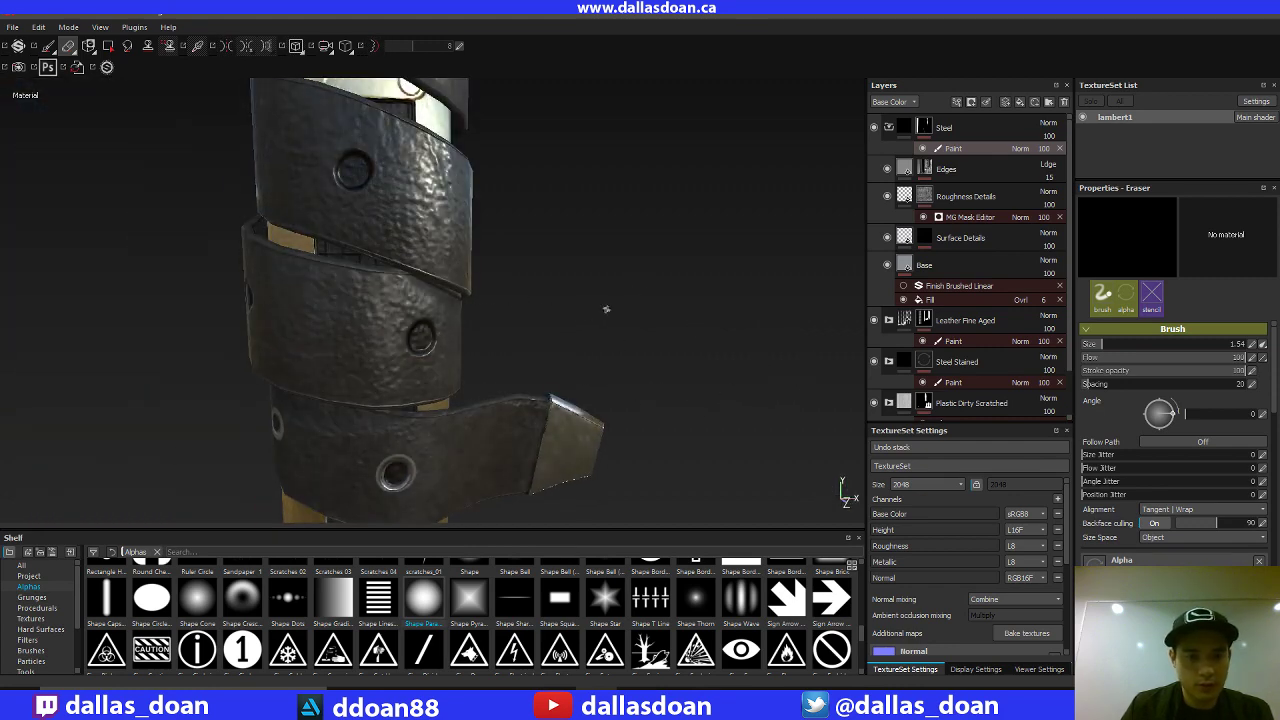
pyautogui.keyDown('alt'); pyautogui.moveTo(606, 309); pyautogui.dragTo(595, 265); pyautogui.keyUp('alt')
pyautogui.click(434, 699)
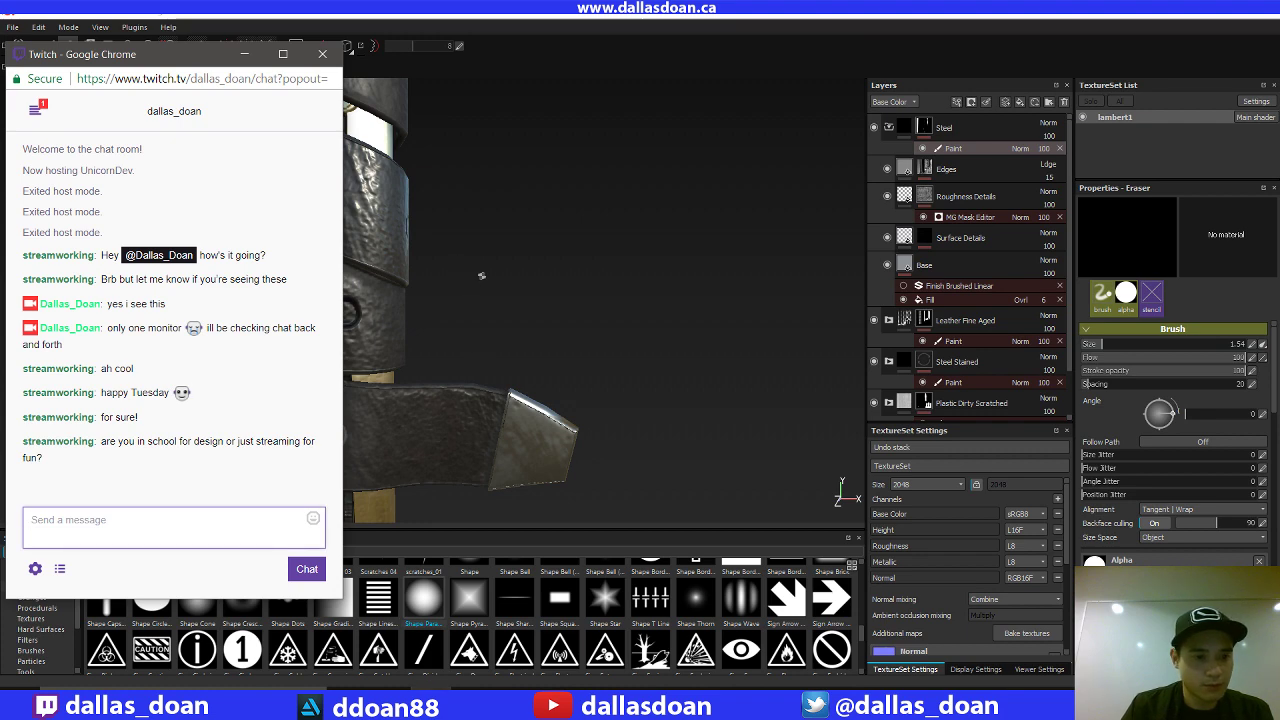
pyautogui.click(500, 301)
# Step: Activate the paint brush at size 2.39 and check the live stream in the OBS window
pyautogui.moveTo(500, 301)
pyautogui.keyDown('alt'); pyautogui.mouseDown()
pyautogui.moveTo(623, 289)
pyautogui.moveTo(620, 266)
pyautogui.moveTo(712, 265)
pyautogui.moveTo(643, 266)
pyautogui.moveTo(646, 237)
pyautogui.moveTo(737, 243)
pyautogui.moveTo(612, 225)
pyautogui.moveTo(660, 266)
pyautogui.moveTo(623, 217)
pyautogui.moveTo(456, 352)
pyautogui.mouseUp(); pyautogui.keyUp('alt')
pyautogui.press('1')
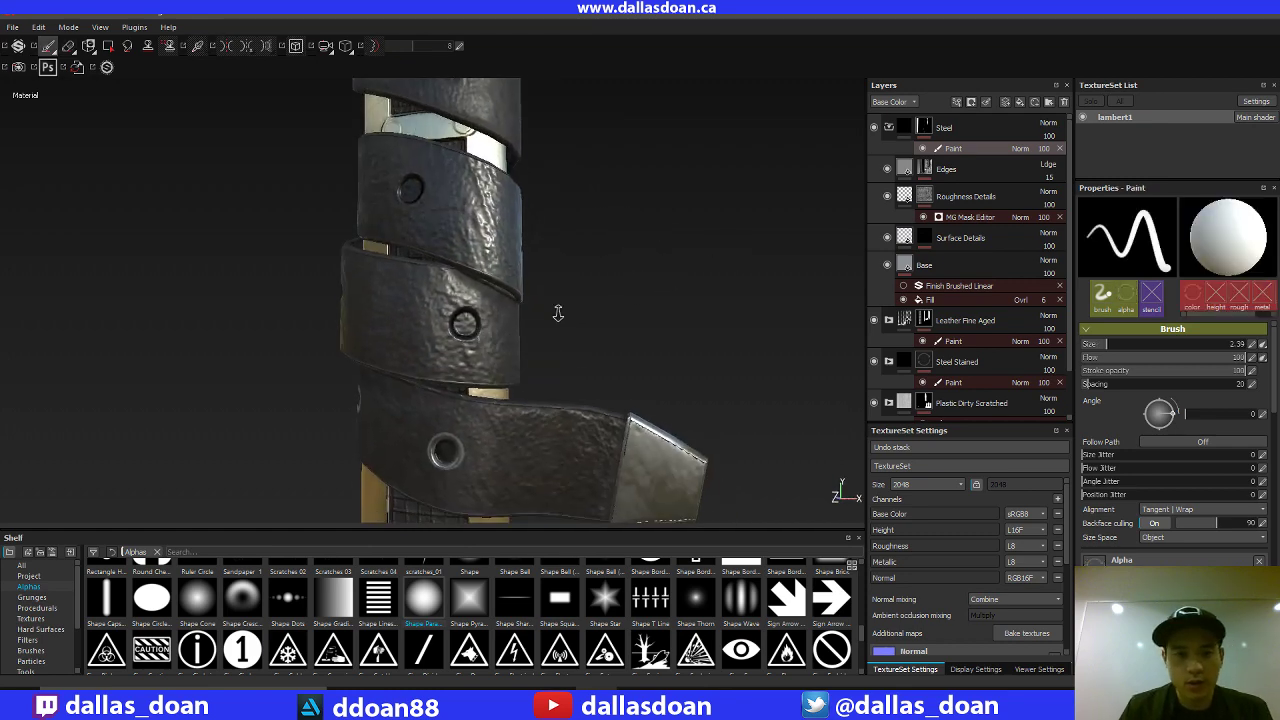
pyautogui.moveTo(557, 308)
pyautogui.keyDown('alt'); pyautogui.mouseDown()
pyautogui.moveTo(669, 234)
pyautogui.moveTo(720, 230)
pyautogui.moveTo(620, 286)
pyautogui.mouseUp(); pyautogui.keyUp('alt')
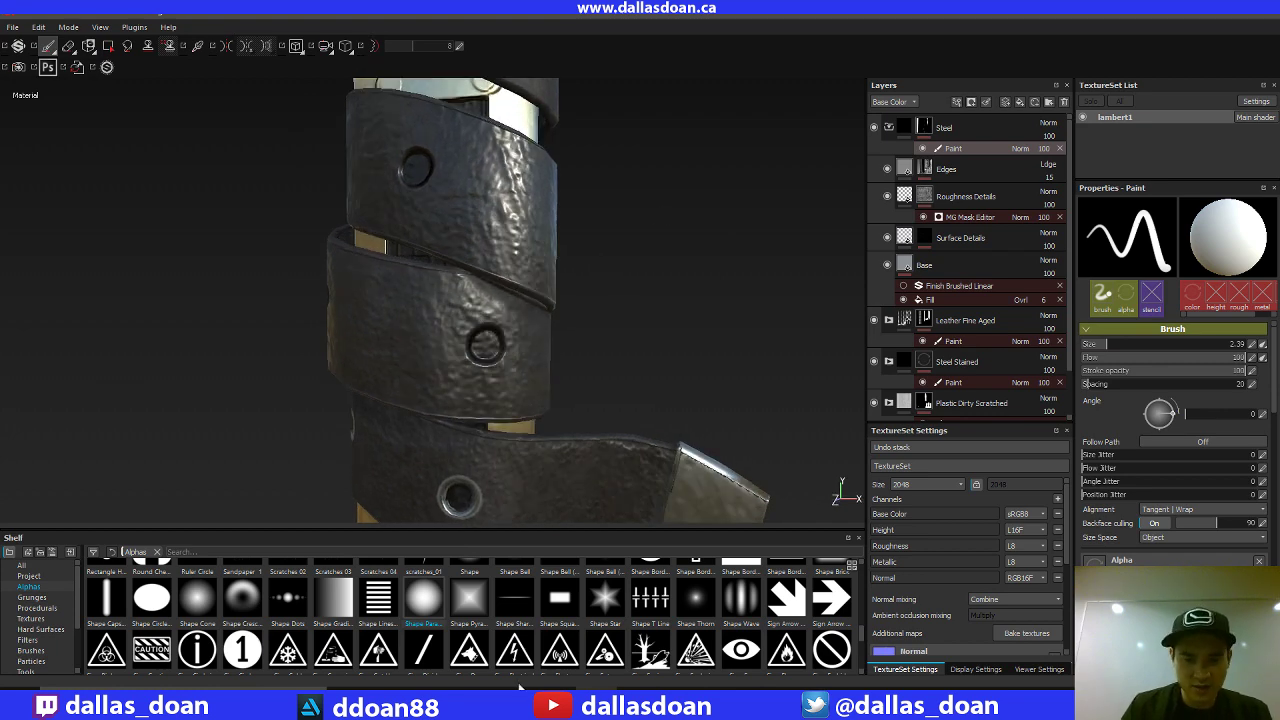
pyautogui.click(520, 688)
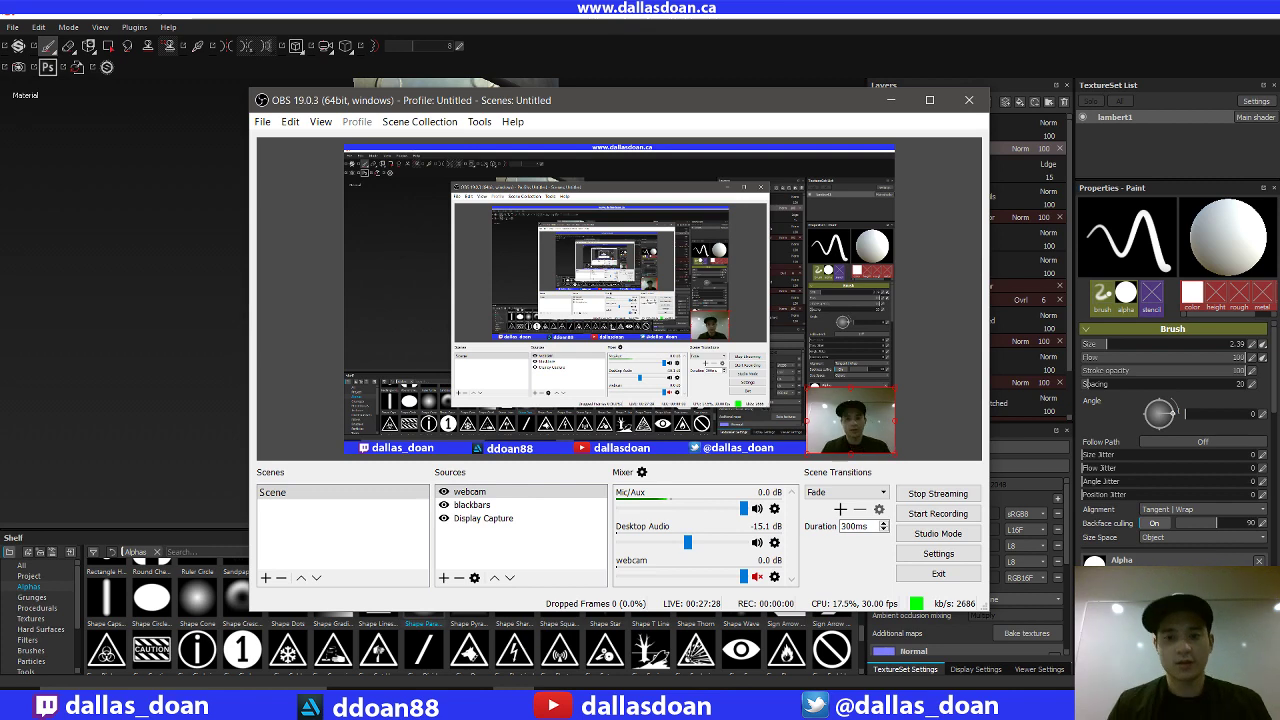
pyautogui.click(668, 17)
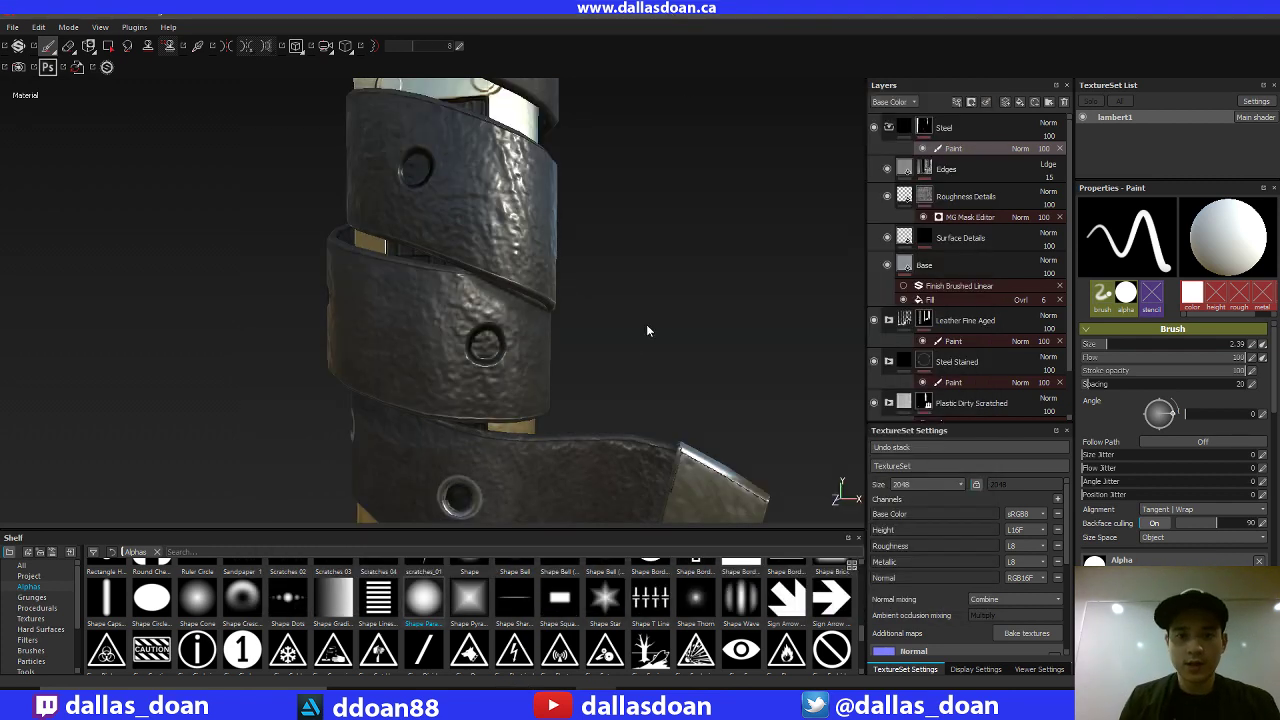
# Step: Paint a steel disc over the front hole of the second-lowest strap and erase its centre at size 1.54, leaving a ring
pyautogui.keyDown('alt'); pyautogui.moveTo(701, 275); pyautogui.dragTo(640, 272); pyautogui.keyUp('alt')
pyautogui.keyDown('alt'); pyautogui.moveTo(662, 250); pyautogui.dragTo(753, 215, button='middle'); pyautogui.keyUp('alt')
pyautogui.keyDown('alt'); pyautogui.moveTo(758, 207); pyautogui.dragTo(551, 277); pyautogui.keyUp('alt')
pyautogui.keyDown('alt'); pyautogui.moveTo(659, 291); pyautogui.dragTo(727, 266); pyautogui.keyUp('alt')
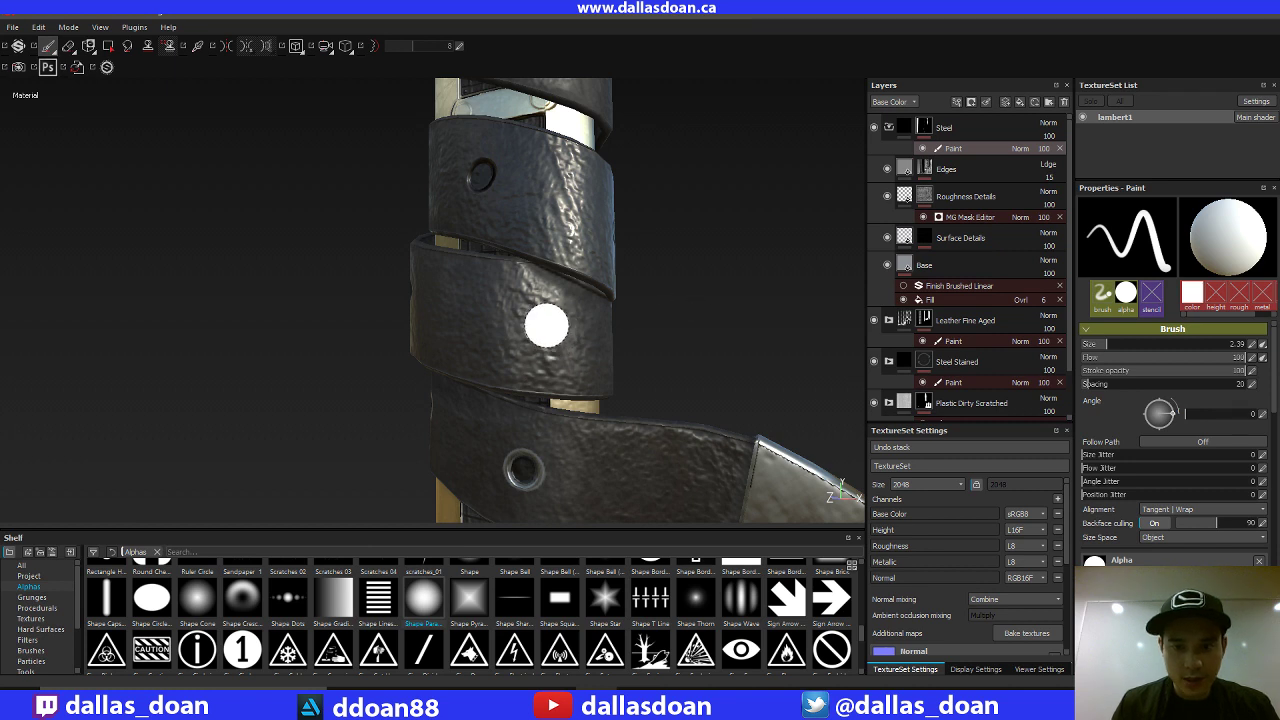
pyautogui.click(545, 329)
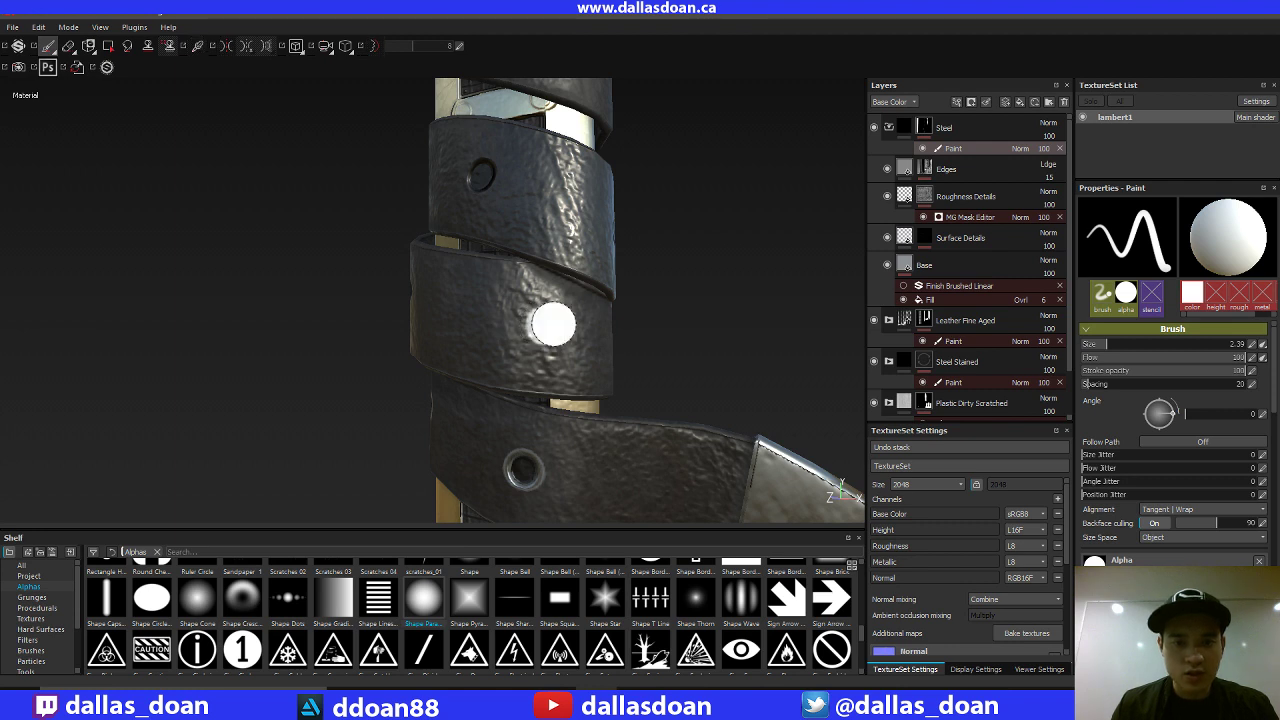
pyautogui.press('2')
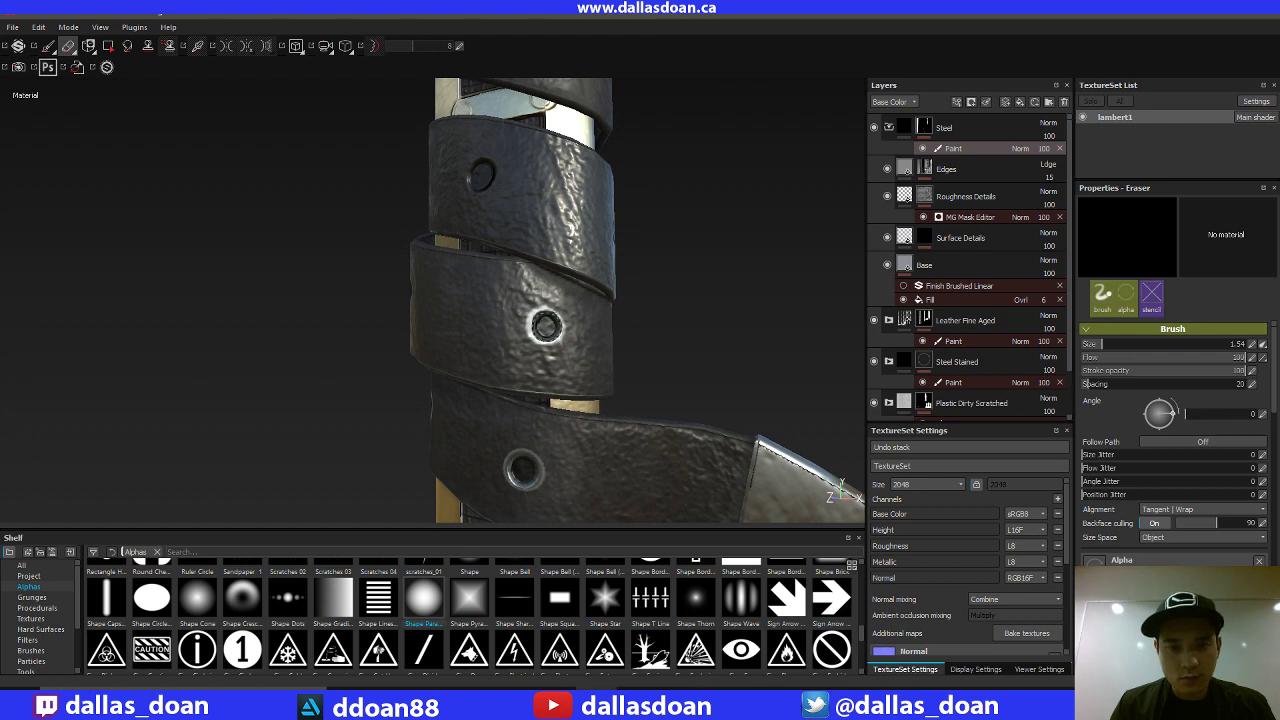
# Step: Bring up the Twitch chat window, read the latest messages, and return to the sword scabbard
pyautogui.keyDown('alt'); pyautogui.moveTo(560, 336); pyautogui.dragTo(345, 425, button='right'); pyautogui.keyUp('alt')
pyautogui.keyDown('alt'); pyautogui.moveTo(411, 351); pyautogui.dragTo(633, 410); pyautogui.keyUp('alt')
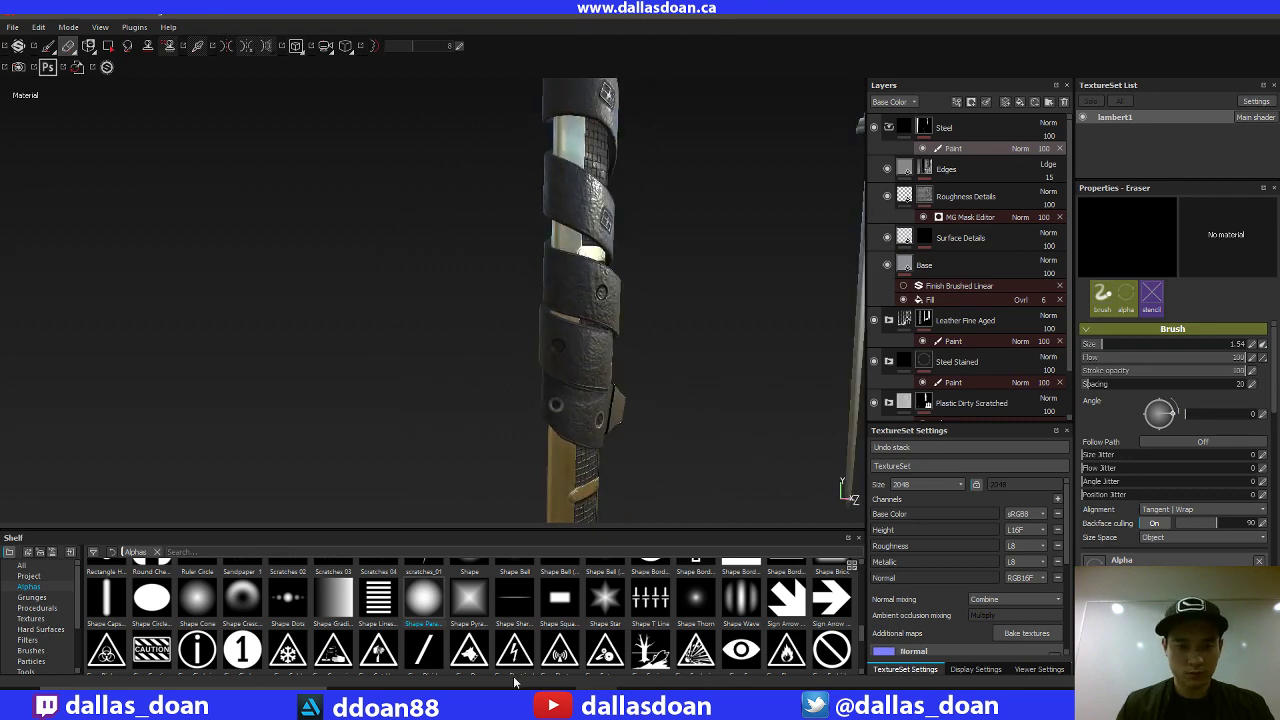
pyautogui.click(432, 700)
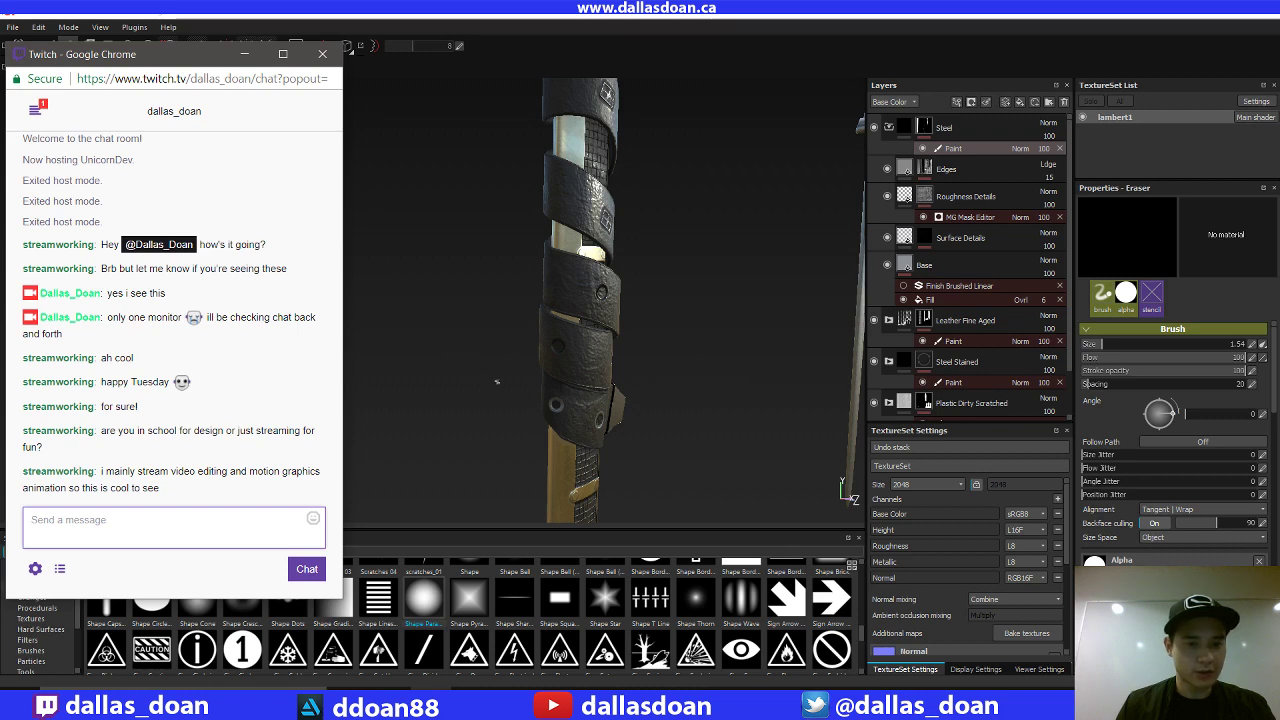
pyautogui.click(497, 381)
# Step: Paint a size 2.39 steel disc over the second-lowest strap's side hole and erase its centre at size 1.54, leaving a ring
pyautogui.scroll(5, 763, 289)
pyautogui.moveTo(706, 349)
pyautogui.keyDown('alt'); pyautogui.mouseDown()
pyautogui.moveTo(492, 296)
pyautogui.moveTo(770, 319)
pyautogui.moveTo(683, 300)
pyautogui.mouseUp(); pyautogui.keyUp('alt')
pyautogui.keyDown('shift'); pyautogui.moveTo(690, 312); pyautogui.dragTo(623, 329, button='right'); pyautogui.keyUp('shift')
pyautogui.keyDown('alt'); pyautogui.moveTo(630, 300); pyautogui.dragTo(660, 330, button='middle'); pyautogui.keyUp('alt')
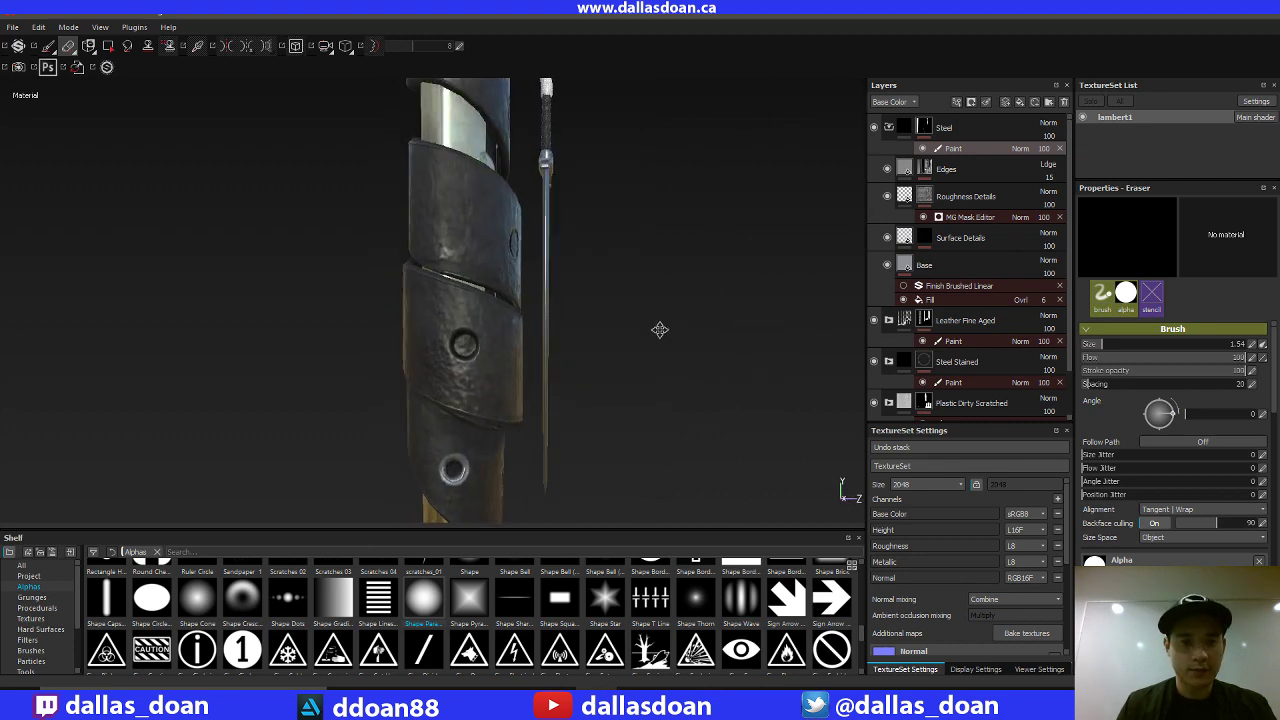
pyautogui.keyDown('alt'); pyautogui.moveTo(660, 330); pyautogui.dragTo(785, 335, button='right'); pyautogui.keyUp('alt')
pyautogui.press('1')
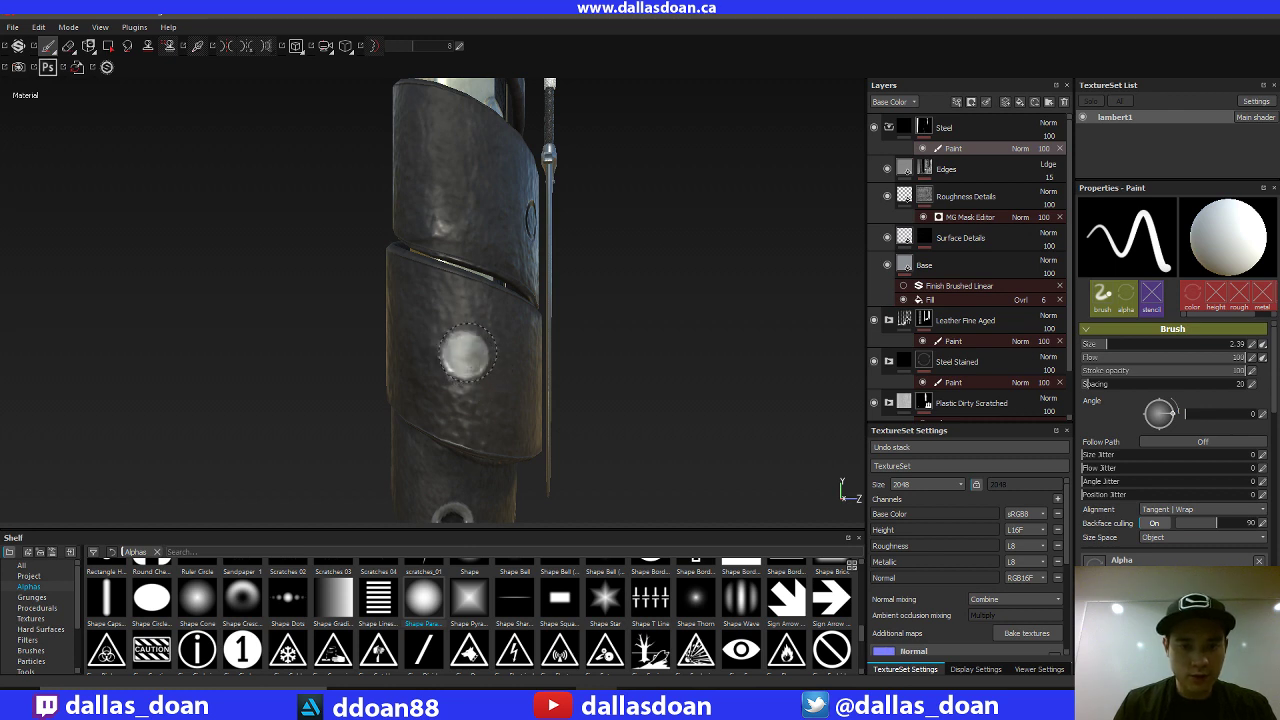
pyautogui.press('2')
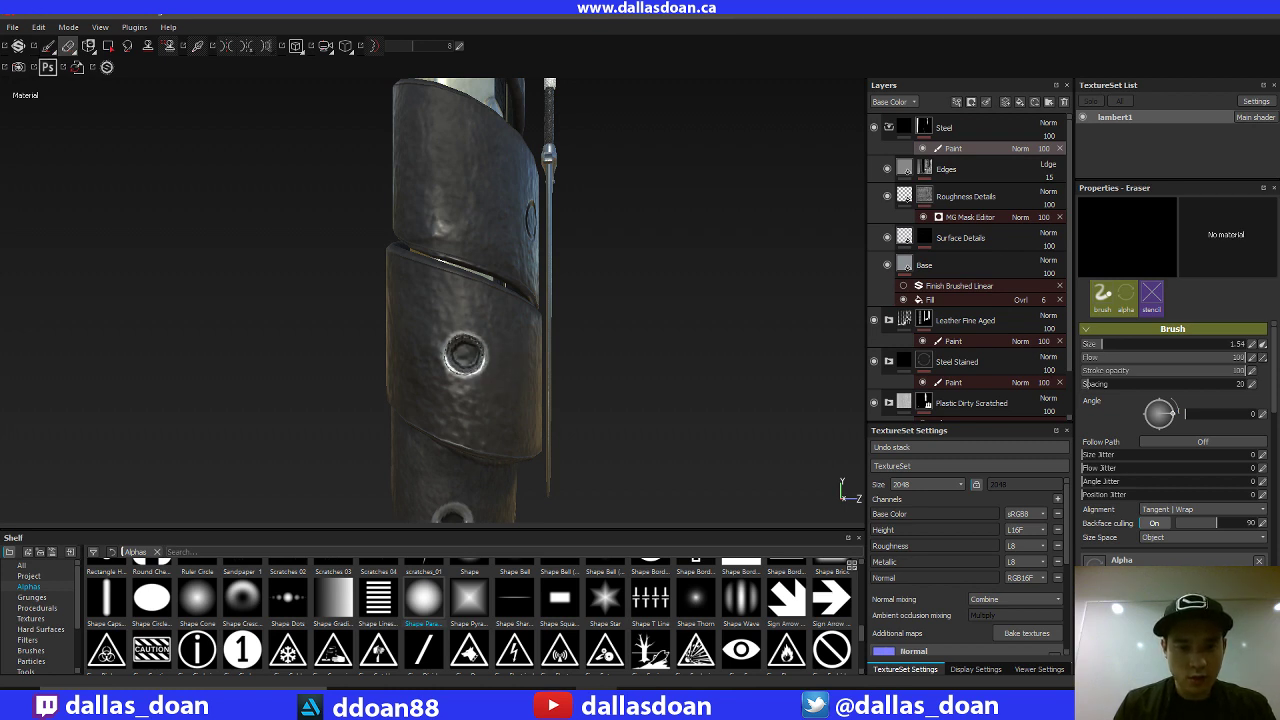
# Step: Paint a size 2.39 steel disc over the second-lowest strap's back hole and erase its centre at size 1.54, leaving a ring
pyautogui.keyDown('alt'); pyautogui.moveTo(611, 385); pyautogui.dragTo(583, 314, button='right'); pyautogui.keyUp('alt')
pyautogui.keyDown('alt'); pyautogui.moveTo(583, 314); pyautogui.dragTo(477, 338); pyautogui.keyUp('alt')
pyautogui.keyDown('alt'); pyautogui.moveTo(477, 338); pyautogui.dragTo(563, 317, button='middle'); pyautogui.keyUp('alt')
pyautogui.keyDown('alt'); pyautogui.moveTo(563, 317); pyautogui.dragTo(889, 308, button='right'); pyautogui.keyUp('alt')
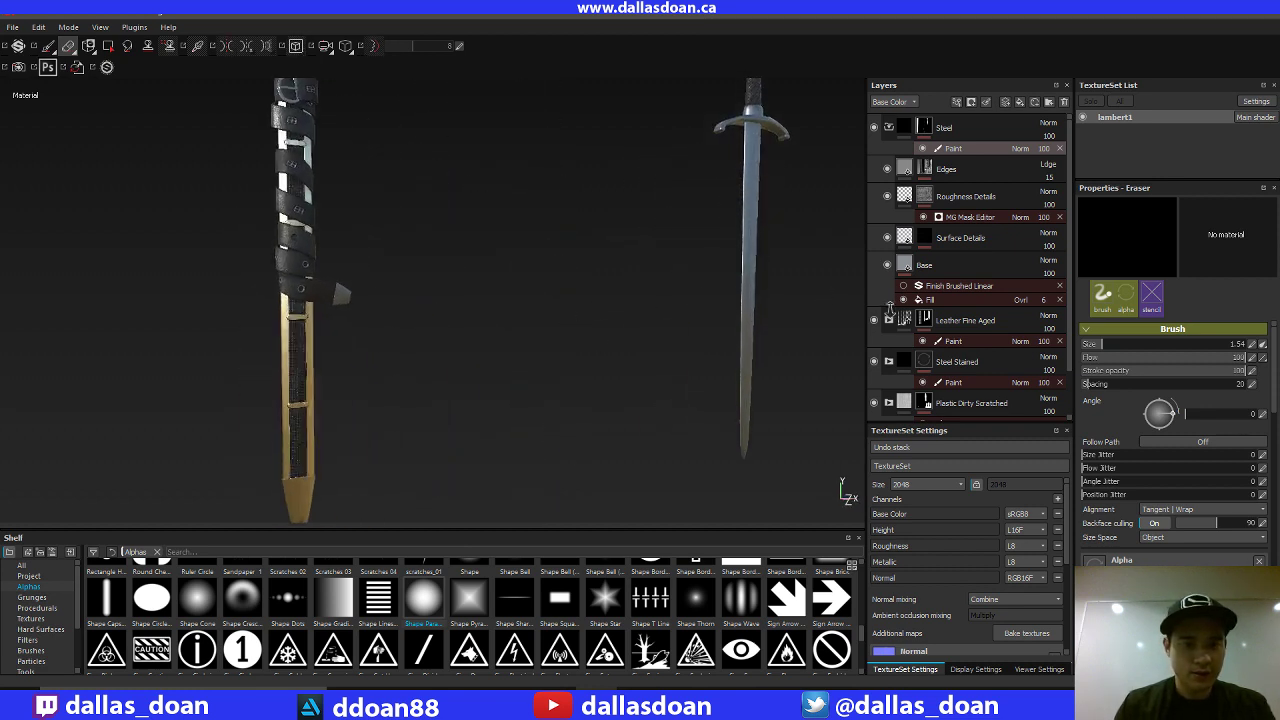
pyautogui.keyDown('alt'); pyautogui.moveTo(481, 299); pyautogui.dragTo(798, 405, button='middle'); pyautogui.keyUp('alt')
pyautogui.keyDown('alt'); pyautogui.moveTo(740, 370); pyautogui.dragTo(660, 346); pyautogui.keyUp('alt')
pyautogui.keyDown('alt'); pyautogui.moveTo(660, 346); pyautogui.dragTo(835, 345, button='right'); pyautogui.keyUp('alt')
pyautogui.keyDown('alt'); pyautogui.moveTo(595, 350); pyautogui.dragTo(534, 324); pyautogui.keyUp('alt')
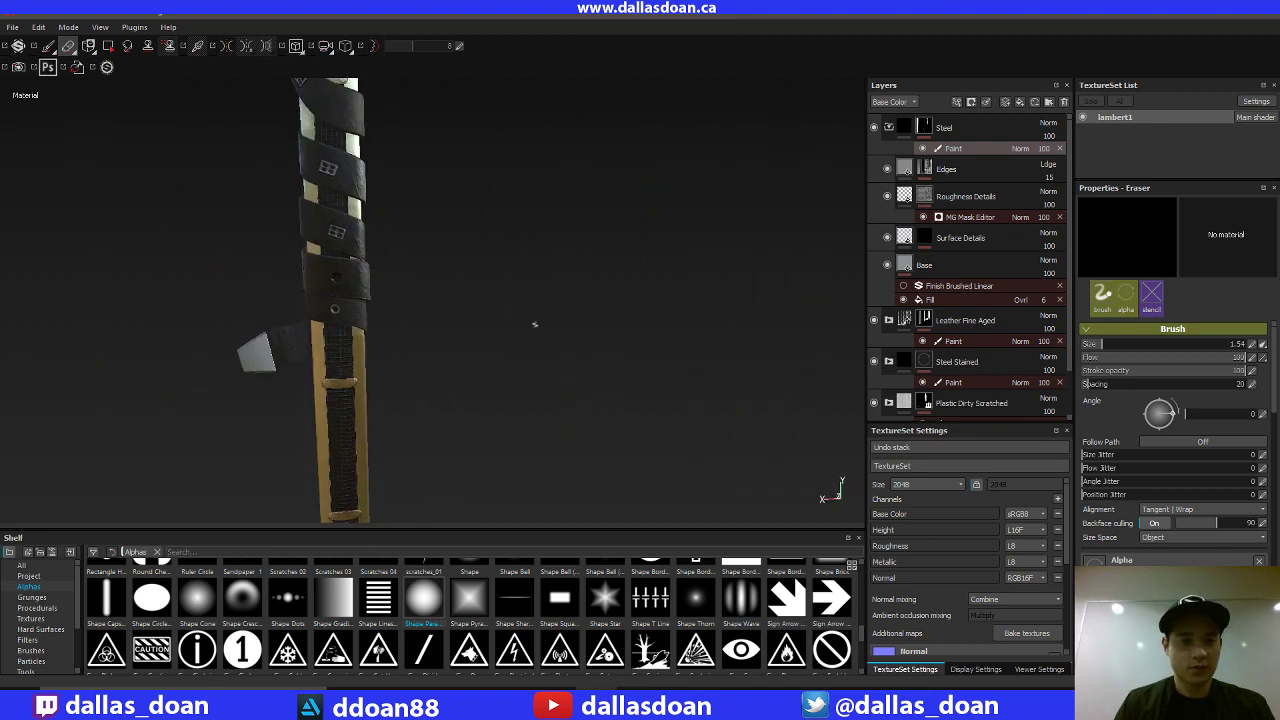
pyautogui.keyDown('alt'); pyautogui.moveTo(534, 324); pyautogui.dragTo(708, 385, button='middle'); pyautogui.keyUp('alt')
pyautogui.keyDown('alt'); pyautogui.moveTo(708, 385); pyautogui.dragTo(650, 336, button='right'); pyautogui.keyUp('alt')
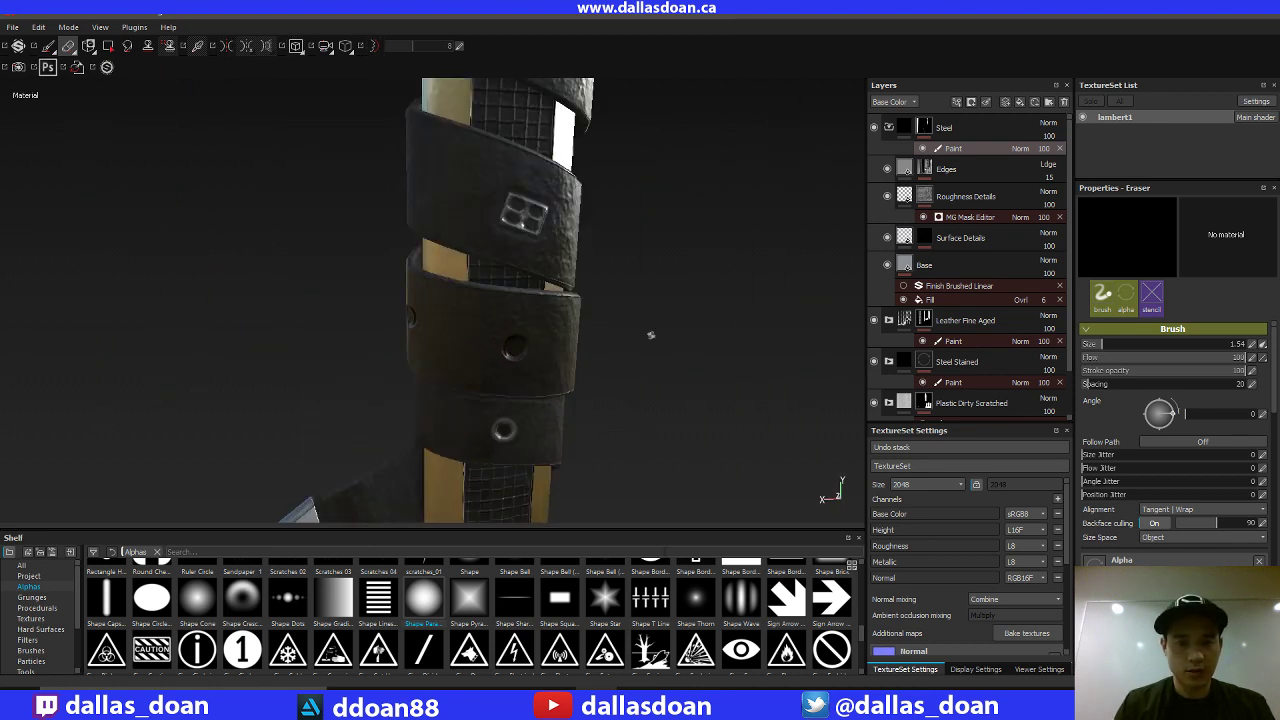
pyautogui.keyDown('alt'); pyautogui.moveTo(651, 335); pyautogui.dragTo(639, 308); pyautogui.keyUp('alt')
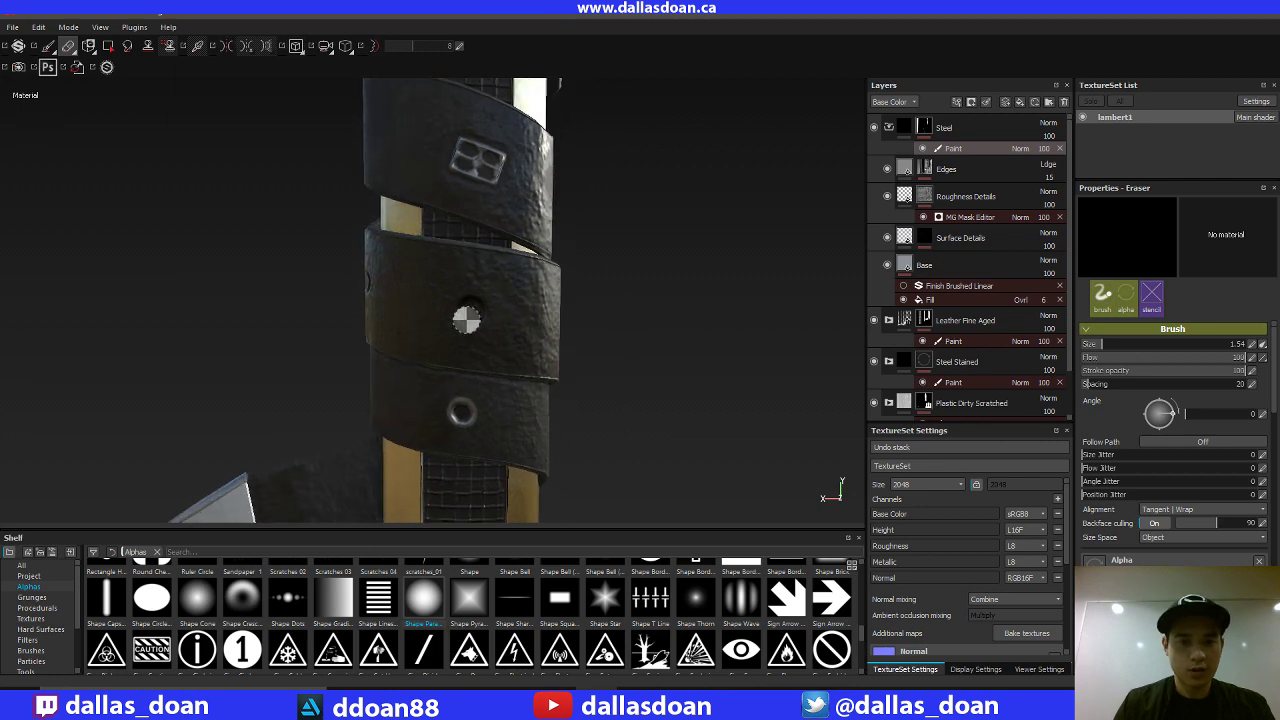
pyautogui.press('1')
pyautogui.keyDown('alt'); pyautogui.moveTo(481, 316); pyautogui.dragTo(531, 266); pyautogui.keyUp('alt')
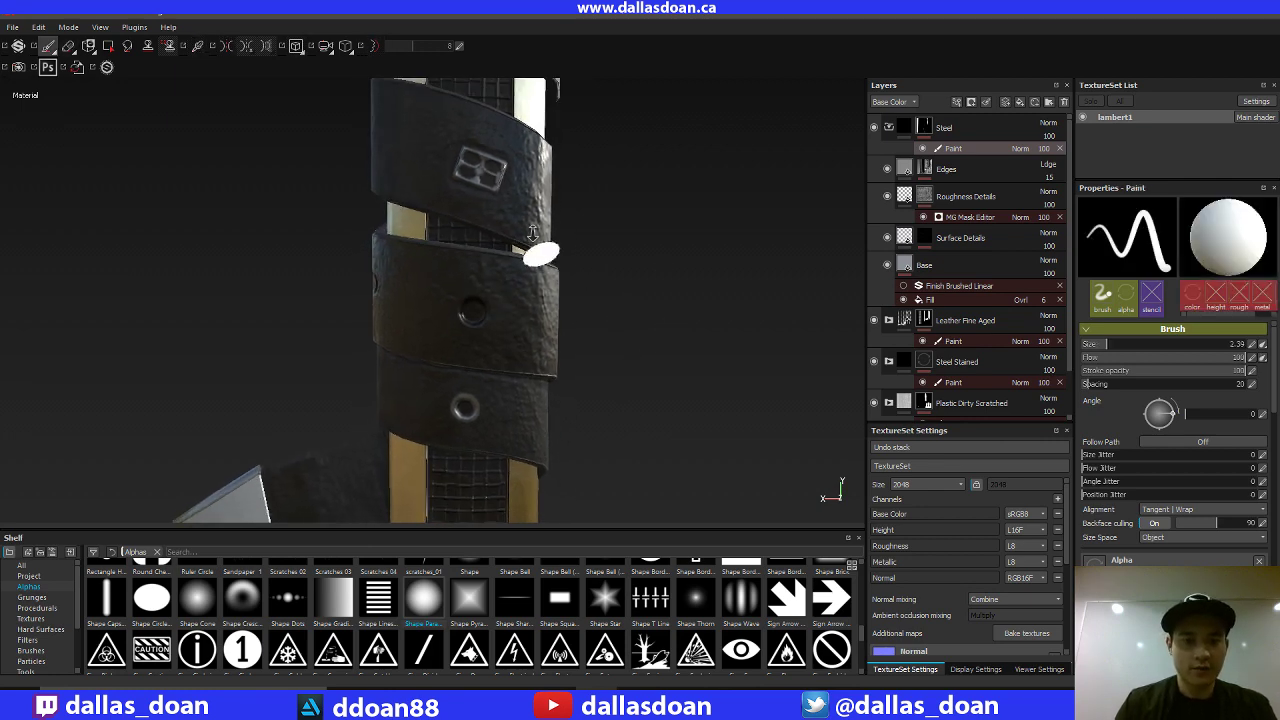
pyautogui.keyDown('alt'); pyautogui.moveTo(533, 233); pyautogui.dragTo(566, 266, button='right'); pyautogui.keyUp('alt')
pyautogui.keyDown('alt'); pyautogui.moveTo(566, 266); pyautogui.dragTo(586, 208, button='middle'); pyautogui.keyUp('alt')
pyautogui.keyDown('shift'); pyautogui.moveTo(655, 263); pyautogui.dragTo(604, 290, button='right'); pyautogui.keyUp('shift')
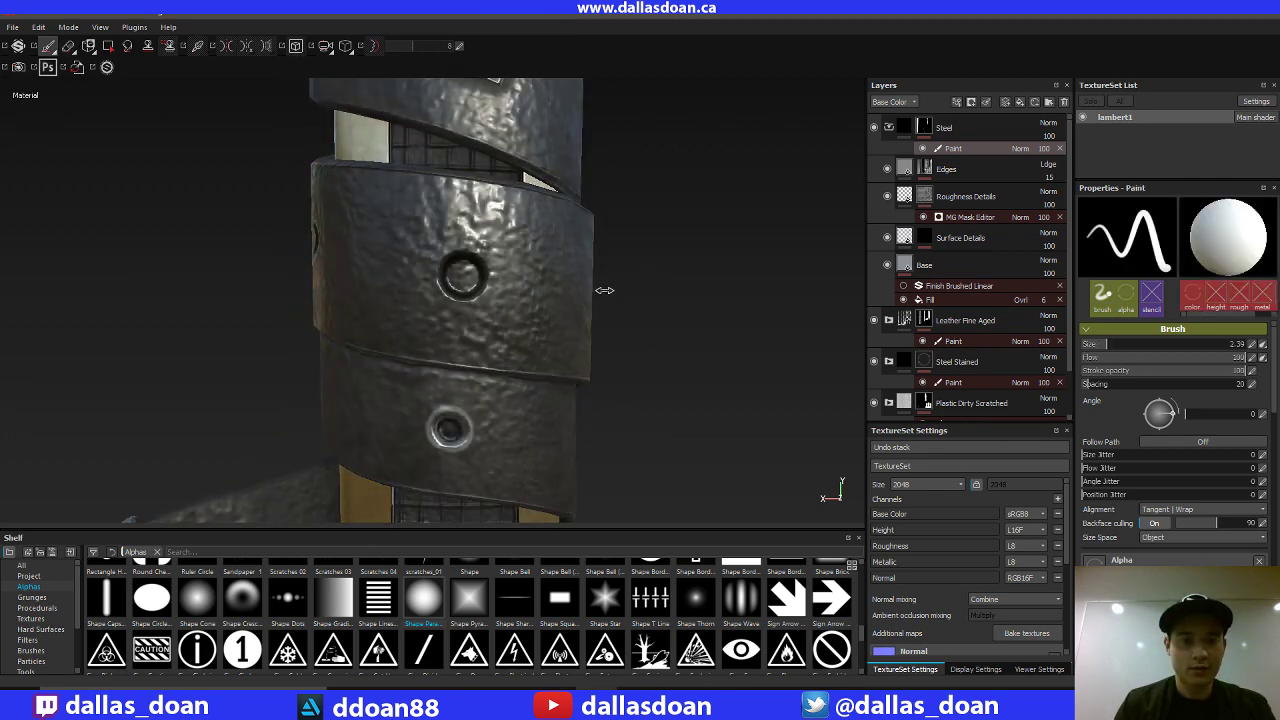
pyautogui.click(463, 273)
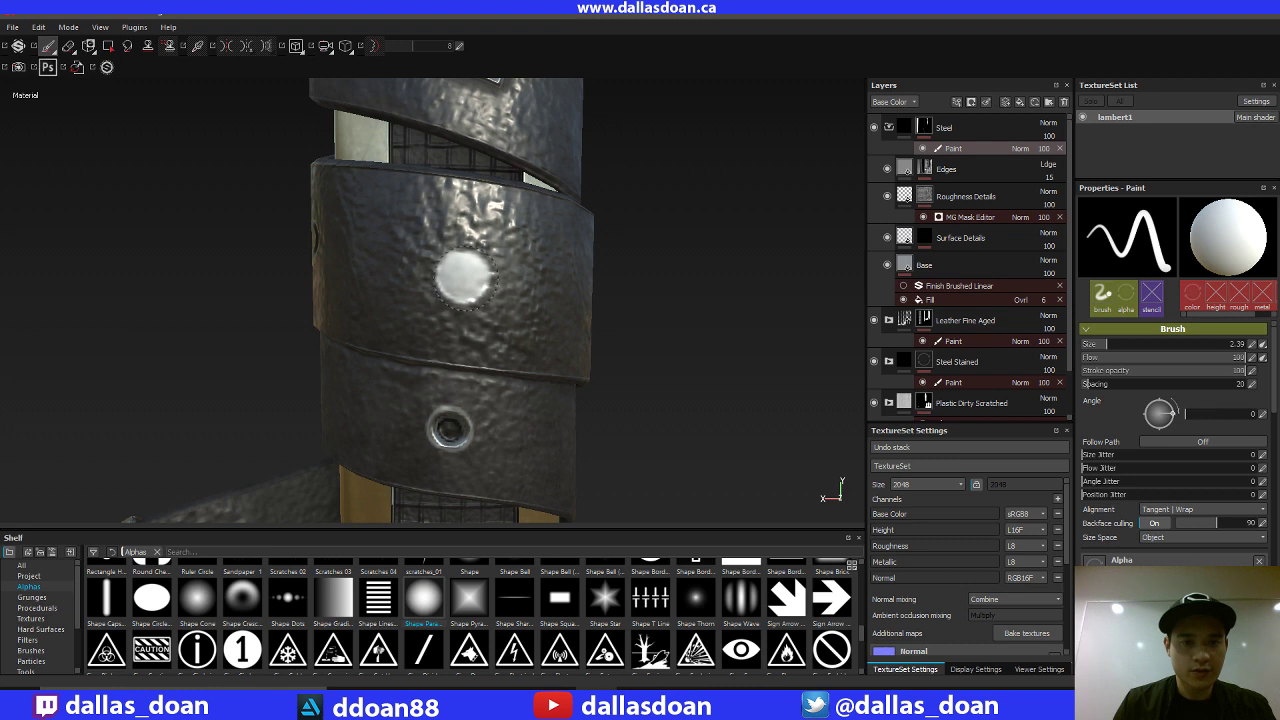
pyautogui.press('e')
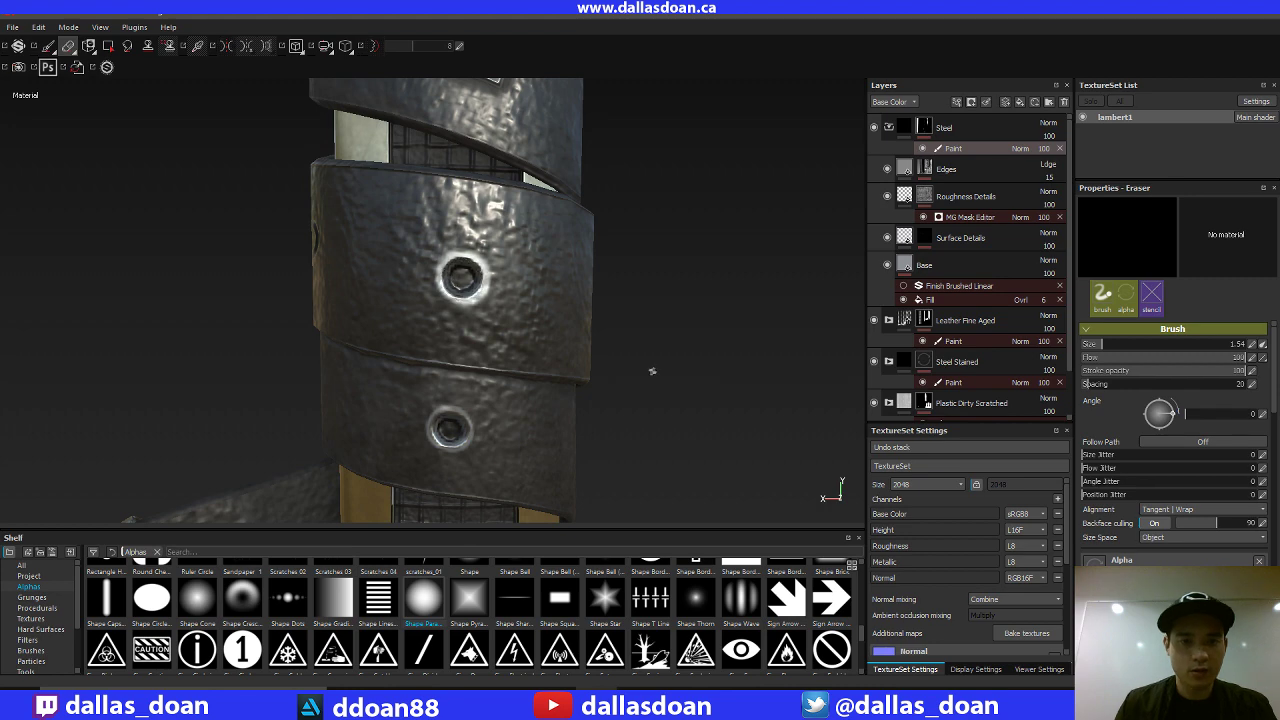
# Step: Activate the size 2.39 paint brush for the second-lowest strap's remaining side hole and check the live stream in the OBS window
pyautogui.keyDown('alt'); pyautogui.moveTo(652, 371); pyautogui.dragTo(552, 319); pyautogui.keyUp('alt')
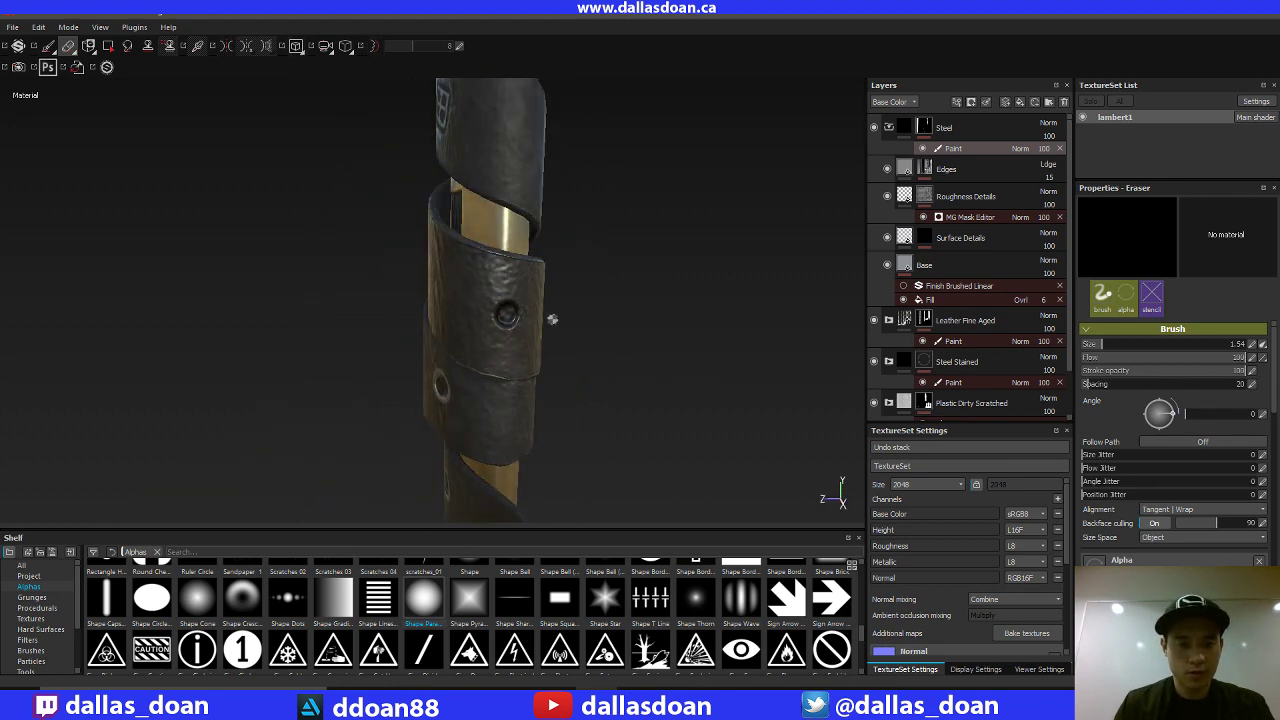
pyautogui.press('1')
pyautogui.keyDown('alt'); pyautogui.moveTo(665, 289); pyautogui.dragTo(611, 266); pyautogui.keyUp('alt')
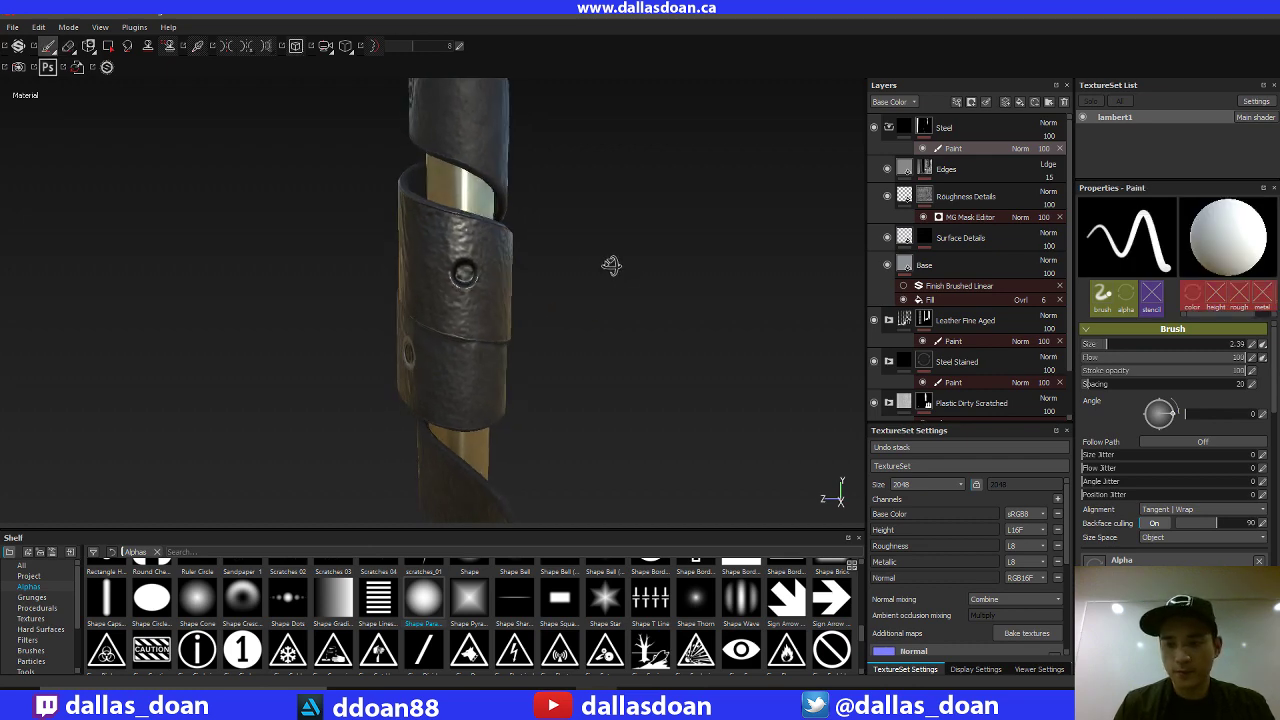
pyautogui.keyDown('alt'); pyautogui.moveTo(611, 266); pyautogui.dragTo(680, 292, button='middle'); pyautogui.keyUp('alt')
pyautogui.keyDown('alt'); pyautogui.moveTo(680, 292); pyautogui.dragTo(783, 314, button='right'); pyautogui.keyUp('alt')
pyautogui.keyDown('alt'); pyautogui.moveTo(783, 314); pyautogui.dragTo(679, 289); pyautogui.keyUp('alt')
pyautogui.keyDown('alt'); pyautogui.moveTo(679, 289); pyautogui.dragTo(723, 291, button='right'); pyautogui.keyUp('alt')
pyautogui.keyDown('alt'); pyautogui.moveTo(723, 291); pyautogui.dragTo(777, 314, button='middle'); pyautogui.keyUp('alt')
pyautogui.hotkey('alt', 'Tab')
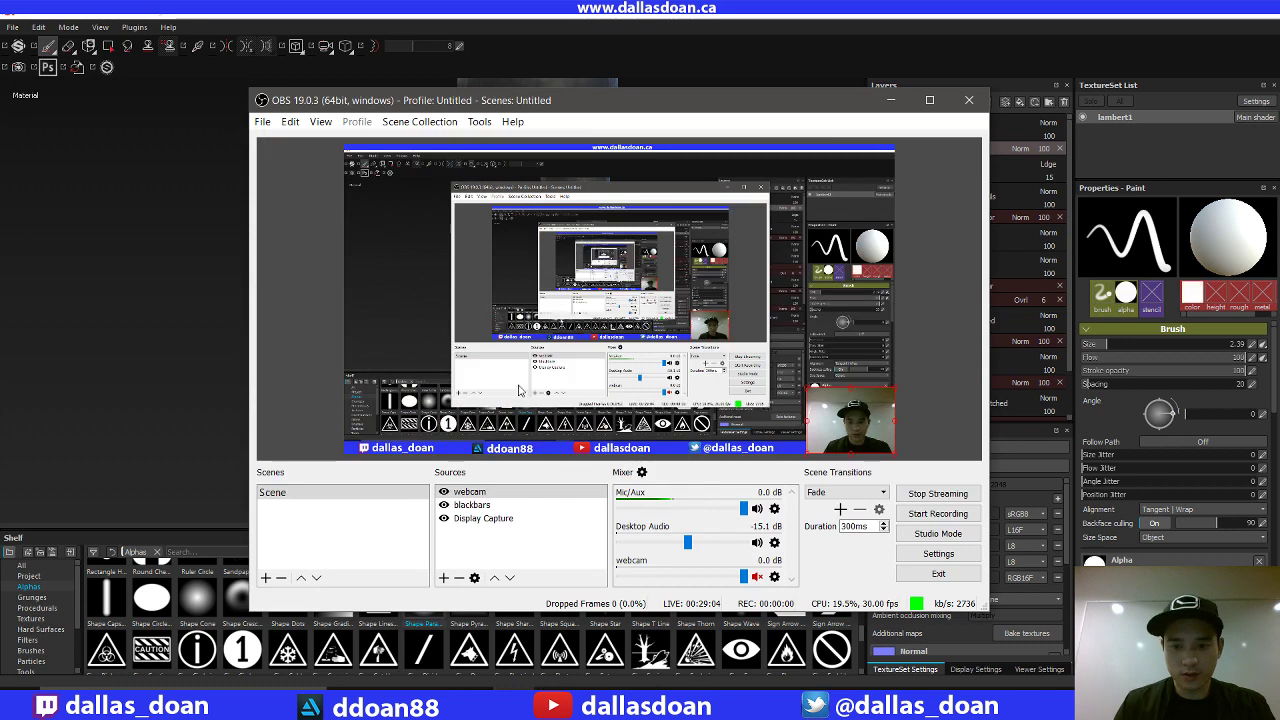
pyautogui.hotkey('alt', 'Tab')
# Step: Paint a steel disc over the second-lowest strap's remaining side hole and erase its centre at size 1.54, leaving a ring
pyautogui.moveTo(640, 131)
pyautogui.keyDown('alt'); pyautogui.mouseDown()
pyautogui.moveTo(709, 329)
pyautogui.moveTo(650, 300)
pyautogui.moveTo(626, 308)
pyautogui.mouseUp(); pyautogui.keyUp('alt')
pyautogui.keyDown('alt'); pyautogui.moveTo(635, 417); pyautogui.dragTo(520, 262); pyautogui.keyUp('alt')
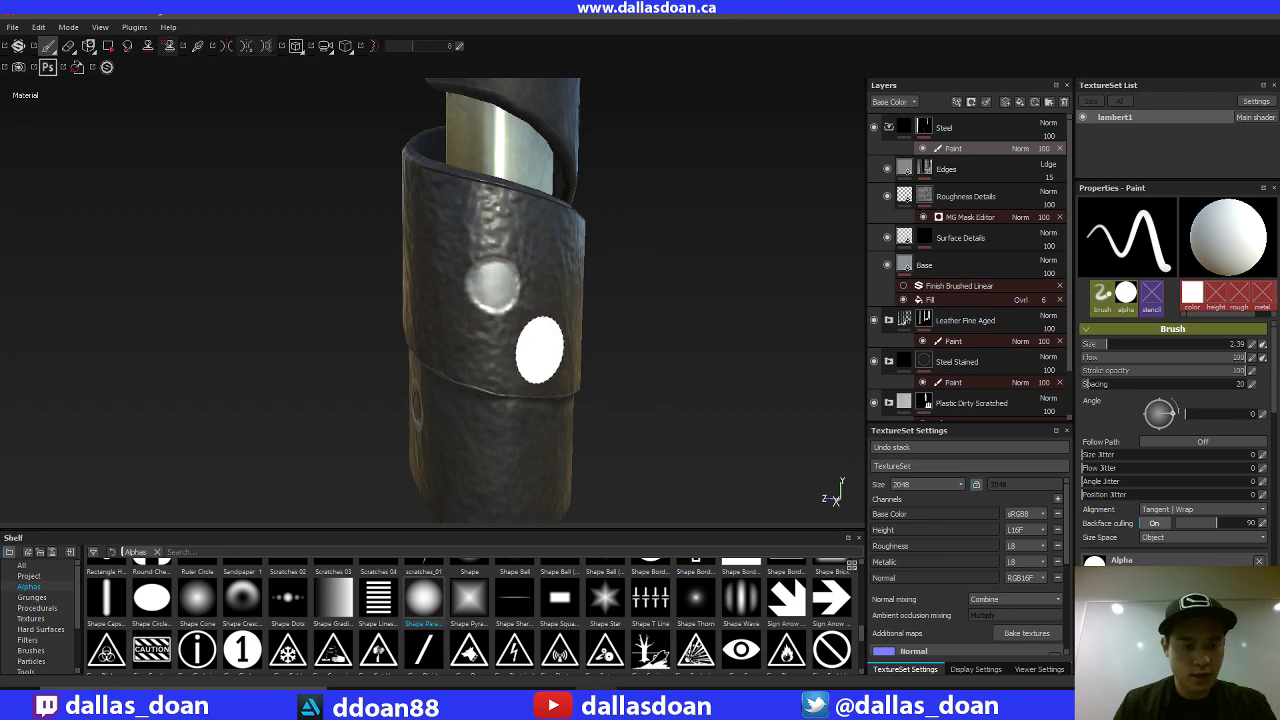
pyautogui.press('e')
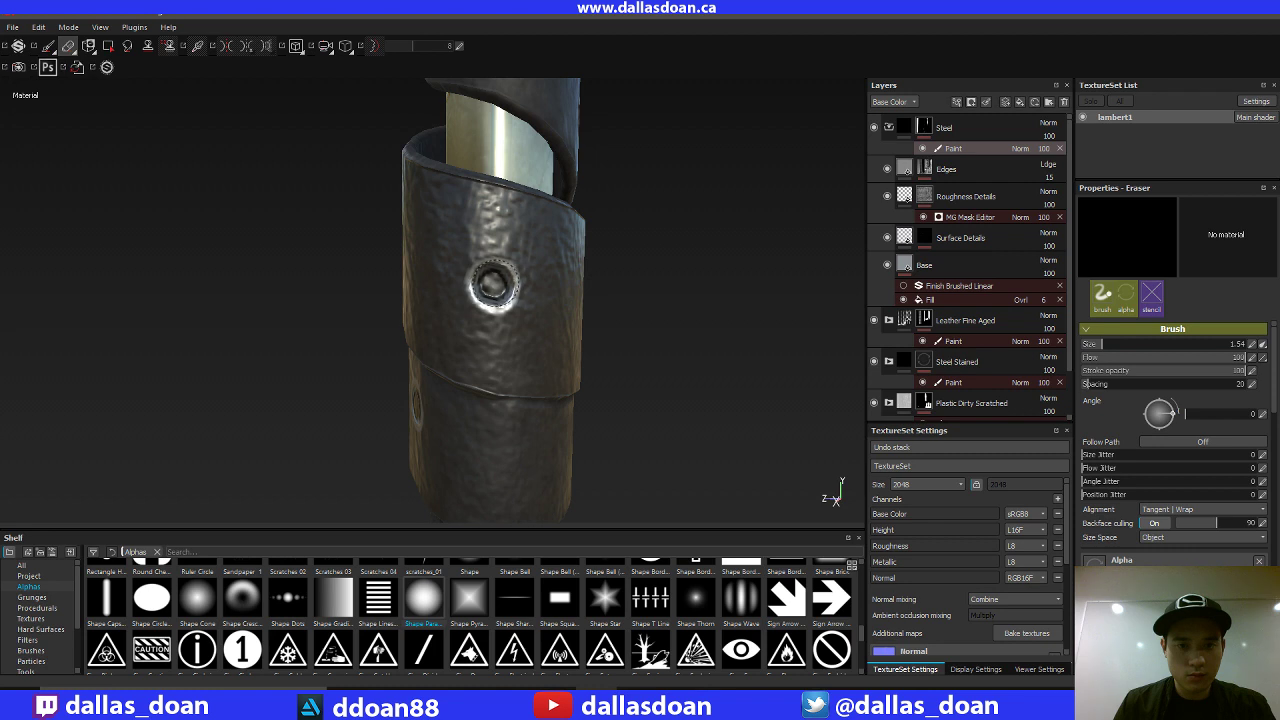
# Step: Bring up the Twitch chat window, read the latest messages, and return to the scabbard
pyautogui.keyDown('alt'); pyautogui.moveTo(677, 380); pyautogui.dragTo(360, 346, button='right'); pyautogui.keyUp('alt')
pyautogui.keyDown('alt'); pyautogui.moveTo(360, 346); pyautogui.dragTo(686, 343); pyautogui.keyUp('alt')
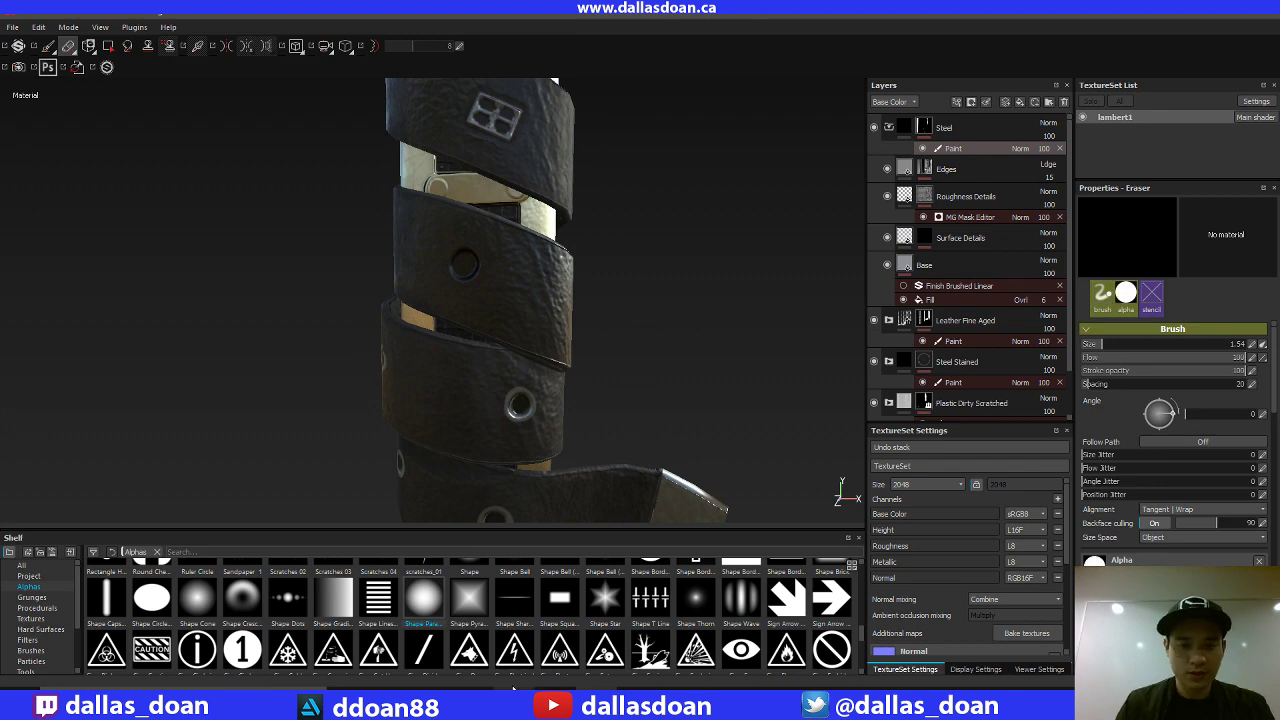
pyautogui.keyDown('alt'); pyautogui.moveTo(579, 357); pyautogui.dragTo(648, 370); pyautogui.keyUp('alt')
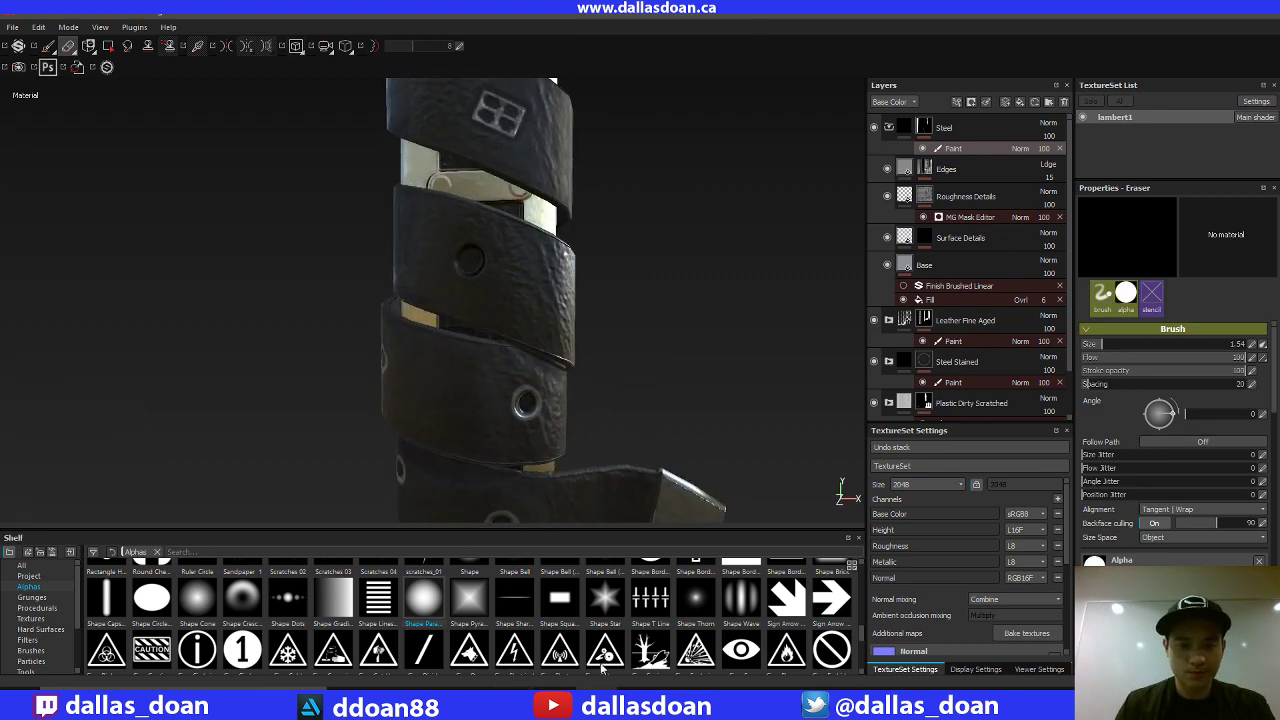
pyautogui.hotkey('alt', 'Tab')
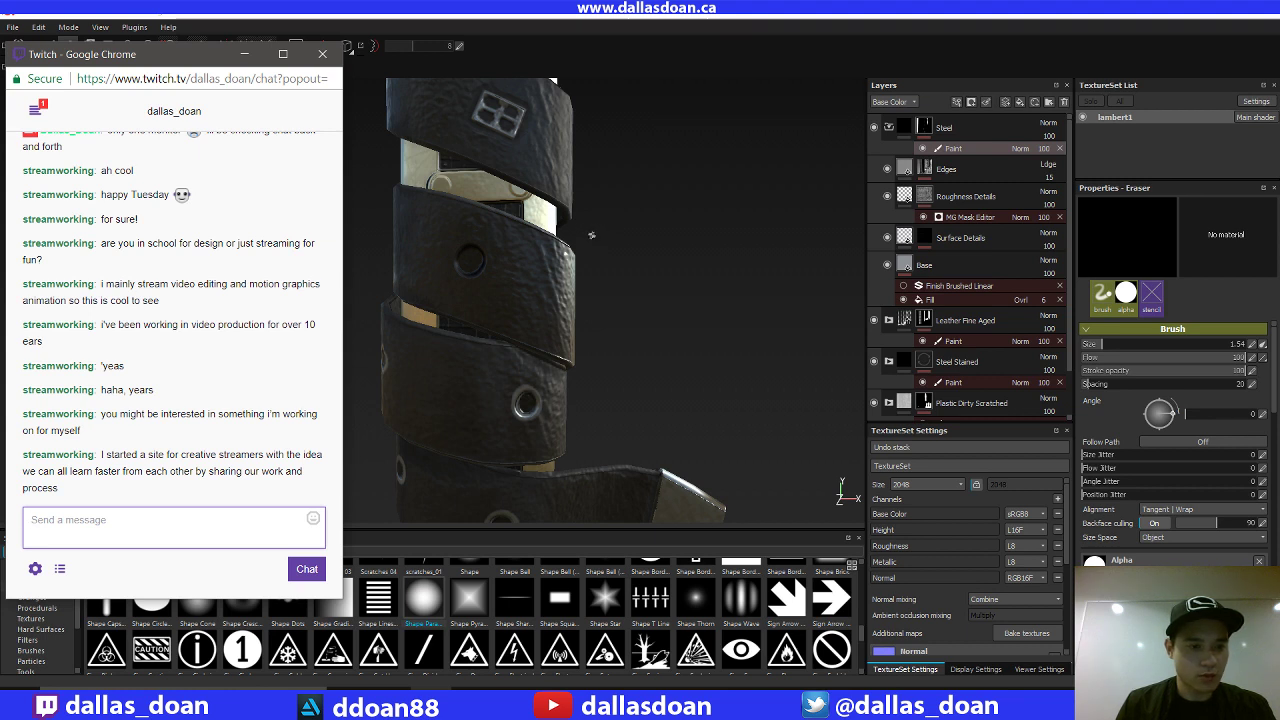
pyautogui.hotkey('alt', 'Tab')
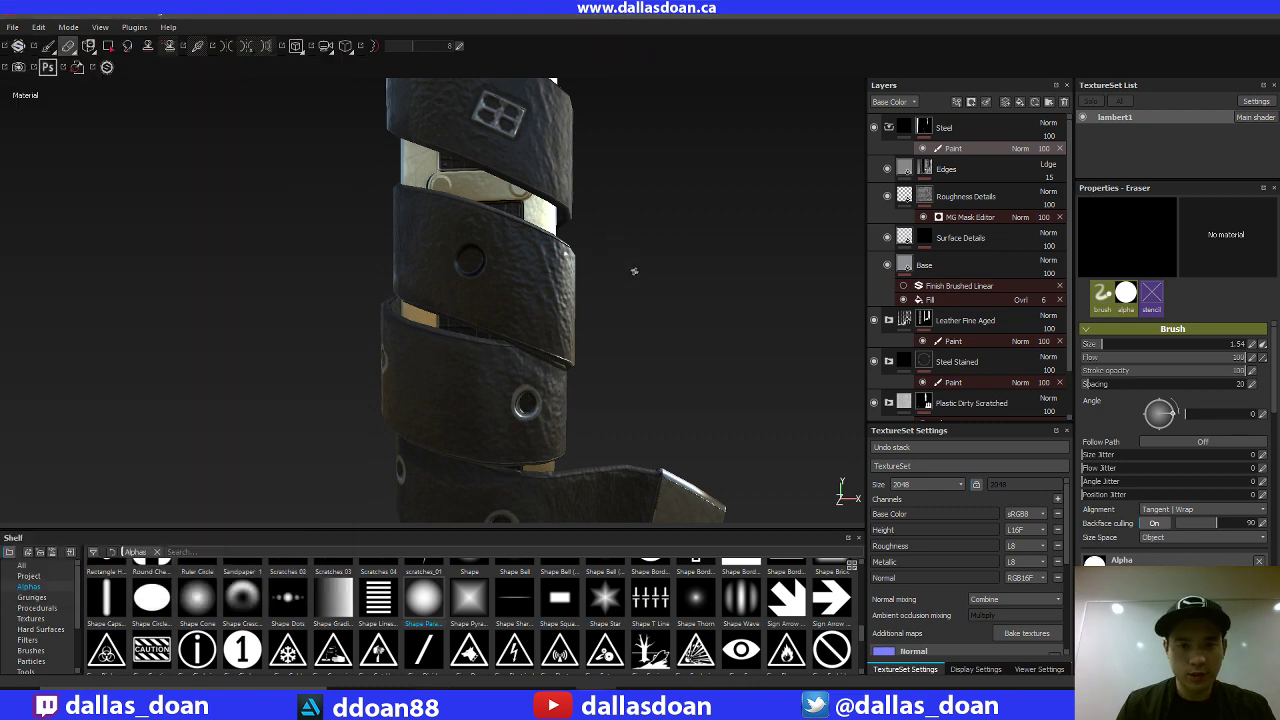
# Step: Paint a size 2.39 steel disc over the third-lowest strap's front hole and erase its centre at size 1.54, leaving a ring
pyautogui.moveTo(633, 270)
pyautogui.keyDown('alt'); pyautogui.mouseDown()
pyautogui.moveTo(540, 270)
pyautogui.moveTo(770, 266)
pyautogui.mouseUp(); pyautogui.keyUp('alt')
pyautogui.keyDown('alt'); pyautogui.moveTo(618, 318); pyautogui.dragTo(490, 338); pyautogui.keyUp('alt')
pyautogui.press('1')
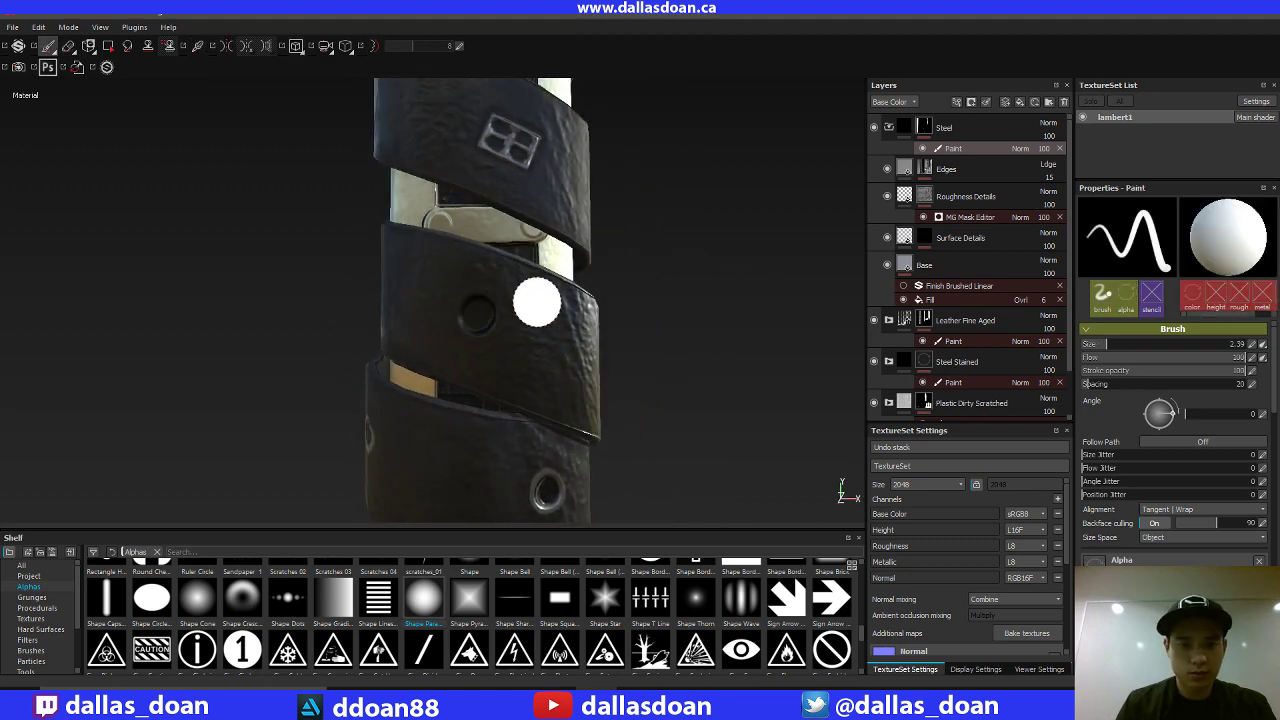
pyautogui.moveTo(648, 326)
pyautogui.keyDown('shift'); pyautogui.mouseDown(button='right')
pyautogui.moveTo(569, 337)
pyautogui.moveTo(600, 330)
pyautogui.moveTo(575, 318)
pyautogui.mouseUp(button='right'); pyautogui.keyUp('shift')
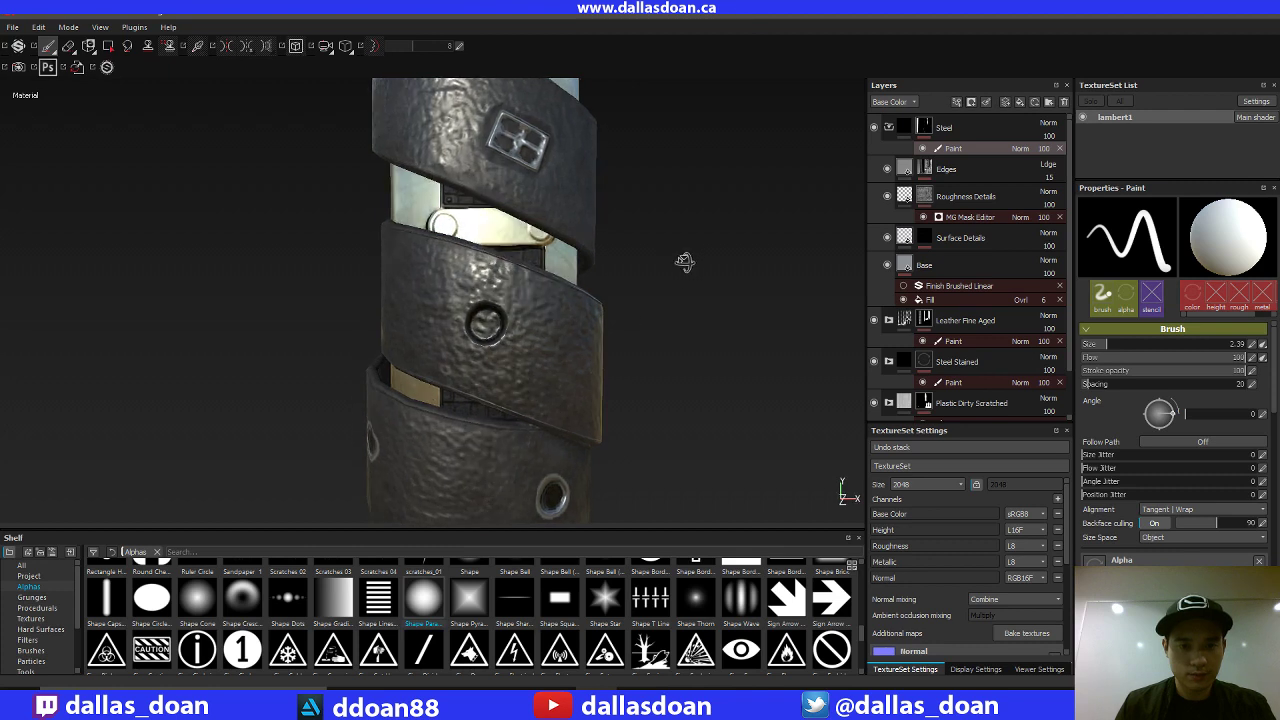
pyautogui.click(487, 322)
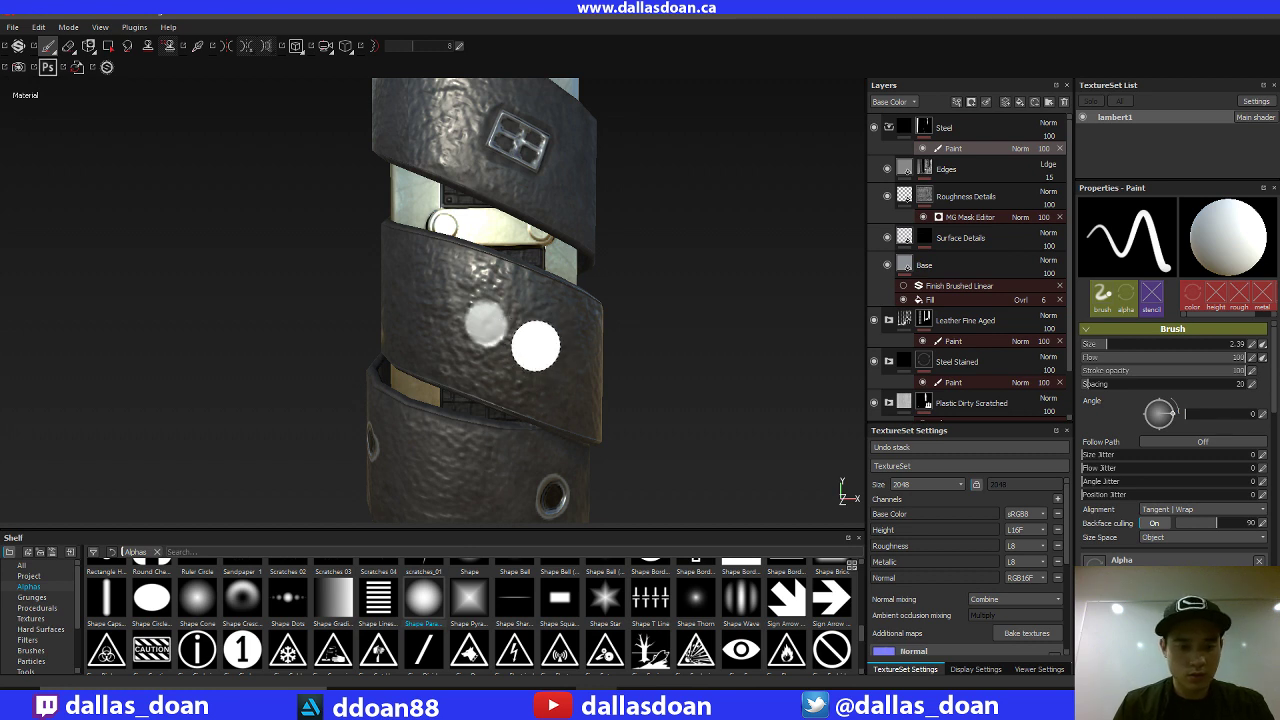
pyautogui.press('2')
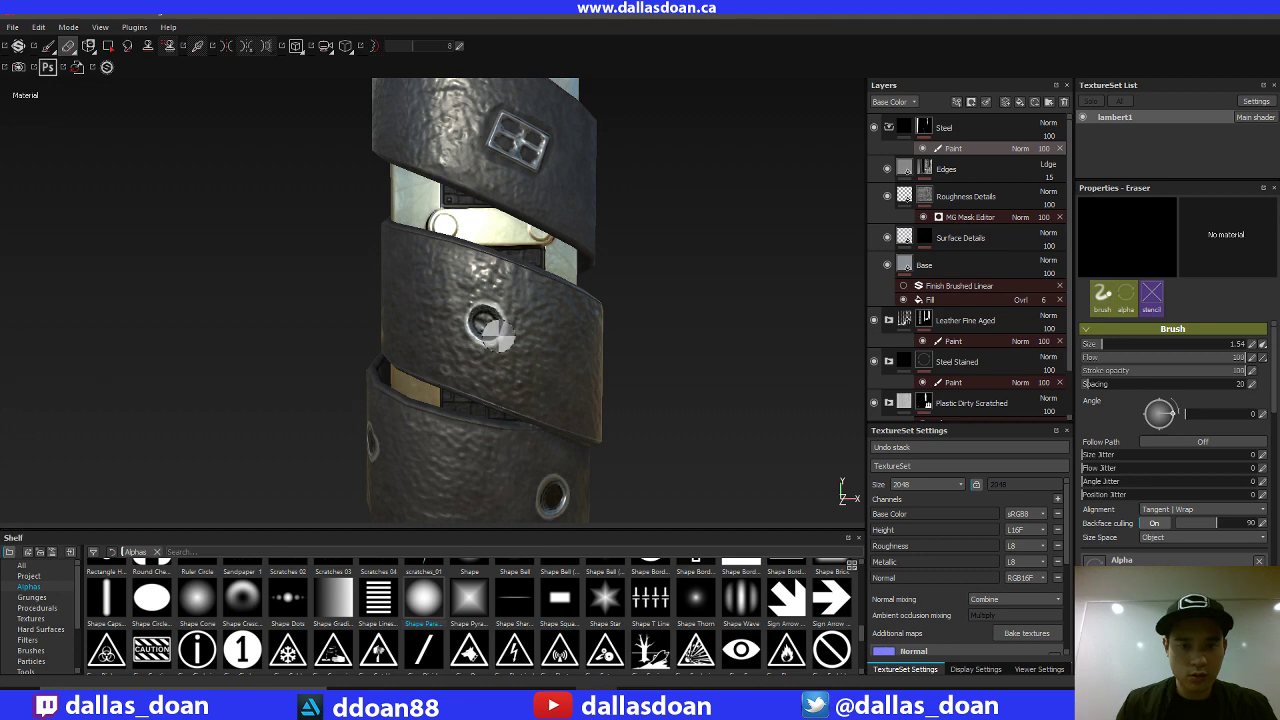
# Step: Examine the eyelet rings along the scabbard and the whole model beside the sword, and read the new Twitch chat messages
pyautogui.keyDown('alt'); pyautogui.moveTo(490, 330); pyautogui.dragTo(318, 325); pyautogui.keyUp('alt')
pyautogui.keyDown('alt'); pyautogui.moveTo(406, 372); pyautogui.dragTo(400, 289, button='right'); pyautogui.keyUp('alt')
pyautogui.keyDown('alt'); pyautogui.moveTo(654, 394); pyautogui.dragTo(588, 232, button='middle'); pyautogui.keyUp('alt')
pyautogui.keyDown('alt'); pyautogui.moveTo(588, 232); pyautogui.dragTo(777, 336, button='right'); pyautogui.keyUp('alt')
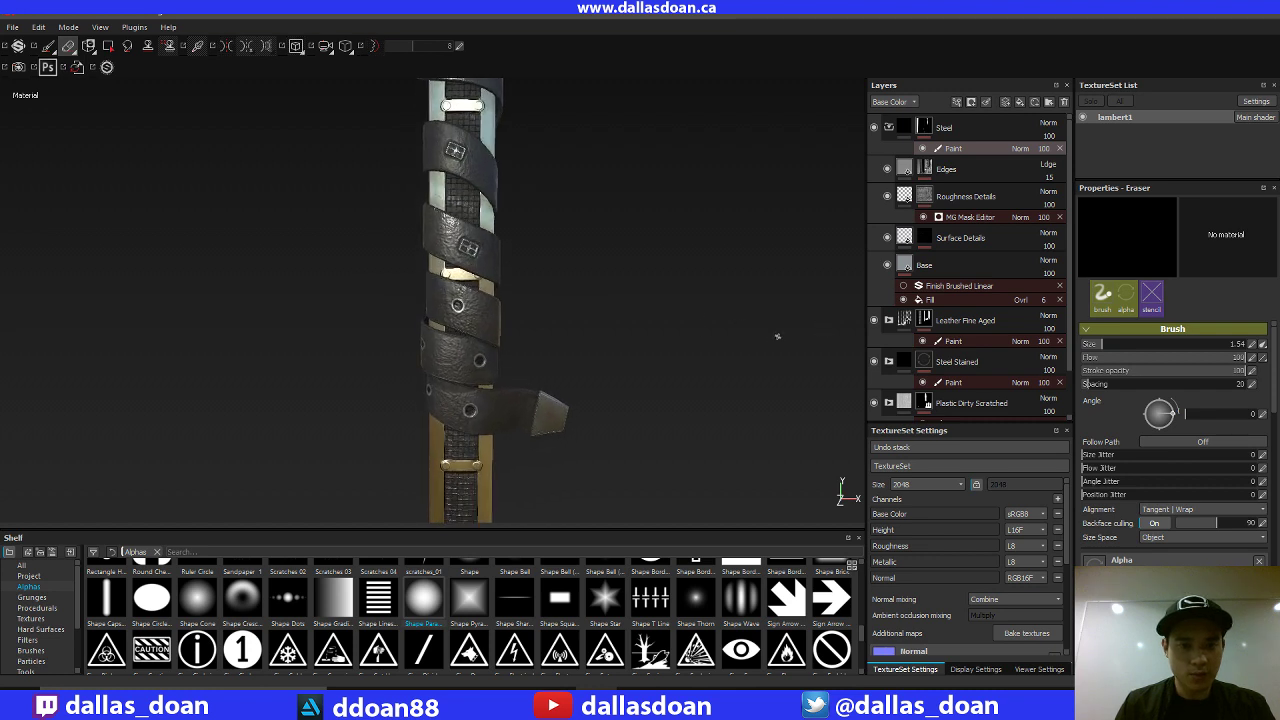
pyautogui.keyDown('alt'); pyautogui.moveTo(777, 336); pyautogui.dragTo(626, 272); pyautogui.keyUp('alt')
pyautogui.keyDown('alt'); pyautogui.moveTo(600, 272); pyautogui.dragTo(566, 274); pyautogui.keyUp('alt')
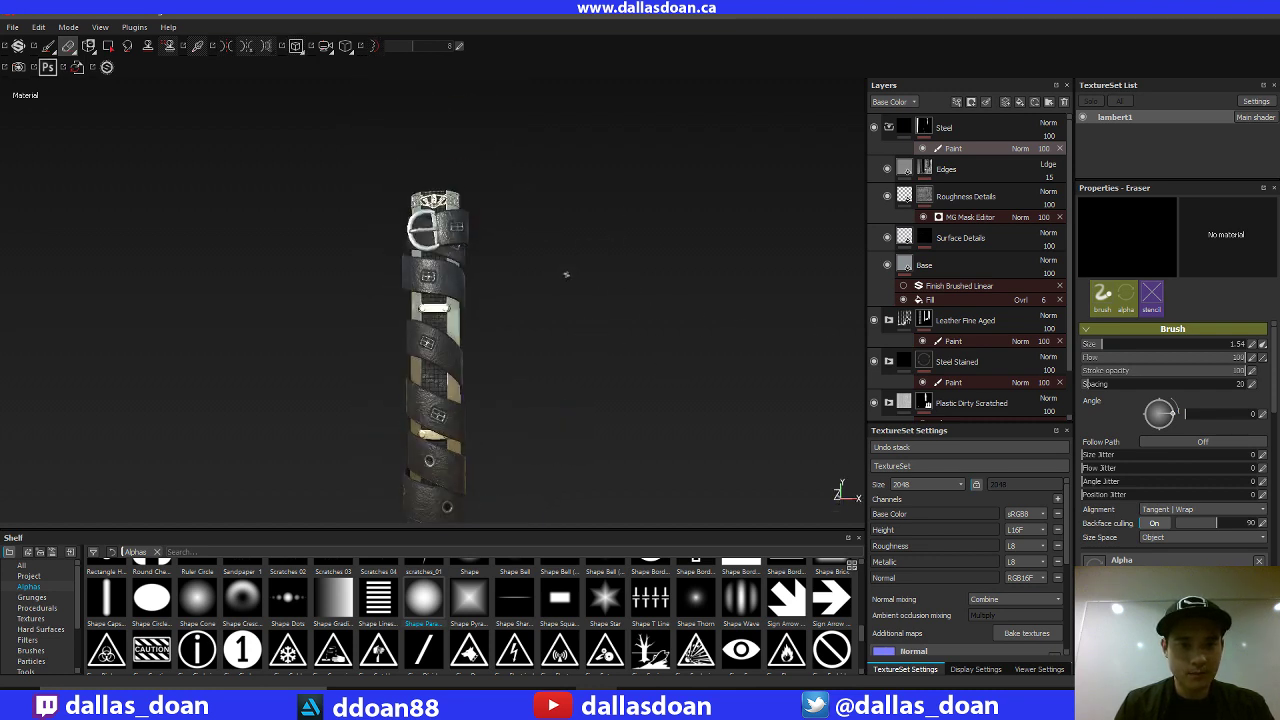
pyautogui.keyDown('alt'); pyautogui.moveTo(632, 405); pyautogui.dragTo(612, 246, button='middle'); pyautogui.keyUp('alt')
pyautogui.keyDown('alt'); pyautogui.moveTo(612, 246); pyautogui.dragTo(510, 50, button='right'); pyautogui.keyUp('alt')
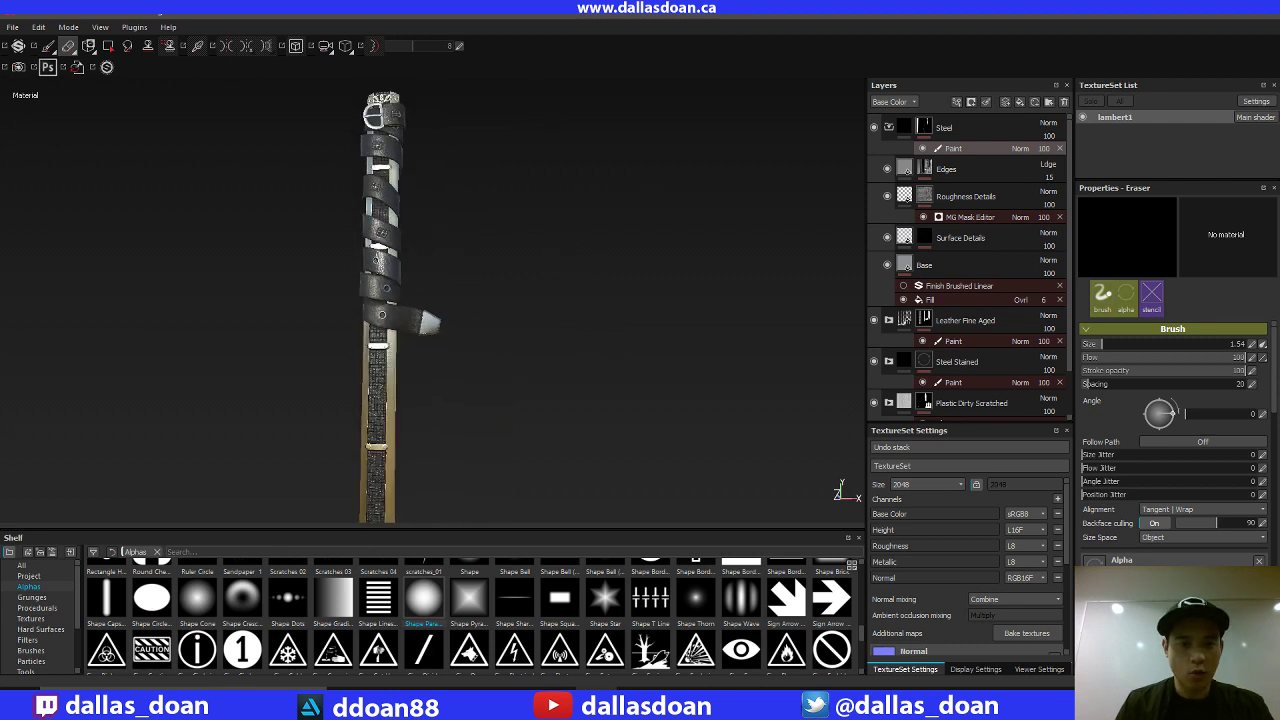
pyautogui.keyDown('alt'); pyautogui.moveTo(600, 290); pyautogui.dragTo(543, 295); pyautogui.keyUp('alt')
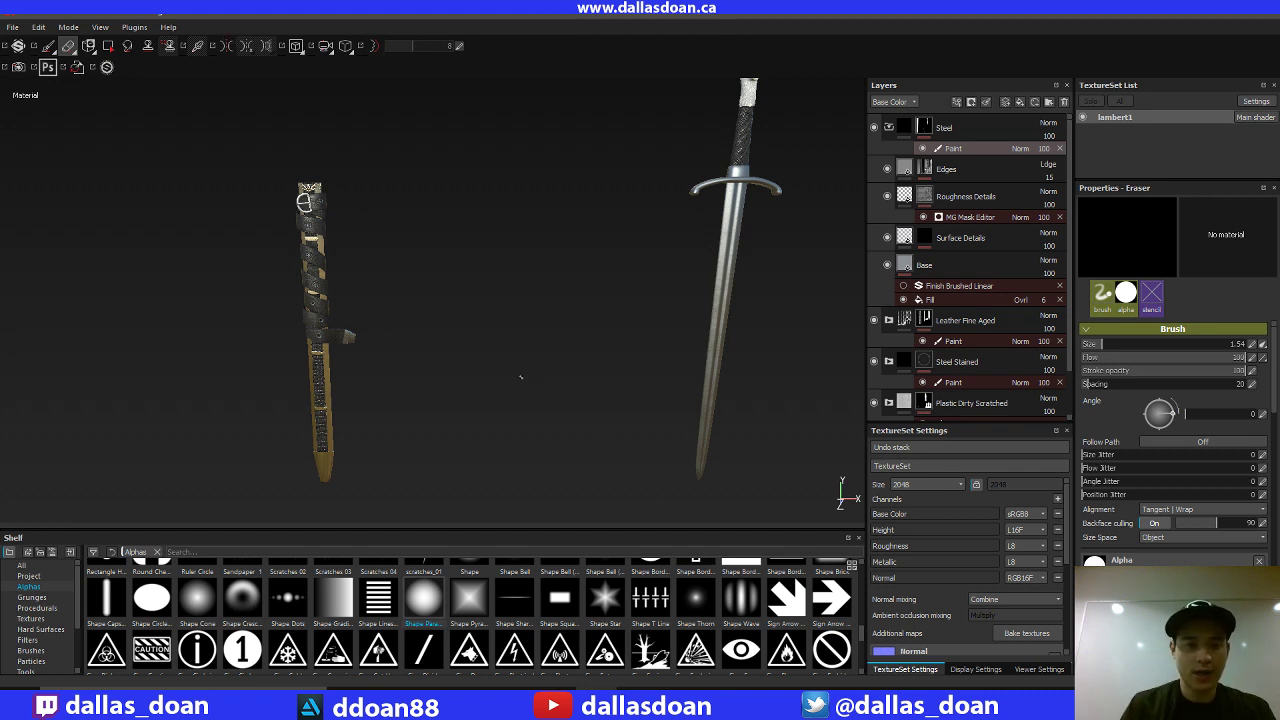
pyautogui.keyDown('alt'); pyautogui.moveTo(520, 377); pyautogui.dragTo(566, 384); pyautogui.keyUp('alt')
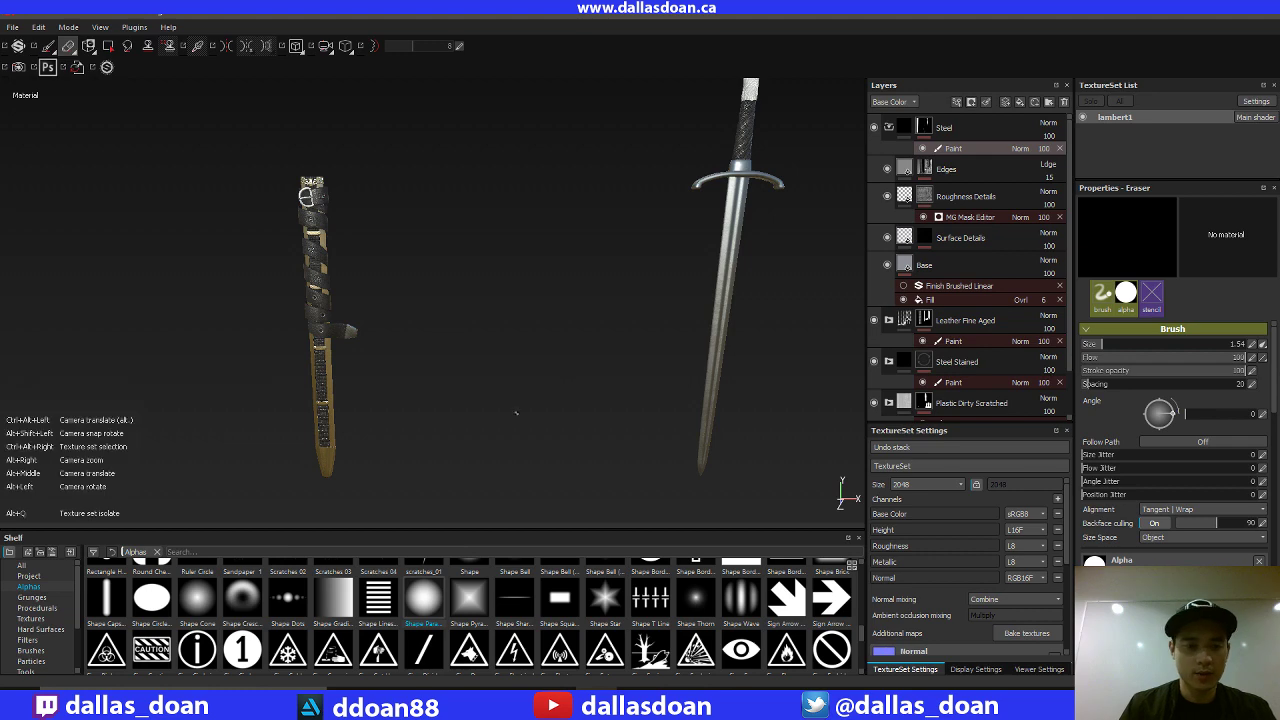
pyautogui.click(428, 698)
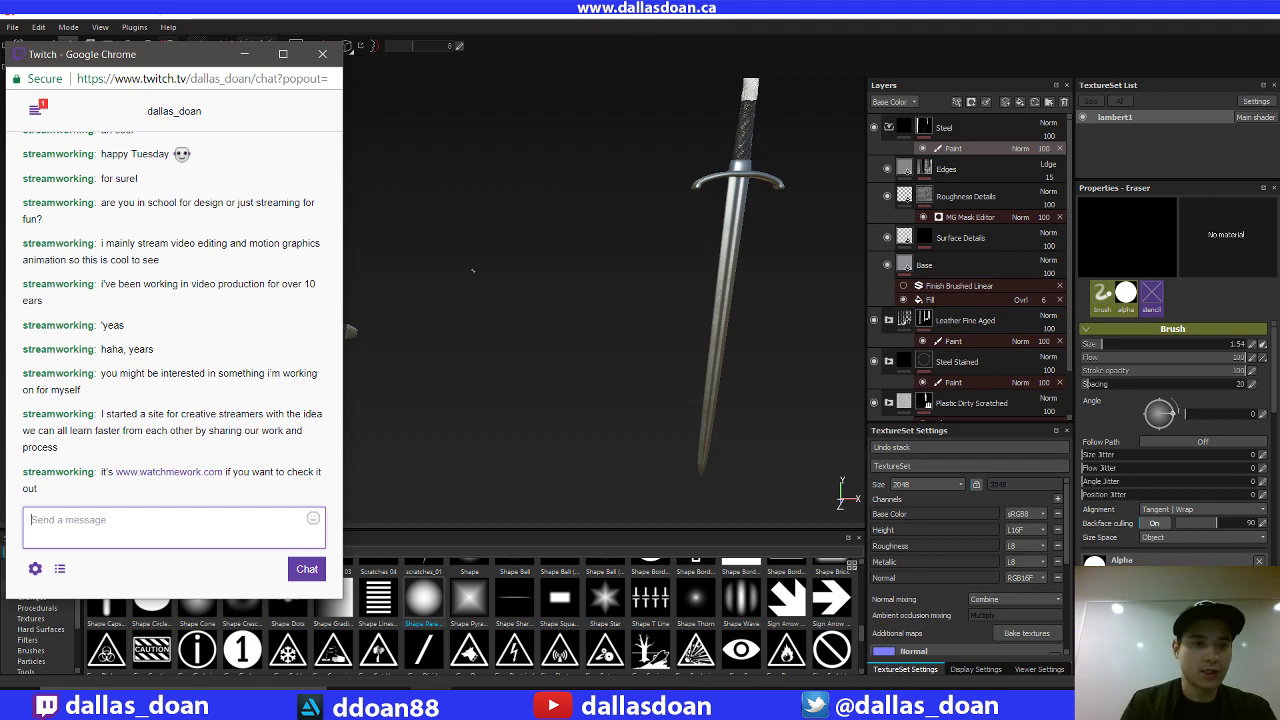
pyautogui.click(243, 53)
# Step: Inspect the scabbard's eyelets, leather straps, buckle and metal fittings up close and from a distance under different viewing angles
pyautogui.keyDown('alt'); pyautogui.moveTo(420, 337); pyautogui.dragTo(545, 344, button='middle'); pyautogui.keyUp('alt')
pyautogui.keyDown('alt'); pyautogui.moveTo(545, 344); pyautogui.dragTo(495, 385); pyautogui.keyUp('alt')
pyautogui.keyDown('alt'); pyautogui.moveTo(495, 385); pyautogui.dragTo(492, 492, button='right'); pyautogui.keyUp('alt')
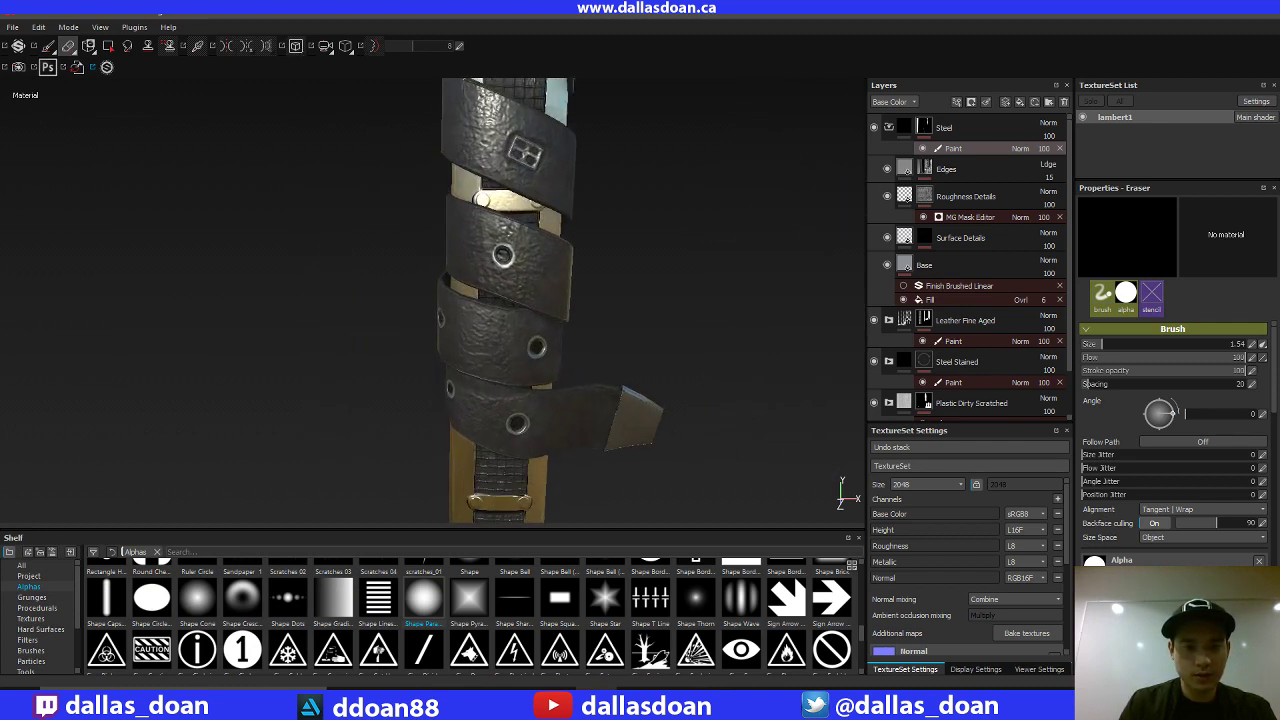
pyautogui.keyDown('alt'); pyautogui.moveTo(434, 277); pyautogui.dragTo(351, 334, button='middle'); pyautogui.keyUp('alt')
pyautogui.keyDown('alt'); pyautogui.moveTo(334, 297); pyautogui.dragTo(223, 200, button='right'); pyautogui.keyUp('alt')
pyautogui.keyDown('alt'); pyautogui.moveTo(223, 200); pyautogui.dragTo(303, 246); pyautogui.keyUp('alt')
pyautogui.keyDown('alt'); pyautogui.moveTo(303, 246); pyautogui.dragTo(297, 279, button='middle'); pyautogui.keyUp('alt')
pyautogui.keyDown('alt'); pyautogui.moveTo(297, 279); pyautogui.dragTo(495, 259); pyautogui.keyUp('alt')
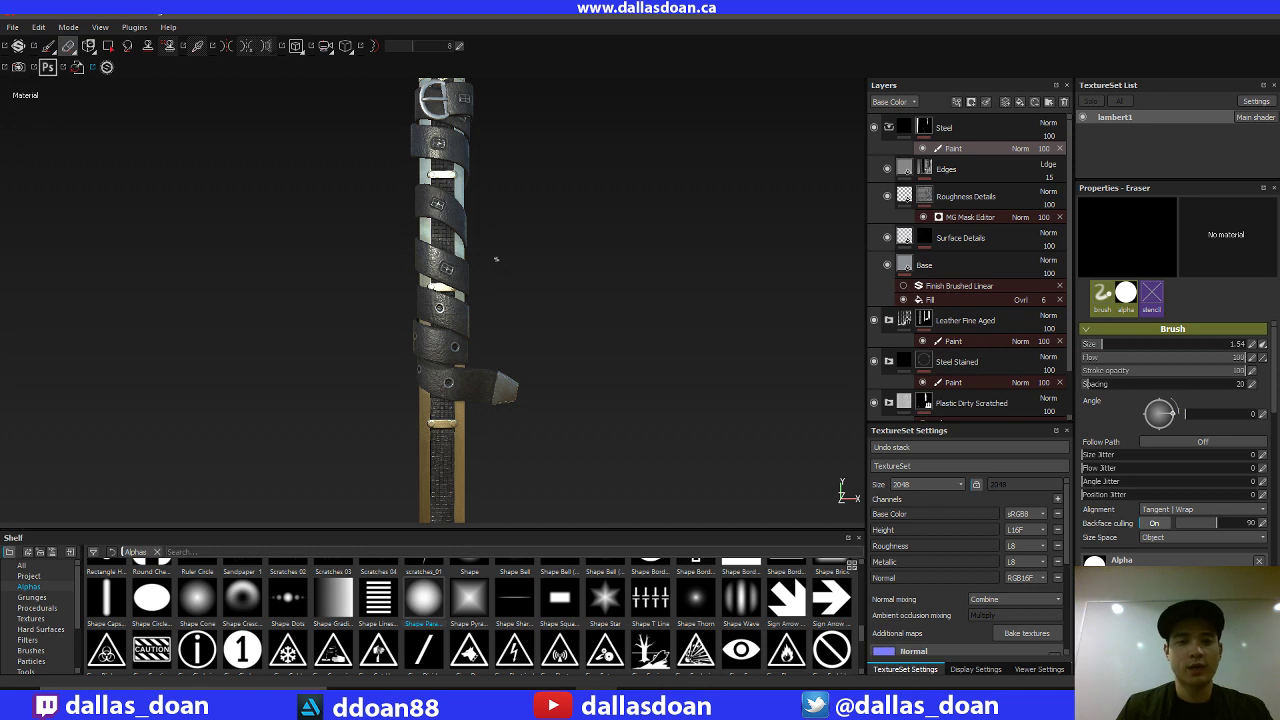
pyautogui.keyDown('alt'); pyautogui.moveTo(610, 365); pyautogui.dragTo(498, 298, button='right'); pyautogui.keyUp('alt')
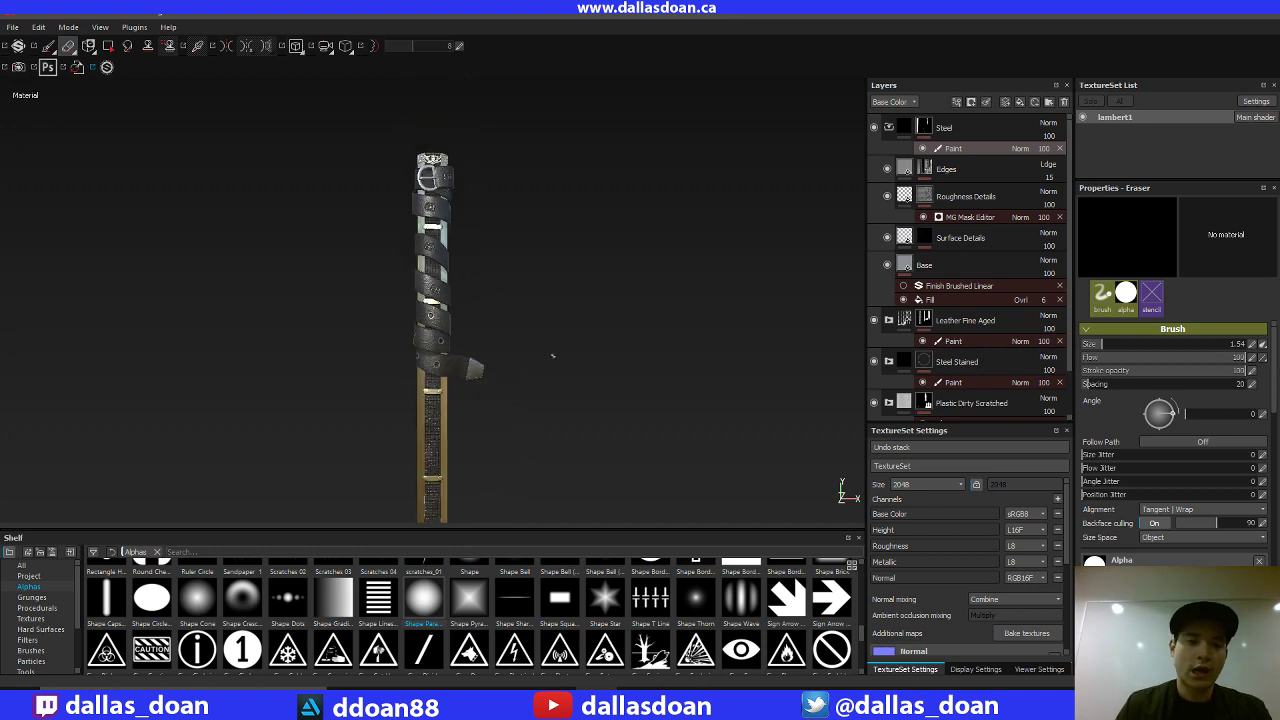
pyautogui.keyDown('alt'); pyautogui.moveTo(552, 355); pyautogui.dragTo(546, 317, button='middle'); pyautogui.keyUp('alt')
pyautogui.keyDown('alt'); pyautogui.moveTo(546, 317); pyautogui.dragTo(515, 320); pyautogui.keyUp('alt')
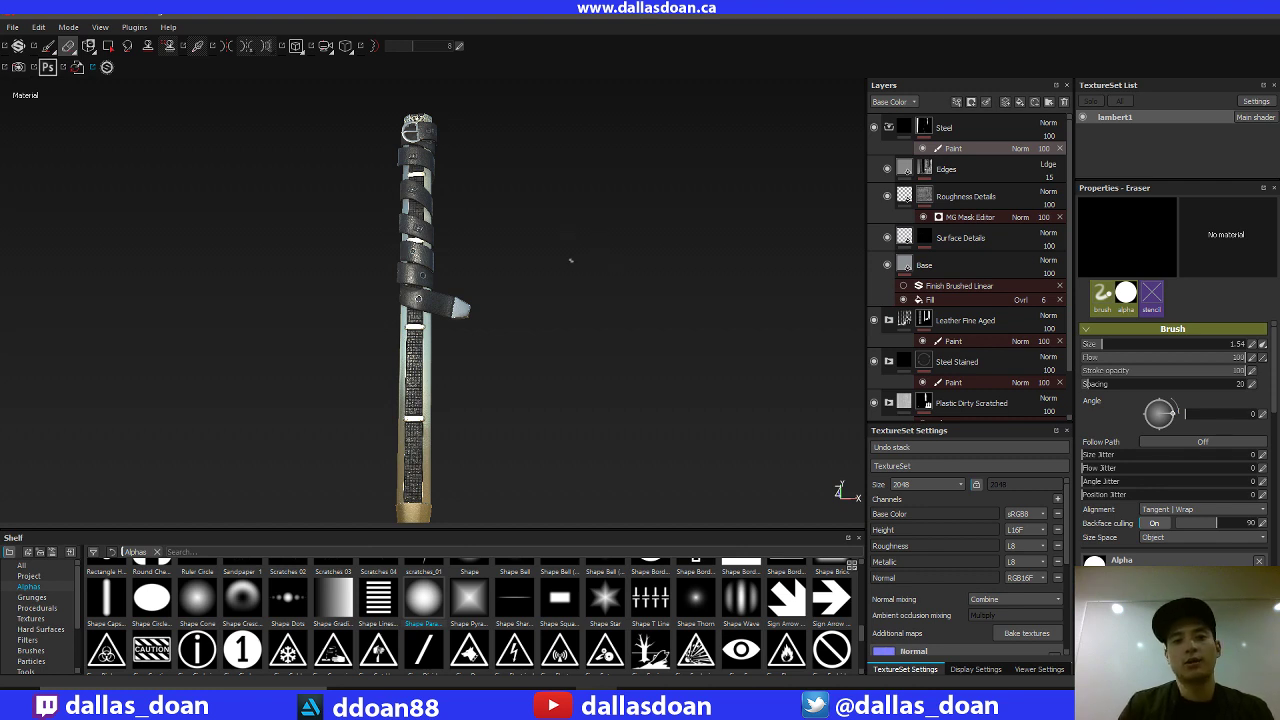
pyautogui.keyDown('alt'); pyautogui.moveTo(570, 261); pyautogui.dragTo(565, 347); pyautogui.keyUp('alt')
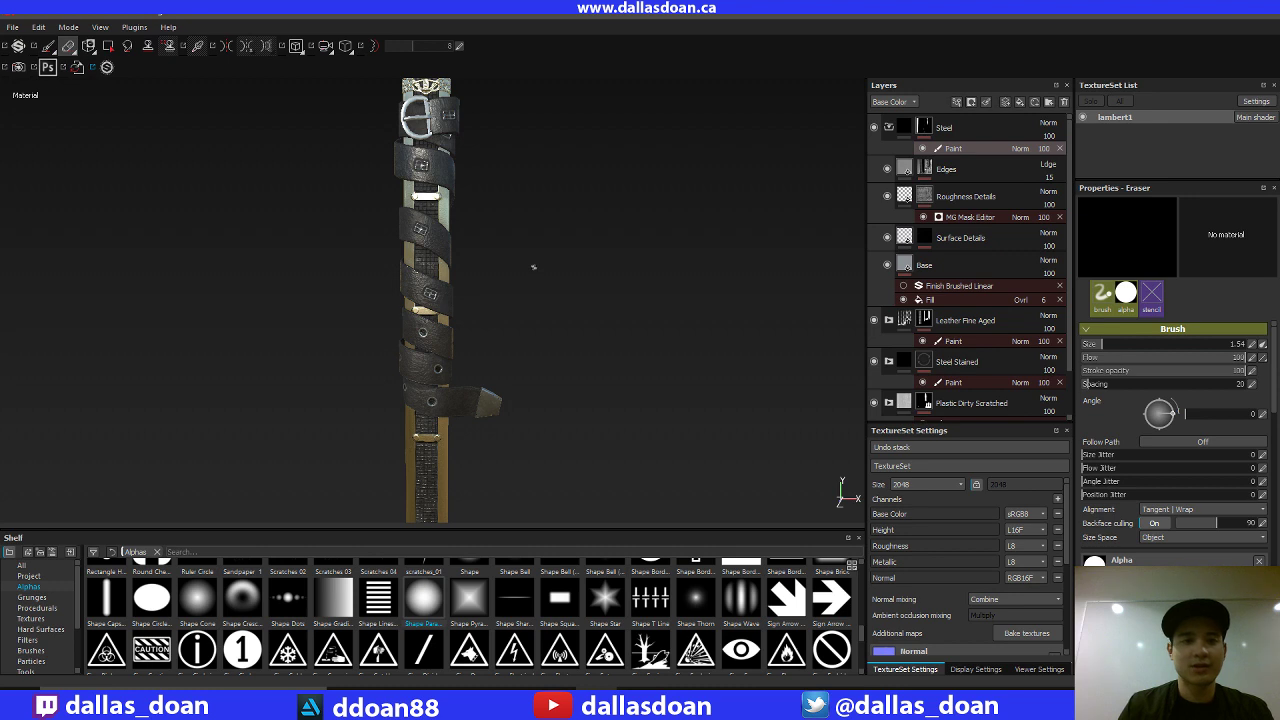
pyautogui.keyDown('alt'); pyautogui.moveTo(661, 240); pyautogui.dragTo(600, 420); pyautogui.keyUp('alt')
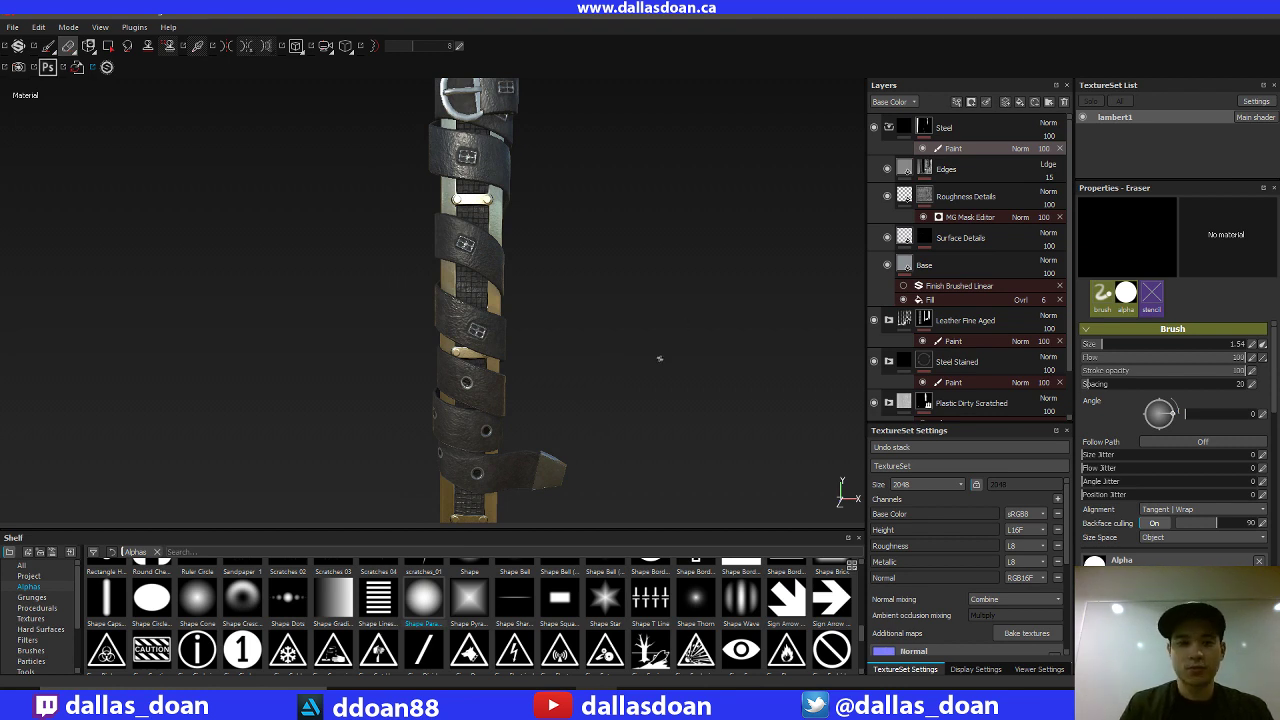
pyautogui.keyDown('alt'); pyautogui.moveTo(659, 358); pyautogui.dragTo(479, 323); pyautogui.keyUp('alt')
pyautogui.keyDown('alt'); pyautogui.moveTo(479, 323); pyautogui.dragTo(520, 311, button='right'); pyautogui.keyUp('alt')
pyautogui.keyDown('alt'); pyautogui.moveTo(520, 311); pyautogui.dragTo(557, 434, button='middle'); pyautogui.keyUp('alt')
pyautogui.keyDown('alt'); pyautogui.moveTo(557, 434); pyautogui.dragTo(419, 267); pyautogui.keyUp('alt')
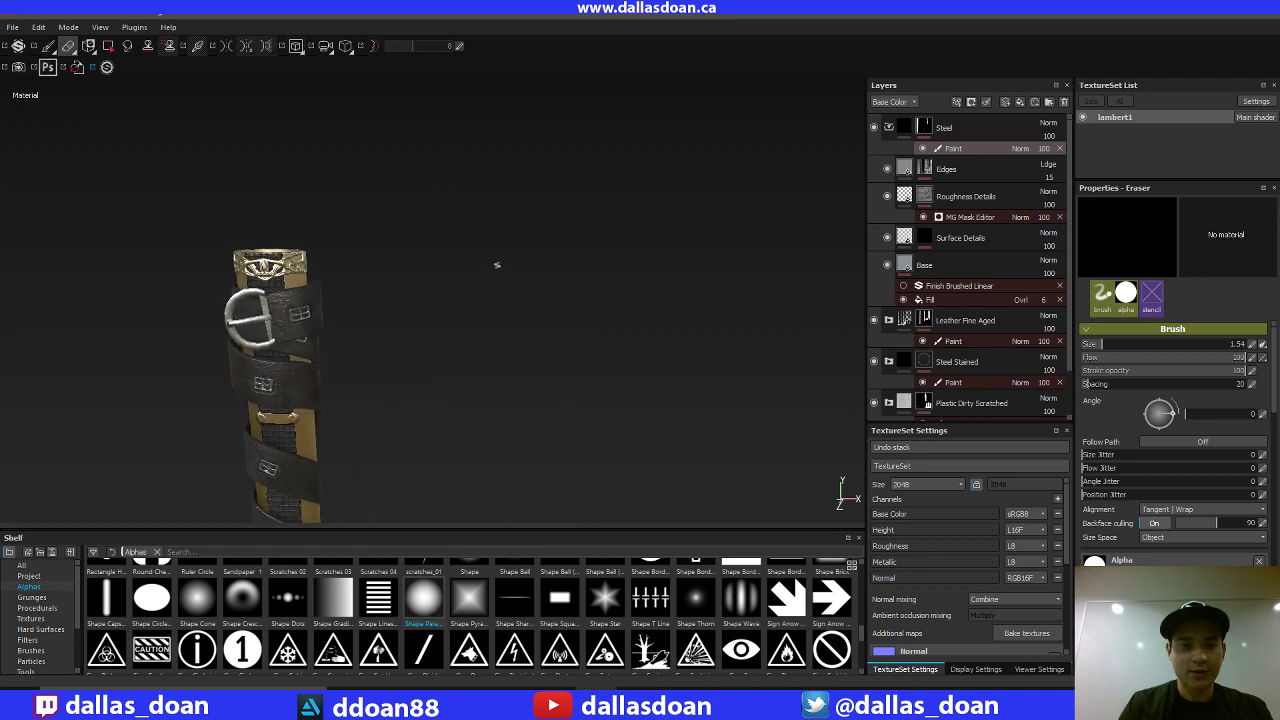
pyautogui.moveTo(497, 265)
pyautogui.keyDown('alt'); pyautogui.mouseDown()
pyautogui.moveTo(509, 274)
pyautogui.moveTo(499, 278)
pyautogui.mouseUp(); pyautogui.keyUp('alt')
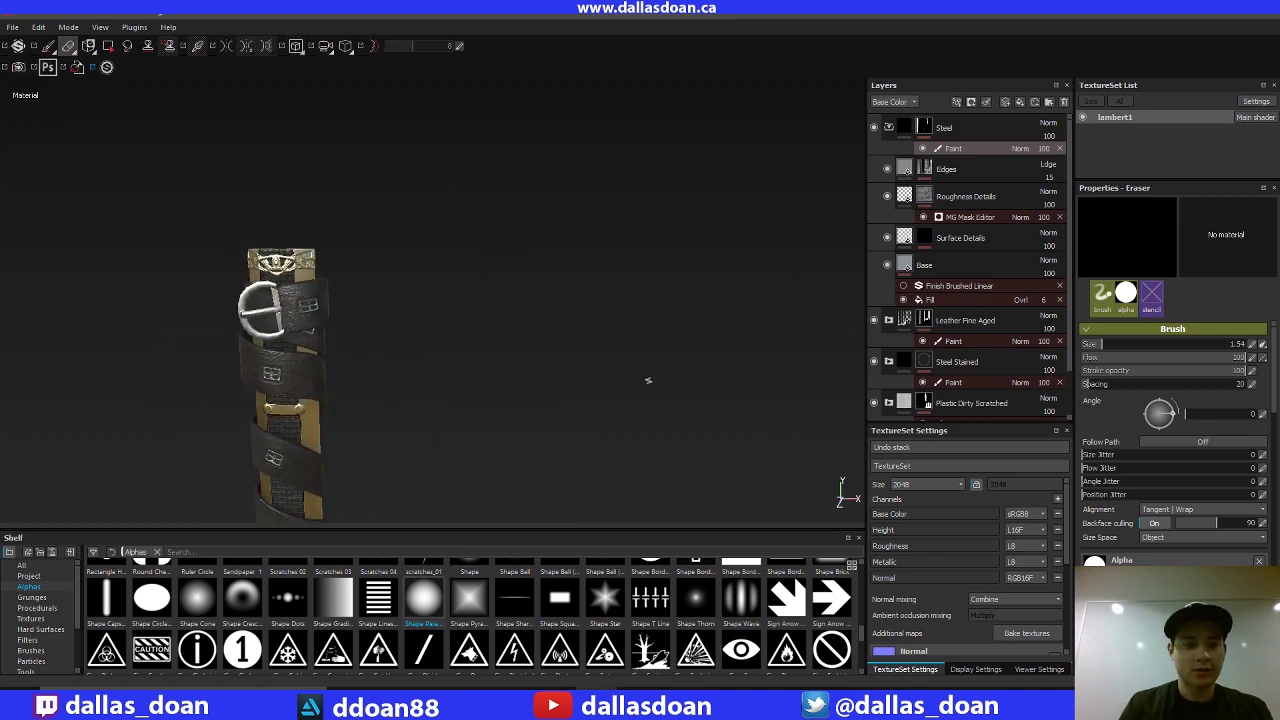
# Step: Examine the sword's pommel, grip and guard, and read the new Twitch chat messages
pyautogui.keyDown('alt'); pyautogui.moveTo(648, 381); pyautogui.dragTo(455, 413); pyautogui.keyUp('alt')
pyautogui.keyDown('alt'); pyautogui.moveTo(442, 261); pyautogui.dragTo(461, 353); pyautogui.keyUp('alt')
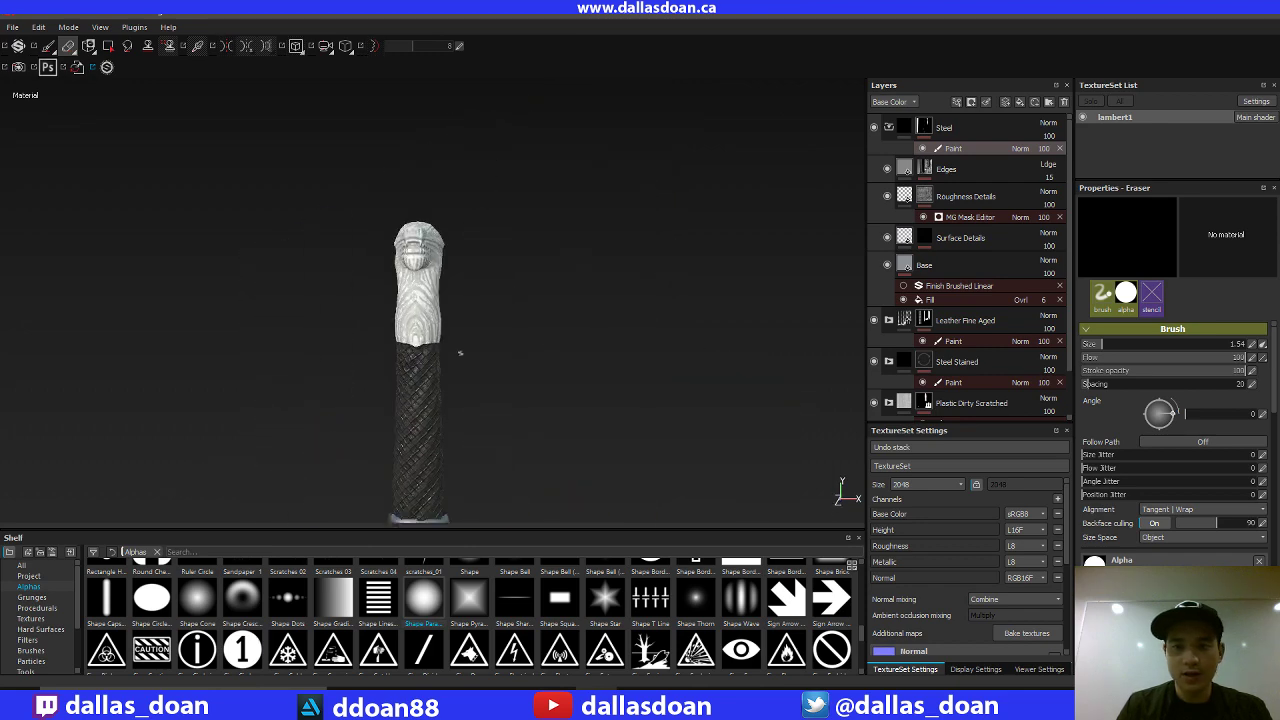
pyautogui.keyDown('alt'); pyautogui.moveTo(654, 305); pyautogui.dragTo(642, 141, button='middle'); pyautogui.keyUp('alt')
pyautogui.click(431, 691)
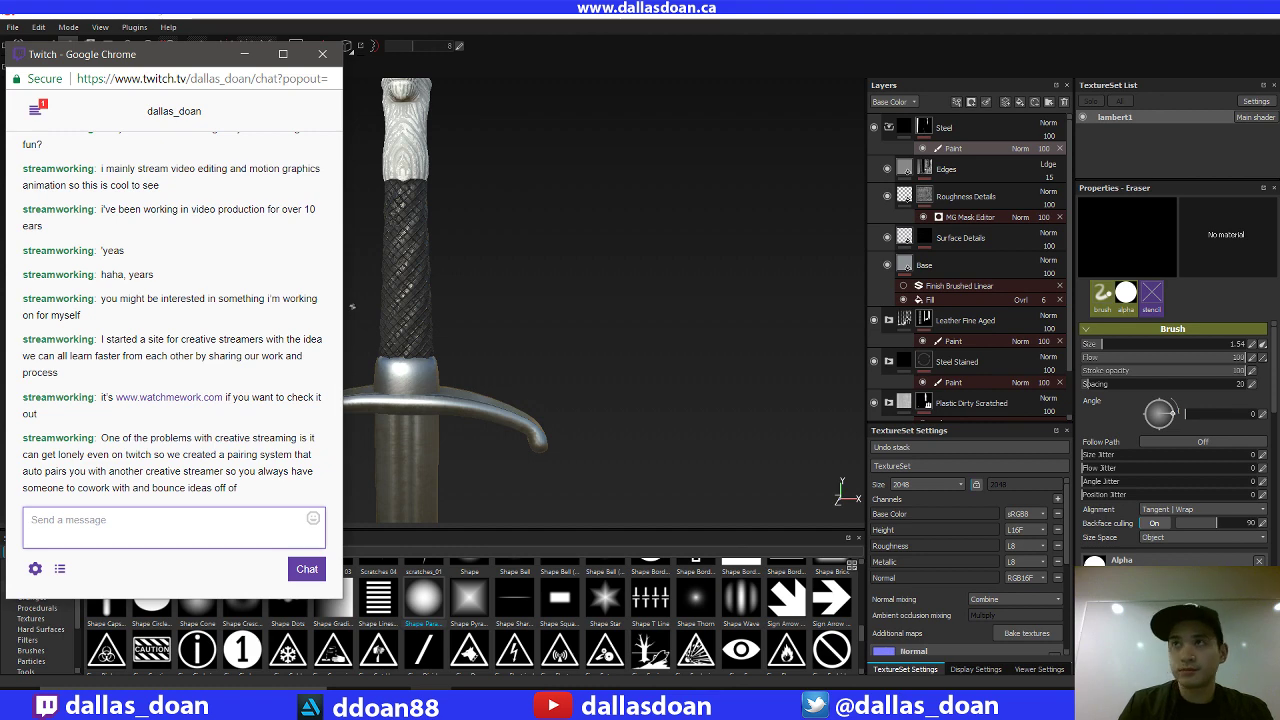
pyautogui.click(243, 55)
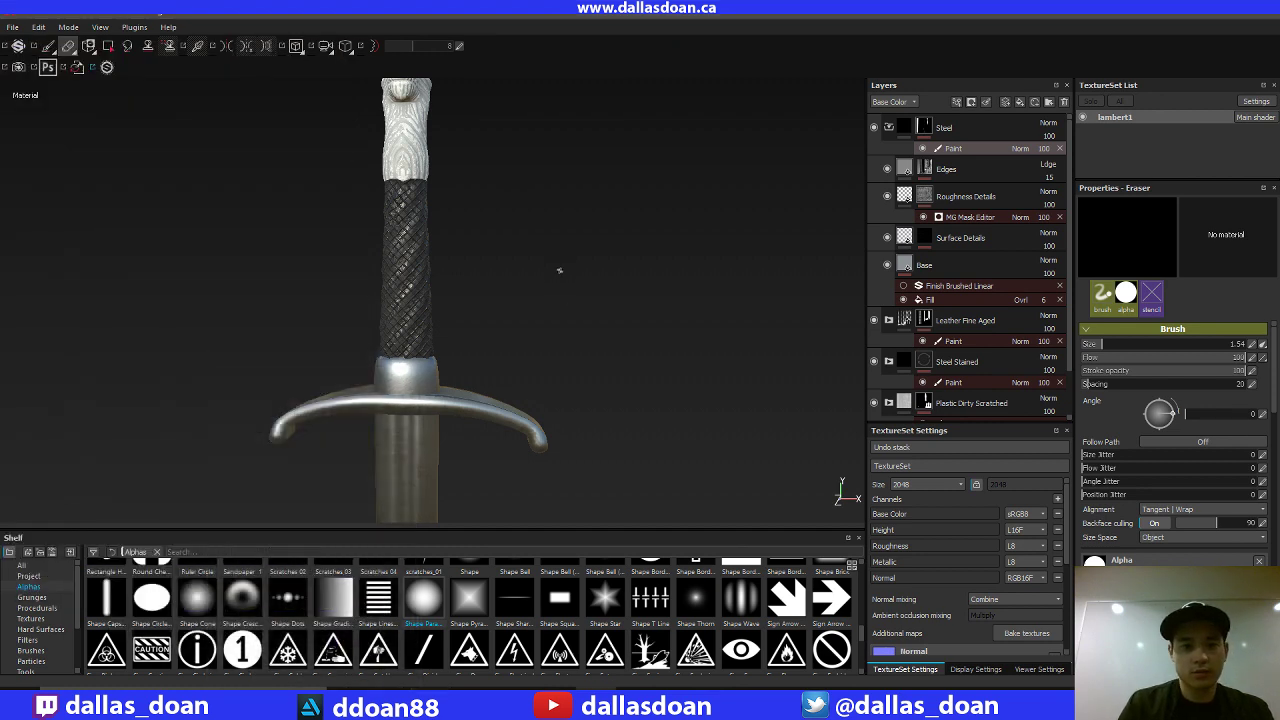
pyautogui.keyDown('alt'); pyautogui.moveTo(509, 271); pyautogui.dragTo(623, 271); pyautogui.keyUp('alt')
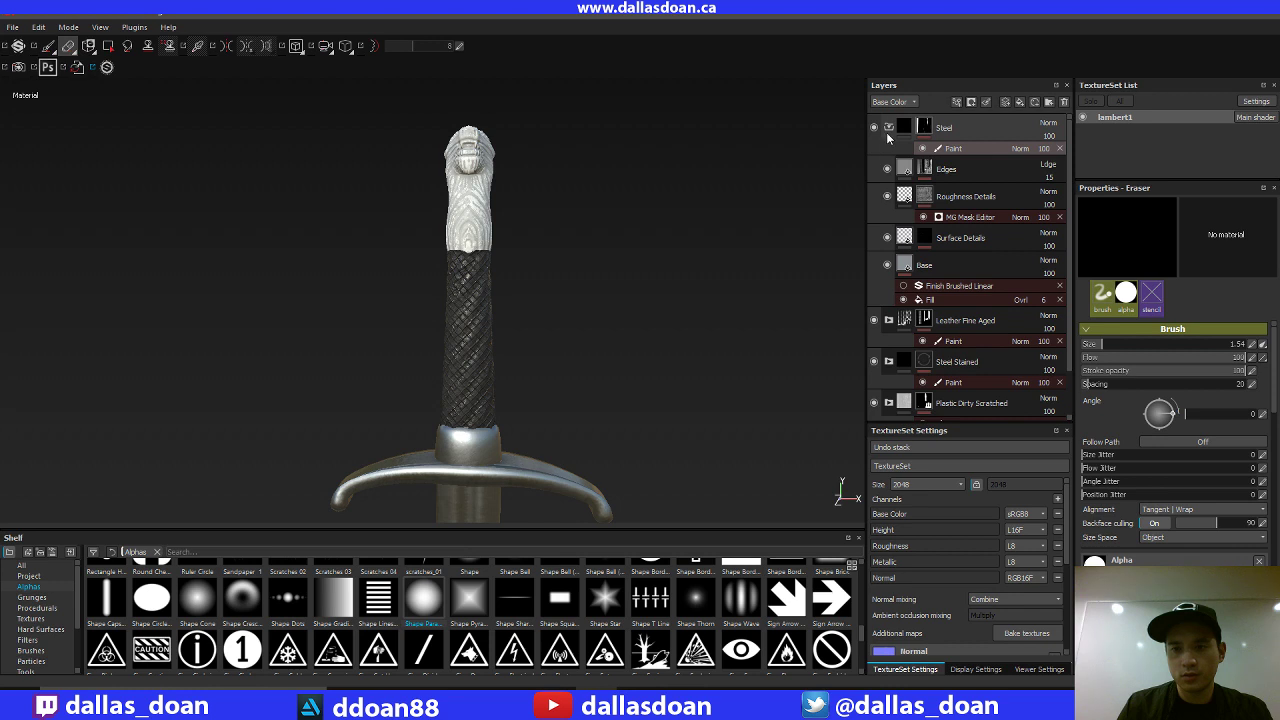
pyautogui.keyDown('alt'); pyautogui.moveTo(597, 389); pyautogui.dragTo(569, 464, button='middle'); pyautogui.keyUp('alt')
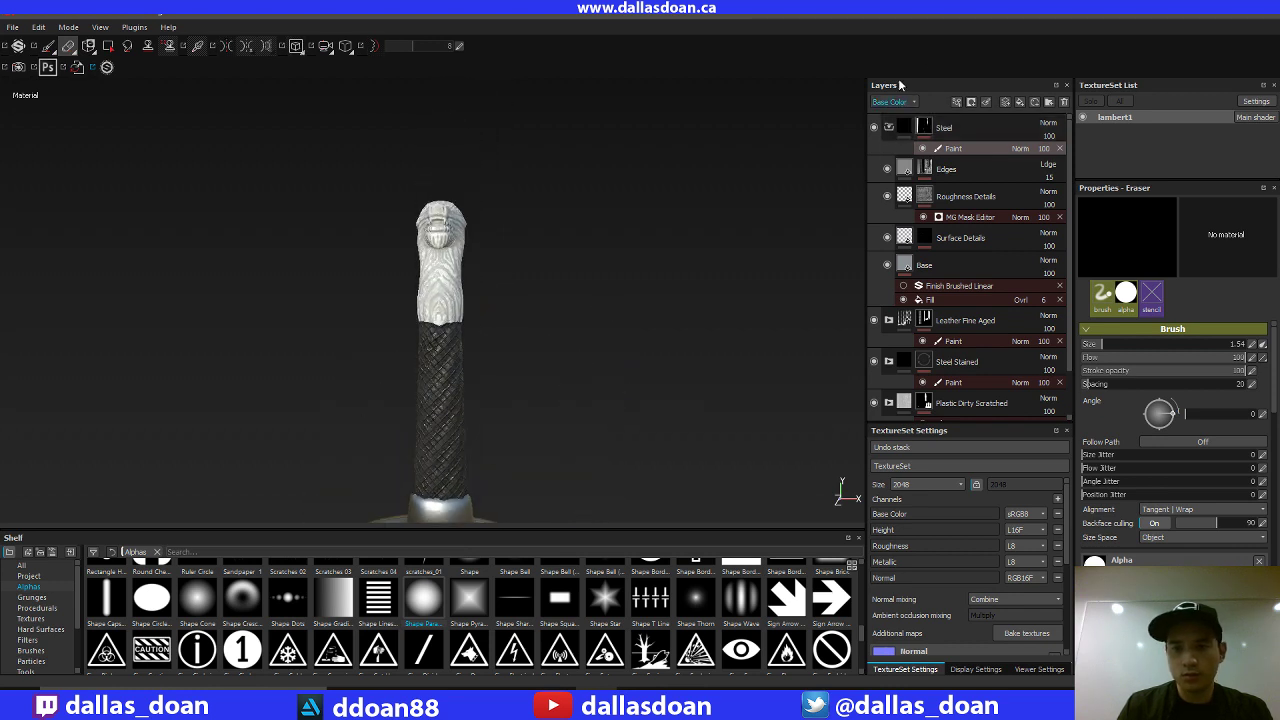
# Step: Collapse the Steel folder, expand the Leather Fine Aged folder to look through its layers, and check the Twitch chat
pyautogui.click(889, 127)
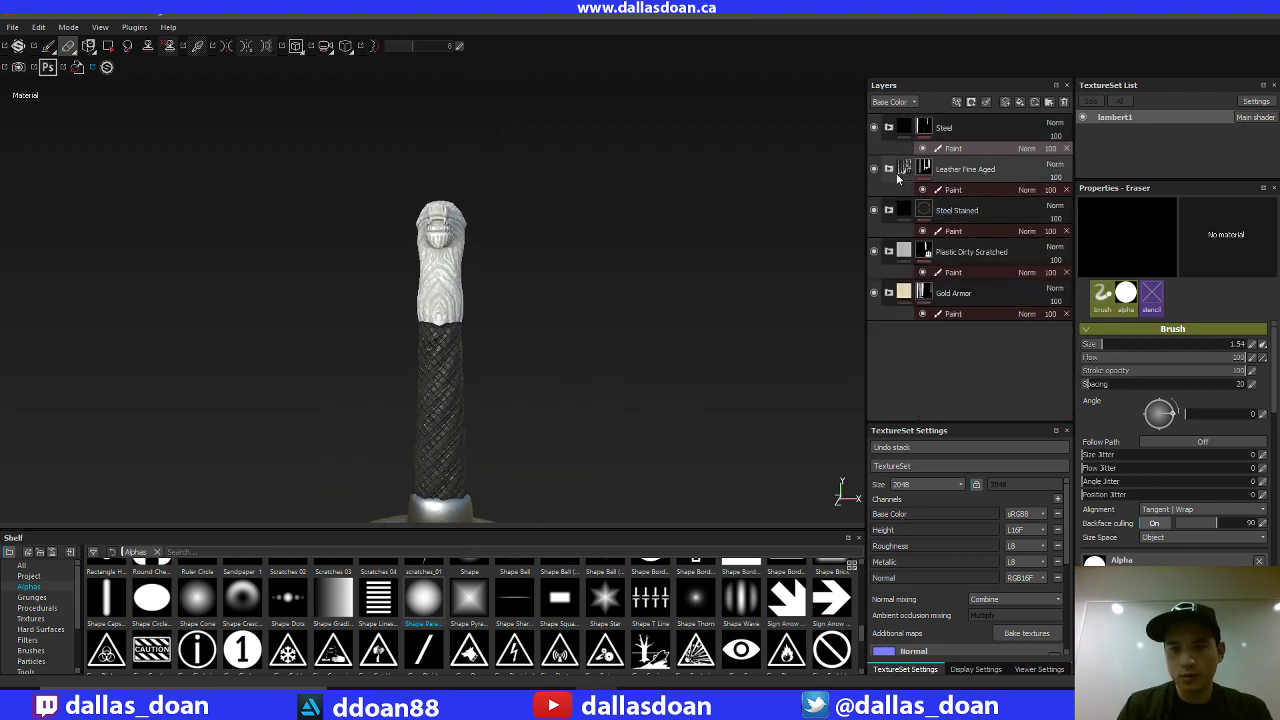
pyautogui.click(890, 169)
pyautogui.moveTo(636, 345)
pyautogui.mouseDown(button='middle')
pyautogui.moveTo(637, 307)
pyautogui.moveTo(639, 320)
pyautogui.mouseUp(button='middle')
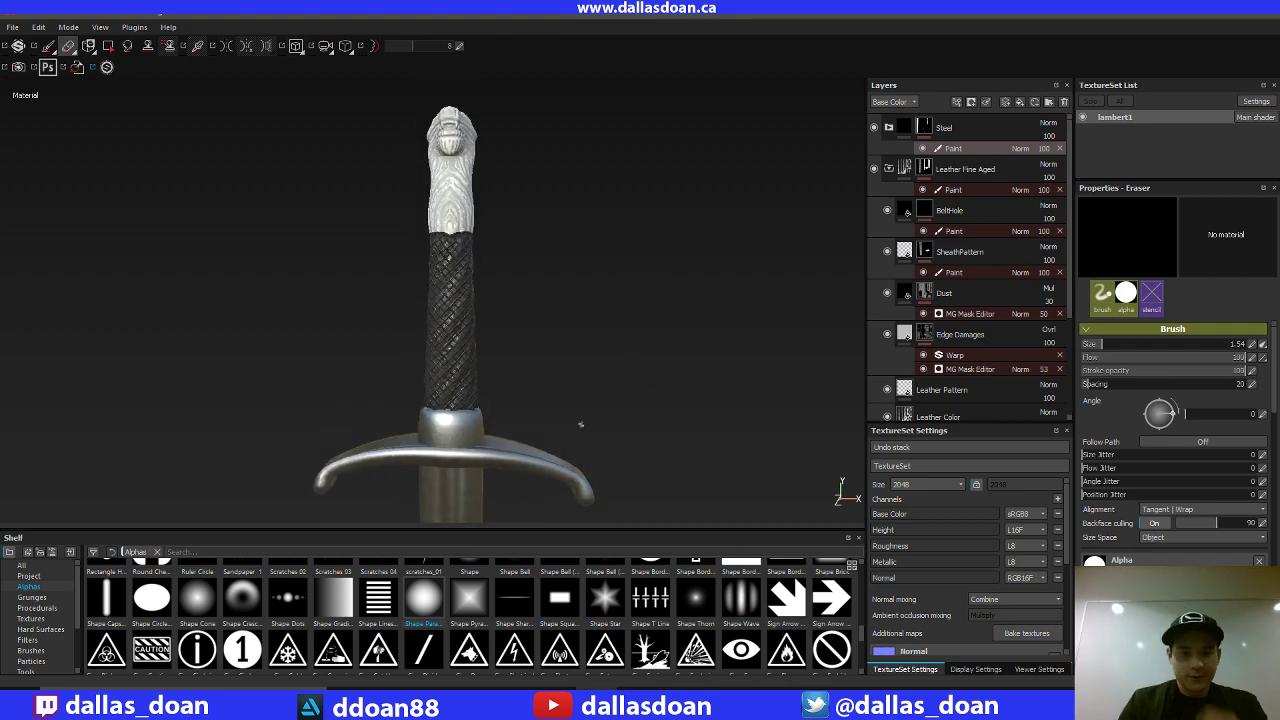
pyautogui.click(432, 701)
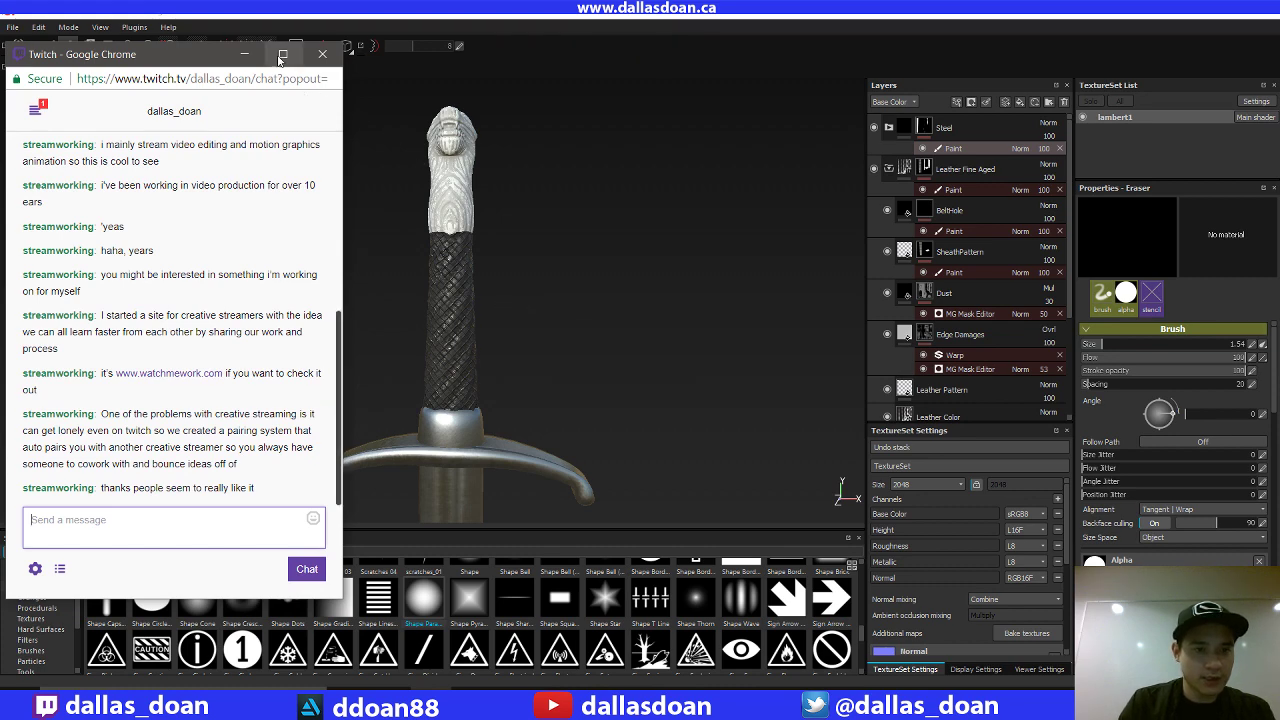
pyautogui.click(244, 54)
pyautogui.keyDown('alt'); pyautogui.moveTo(570, 281); pyautogui.dragTo(604, 250, button='middle'); pyautogui.keyUp('alt')
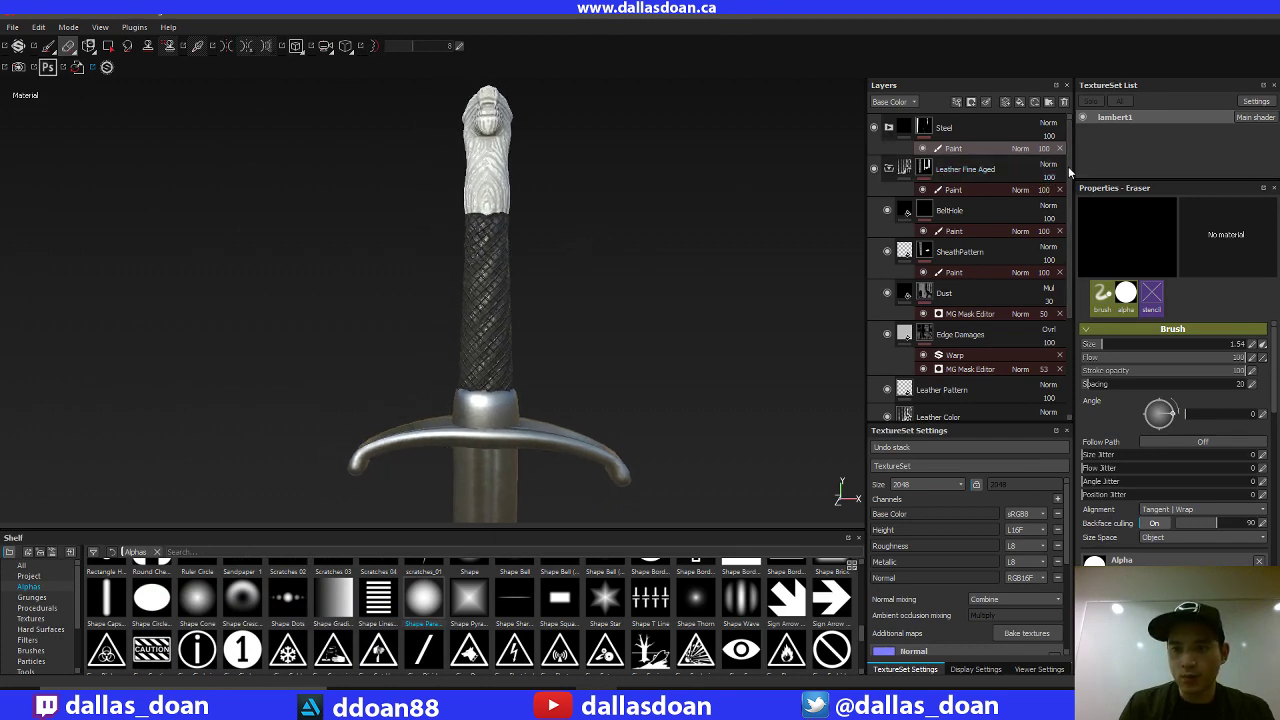
pyautogui.moveTo(1069, 164)
pyautogui.mouseDown()
pyautogui.moveTo(1073, 259)
pyautogui.moveTo(1059, 147)
pyautogui.mouseUp()
pyautogui.scroll(-2, 1060, 160)
pyautogui.scroll(2, 1057, 166)
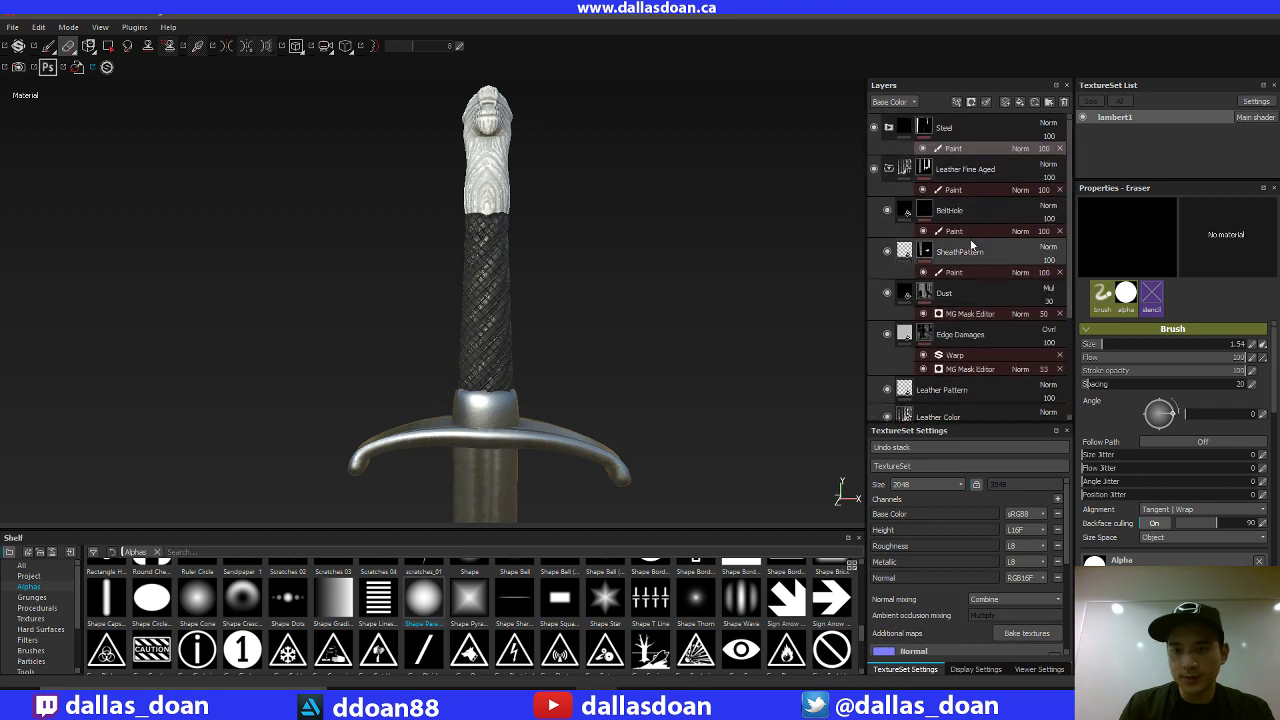
pyautogui.moveTo(1070, 199)
pyautogui.mouseDown()
pyautogui.moveTo(1069, 213)
pyautogui.moveTo(1069, 200)
pyautogui.mouseUp()
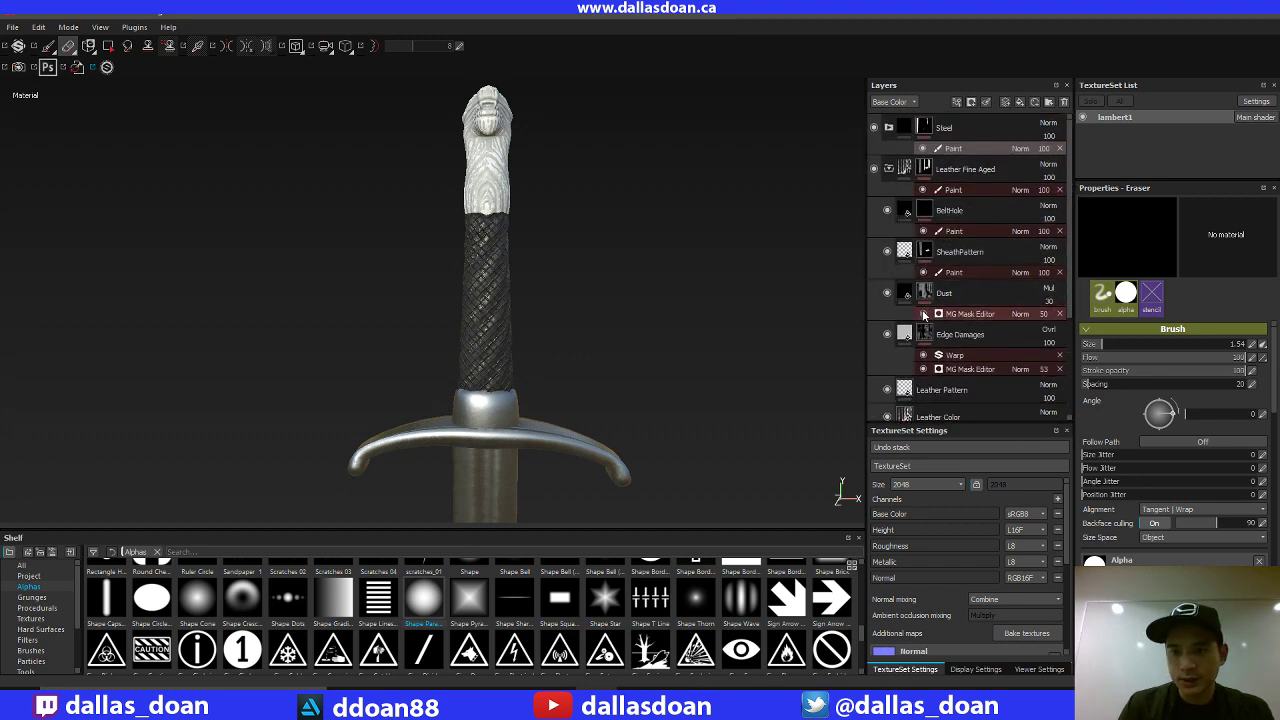
# Step: Remove the SheathPattern from the sword's grip by polygon-filling that mesh part black in the layer's mask paint effect
pyautogui.click(926, 251)
pyautogui.moveTo(674, 350)
pyautogui.keyDown('alt'); pyautogui.mouseDown(button='middle')
pyautogui.moveTo(686, 314)
pyautogui.moveTo(694, 322)
pyautogui.mouseUp(button='middle'); pyautogui.keyUp('alt')
pyautogui.click(963, 273)
pyautogui.keyDown('alt'); pyautogui.moveTo(716, 368); pyautogui.dragTo(670, 314, button='middle'); pyautogui.keyUp('alt')
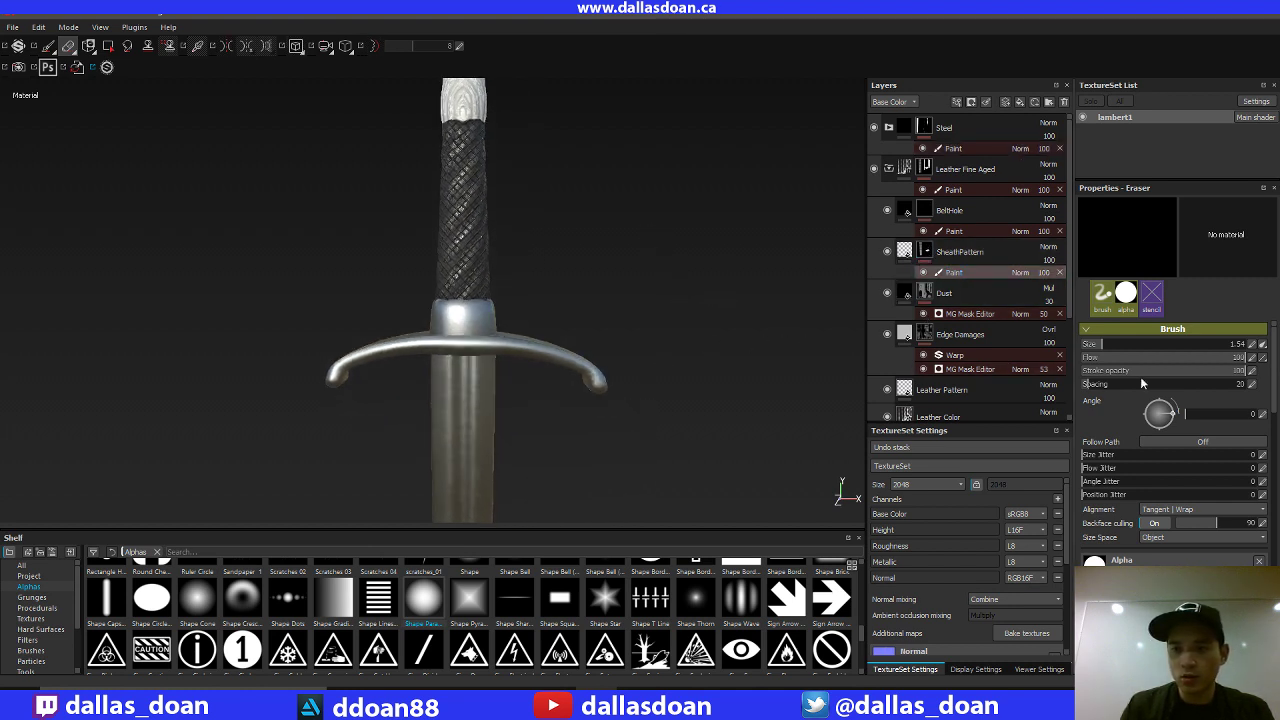
pyautogui.moveTo(1275, 388); pyautogui.dragTo(1273, 343)
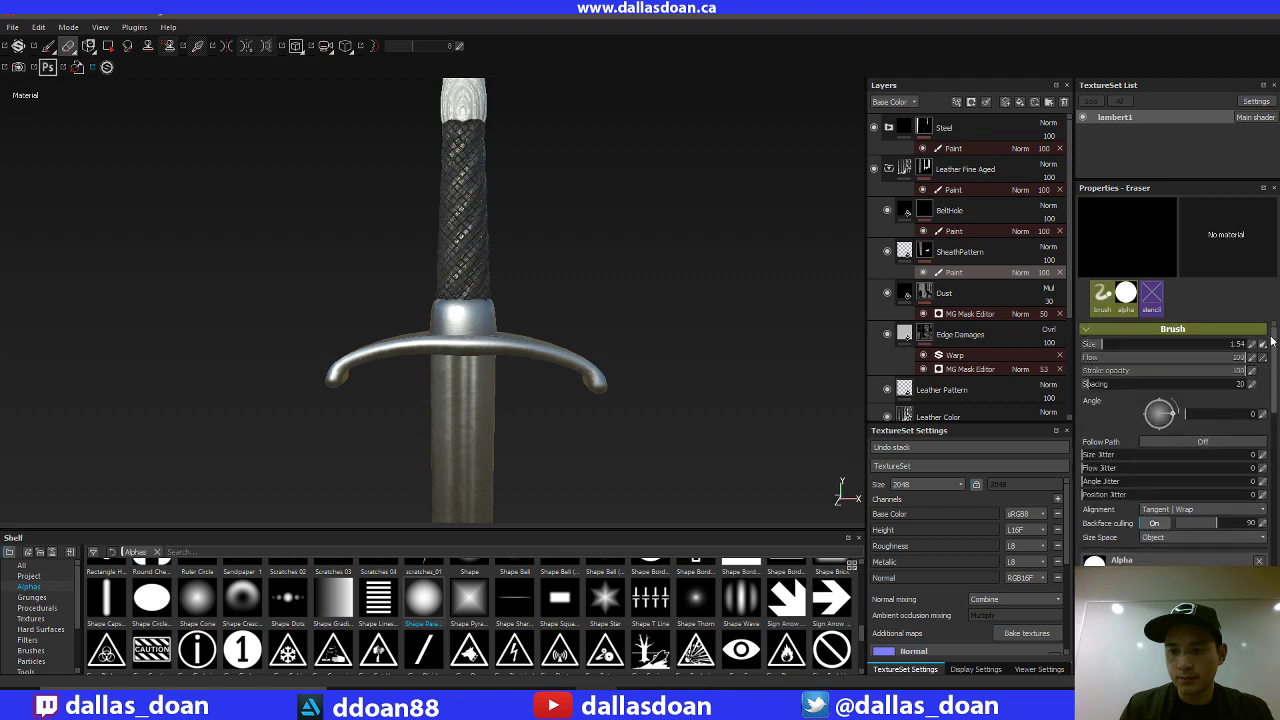
pyautogui.keyDown('alt'); pyautogui.moveTo(503, 156); pyautogui.dragTo(533, 287, button='middle'); pyautogui.keyUp('alt')
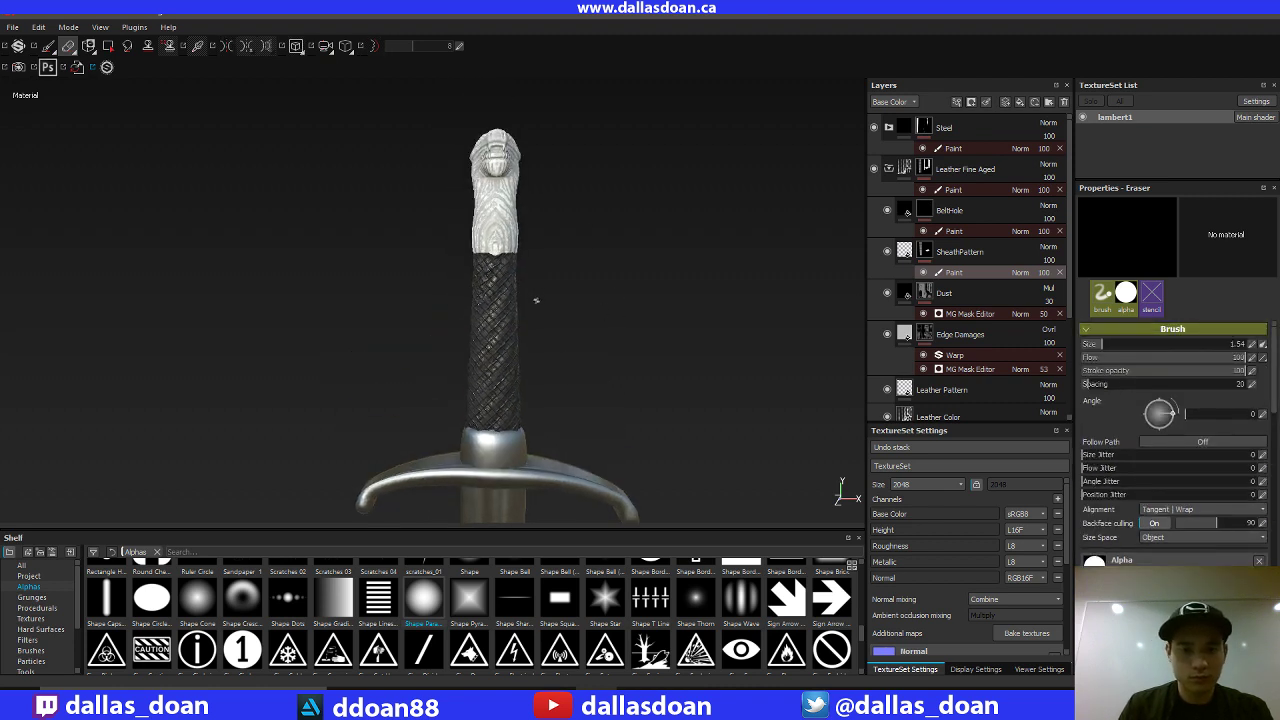
pyautogui.press('1')
pyautogui.moveTo(557, 306); pyautogui.dragTo(557, 289, button='middle')
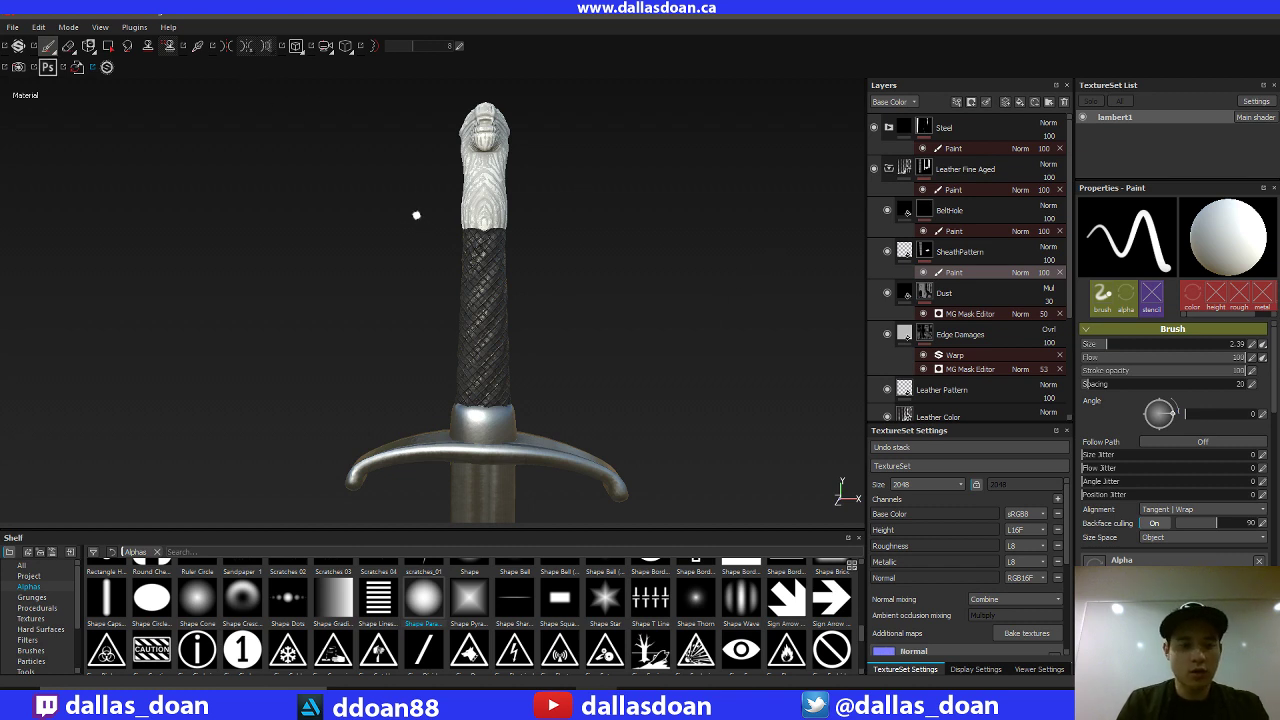
pyautogui.press('4')
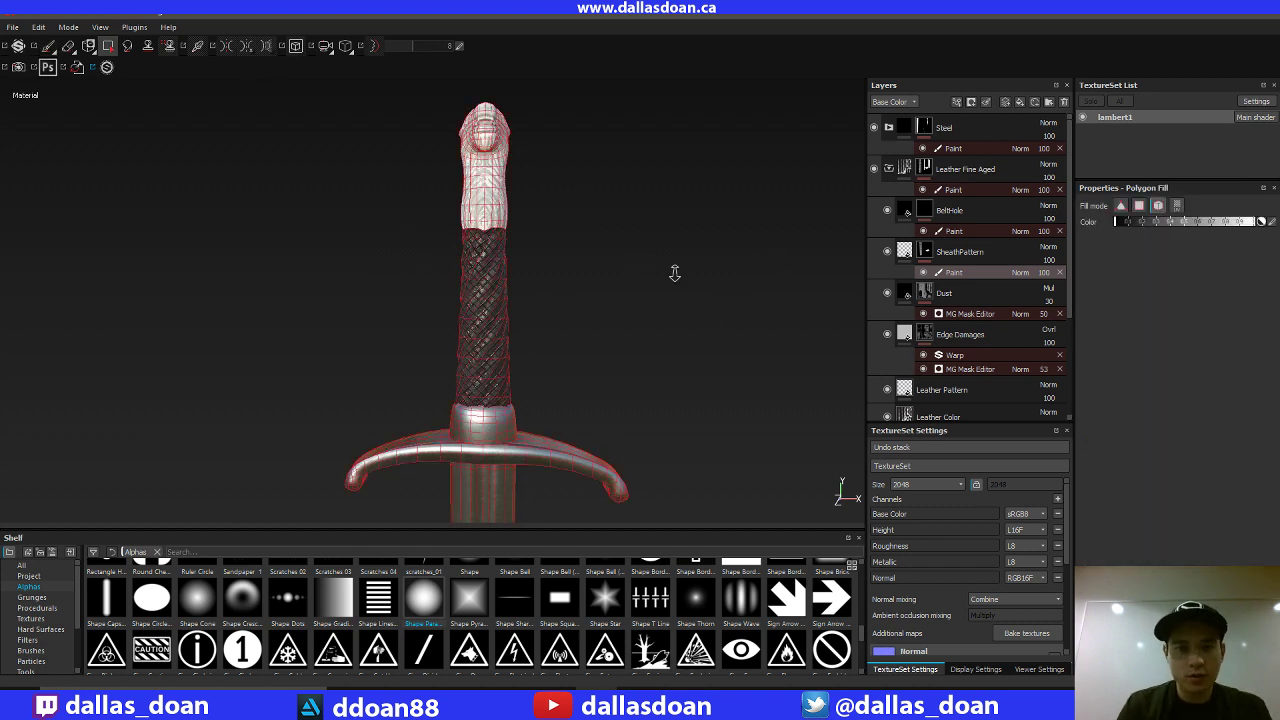
pyautogui.keyDown('alt'); pyautogui.moveTo(674, 271); pyautogui.dragTo(645, 257); pyautogui.keyUp('alt')
pyautogui.keyDown('alt'); pyautogui.moveTo(645, 257); pyautogui.dragTo(645, 212, button='middle'); pyautogui.keyUp('alt')
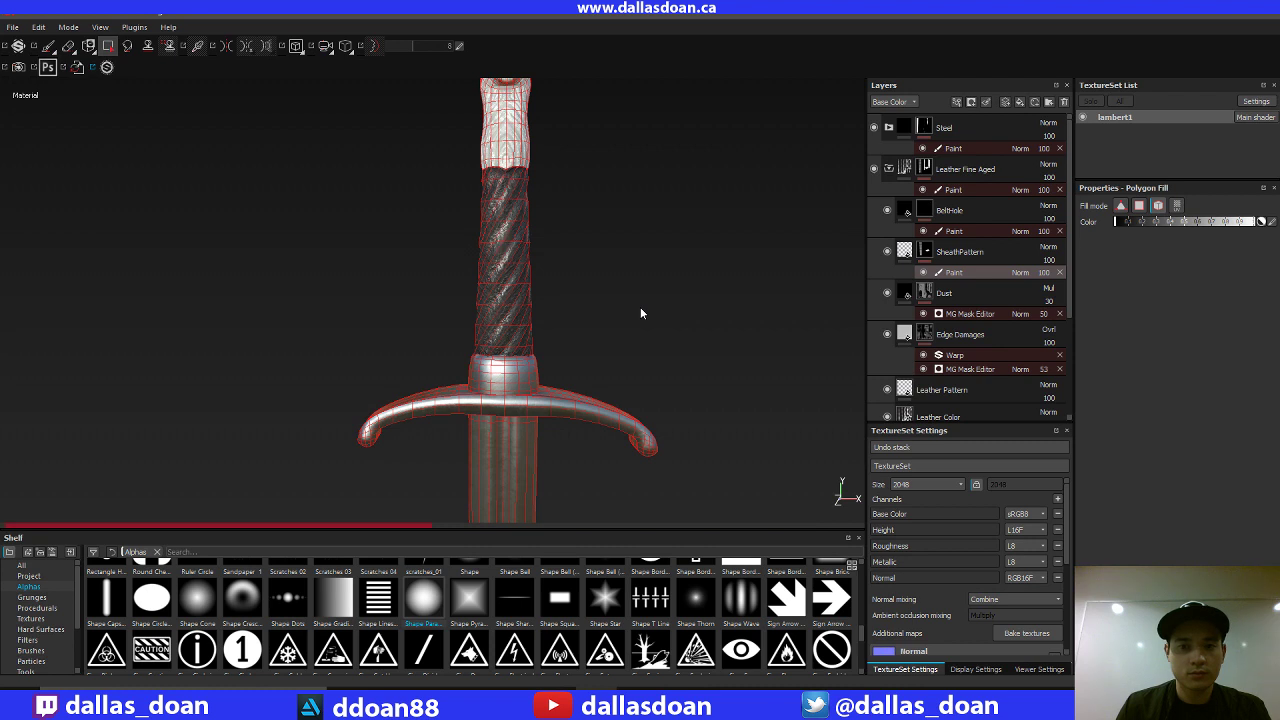
# Step: Examine the sword's spiral leather grip, pommel and guard up close and from a distance under different viewing angles
pyautogui.keyDown('alt'); pyautogui.moveTo(643, 313); pyautogui.dragTo(781, 251); pyautogui.keyUp('alt')
pyautogui.keyDown('alt'); pyautogui.moveTo(780, 251); pyautogui.dragTo(809, 257, button='middle'); pyautogui.keyUp('alt')
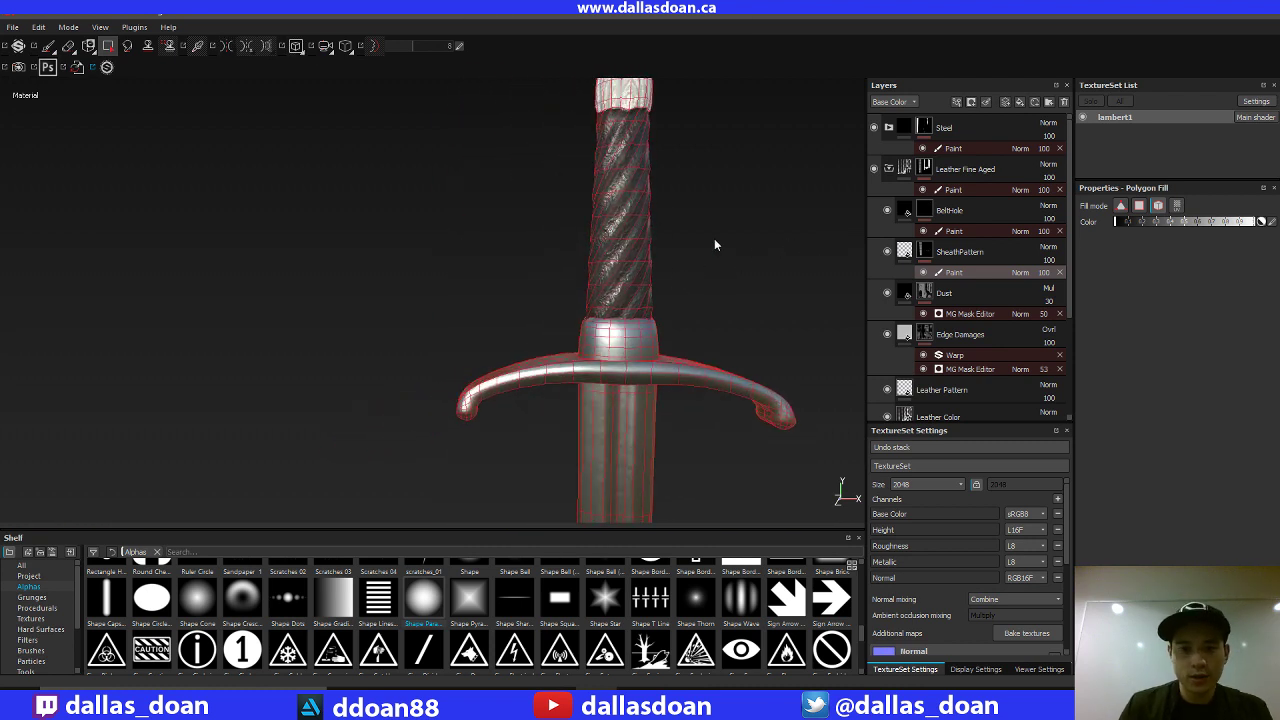
pyautogui.keyDown('alt'); pyautogui.moveTo(746, 217); pyautogui.dragTo(608, 160, button='middle'); pyautogui.keyUp('alt')
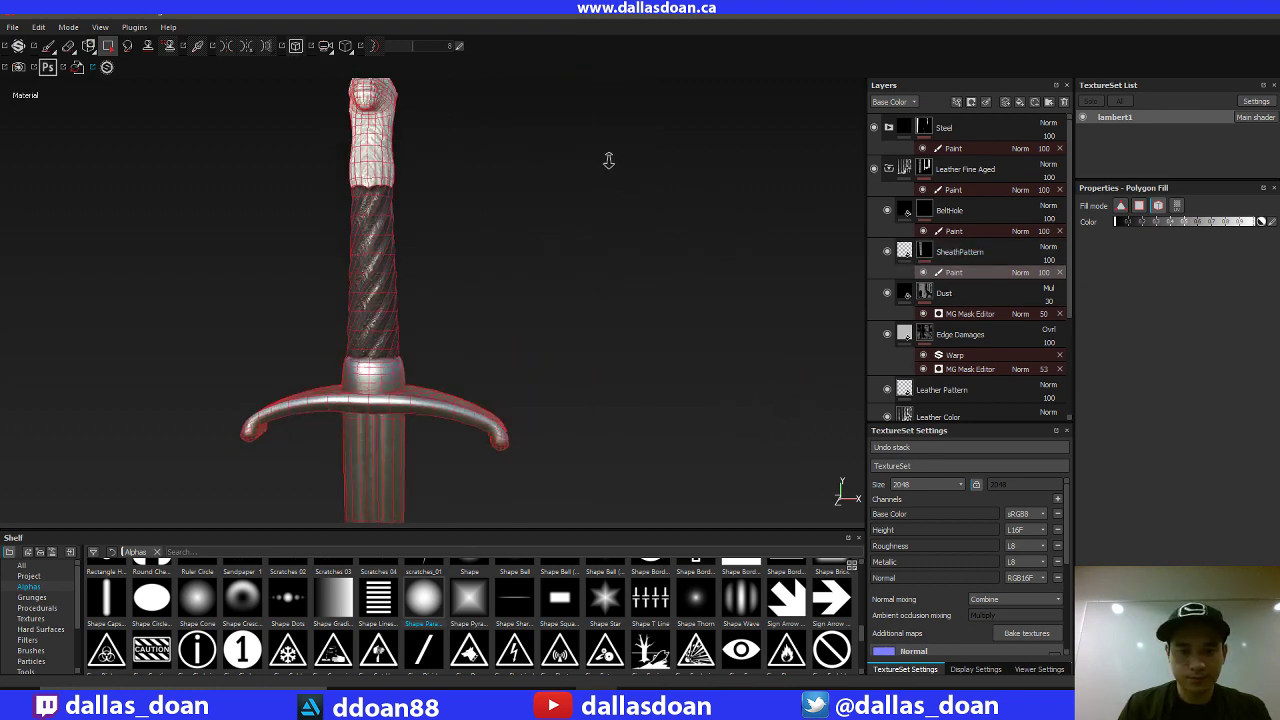
pyautogui.keyDown('alt'); pyautogui.moveTo(608, 160); pyautogui.dragTo(690, 285, button='right'); pyautogui.keyUp('alt')
pyautogui.moveTo(690, 285)
pyautogui.keyDown('alt'); pyautogui.mouseDown(button='middle')
pyautogui.moveTo(640, 243)
pyautogui.moveTo(738, 291)
pyautogui.moveTo(711, 284)
pyautogui.mouseUp(button='middle'); pyautogui.keyUp('alt')
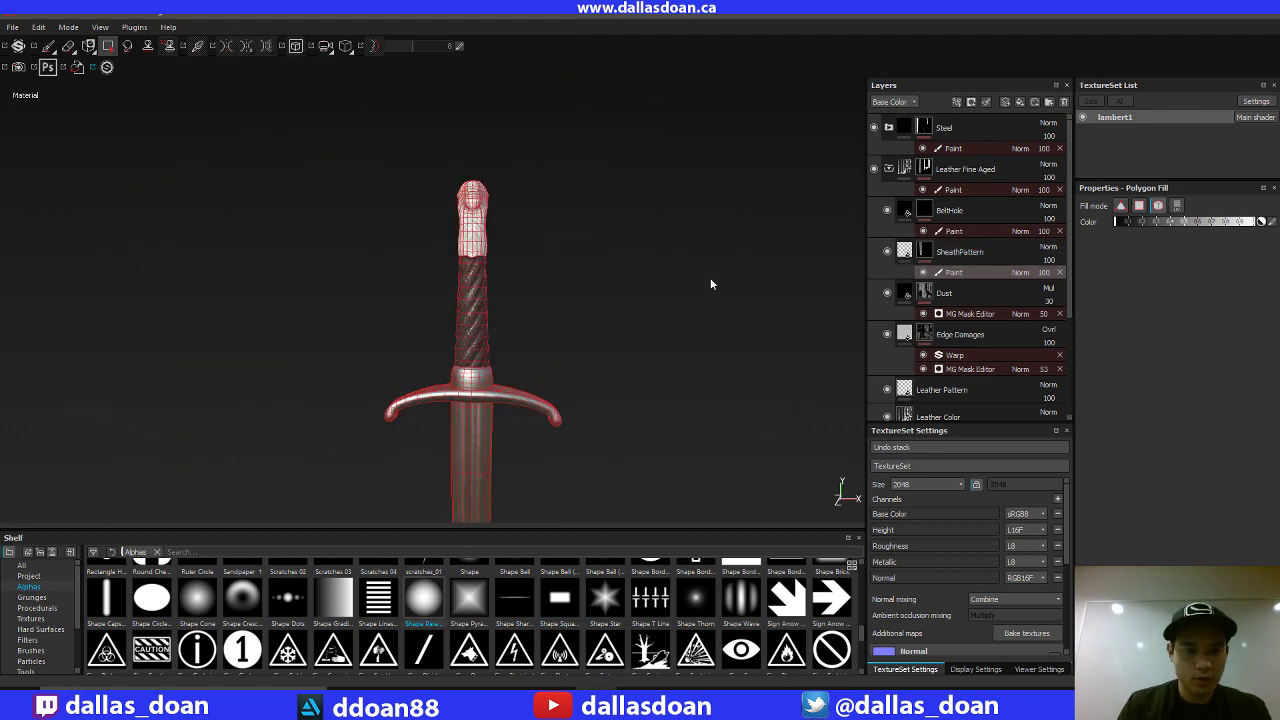
pyautogui.keyDown('alt'); pyautogui.moveTo(711, 280); pyautogui.dragTo(650, 237); pyautogui.keyUp('alt')
pyautogui.keyDown('alt'); pyautogui.moveTo(650, 237); pyautogui.dragTo(684, 247, button='middle'); pyautogui.keyUp('alt')
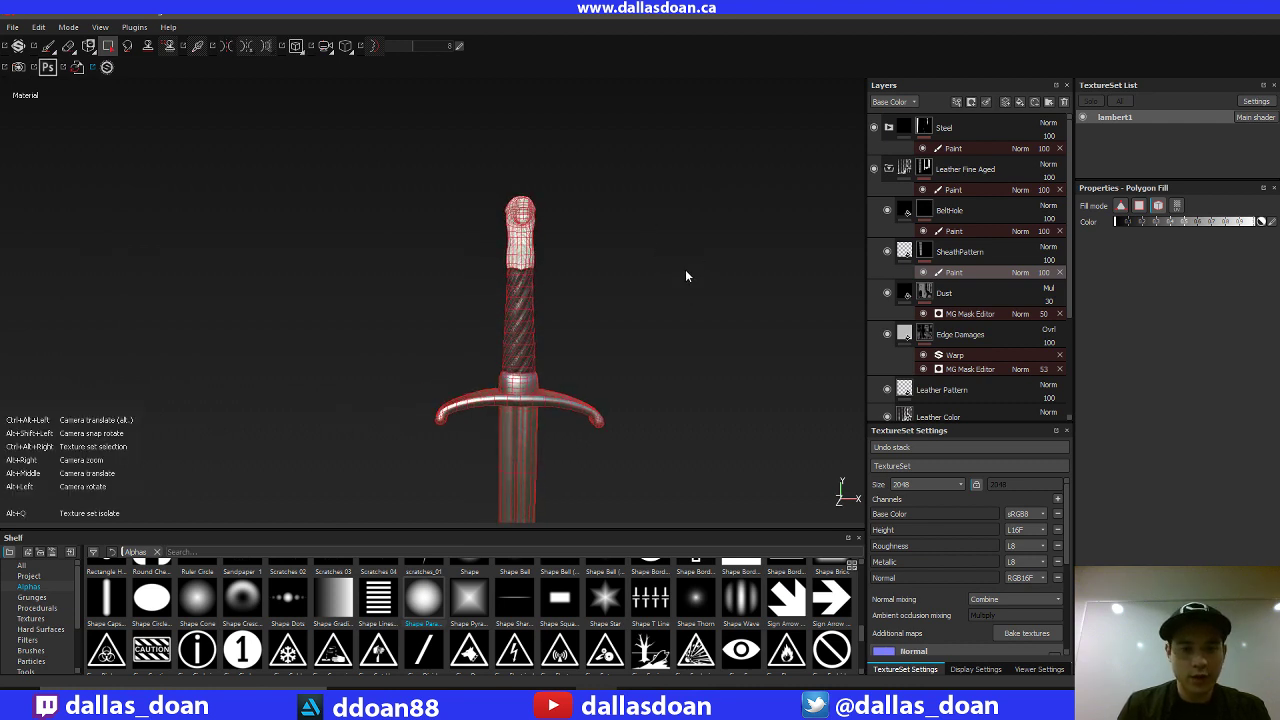
pyautogui.keyDown('alt'); pyautogui.moveTo(656, 328); pyautogui.dragTo(600, 290, button='middle'); pyautogui.keyUp('alt')
pyautogui.keyDown('alt'); pyautogui.moveTo(600, 290); pyautogui.dragTo(615, 318, button='right'); pyautogui.keyUp('alt')
pyautogui.keyDown('alt'); pyautogui.moveTo(615, 318); pyautogui.dragTo(549, 380, button='middle'); pyautogui.keyUp('alt')
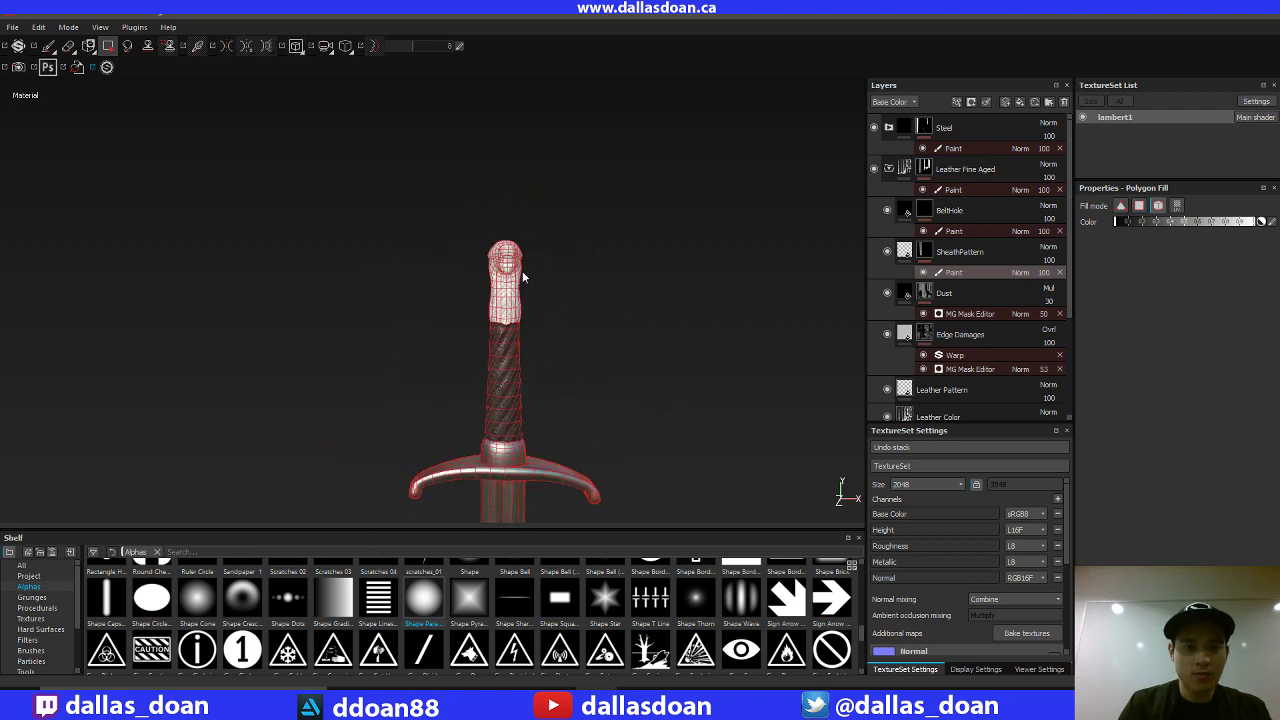
pyautogui.moveTo(667, 306)
pyautogui.keyDown('alt'); pyautogui.mouseDown(button='right')
pyautogui.moveTo(651, 301)
pyautogui.moveTo(657, 317)
pyautogui.mouseUp(button='right'); pyautogui.keyUp('alt')
pyautogui.keyDown('alt'); pyautogui.moveTo(657, 317); pyautogui.dragTo(606, 249, button='middle'); pyautogui.keyUp('alt')
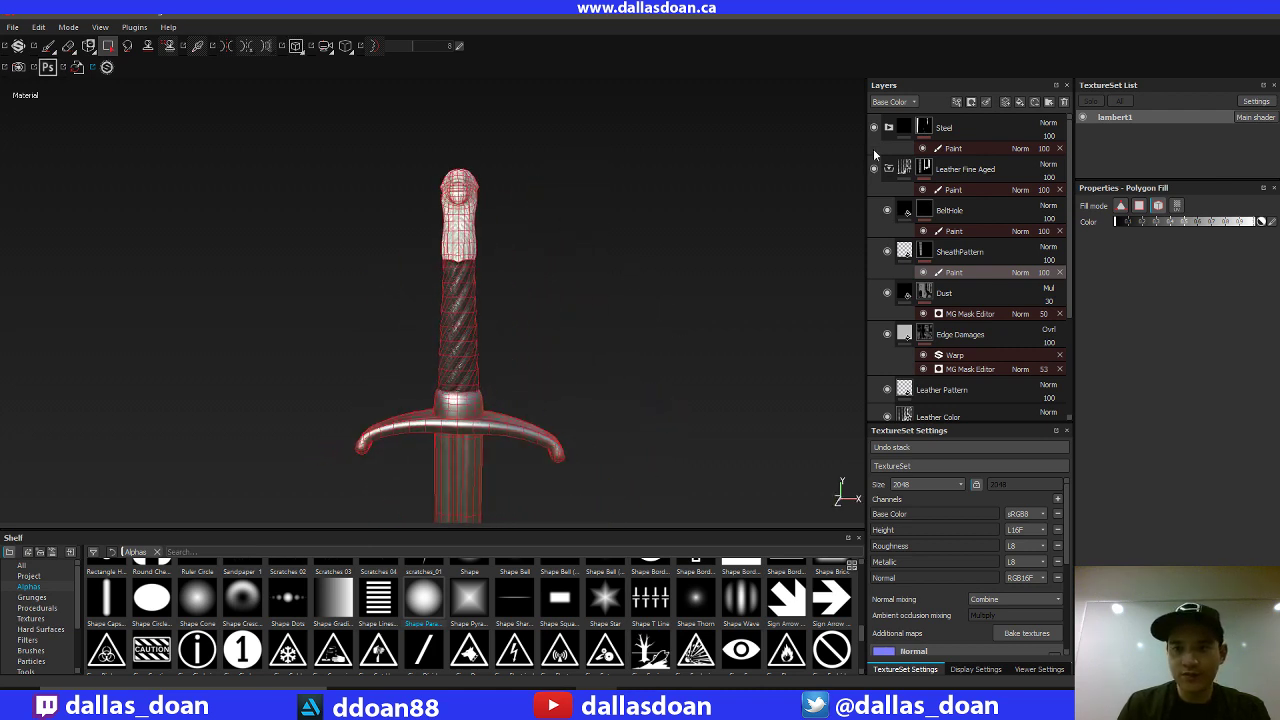
# Step: Collapse the Leather Fine Aged folder and switch back to the Paint brush
pyautogui.click(887, 170)
pyautogui.moveTo(657, 258)
pyautogui.keyDown('alt'); pyautogui.mouseDown()
pyautogui.moveTo(671, 268)
pyautogui.moveTo(660, 268)
pyautogui.mouseUp(); pyautogui.keyUp('alt')
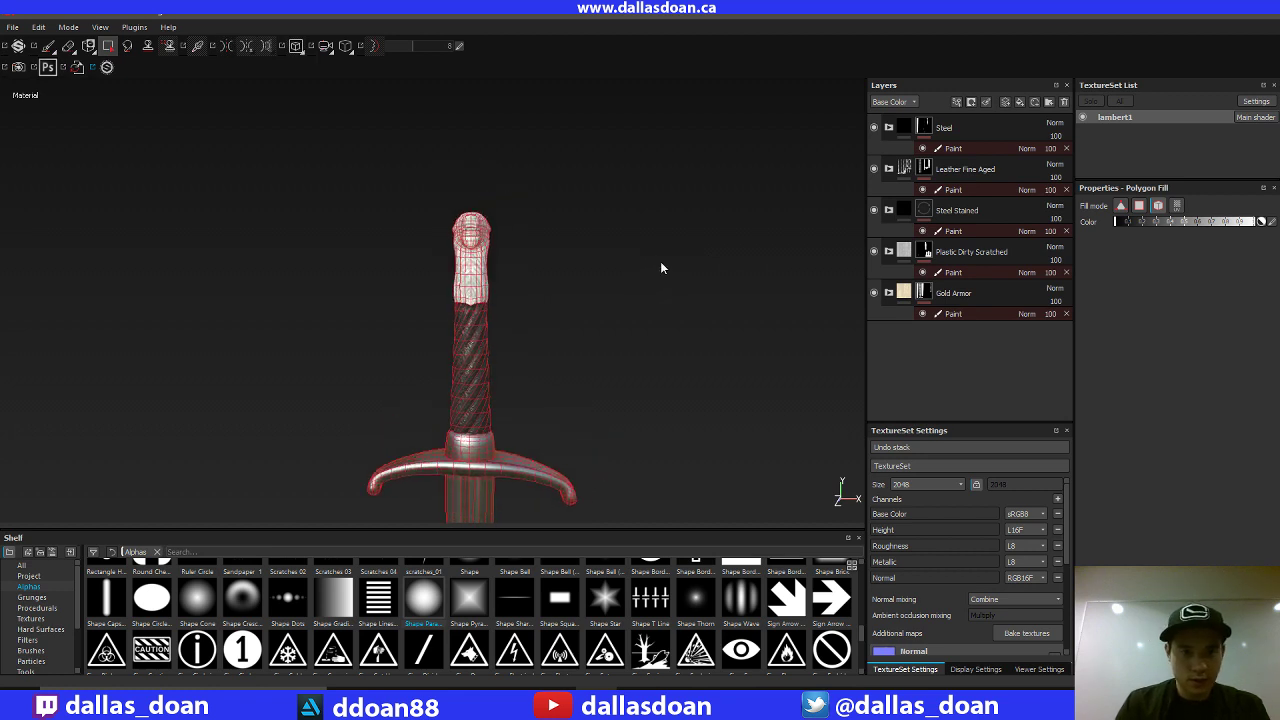
pyautogui.press('1')
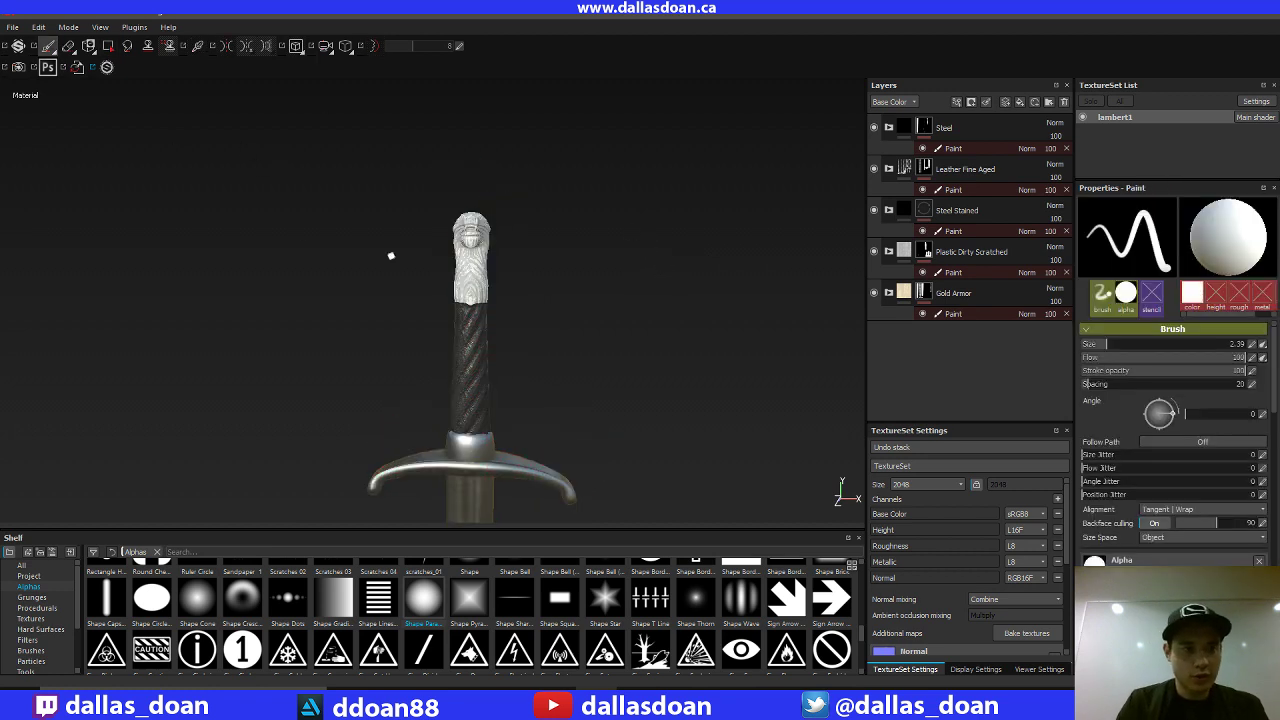
pyautogui.keyDown('alt'); pyautogui.moveTo(523, 306); pyautogui.dragTo(566, 245, button='middle'); pyautogui.keyUp('alt')
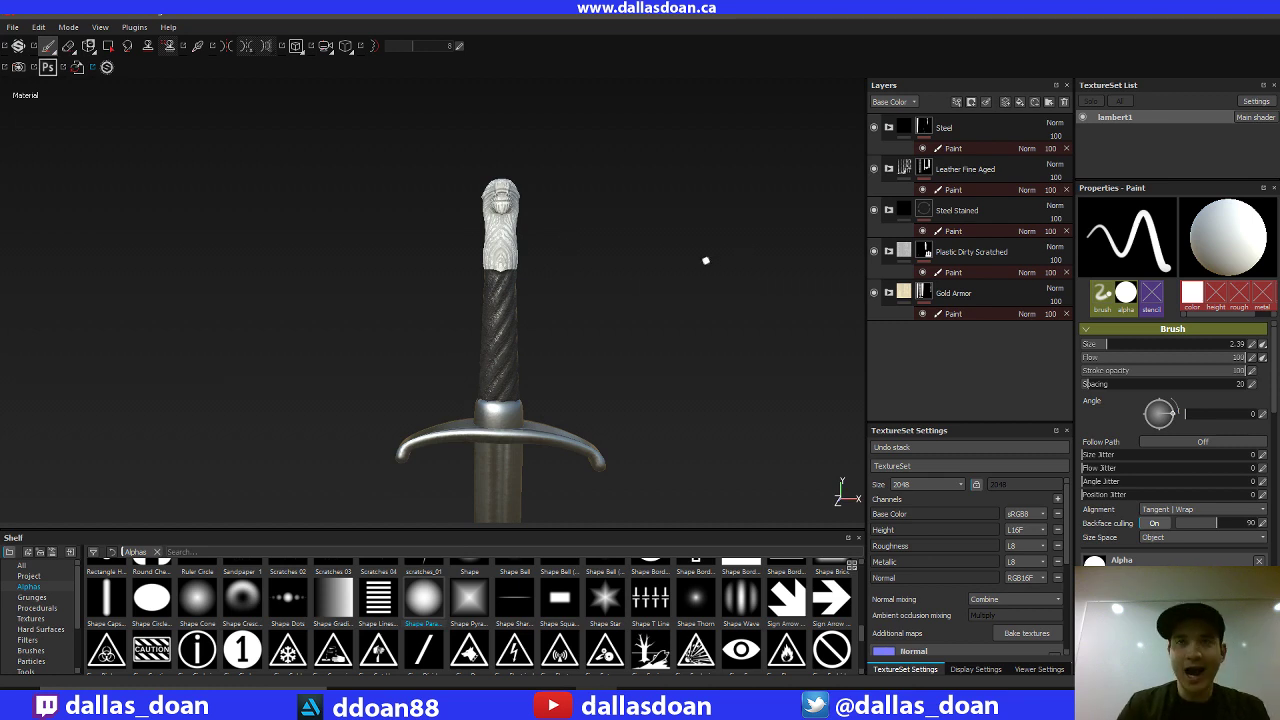
# Step: Inspect the whole sword beside the scabbard, and look closely at the carved wolf-head pommel from several sides
pyautogui.keyDown('alt'); pyautogui.moveTo(665, 197); pyautogui.dragTo(623, 231, button='right'); pyautogui.keyUp('alt')
pyautogui.keyDown('alt'); pyautogui.moveTo(623, 231); pyautogui.dragTo(629, 312); pyautogui.keyUp('alt')
pyautogui.moveTo(629, 312)
pyautogui.keyDown('alt'); pyautogui.mouseDown(button='middle')
pyautogui.moveTo(629, 282)
pyautogui.moveTo(717, 246)
pyautogui.moveTo(635, 315)
pyautogui.mouseUp(button='middle'); pyautogui.keyUp('alt')
pyautogui.press('f')
pyautogui.keyDown('alt'); pyautogui.moveTo(699, 256); pyautogui.dragTo(680, 284); pyautogui.keyUp('alt')
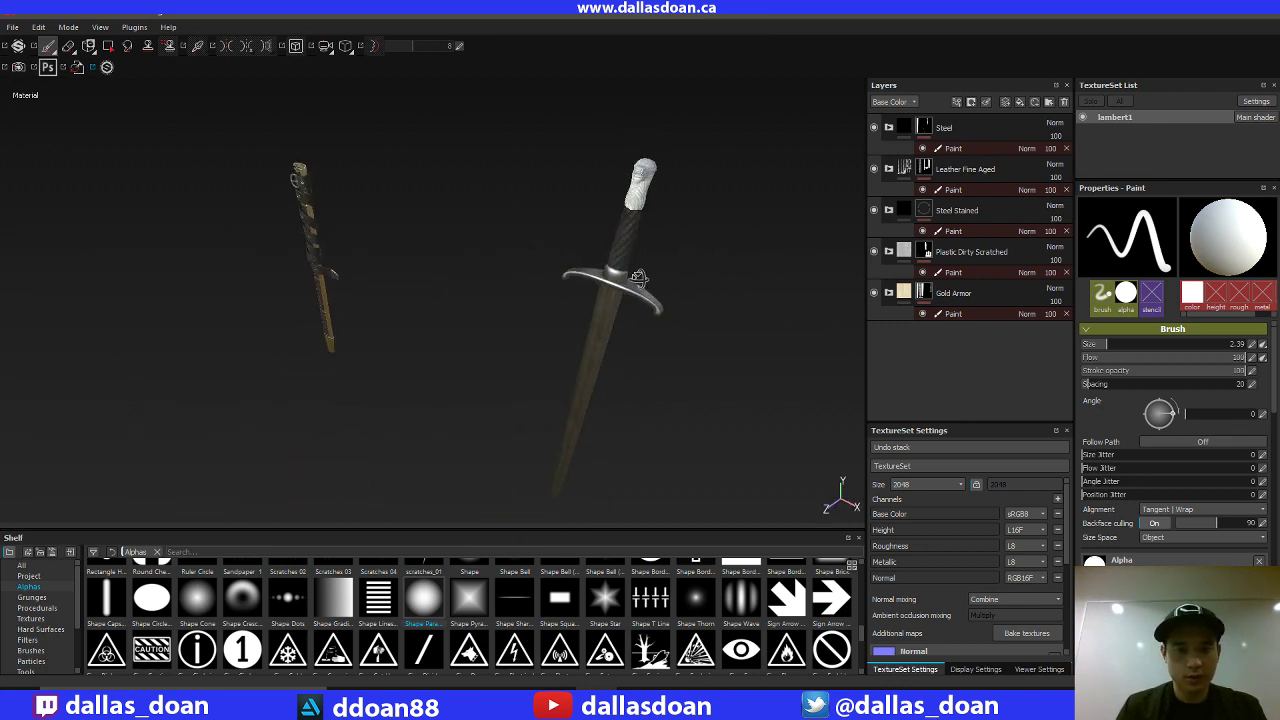
pyautogui.keyDown('alt'); pyautogui.moveTo(680, 240); pyautogui.dragTo(617, 294, button='middle'); pyautogui.keyUp('alt')
pyautogui.keyDown('alt'); pyautogui.moveTo(617, 294); pyautogui.dragTo(760, 270, button='right'); pyautogui.keyUp('alt')
pyautogui.keyDown('alt'); pyautogui.moveTo(760, 270); pyautogui.dragTo(700, 274, button='middle'); pyautogui.keyUp('alt')
pyautogui.keyDown('alt'); pyautogui.moveTo(700, 274); pyautogui.dragTo(1043, 306, button='right'); pyautogui.keyUp('alt')
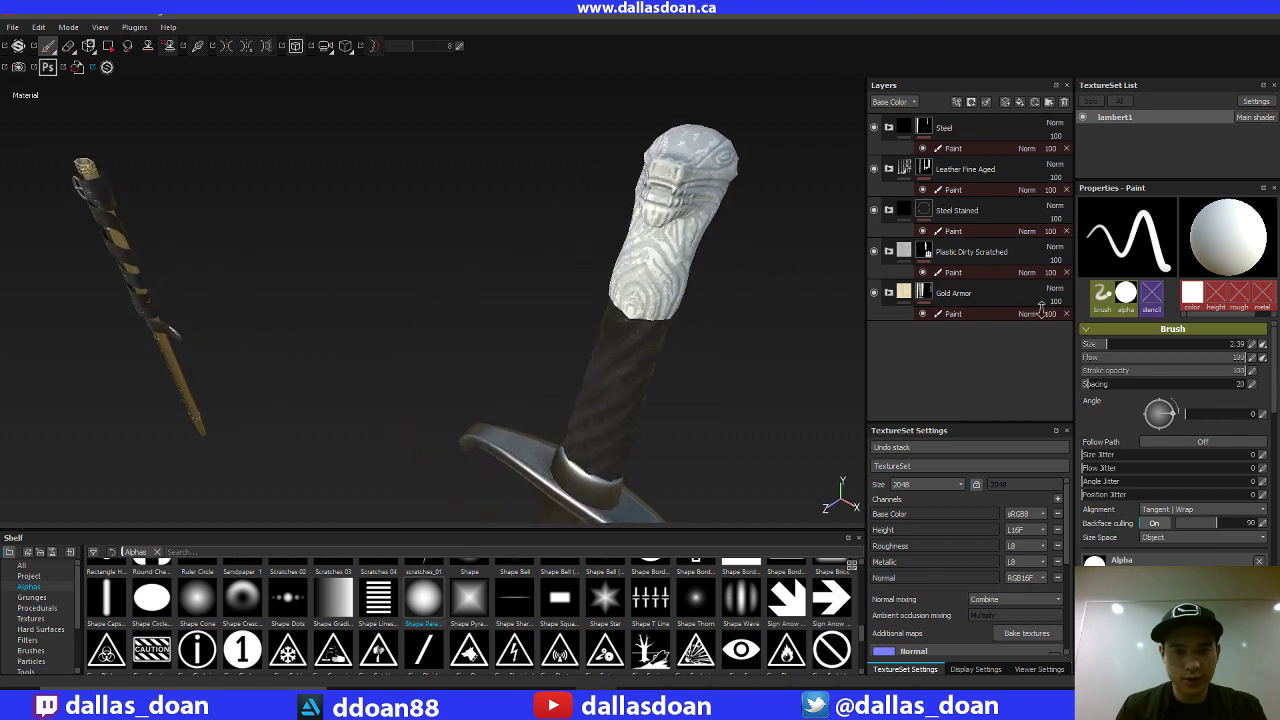
pyautogui.keyDown('alt'); pyautogui.moveTo(768, 269); pyautogui.dragTo(702, 371); pyautogui.keyUp('alt')
# Step: Switch to Photos, browse the reference pictures of the scabbard, the Longclaw sword and its wolf-head pommel, and return to the model
pyautogui.hotkey('alt', 'Tab')
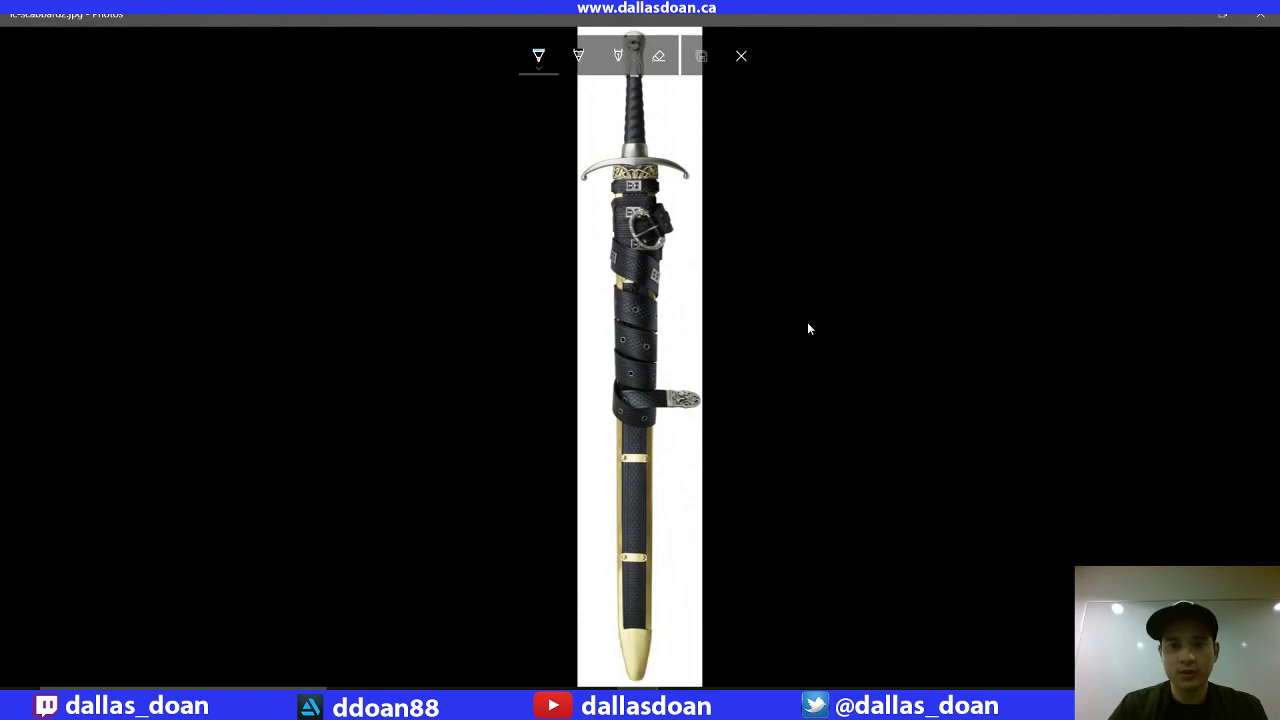
pyautogui.click(741, 56)
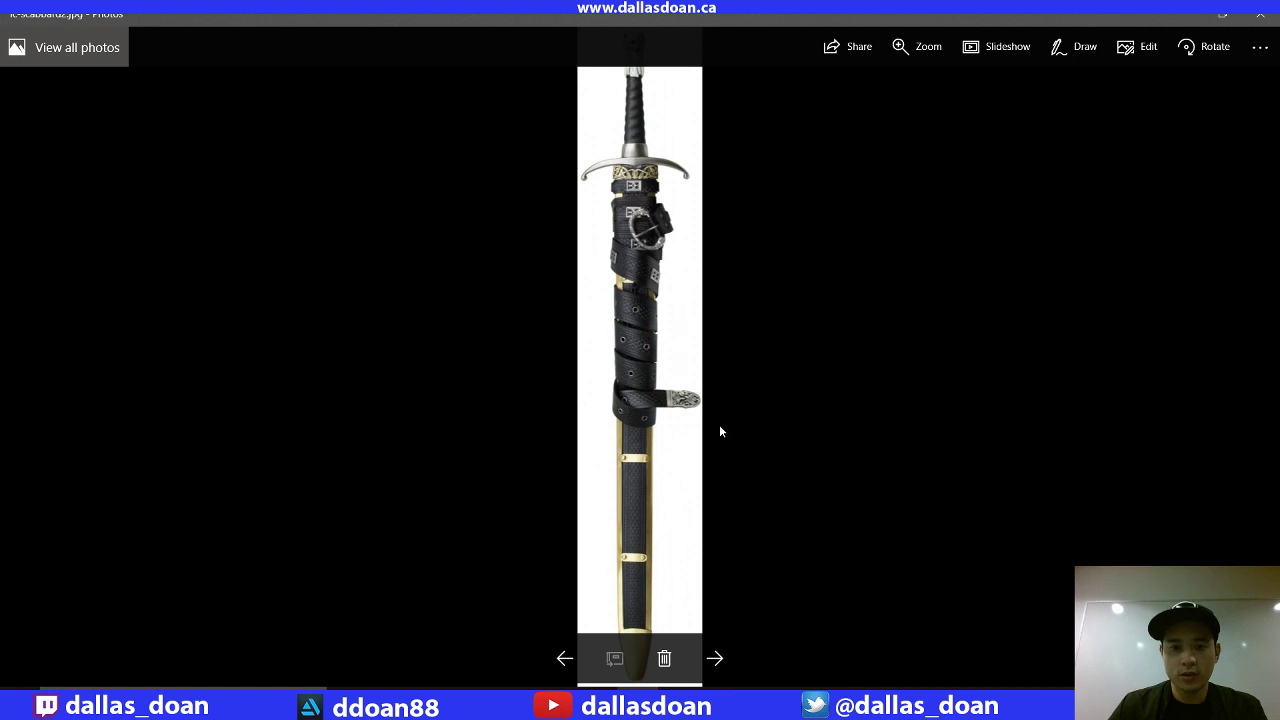
pyautogui.click(714, 658)
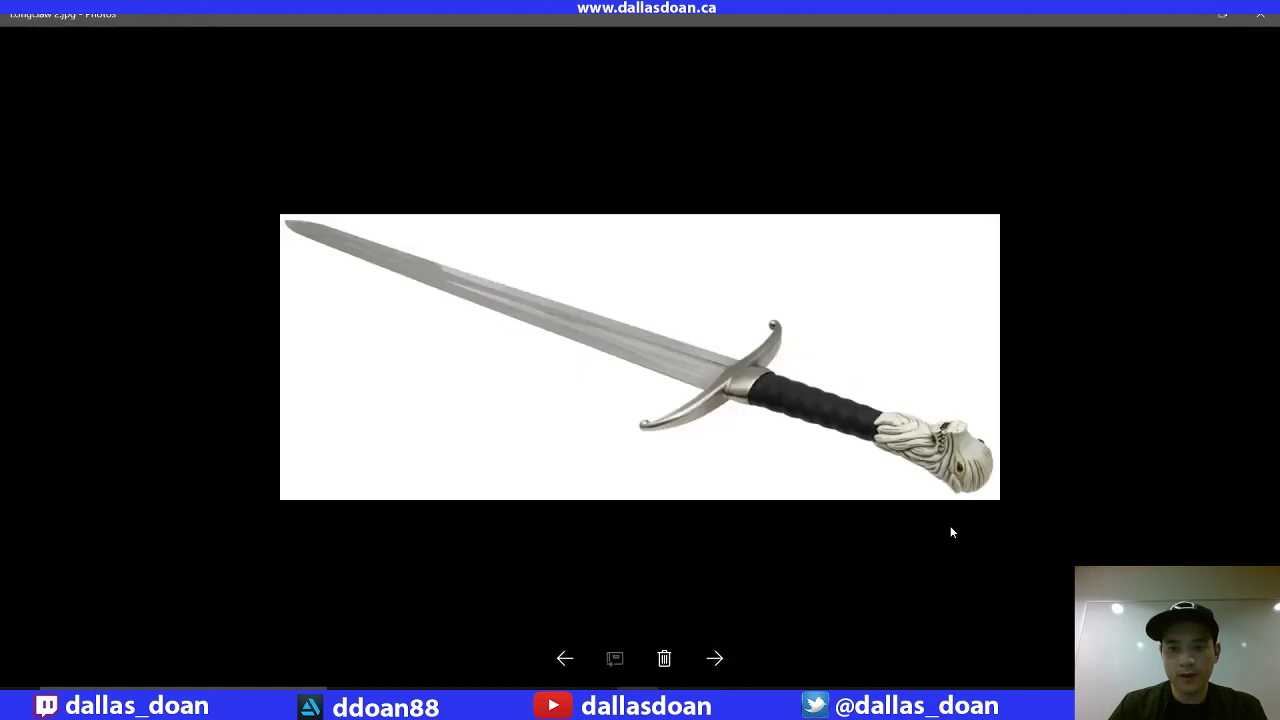
pyautogui.scroll(1, 944, 457)
pyautogui.scroll(-1, 806, 450)
pyautogui.keyDown('ctrl'); pyautogui.scroll(2, 928, 446); pyautogui.keyUp('ctrl')
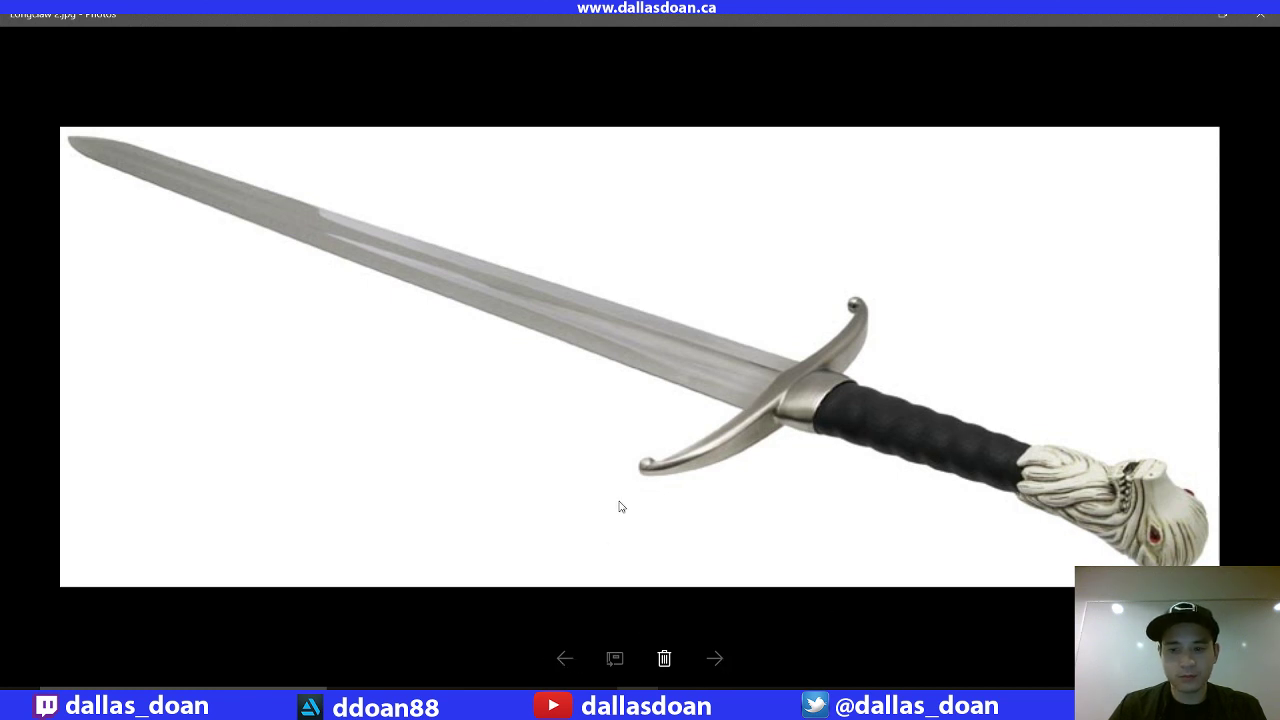
pyautogui.keyDown('ctrl'); pyautogui.scroll(-2, 619, 507); pyautogui.keyUp('ctrl')
pyautogui.click(564, 658)
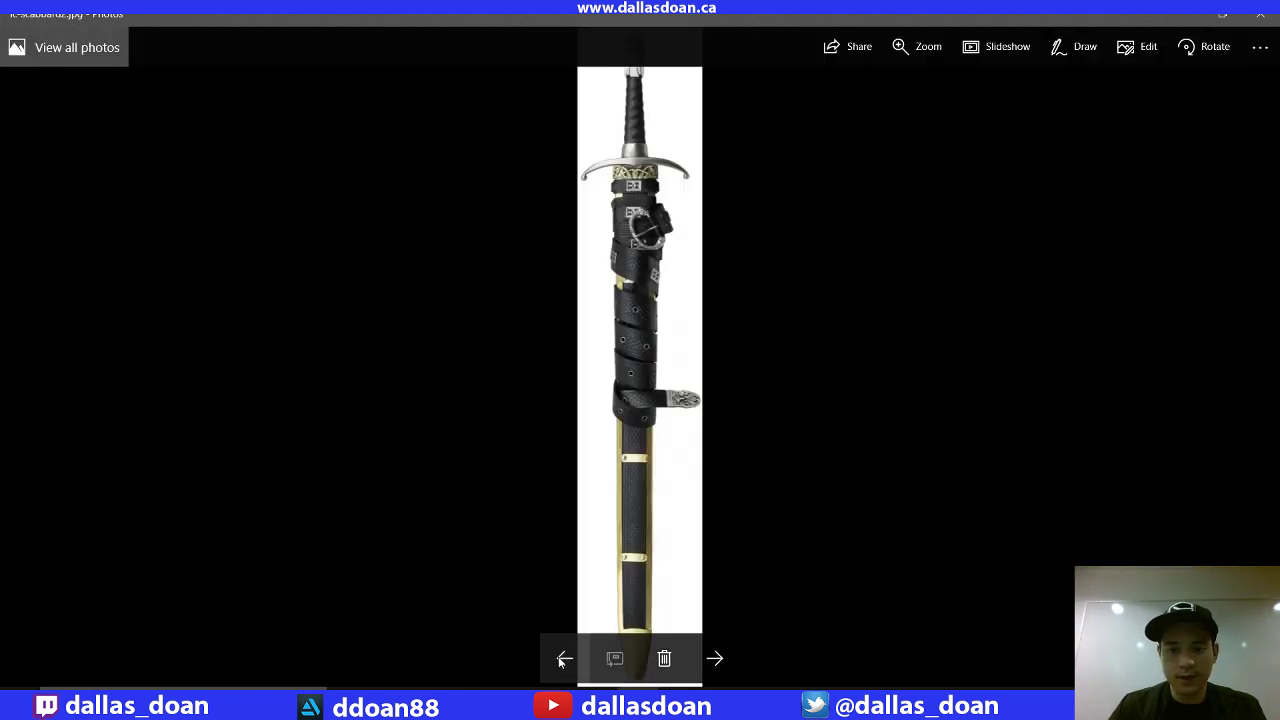
pyautogui.click(564, 658)
pyautogui.click(564, 658)
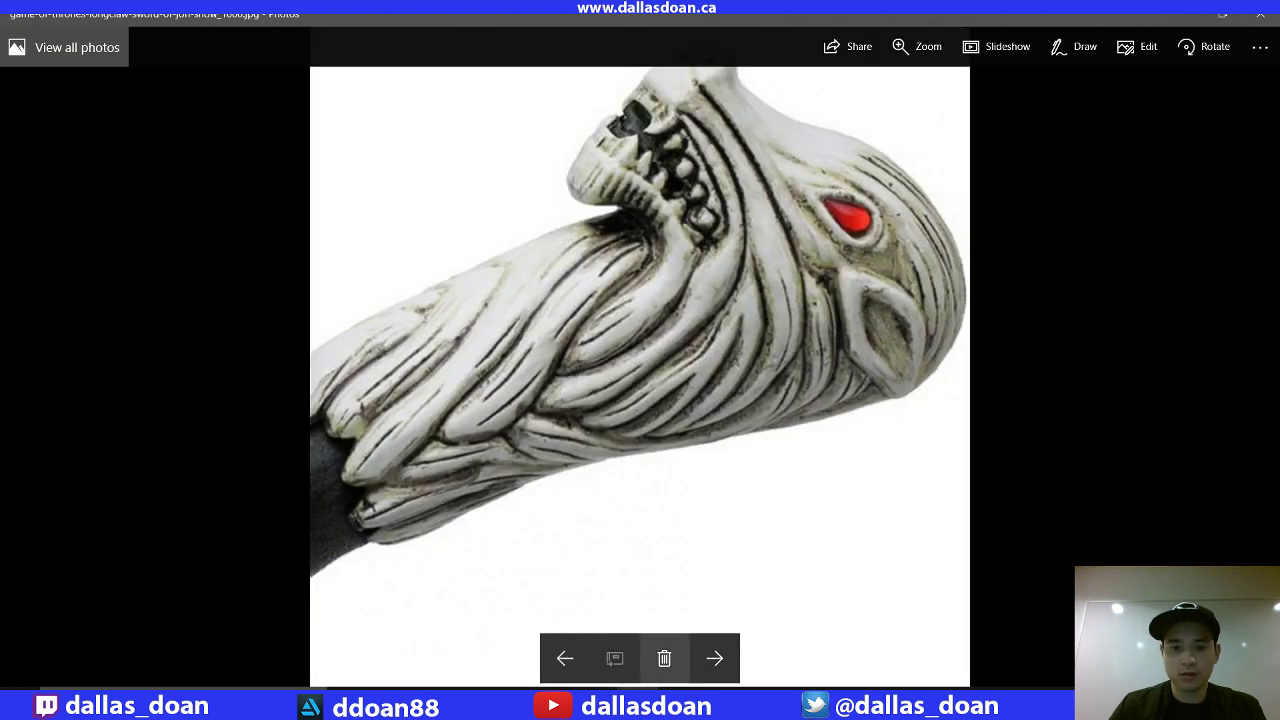
pyautogui.click(597, 703)
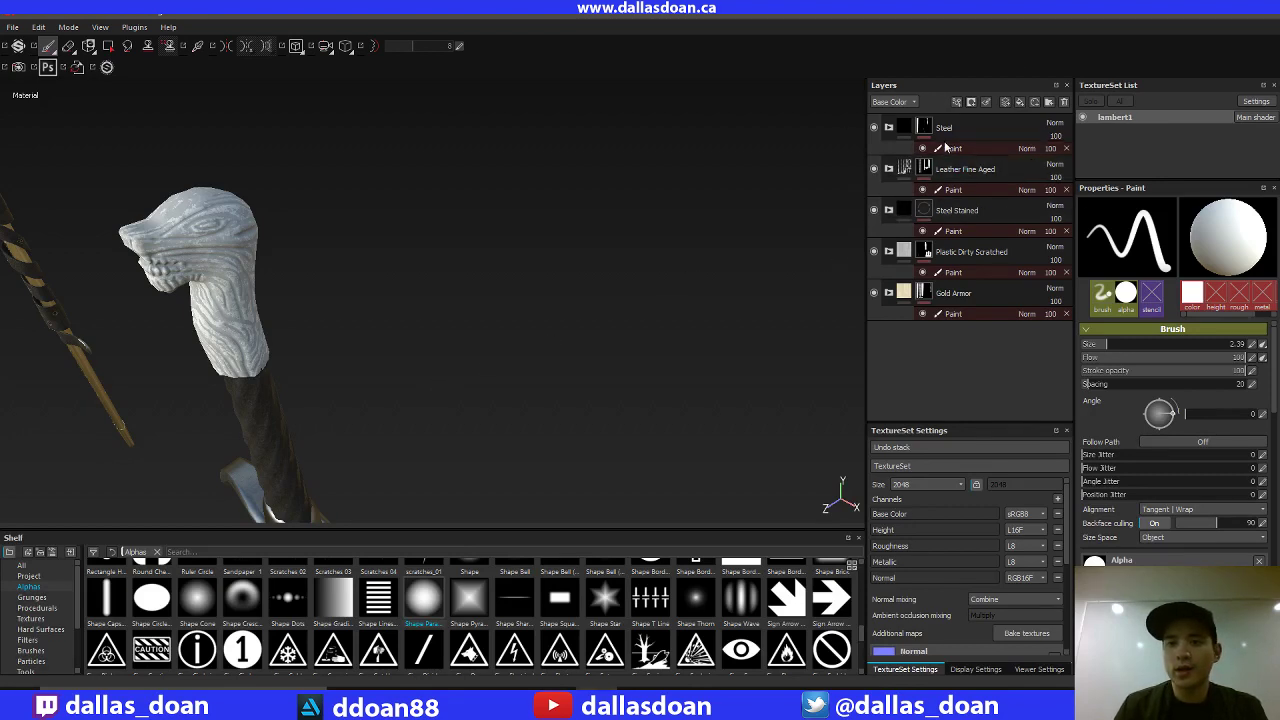
# Step: Add a folder at the top of the layer stack, name it RedGem, and collapse the Leather Fine Aged folder
pyautogui.moveTo(1000, 172); pyautogui.dragTo(938, 168)
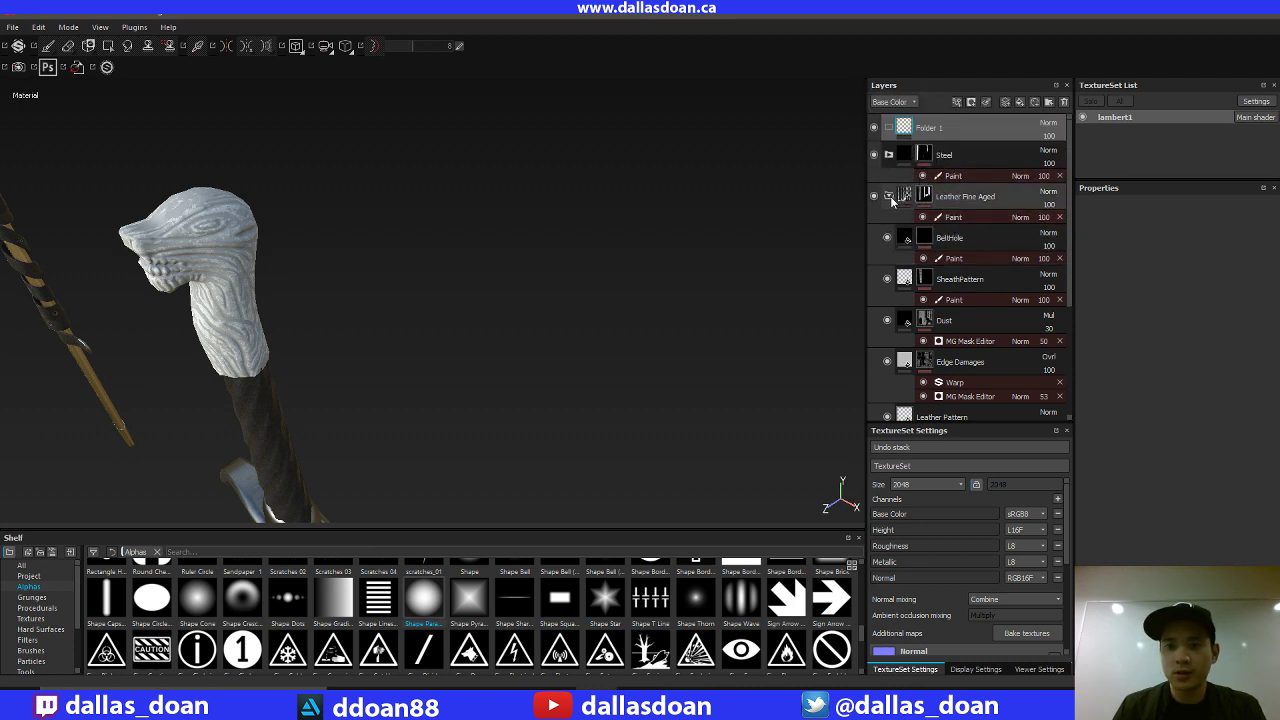
pyautogui.click(889, 197)
pyautogui.doubleClick(930, 128)
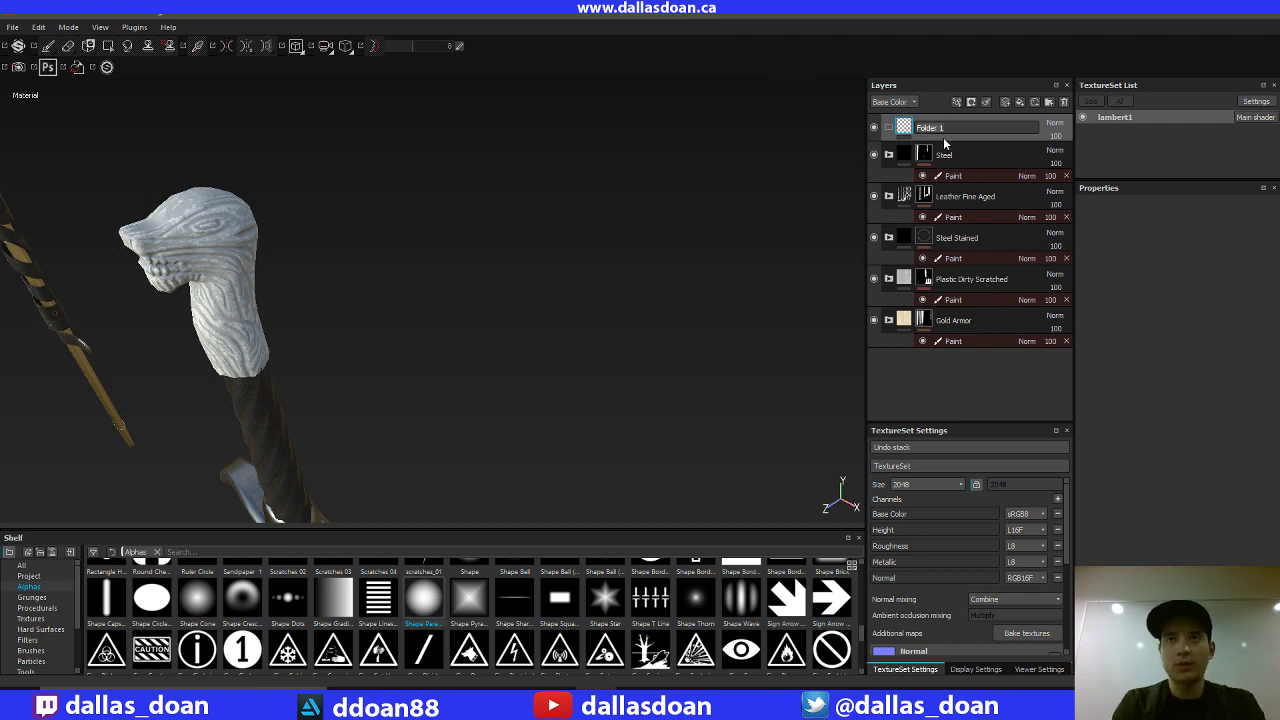
pyautogui.write('Gem')
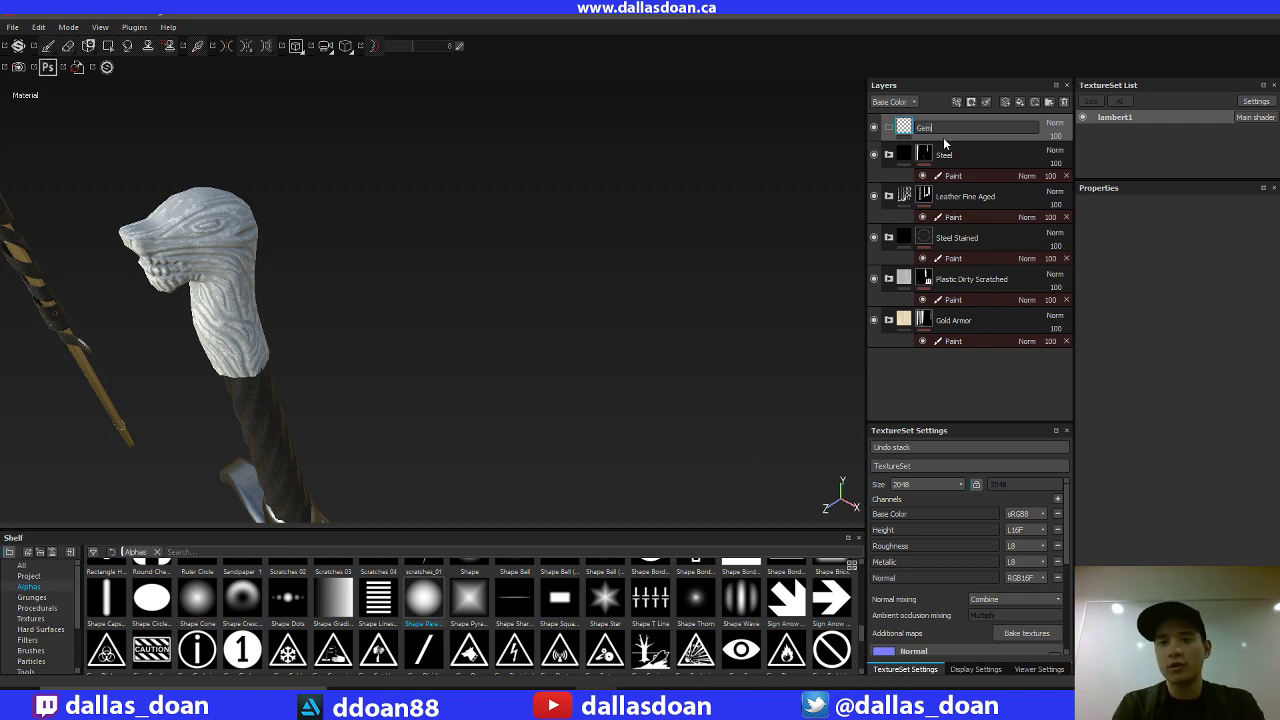
pyautogui.write('dGem')
pyautogui.press('Return')
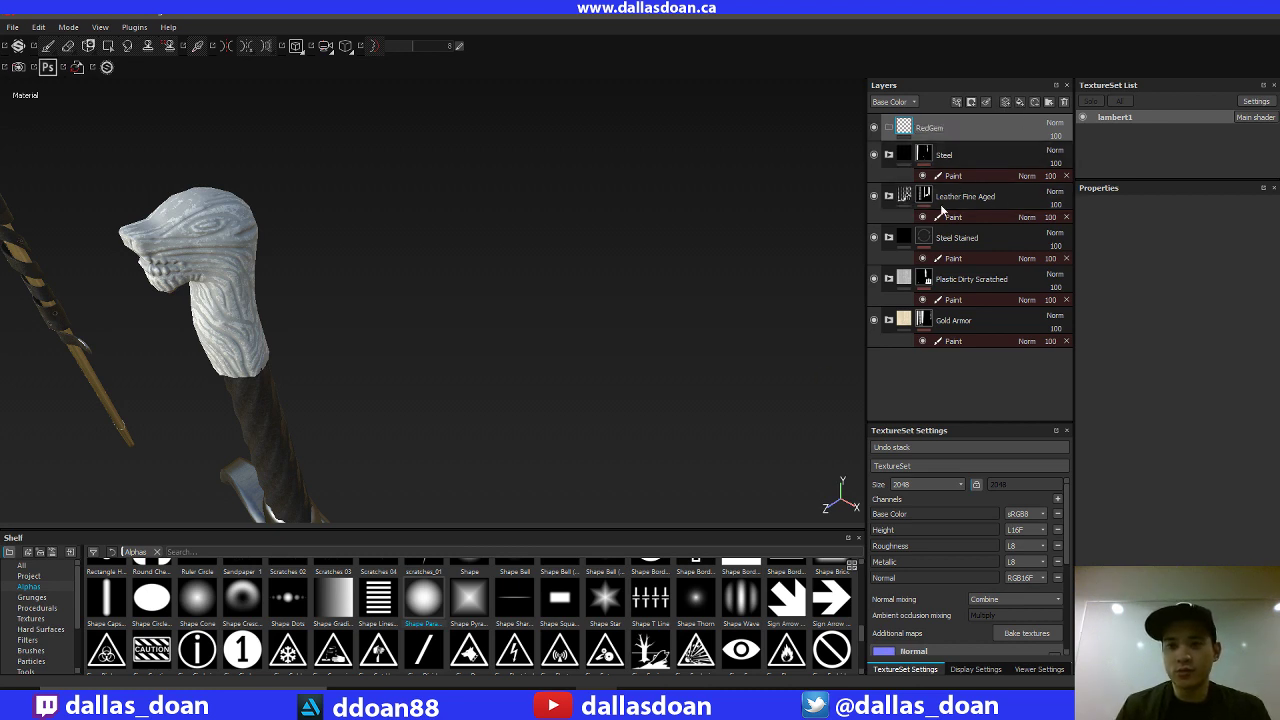
# Step: Add a fill layer inside the RedGem folder and set its base color to bright red
pyautogui.moveTo(948, 128); pyautogui.dragTo(945, 178)
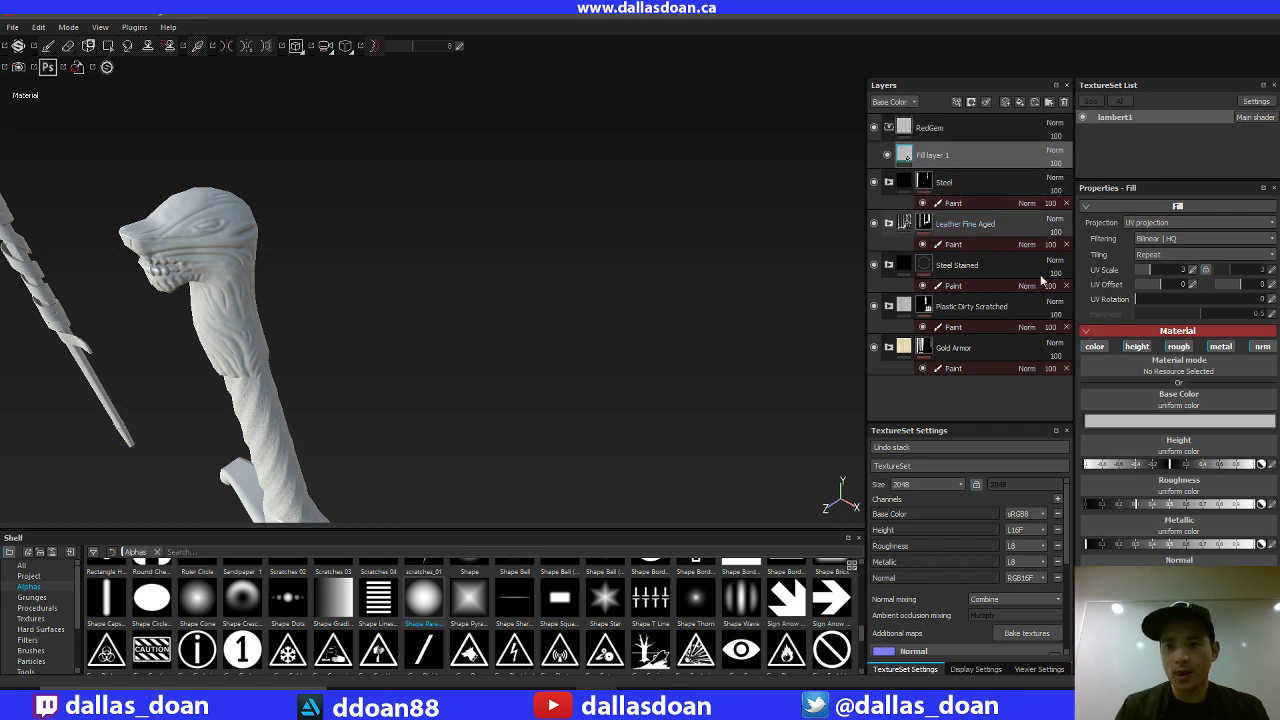
pyautogui.click(1159, 420)
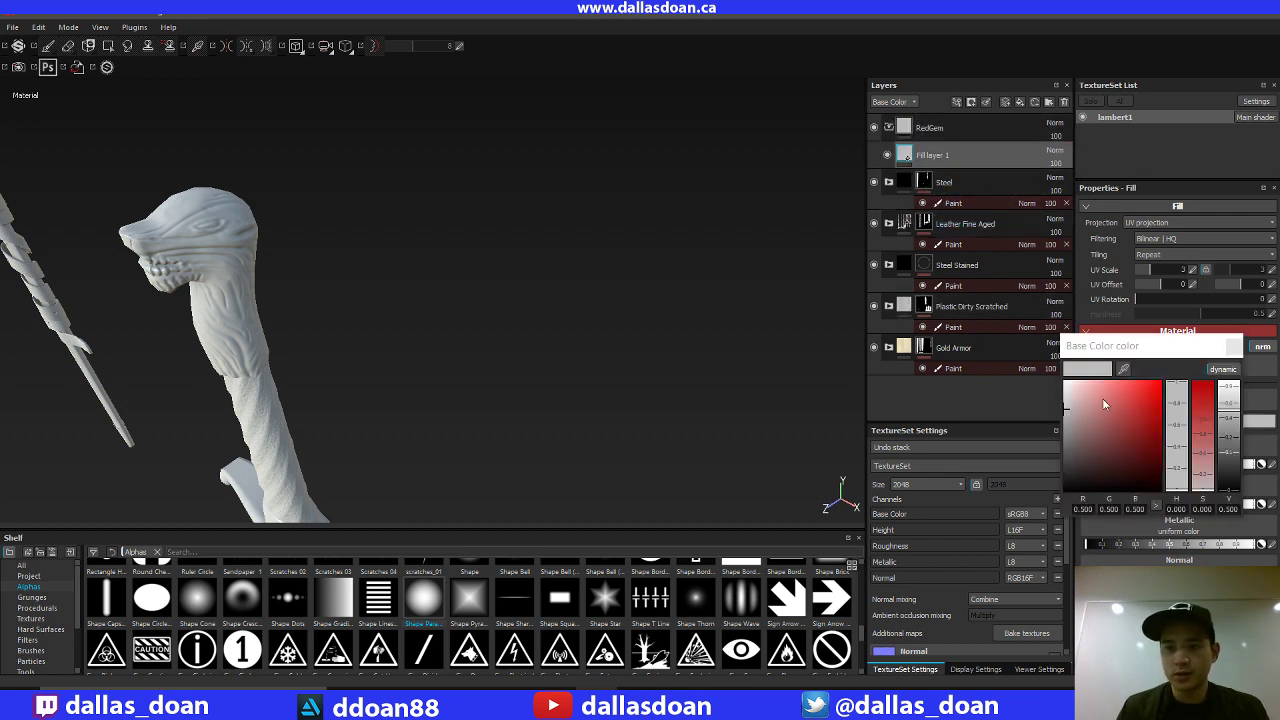
pyautogui.moveTo(1117, 420)
pyautogui.mouseDown()
pyautogui.moveTo(1129, 386)
pyautogui.moveTo(1154, 384)
pyautogui.moveTo(1151, 364)
pyautogui.mouseUp()
pyautogui.click(1233, 346)
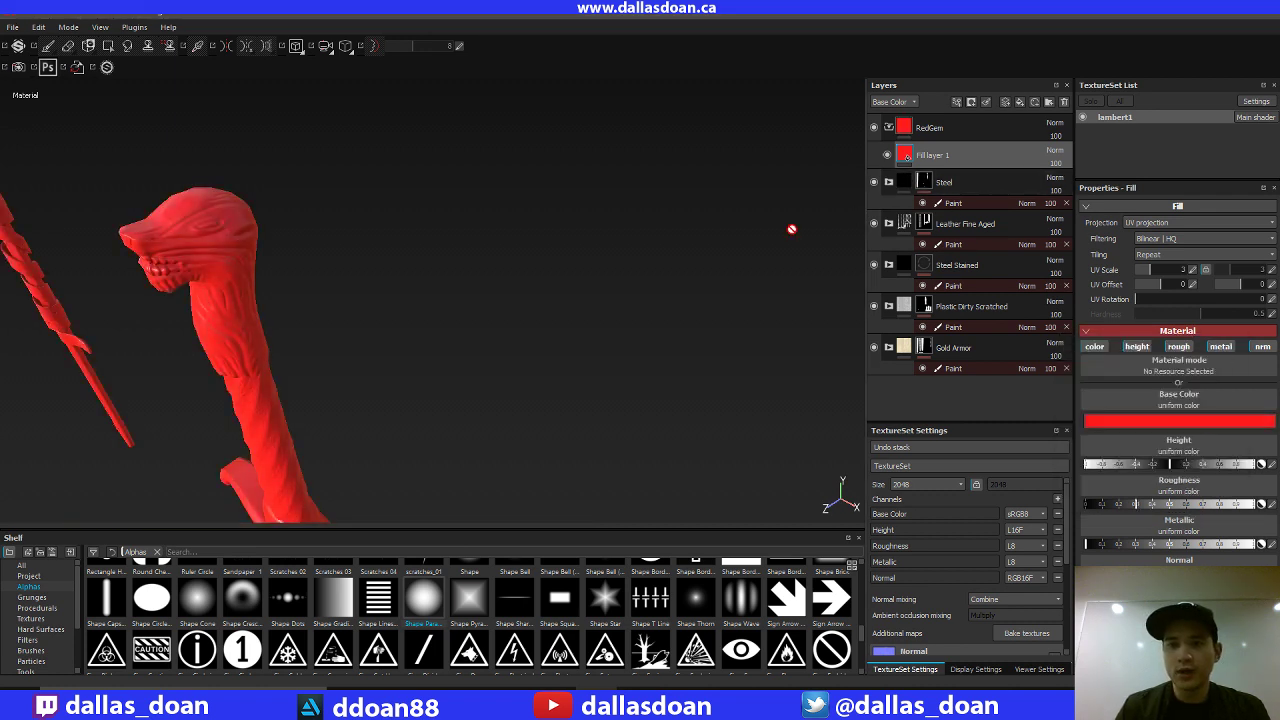
# Step: Add a black mask to the RedGem folder and give that mask a paint effect
pyautogui.click(937, 131)
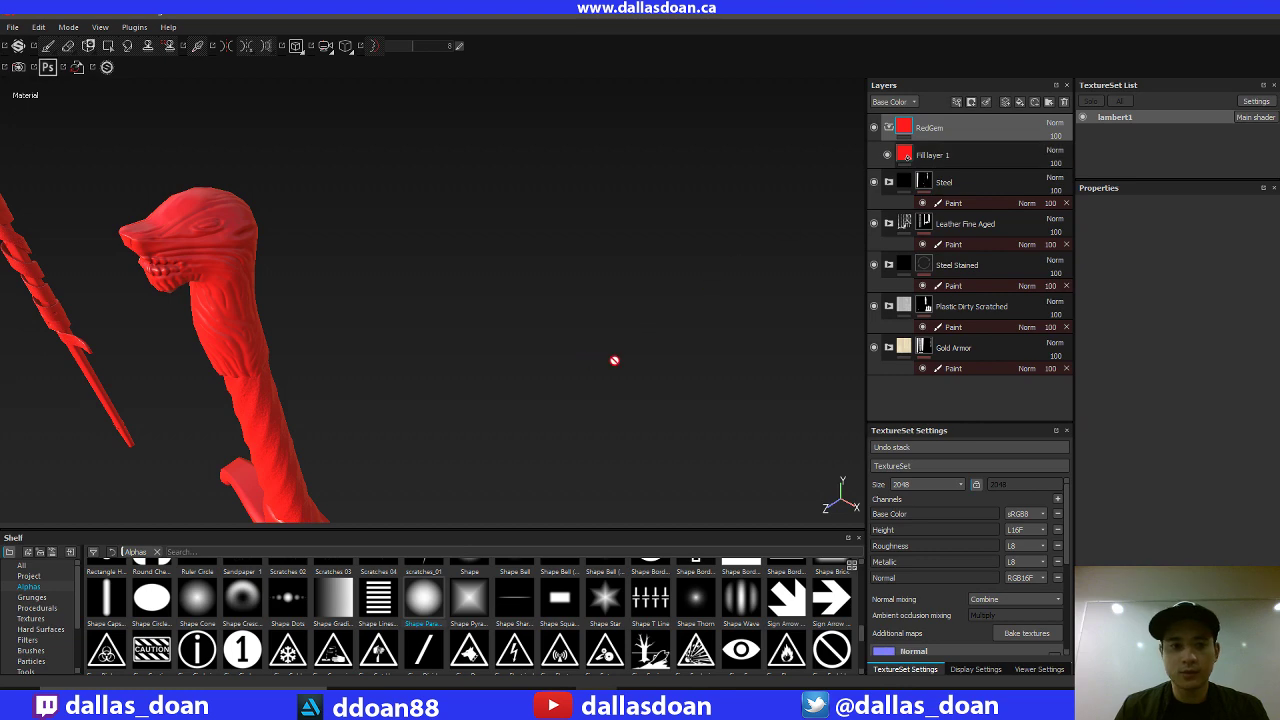
pyautogui.keyDown('alt'); pyautogui.moveTo(614, 360); pyautogui.dragTo(866, 135); pyautogui.keyUp('alt')
pyautogui.rightClick(934, 121)
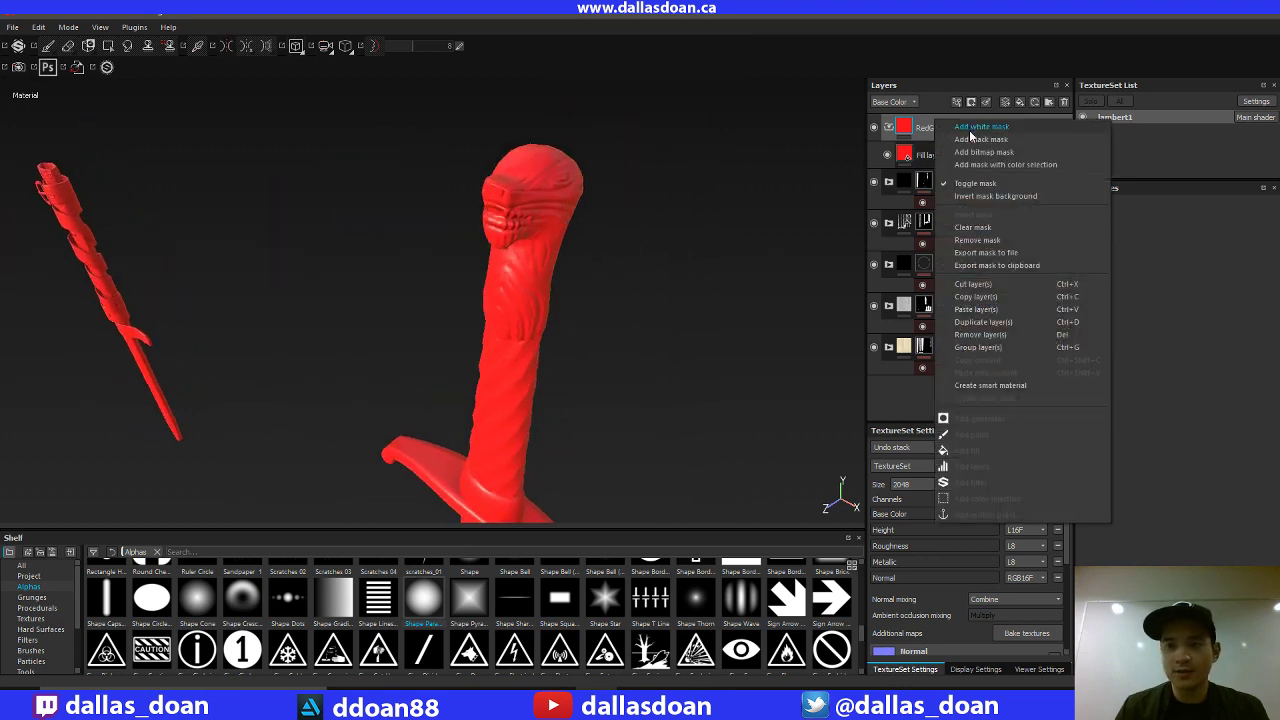
pyautogui.click(975, 148)
pyautogui.keyDown('alt'); pyautogui.moveTo(767, 334); pyautogui.dragTo(780, 280); pyautogui.keyUp('alt')
pyautogui.click(924, 128)
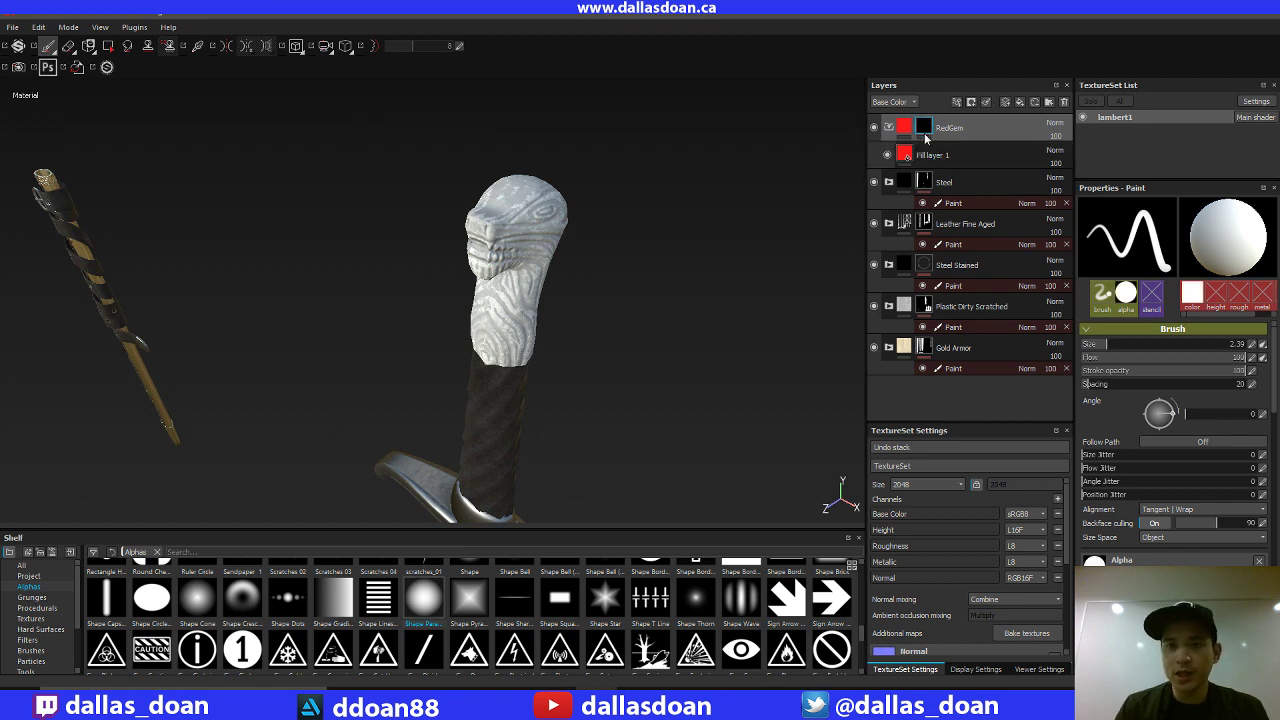
pyautogui.rightClick(924, 128)
pyautogui.click(932, 440)
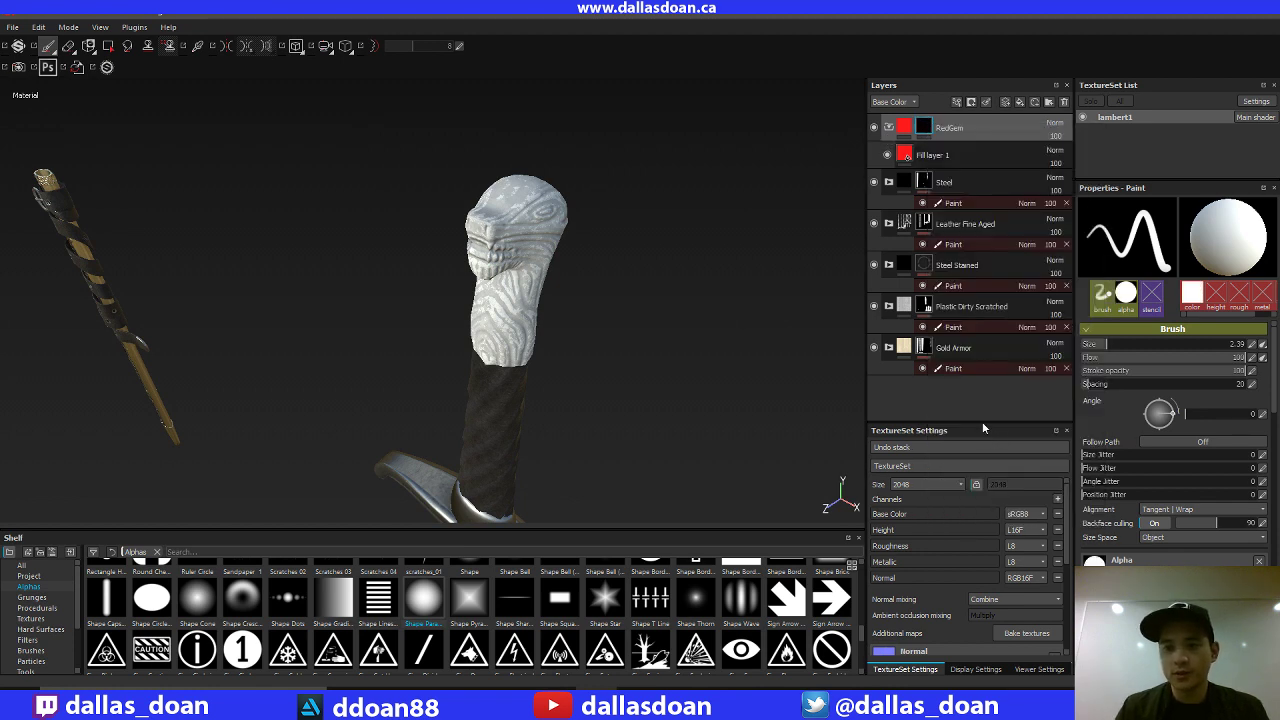
# Step: Paint a red gem into the socket of the wolf head's first eye with brush size 0.29
pyautogui.keyDown('alt'); pyautogui.moveTo(671, 263); pyautogui.dragTo(655, 243); pyautogui.keyUp('alt')
pyautogui.keyDown('alt'); pyautogui.moveTo(656, 243); pyautogui.dragTo(639, 253, button='middle'); pyautogui.keyUp('alt')
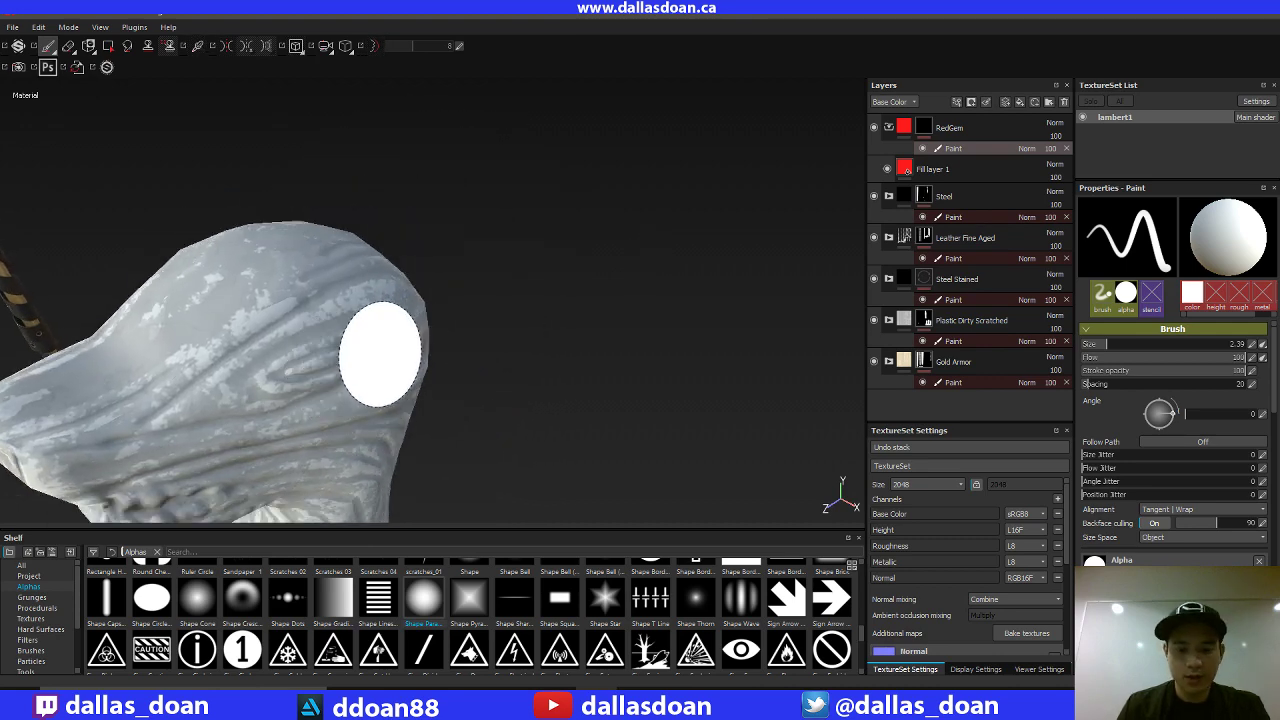
pyautogui.keyDown('ctrl'); pyautogui.moveTo(380, 357); pyautogui.dragTo(314, 371, button='right'); pyautogui.keyUp('ctrl')
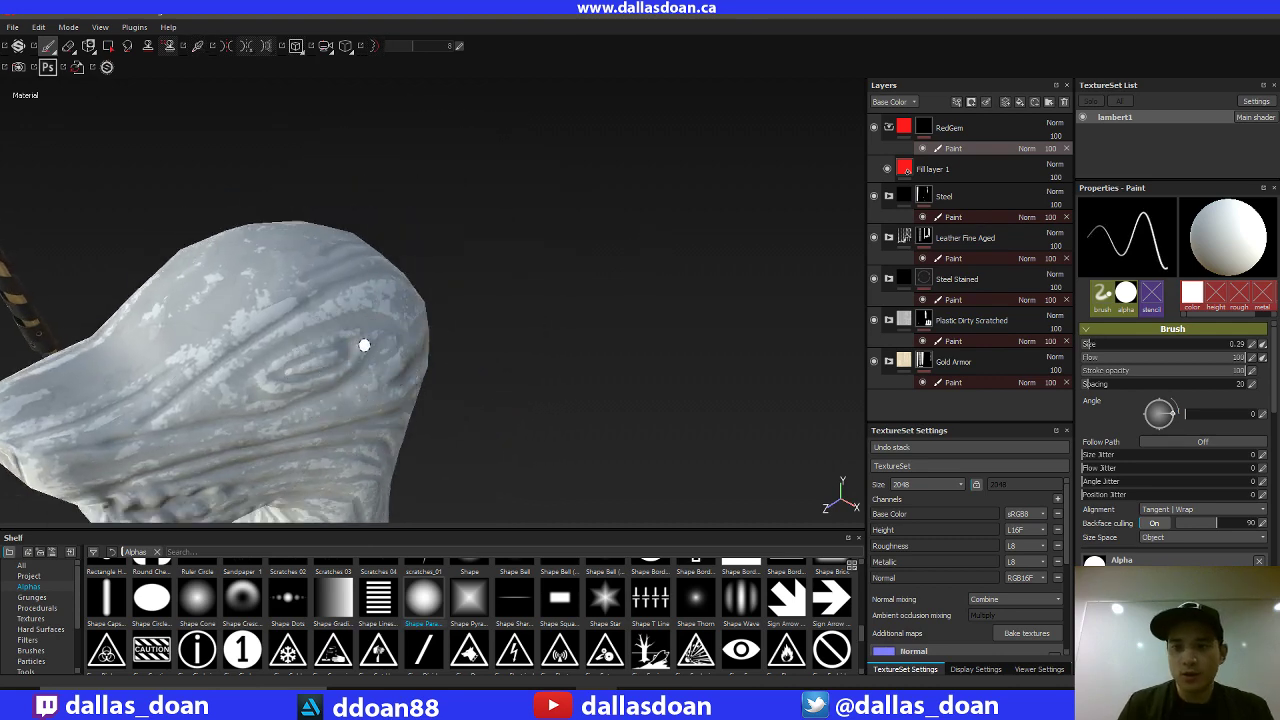
pyautogui.click(295, 371)
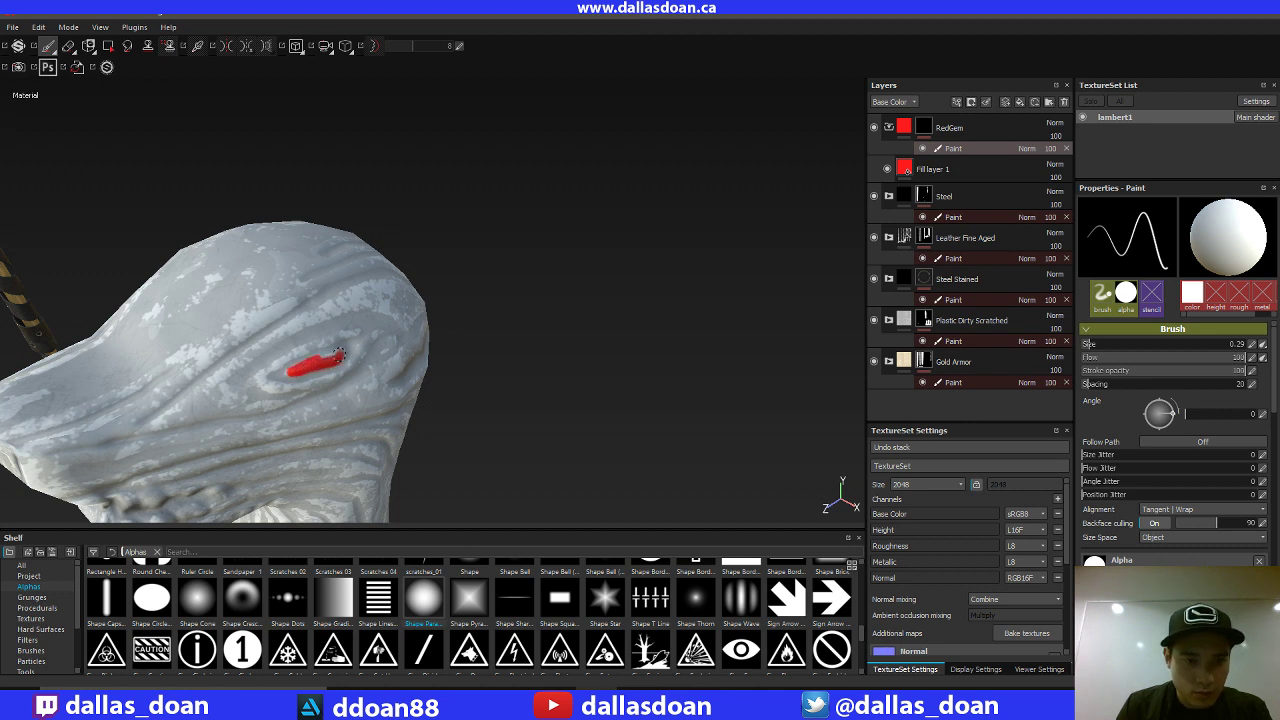
pyautogui.moveTo(325, 357)
pyautogui.keyDown('alt'); pyautogui.mouseDown()
pyautogui.moveTo(586, 280)
pyautogui.moveTo(622, 298)
pyautogui.moveTo(391, 346)
pyautogui.mouseUp(); pyautogui.keyUp('alt')
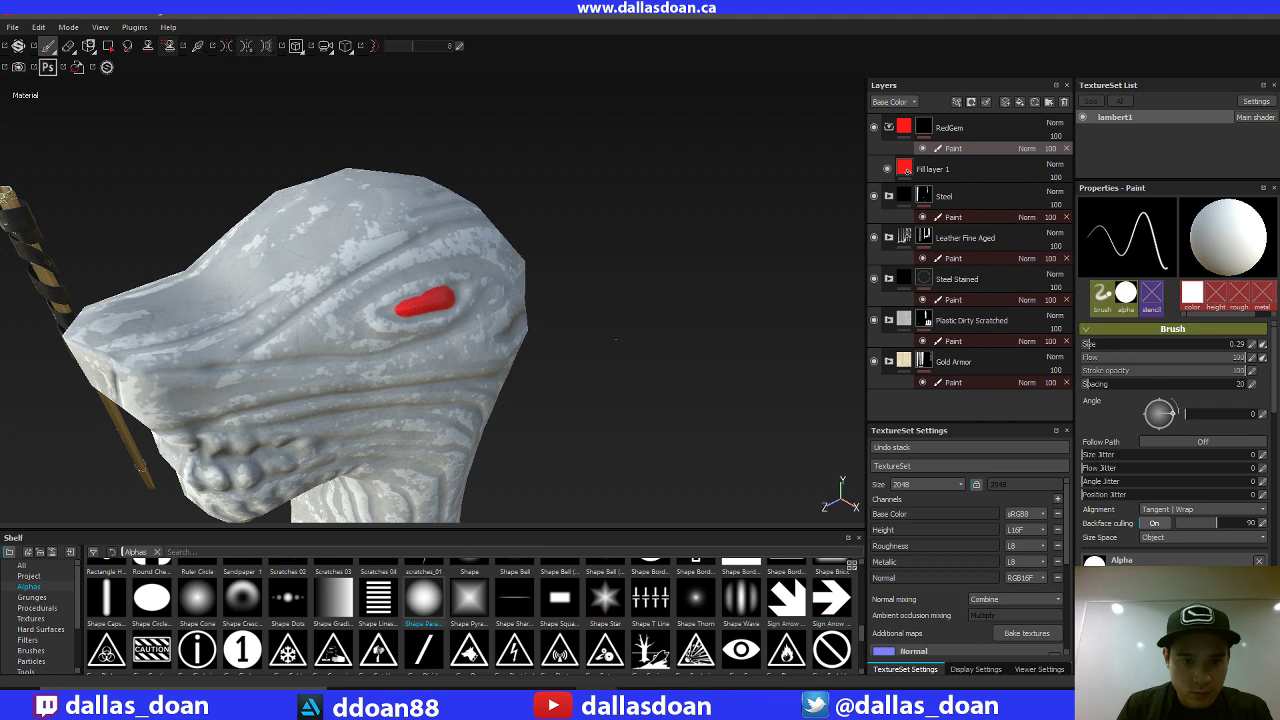
# Step: Fill out the red eye to the edges of its socket, refining its front corner with brush size 0.1
pyautogui.keyDown('alt'); pyautogui.moveTo(657, 286); pyautogui.dragTo(595, 287); pyautogui.keyUp('alt')
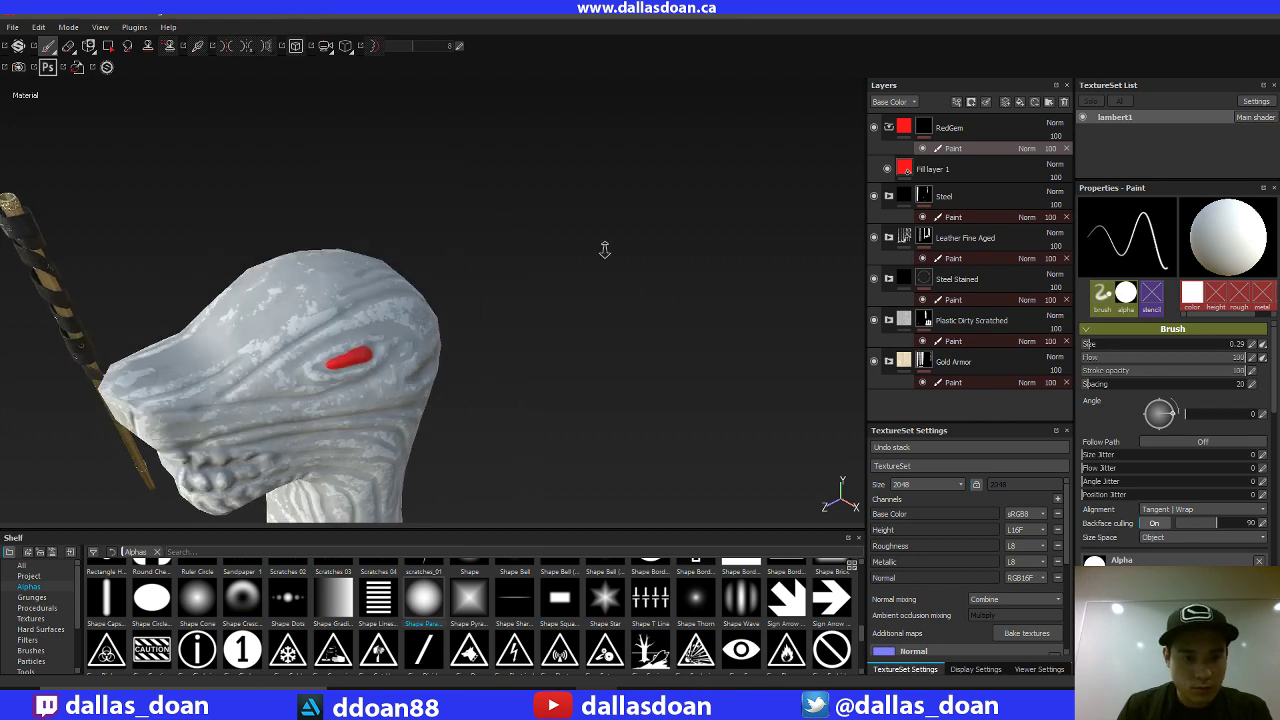
pyautogui.keyDown('alt'); pyautogui.moveTo(603, 249); pyautogui.dragTo(619, 273, button='right'); pyautogui.keyUp('alt')
pyautogui.moveTo(637, 275)
pyautogui.keyDown('alt'); pyautogui.mouseDown()
pyautogui.moveTo(528, 351)
pyautogui.moveTo(363, 331)
pyautogui.mouseUp(); pyautogui.keyUp('alt')
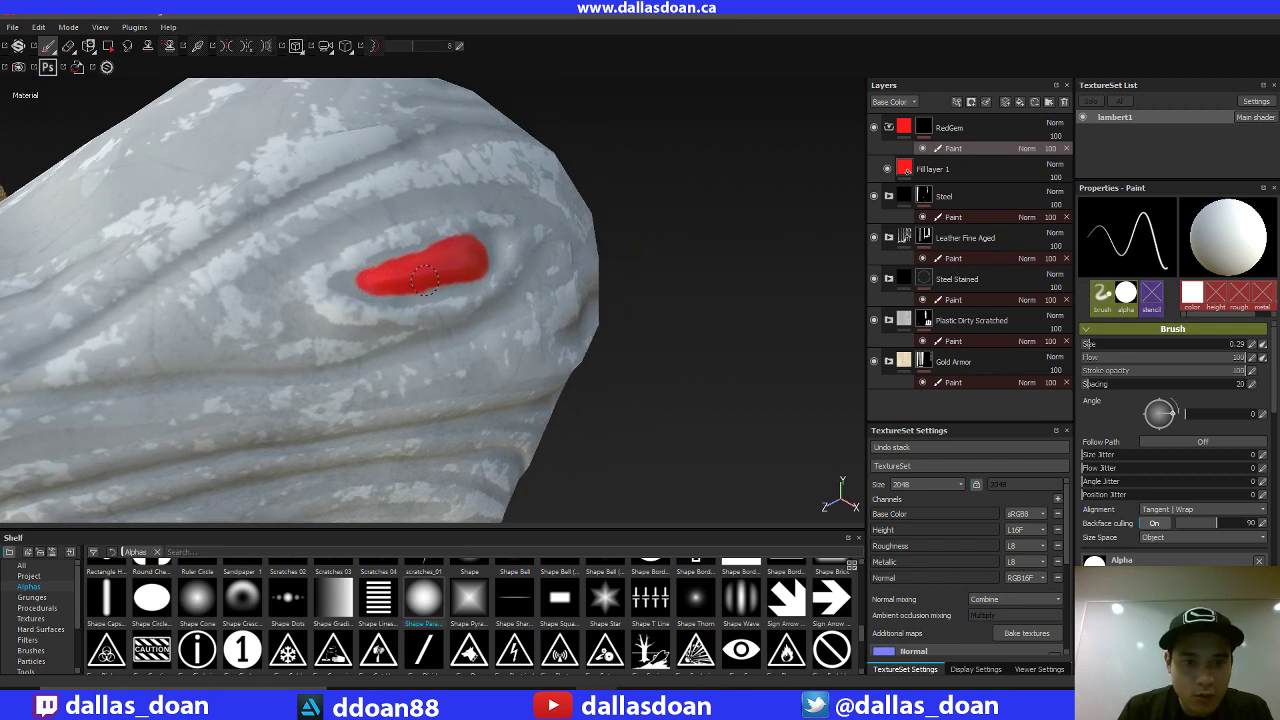
pyautogui.moveTo(474, 263); pyautogui.dragTo(478, 248)
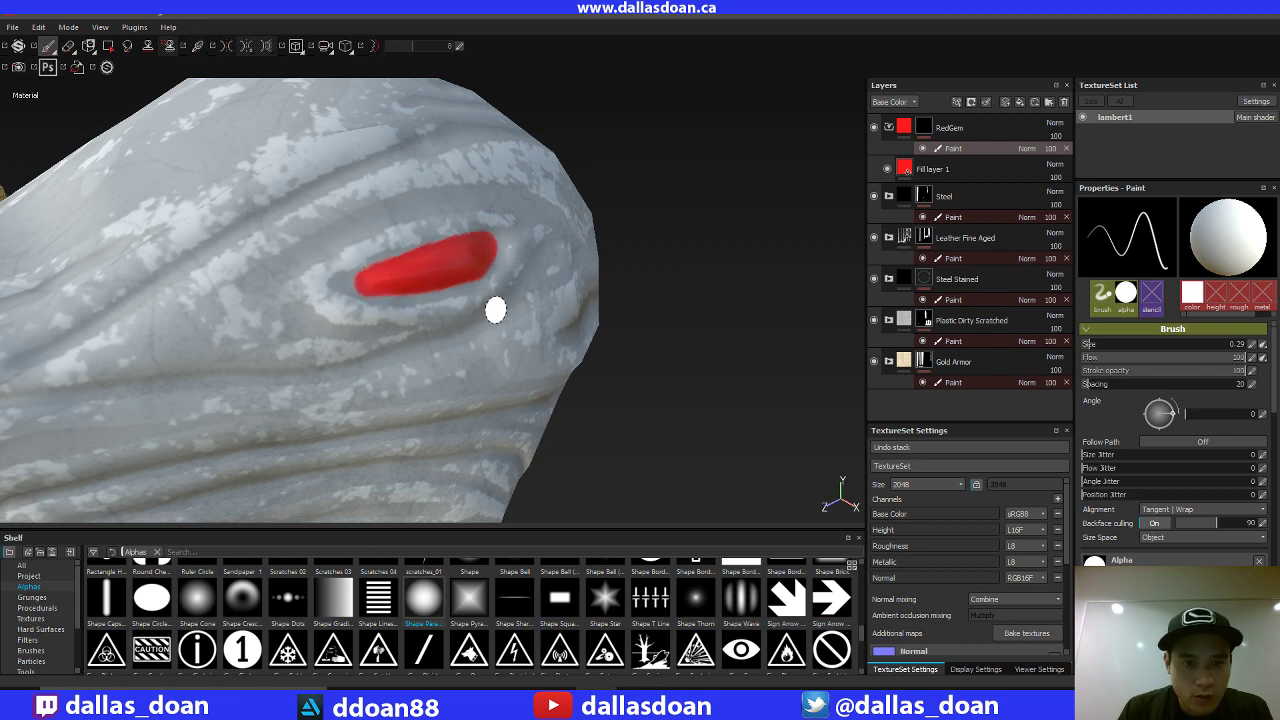
pyautogui.keyDown('ctrl'); pyautogui.moveTo(408, 274); pyautogui.dragTo(374, 257, button='right'); pyautogui.keyUp('ctrl')
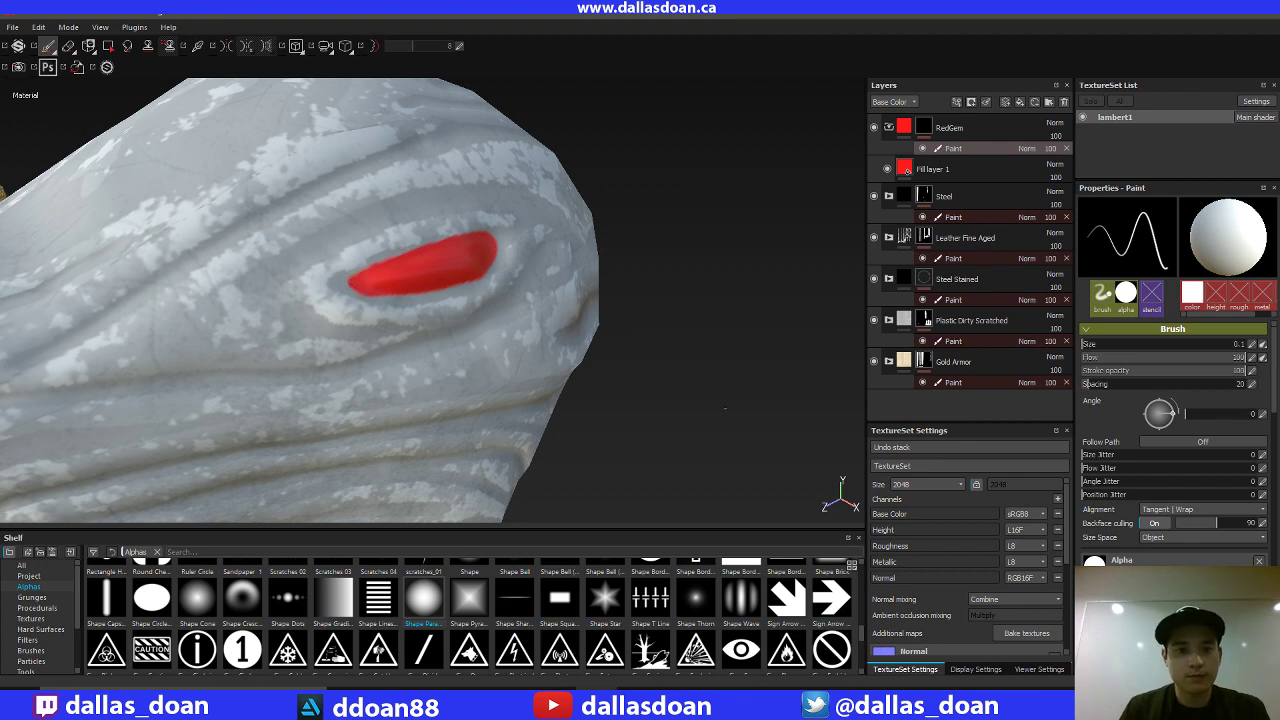
# Step: Paint the wolf head's opposite eye red with brush size 0.27, and finish its front corner at size 0.1
pyautogui.keyDown('alt'); pyautogui.moveTo(502, 388); pyautogui.dragTo(289, 405, button='right'); pyautogui.keyUp('alt')
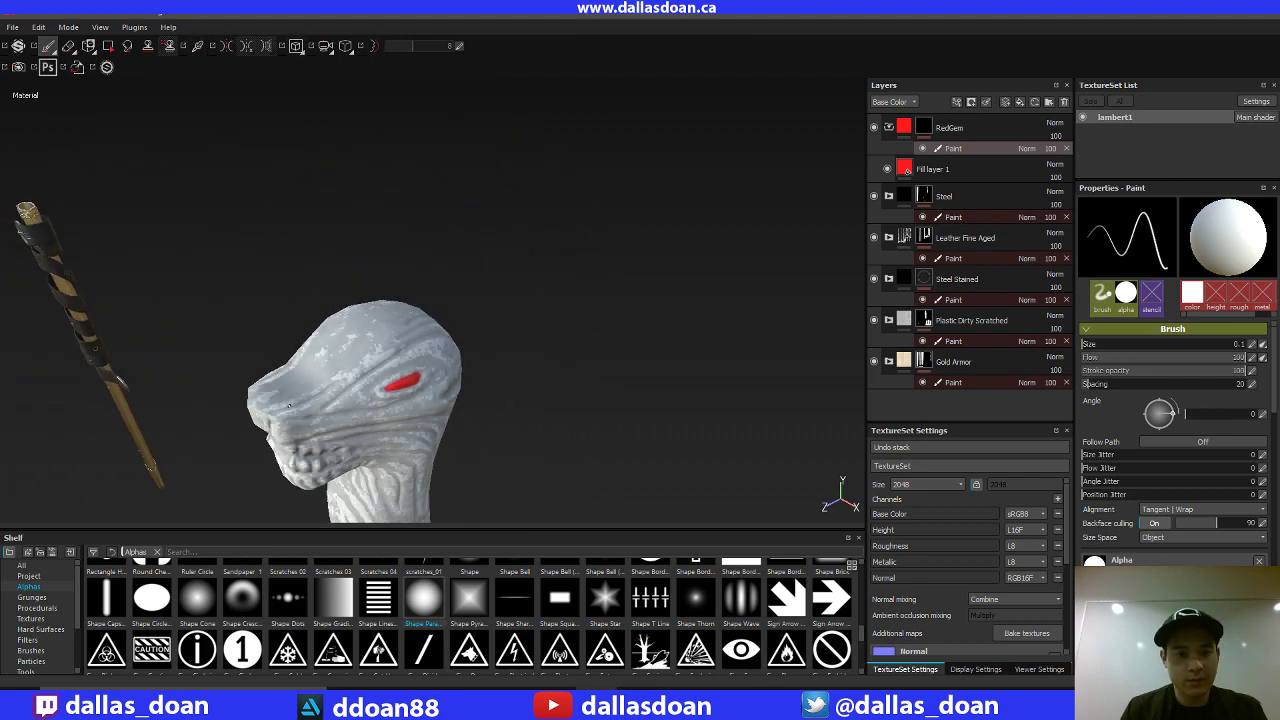
pyautogui.keyDown('alt'); pyautogui.moveTo(289, 405); pyautogui.dragTo(850, 260); pyautogui.keyUp('alt')
pyautogui.keyDown('alt'); pyautogui.moveTo(588, 340); pyautogui.dragTo(643, 351, button='right'); pyautogui.keyUp('alt')
pyautogui.keyDown('alt'); pyautogui.moveTo(643, 351); pyautogui.dragTo(565, 348); pyautogui.keyUp('alt')
pyautogui.keyDown('alt'); pyautogui.moveTo(560, 347); pyautogui.dragTo(597, 358, button='right'); pyautogui.keyUp('alt')
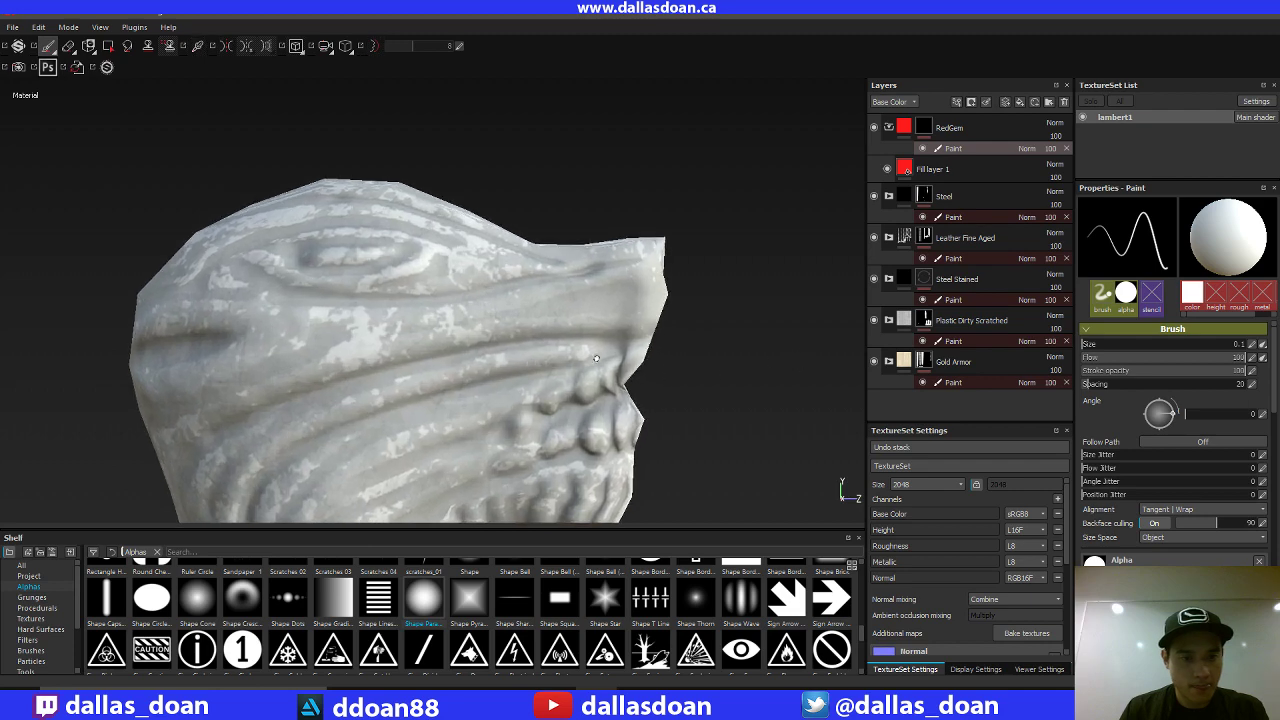
pyautogui.keyDown('alt'); pyautogui.moveTo(596, 358); pyautogui.dragTo(398, 253); pyautogui.keyUp('alt')
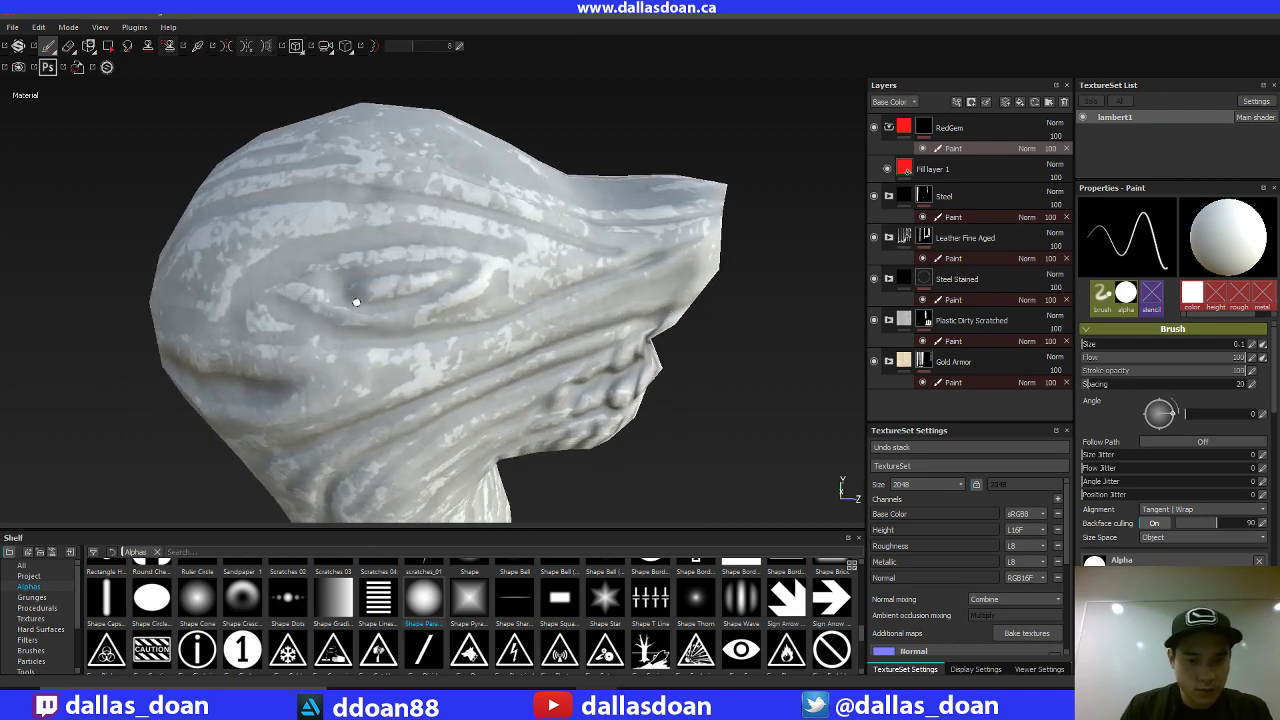
pyautogui.keyDown('ctrl'); pyautogui.moveTo(378, 289); pyautogui.dragTo(376, 291, button='right'); pyautogui.keyUp('ctrl')
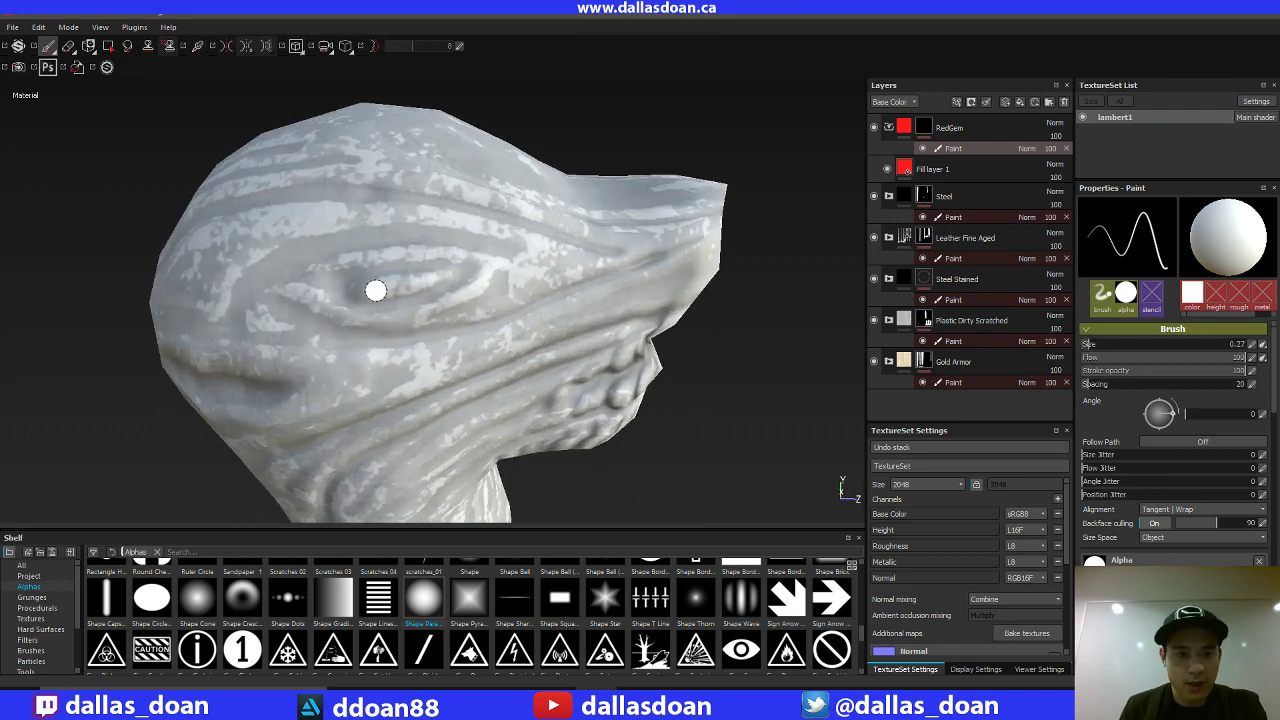
pyautogui.click(361, 289)
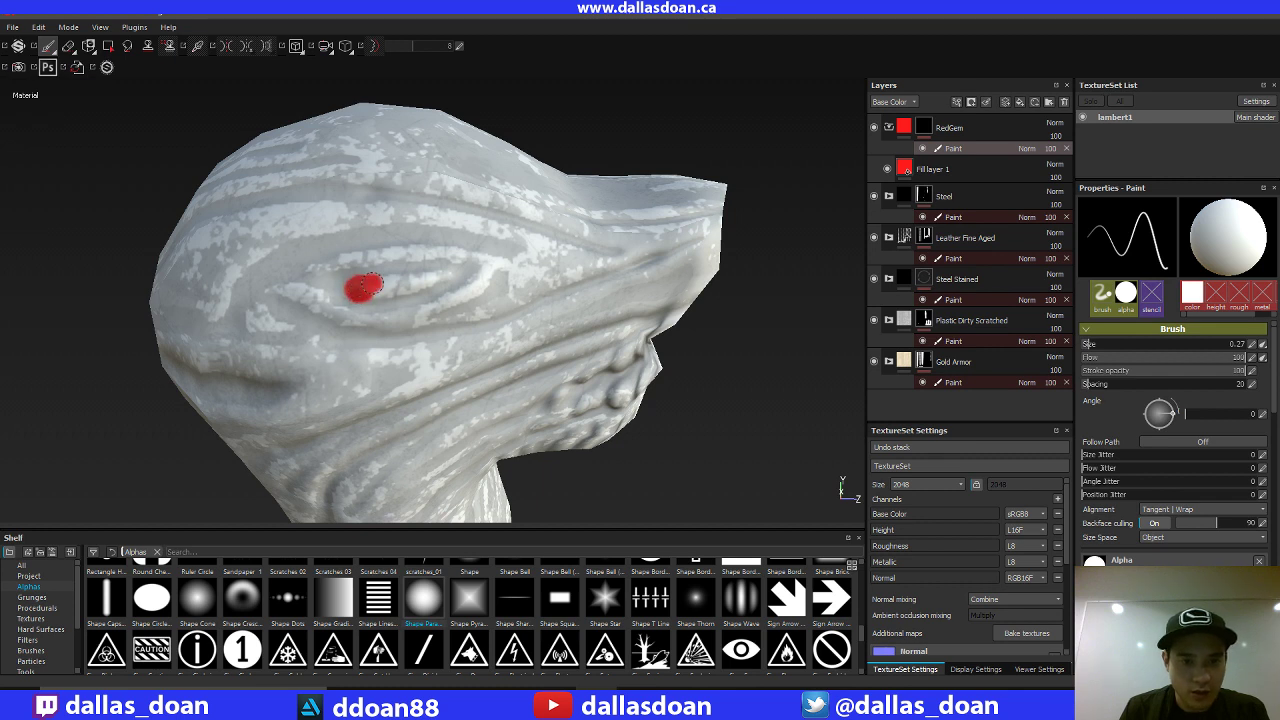
pyautogui.moveTo(367, 285)
pyautogui.mouseDown()
pyautogui.moveTo(452, 276)
pyautogui.moveTo(366, 293)
pyautogui.mouseUp()
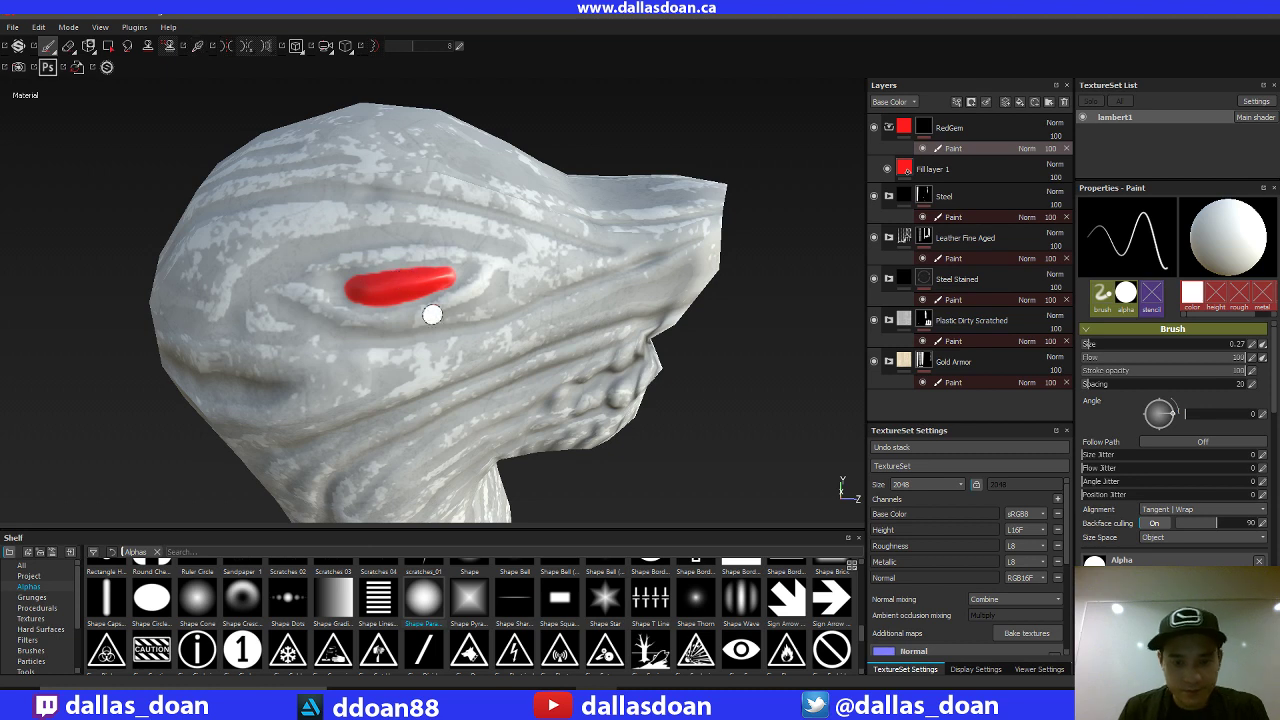
pyautogui.press('[')
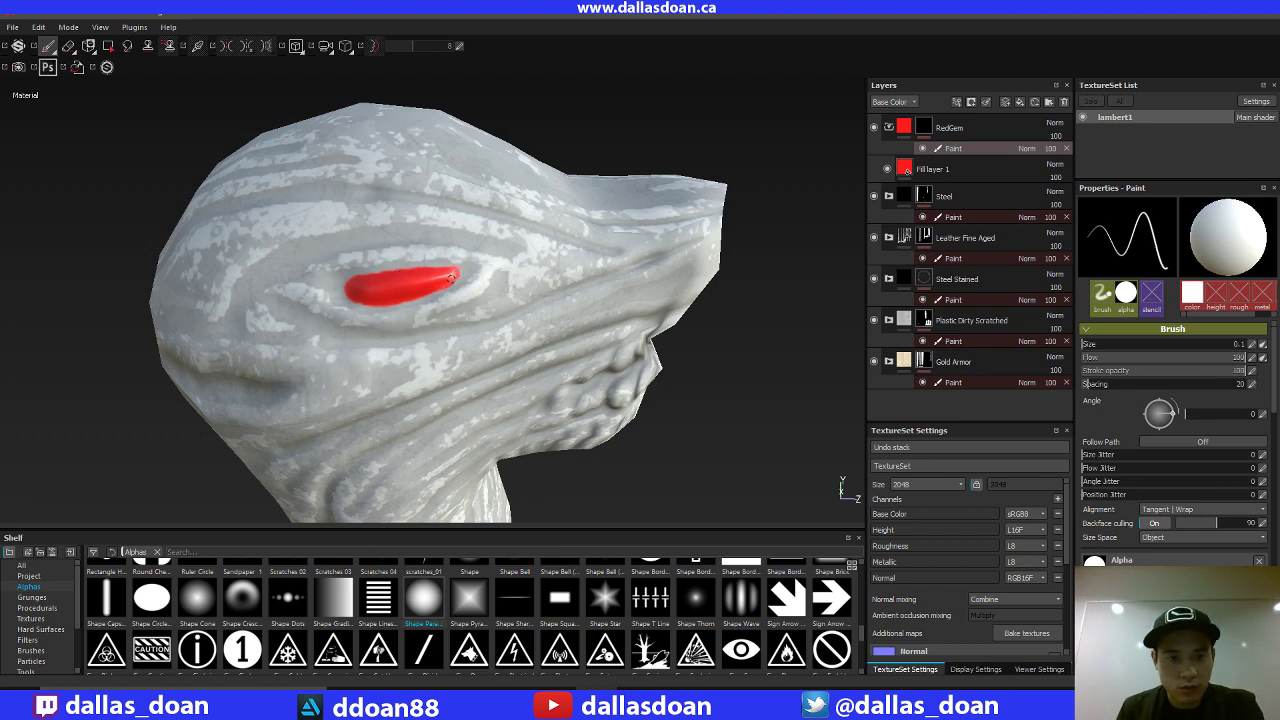
# Step: Inspect both painted eyes, switch to Photos to compare them with the reference pommel's red gem, and return to the model
pyautogui.scroll(-6, 648, 400)
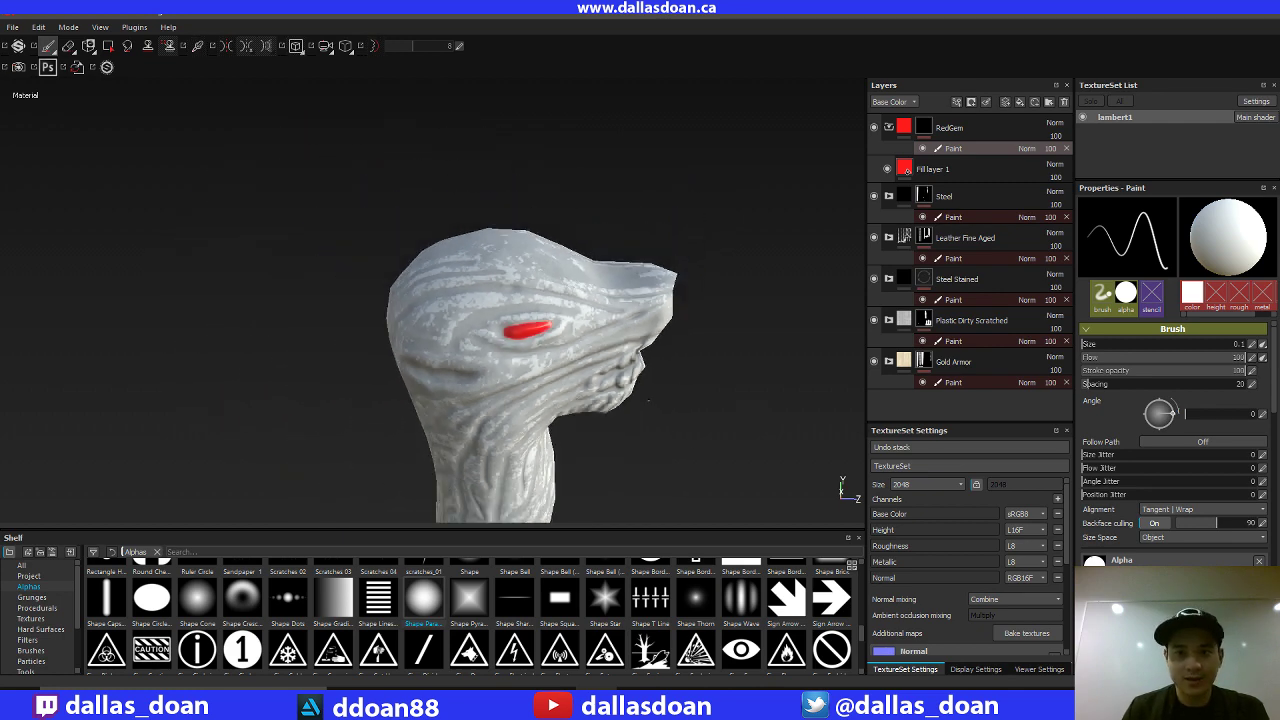
pyautogui.keyDown('alt'); pyautogui.moveTo(648, 400); pyautogui.dragTo(443, 273); pyautogui.keyUp('alt')
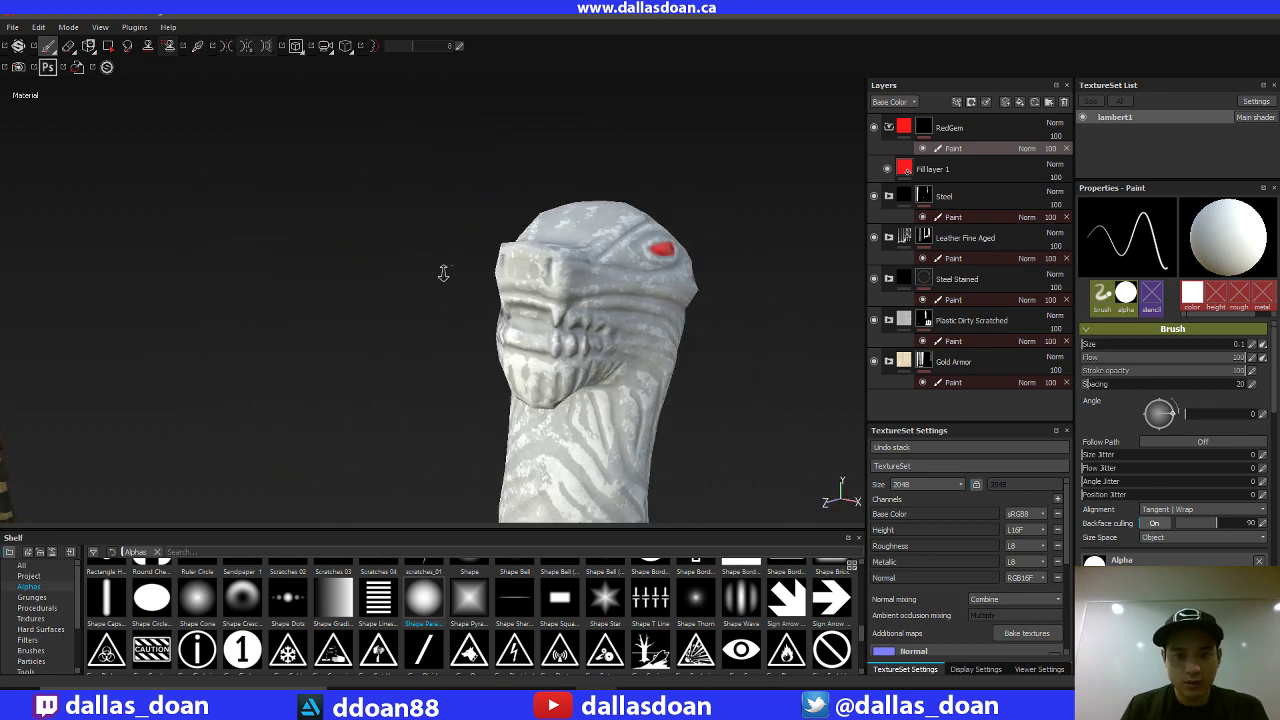
pyautogui.moveTo(443, 273)
pyautogui.keyDown('alt'); pyautogui.mouseDown(button='right')
pyautogui.moveTo(397, 346)
pyautogui.moveTo(430, 266)
pyautogui.mouseUp(button='right'); pyautogui.keyUp('alt')
pyautogui.keyDown('alt'); pyautogui.moveTo(430, 266); pyautogui.dragTo(372, 280); pyautogui.keyUp('alt')
pyautogui.click(637, 702)
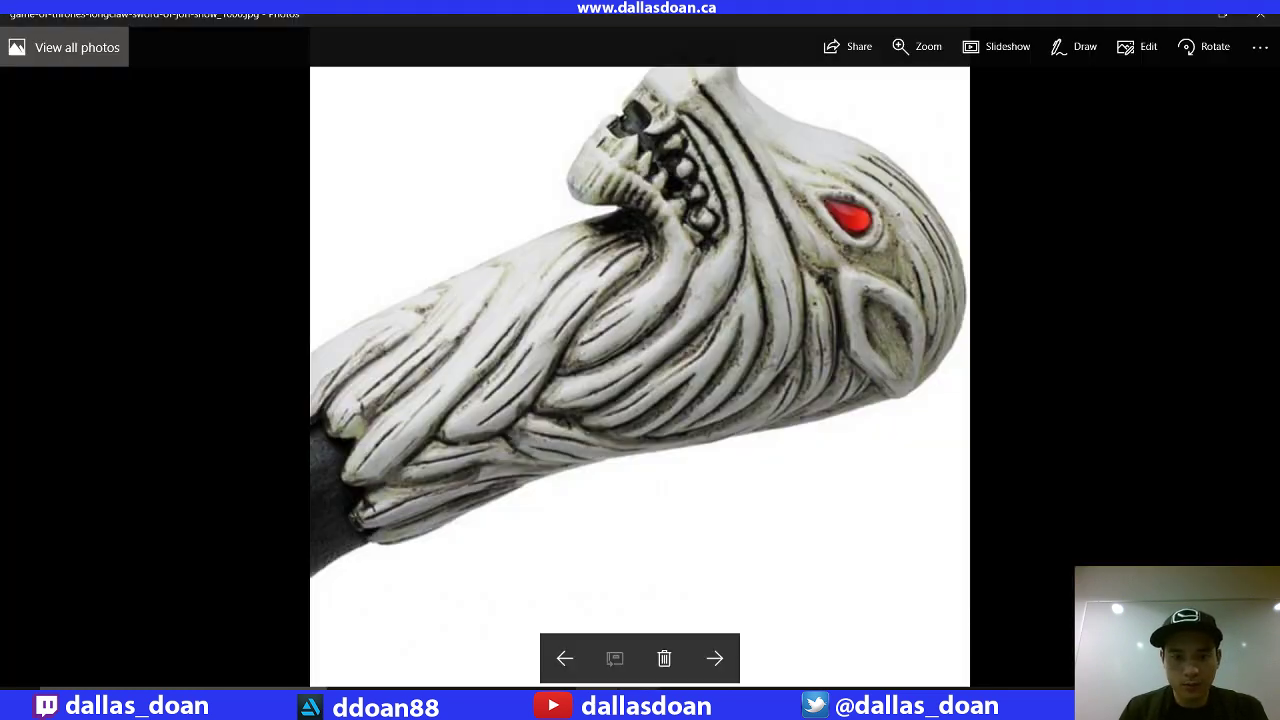
pyautogui.hotkey('ctrl', 'd')
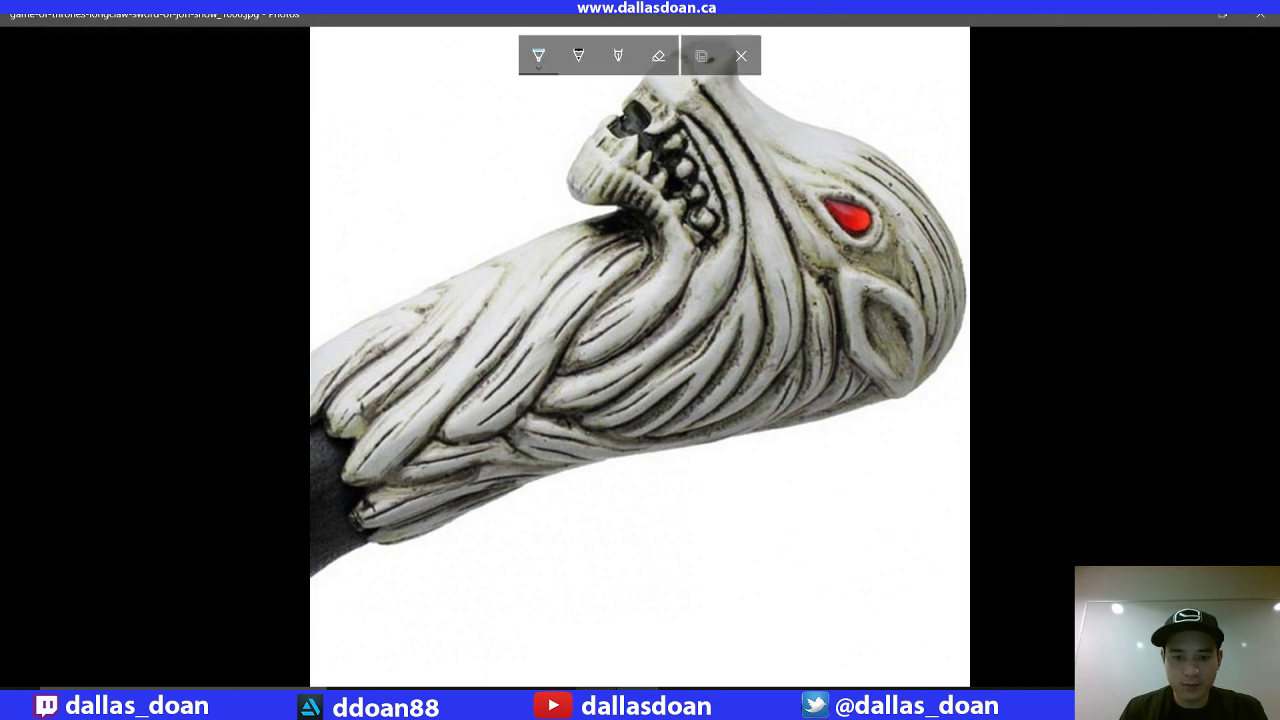
pyautogui.hotkey('alt', 'Tab')
# Step: Darken the base color of the RedGem folder's fill layer to a pure red of R 0.520, G 0.000, B 0.000
pyautogui.moveTo(588, 337)
pyautogui.keyDown('alt'); pyautogui.mouseDown()
pyautogui.moveTo(654, 306)
pyautogui.moveTo(633, 276)
pyautogui.mouseUp(); pyautogui.keyUp('alt')
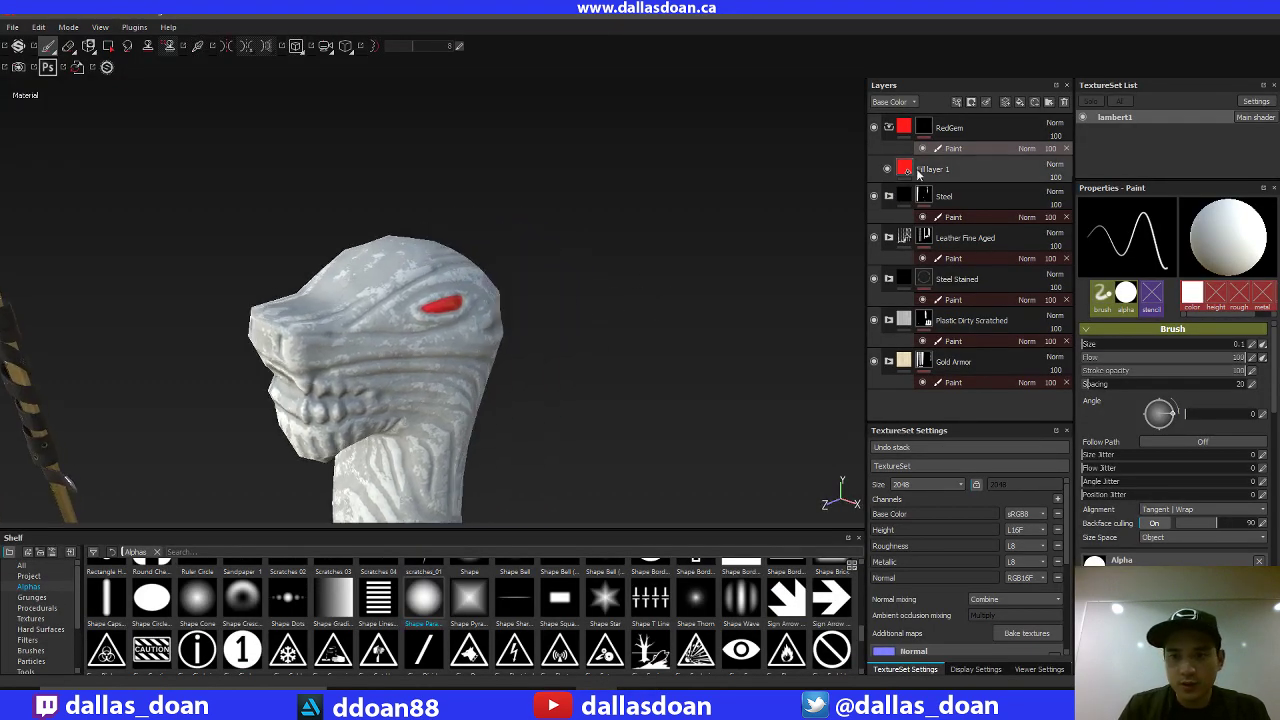
pyautogui.click(886, 180)
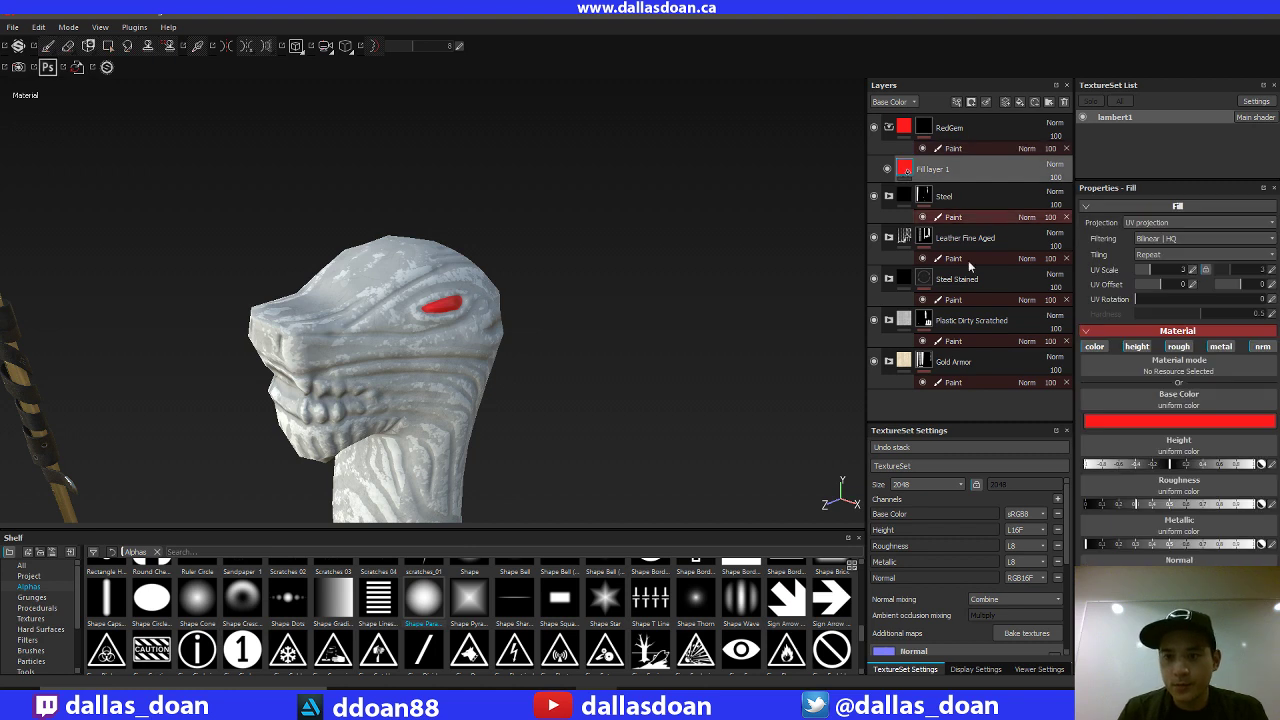
pyautogui.click(1140, 423)
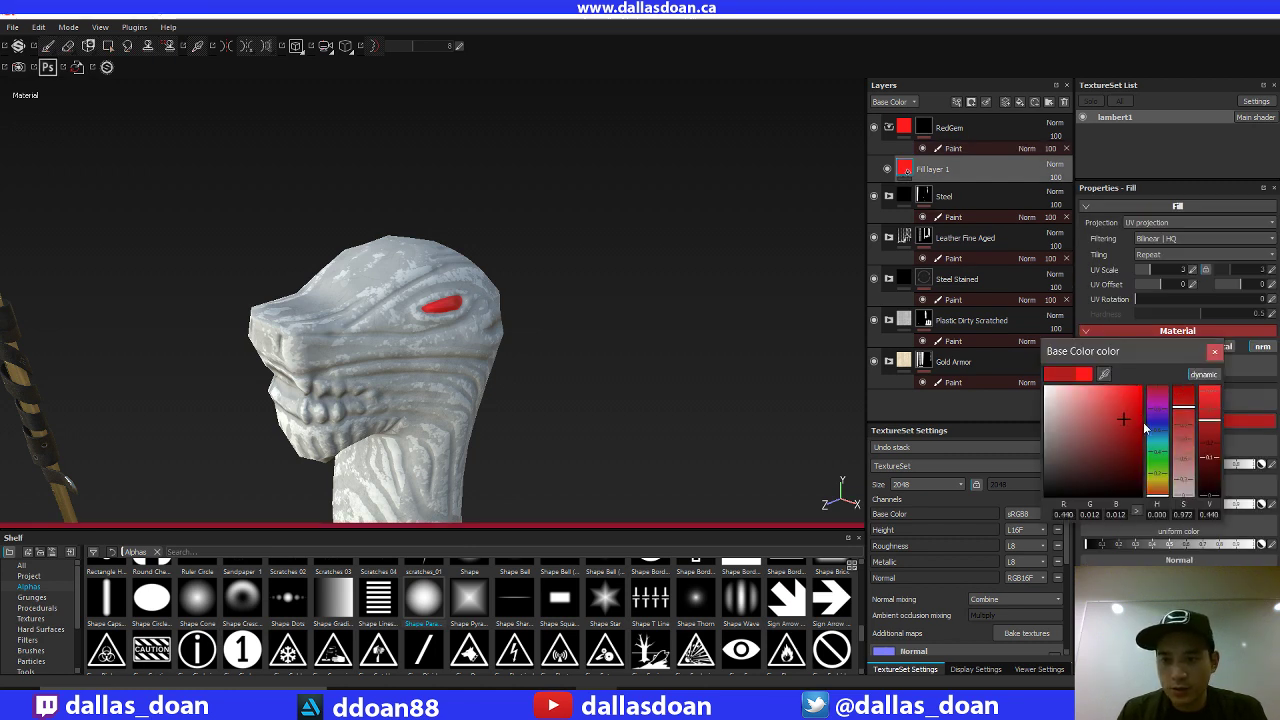
pyautogui.click(1141, 421)
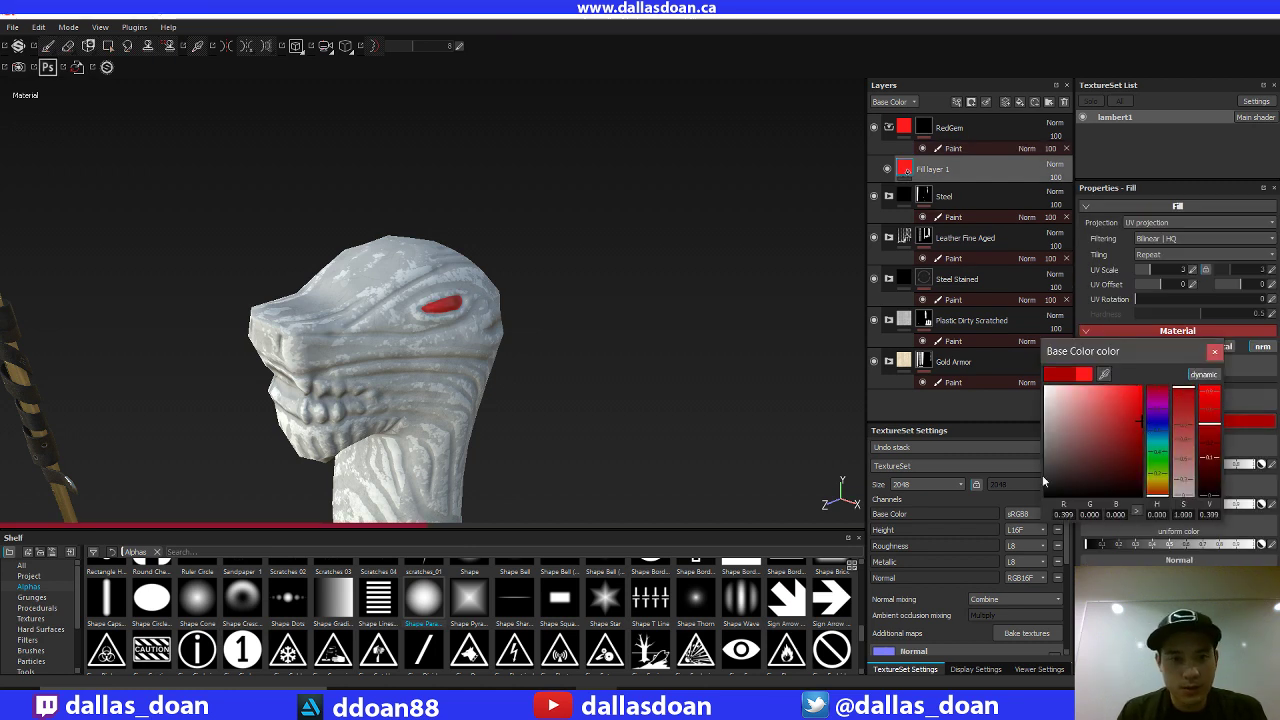
pyautogui.click(1140, 412)
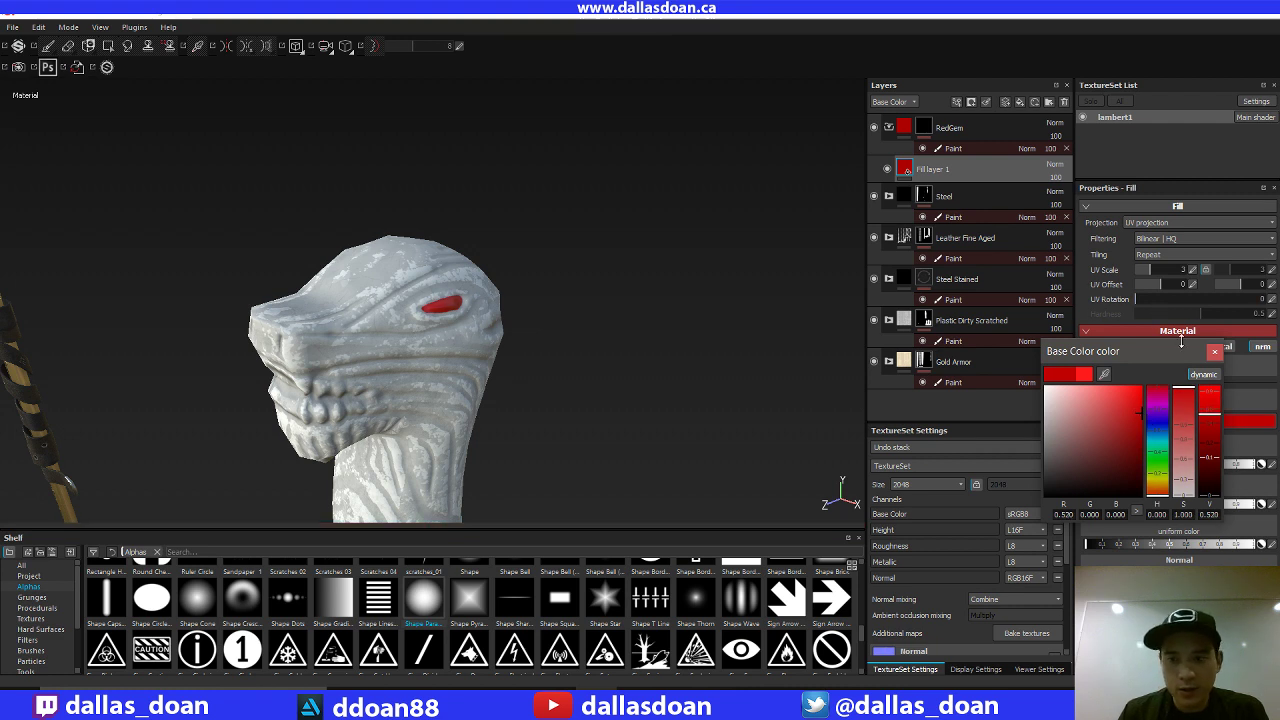
# Step: Turn off the height, normal and metallic channels on the RedGem folder's fill layer and lower its roughness
pyautogui.click(1214, 351)
pyautogui.keyDown('alt'); pyautogui.moveTo(717, 341); pyautogui.dragTo(724, 312); pyautogui.keyUp('alt')
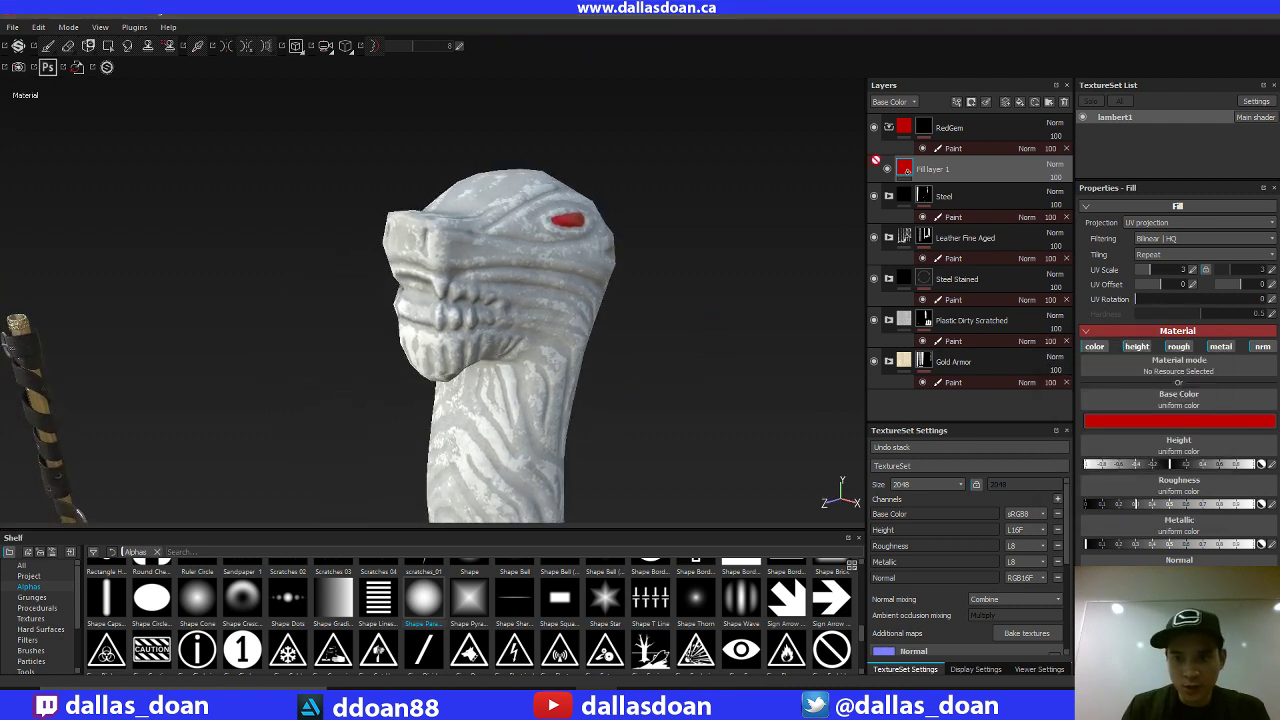
pyautogui.click(1137, 346)
pyautogui.click(1262, 347)
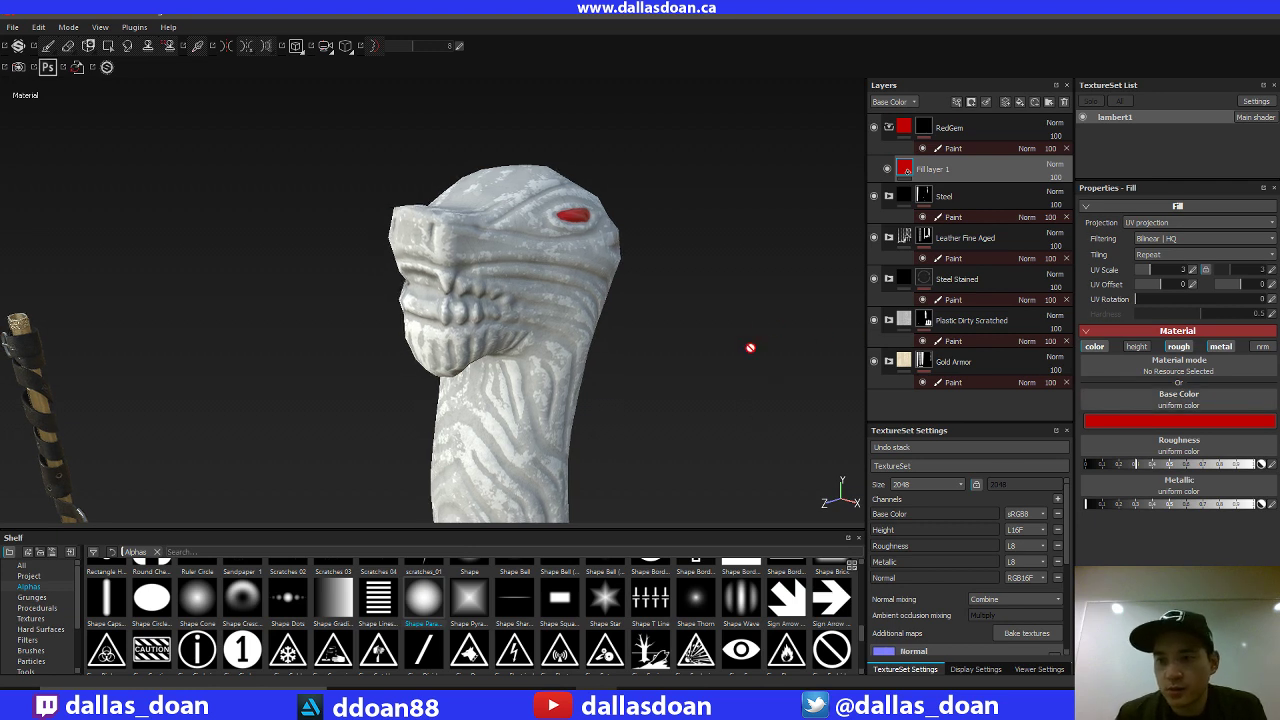
pyautogui.click(1220, 347)
pyautogui.keyDown('alt'); pyautogui.moveTo(742, 358); pyautogui.dragTo(778, 349); pyautogui.keyUp('alt')
pyautogui.keyDown('alt'); pyautogui.moveTo(684, 400); pyautogui.dragTo(738, 392); pyautogui.keyUp('alt')
# Step: Switch between Photos and the model to compare the pommel's red eye shape with the reference gem
pyautogui.hotkey('alt', 'Tab')
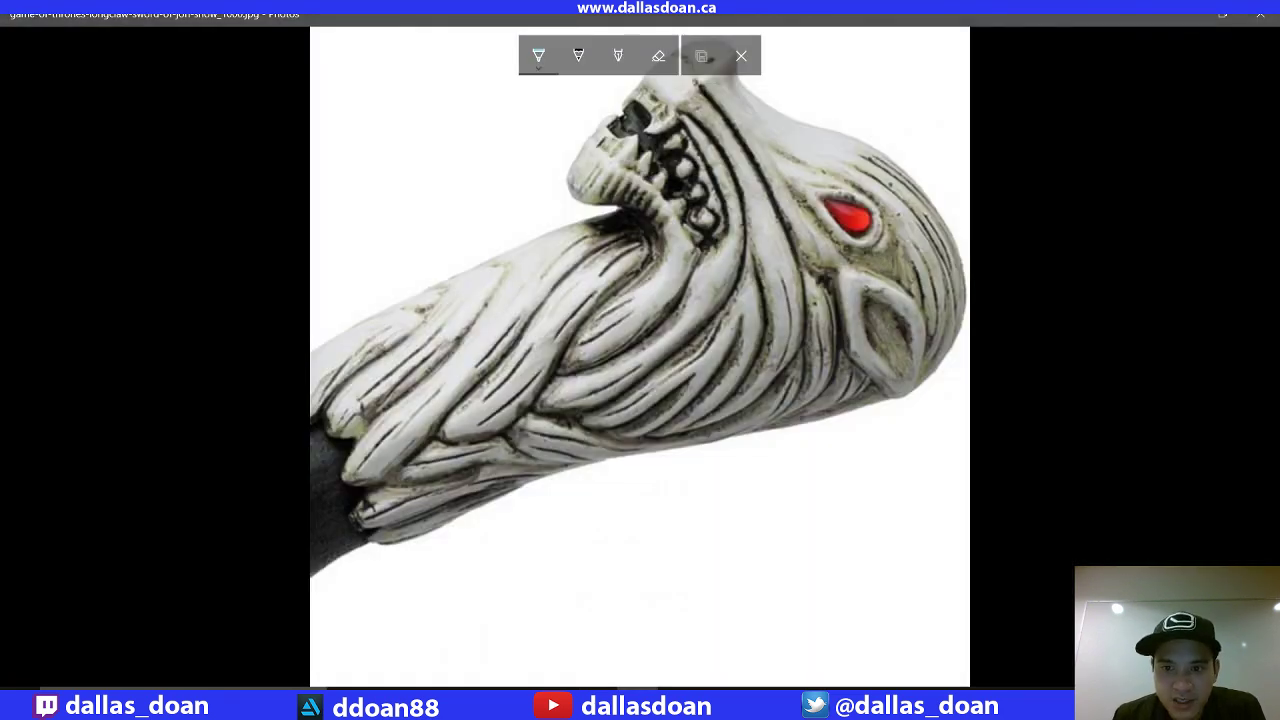
pyautogui.click(640, 688)
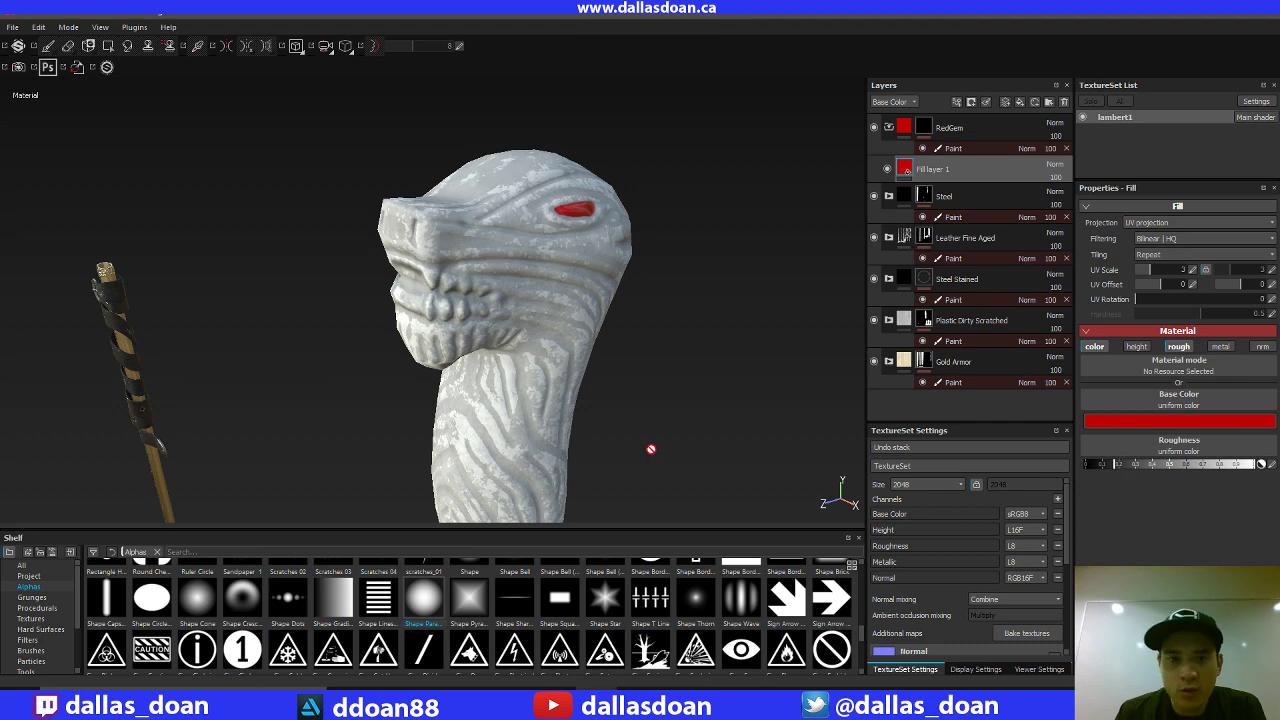
pyautogui.keyDown('alt'); pyautogui.moveTo(669, 326); pyautogui.dragTo(671, 391); pyautogui.keyUp('alt')
pyautogui.keyDown('alt'); pyautogui.moveTo(670, 391); pyautogui.dragTo(669, 417, button='right'); pyautogui.keyUp('alt')
pyautogui.hotkey('alt', 'Tab')
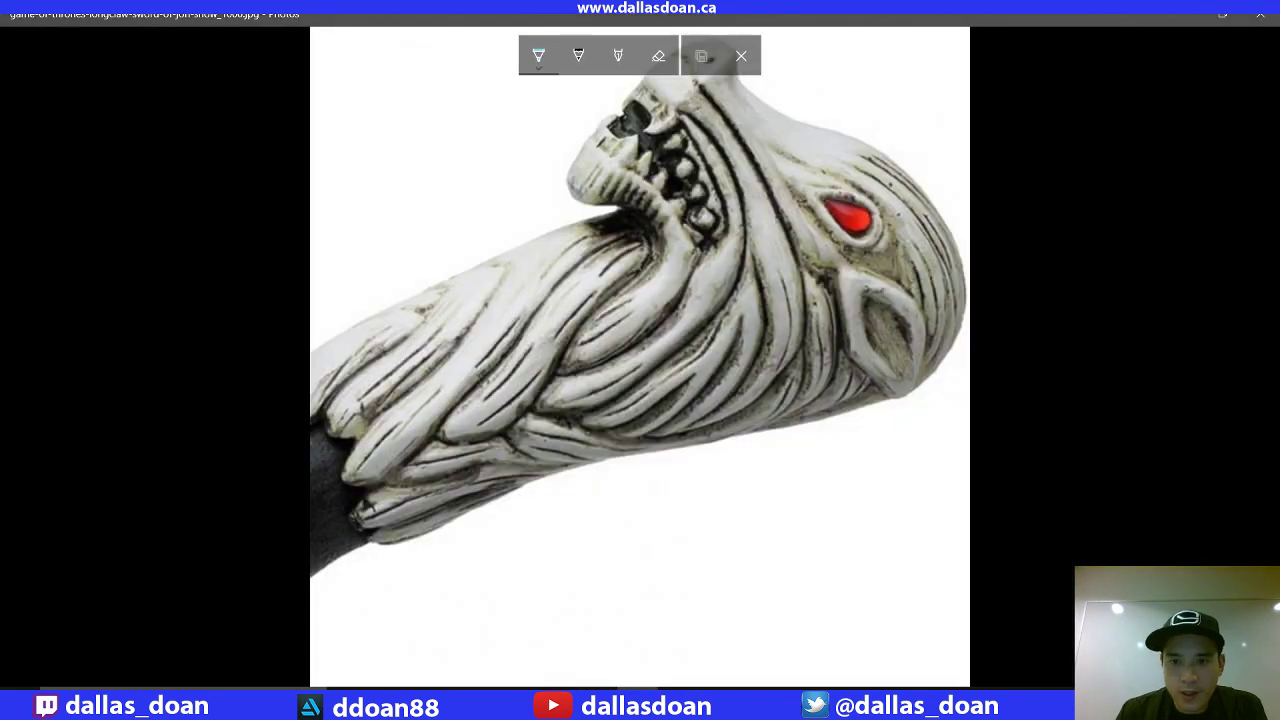
pyautogui.hotkey('alt', 'Tab')
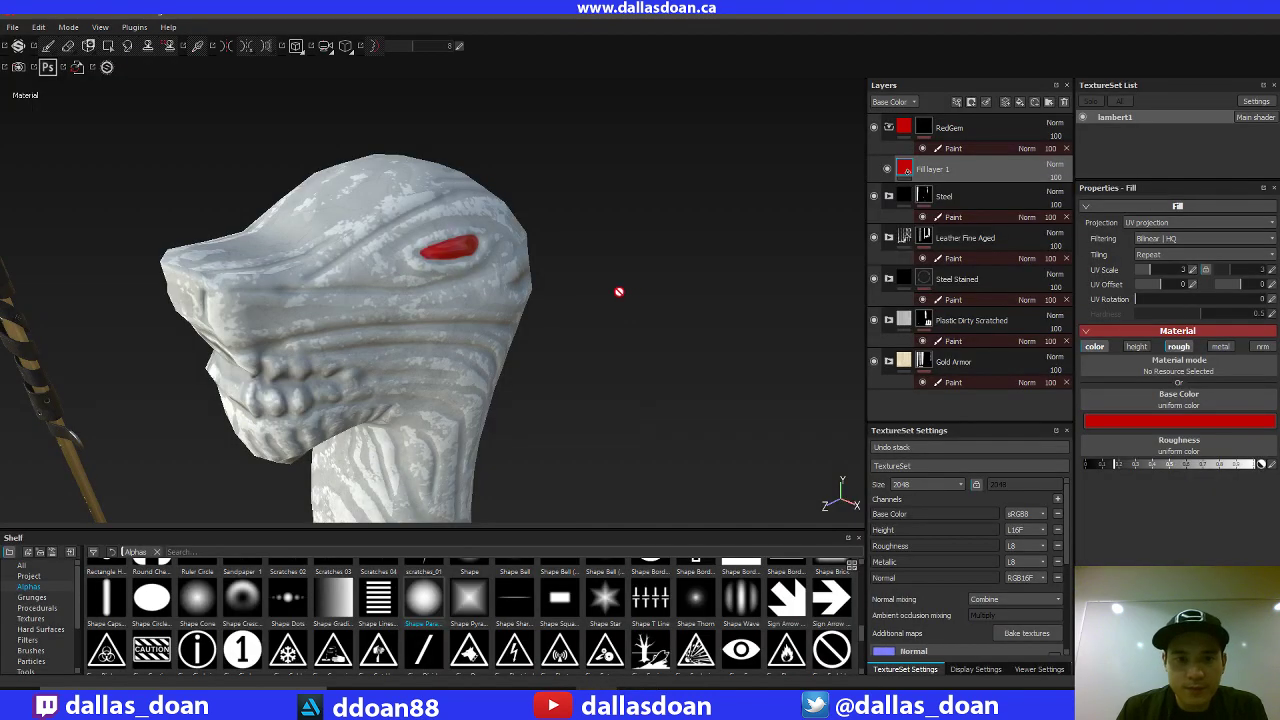
# Step: Widen the rear end of the wolf's red eye by painting on the RedGem mask with brush size 0.85
pyautogui.moveTo(639, 309)
pyautogui.keyDown('alt'); pyautogui.mouseDown()
pyautogui.moveTo(606, 309)
pyautogui.moveTo(789, 158)
pyautogui.mouseUp(); pyautogui.keyUp('alt')
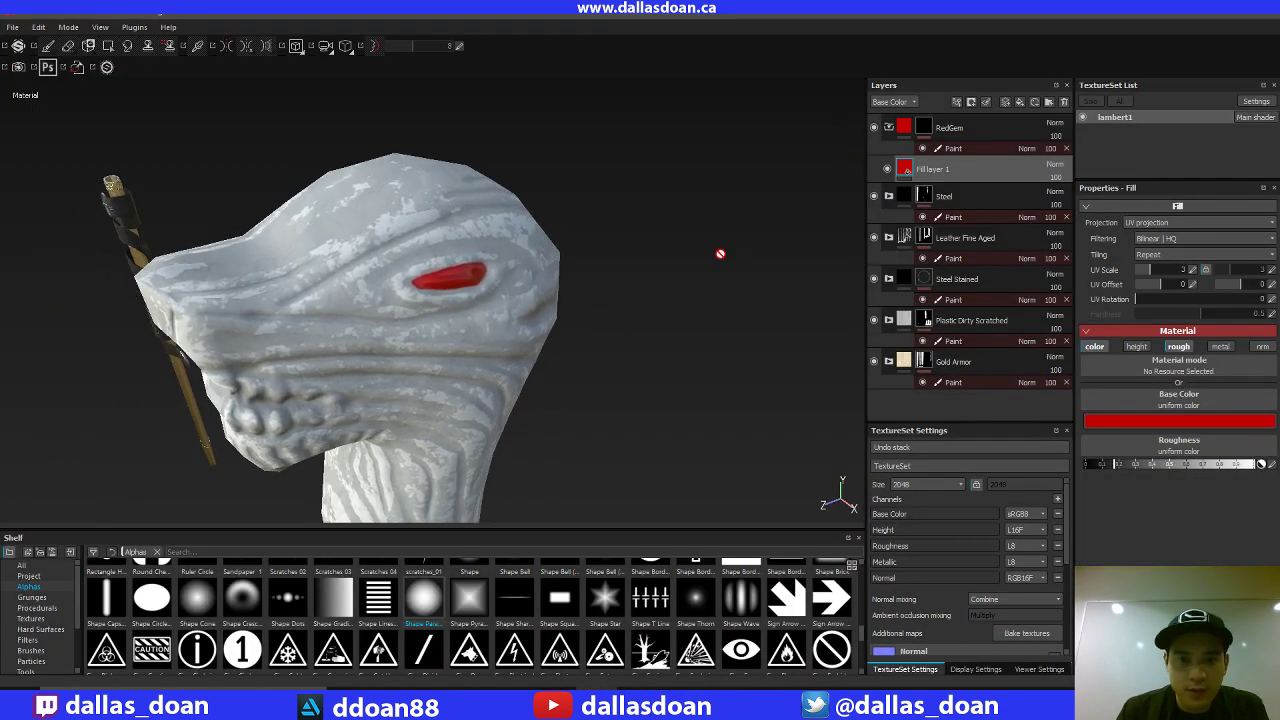
pyautogui.click(945, 152)
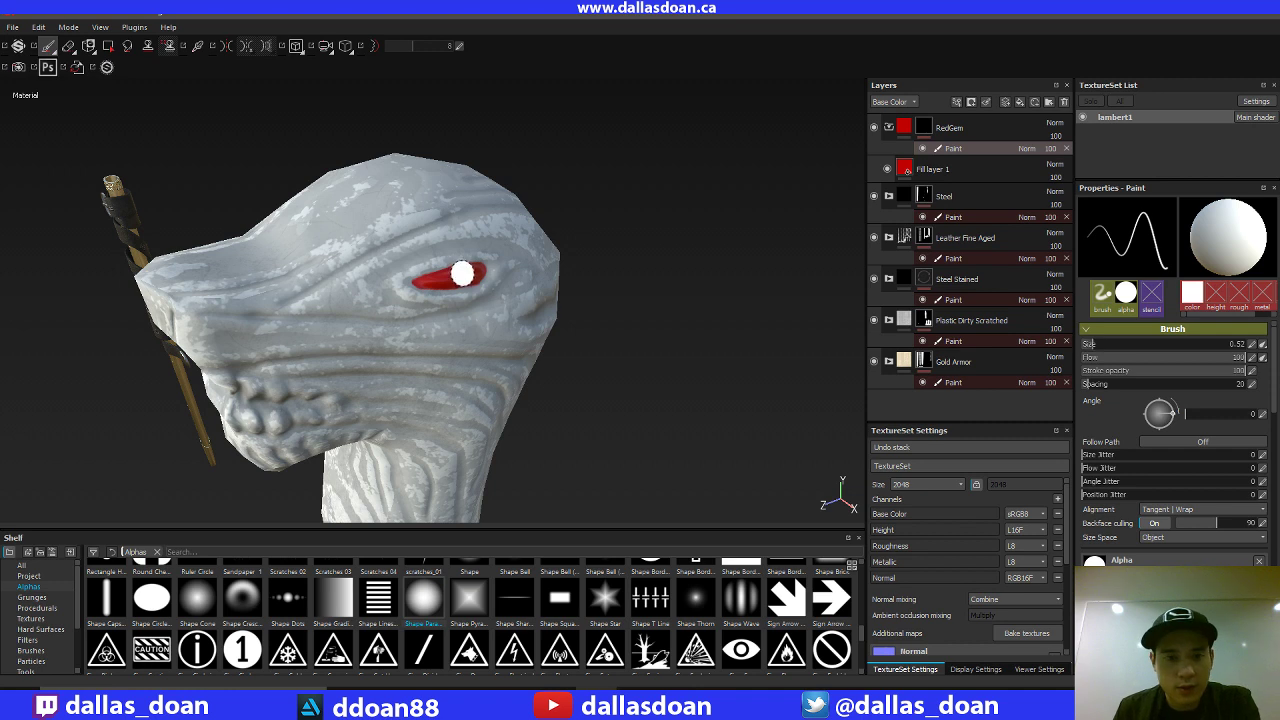
pyautogui.press(']')
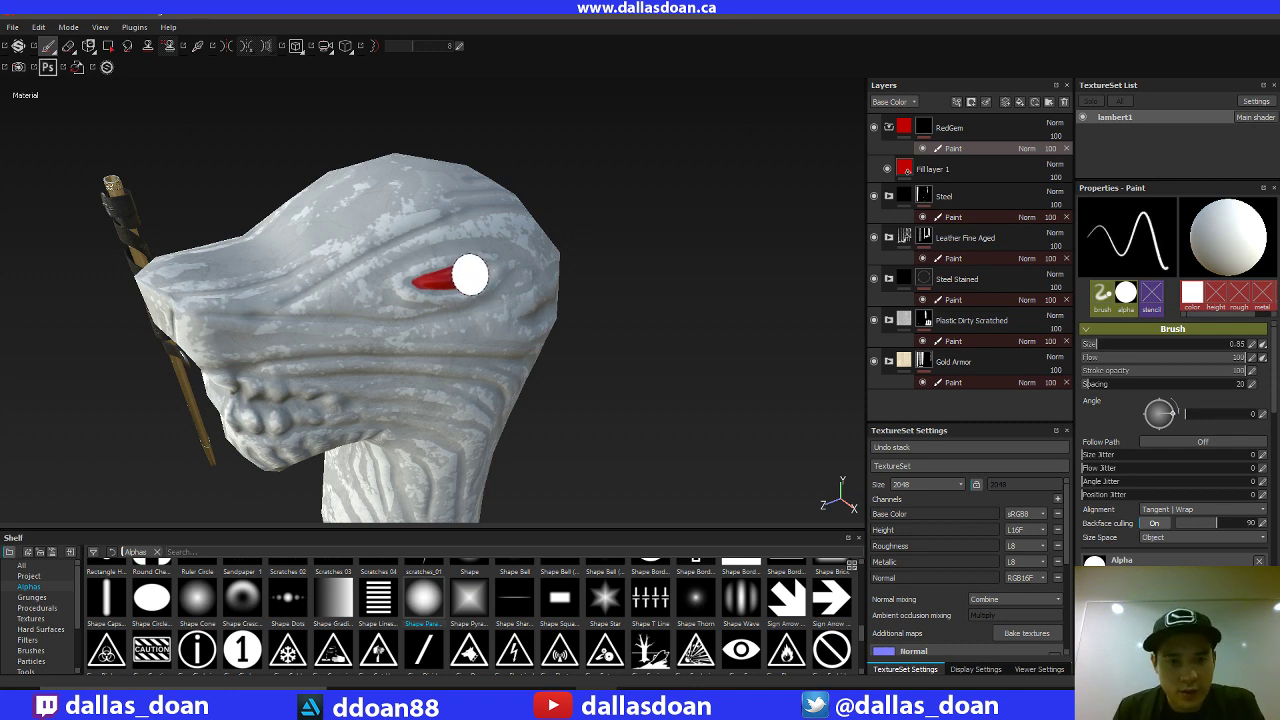
pyautogui.click(475, 275)
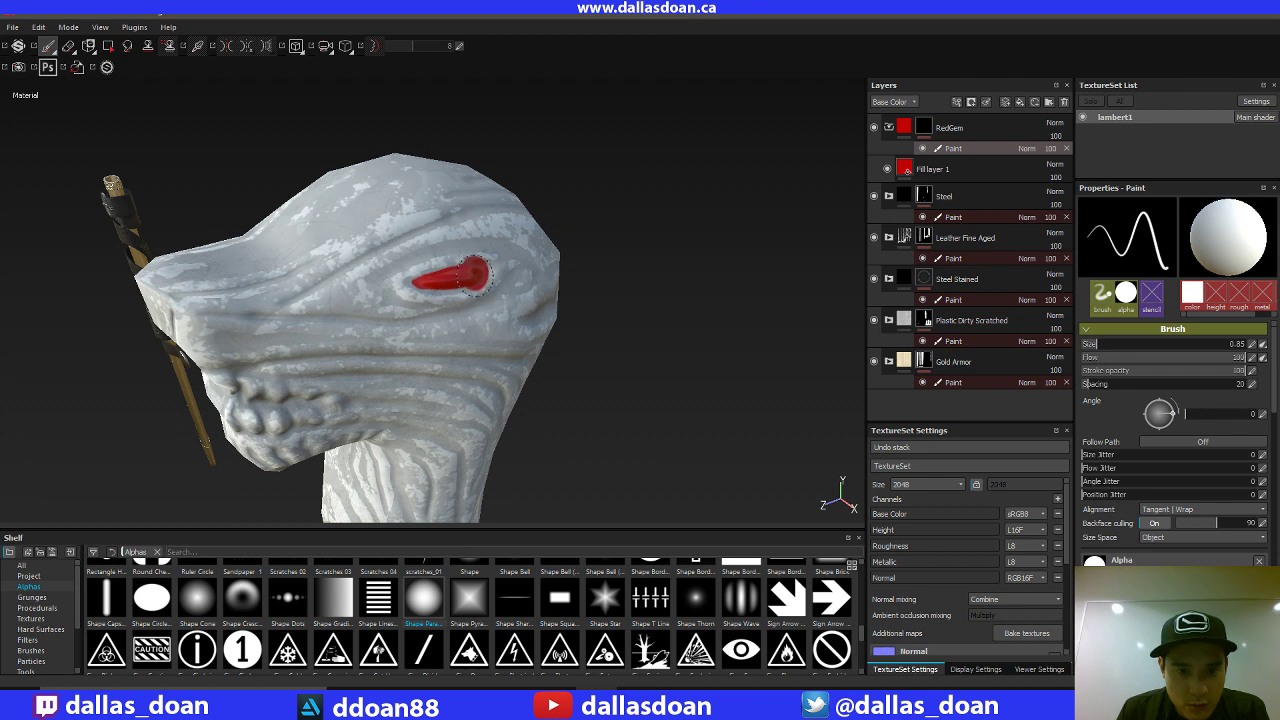
# Step: Paint along the upper and lower edges of the eye toward its front corner with brush size 0.27, forming a teardrop
pyautogui.press('[')
pyautogui.press('[')
pyautogui.press('[')
pyautogui.press('[')
pyautogui.press('[')
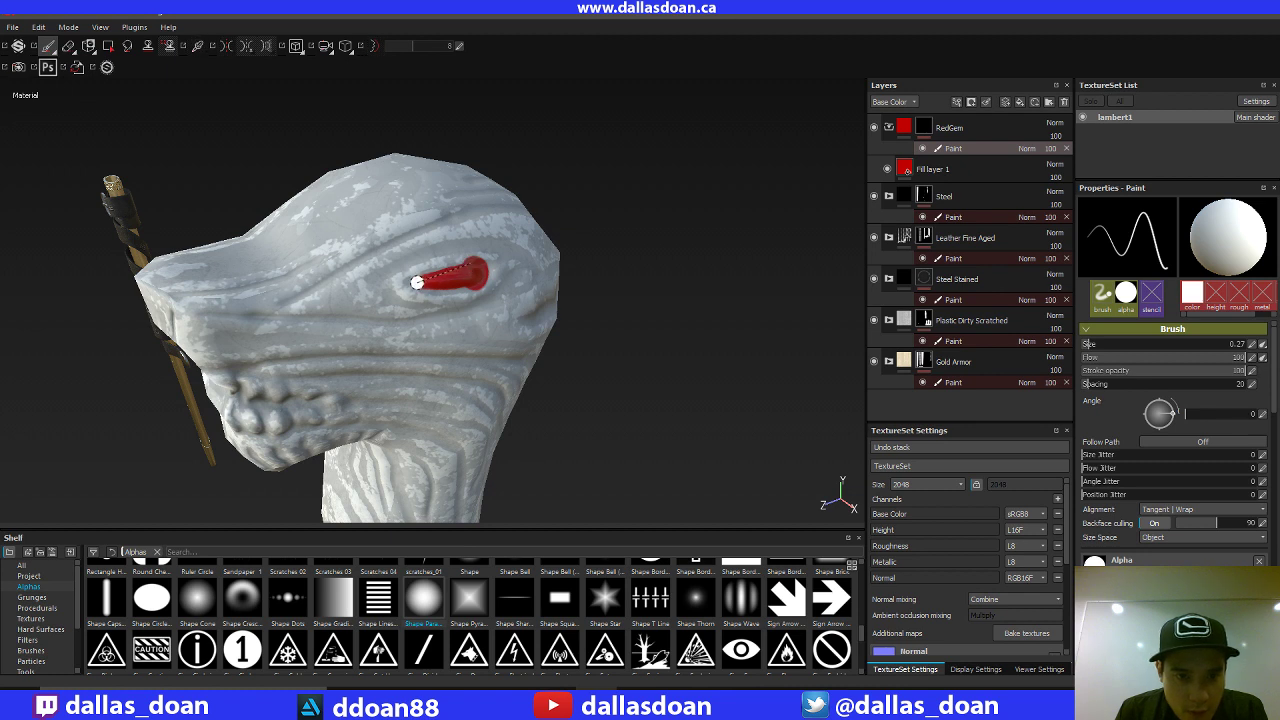
pyautogui.moveTo(427, 275); pyautogui.dragTo(460, 264)
pyautogui.keyDown('shift'); pyautogui.click(455, 268); pyautogui.keyUp('shift')
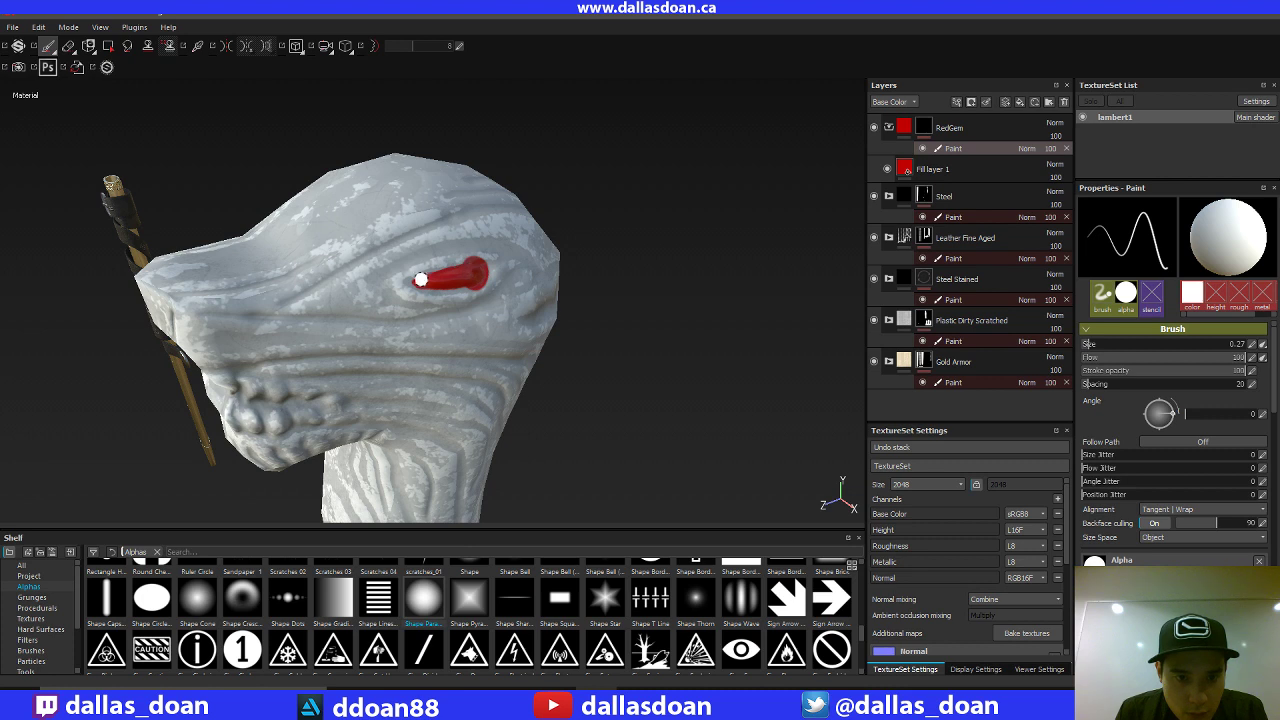
pyautogui.moveTo(419, 278)
pyautogui.mouseDown()
pyautogui.moveTo(473, 261)
pyautogui.moveTo(437, 287)
pyautogui.mouseUp()
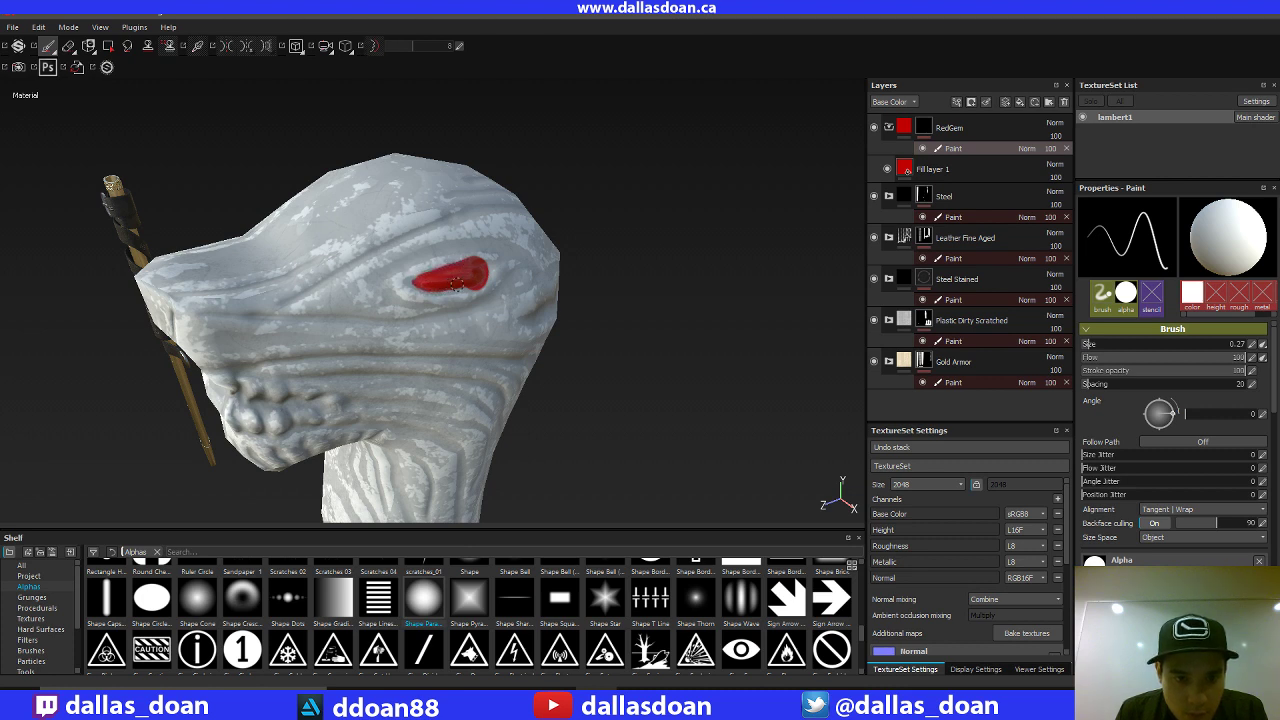
# Step: Examine the reshaped red eye from several angles and at a distance together with the whole pommel
pyautogui.moveTo(663, 256)
pyautogui.keyDown('alt'); pyautogui.mouseDown()
pyautogui.moveTo(609, 234)
pyautogui.moveTo(700, 229)
pyautogui.moveTo(678, 244)
pyautogui.mouseUp(); pyautogui.keyUp('alt')
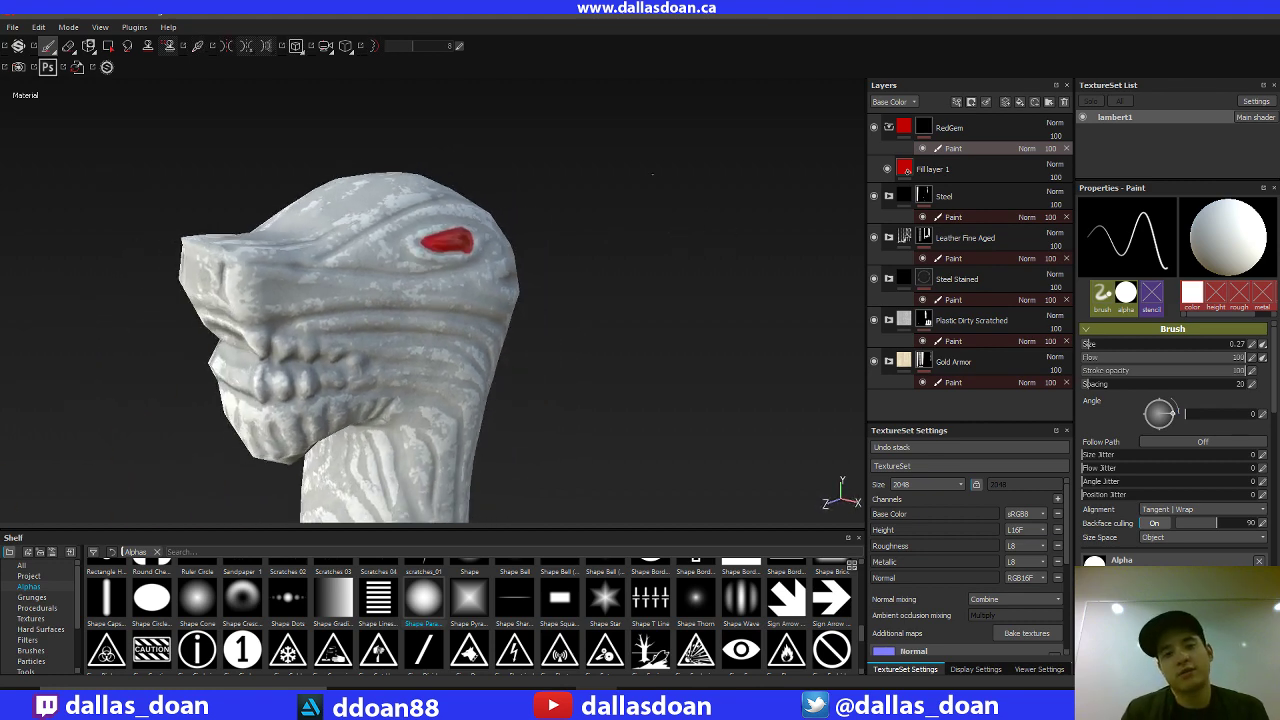
pyautogui.moveTo(652, 174)
pyautogui.keyDown('alt'); pyautogui.mouseDown()
pyautogui.moveTo(691, 214)
pyautogui.moveTo(650, 214)
pyautogui.mouseUp(); pyautogui.keyUp('alt')
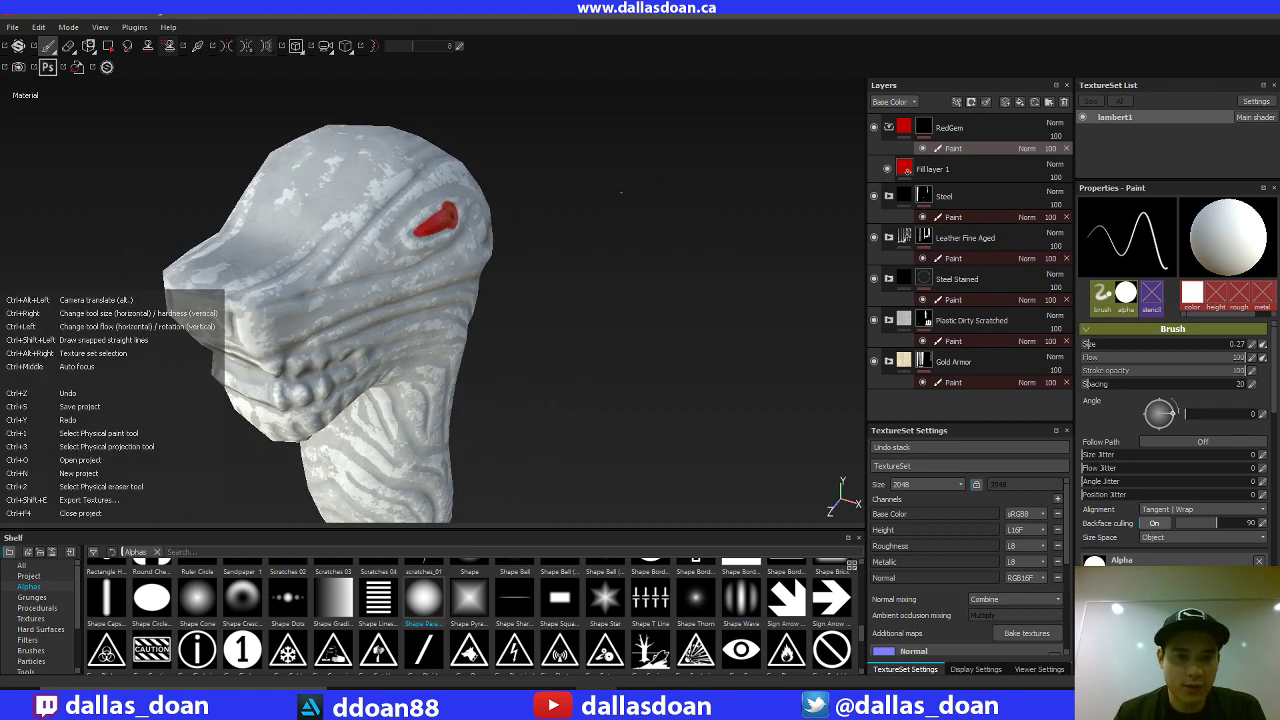
pyautogui.keyDown('alt'); pyautogui.moveTo(625, 188); pyautogui.dragTo(679, 229); pyautogui.keyUp('alt')
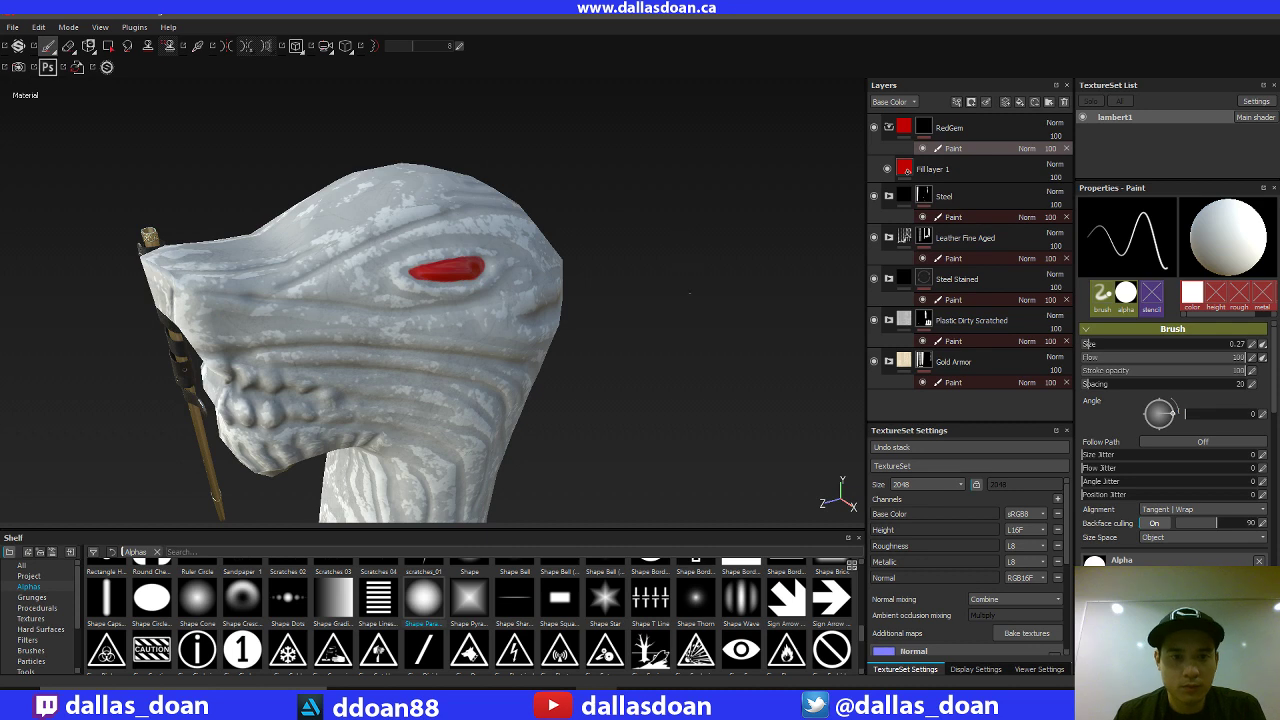
pyautogui.keyDown('alt'); pyautogui.moveTo(690, 293); pyautogui.dragTo(440, 406, button='right'); pyautogui.keyUp('alt')
pyautogui.keyDown('alt'); pyautogui.moveTo(440, 406); pyautogui.dragTo(500, 231, button='middle'); pyautogui.keyUp('alt')
pyautogui.keyDown('alt'); pyautogui.moveTo(500, 231); pyautogui.dragTo(369, 405, button='right'); pyautogui.keyUp('alt')
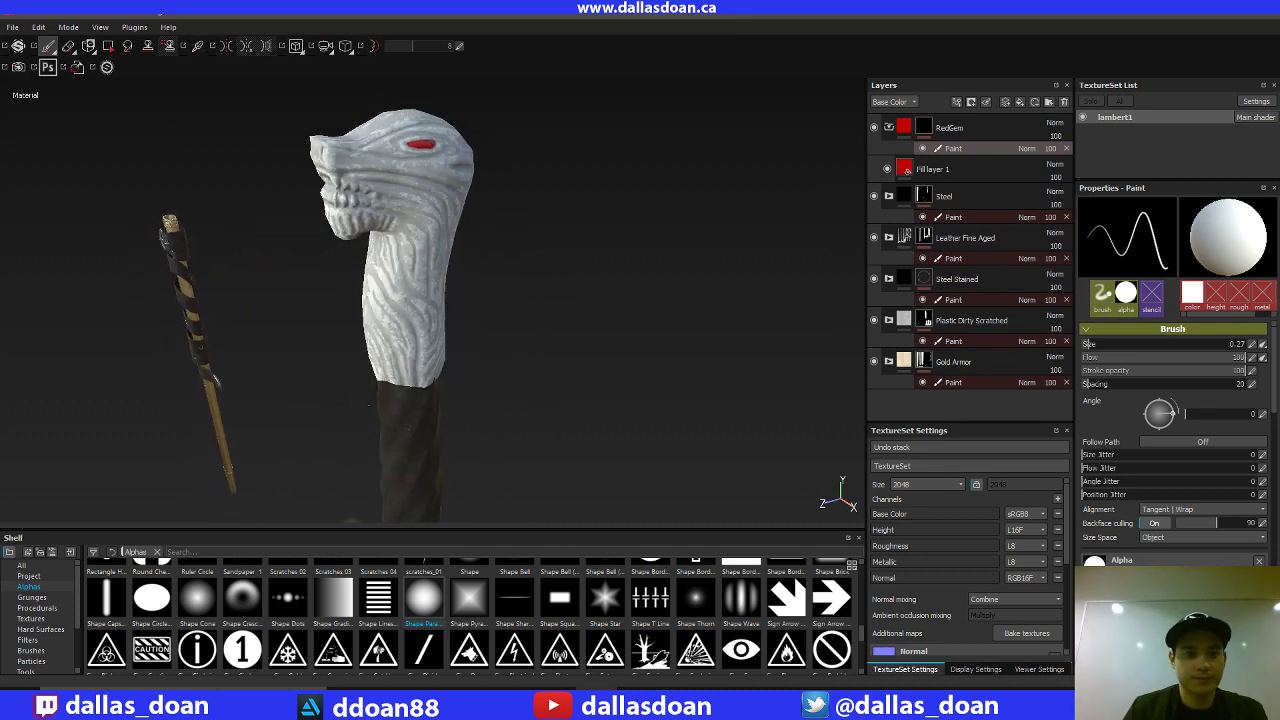
pyautogui.keyDown('alt'); pyautogui.moveTo(545, 300); pyautogui.dragTo(440, 225); pyautogui.keyUp('alt')
pyautogui.keyDown('alt'); pyautogui.moveTo(440, 225); pyautogui.dragTo(331, 288, button='middle'); pyautogui.keyUp('alt')
# Step: Collapse the RedGem folder and lower the roughness of Base Plastic in the Plastic Dirty Scratched folder to about 0.3
pyautogui.click(889, 128)
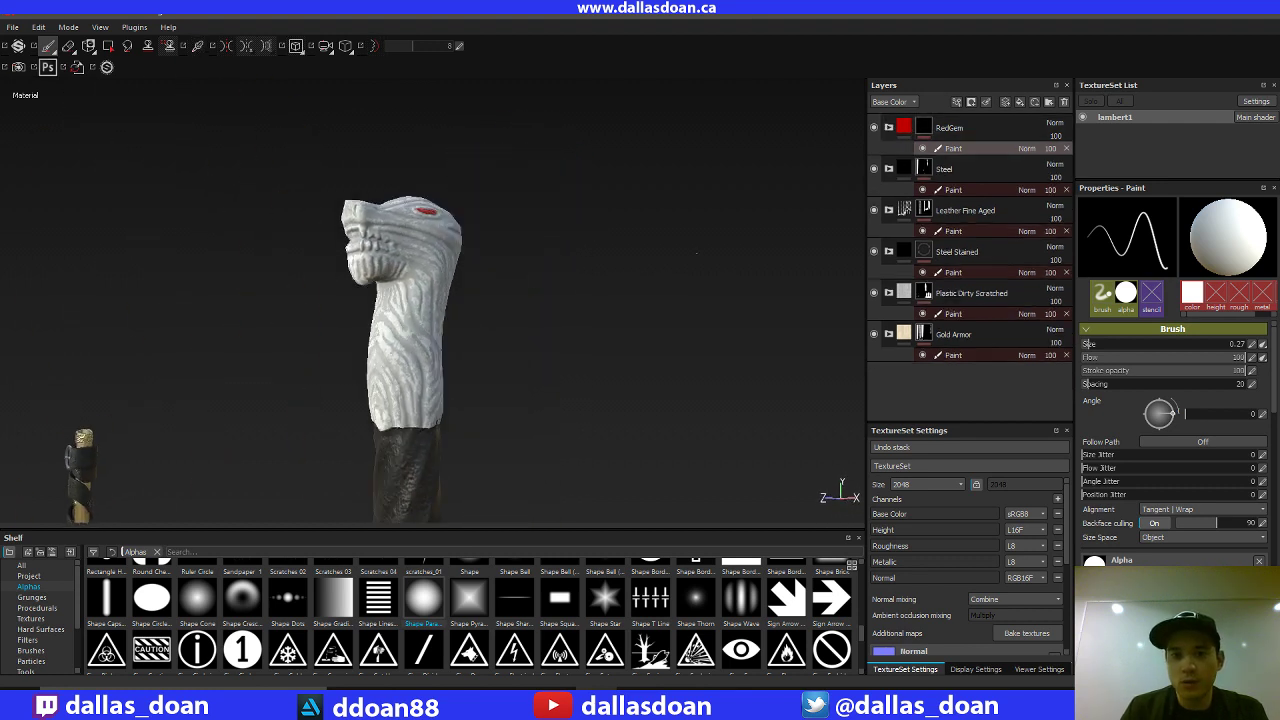
pyautogui.keyDown('alt'); pyautogui.moveTo(697, 253); pyautogui.dragTo(445, 265); pyautogui.keyUp('alt')
pyautogui.keyDown('alt'); pyautogui.moveTo(509, 346); pyautogui.dragTo(430, 342); pyautogui.keyUp('alt')
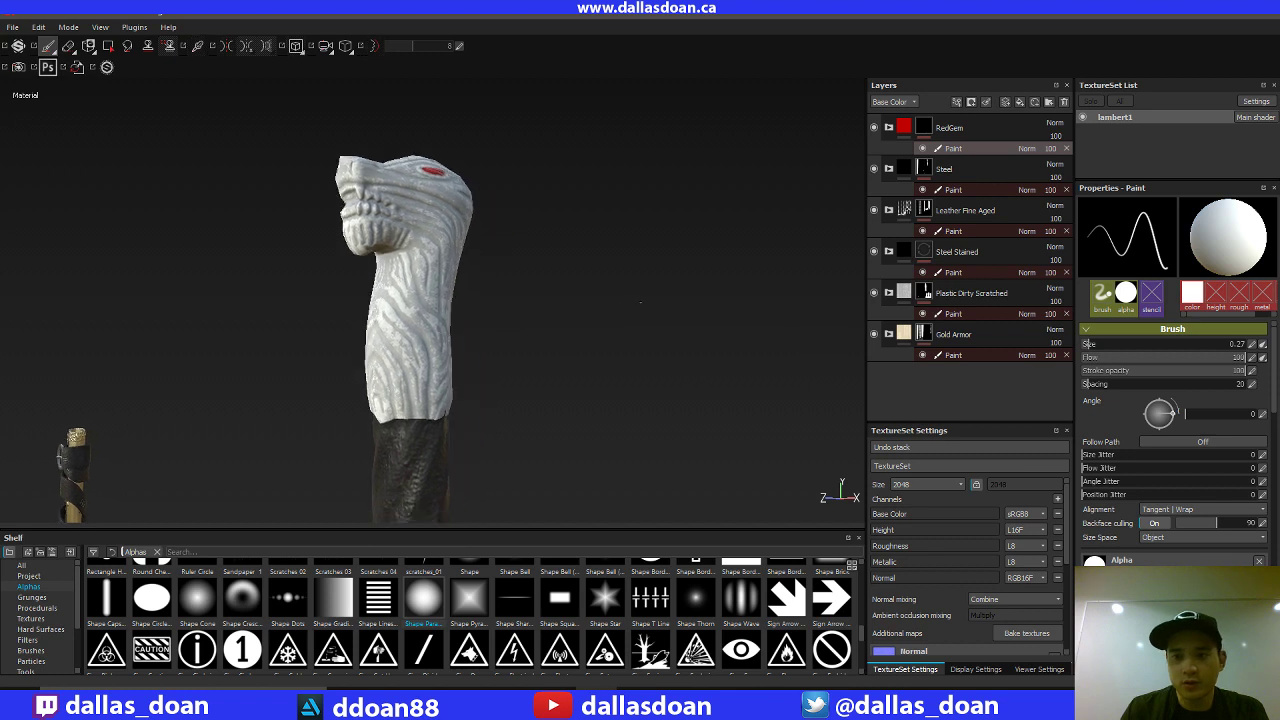
pyautogui.click(903, 300)
pyautogui.click(889, 292)
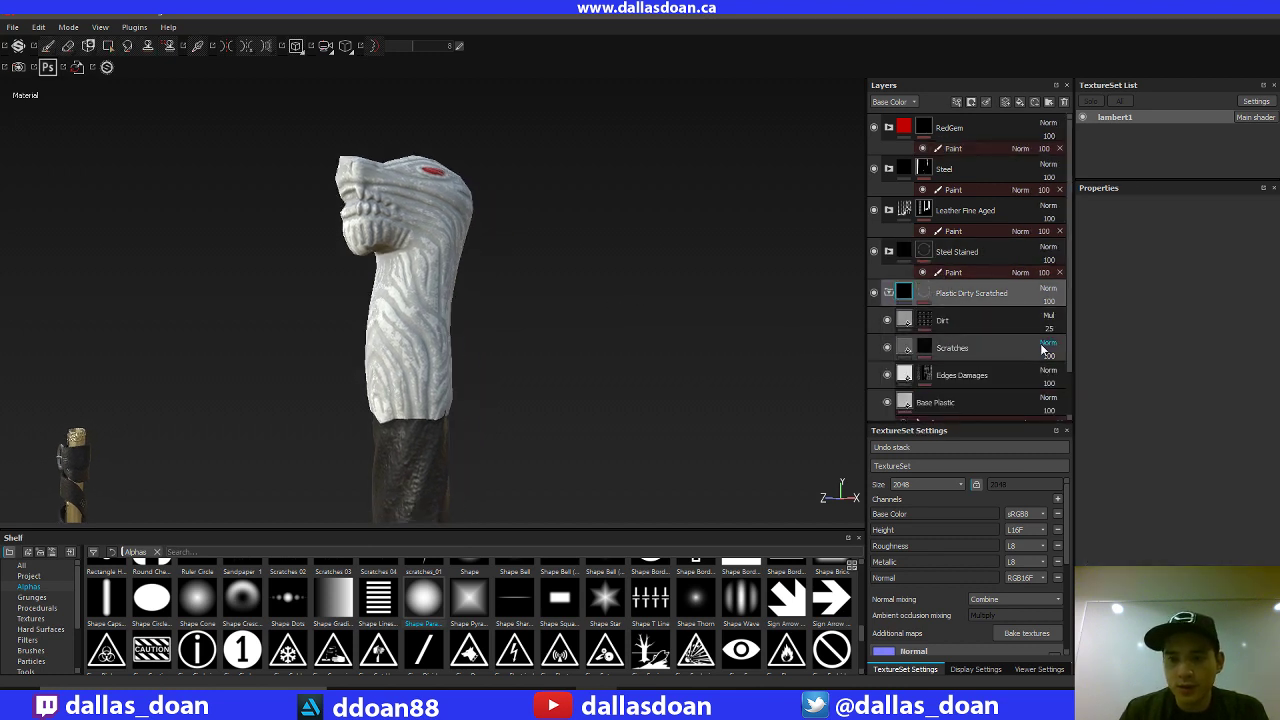
pyautogui.moveTo(1070, 338); pyautogui.dragTo(1072, 386)
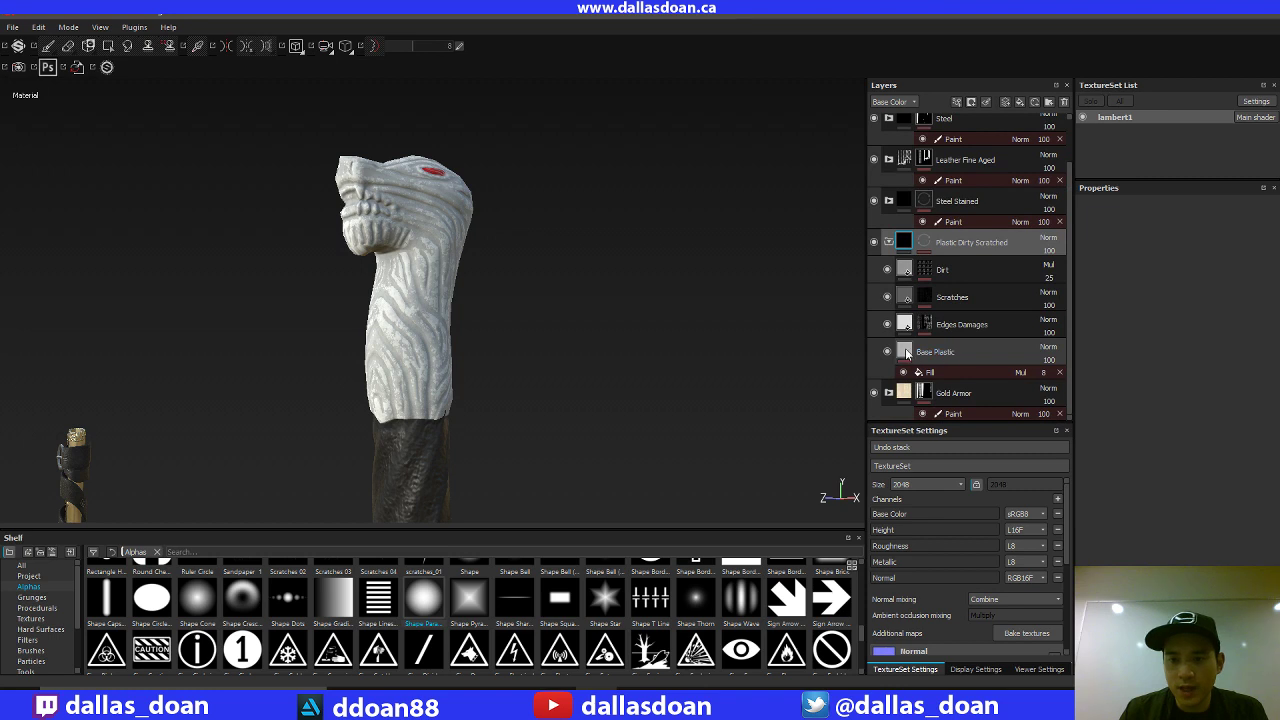
pyautogui.click(930, 352)
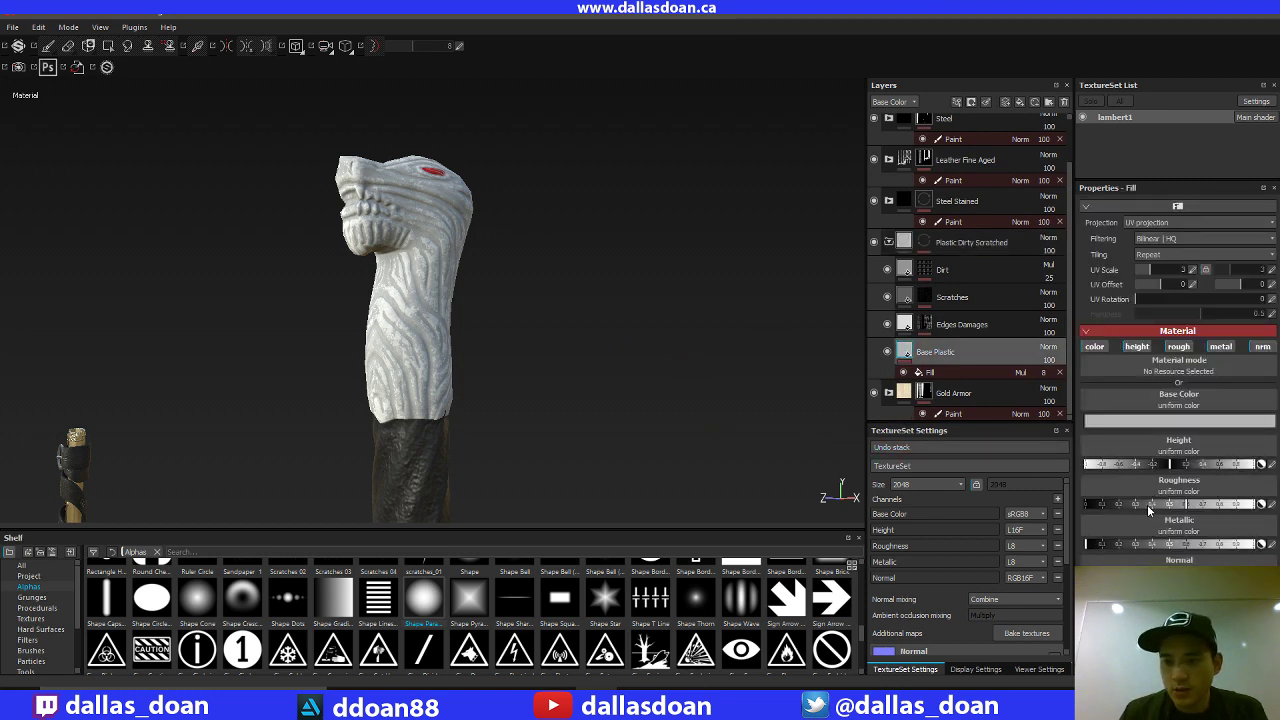
pyautogui.moveTo(1142, 507); pyautogui.dragTo(1137, 506)
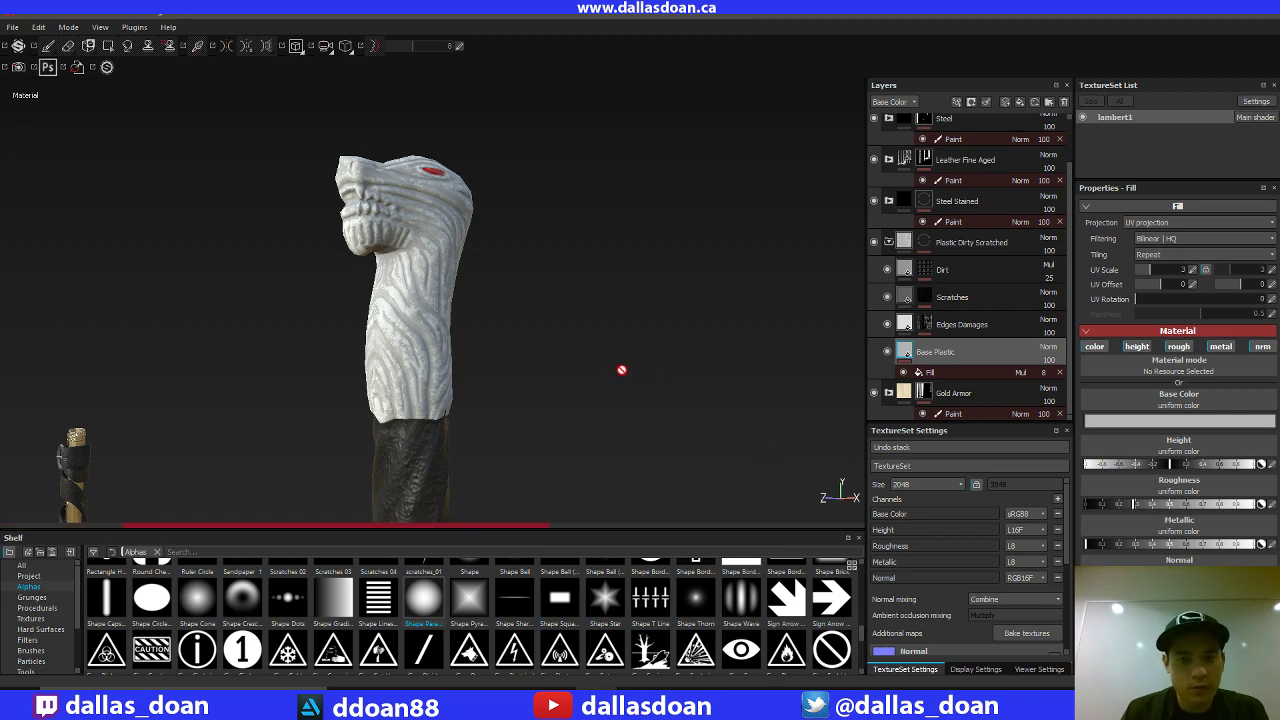
# Step: Inspect the glossier wolf-head pommel up close from several angles
pyautogui.keyDown('alt'); pyautogui.moveTo(512, 384); pyautogui.dragTo(720, 360, button='right'); pyautogui.keyUp('alt')
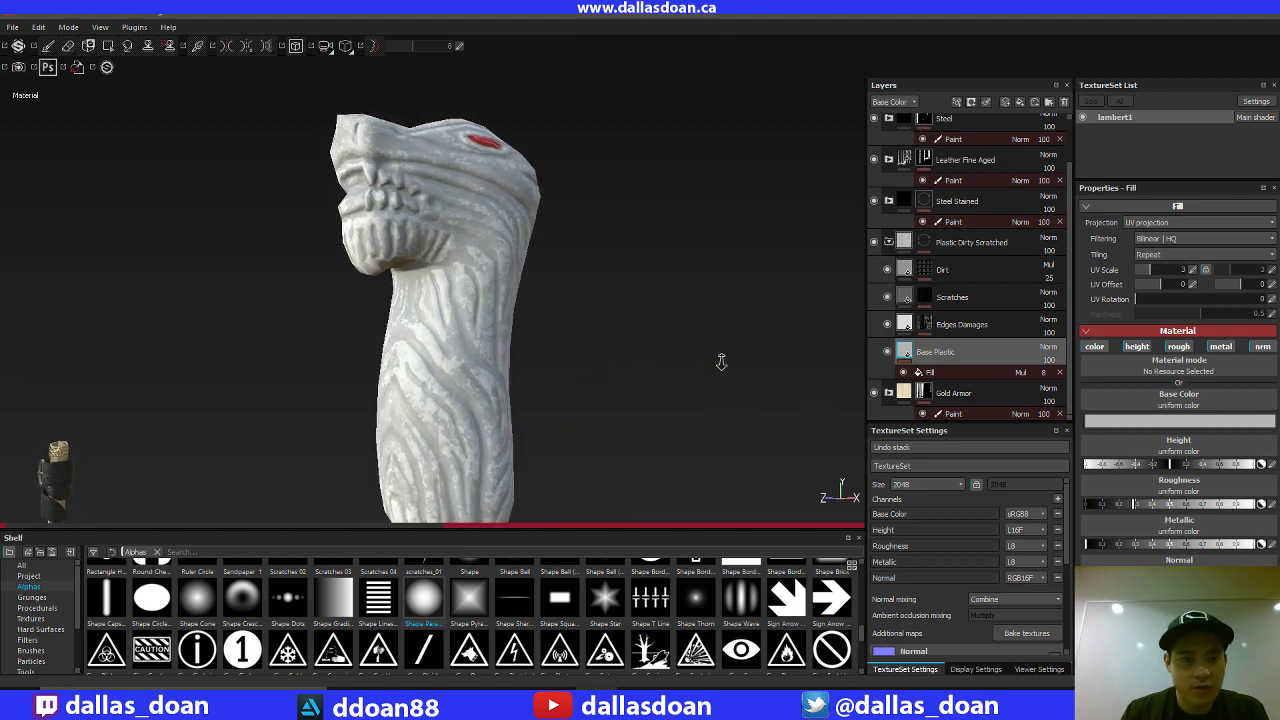
pyautogui.keyDown('alt'); pyautogui.moveTo(660, 337); pyautogui.dragTo(607, 295); pyautogui.keyUp('alt')
pyautogui.keyDown('alt'); pyautogui.moveTo(607, 295); pyautogui.dragTo(700, 300, button='right'); pyautogui.keyUp('alt')
pyautogui.keyDown('alt'); pyautogui.moveTo(612, 175); pyautogui.dragTo(620, 243, button='middle'); pyautogui.keyUp('alt')
pyautogui.moveTo(620, 243)
pyautogui.keyDown('alt'); pyautogui.mouseDown(button='right')
pyautogui.moveTo(803, 363)
pyautogui.moveTo(880, 363)
pyautogui.mouseUp(button='right'); pyautogui.keyUp('alt')
pyautogui.keyDown('alt'); pyautogui.moveTo(623, 406); pyautogui.dragTo(977, 366, button='right'); pyautogui.keyUp('alt')
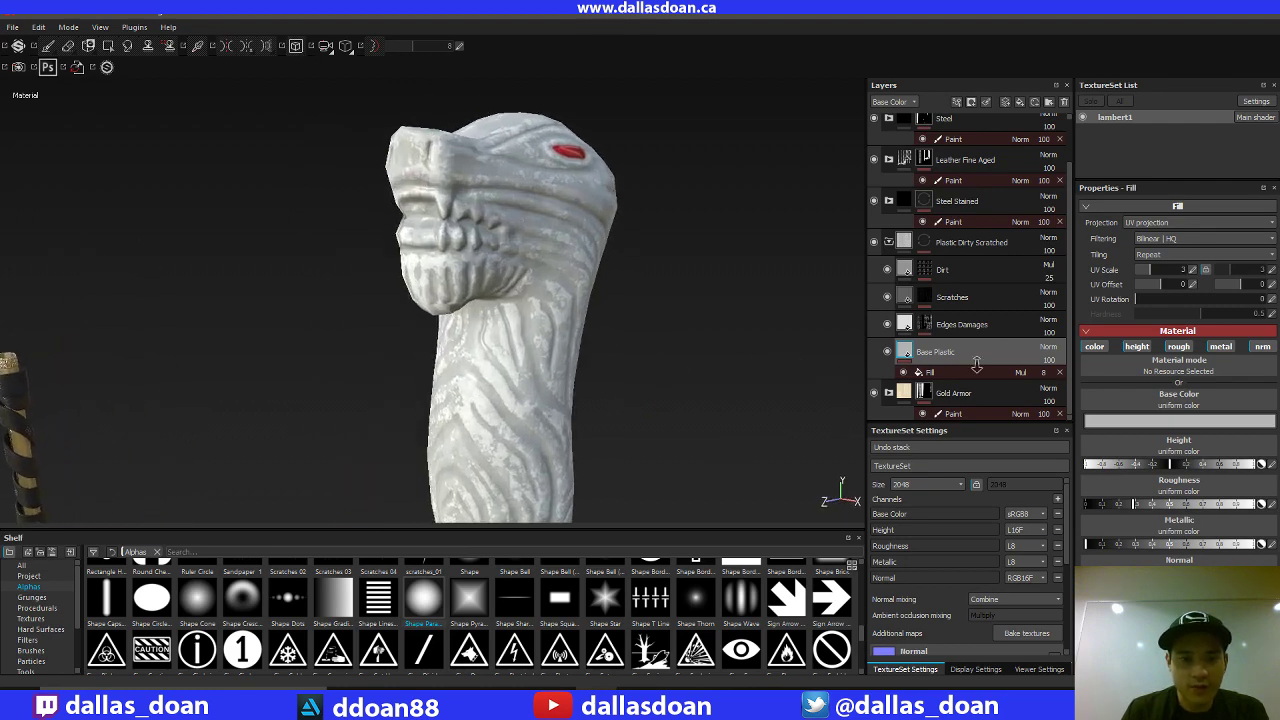
pyautogui.keyDown('alt'); pyautogui.moveTo(975, 365); pyautogui.dragTo(611, 280); pyautogui.keyUp('alt')
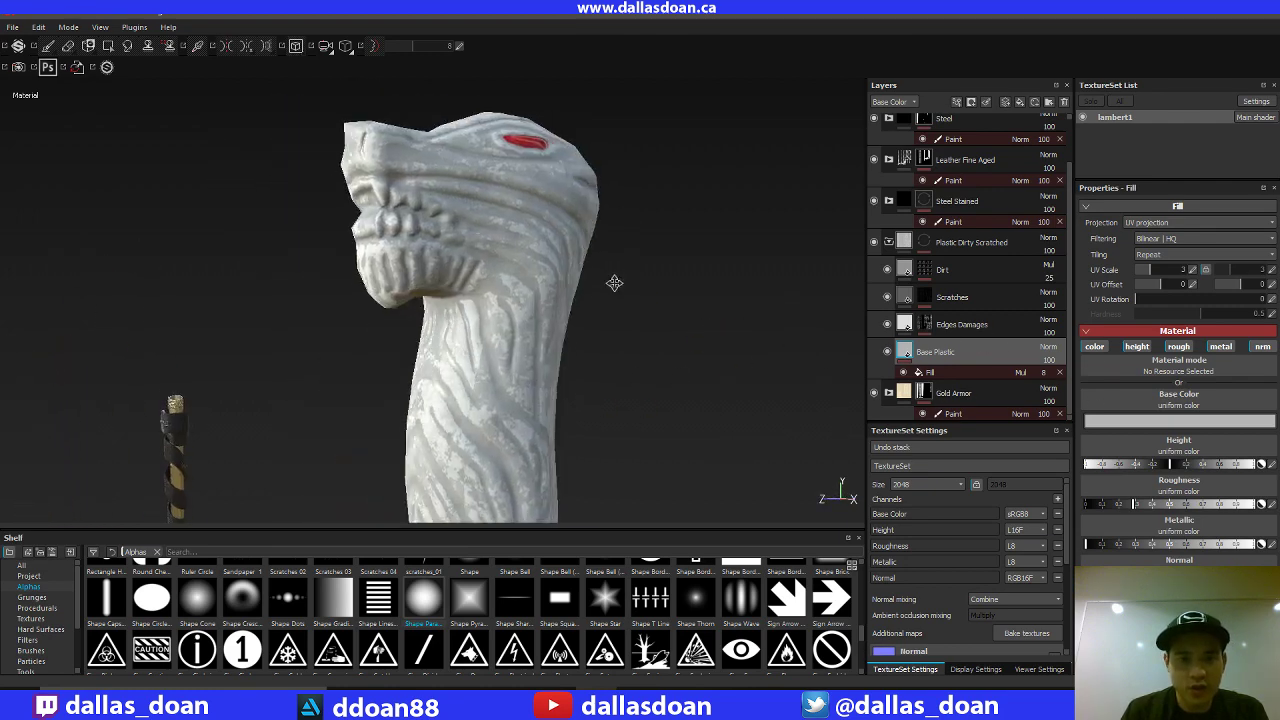
pyautogui.keyDown('alt'); pyautogui.moveTo(611, 280); pyautogui.dragTo(657, 257, button='right'); pyautogui.keyUp('alt')
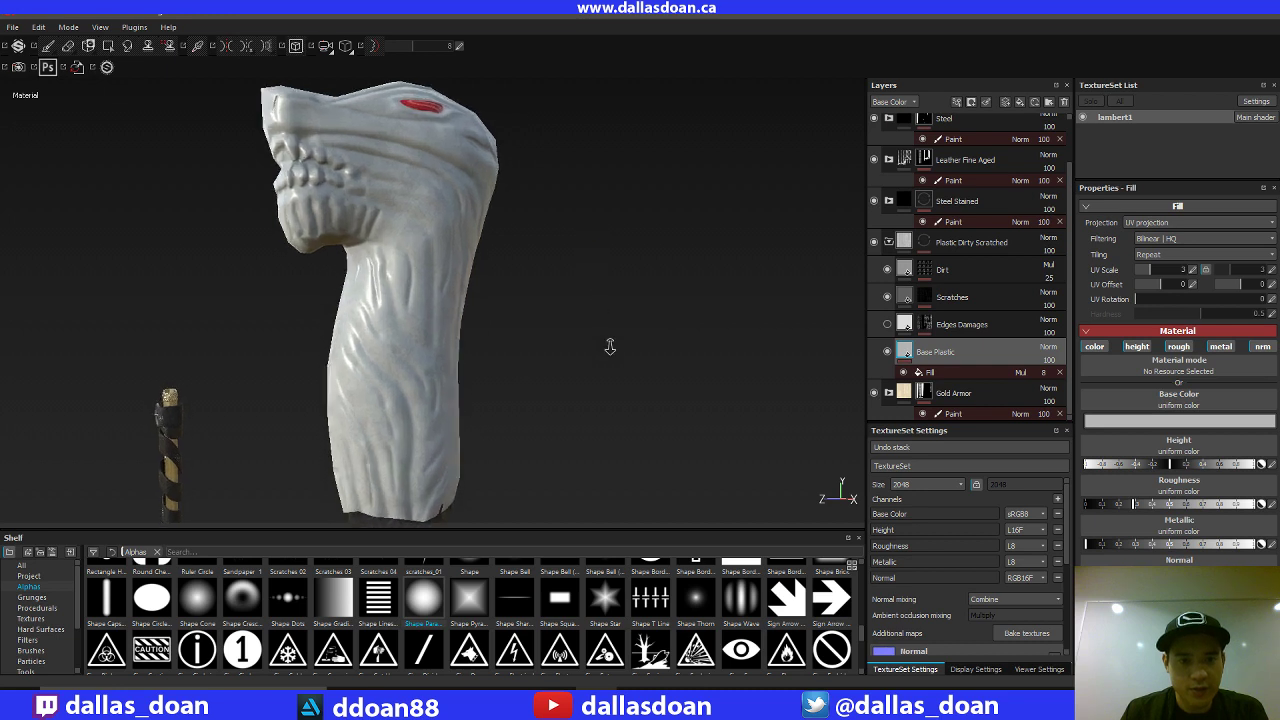
# Step: Toggle the visibility of the Edges Damages, Scratches and Dirt layers to compare their effect on the pommel
pyautogui.keyDown('alt'); pyautogui.moveTo(610, 346); pyautogui.dragTo(600, 309, button='right'); pyautogui.keyUp('alt')
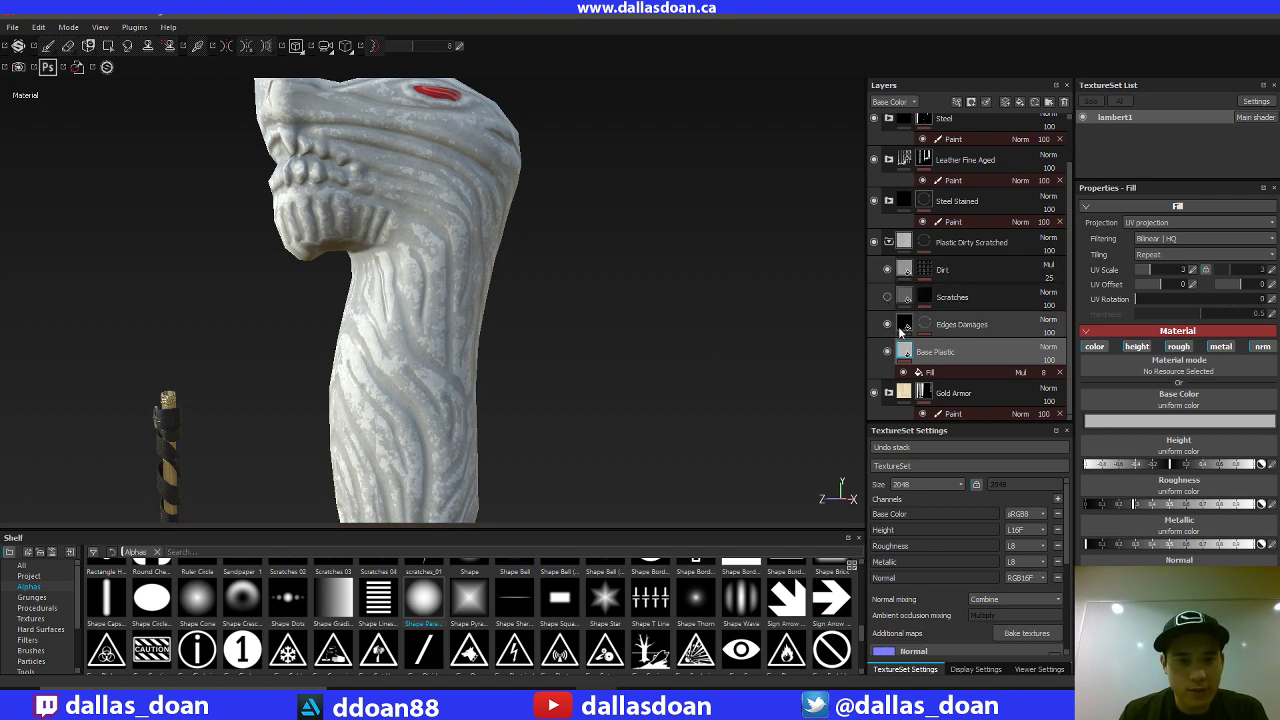
pyautogui.click(886, 271)
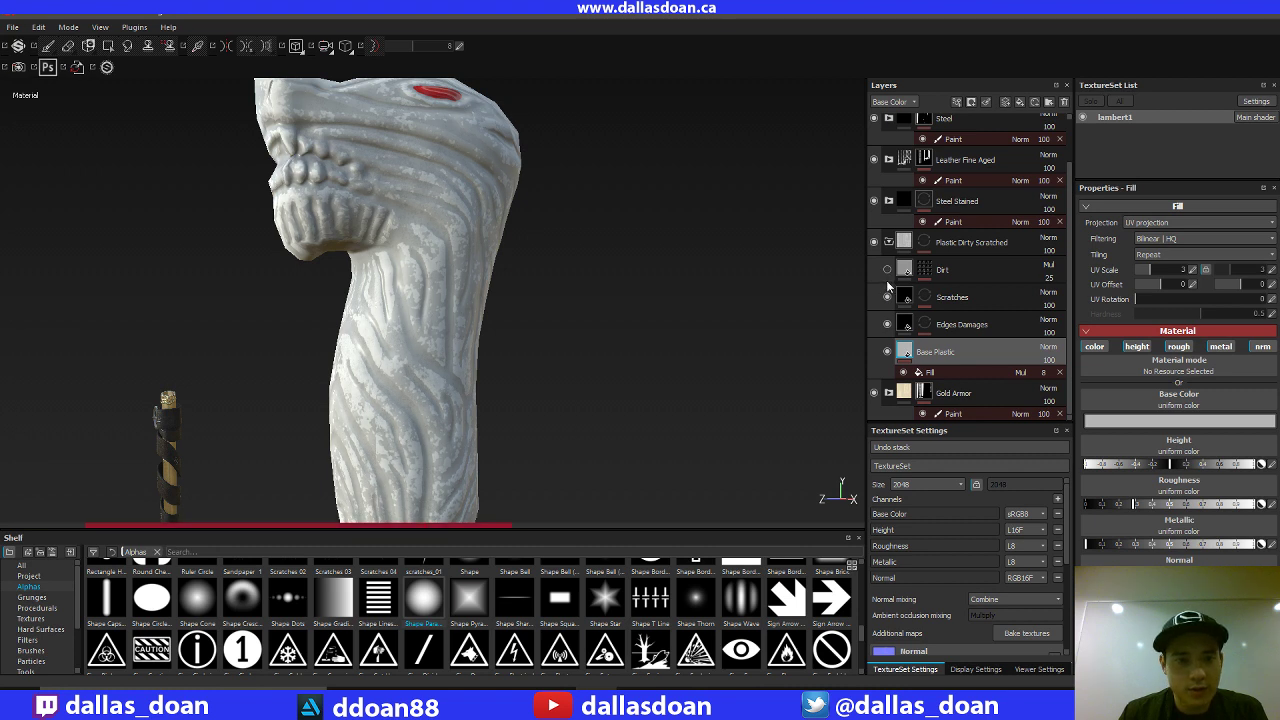
pyautogui.click(887, 269)
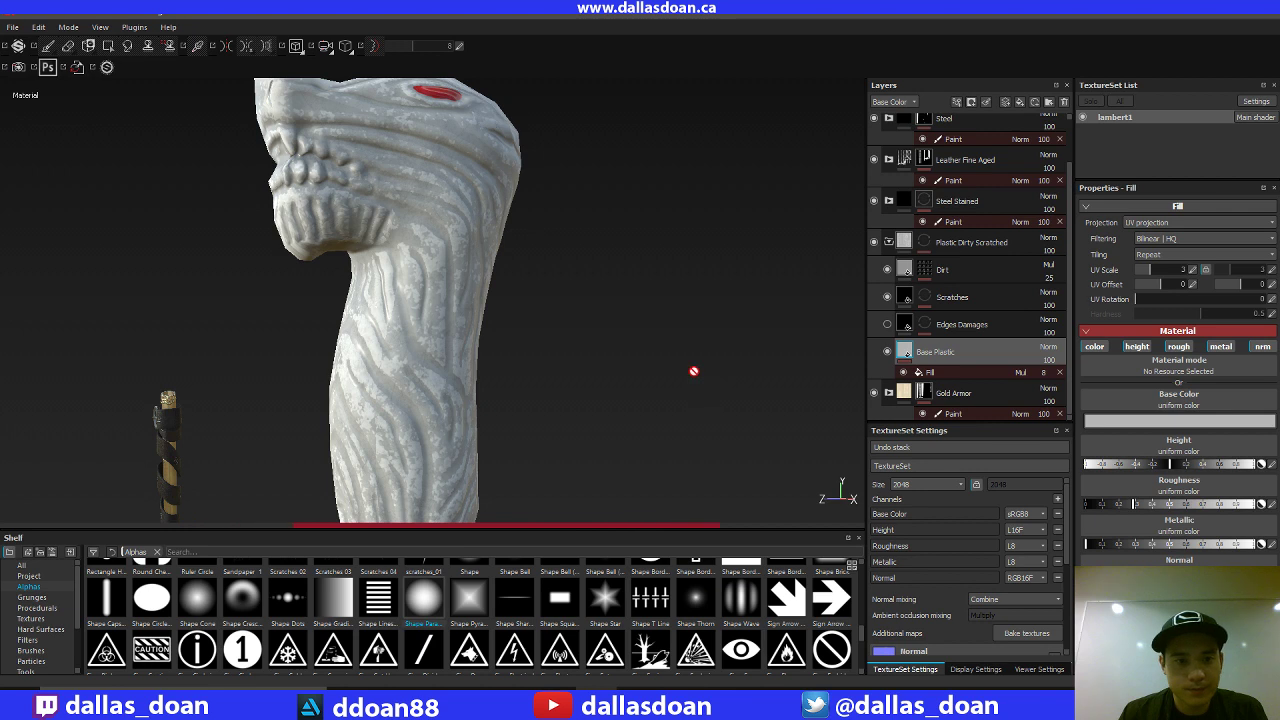
pyautogui.keyDown('alt'); pyautogui.moveTo(666, 357); pyautogui.dragTo(654, 325); pyautogui.keyUp('alt')
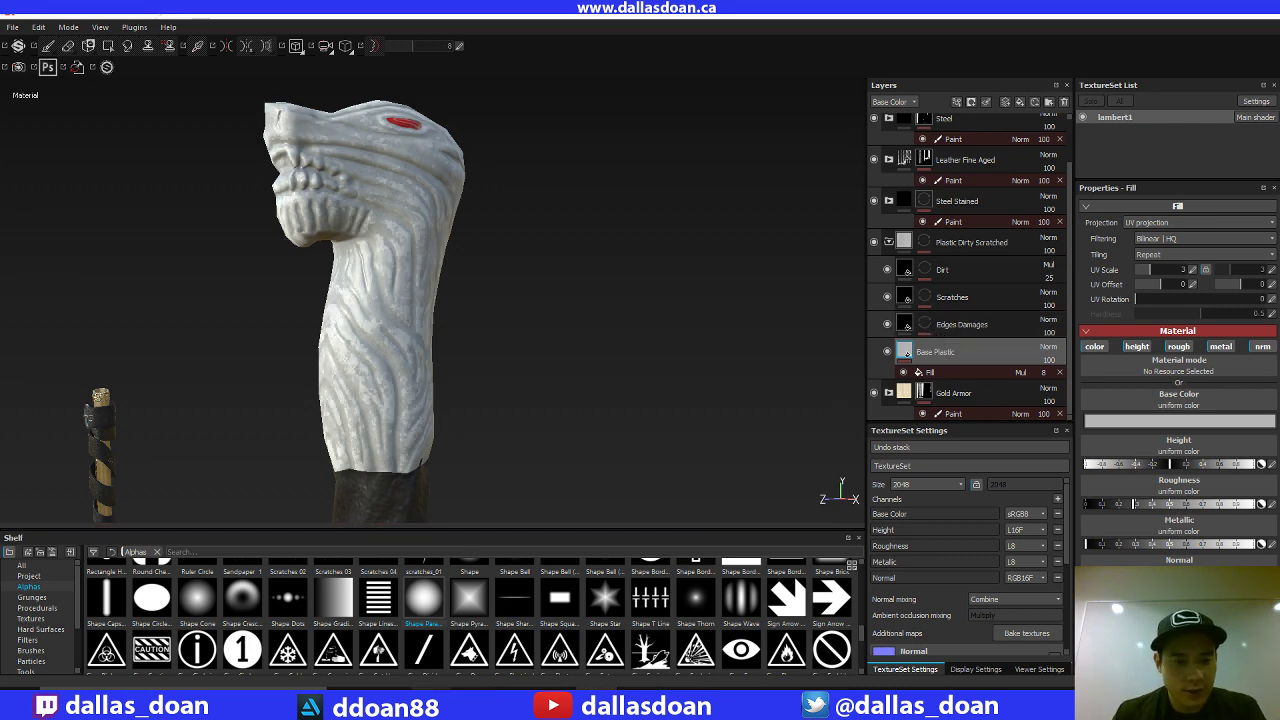
# Step: Open the Twitch chat window in Chrome to read the messages, and minimize it again
pyautogui.click(483, 684)
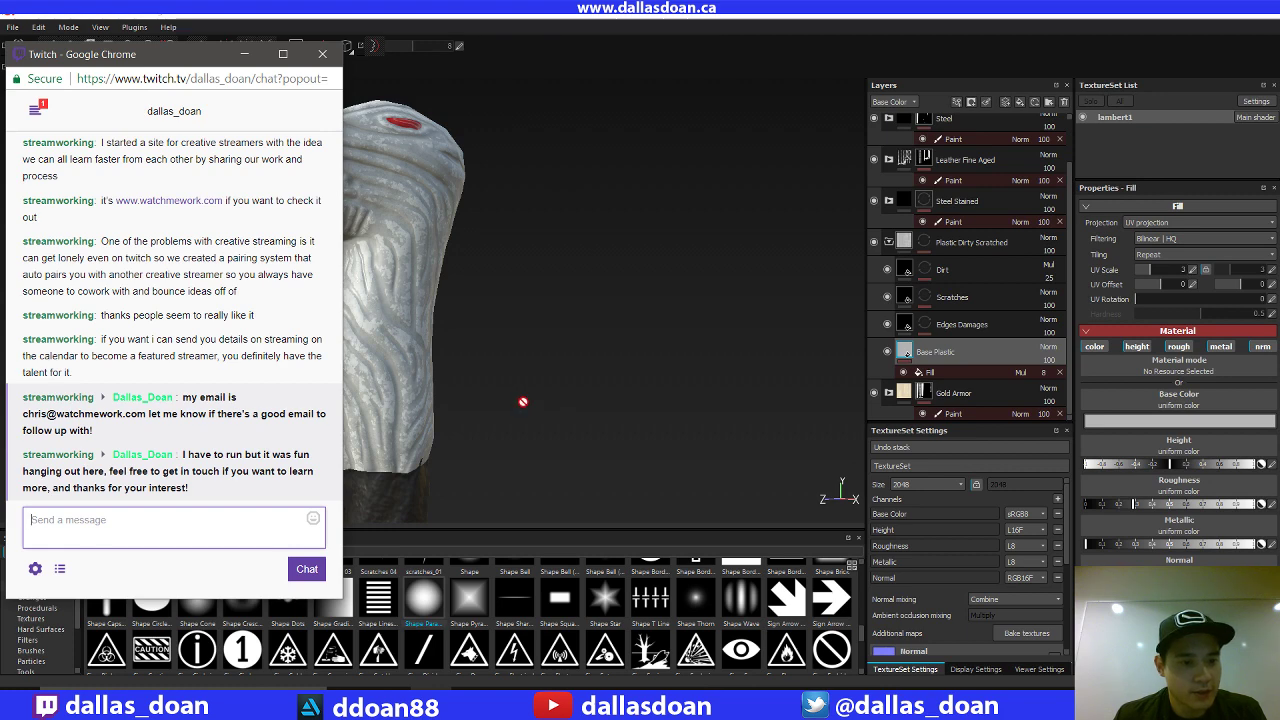
pyautogui.click(244, 53)
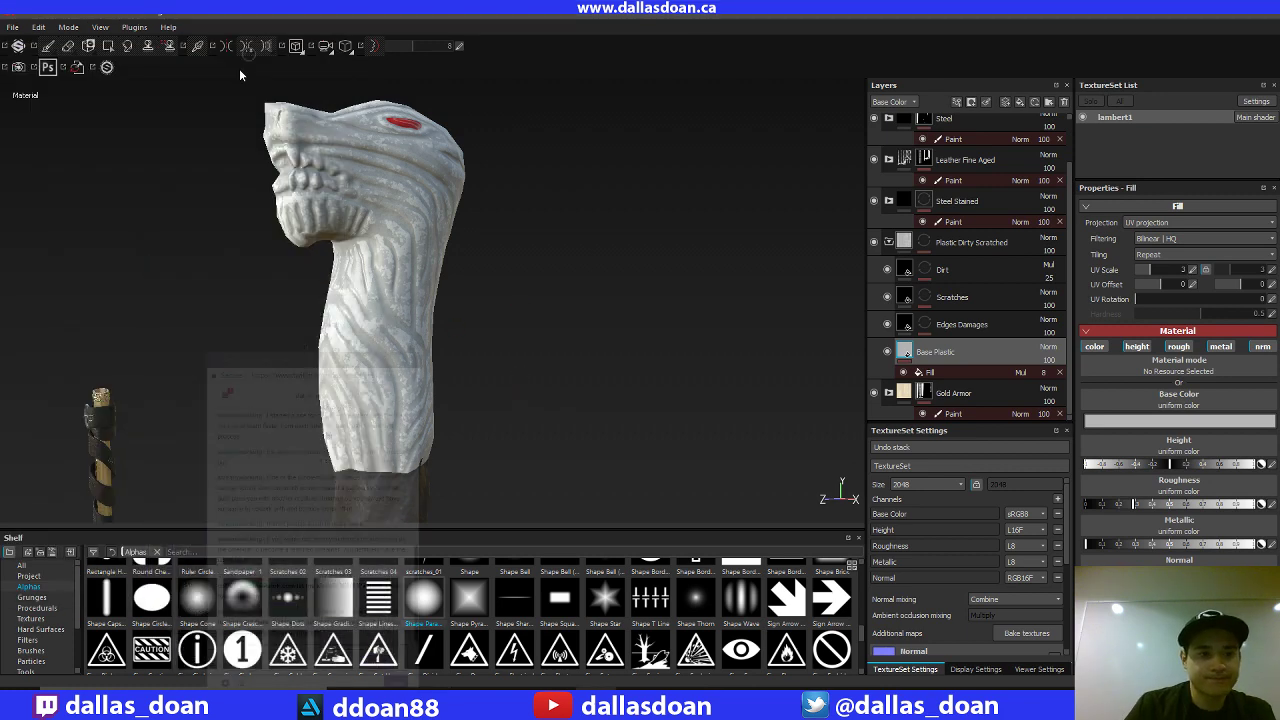
# Step: Select the Edges Damages mask's MG Mask Editor generator and lower its Global Balance to 0.54
pyautogui.moveTo(1069, 300); pyautogui.dragTo(1055, 332)
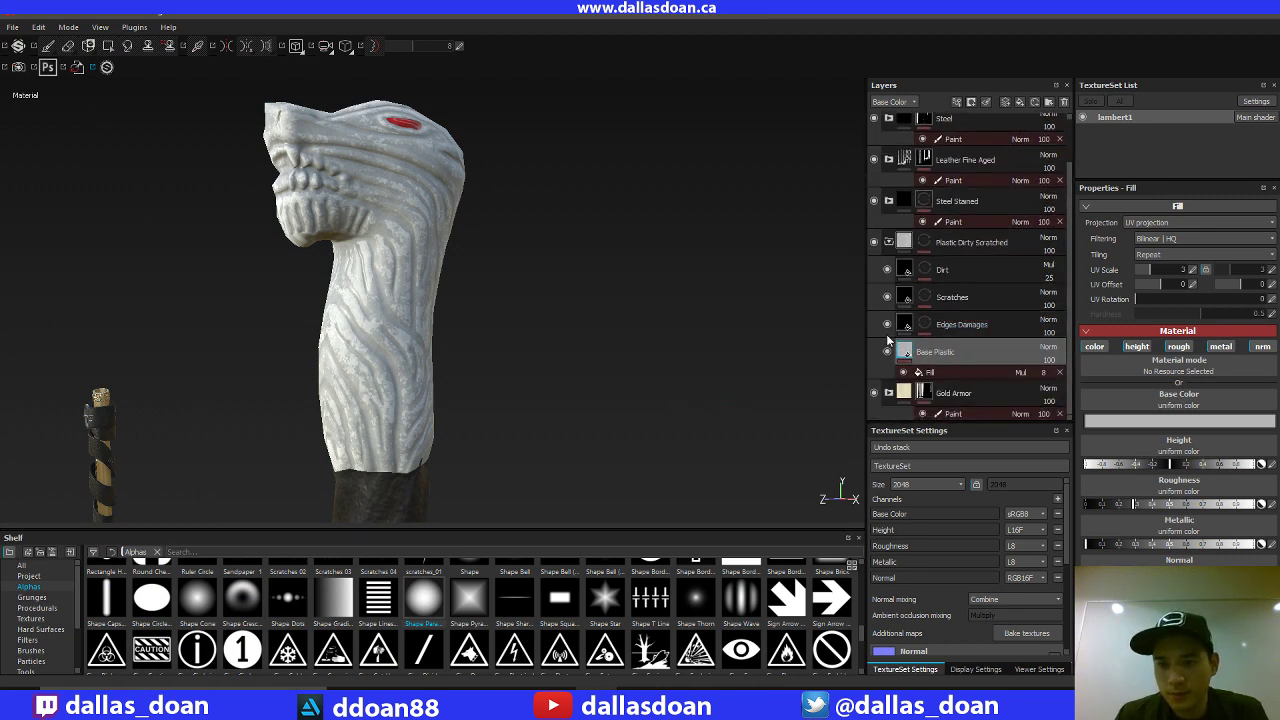
pyautogui.click(924, 331)
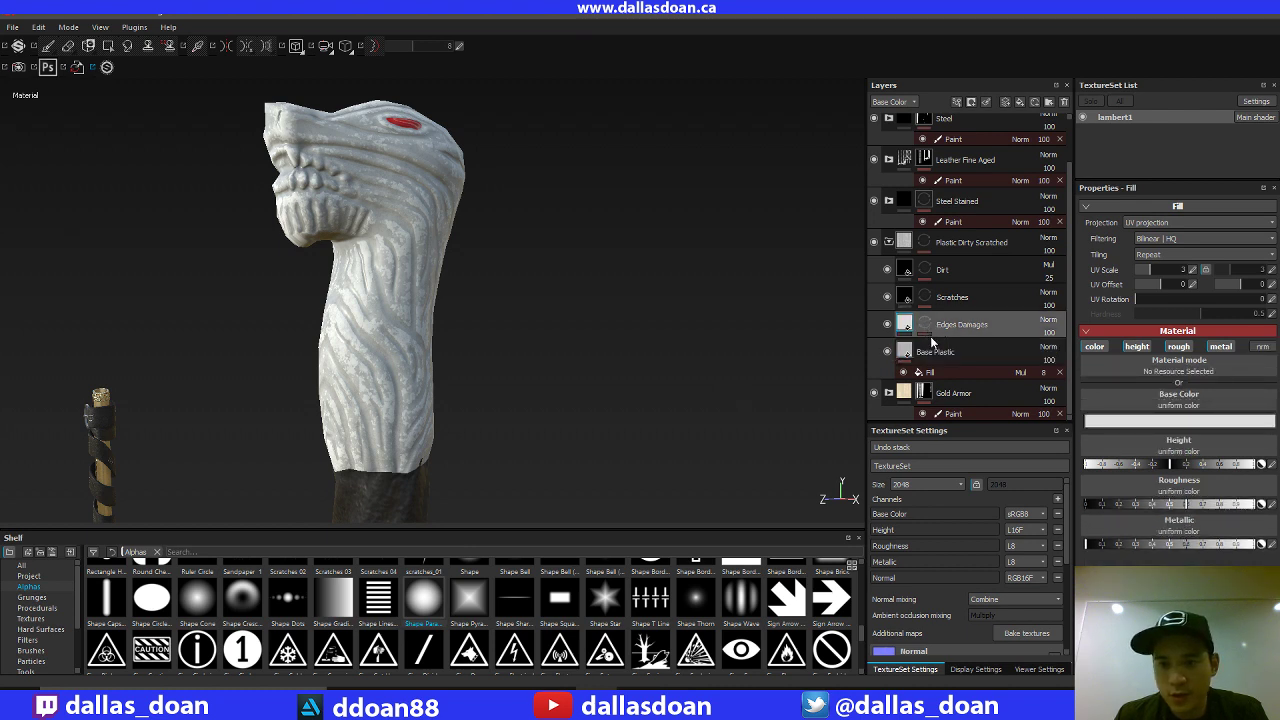
pyautogui.click(928, 334)
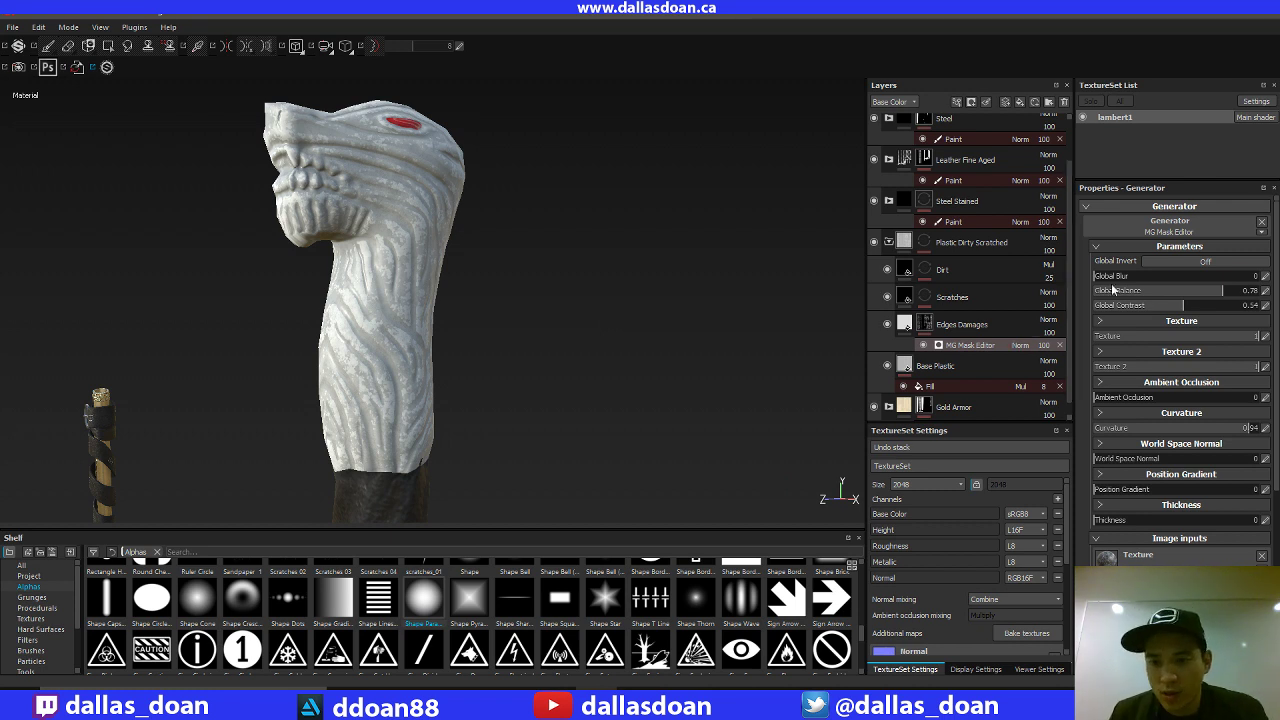
pyautogui.scroll(-3, 1275, 305)
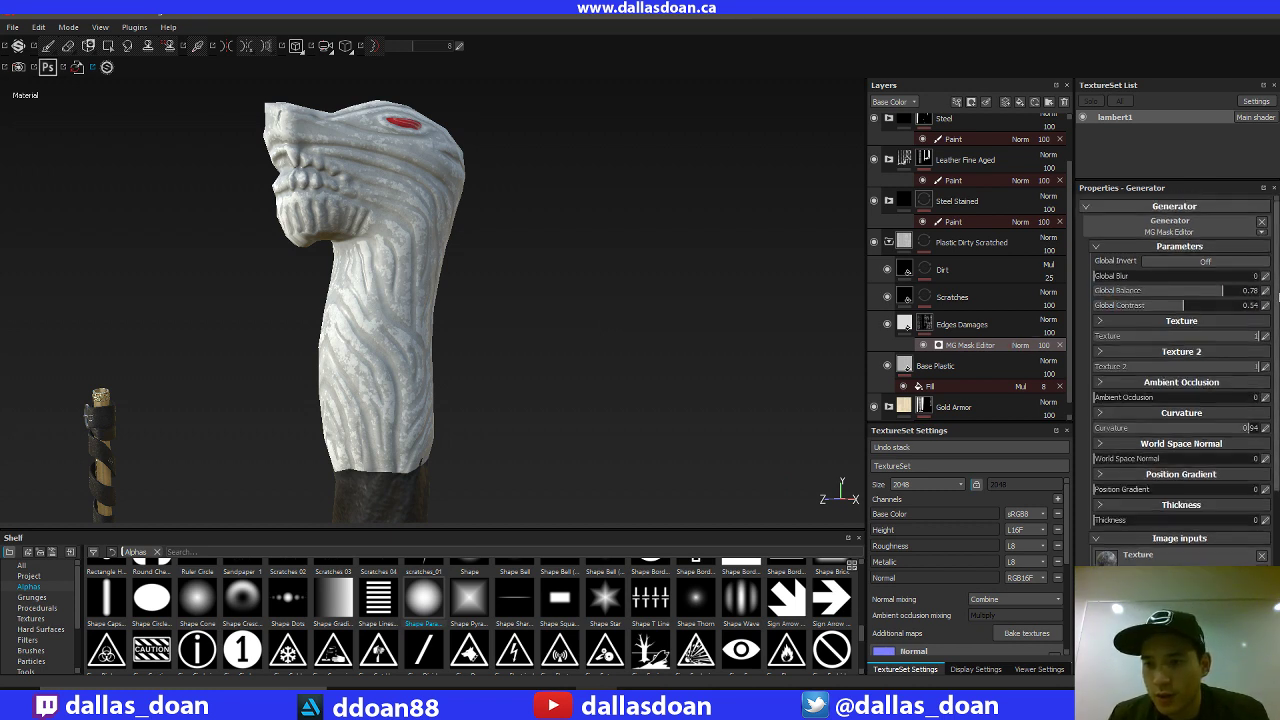
pyautogui.scroll(3, 1220, 297)
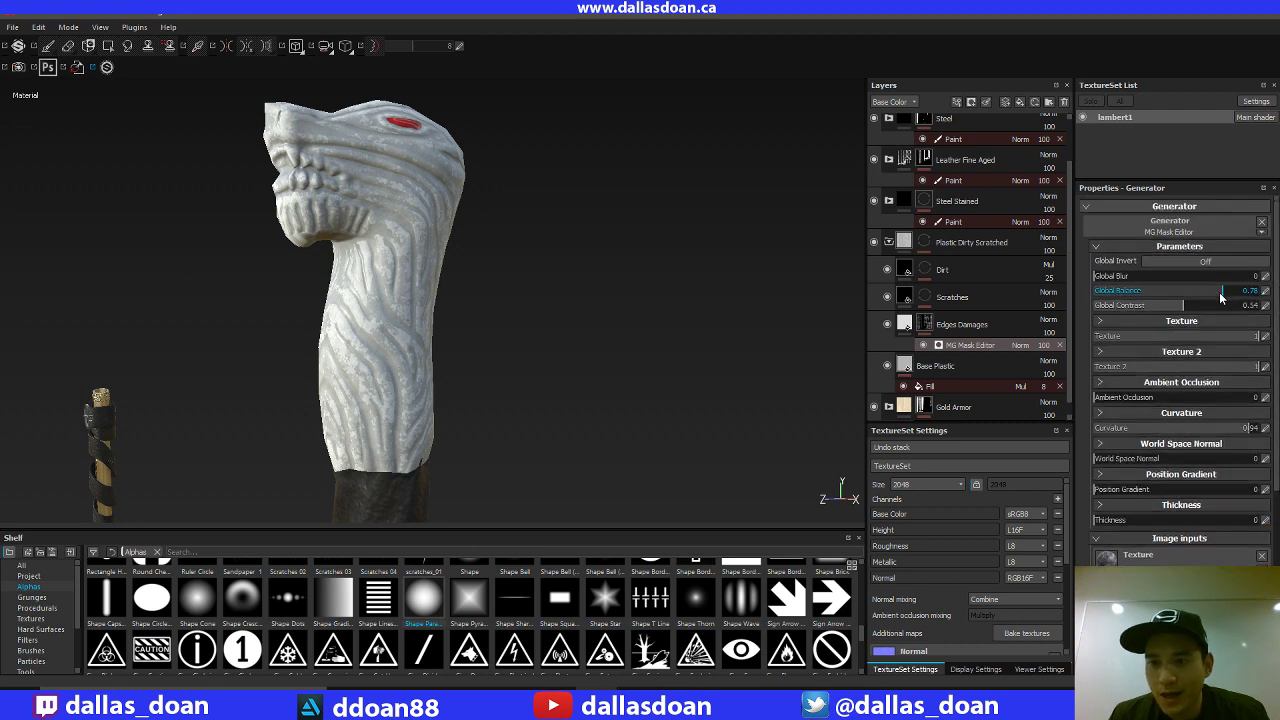
pyautogui.moveTo(1210, 298); pyautogui.dragTo(1187, 300)
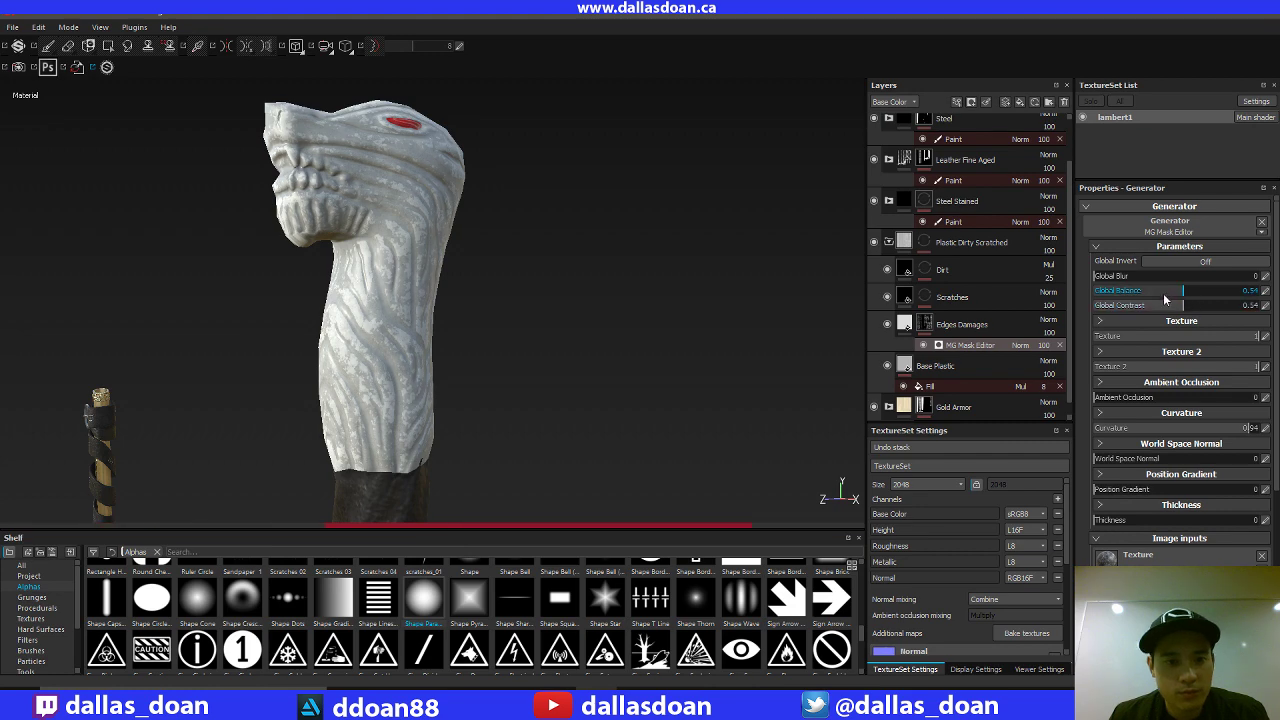
# Step: Check the wolf-head reference photo, and set the Edges Damages generator's Ambient Occlusion to 0 and Curvature to 0.48
pyautogui.hotkey('alt', 'Tab')
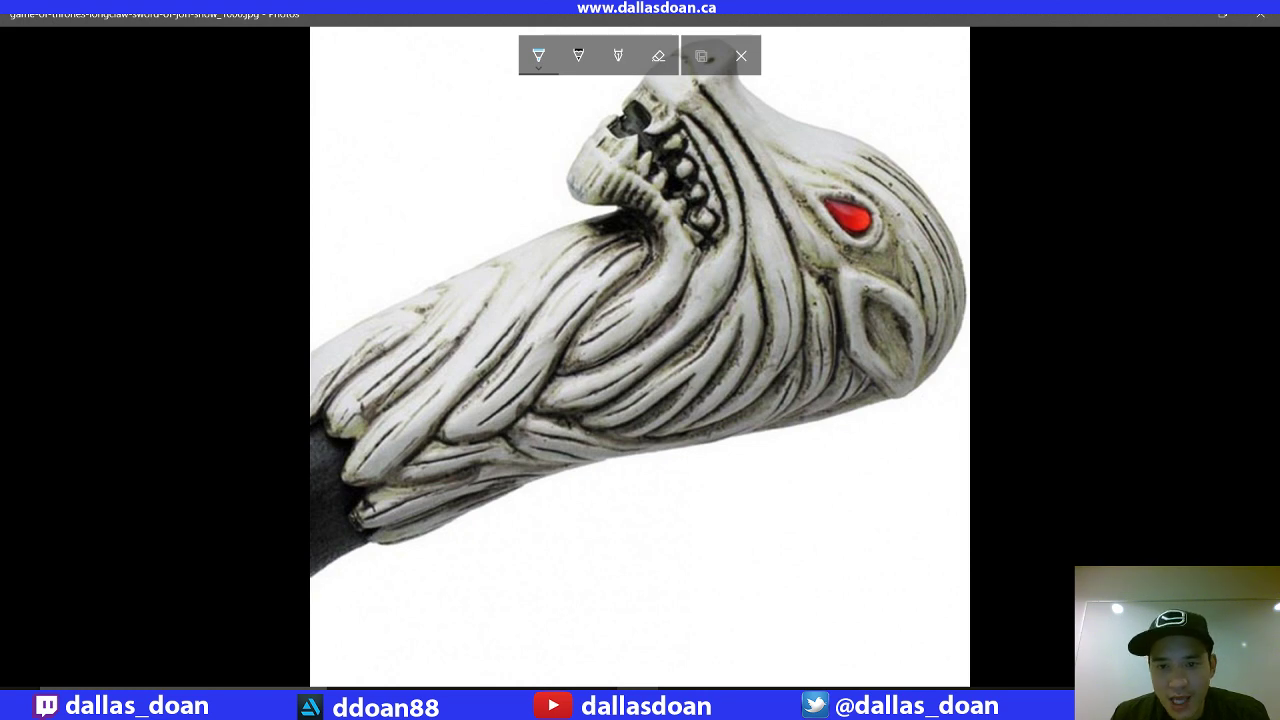
pyautogui.hotkey('alt', 'Tab')
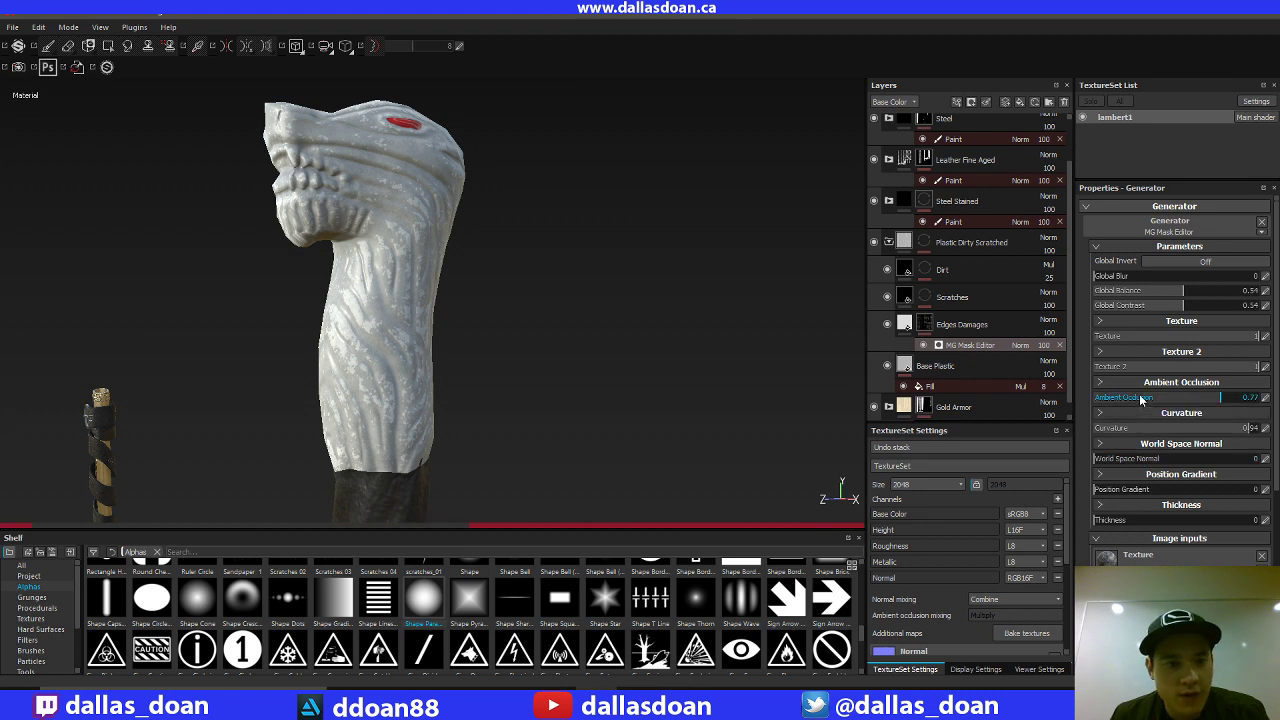
pyautogui.moveTo(1140, 398); pyautogui.dragTo(1090, 399)
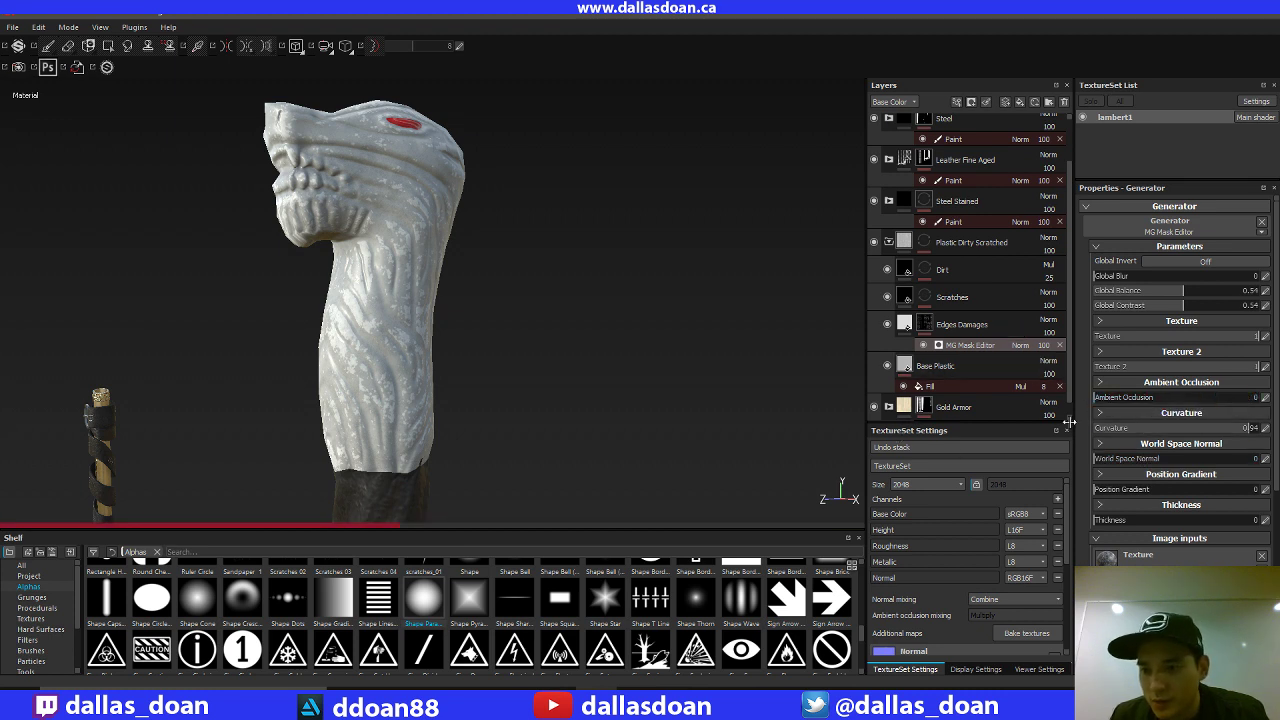
pyautogui.moveTo(1153, 425); pyautogui.dragTo(1167, 432)
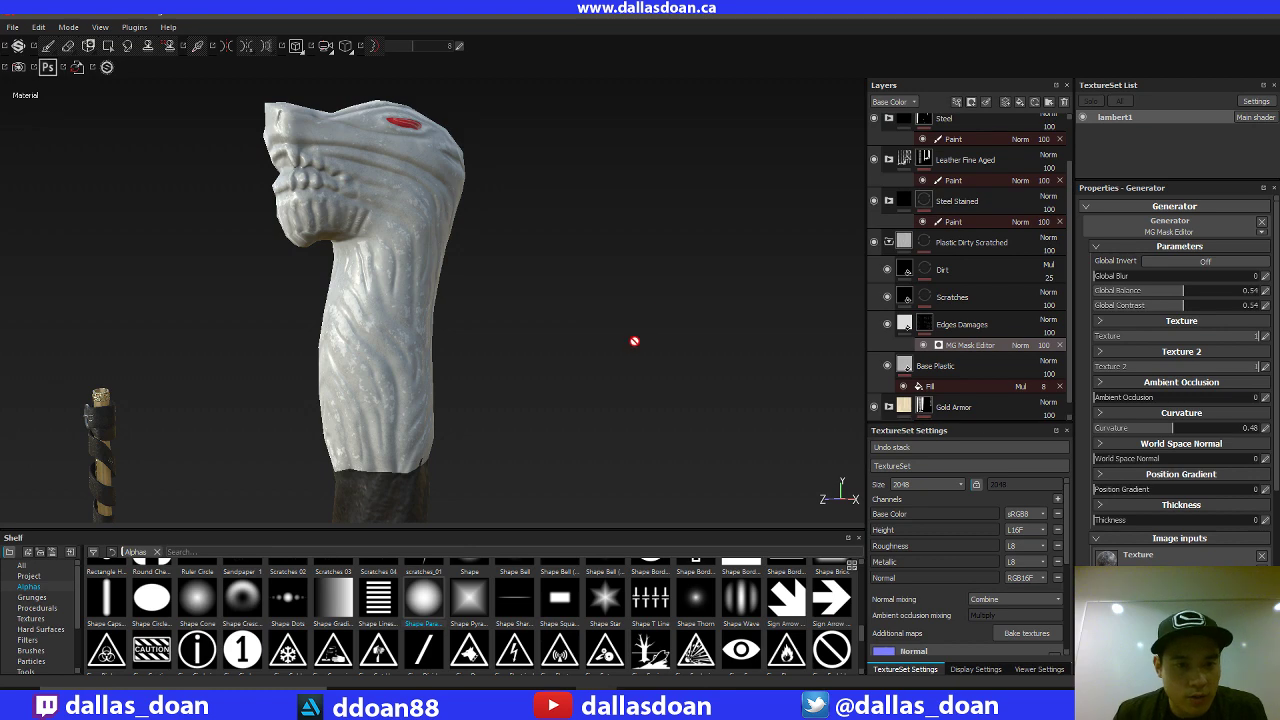
# Step: Inspect the edge wear on the wolf-head pommel from all sides and close up on the neck
pyautogui.keyDown('alt'); pyautogui.moveTo(634, 346); pyautogui.dragTo(664, 331); pyautogui.keyUp('alt')
pyautogui.keyDown('alt'); pyautogui.moveTo(515, 285); pyautogui.dragTo(370, 226, button='right'); pyautogui.keyUp('alt')
pyautogui.keyDown('alt'); pyautogui.moveTo(528, 265); pyautogui.dragTo(397, 193); pyautogui.keyUp('alt')
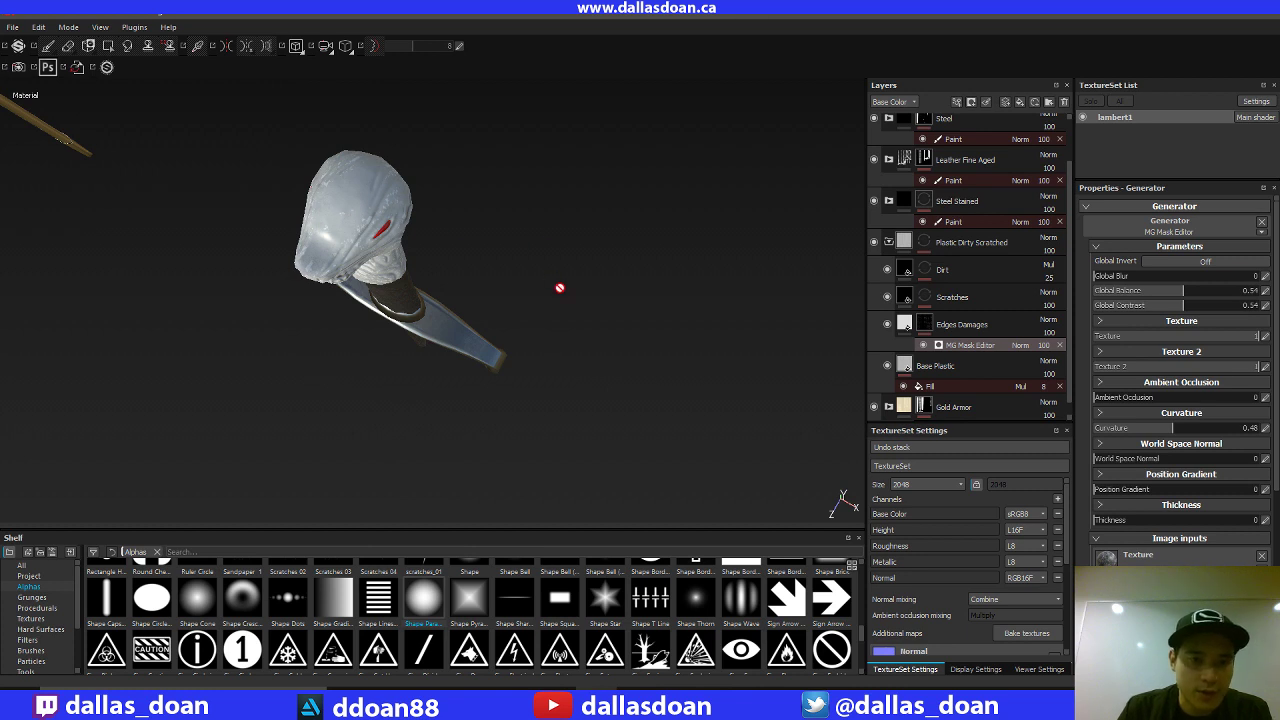
pyautogui.keyDown('alt'); pyautogui.moveTo(560, 288); pyautogui.dragTo(370, 216); pyautogui.keyUp('alt')
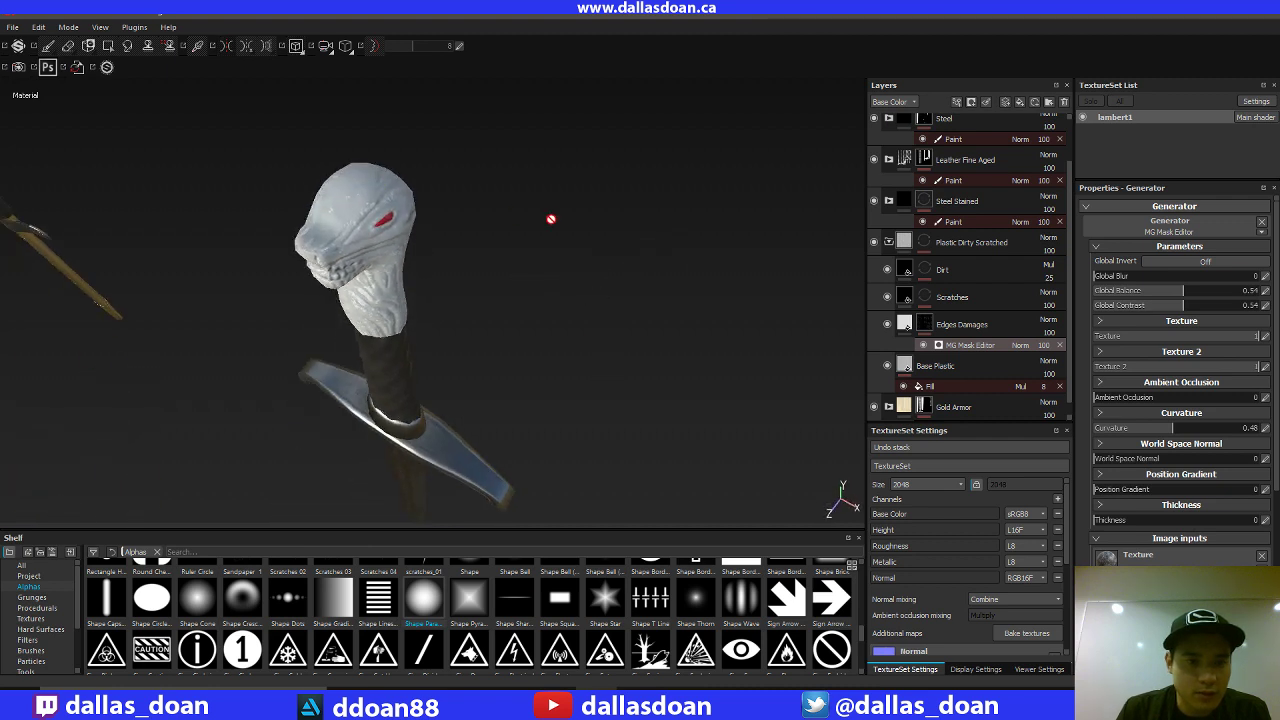
pyautogui.keyDown('alt'); pyautogui.moveTo(551, 219); pyautogui.dragTo(308, 226); pyautogui.keyUp('alt')
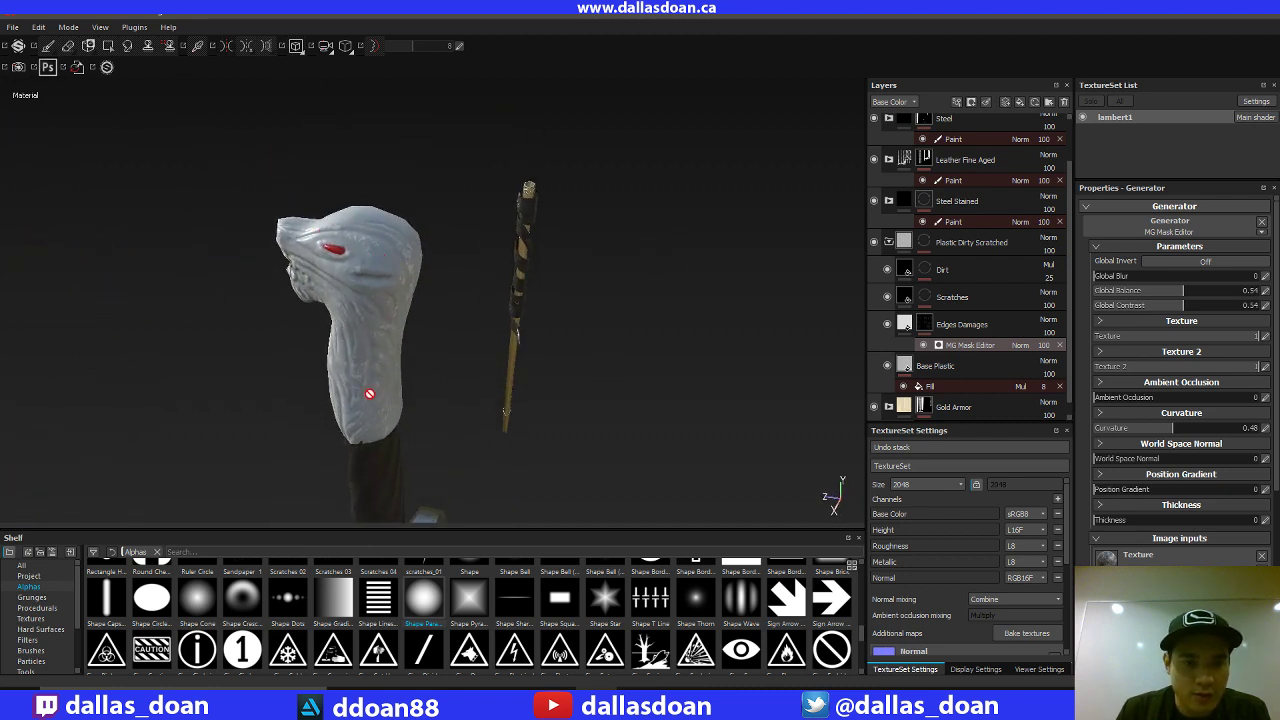
pyautogui.keyDown('alt'); pyautogui.moveTo(473, 345); pyautogui.dragTo(295, 266); pyautogui.keyUp('alt')
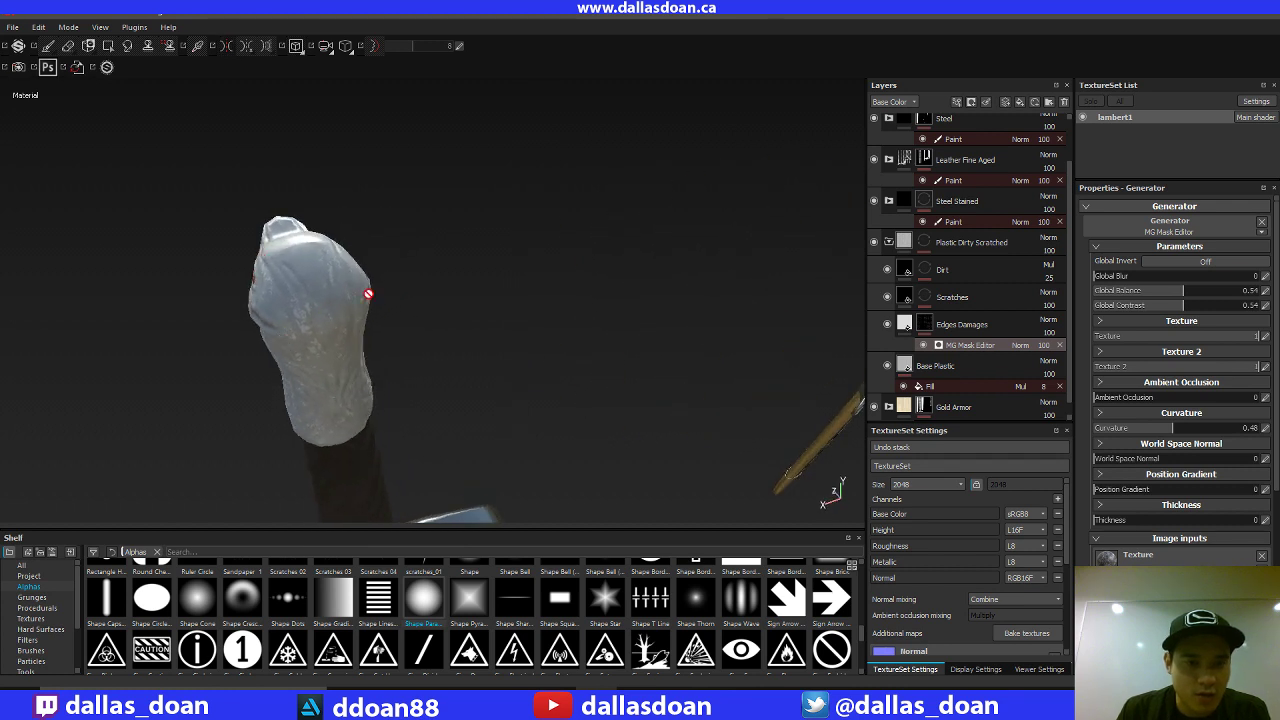
pyautogui.keyDown('alt'); pyautogui.moveTo(368, 294); pyautogui.dragTo(282, 423); pyautogui.keyUp('alt')
pyautogui.keyDown('alt'); pyautogui.moveTo(470, 281); pyautogui.dragTo(343, 244); pyautogui.keyUp('alt')
pyautogui.moveTo(456, 252)
pyautogui.keyDown('alt'); pyautogui.mouseDown()
pyautogui.moveTo(449, 214)
pyautogui.moveTo(489, 286)
pyautogui.moveTo(494, 268)
pyautogui.moveTo(357, 300)
pyautogui.moveTo(282, 262)
pyautogui.mouseUp(); pyautogui.keyUp('alt')
pyautogui.keyDown('alt'); pyautogui.moveTo(421, 267); pyautogui.dragTo(290, 323); pyautogui.keyUp('alt')
pyautogui.keyDown('alt'); pyautogui.moveTo(550, 273); pyautogui.dragTo(1035, 258, button='right'); pyautogui.keyUp('alt')
pyautogui.keyDown('alt'); pyautogui.moveTo(715, 290); pyautogui.dragTo(627, 230, button='middle'); pyautogui.keyUp('alt')
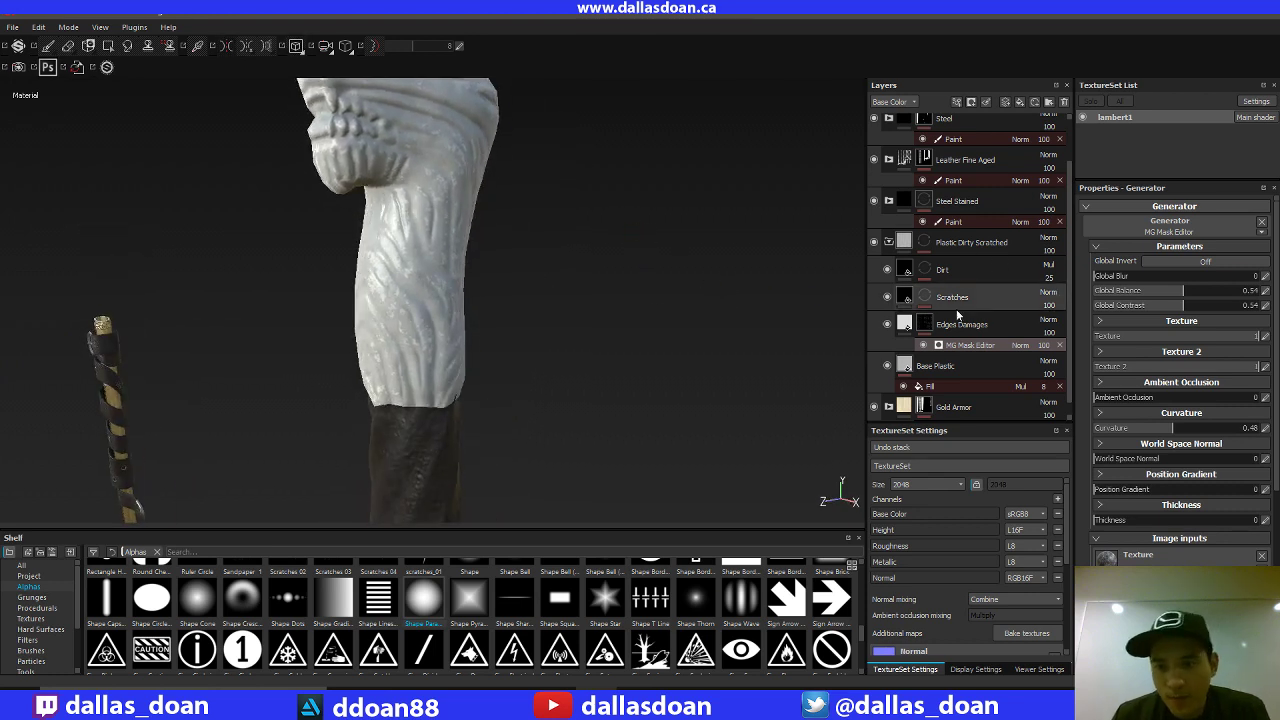
# Step: Remove the MG Mask Editor generator from the Edges Damages mask and add a paint effect to that mask
pyautogui.click(1057, 320)
pyautogui.keyDown('alt'); pyautogui.moveTo(820, 360); pyautogui.dragTo(681, 338); pyautogui.keyUp('alt')
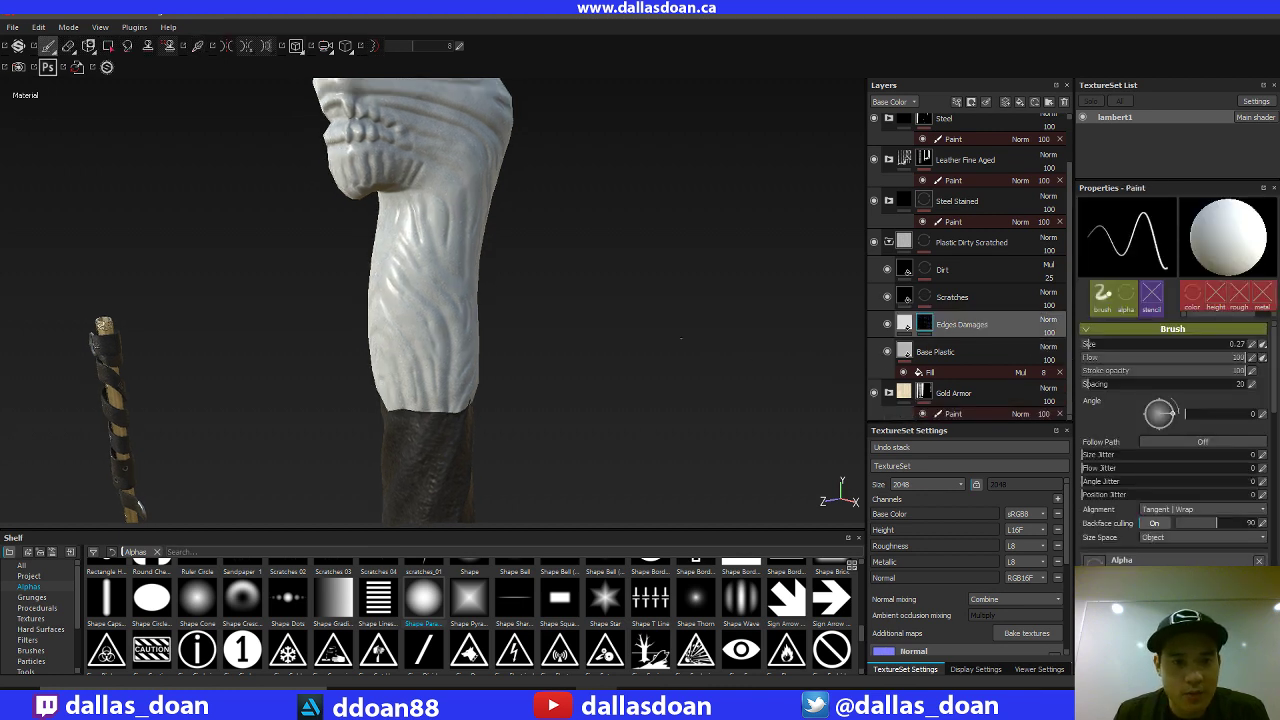
pyautogui.click(925, 326)
pyautogui.rightClick(930, 324)
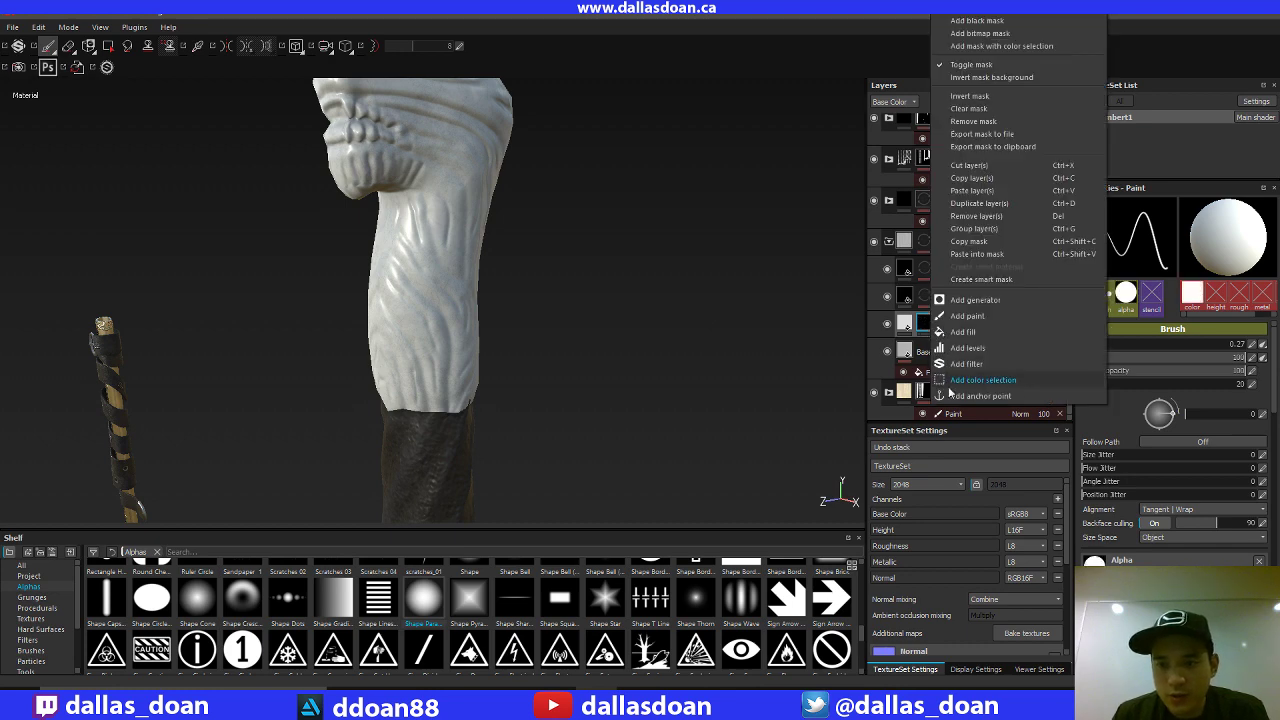
pyautogui.click(980, 321)
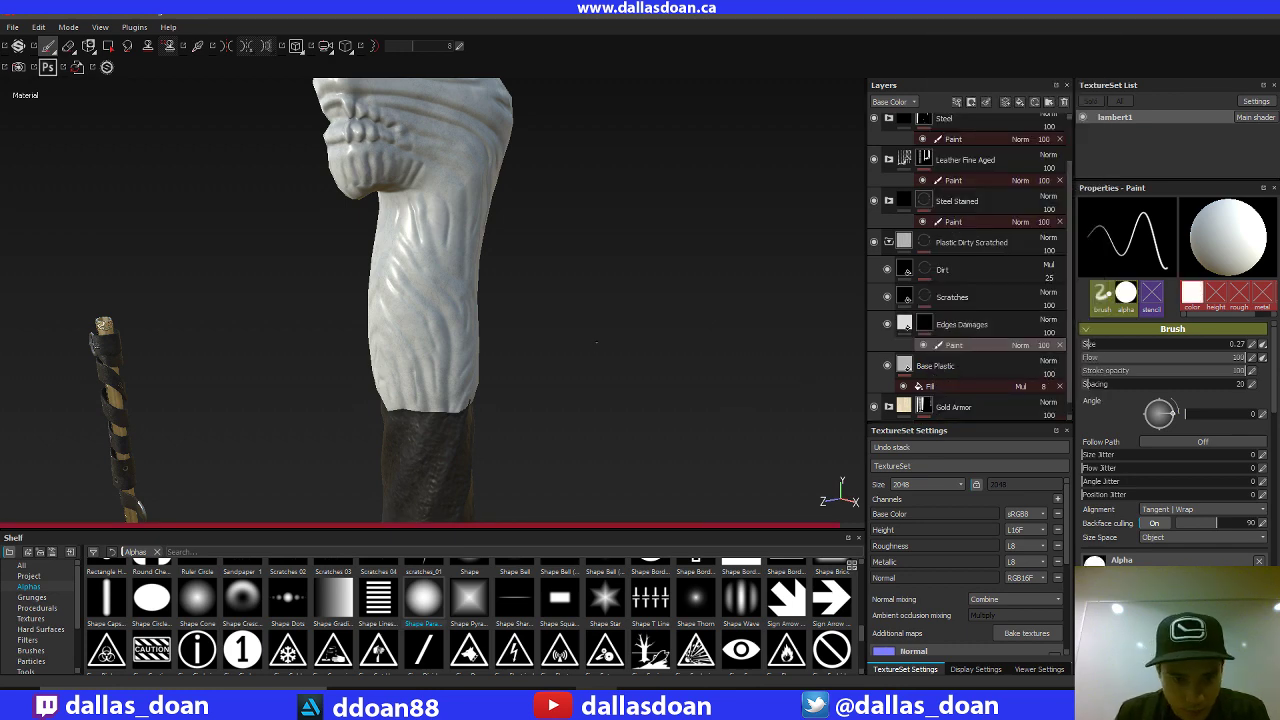
# Step: Load the Dirt 07 alpha into the paint brush and set the brush size to about 2.32
pyautogui.scroll(5, 863, 620)
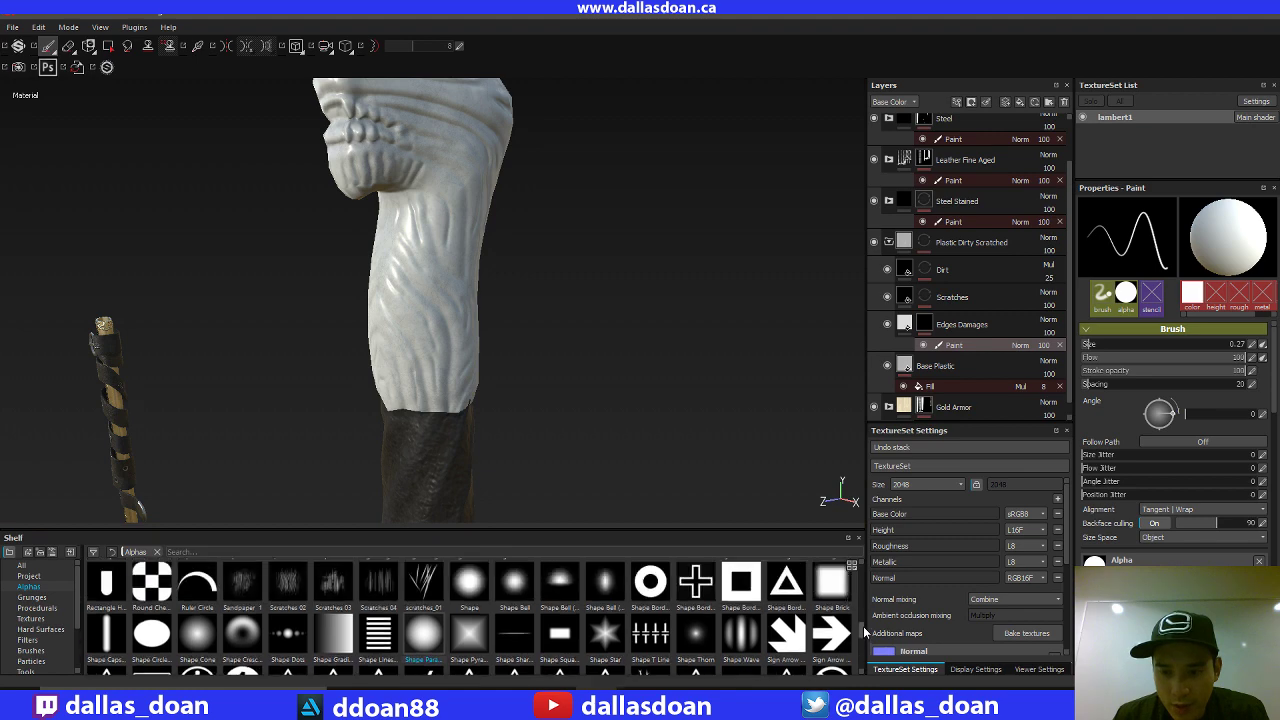
pyautogui.scroll(5, 862, 612)
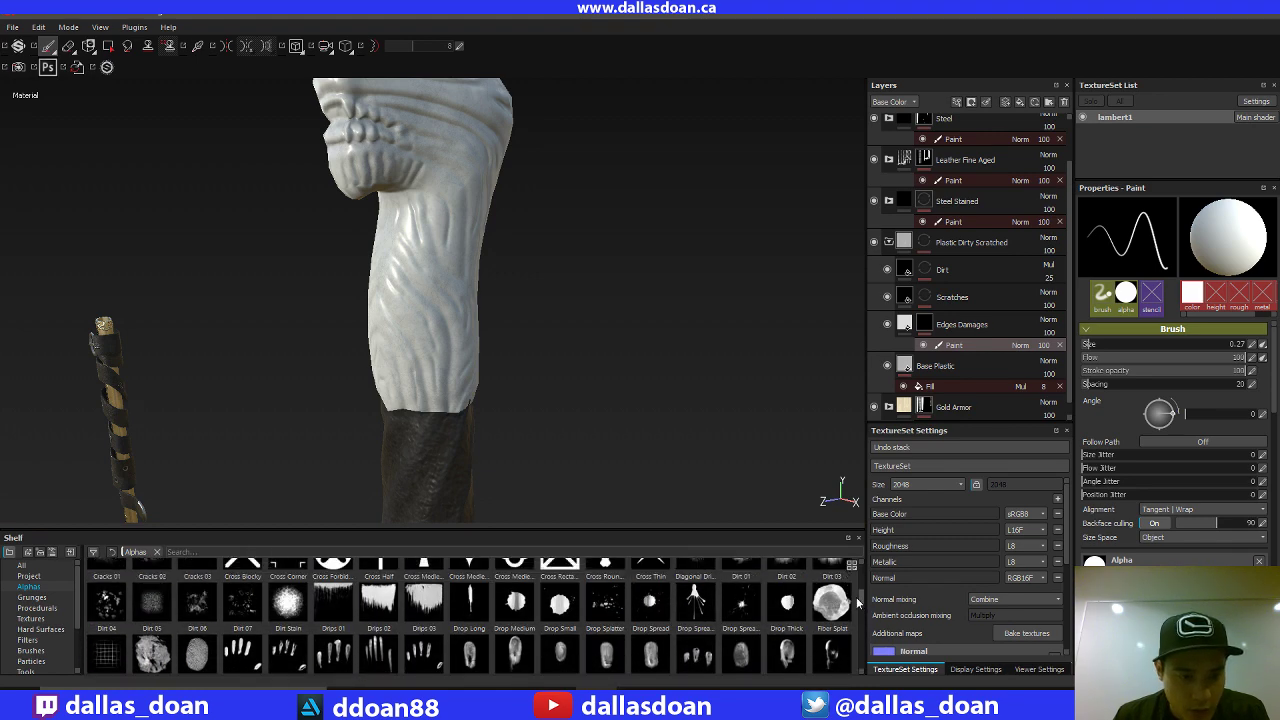
pyautogui.scroll(1, 856, 597)
pyautogui.scroll(1, 857, 599)
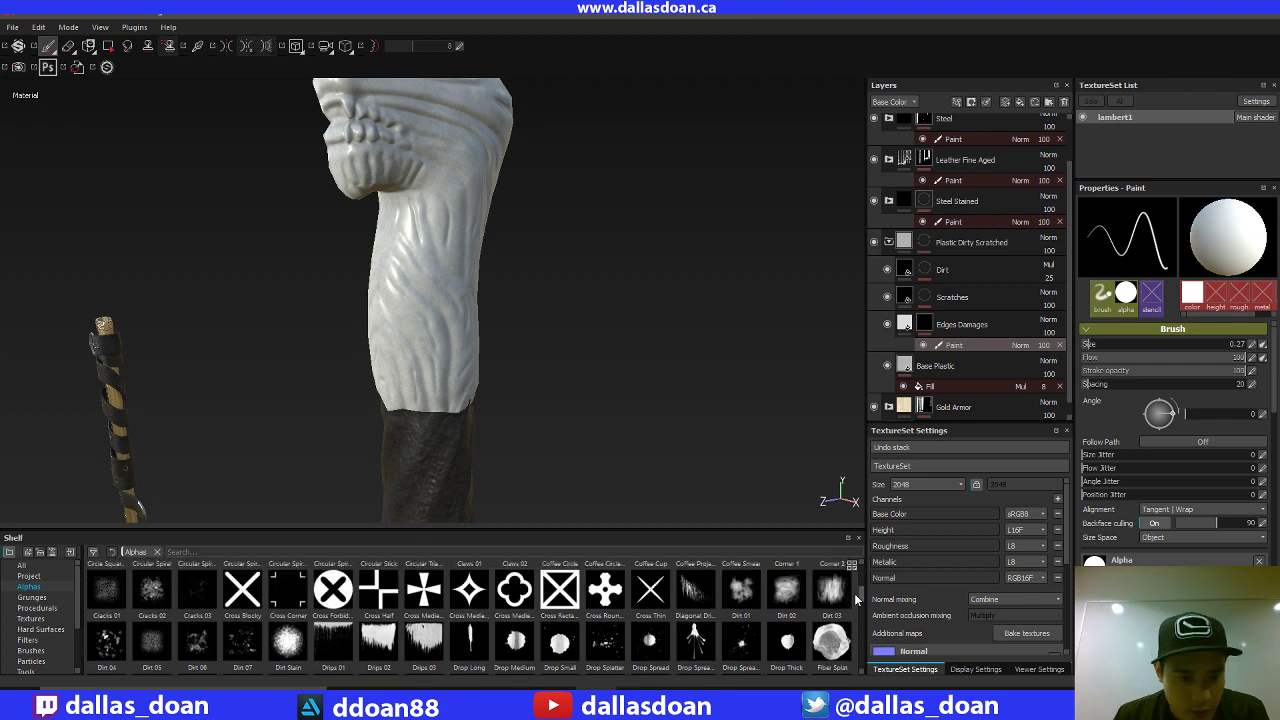
pyautogui.scroll(-1, 856, 598)
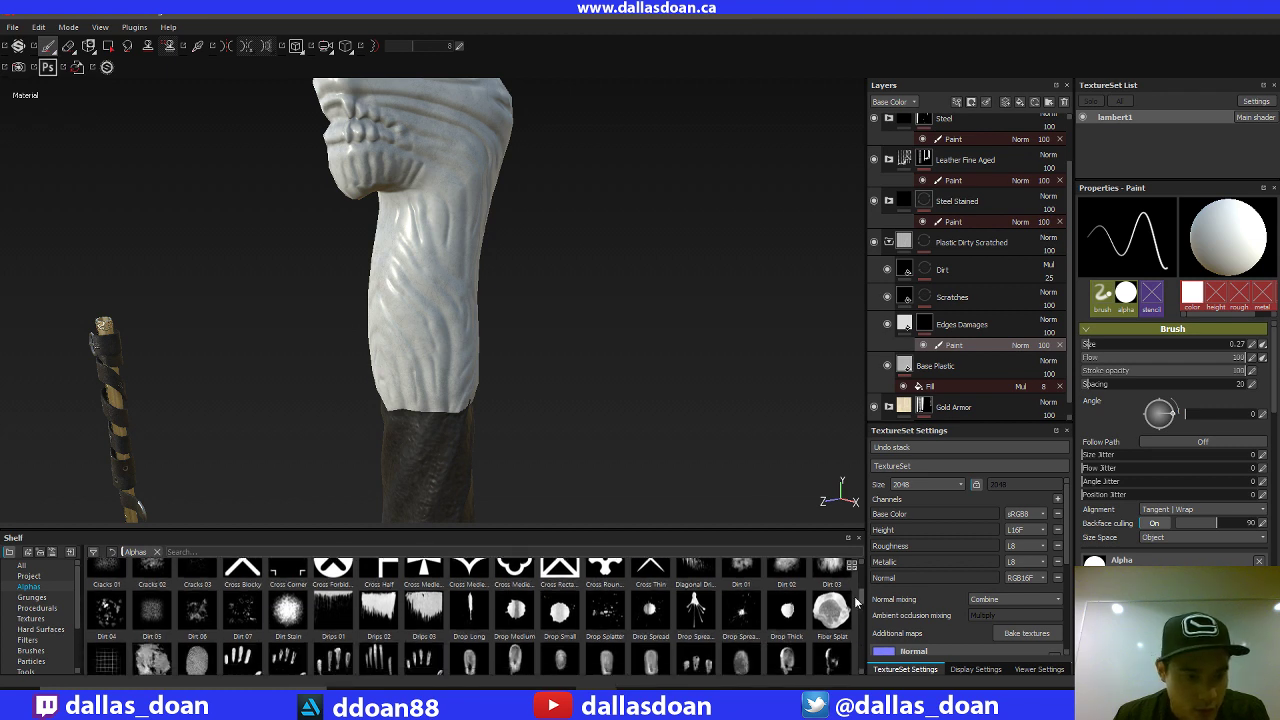
pyautogui.click(236, 617)
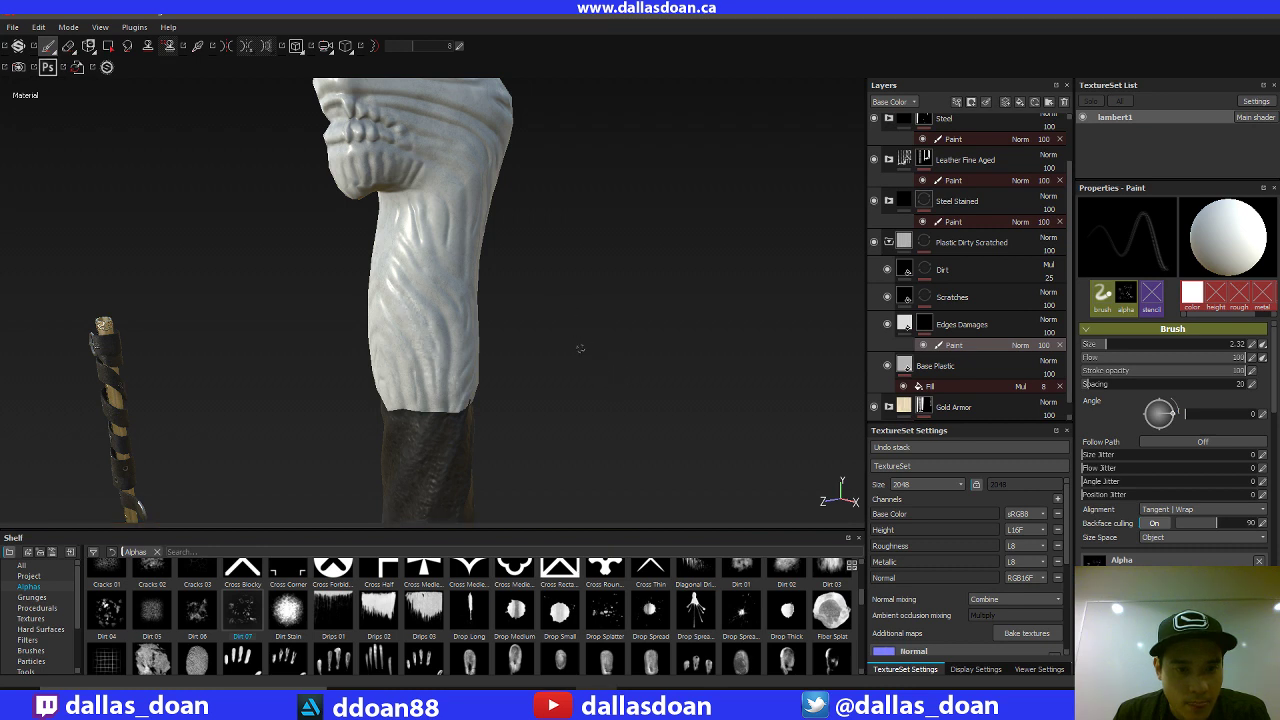
# Step: Set the brush spacing to about 160 and paint Dirt 07 speckles up the pommel's neck on the Edges Damages mask
pyautogui.keyDown('alt'); pyautogui.moveTo(580, 349); pyautogui.dragTo(691, 306); pyautogui.keyUp('alt')
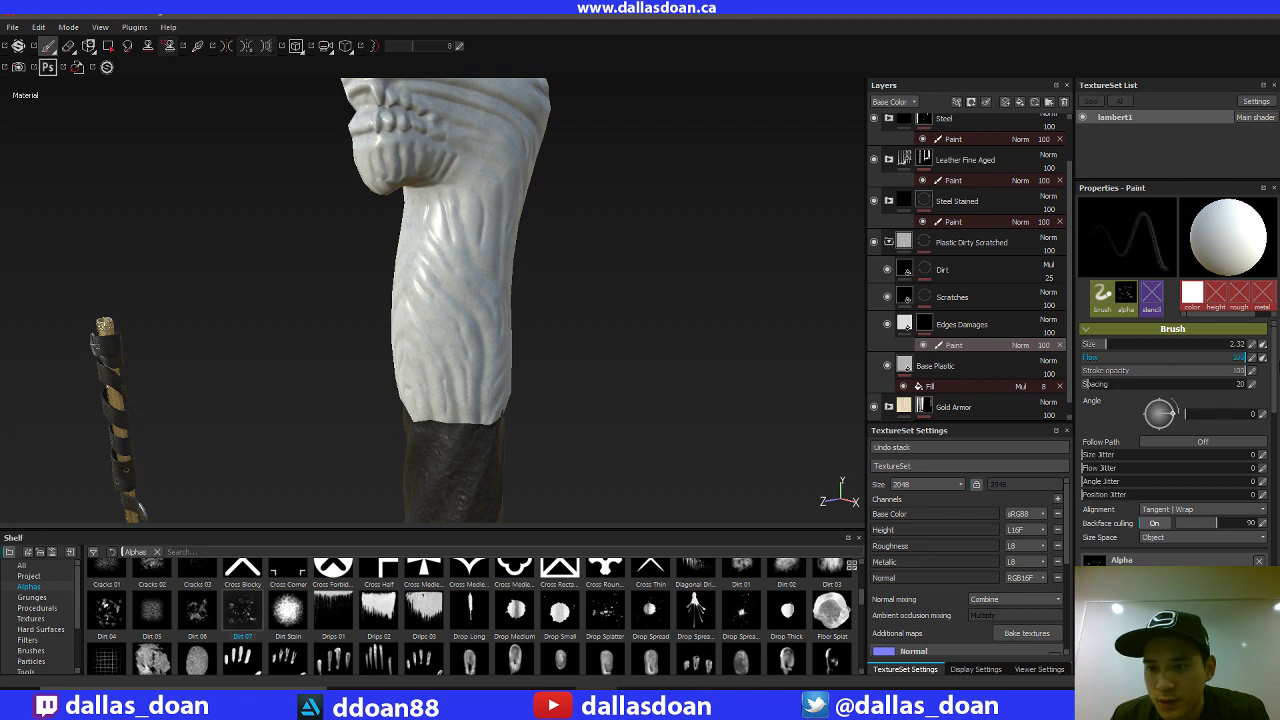
pyautogui.moveTo(1135, 387); pyautogui.dragTo(1172, 387)
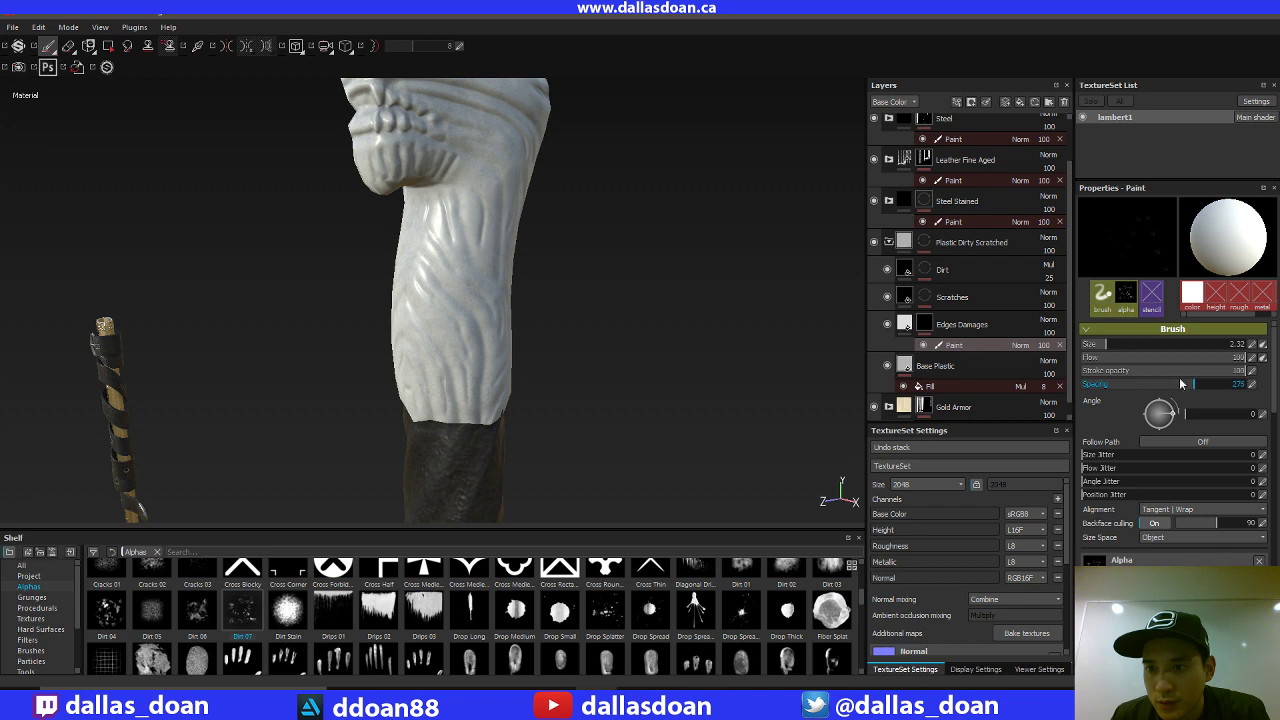
pyautogui.moveTo(1133, 378); pyautogui.dragTo(1146, 384)
pyautogui.moveTo(458, 360)
pyautogui.mouseDown()
pyautogui.moveTo(460, 378)
pyautogui.moveTo(428, 277)
pyautogui.mouseUp()
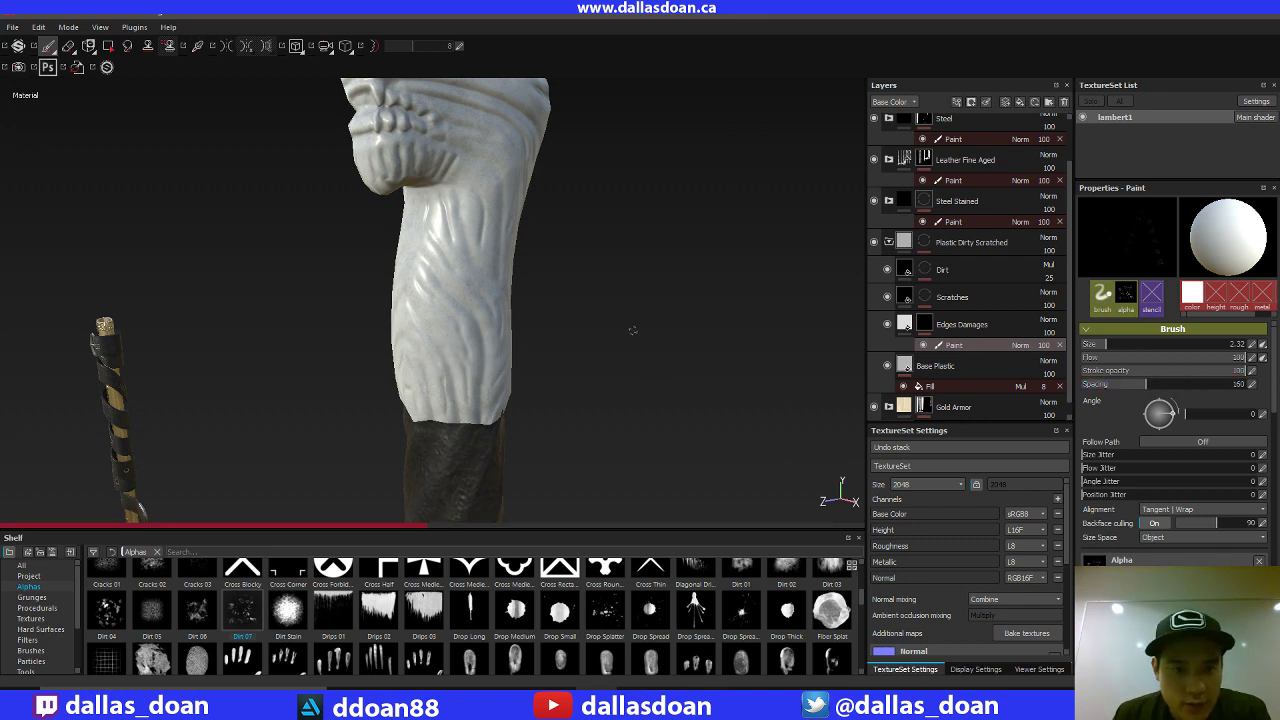
# Step: Select the Scratches layer's fill and lower its height slightly below zero
pyautogui.keyDown('alt'); pyautogui.moveTo(632, 326); pyautogui.dragTo(694, 337); pyautogui.keyUp('alt')
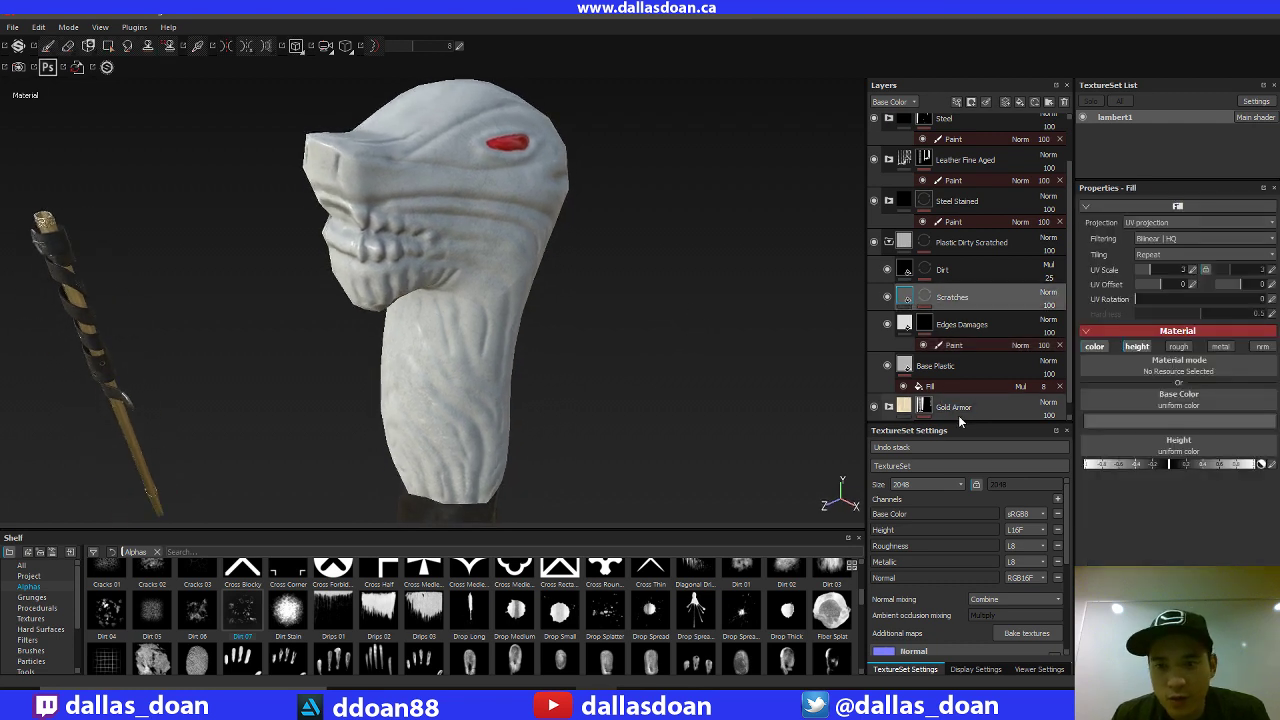
pyautogui.click(1163, 465)
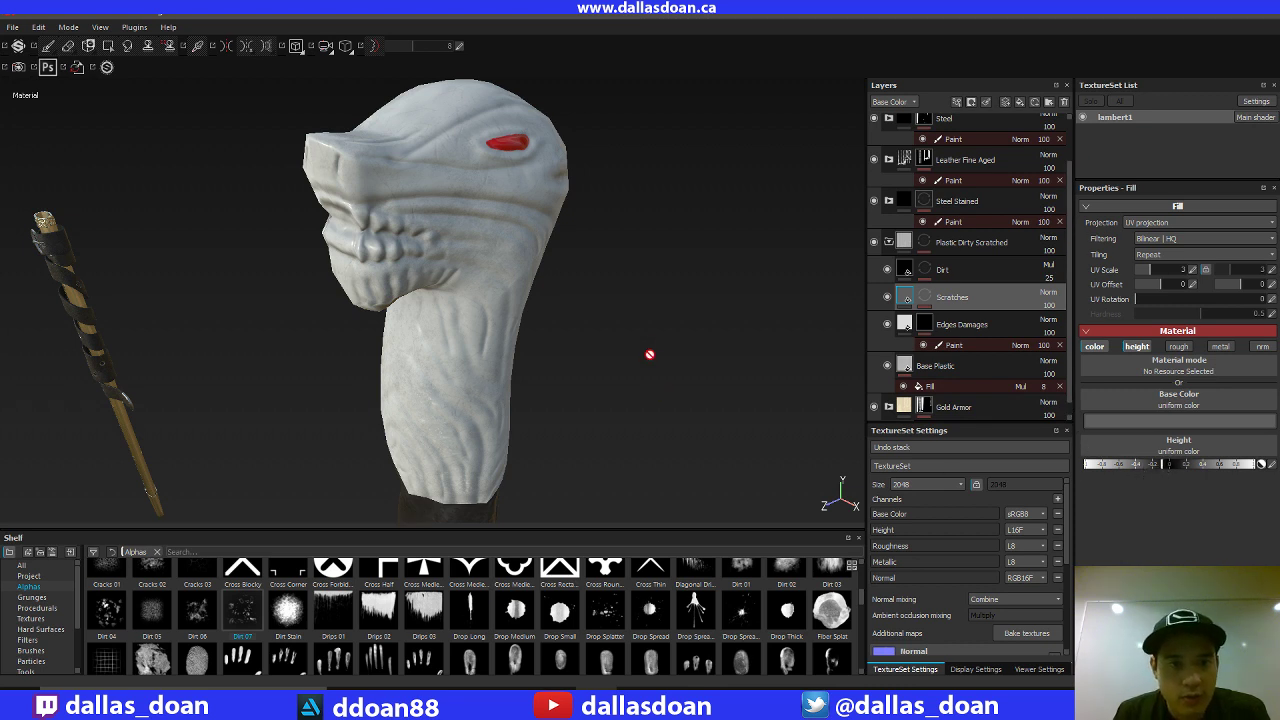
pyautogui.keyDown('alt'); pyautogui.moveTo(649, 354); pyautogui.dragTo(674, 314); pyautogui.keyUp('alt')
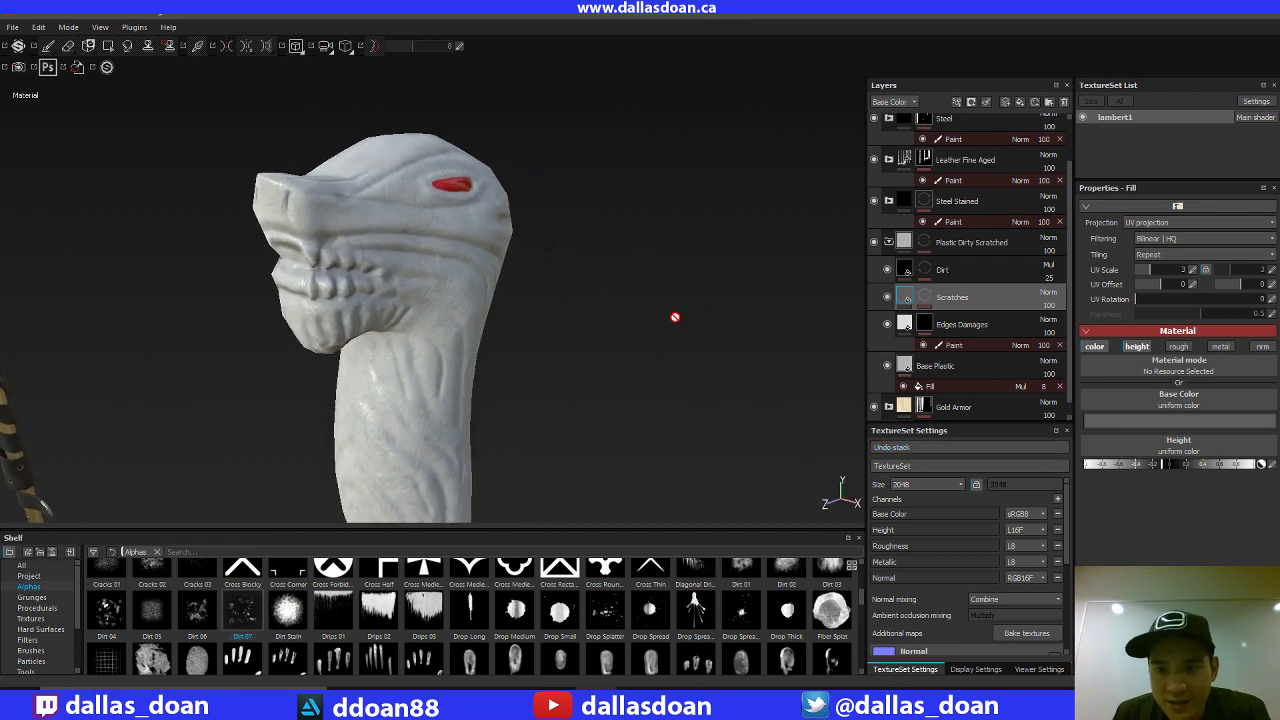
# Step: Add a paint effect to the Scratches mask and brush Dirt 07 speckles across the wolf's cheek
pyautogui.click(925, 306)
pyautogui.keyDown('alt'); pyautogui.moveTo(709, 354); pyautogui.dragTo(738, 340); pyautogui.keyUp('alt')
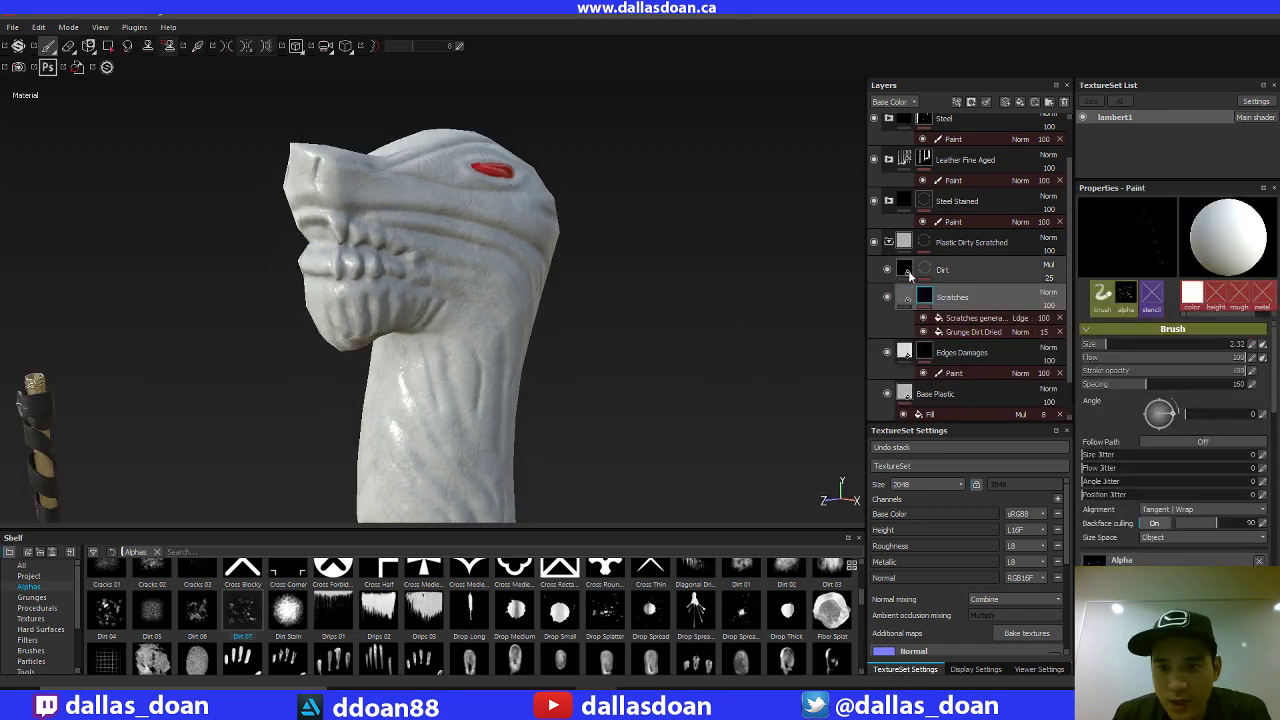
pyautogui.rightClick(918, 301)
pyautogui.click(978, 611)
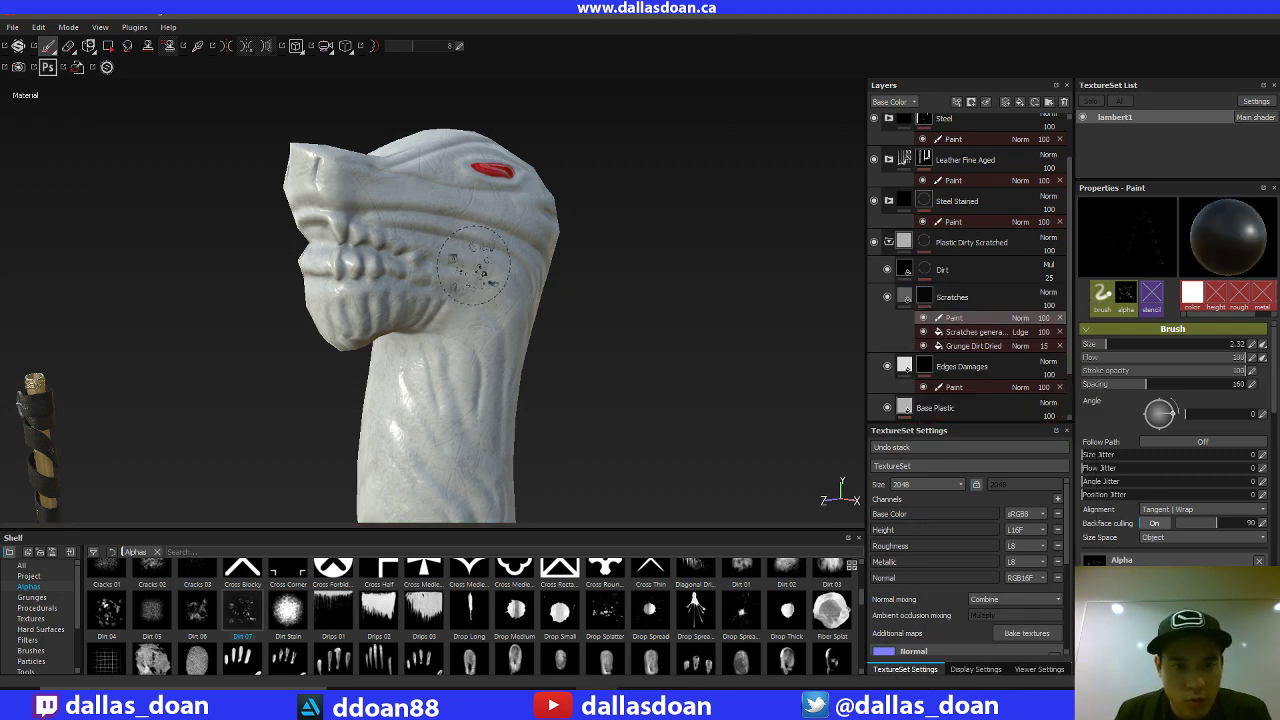
pyautogui.moveTo(437, 220); pyautogui.dragTo(503, 235)
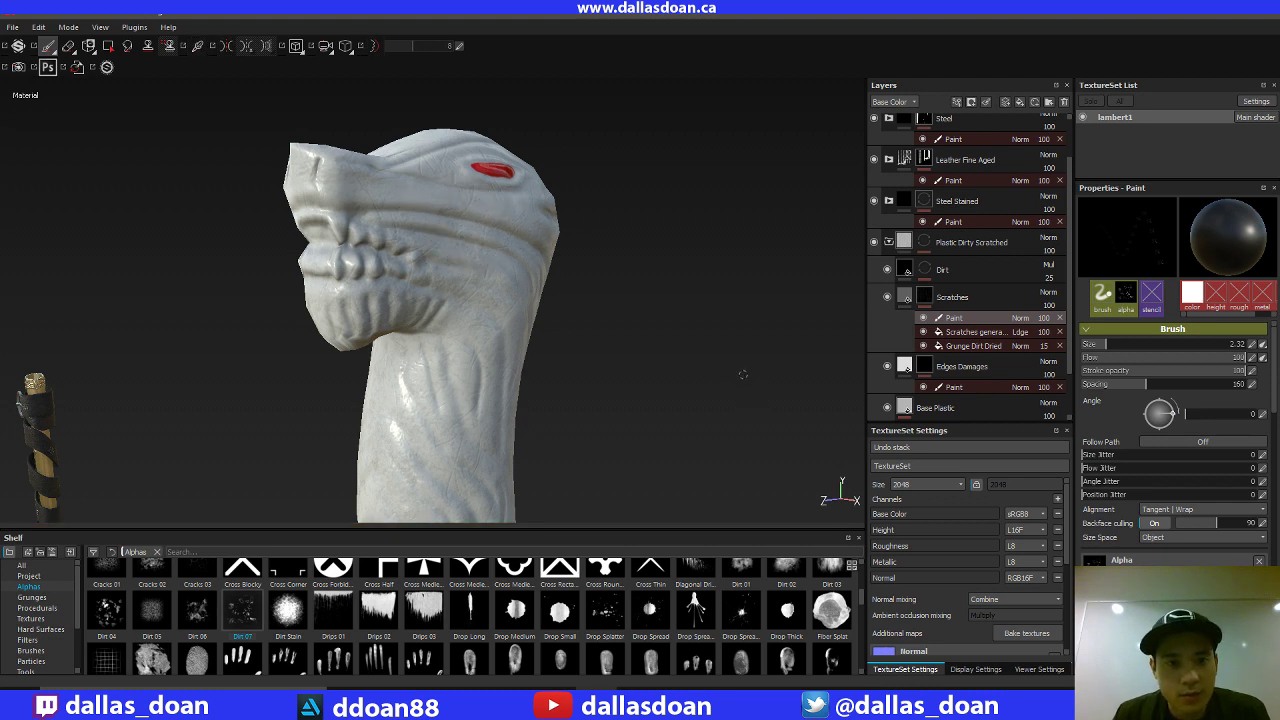
pyautogui.keyDown('alt'); pyautogui.moveTo(743, 374); pyautogui.dragTo(490, 235); pyautogui.keyUp('alt')
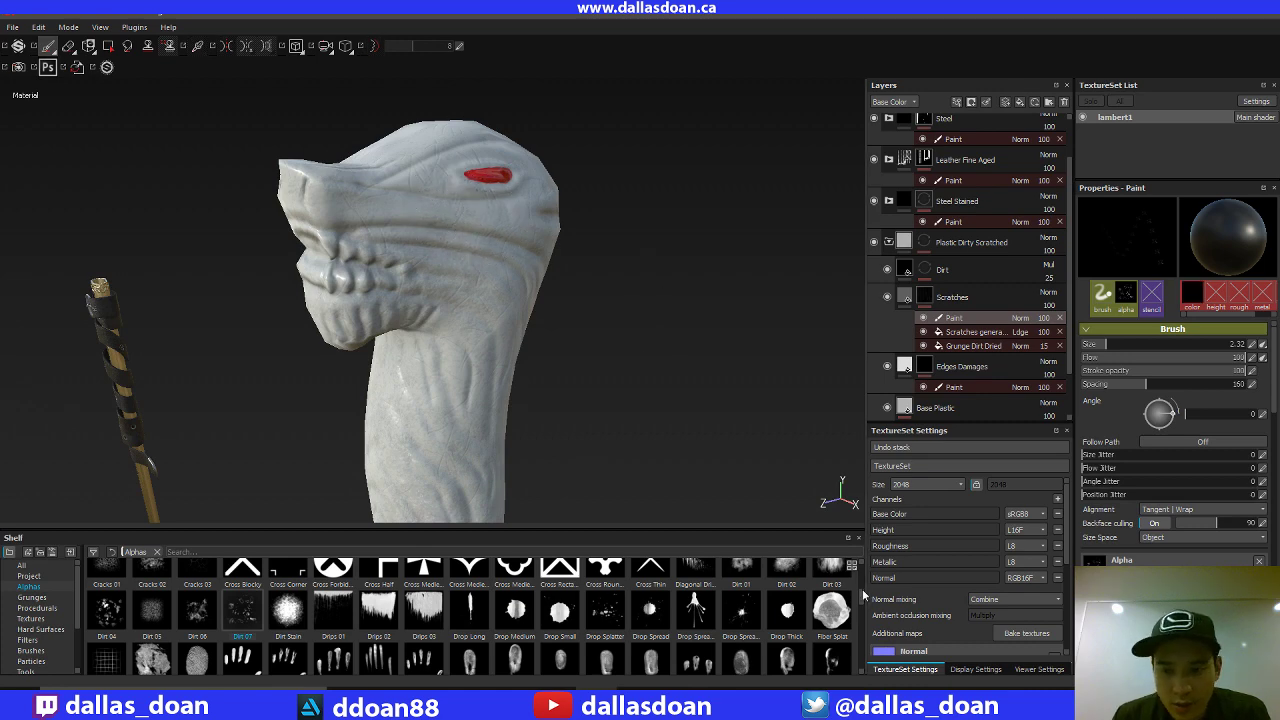
# Step: Find the soft round Shape alpha in the alpha library and load it into the paint brush
pyautogui.scroll(5, 862, 578)
pyautogui.scroll(-10, 862, 578)
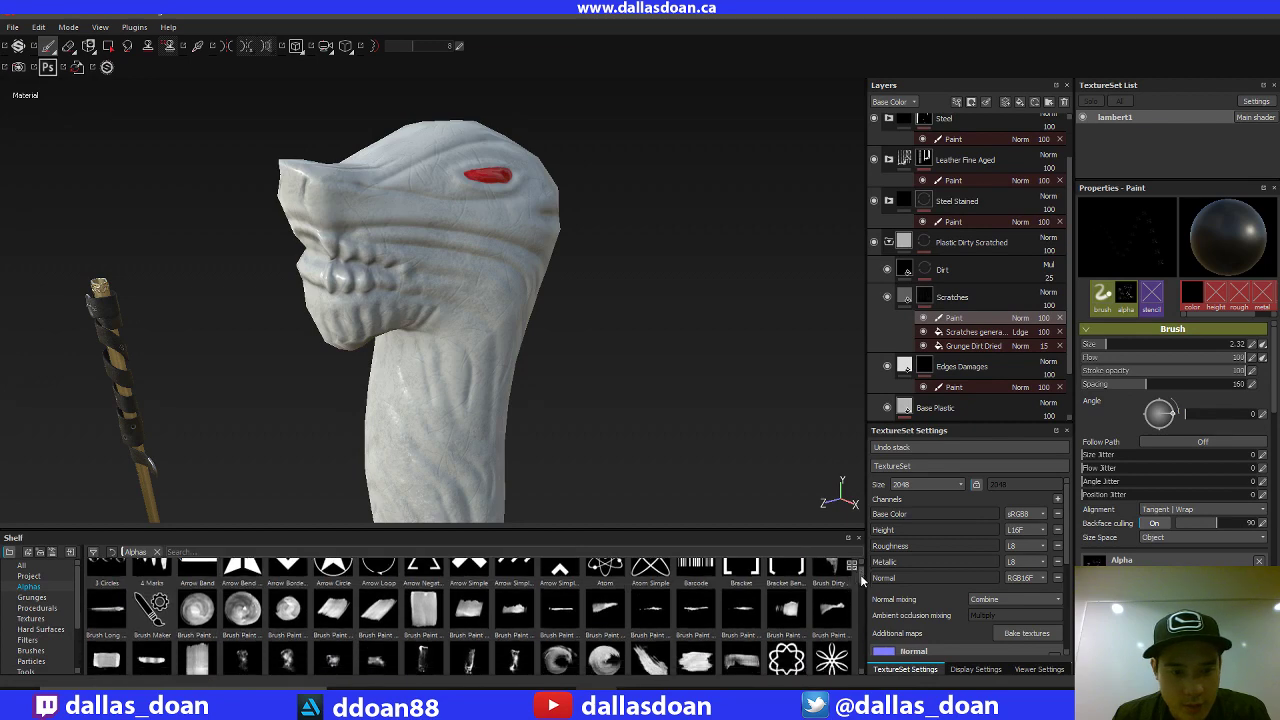
pyautogui.scroll(-8, 861, 615)
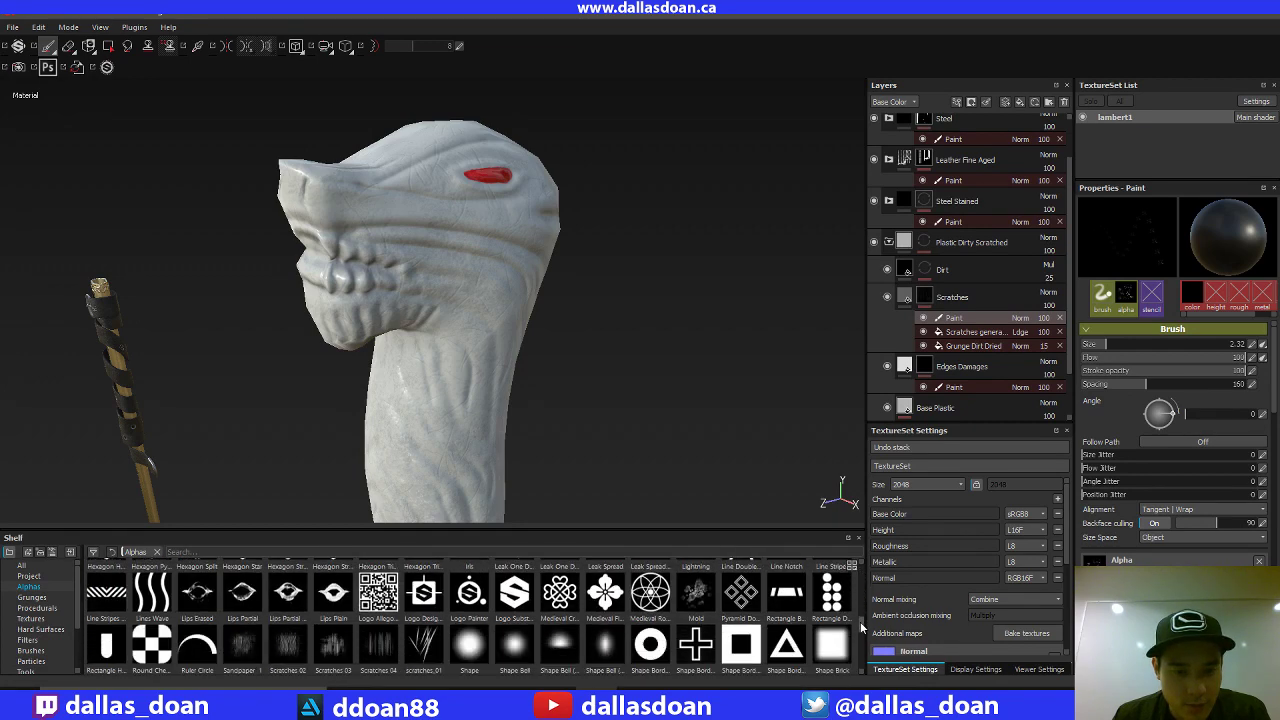
pyautogui.click(475, 640)
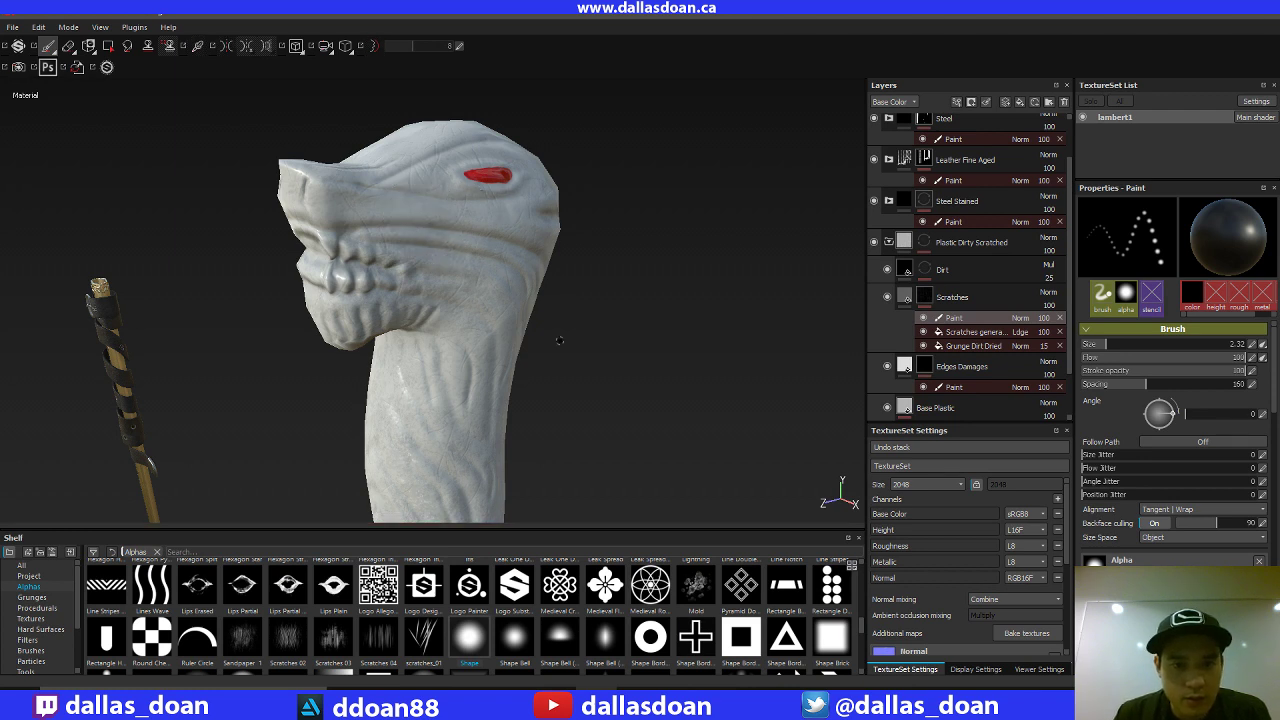
# Step: Look over the pommel's head and neck, and list the smart masks in the shelf
pyautogui.moveTo(560, 340)
pyautogui.keyDown('alt'); pyautogui.mouseDown()
pyautogui.moveTo(608, 291)
pyautogui.moveTo(728, 390)
pyautogui.moveTo(743, 366)
pyautogui.moveTo(600, 330)
pyautogui.moveTo(614, 203)
pyautogui.mouseUp(); pyautogui.keyUp('alt')
pyautogui.keyDown('alt'); pyautogui.moveTo(614, 203); pyautogui.dragTo(618, 95, button='middle'); pyautogui.keyUp('alt')
pyautogui.keyDown('alt'); pyautogui.moveTo(631, 309); pyautogui.dragTo(607, 249, button='right'); pyautogui.keyUp('alt')
pyautogui.keyDown('alt'); pyautogui.moveTo(651, 271); pyautogui.dragTo(783, 280); pyautogui.keyUp('alt')
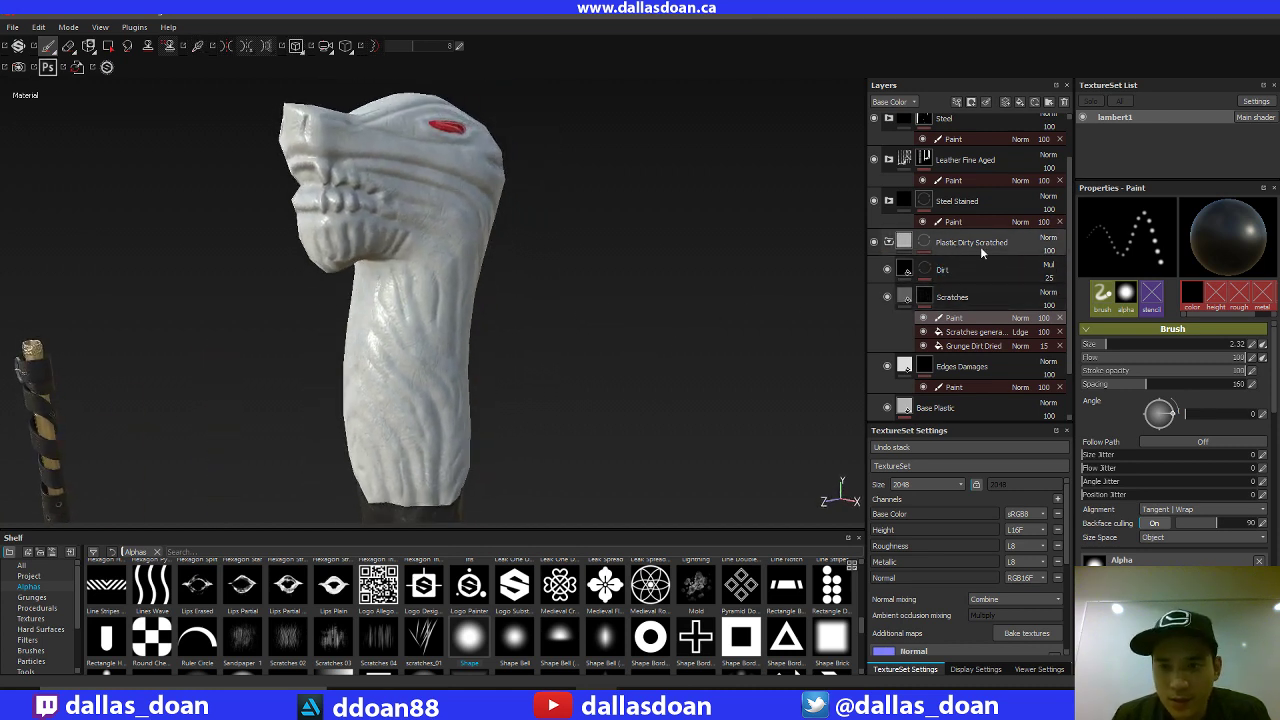
pyautogui.moveTo(1069, 303); pyautogui.dragTo(1049, 260)
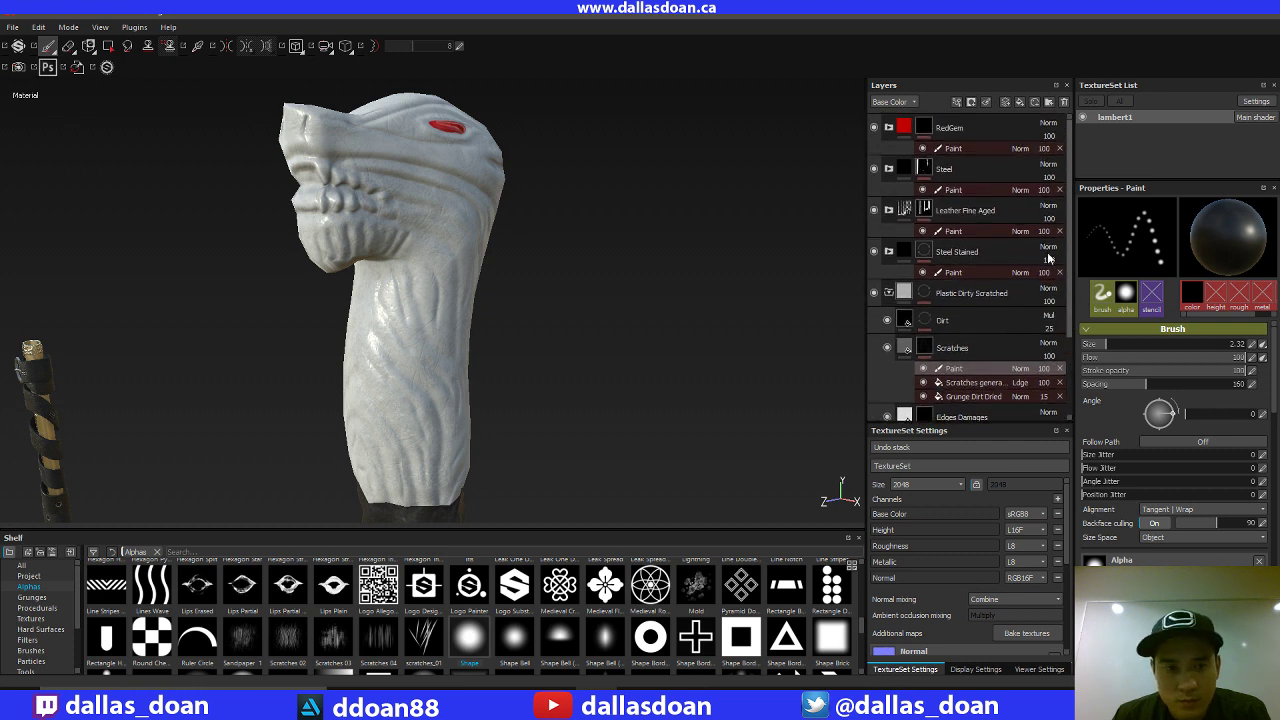
pyautogui.keyDown('alt'); pyautogui.moveTo(644, 366); pyautogui.dragTo(711, 377, button='middle'); pyautogui.keyUp('alt')
pyautogui.keyDown('alt'); pyautogui.moveTo(700, 310); pyautogui.dragTo(612, 390); pyautogui.keyUp('alt')
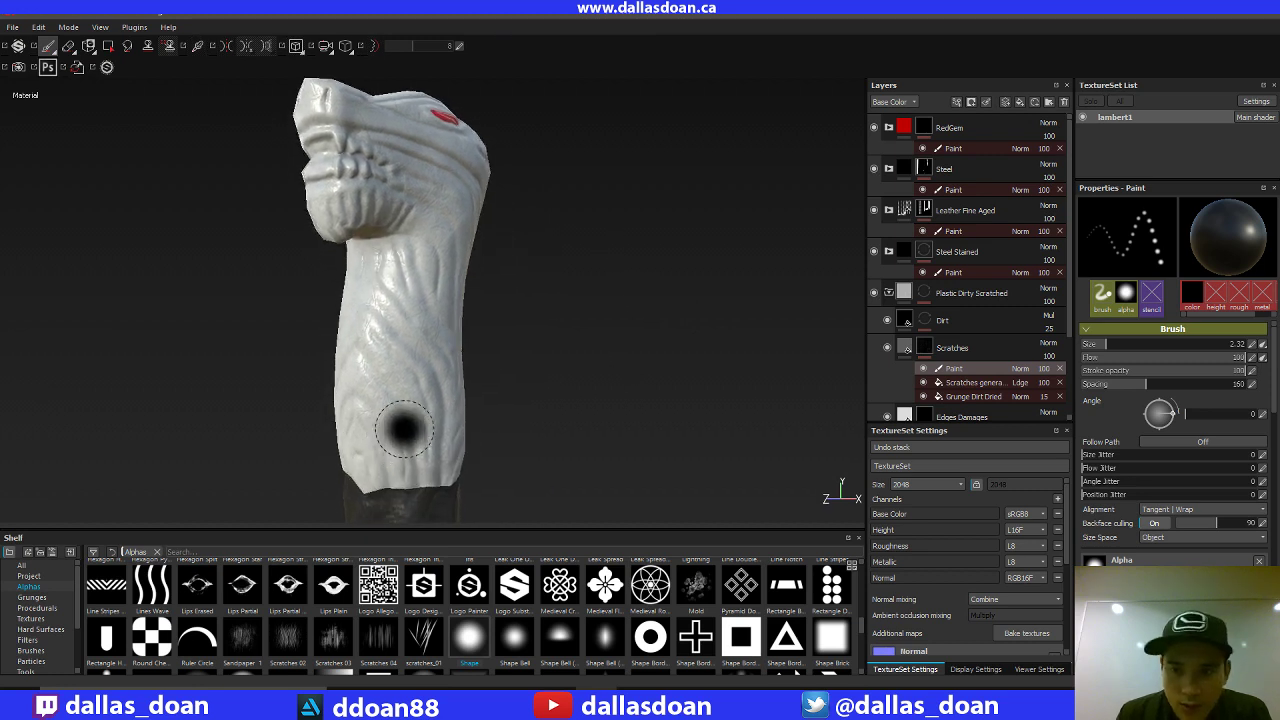
pyautogui.moveTo(78, 600); pyautogui.dragTo(72, 648)
pyautogui.click(68, 641)
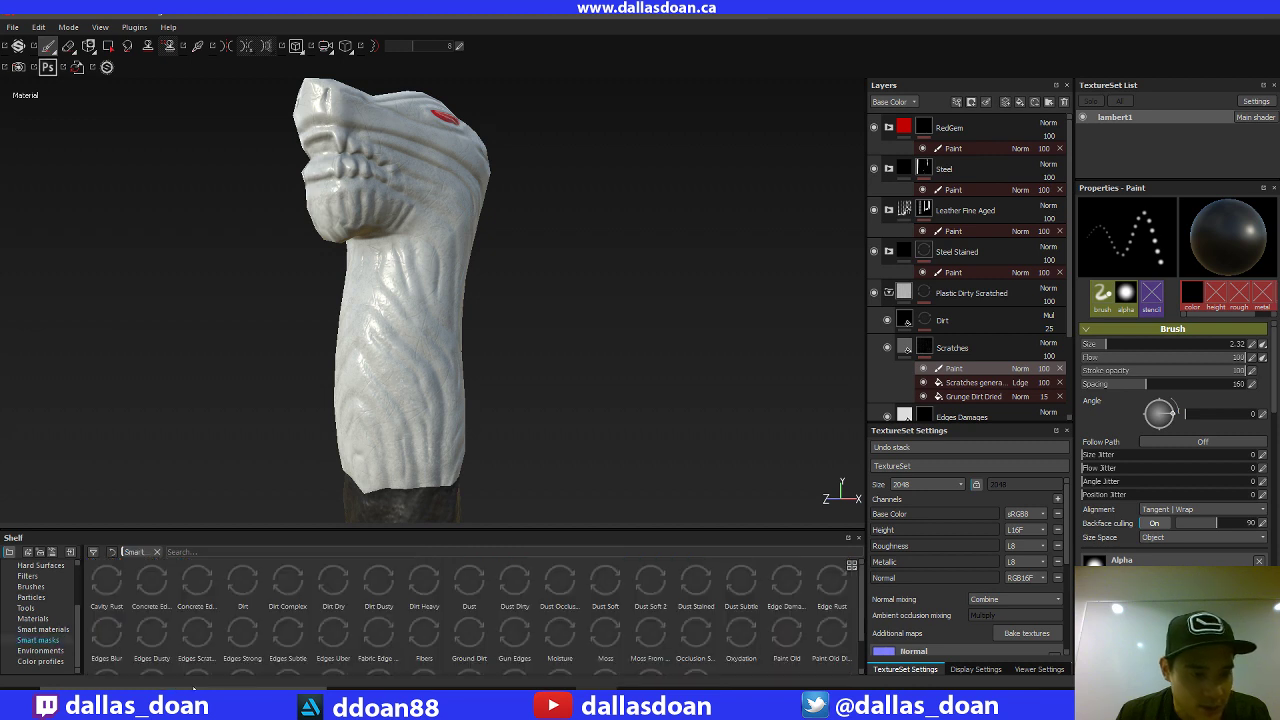
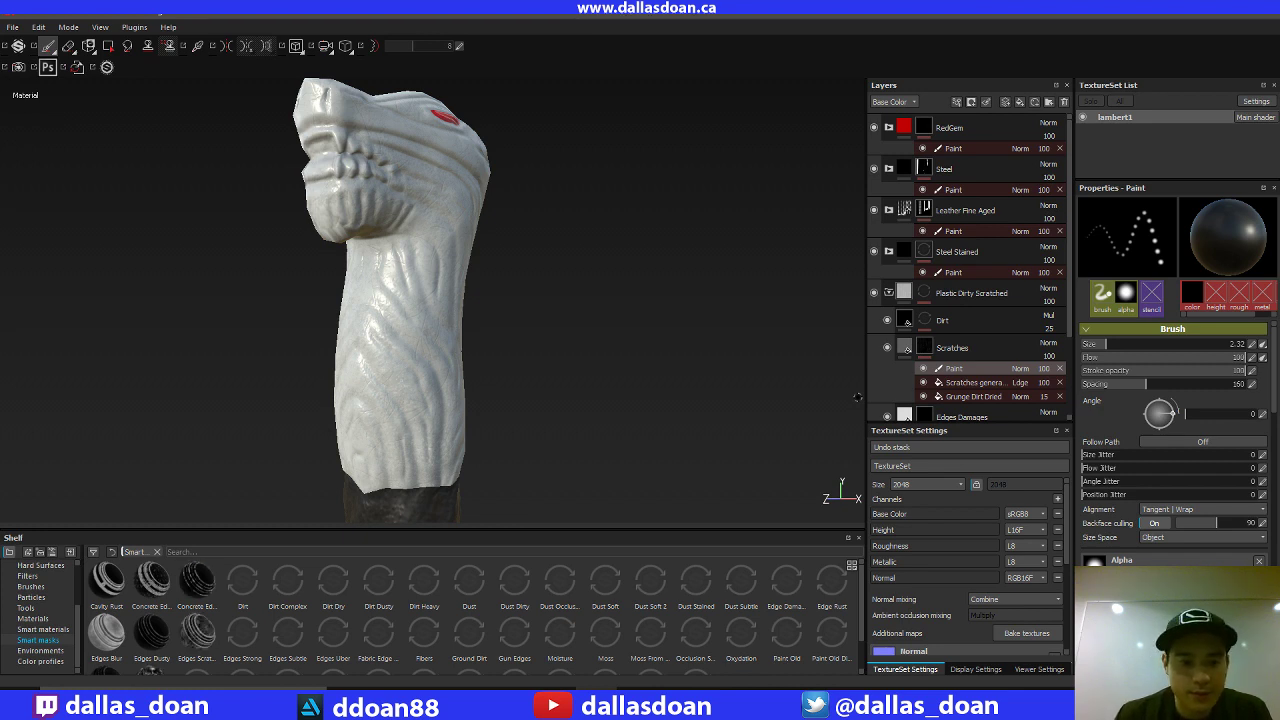
# Step: Check the Twitch chat window for messages and minimise it
pyautogui.click(430, 700)
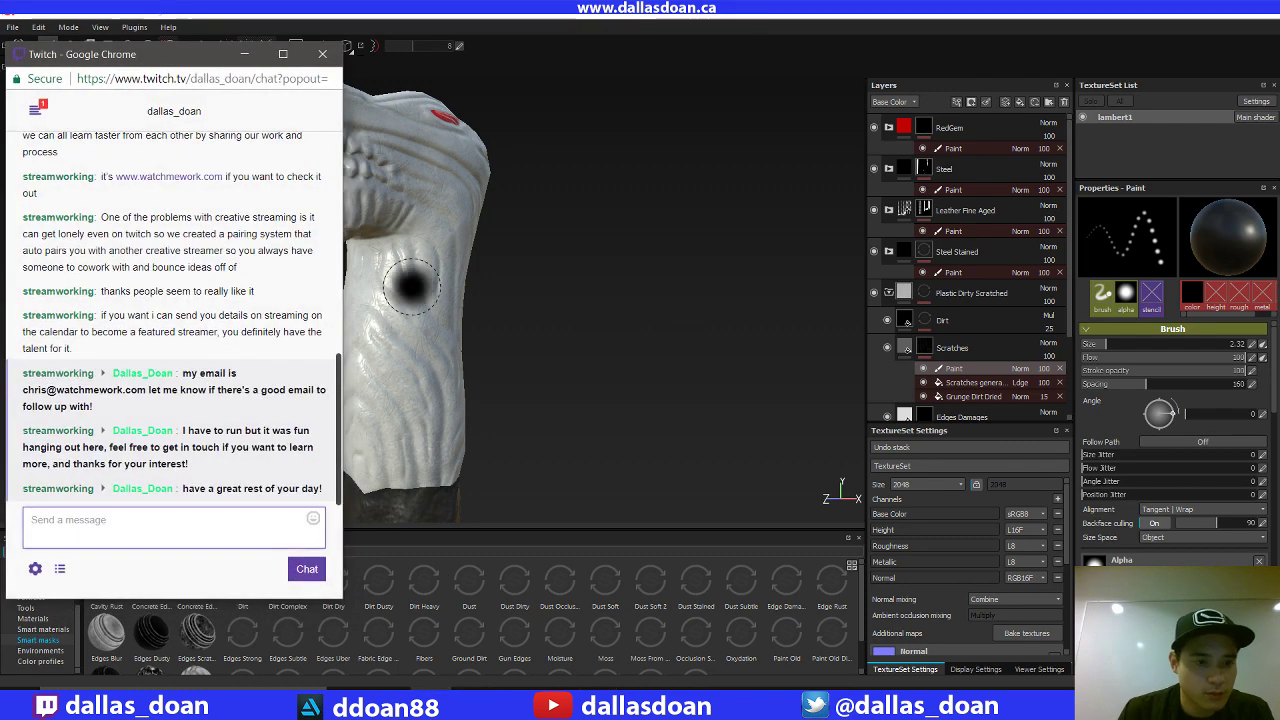
pyautogui.click(244, 53)
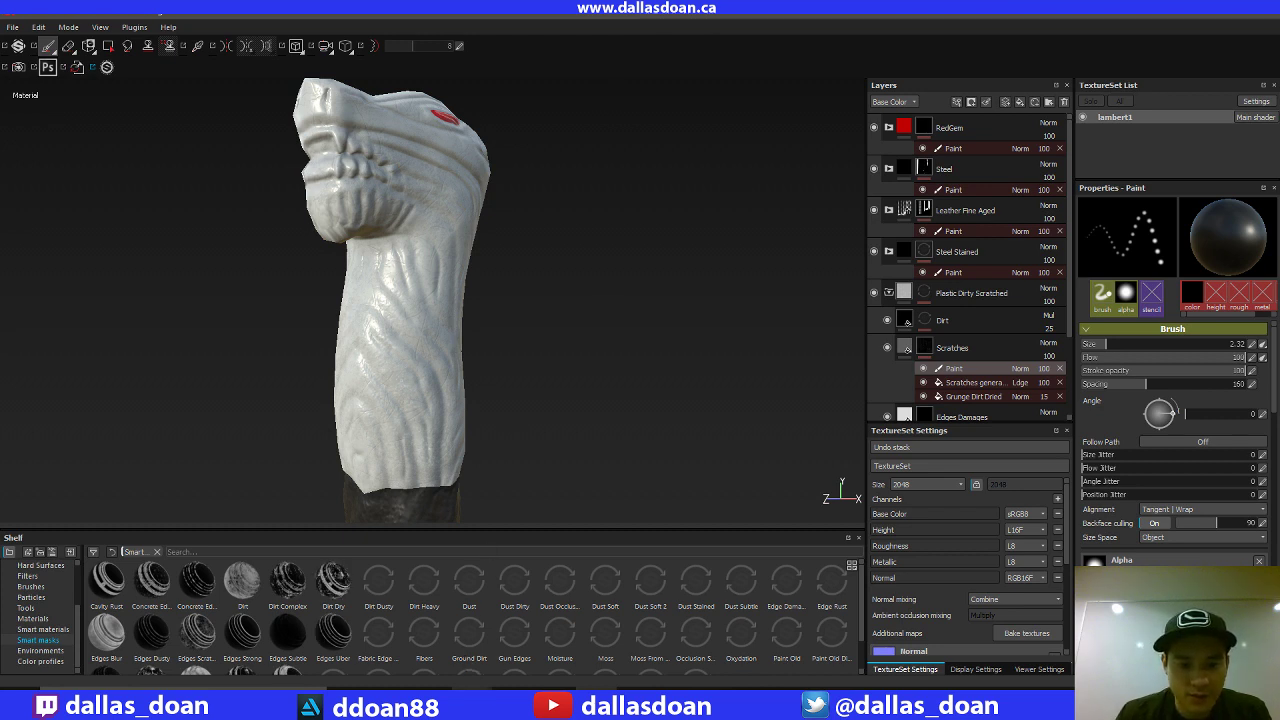
# Step: Switch to Maya and save the longclaw scene
pyautogui.moveTo(472, 700)
pyautogui.click(528, 639)
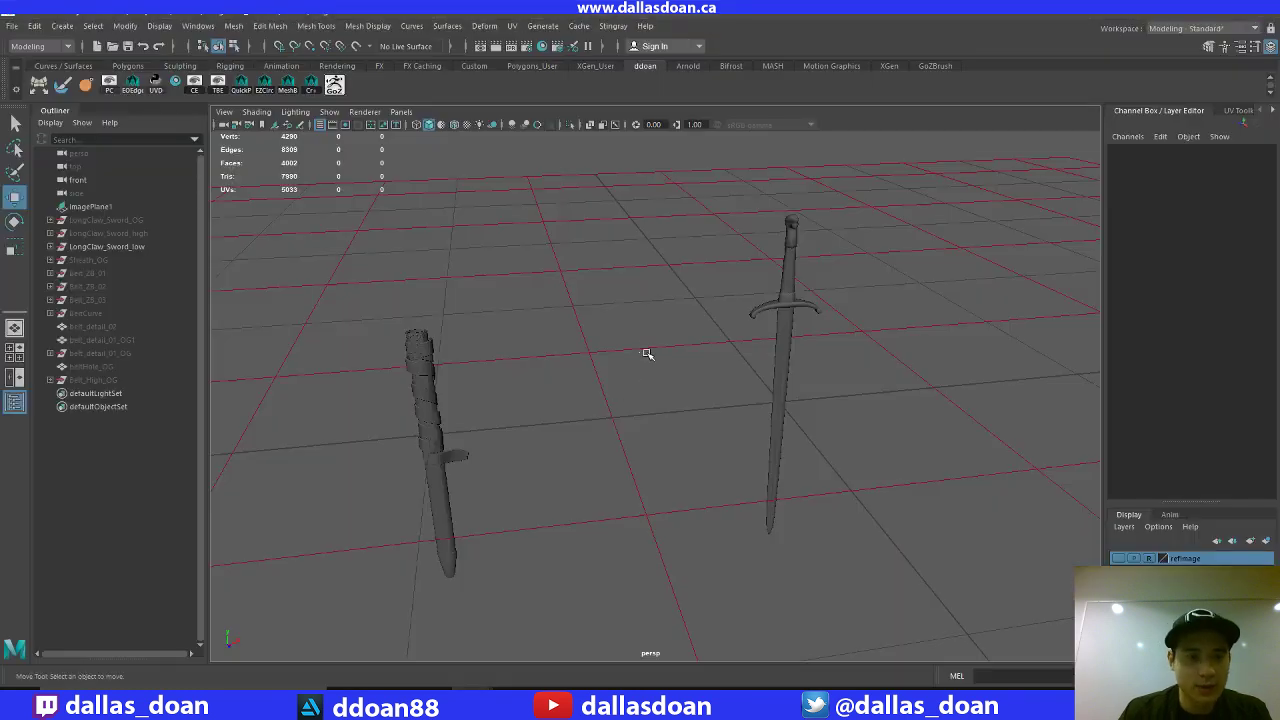
pyautogui.hotkey('ctrl', 's')
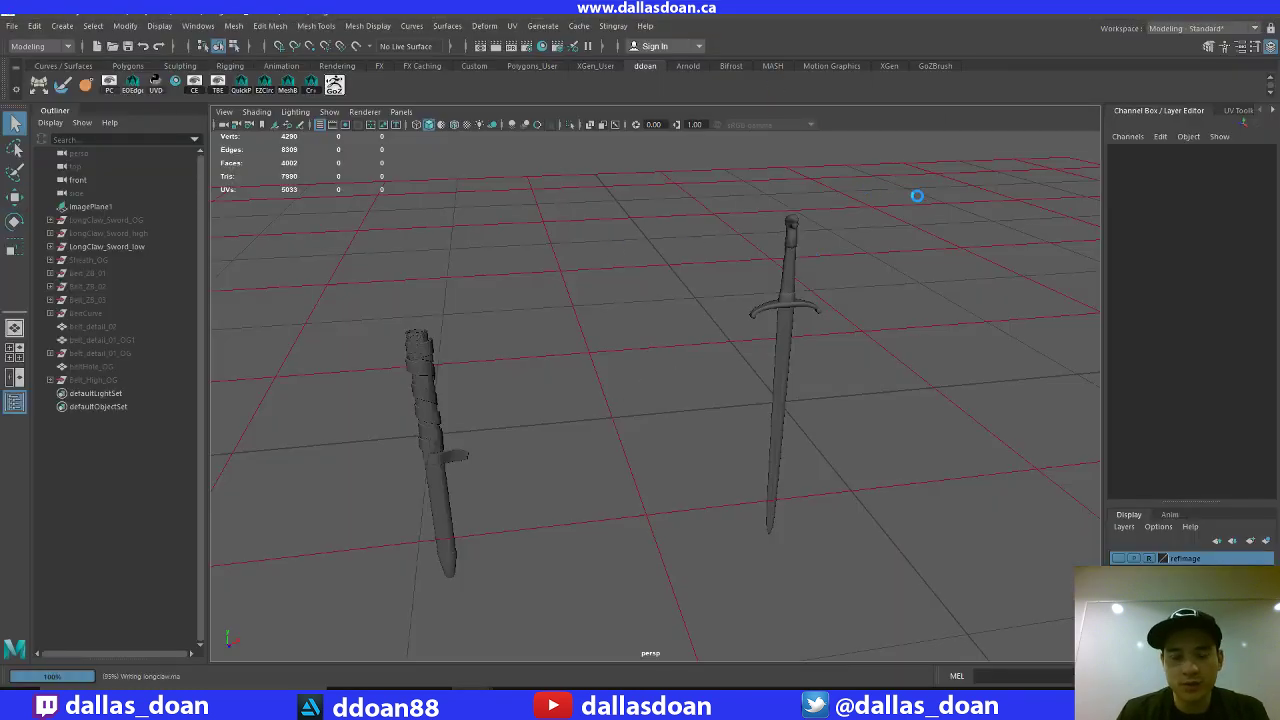
pyautogui.press('w')
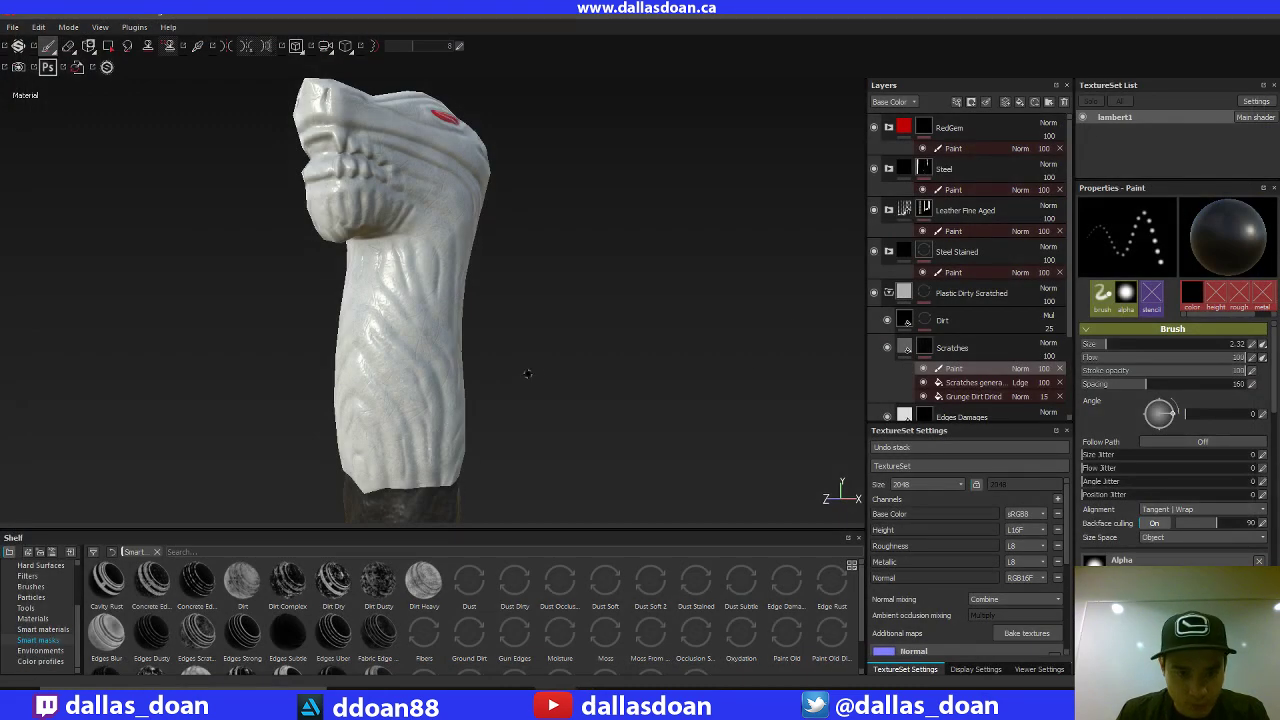
# Step: Switch back to Substance Painter and preview the Dust, Dust Dirty and Dust Occlusion smart masks
pyautogui.keyDown('alt'); pyautogui.moveTo(528, 373); pyautogui.dragTo(574, 328, button='middle'); pyautogui.keyUp('alt')
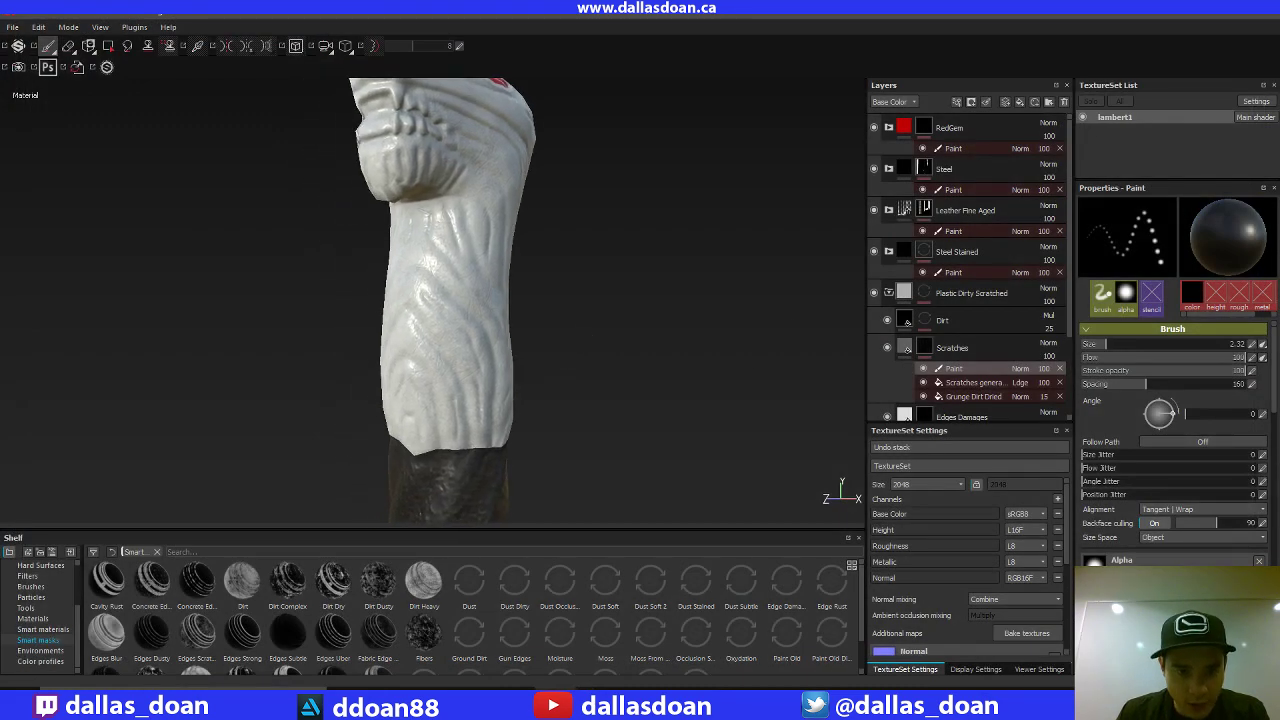
pyautogui.keyDown('alt'); pyautogui.moveTo(574, 328); pyautogui.dragTo(525, 300); pyautogui.keyUp('alt')
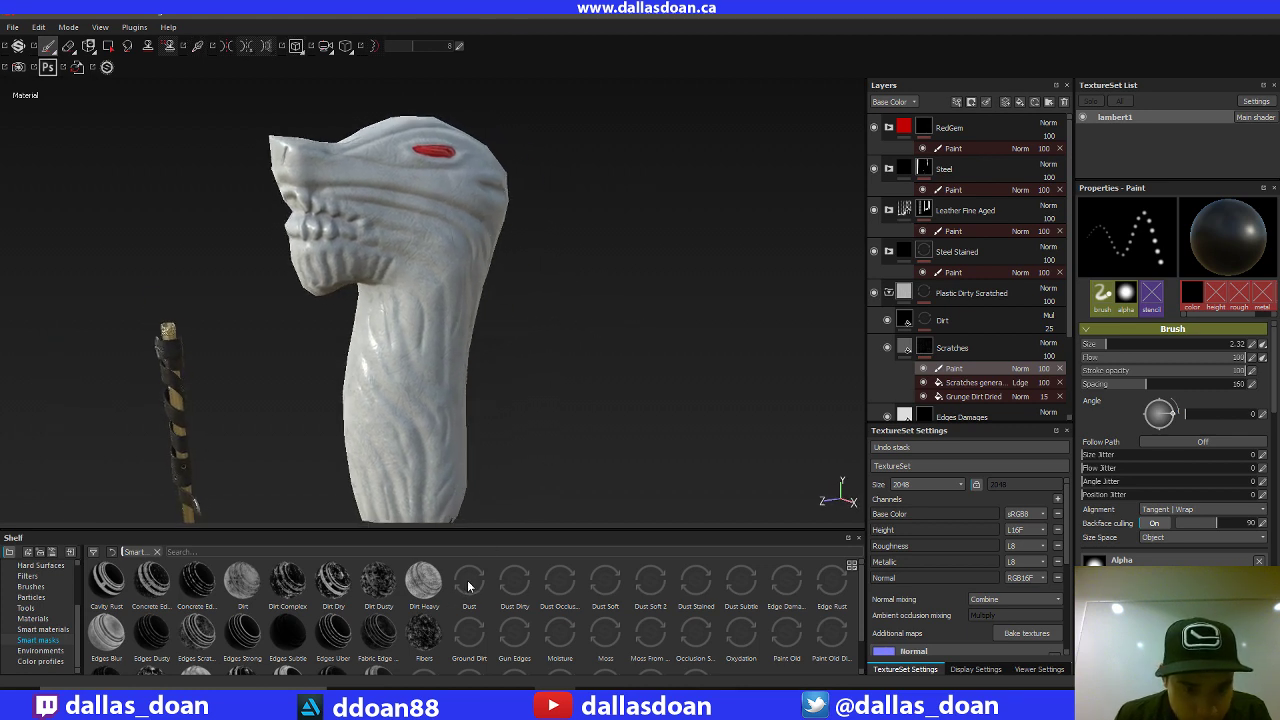
pyautogui.moveTo(470, 582)
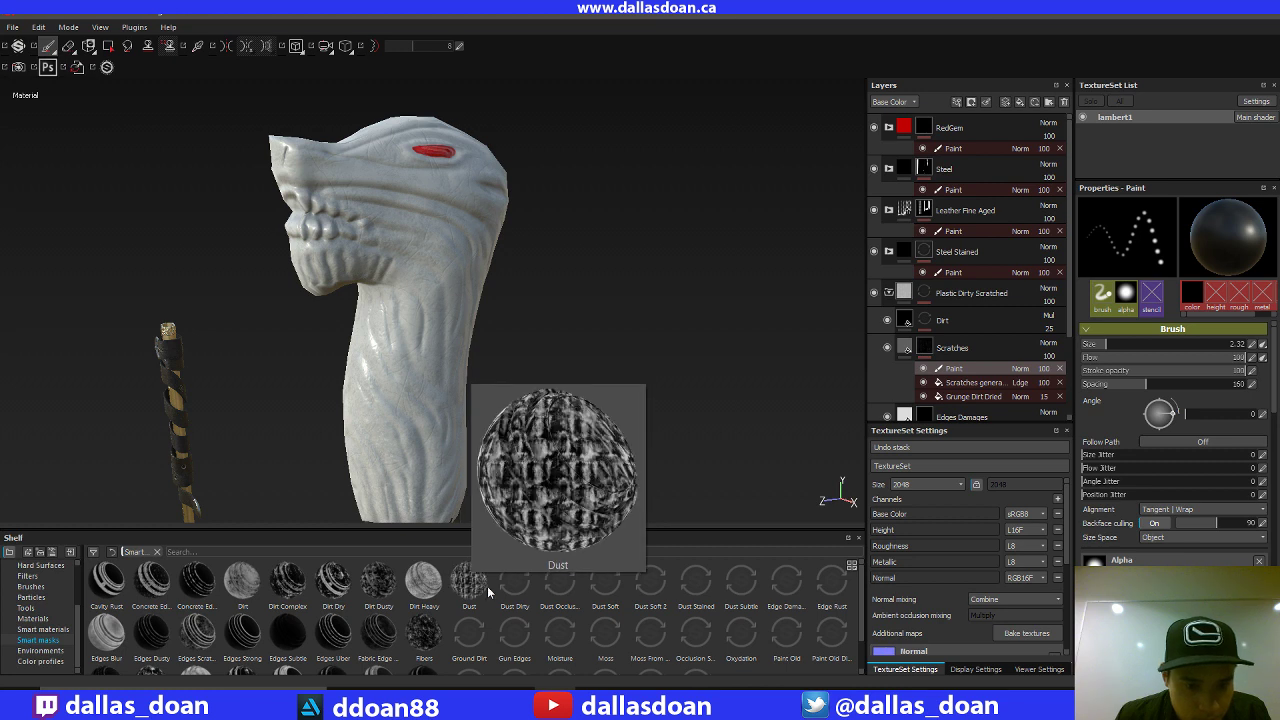
pyautogui.moveTo(517, 591)
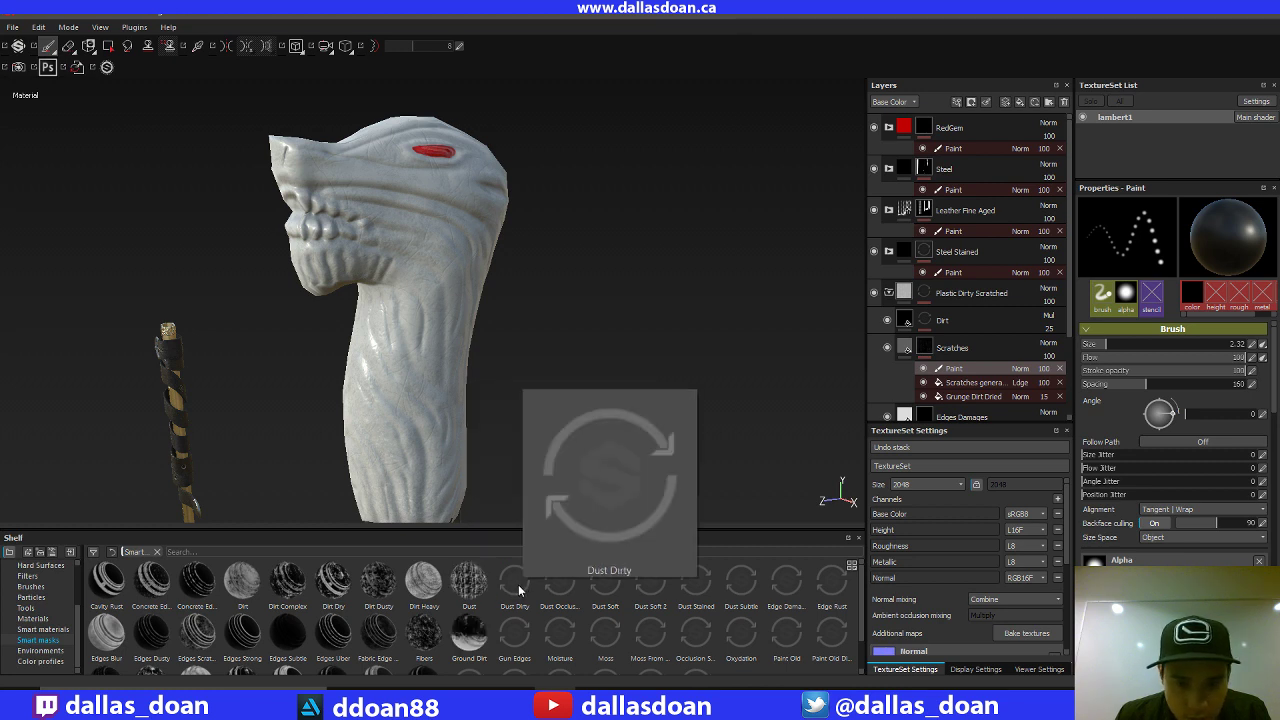
pyautogui.moveTo(551, 602)
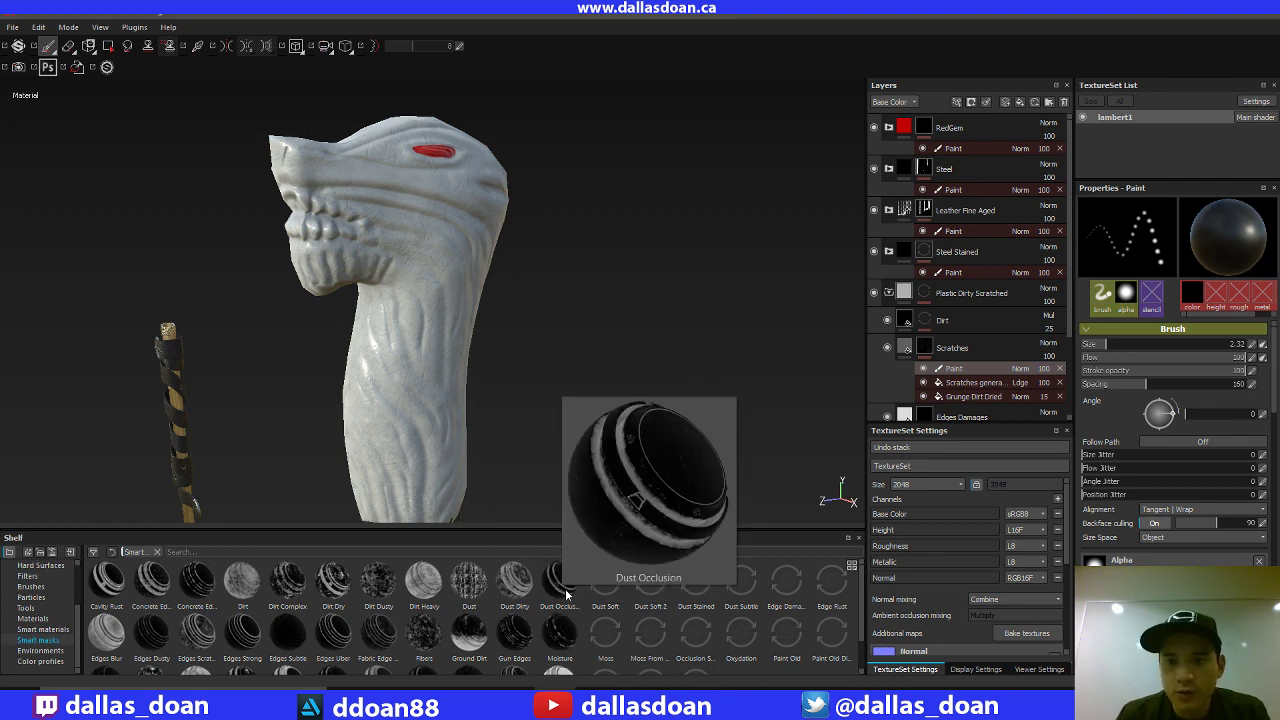
# Step: Add a fill layer above the Dirt layer in the Plastic Dirty Scratched folder and name it PlasticDirt
pyautogui.scroll(-2, 1069, 312)
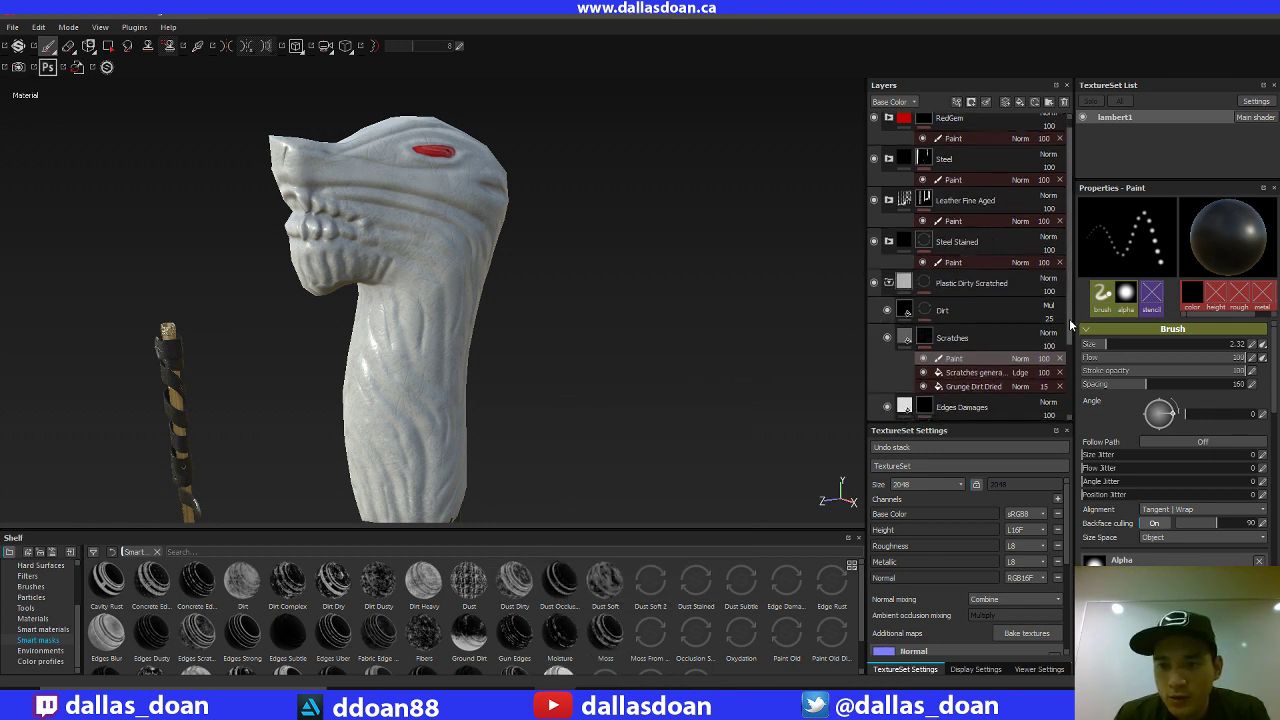
pyautogui.scroll(-1, 1070, 340)
pyautogui.click(974, 255)
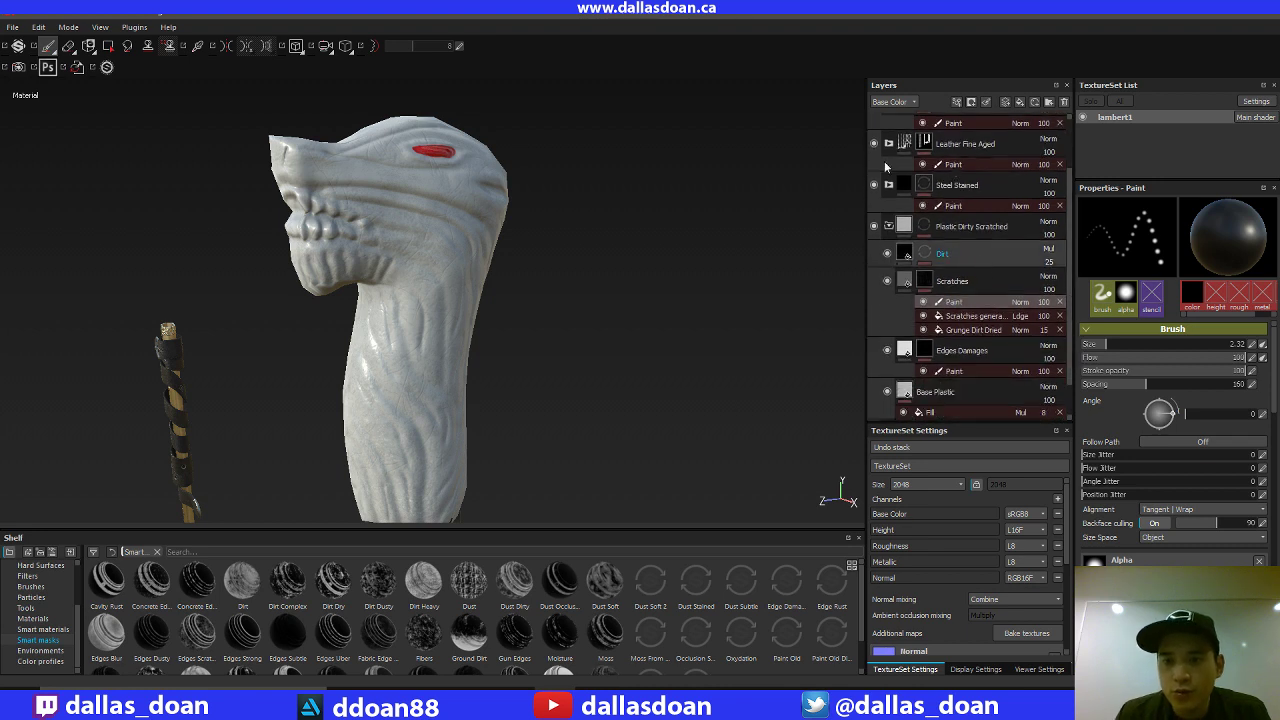
pyautogui.click(1020, 102)
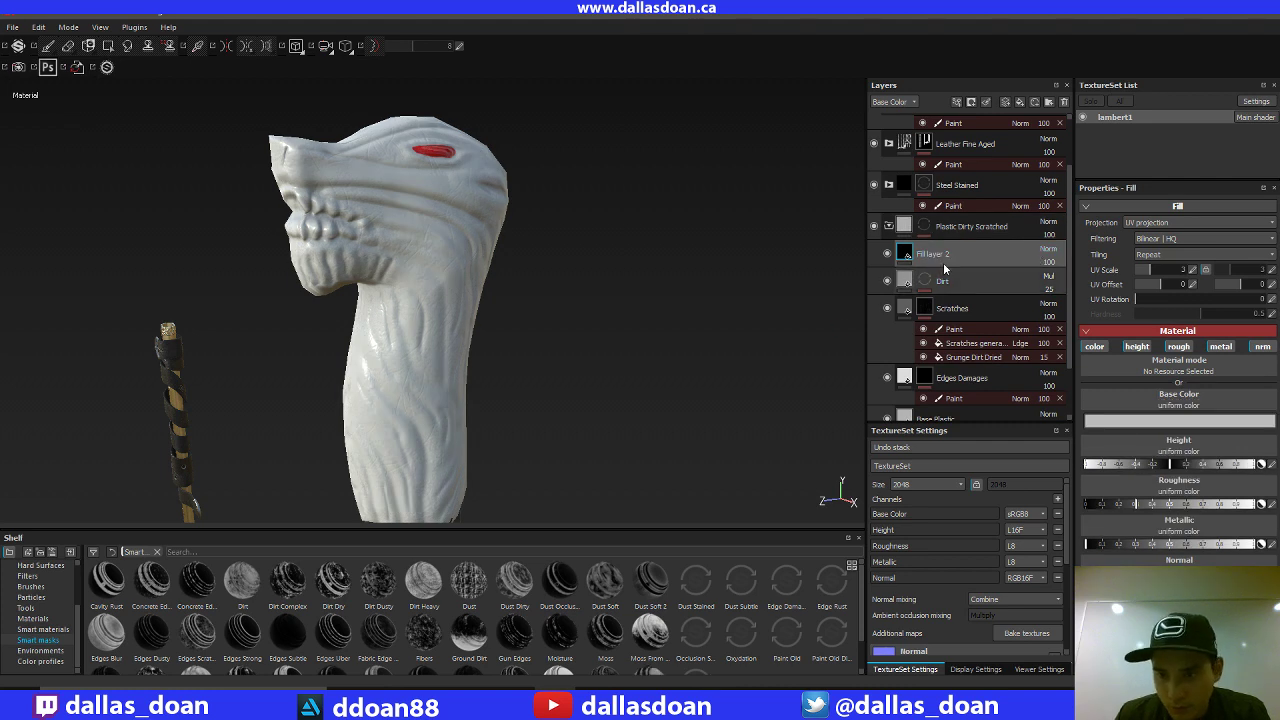
pyautogui.doubleClick(938, 254)
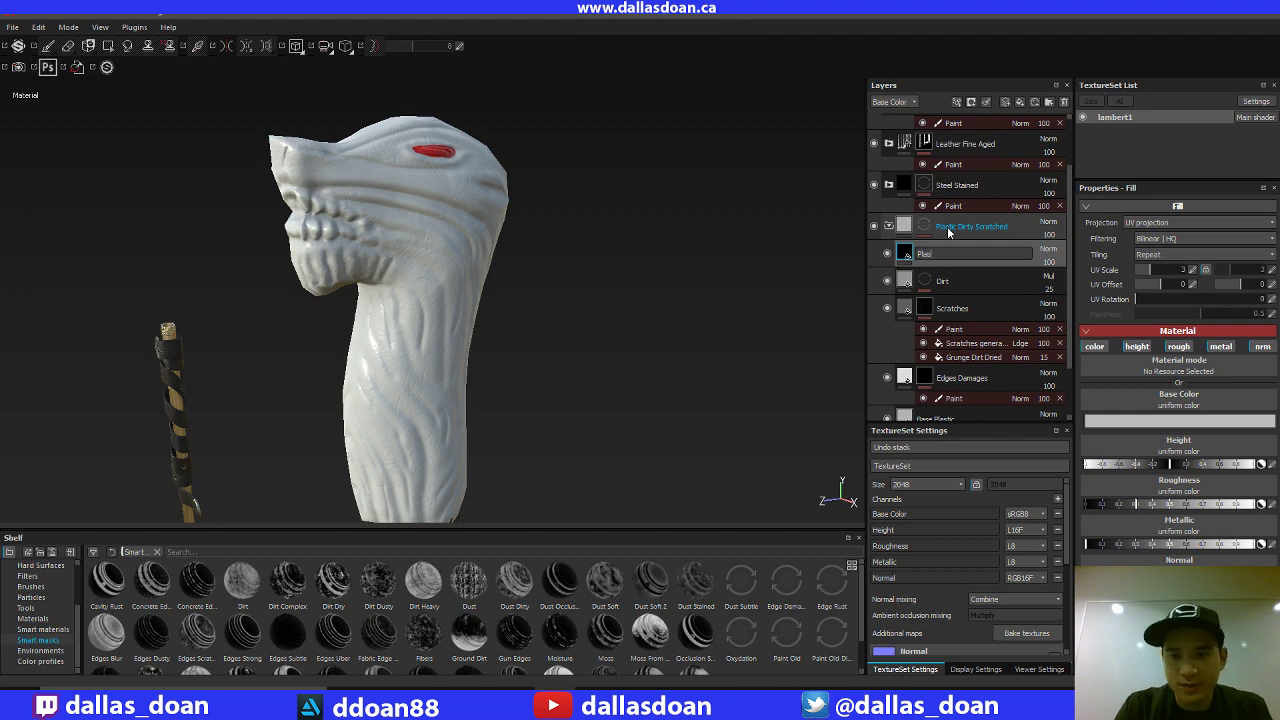
pyautogui.write('PlasticDirt')
pyautogui.press('Return')
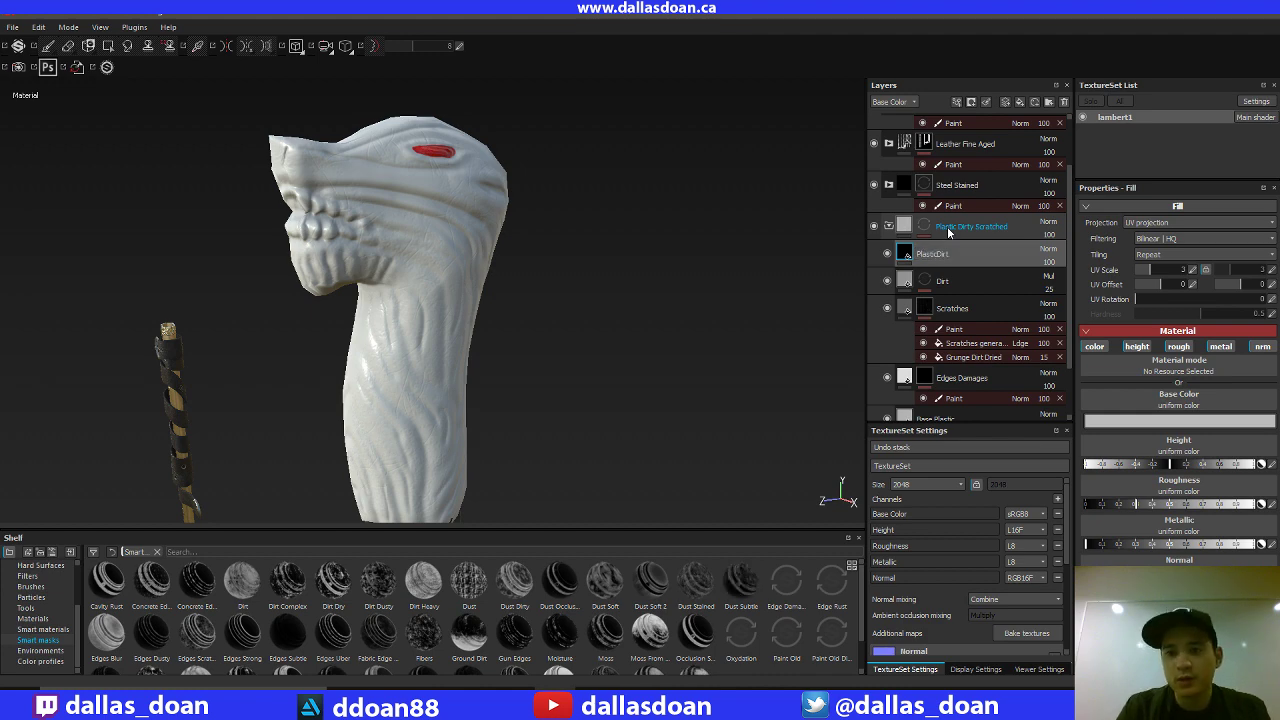
# Step: Consult the wolf-head pommel reference photo and set the PlasticDirt fill's base color to a near-black grey of about 0.032
pyautogui.click(596, 700)
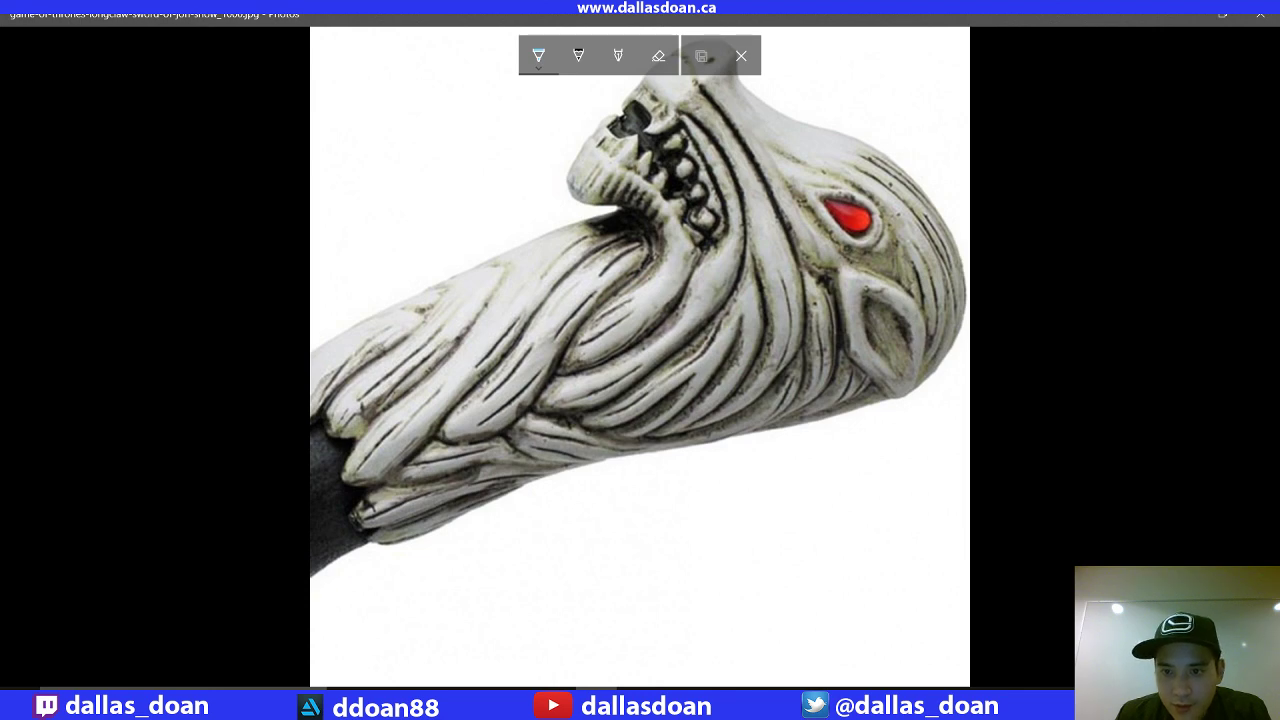
pyautogui.click(1184, 16)
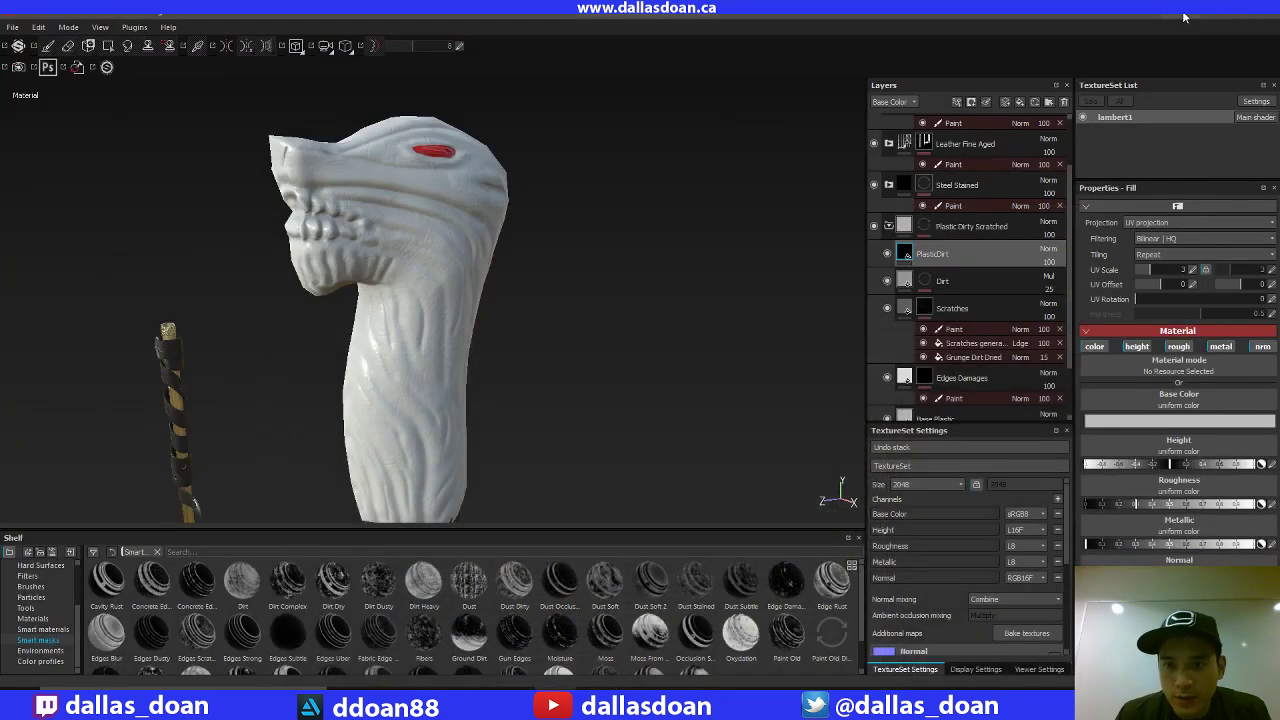
pyautogui.click(1130, 422)
pyautogui.moveTo(1048, 431); pyautogui.dragTo(1035, 468)
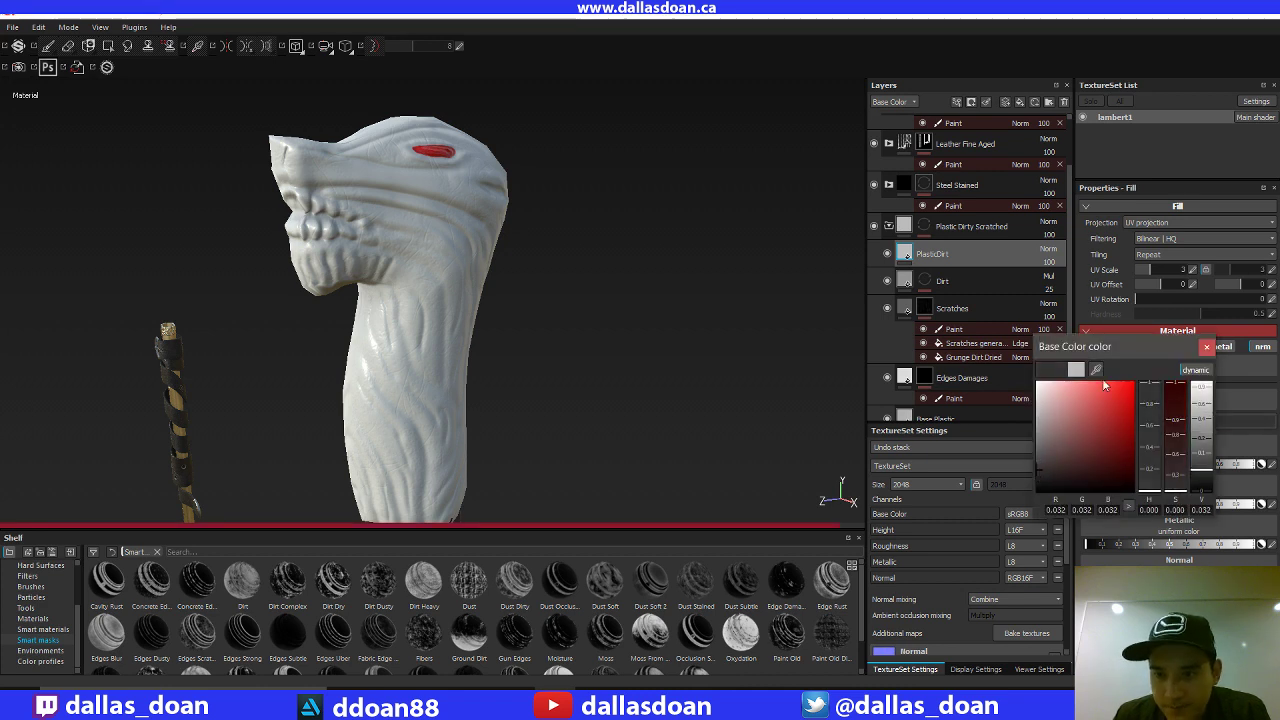
pyautogui.click(1206, 346)
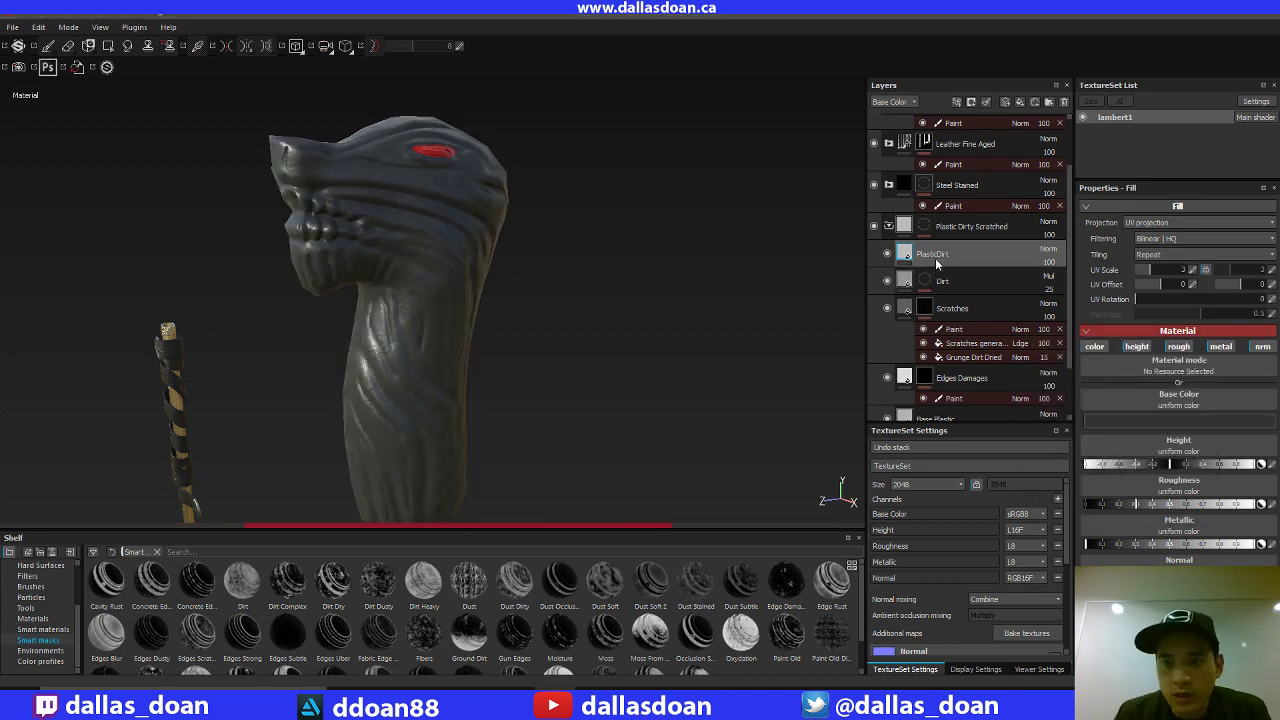
# Step: Add a black mask to the PlasticDirt layer and apply the Dust Occlusion smart mask to it
pyautogui.rightClick(996, 248)
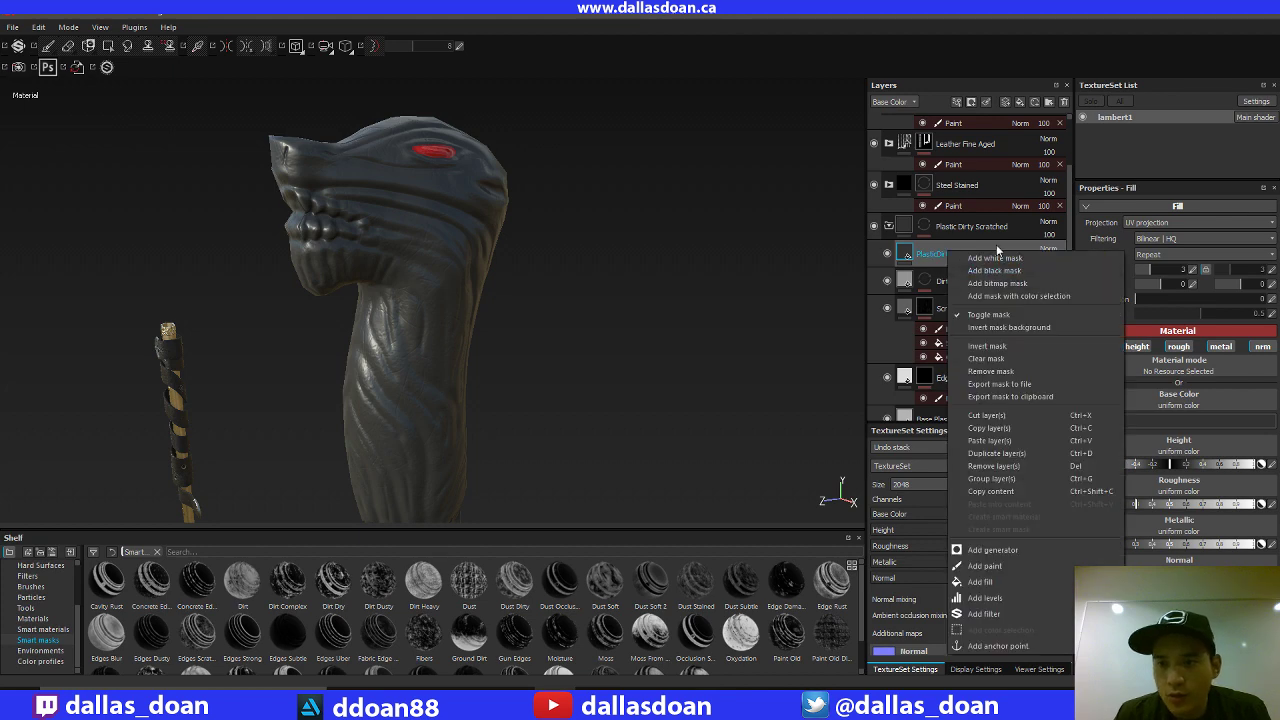
pyautogui.click(990, 271)
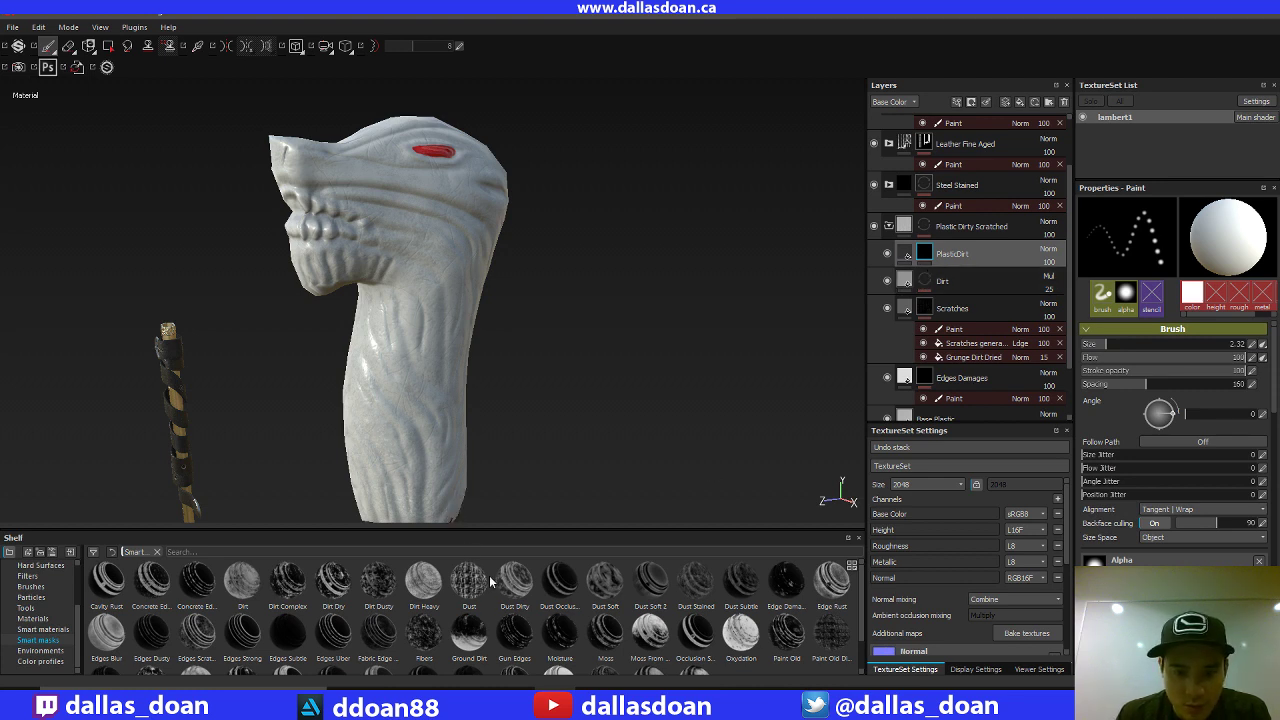
pyautogui.moveTo(558, 590); pyautogui.dragTo(928, 250)
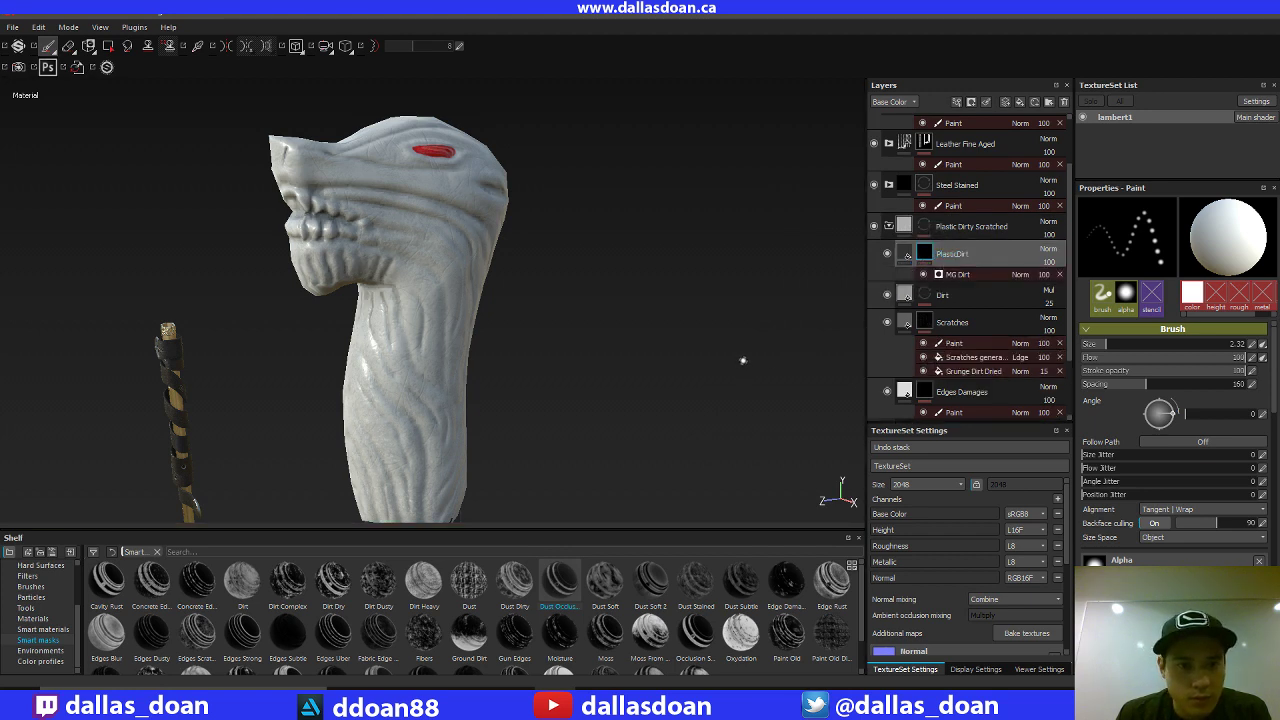
# Step: In the PlasticDirt mask's MG Dirt generator, set Dirt Level to 0.57, Dirt Contrast to 0.53 and Grunge Amount to 0.76
pyautogui.keyDown('alt'); pyautogui.moveTo(573, 341); pyautogui.dragTo(569, 303); pyautogui.keyUp('alt')
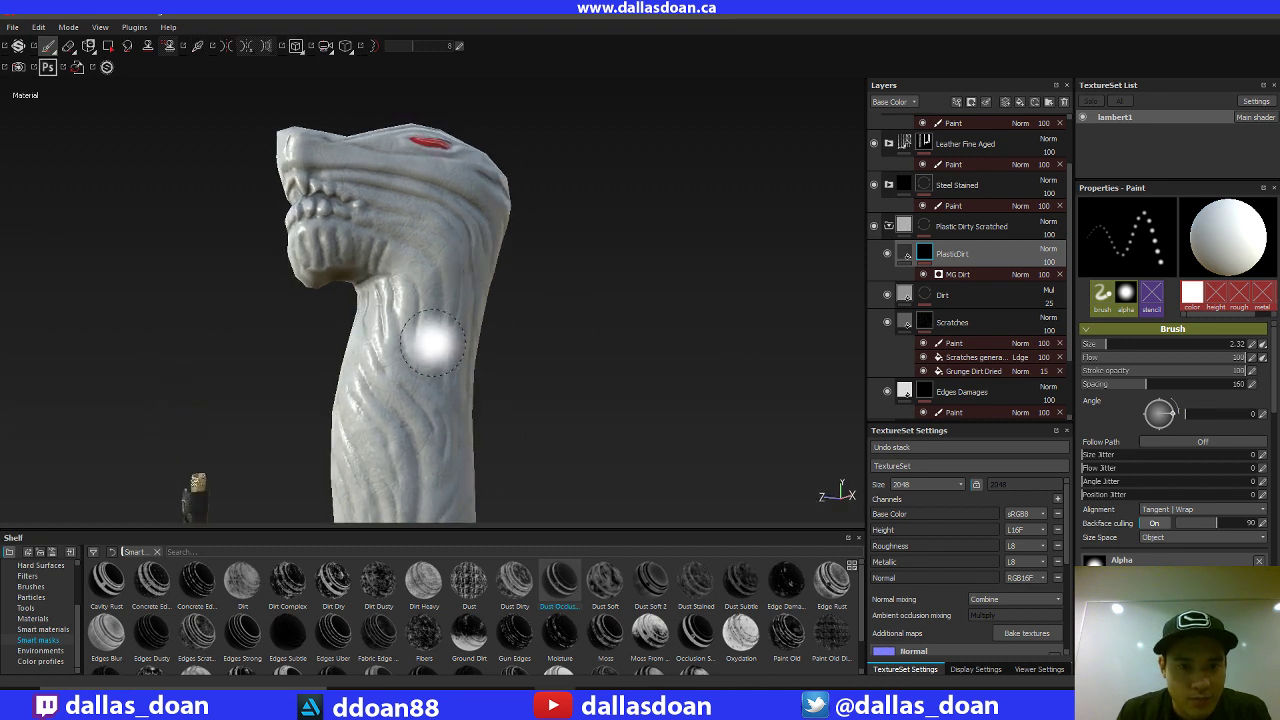
pyautogui.keyDown('alt'); pyautogui.moveTo(608, 316); pyautogui.dragTo(523, 374, button='right'); pyautogui.keyUp('alt')
pyautogui.keyDown('alt'); pyautogui.moveTo(523, 374); pyautogui.dragTo(564, 341, button='middle'); pyautogui.keyUp('alt')
pyautogui.keyDown('alt'); pyautogui.moveTo(564, 341); pyautogui.dragTo(589, 206, button='right'); pyautogui.keyUp('alt')
pyautogui.keyDown('alt'); pyautogui.moveTo(589, 206); pyautogui.dragTo(686, 297); pyautogui.keyUp('alt')
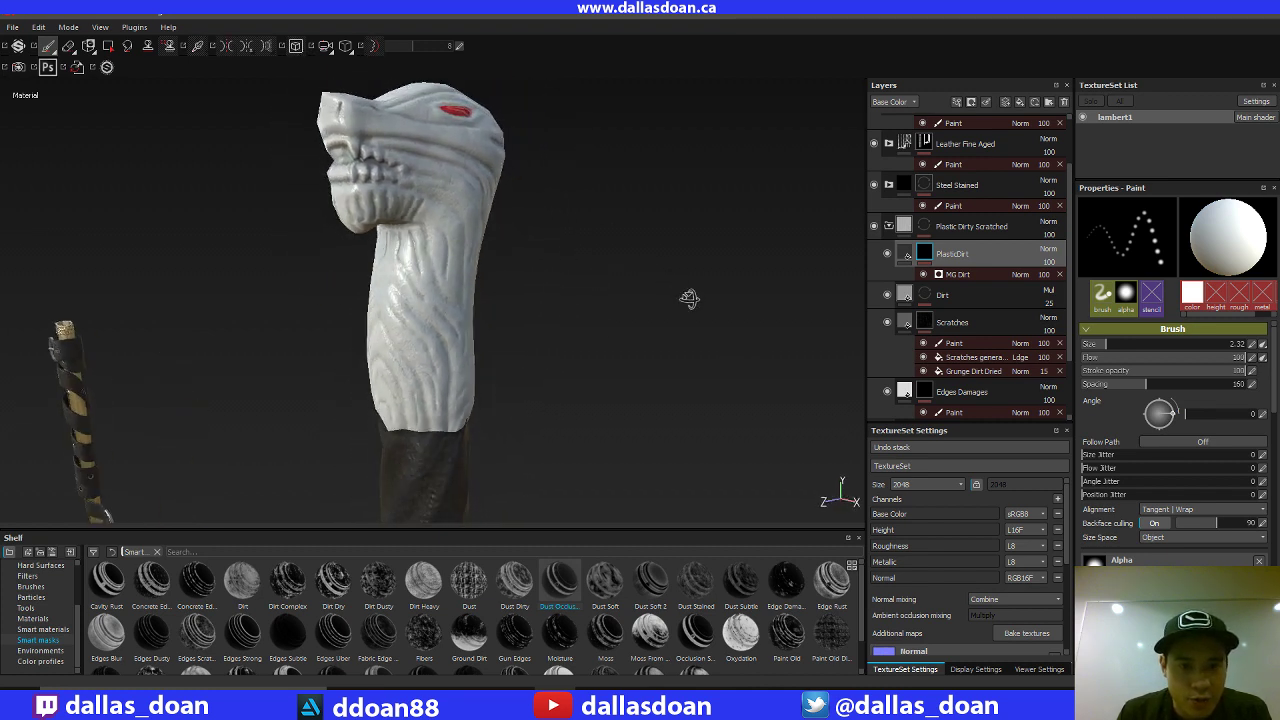
pyautogui.keyDown('alt'); pyautogui.moveTo(540, 266); pyautogui.dragTo(670, 308); pyautogui.keyUp('alt')
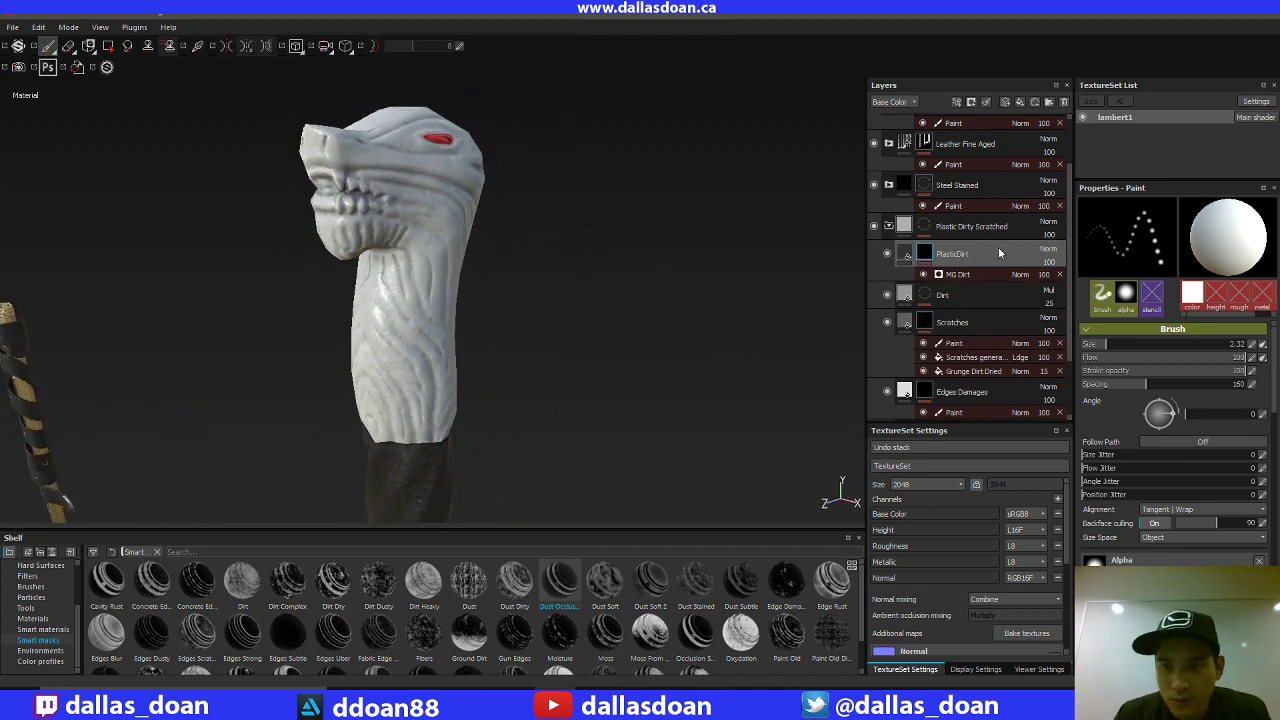
pyautogui.click(952, 277)
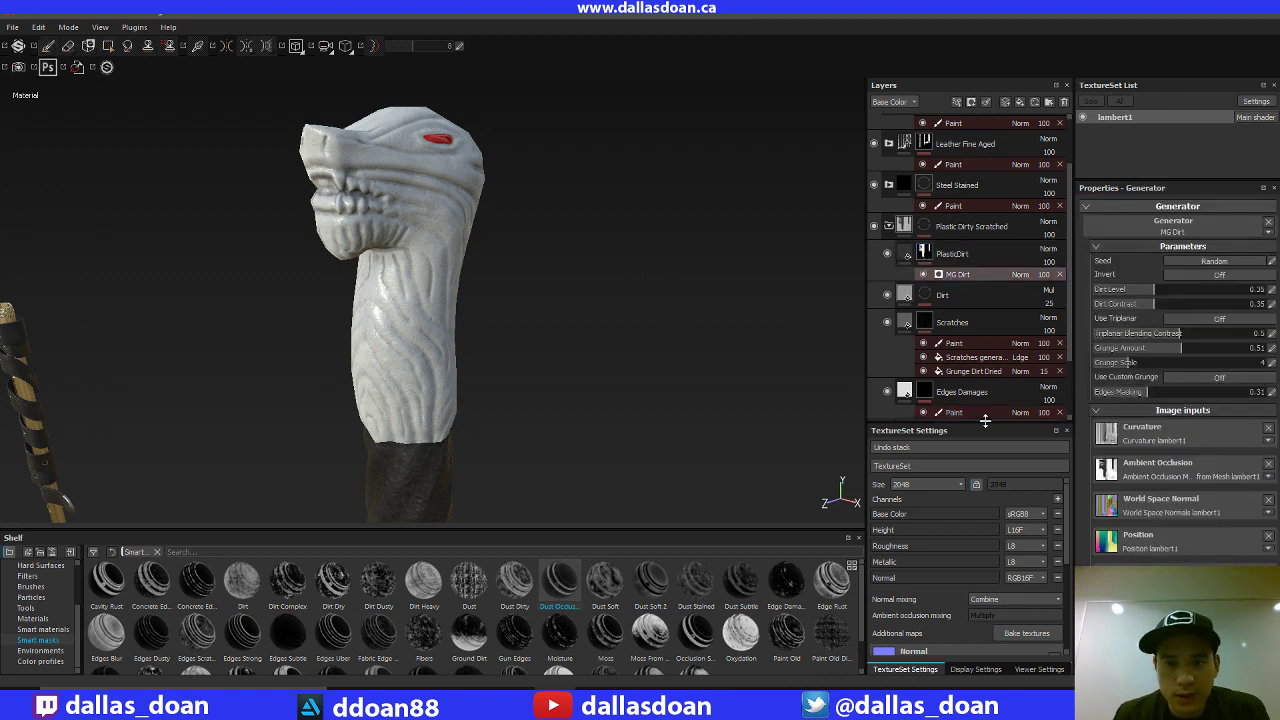
pyautogui.keyDown('alt'); pyautogui.moveTo(600, 364); pyautogui.dragTo(560, 354); pyautogui.keyUp('alt')
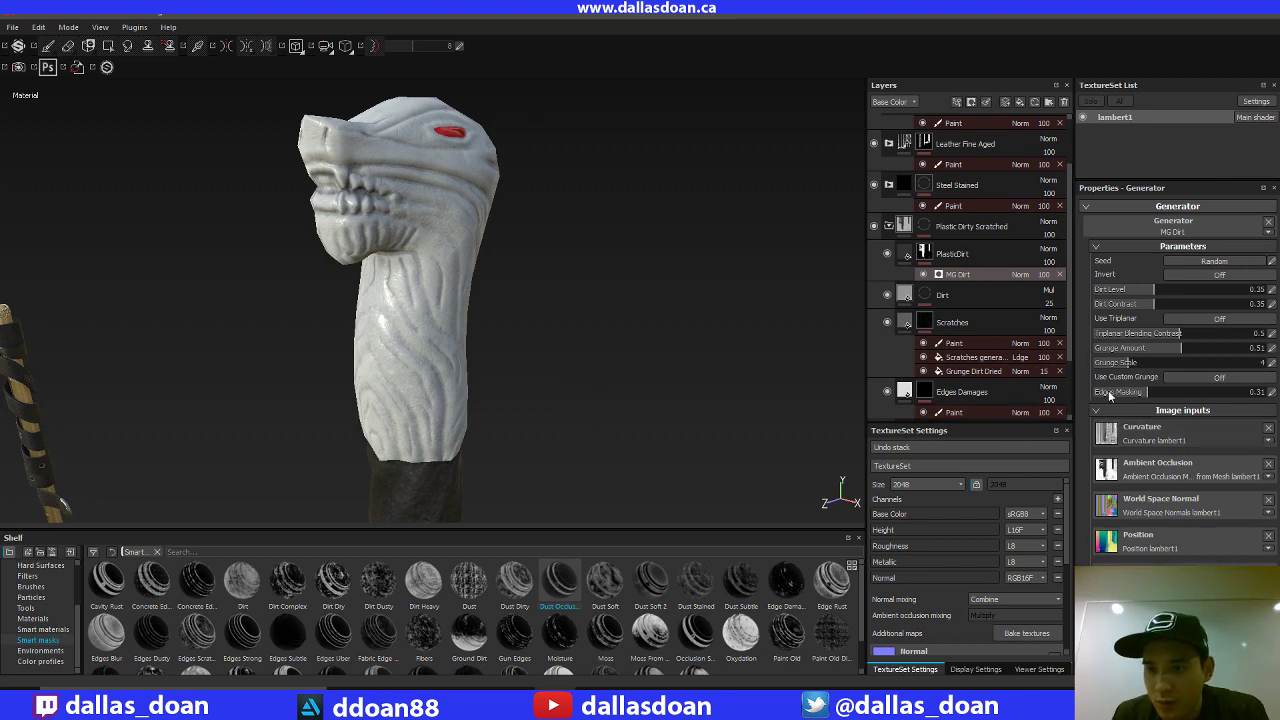
pyautogui.moveTo(1188, 292); pyautogui.dragTo(1192, 292)
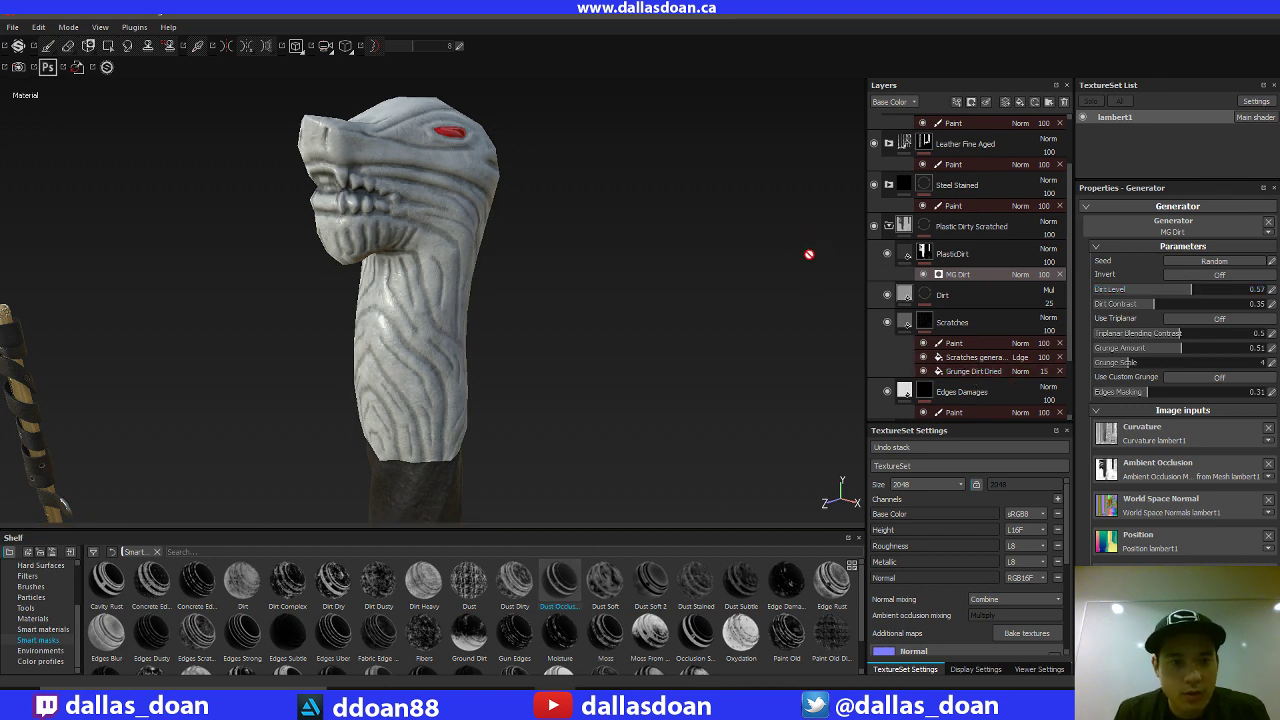
pyautogui.moveTo(698, 376)
pyautogui.keyDown('alt'); pyautogui.mouseDown()
pyautogui.moveTo(594, 289)
pyautogui.moveTo(663, 309)
pyautogui.moveTo(872, 303)
pyautogui.moveTo(746, 320)
pyautogui.moveTo(600, 314)
pyautogui.moveTo(571, 293)
pyautogui.moveTo(560, 240)
pyautogui.moveTo(583, 229)
pyautogui.moveTo(640, 238)
pyautogui.moveTo(671, 334)
pyautogui.moveTo(654, 386)
pyautogui.moveTo(739, 326)
pyautogui.moveTo(611, 317)
pyautogui.moveTo(671, 371)
pyautogui.moveTo(782, 385)
pyautogui.moveTo(429, 254)
pyautogui.mouseUp(); pyautogui.keyUp('alt')
pyautogui.keyDown('alt'); pyautogui.moveTo(546, 274); pyautogui.dragTo(494, 297); pyautogui.keyUp('alt')
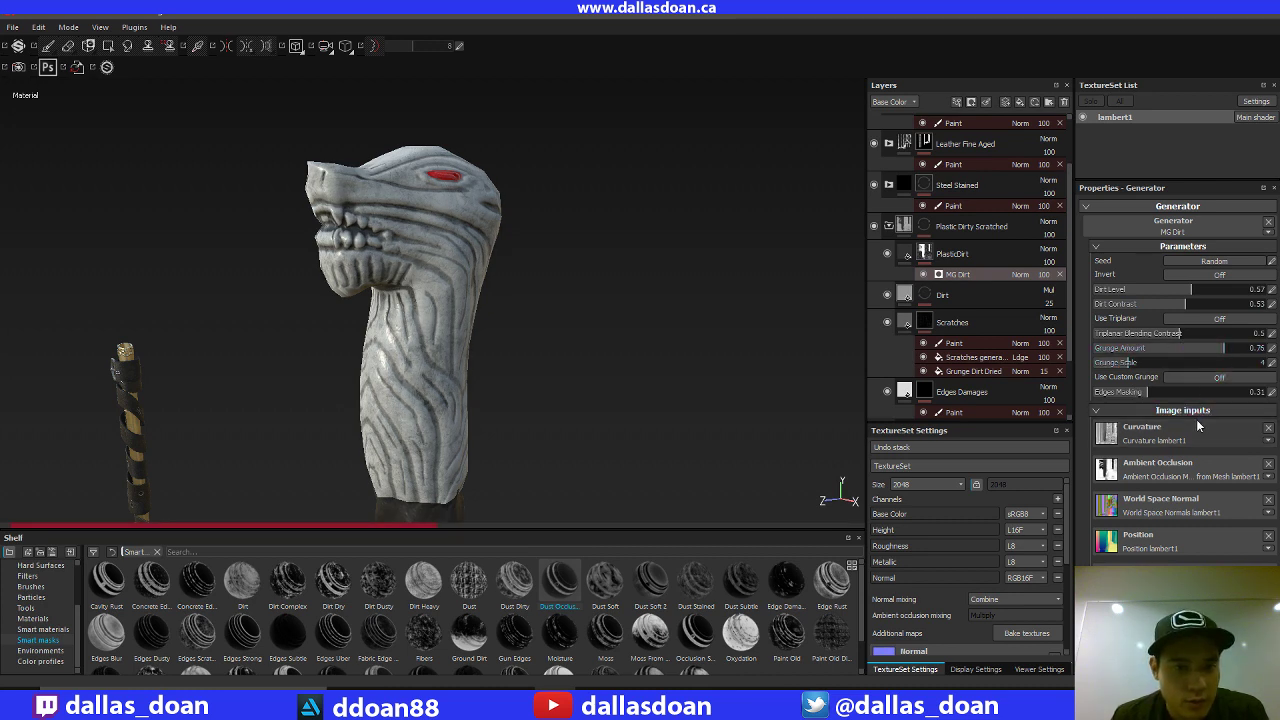
# Step: Compare the dirtied wolf-head pommel with the Longclaw reference photo
pyautogui.keyDown('alt'); pyautogui.moveTo(606, 306); pyautogui.dragTo(517, 314, button='right'); pyautogui.keyUp('alt')
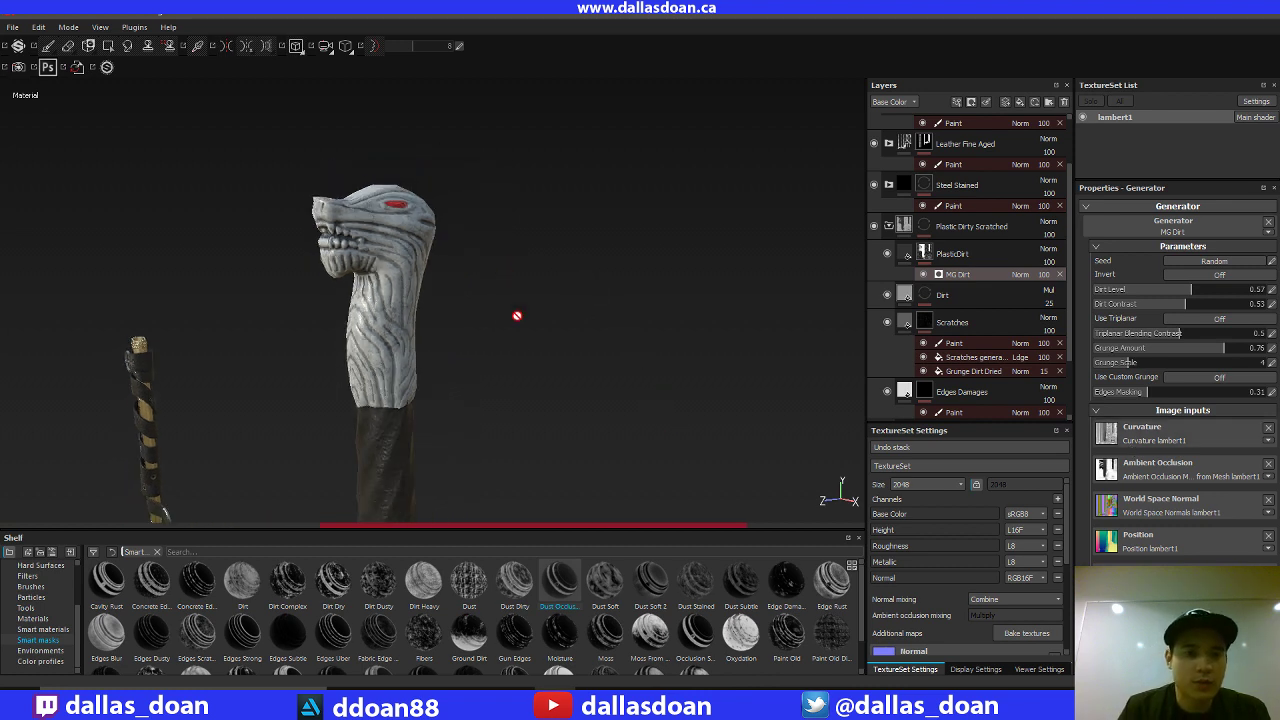
pyautogui.keyDown('alt'); pyautogui.moveTo(517, 314); pyautogui.dragTo(681, 327); pyautogui.keyUp('alt')
pyautogui.keyDown('alt'); pyautogui.moveTo(682, 327); pyautogui.dragTo(668, 257, button='middle'); pyautogui.keyUp('alt')
pyautogui.keyDown('alt'); pyautogui.moveTo(668, 257); pyautogui.dragTo(664, 243, button='right'); pyautogui.keyUp('alt')
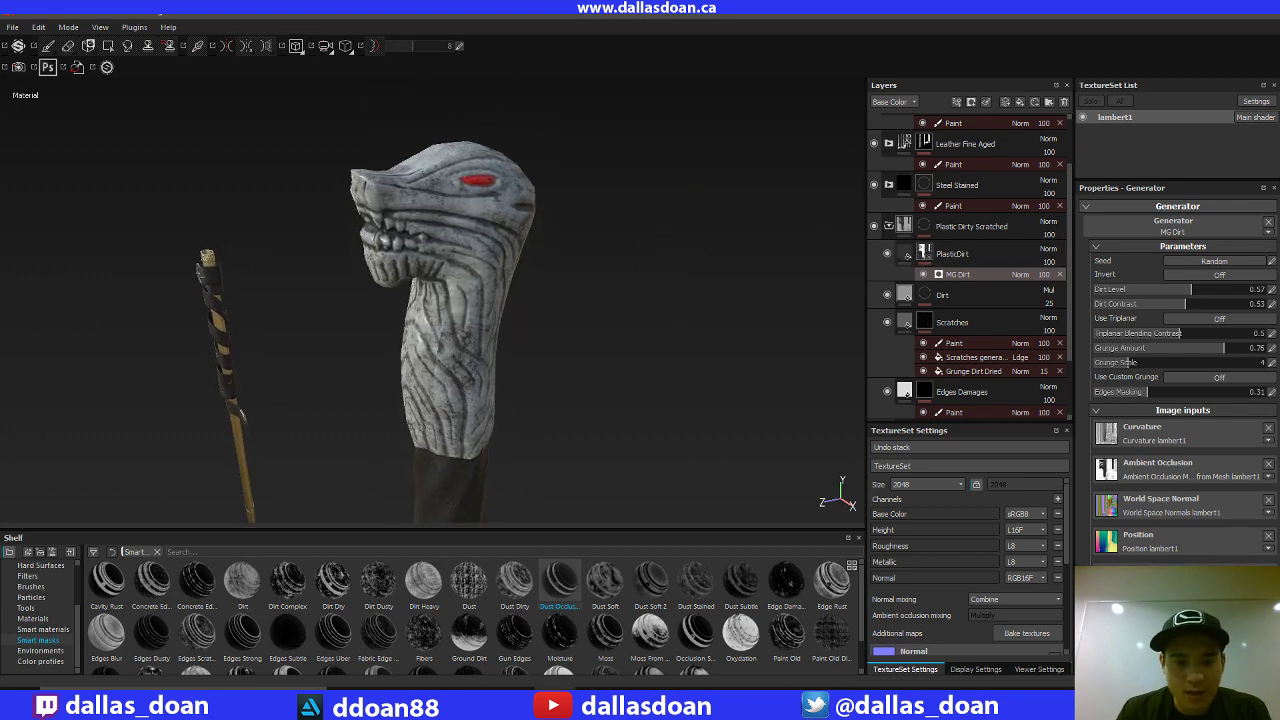
pyautogui.click(597, 702)
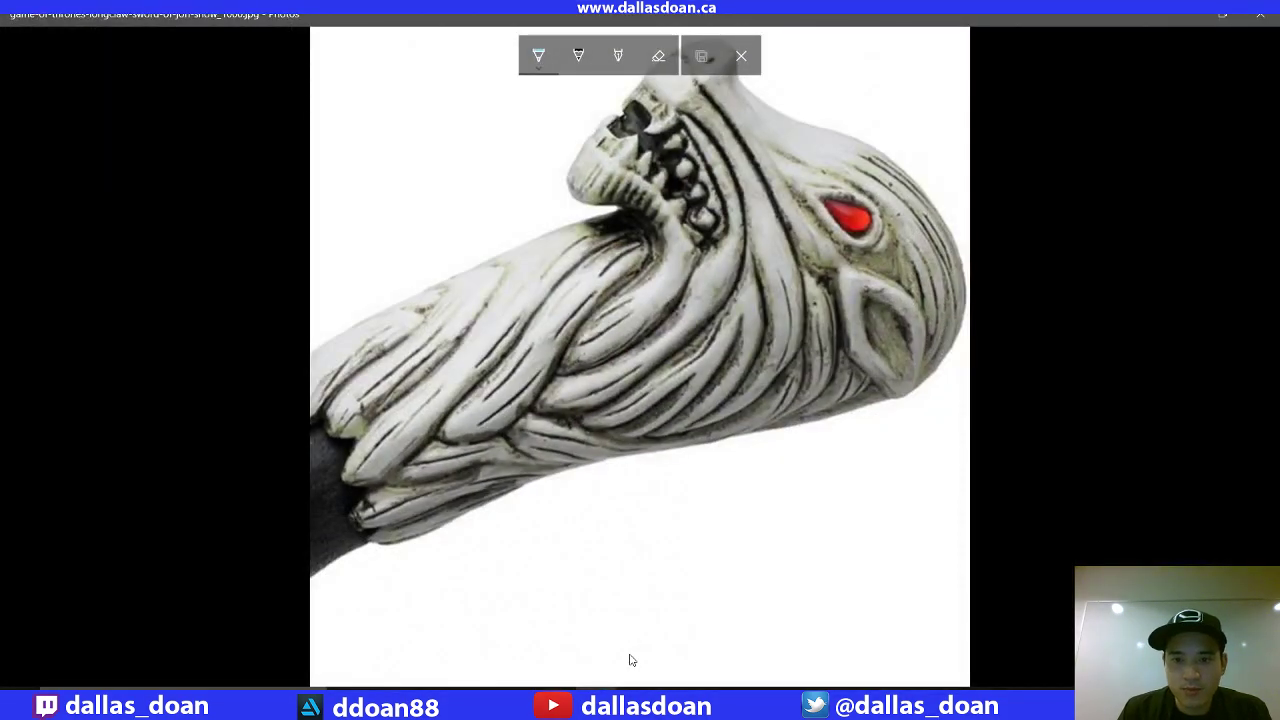
pyautogui.click(1184, 14)
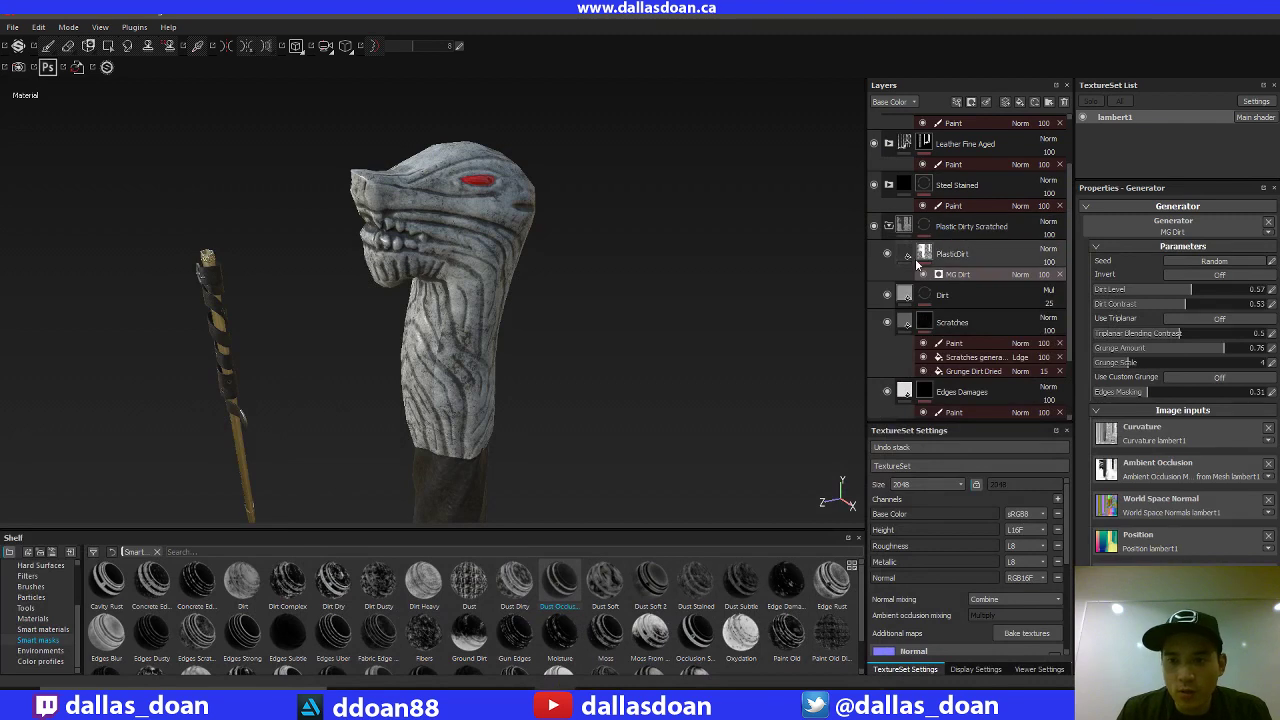
# Step: Disable the metallic channel of the PlasticDirt fill and lower its roughness to about 0.15
pyautogui.click(950, 254)
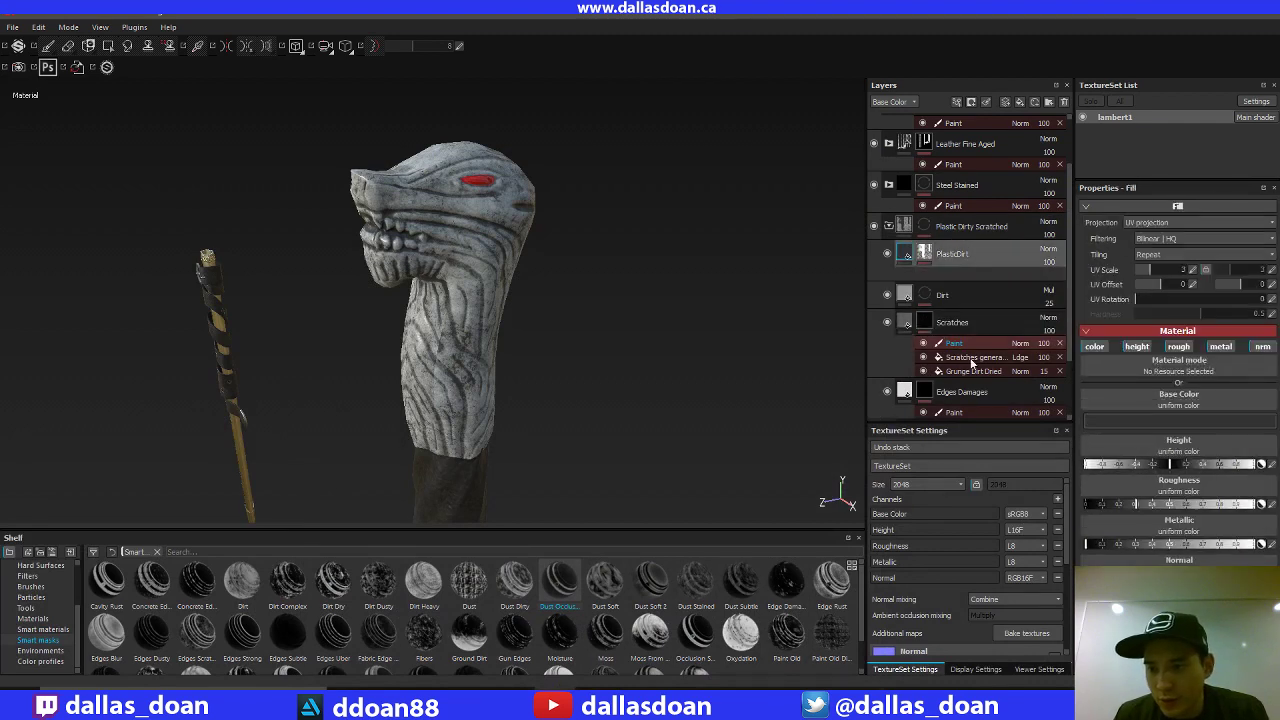
pyautogui.click(1137, 347)
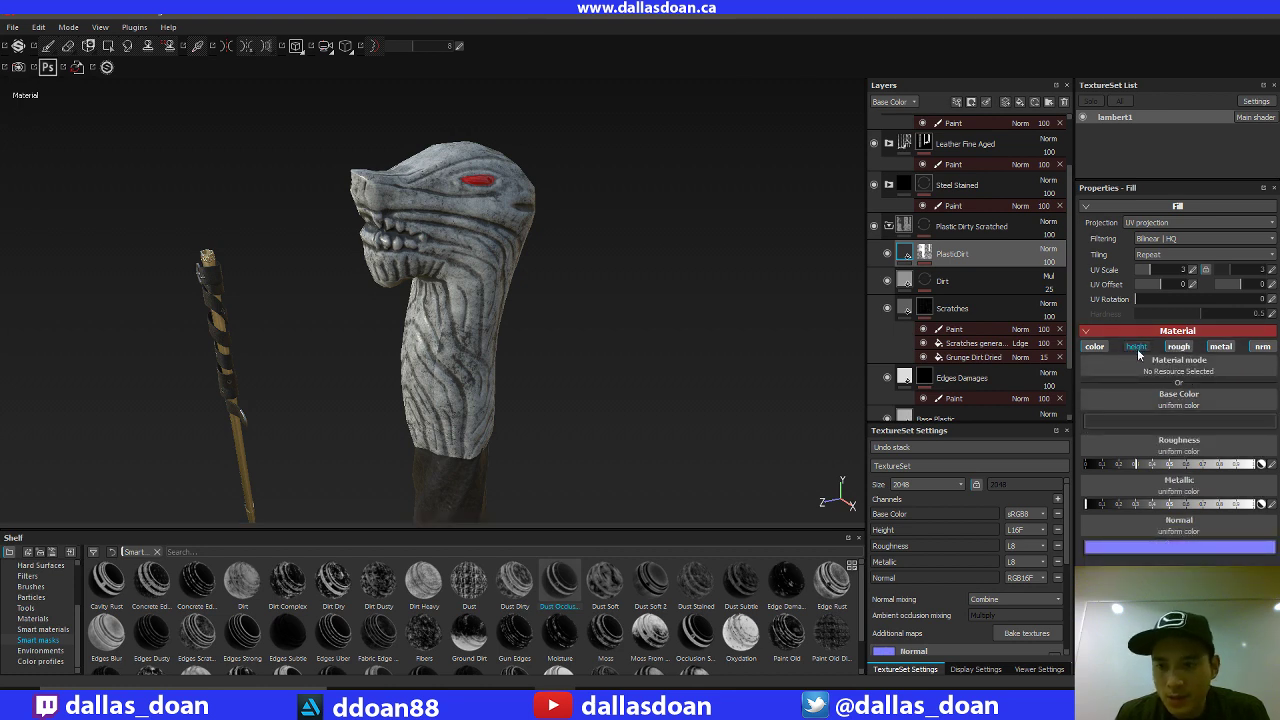
pyautogui.click(1137, 347)
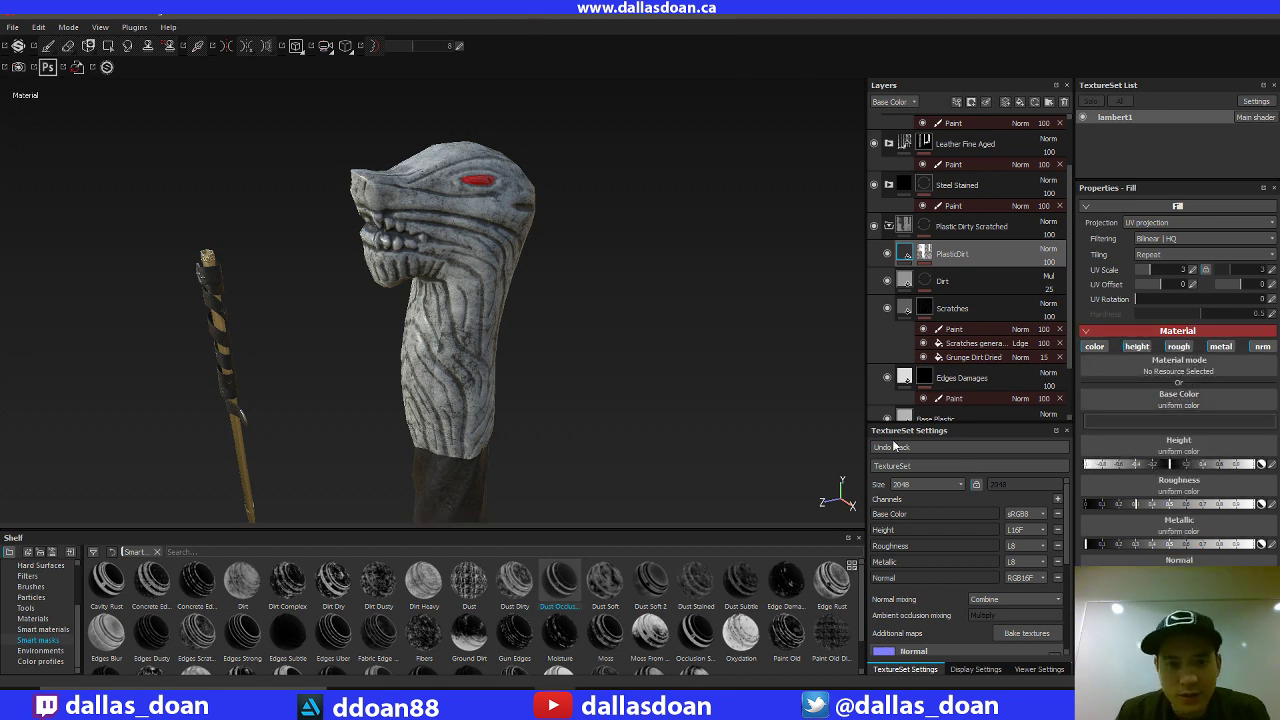
pyautogui.scroll(4, 670, 370)
pyautogui.keyDown('alt'); pyautogui.moveTo(707, 479); pyautogui.dragTo(691, 411, button='right'); pyautogui.keyUp('alt')
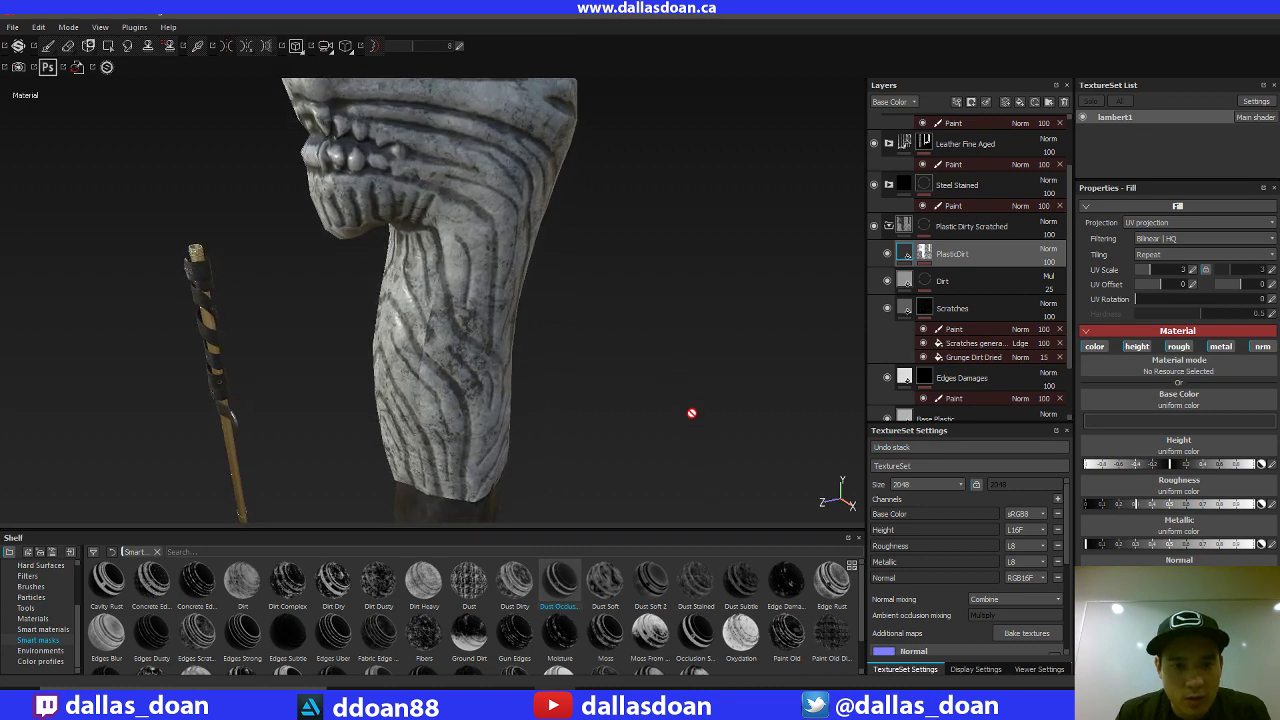
pyautogui.keyDown('alt'); pyautogui.moveTo(691, 411); pyautogui.dragTo(677, 351); pyautogui.keyUp('alt')
pyautogui.keyDown('alt'); pyautogui.moveTo(770, 377); pyautogui.dragTo(763, 452, button='right'); pyautogui.keyUp('alt')
pyautogui.keyDown('alt'); pyautogui.moveTo(762, 452); pyautogui.dragTo(770, 333); pyautogui.keyUp('alt')
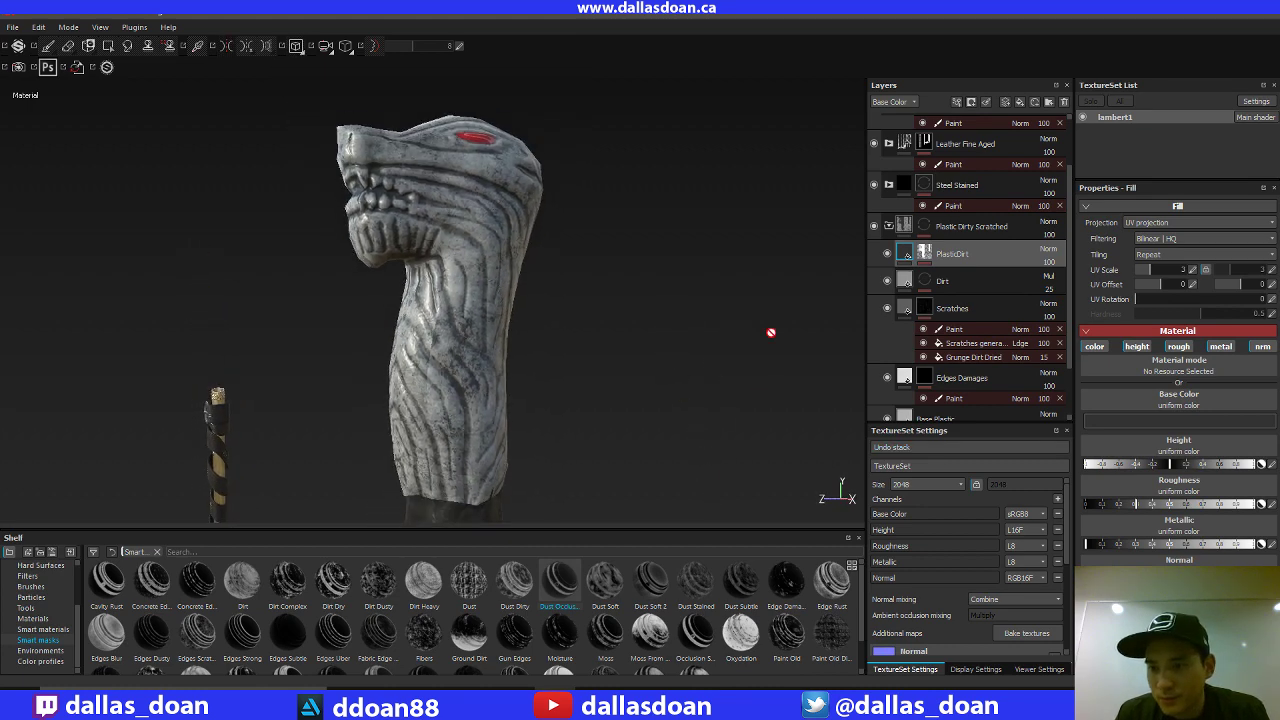
pyautogui.click(1220, 346)
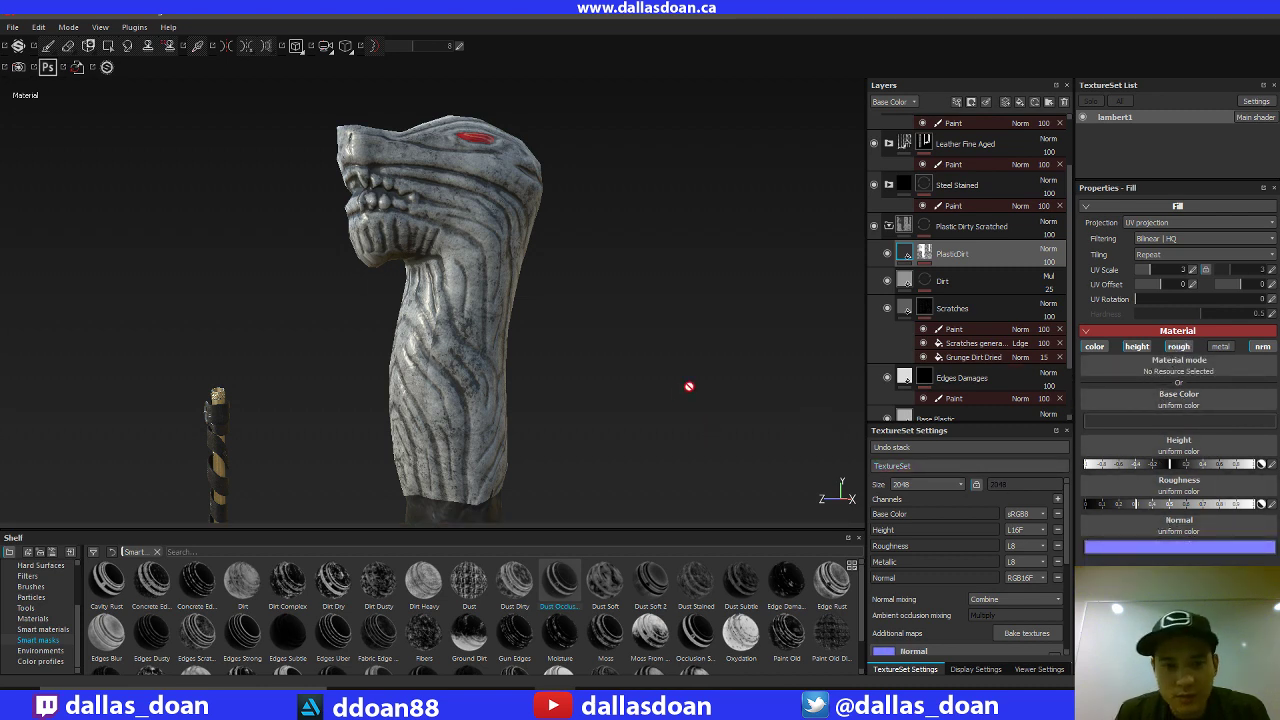
pyautogui.keyDown('alt'); pyautogui.moveTo(689, 386); pyautogui.dragTo(646, 394, button='right'); pyautogui.keyUp('alt')
pyautogui.keyDown('alt'); pyautogui.moveTo(646, 394); pyautogui.dragTo(680, 339); pyautogui.keyUp('alt')
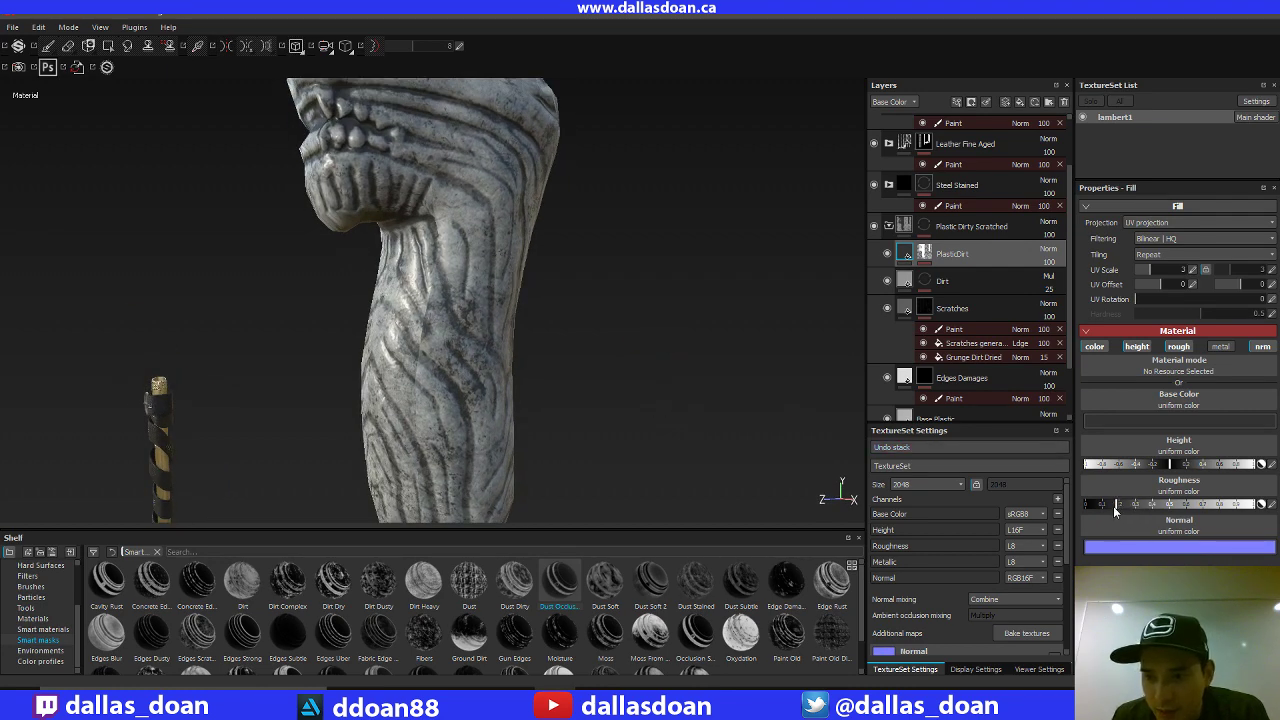
pyautogui.moveTo(1115, 508); pyautogui.dragTo(1111, 509)
# Step: Examine the roughness and crevice dirt on the wolf-head pommel from several angles
pyautogui.keyDown('alt'); pyautogui.moveTo(665, 360); pyautogui.dragTo(661, 368, button='right'); pyautogui.keyUp('alt')
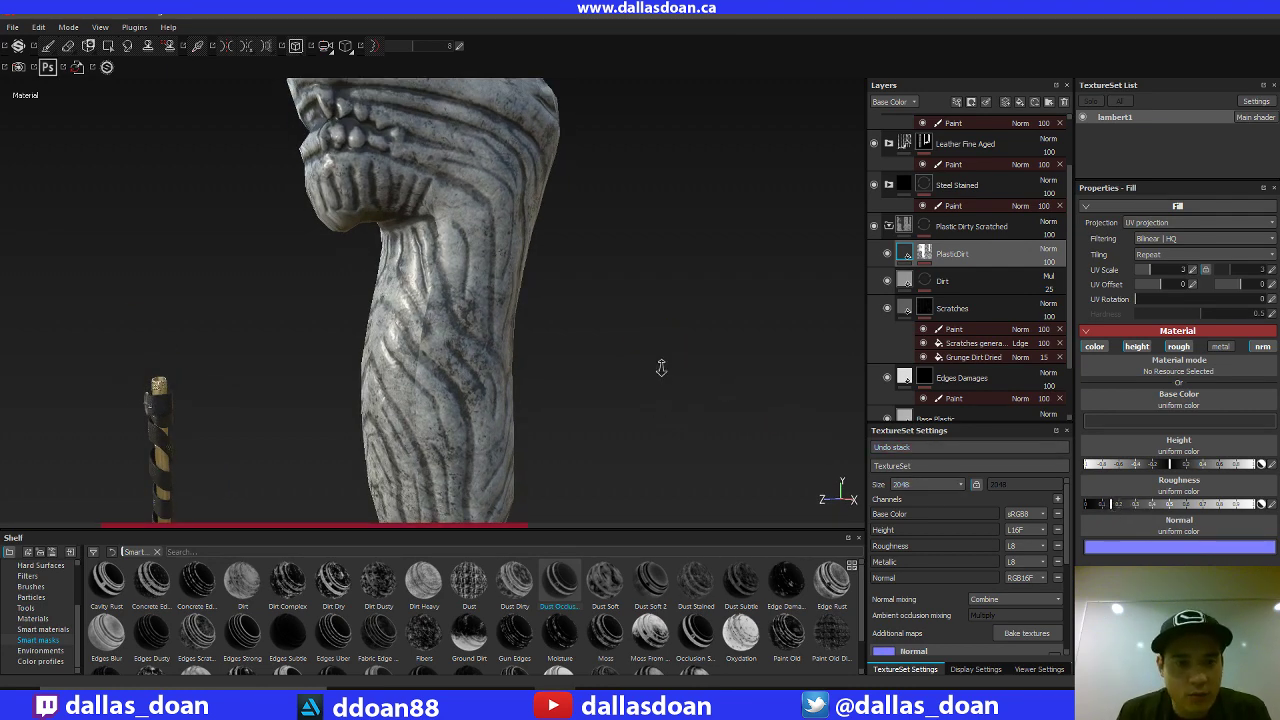
pyautogui.keyDown('alt'); pyautogui.moveTo(661, 368); pyautogui.dragTo(721, 358); pyautogui.keyUp('alt')
pyautogui.keyDown('alt'); pyautogui.moveTo(618, 328); pyautogui.dragTo(414, 374); pyautogui.keyUp('alt')
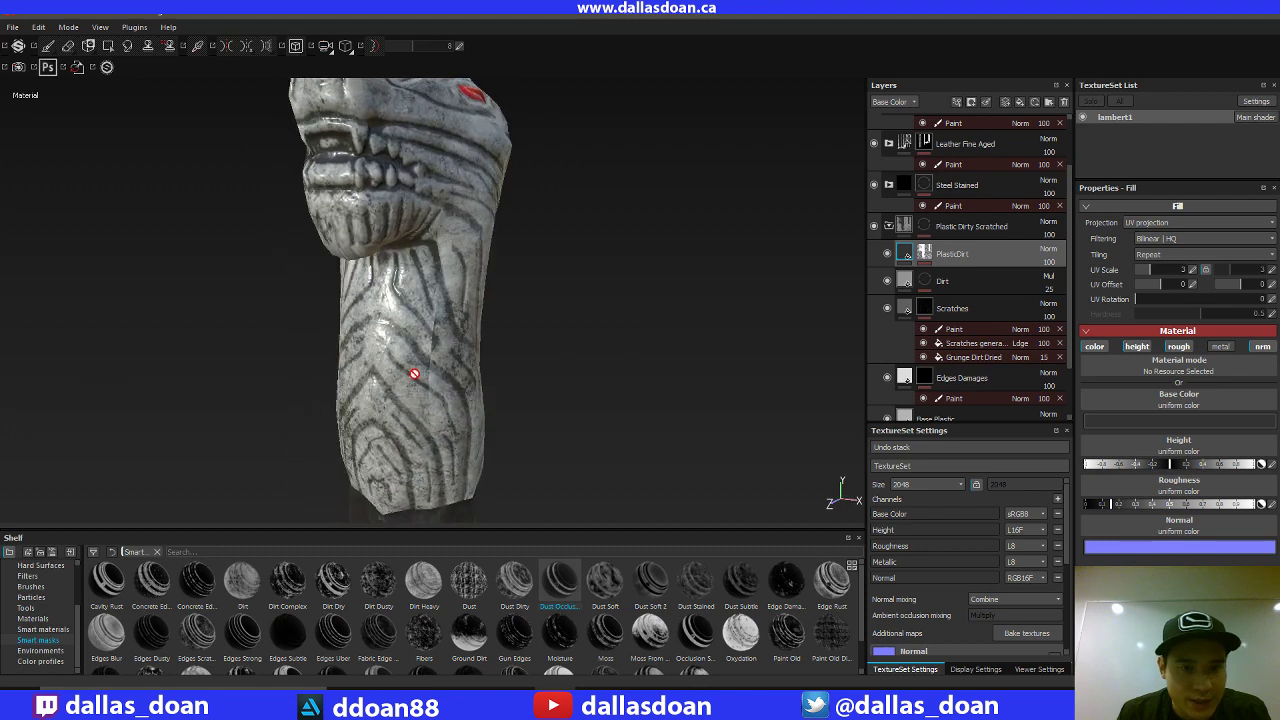
pyautogui.keyDown('alt'); pyautogui.moveTo(414, 374); pyautogui.dragTo(534, 320, button='right'); pyautogui.keyUp('alt')
pyautogui.keyDown('alt'); pyautogui.moveTo(534, 320); pyautogui.dragTo(411, 261); pyautogui.keyUp('alt')
pyautogui.keyDown('alt'); pyautogui.moveTo(411, 261); pyautogui.dragTo(515, 306, button='right'); pyautogui.keyUp('alt')
pyautogui.keyDown('alt'); pyautogui.moveTo(515, 306); pyautogui.dragTo(407, 335); pyautogui.keyUp('alt')
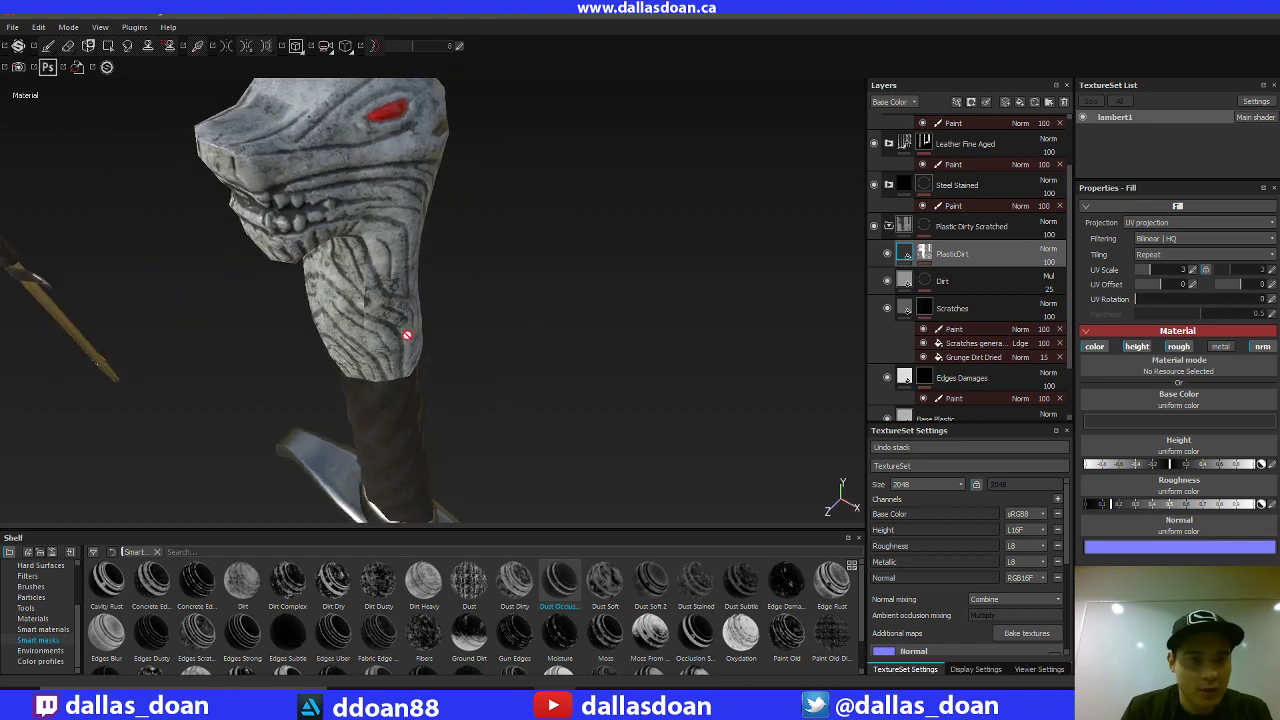
pyautogui.keyDown('alt'); pyautogui.moveTo(453, 277); pyautogui.dragTo(675, 40); pyautogui.keyUp('alt')
pyautogui.moveTo(752, 50)
pyautogui.keyDown('alt'); pyautogui.mouseDown()
pyautogui.moveTo(843, 63)
pyautogui.moveTo(855, 77)
pyautogui.moveTo(499, 106)
pyautogui.moveTo(530, 144)
pyautogui.mouseUp(); pyautogui.keyUp('alt')
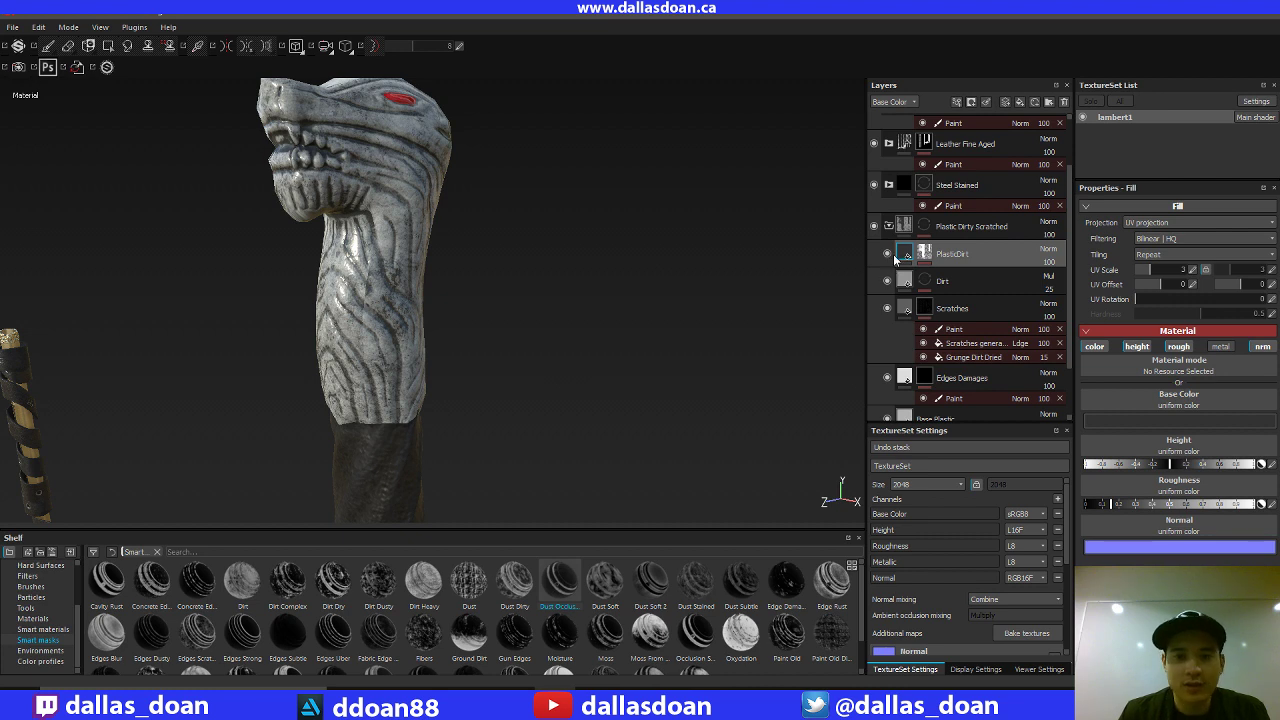
# Step: Hide and reshow the PlasticDirt layer to compare the pommel with and without the dirt
pyautogui.click(897, 305)
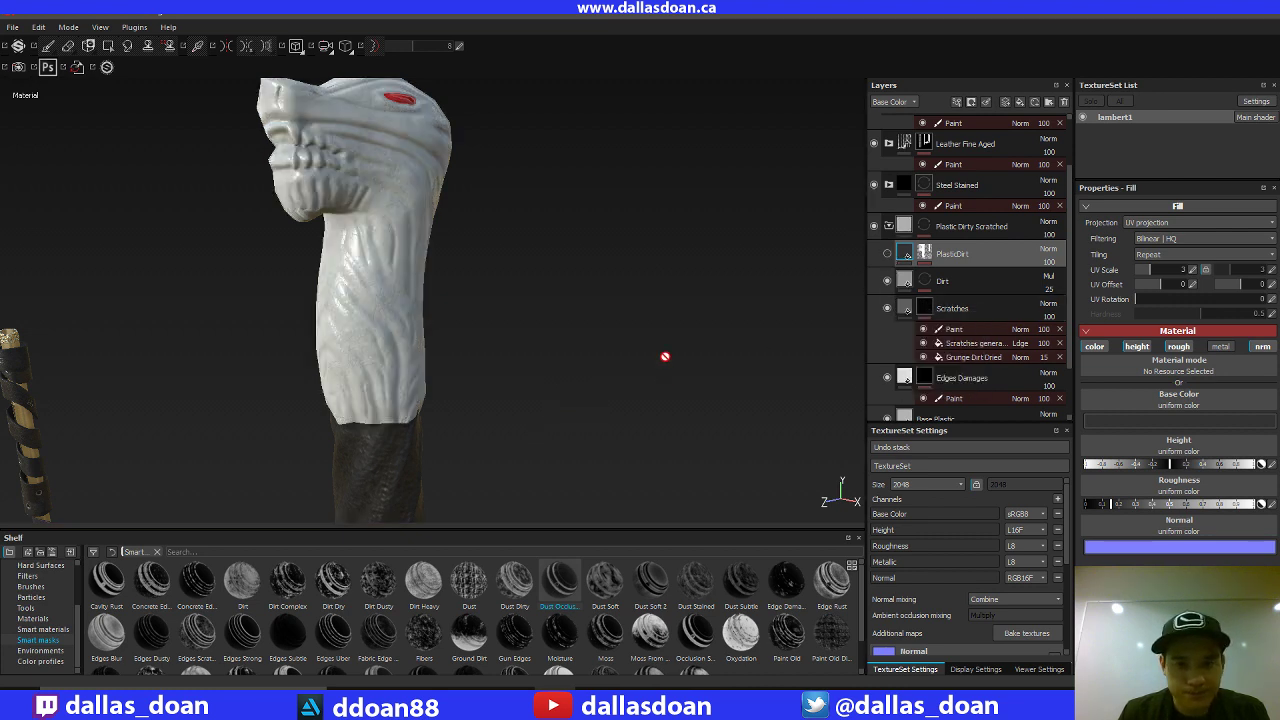
pyautogui.click(885, 312)
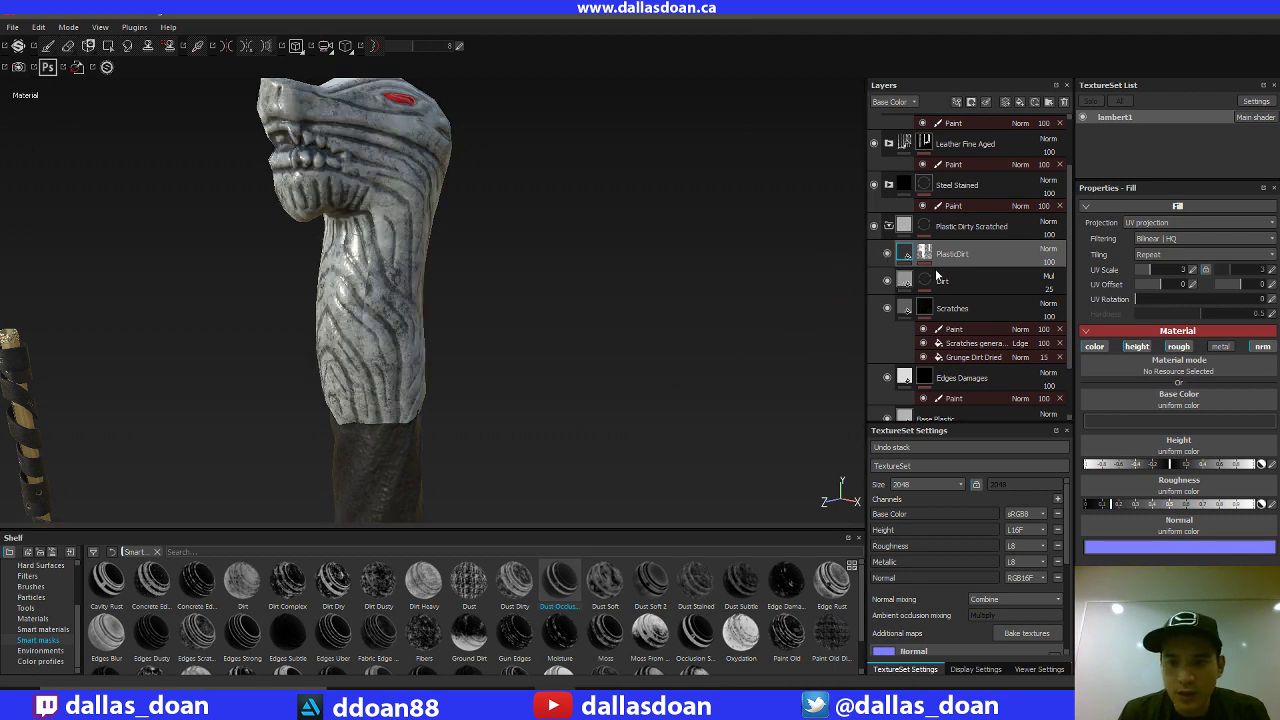
pyautogui.keyDown('alt'); pyautogui.moveTo(743, 334); pyautogui.dragTo(620, 352); pyautogui.keyUp('alt')
pyautogui.keyDown('alt'); pyautogui.moveTo(620, 352); pyautogui.dragTo(553, 252, button='right'); pyautogui.keyUp('alt')
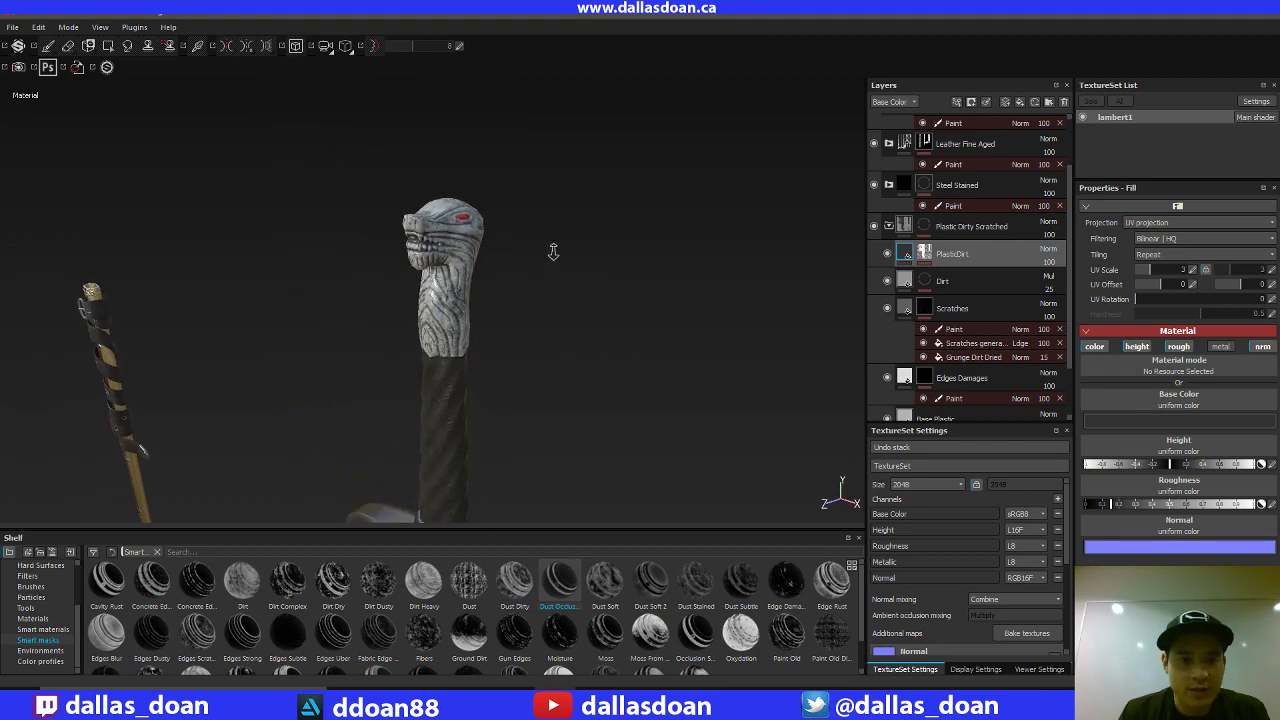
pyautogui.keyDown('alt'); pyautogui.moveTo(553, 252); pyautogui.dragTo(734, 254); pyautogui.keyUp('alt')
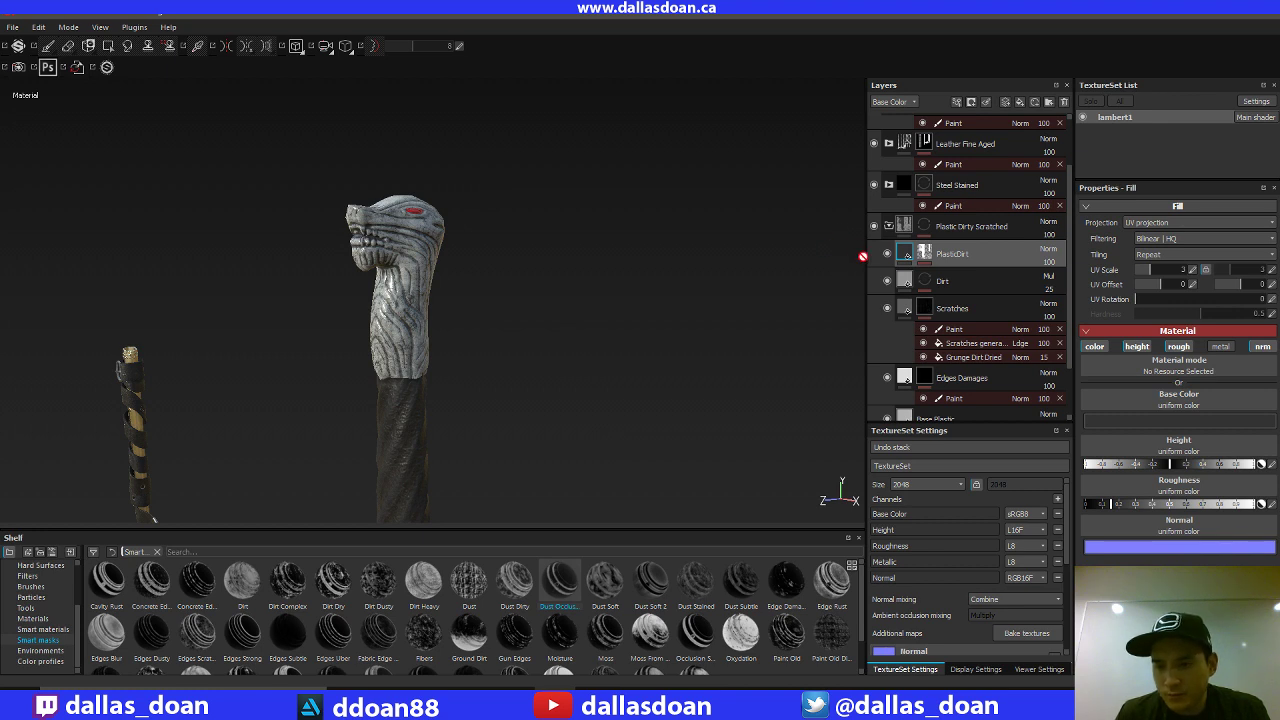
pyautogui.moveTo(753, 313)
pyautogui.keyDown('alt'); pyautogui.mouseDown()
pyautogui.moveTo(686, 360)
pyautogui.moveTo(749, 309)
pyautogui.mouseUp(); pyautogui.keyUp('alt')
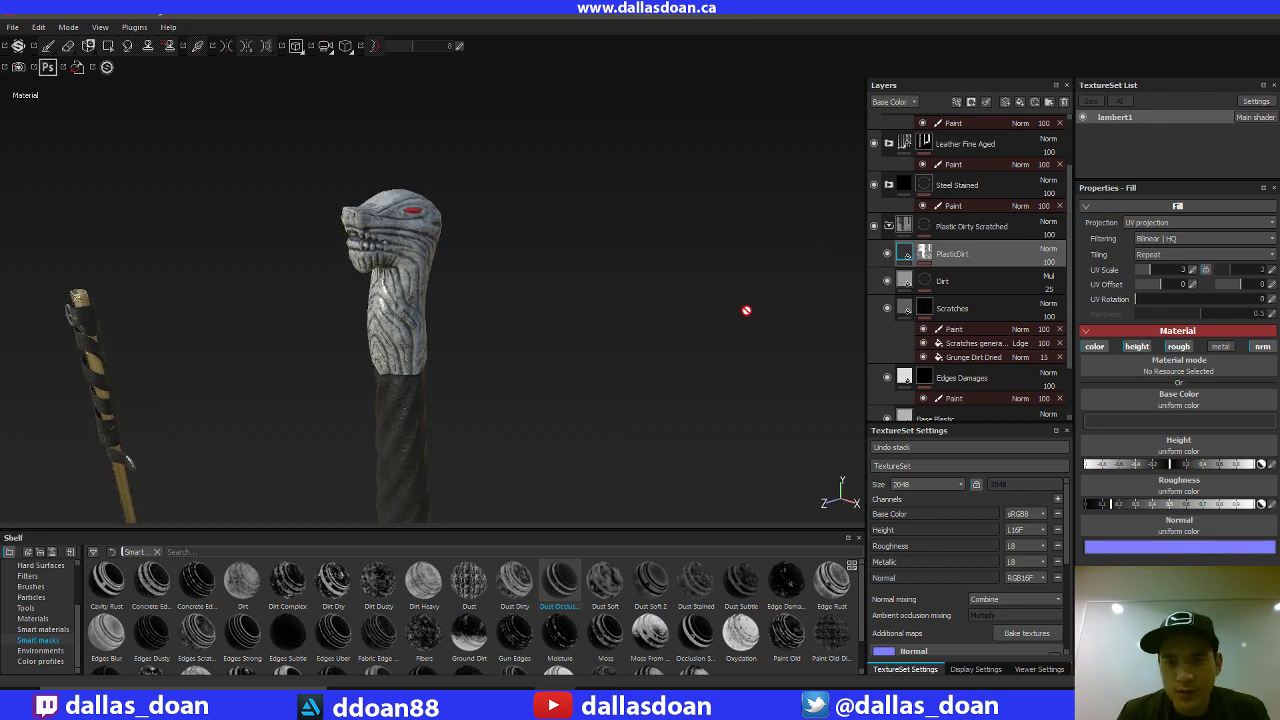
# Step: Tint the PlasticDirt fill's base color a dark olive with hue 0.160 and RGB values of 0.047, 0.045 and 0.013
pyautogui.click(1123, 418)
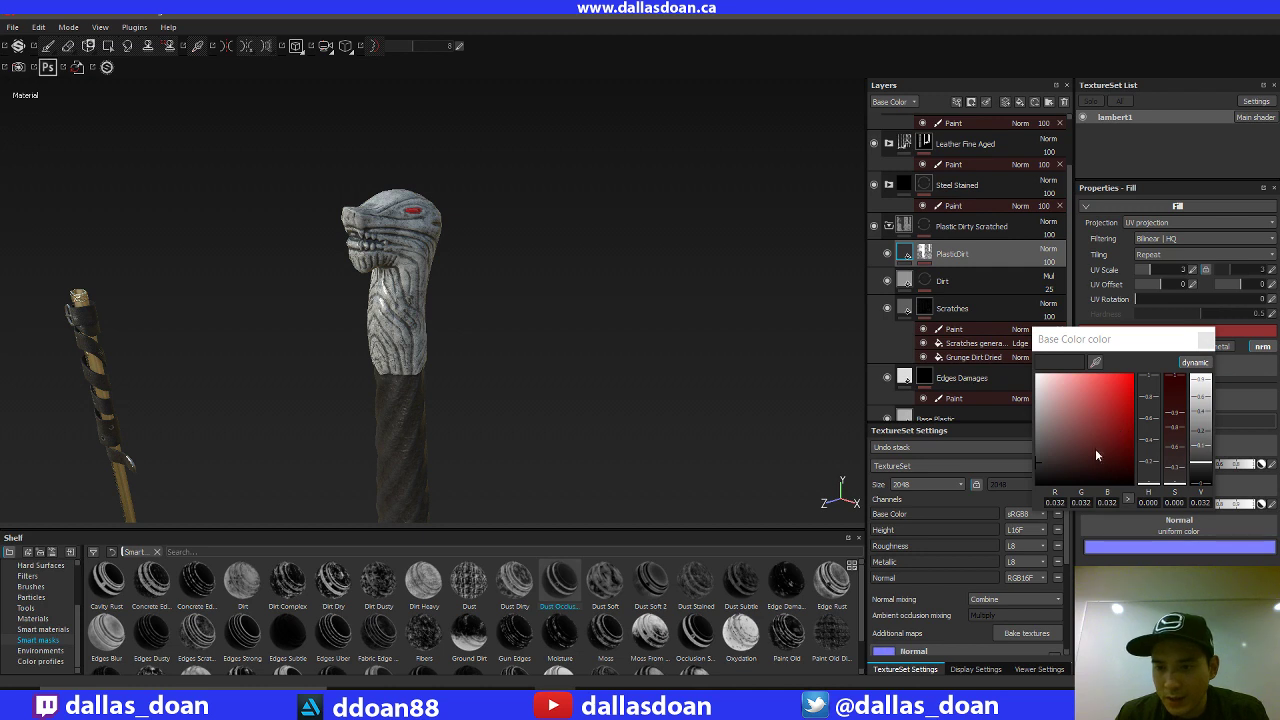
pyautogui.click(1150, 460)
pyautogui.moveTo(1150, 460); pyautogui.dragTo(1153, 465)
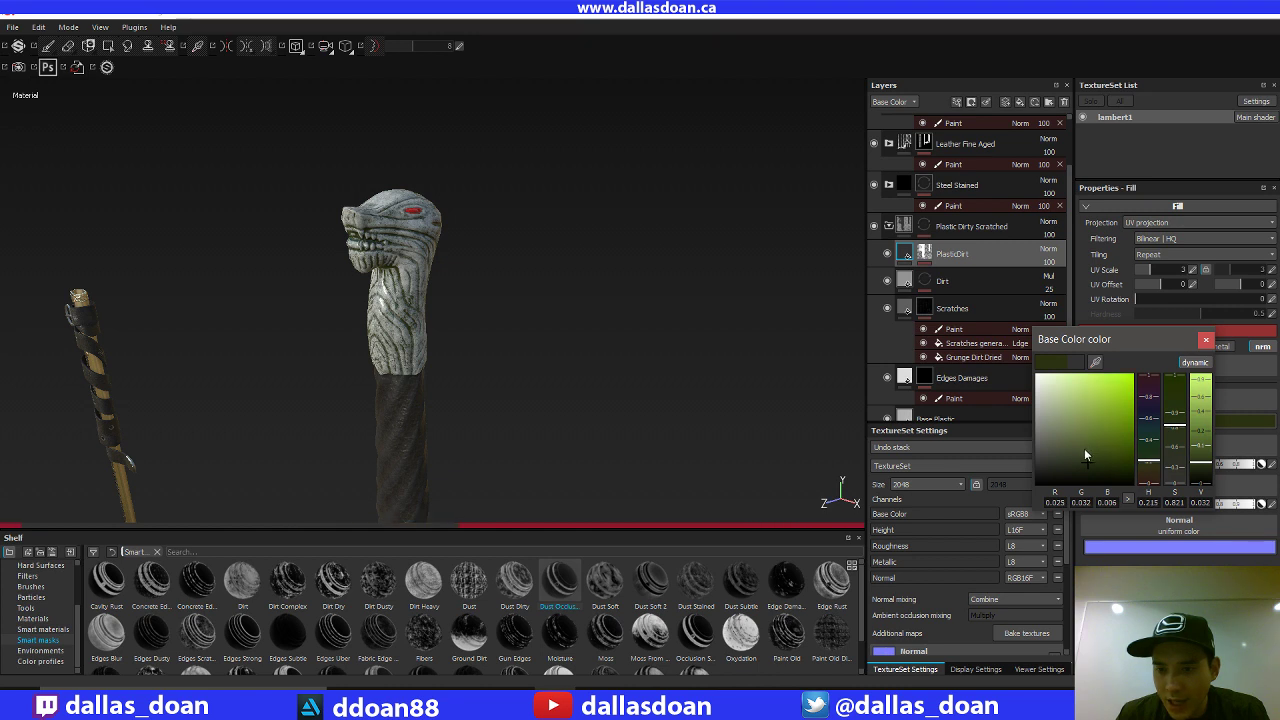
pyautogui.click(1085, 452)
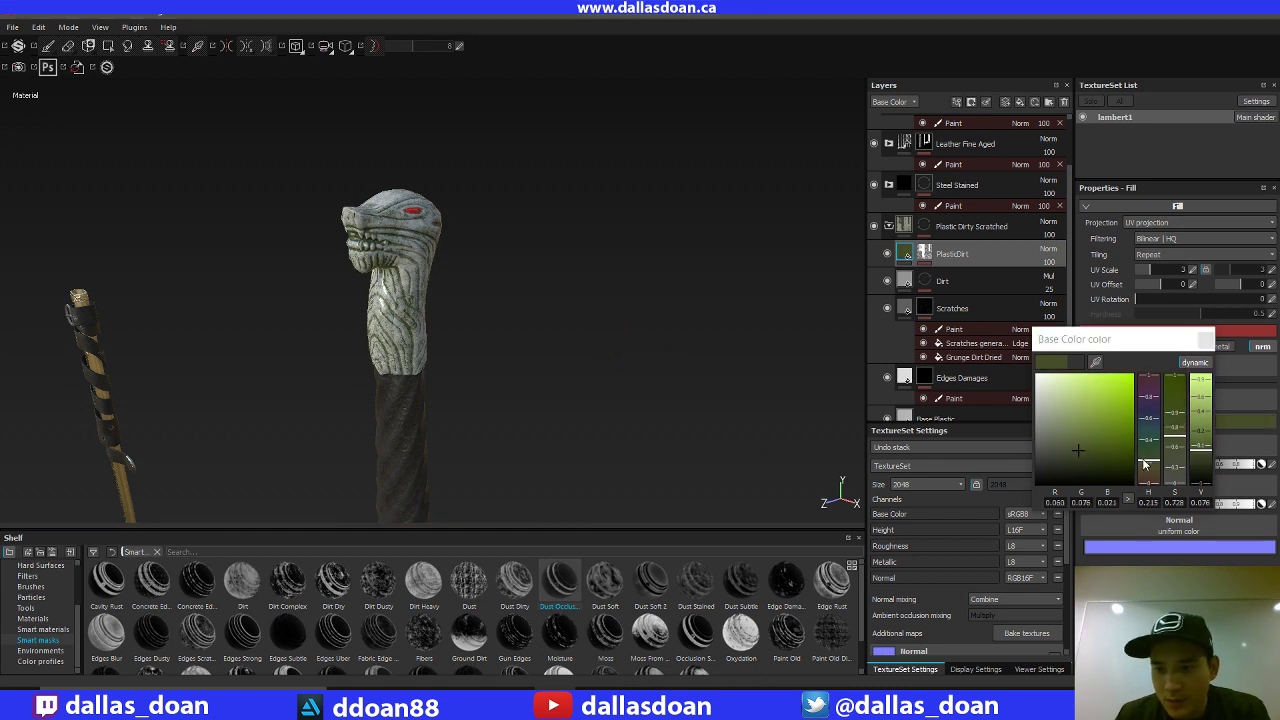
pyautogui.click(1141, 470)
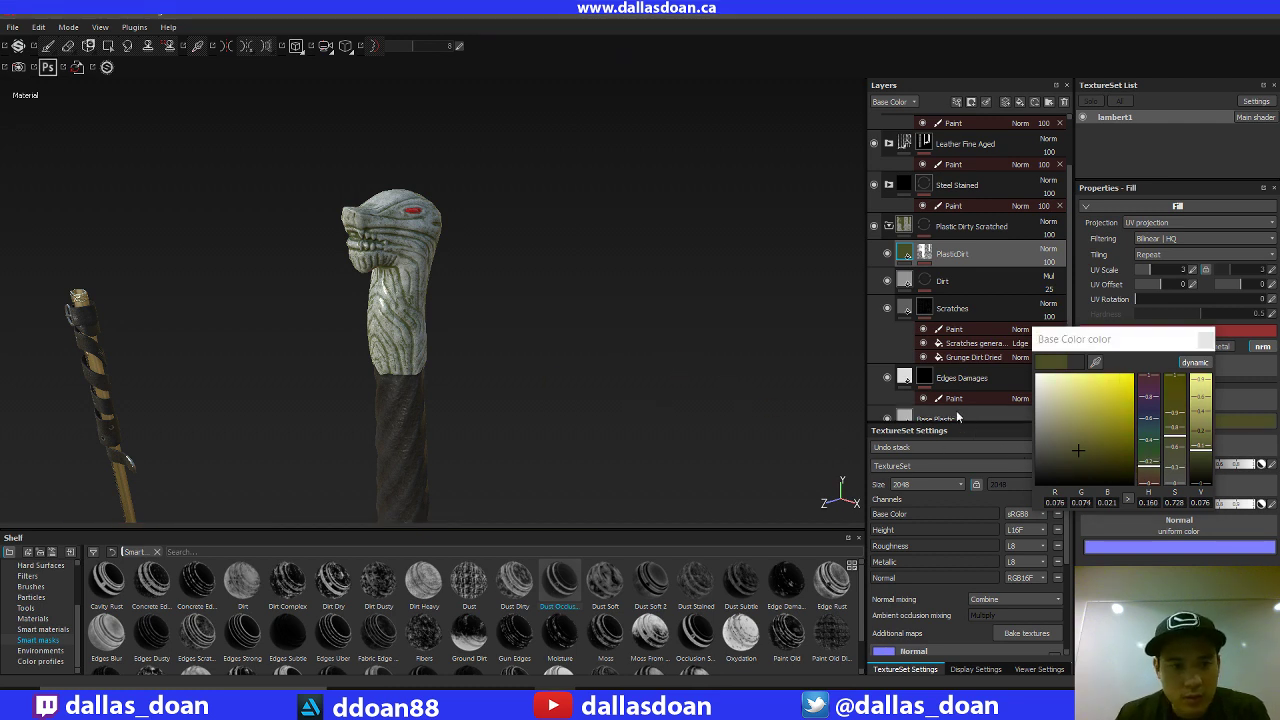
pyautogui.click(1080, 463)
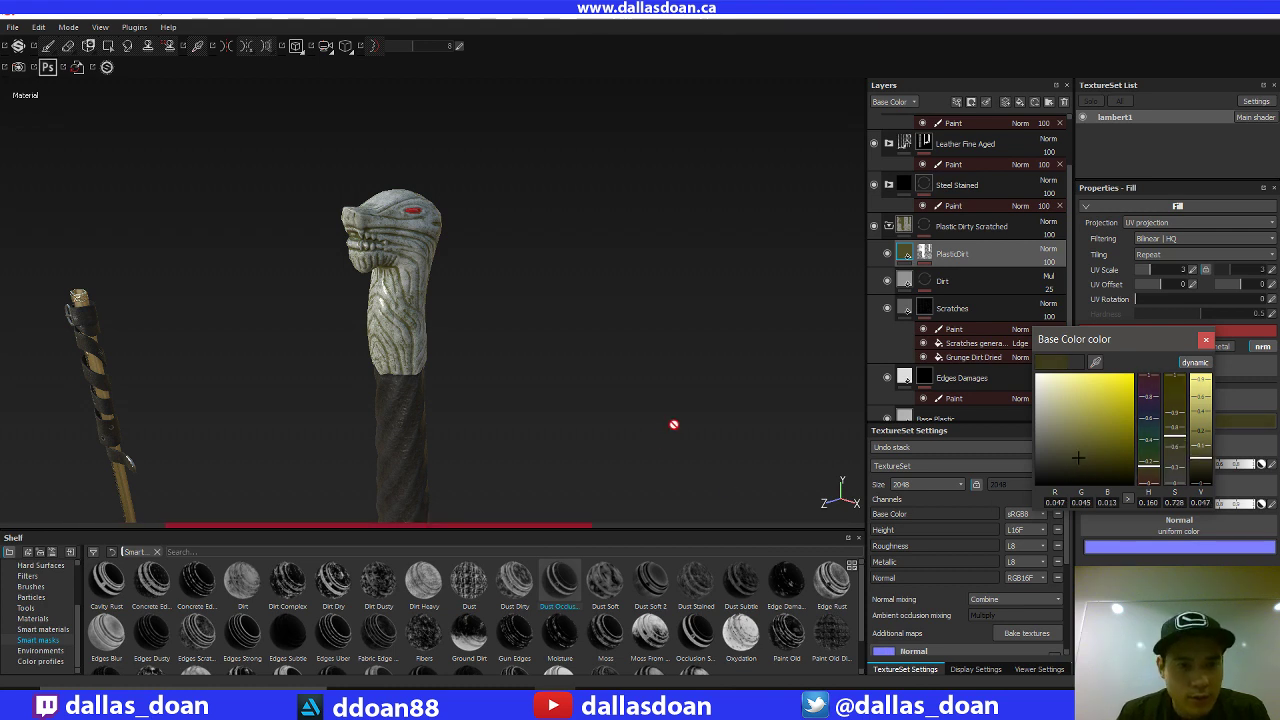
# Step: Darken the PlasticDirt base color to RGB 0.031, 0.030, 0.010 and check the dirt on the pommel
pyautogui.keyDown('alt'); pyautogui.moveTo(512, 328); pyautogui.dragTo(586, 317, button='right'); pyautogui.keyUp('alt')
pyautogui.keyDown('alt'); pyautogui.moveTo(586, 317); pyautogui.dragTo(526, 314); pyautogui.keyUp('alt')
pyautogui.keyDown('alt'); pyautogui.moveTo(526, 314); pyautogui.dragTo(556, 322, button='right'); pyautogui.keyUp('alt')
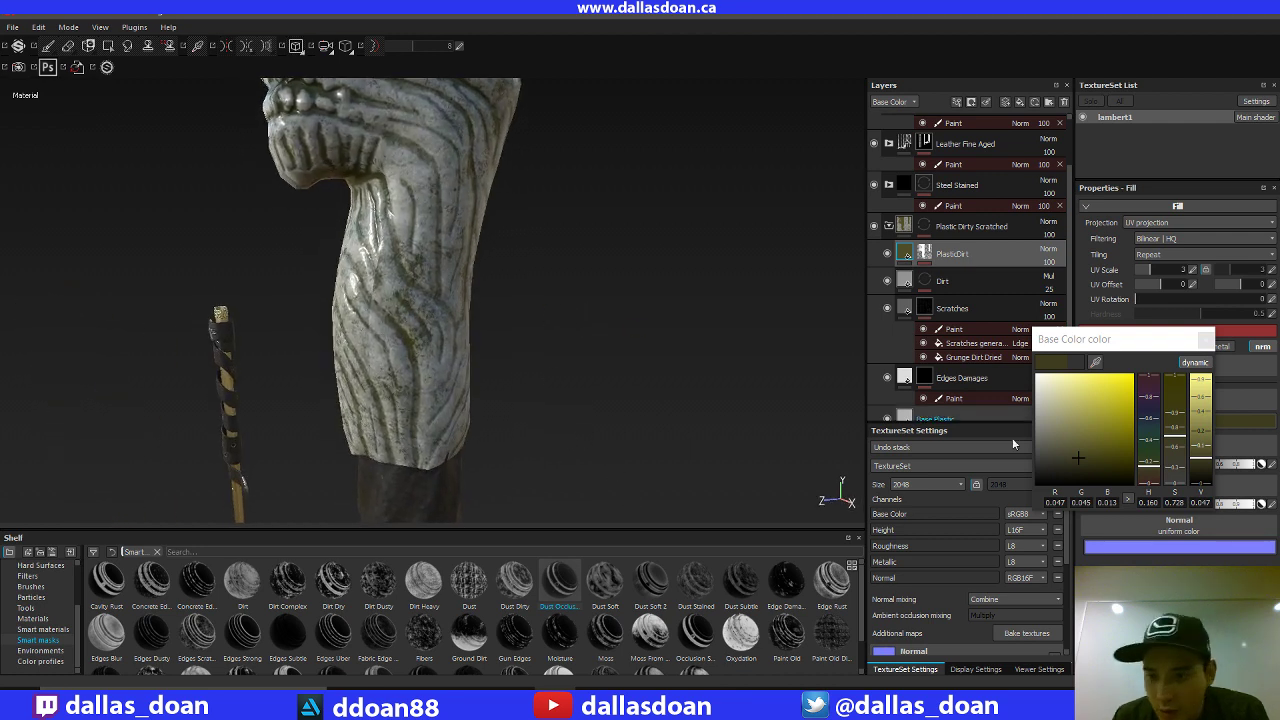
pyautogui.click(1076, 463)
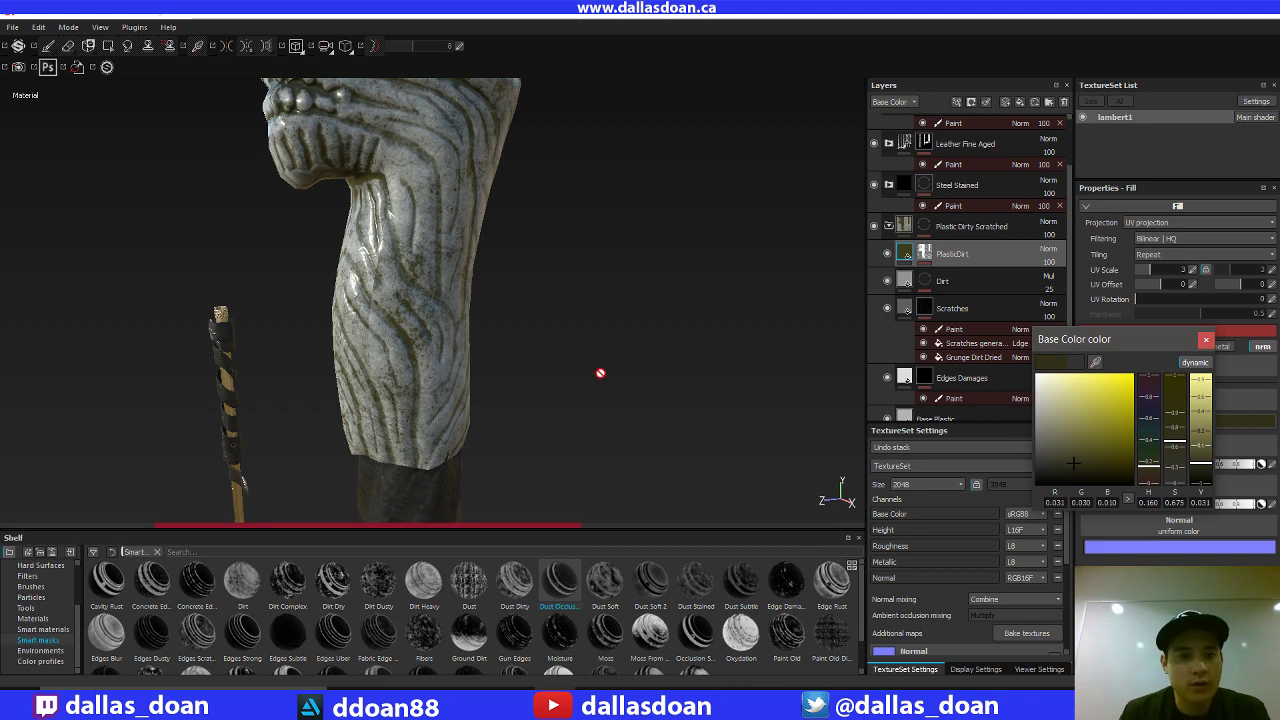
pyautogui.keyDown('alt'); pyautogui.moveTo(612, 355); pyautogui.dragTo(617, 467); pyautogui.keyUp('alt')
pyautogui.keyDown('alt'); pyautogui.moveTo(617, 467); pyautogui.dragTo(598, 416, button='right'); pyautogui.keyUp('alt')
pyautogui.keyDown('alt'); pyautogui.moveTo(605, 390); pyautogui.dragTo(560, 266); pyautogui.keyUp('alt')
pyautogui.keyDown('alt'); pyautogui.moveTo(560, 266); pyautogui.dragTo(545, 264, button='right'); pyautogui.keyUp('alt')
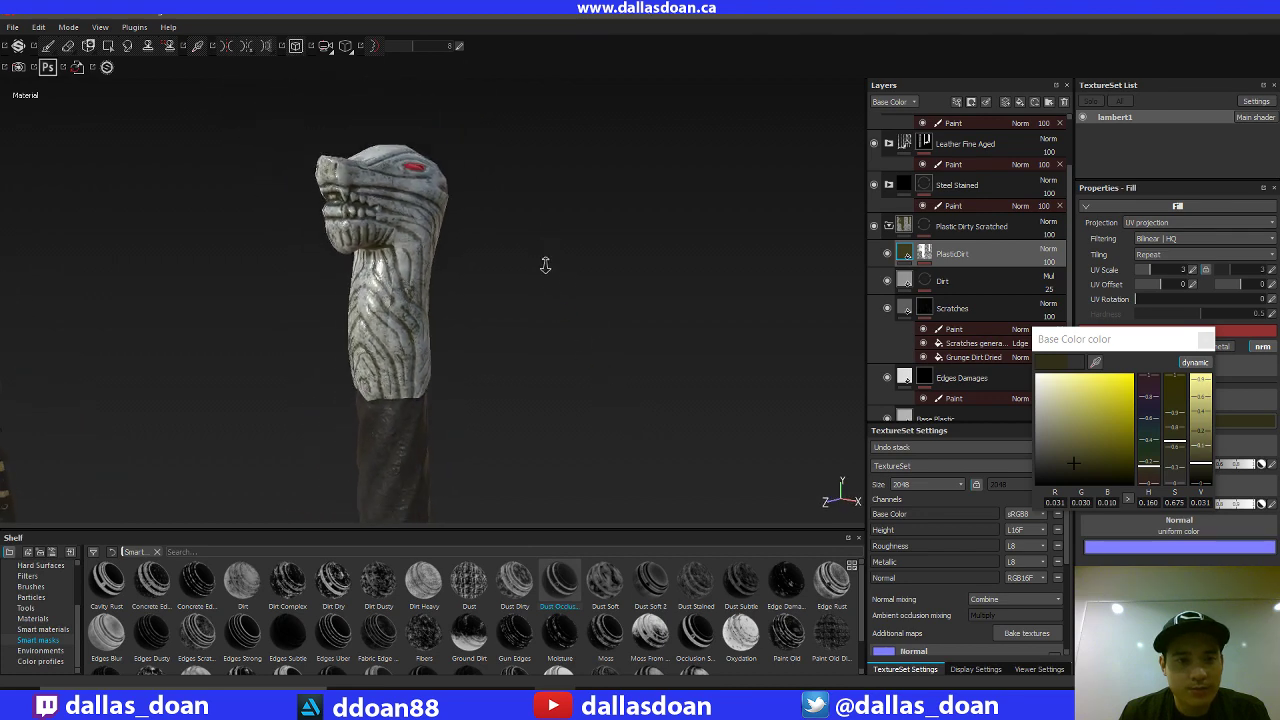
# Step: Compare the crevice dirt on the wolf-head pommel with the Longclaw reference photo
pyautogui.moveTo(558, 314)
pyautogui.keyDown('alt'); pyautogui.mouseDown(button='right')
pyautogui.moveTo(583, 386)
pyautogui.moveTo(643, 386)
pyautogui.moveTo(552, 371)
pyautogui.moveTo(540, 256)
pyautogui.moveTo(546, 329)
pyautogui.mouseUp(button='right'); pyautogui.keyUp('alt')
pyautogui.keyDown('alt'); pyautogui.moveTo(546, 329); pyautogui.dragTo(678, 377); pyautogui.keyUp('alt')
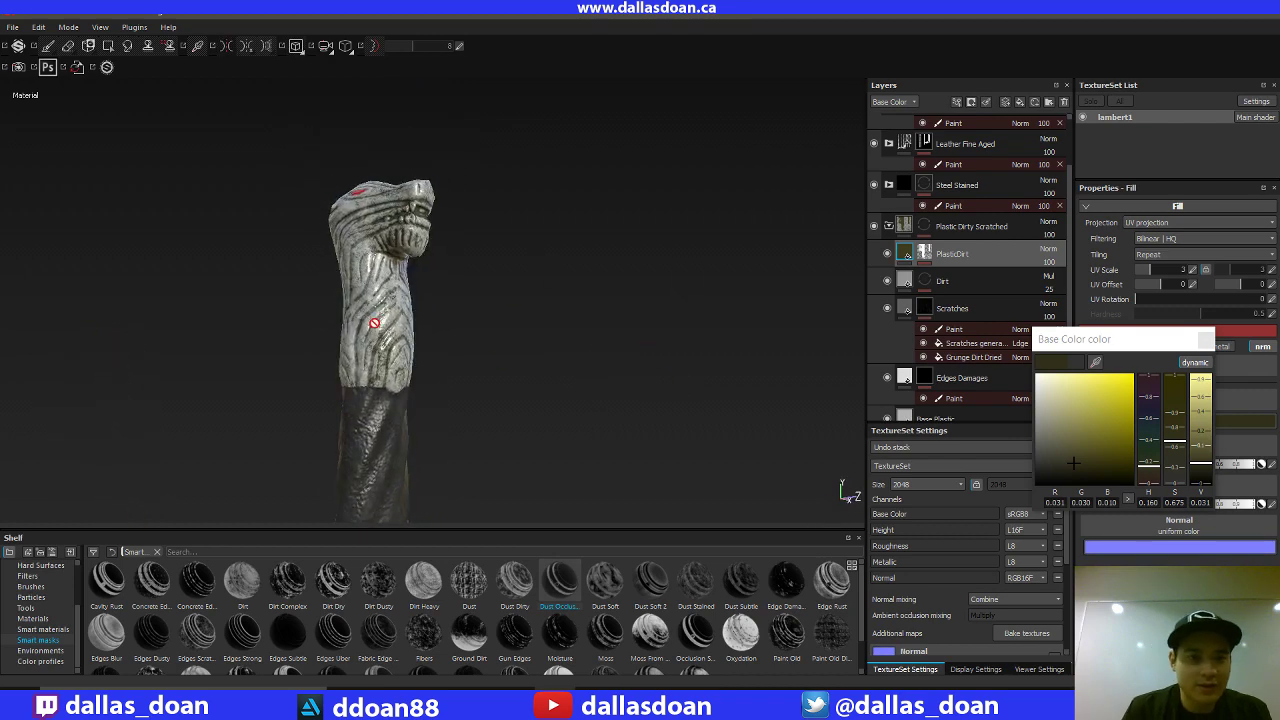
pyautogui.click(631, 686)
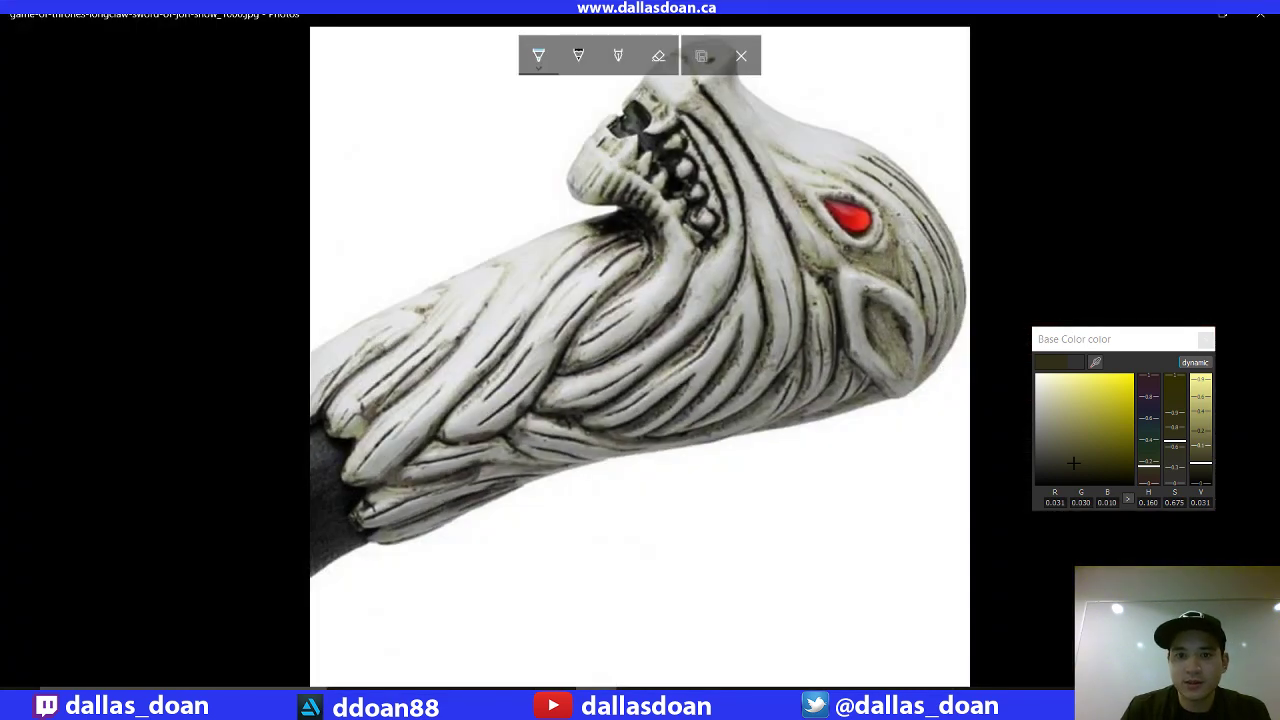
pyautogui.click(1190, 18)
# Step: Examine the full sword and scabbard from a distance to judge the overall materials
pyautogui.moveTo(609, 288)
pyautogui.keyDown('alt'); pyautogui.mouseDown()
pyautogui.moveTo(597, 315)
pyautogui.moveTo(220, 309)
pyautogui.moveTo(320, 335)
pyautogui.mouseUp(); pyautogui.keyUp('alt')
pyautogui.keyDown('alt'); pyautogui.moveTo(554, 371); pyautogui.dragTo(525, 470, button='right'); pyautogui.keyUp('alt')
pyautogui.keyDown('alt'); pyautogui.moveTo(457, 240); pyautogui.dragTo(495, 470, button='right'); pyautogui.keyUp('alt')
pyautogui.keyDown('alt'); pyautogui.moveTo(490, 346); pyautogui.dragTo(481, 180, button='middle'); pyautogui.keyUp('alt')
pyautogui.keyDown('alt'); pyautogui.moveTo(554, 349); pyautogui.dragTo(529, 343); pyautogui.keyUp('alt')
pyautogui.keyDown('alt'); pyautogui.moveTo(529, 343); pyautogui.dragTo(535, 375, button='right'); pyautogui.keyUp('alt')
pyautogui.keyDown('alt'); pyautogui.moveTo(583, 308); pyautogui.dragTo(587, 267, button='middle'); pyautogui.keyUp('alt')
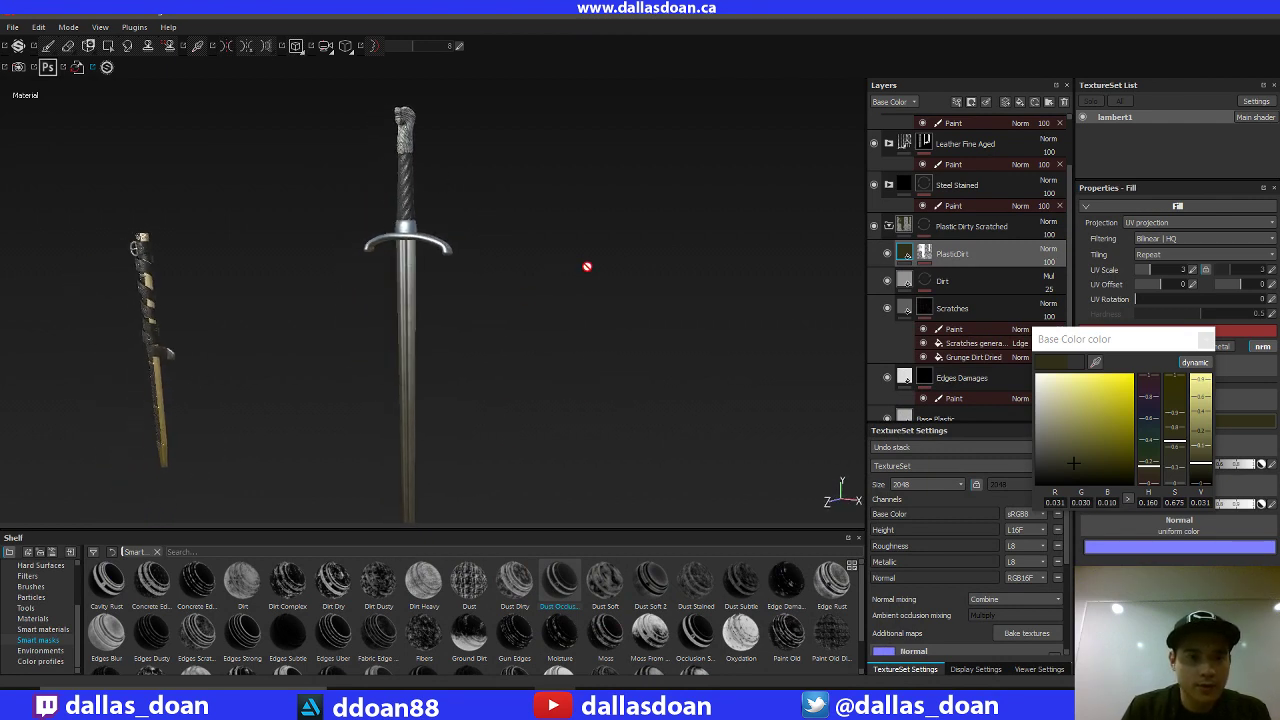
pyautogui.keyDown('alt'); pyautogui.moveTo(587, 266); pyautogui.dragTo(522, 412); pyautogui.keyUp('alt')
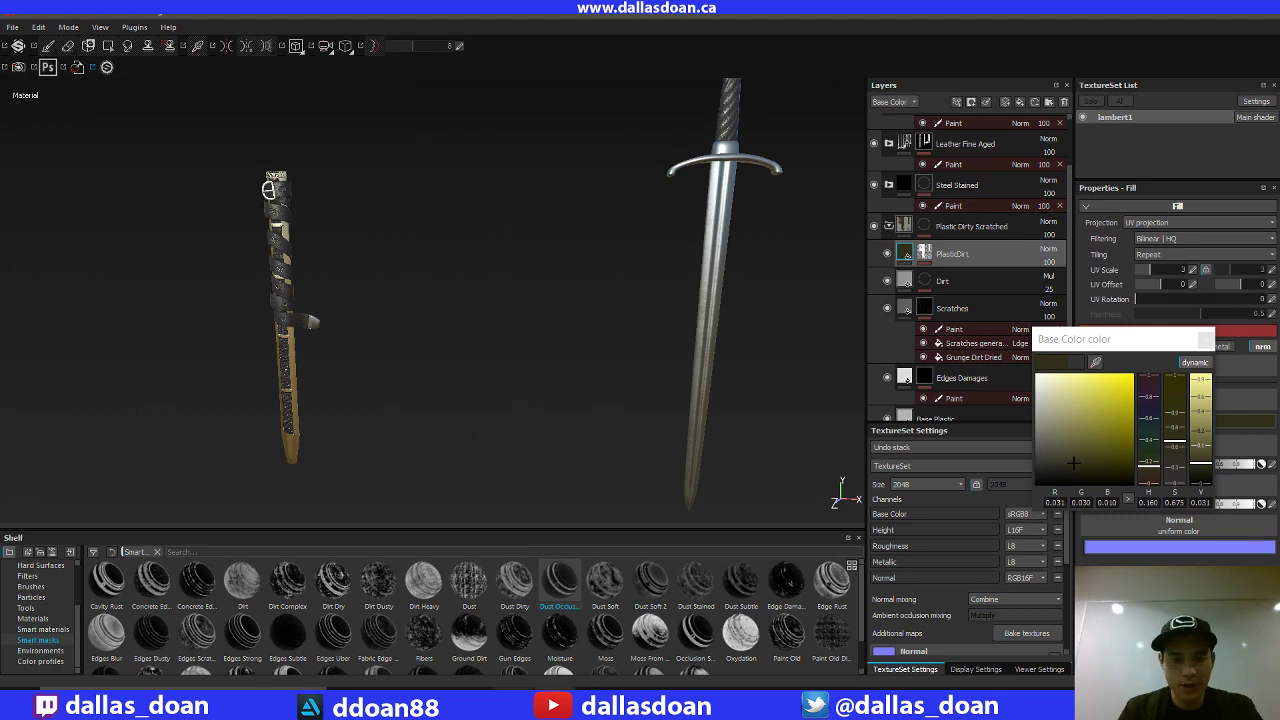
# Step: Switch to OBS to check the live stream, and return to Substance Painter
pyautogui.hotkey('alt', 'Tab')
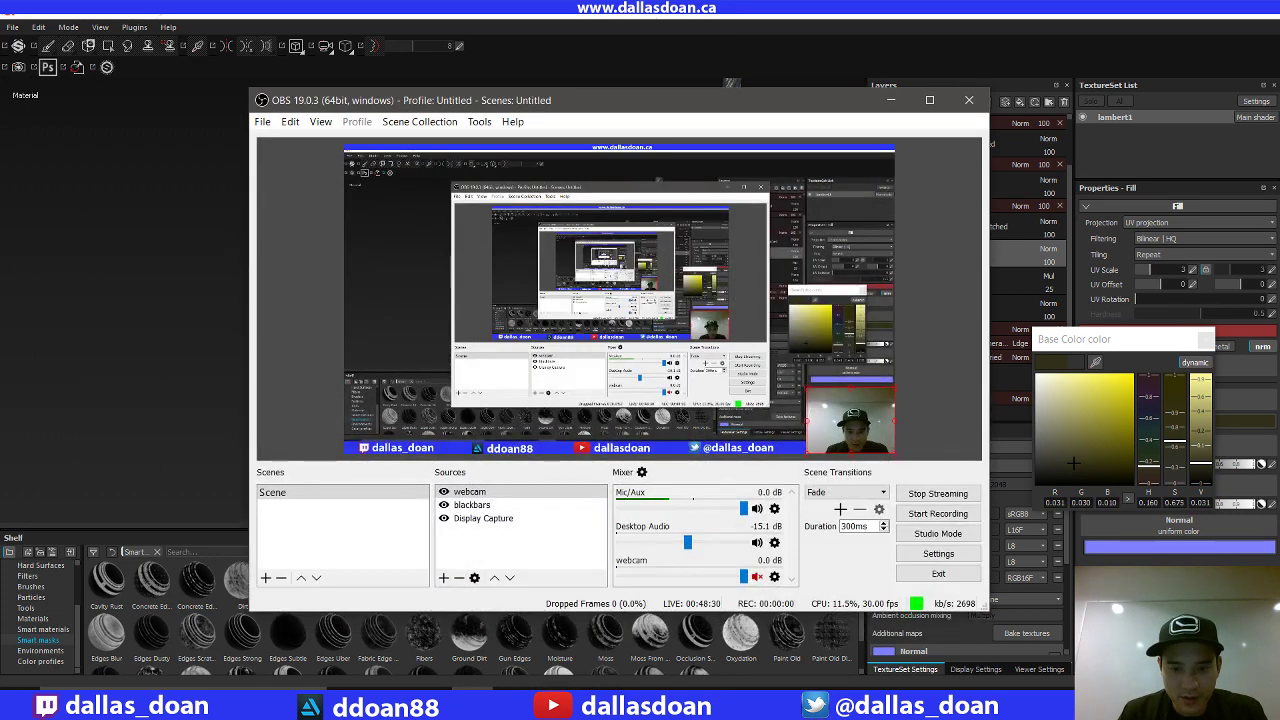
pyautogui.click(611, 33)
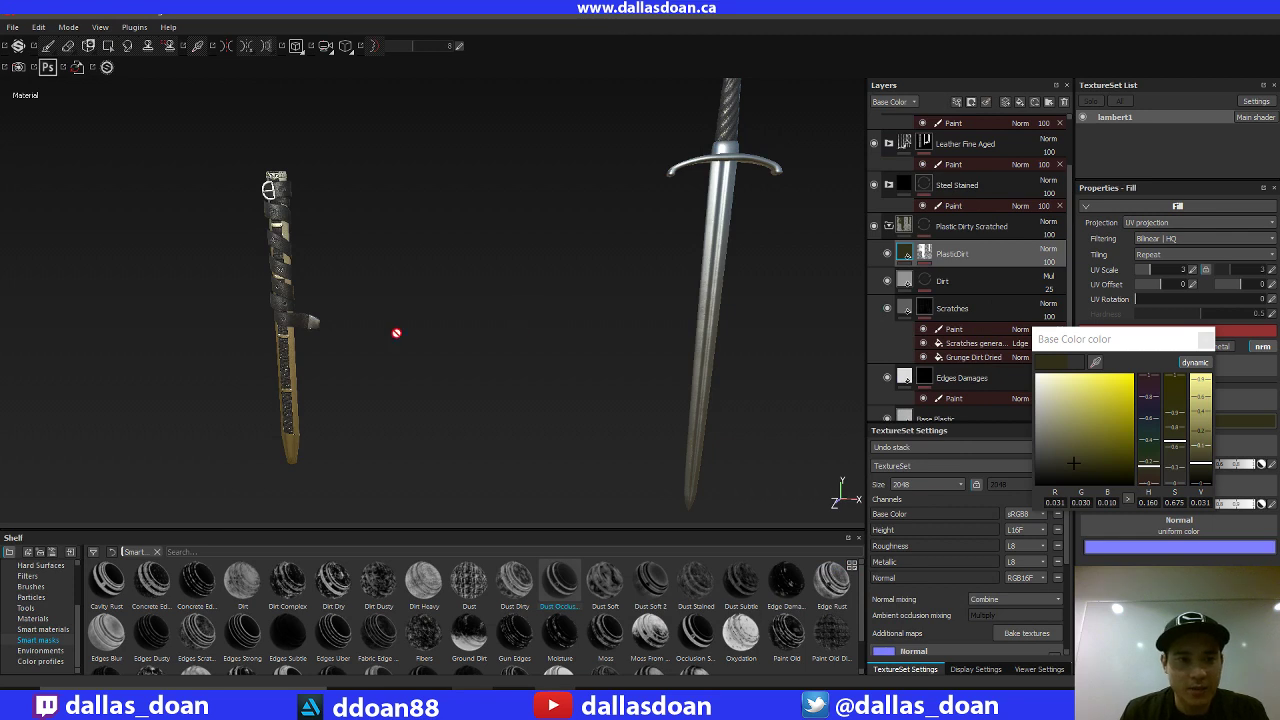
# Step: Inspect the crossguard and blade from several angles and collapse the Plastic Dirty Scratched group
pyautogui.keyDown('alt'); pyautogui.moveTo(495, 374); pyautogui.dragTo(549, 352); pyautogui.keyUp('alt')
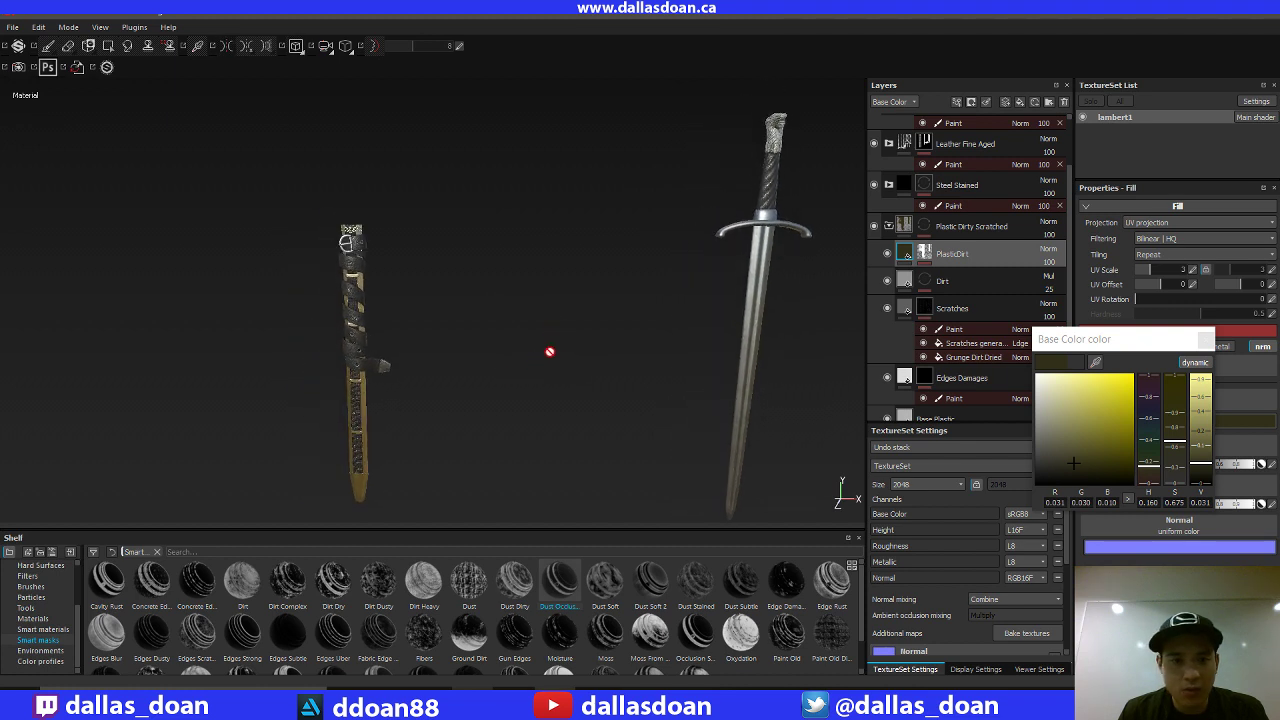
pyautogui.keyDown('alt'); pyautogui.moveTo(413, 433); pyautogui.dragTo(495, 352); pyautogui.keyUp('alt')
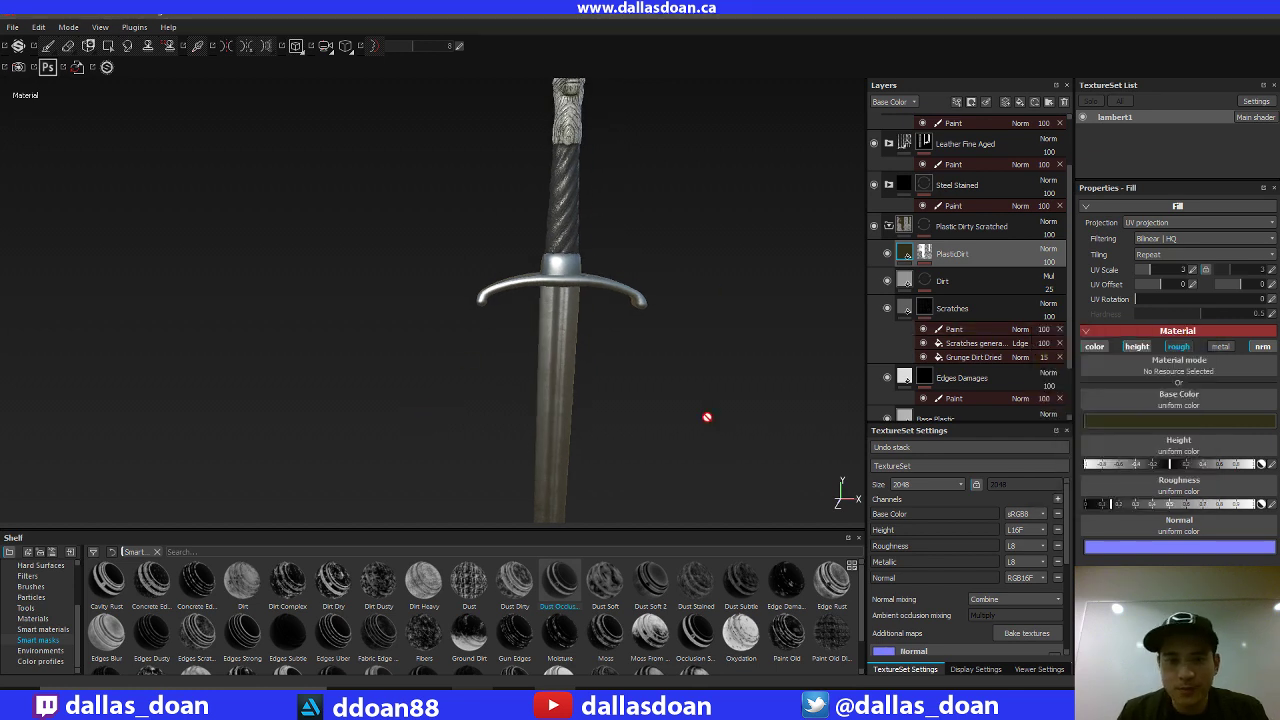
pyautogui.keyDown('alt'); pyautogui.moveTo(706, 420); pyautogui.dragTo(590, 248); pyautogui.keyUp('alt')
pyautogui.keyDown('alt'); pyautogui.moveTo(500, 280); pyautogui.dragTo(340, 342, button='middle'); pyautogui.keyUp('alt')
pyautogui.click(888, 226)
pyautogui.keyDown('alt'); pyautogui.moveTo(612, 302); pyautogui.dragTo(712, 301, button='middle'); pyautogui.keyUp('alt')
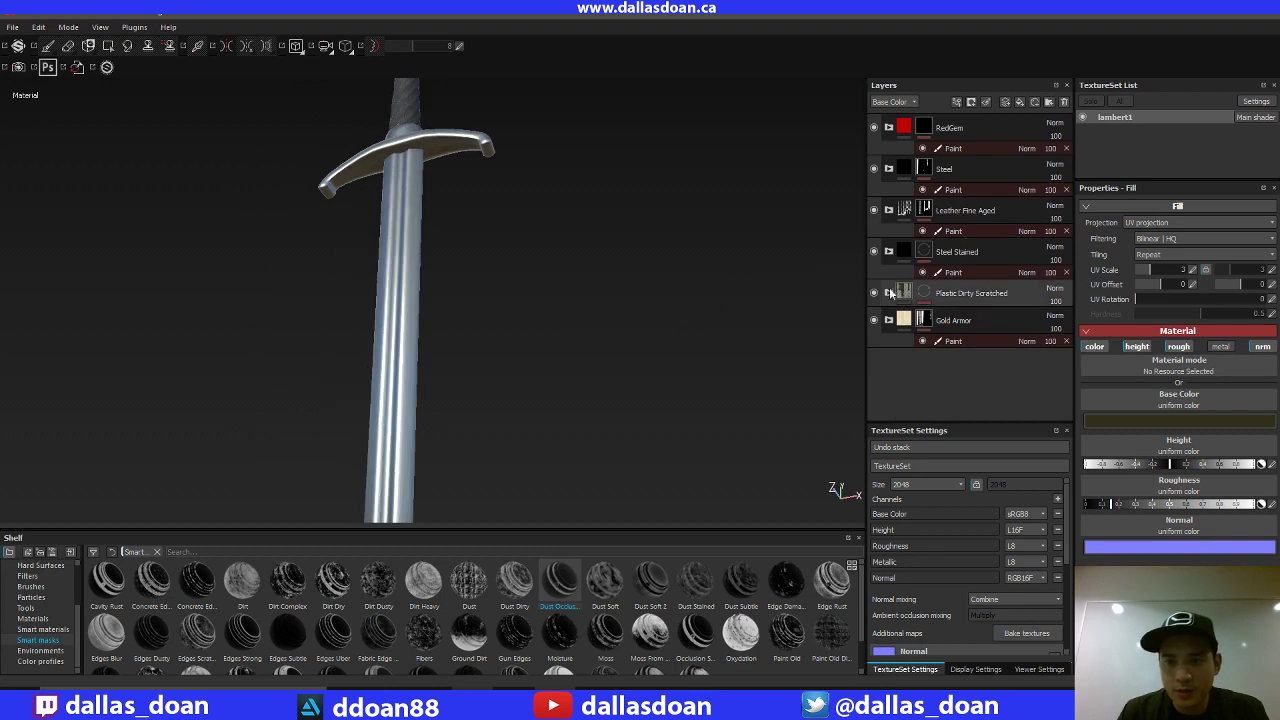
# Step: Hide the Steel Stained group, and hide and reshow the Steel group to compare their effect on the sword
pyautogui.keyDown('alt'); pyautogui.moveTo(615, 374); pyautogui.dragTo(417, 291, button='right'); pyautogui.keyUp('alt')
pyautogui.keyDown('alt'); pyautogui.moveTo(417, 291); pyautogui.dragTo(358, 331); pyautogui.keyUp('alt')
pyautogui.keyDown('alt'); pyautogui.moveTo(357, 331); pyautogui.dragTo(490, 367, button='middle'); pyautogui.keyUp('alt')
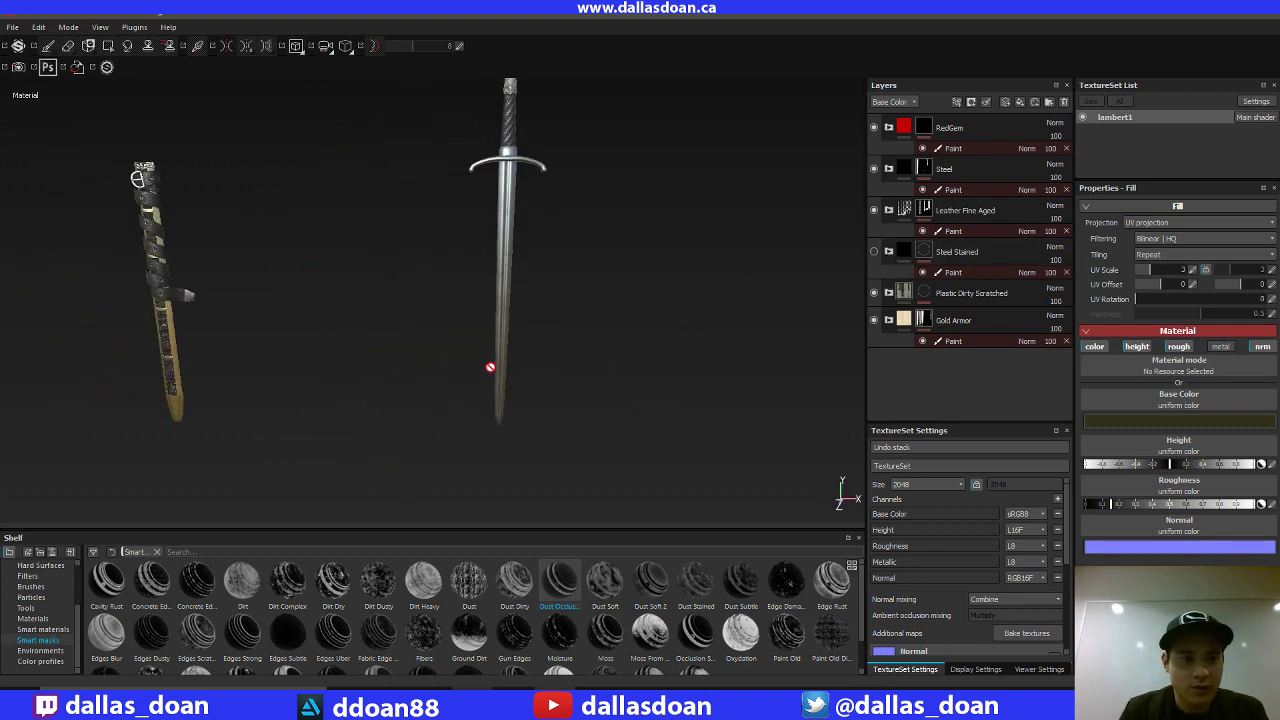
pyautogui.click(874, 169)
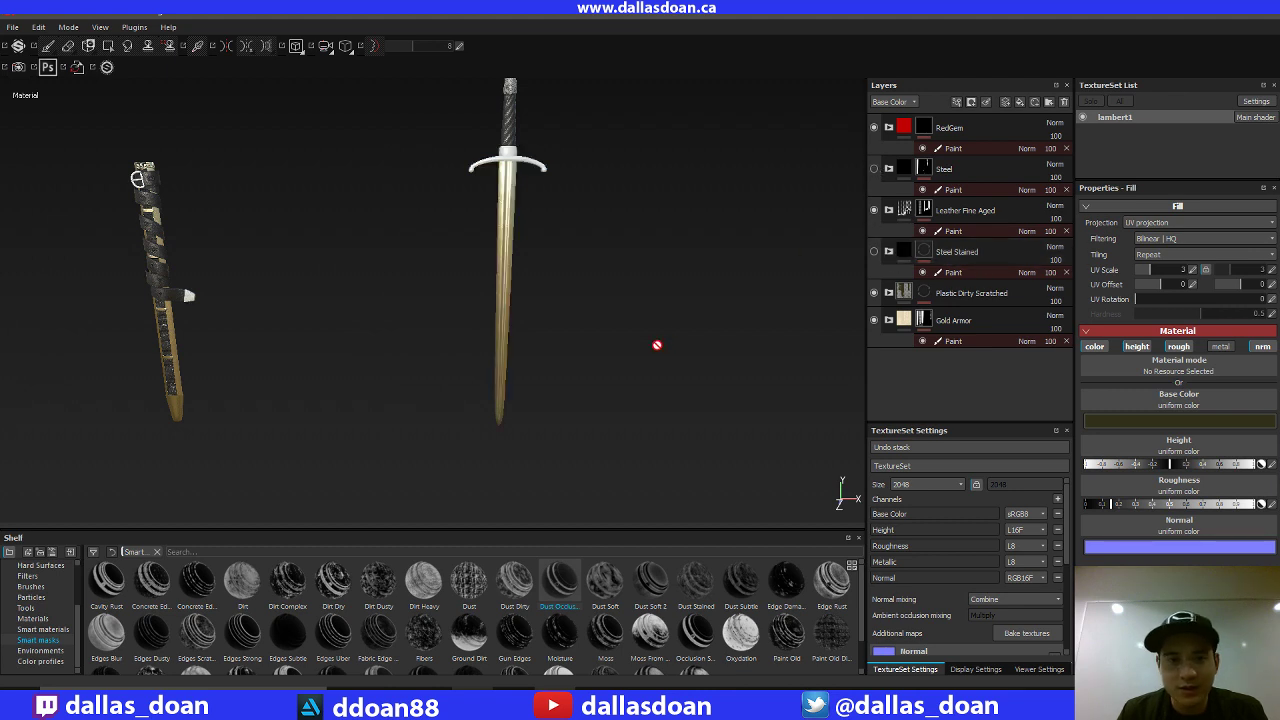
pyautogui.click(874, 169)
pyautogui.keyDown('alt'); pyautogui.moveTo(676, 366); pyautogui.dragTo(658, 399, button='middle'); pyautogui.keyUp('alt')
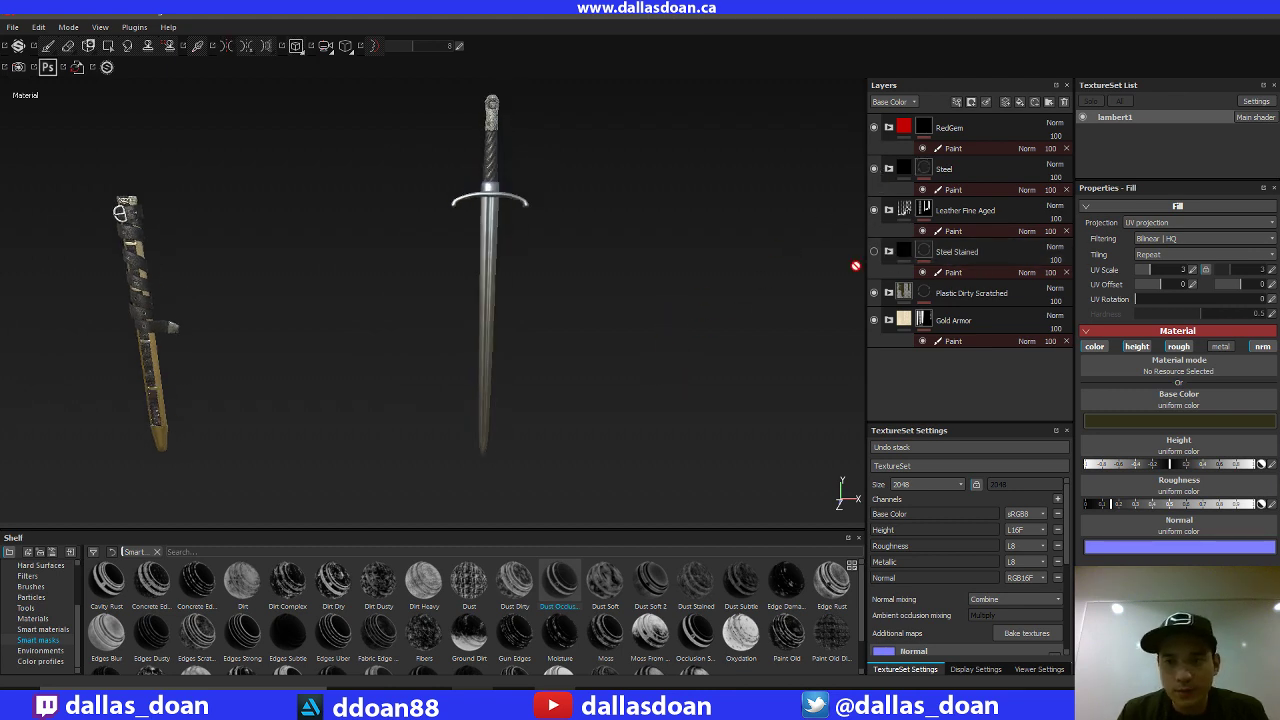
# Step: Delete the Steel Stained group from the layer stack and check the crossguard up close
pyautogui.click(968, 247)
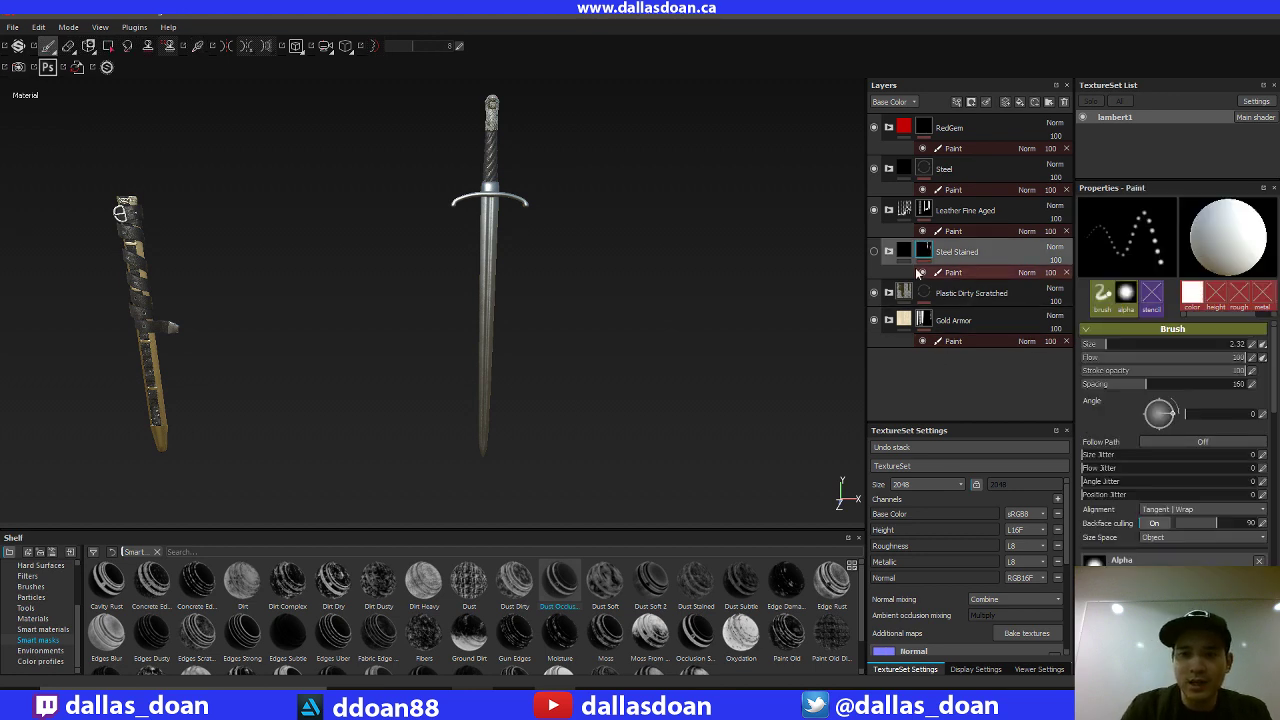
pyautogui.press('Delete')
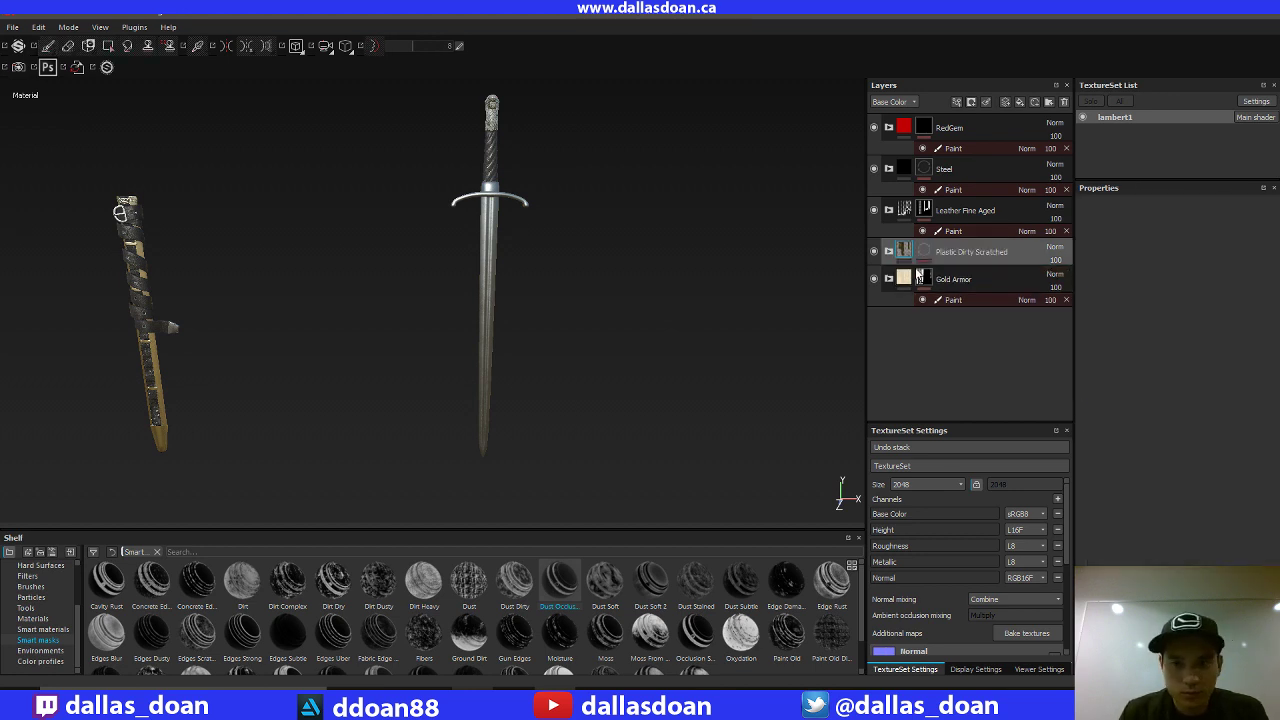
pyautogui.keyDown('alt'); pyautogui.moveTo(459, 330); pyautogui.dragTo(394, 350); pyautogui.keyUp('alt')
pyautogui.keyDown('alt'); pyautogui.moveTo(394, 350); pyautogui.dragTo(296, 372, button='middle'); pyautogui.keyUp('alt')
pyautogui.keyDown('alt'); pyautogui.moveTo(296, 372); pyautogui.dragTo(530, 575, button='right'); pyautogui.keyUp('alt')
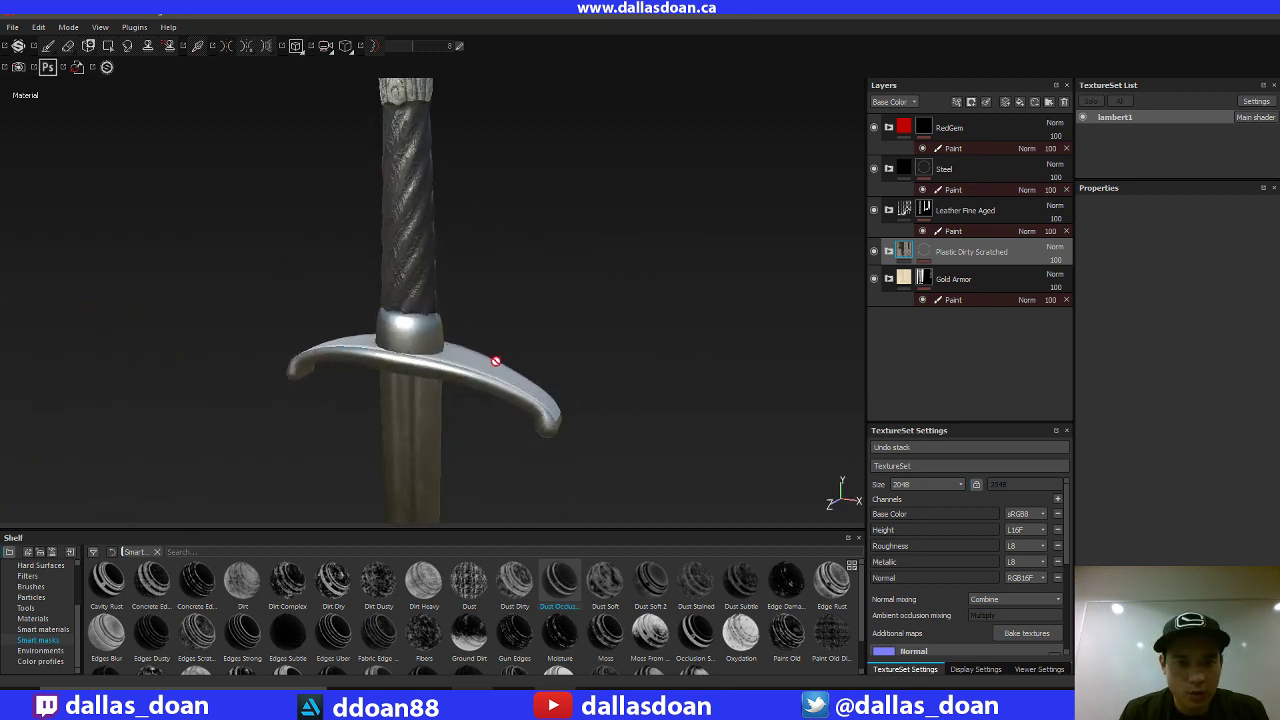
# Step: Fill the crossguard mesh in the Leather Fine Aged group's paint mask using Polygon Fill
pyautogui.keyDown('alt'); pyautogui.moveTo(493, 361); pyautogui.dragTo(682, 270); pyautogui.keyUp('alt')
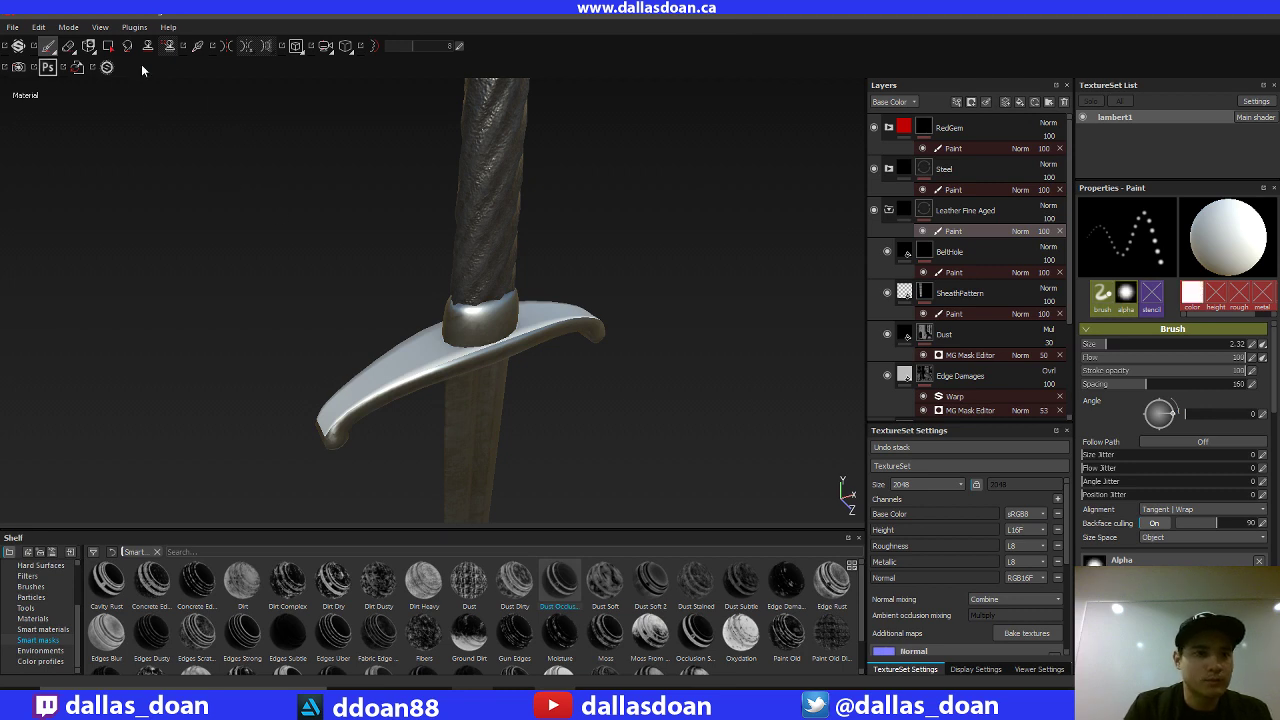
pyautogui.click(109, 46)
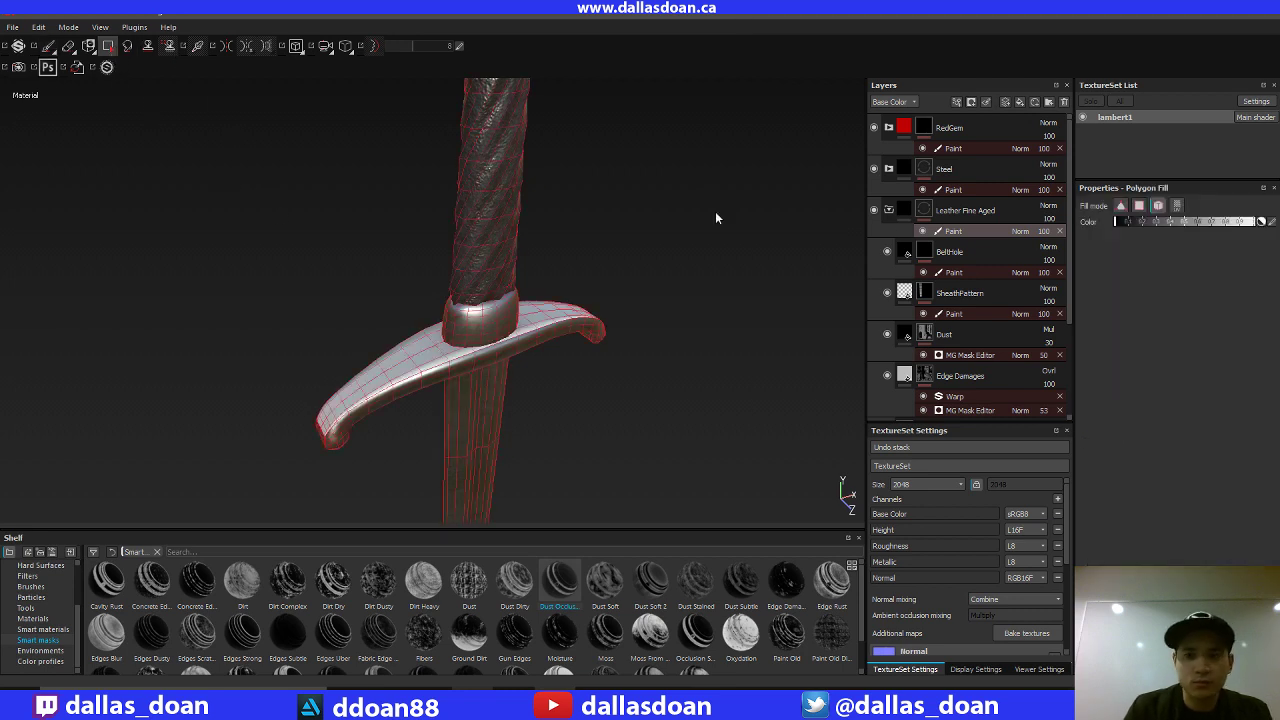
pyautogui.click(561, 347)
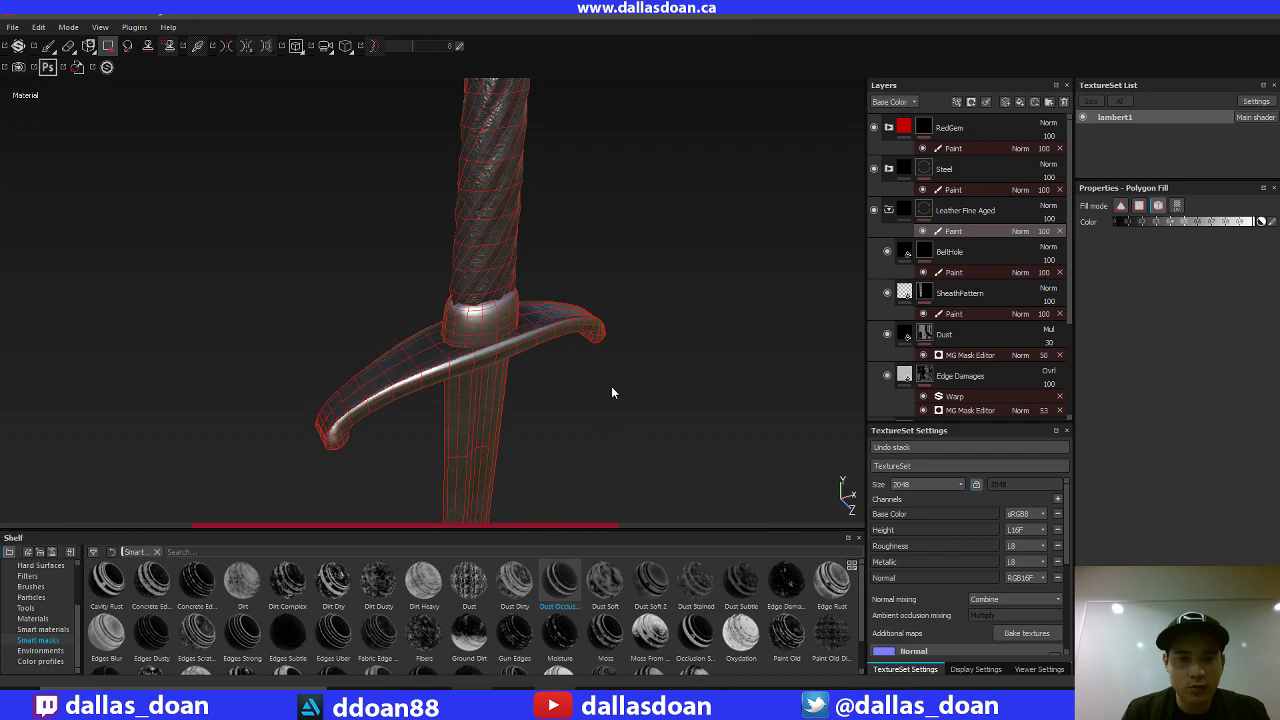
pyautogui.keyDown('alt'); pyautogui.moveTo(645, 414); pyautogui.dragTo(608, 323, button='right'); pyautogui.keyUp('alt')
pyautogui.keyDown('alt'); pyautogui.moveTo(608, 323); pyautogui.dragTo(611, 355); pyautogui.keyUp('alt')
pyautogui.keyDown('alt'); pyautogui.moveTo(611, 355); pyautogui.dragTo(666, 506, button='right'); pyautogui.keyUp('alt')
pyautogui.keyDown('alt'); pyautogui.moveTo(666, 506); pyautogui.dragTo(671, 369); pyautogui.keyUp('alt')
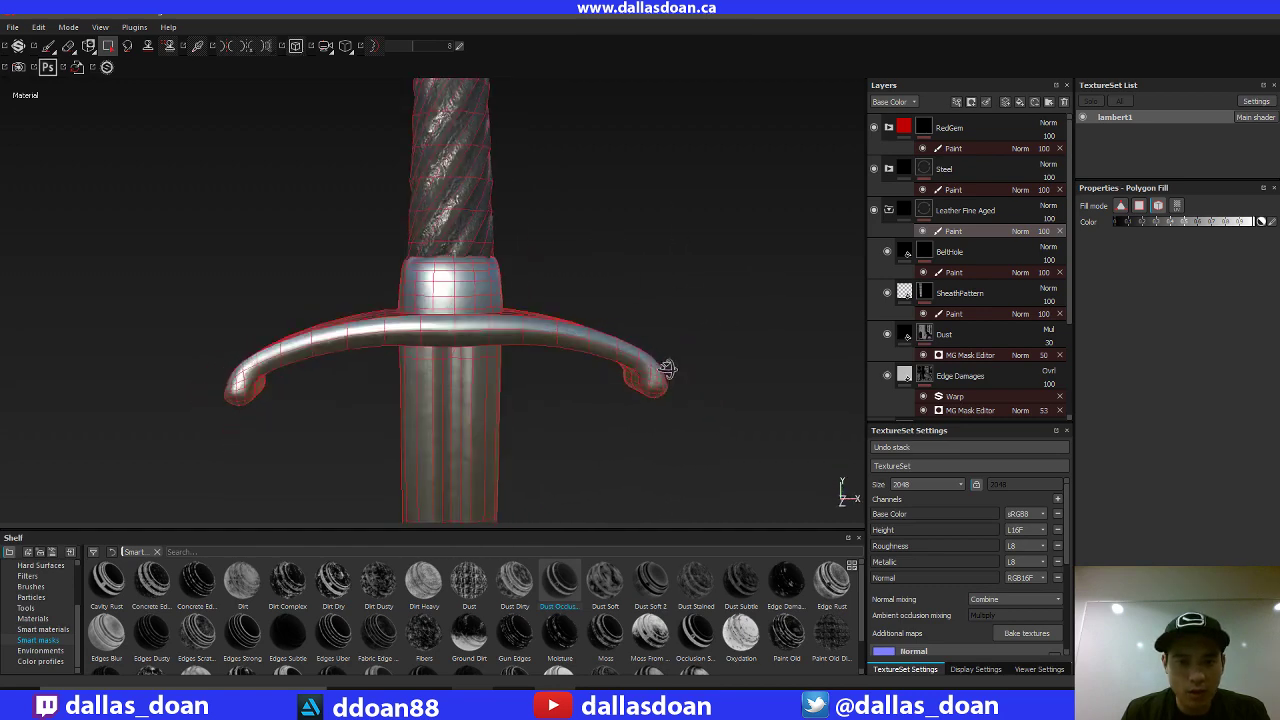
# Step: Lighten the base color of the Steel group's Base fill to RGB 0.374, 0.399, 0.432
pyautogui.click(889, 212)
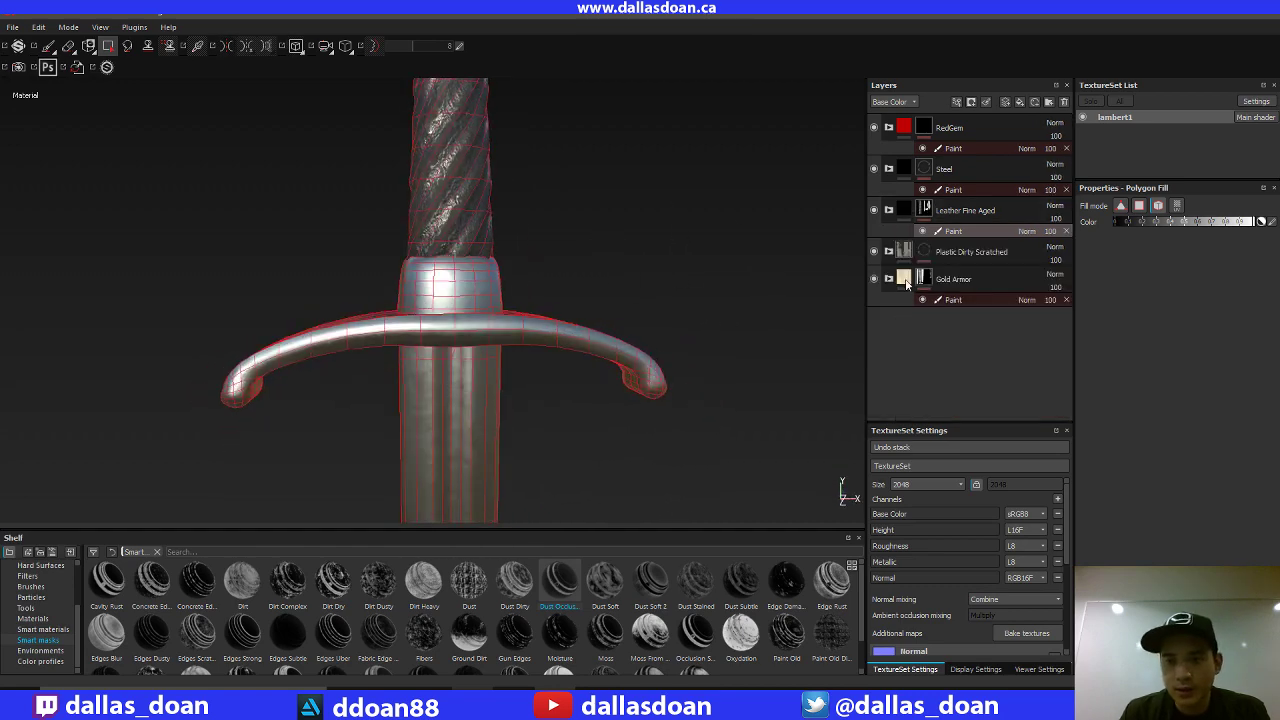
pyautogui.click(888, 210)
pyautogui.moveTo(1070, 283)
pyautogui.mouseDown()
pyautogui.moveTo(1075, 320)
pyautogui.moveTo(1074, 285)
pyautogui.mouseUp()
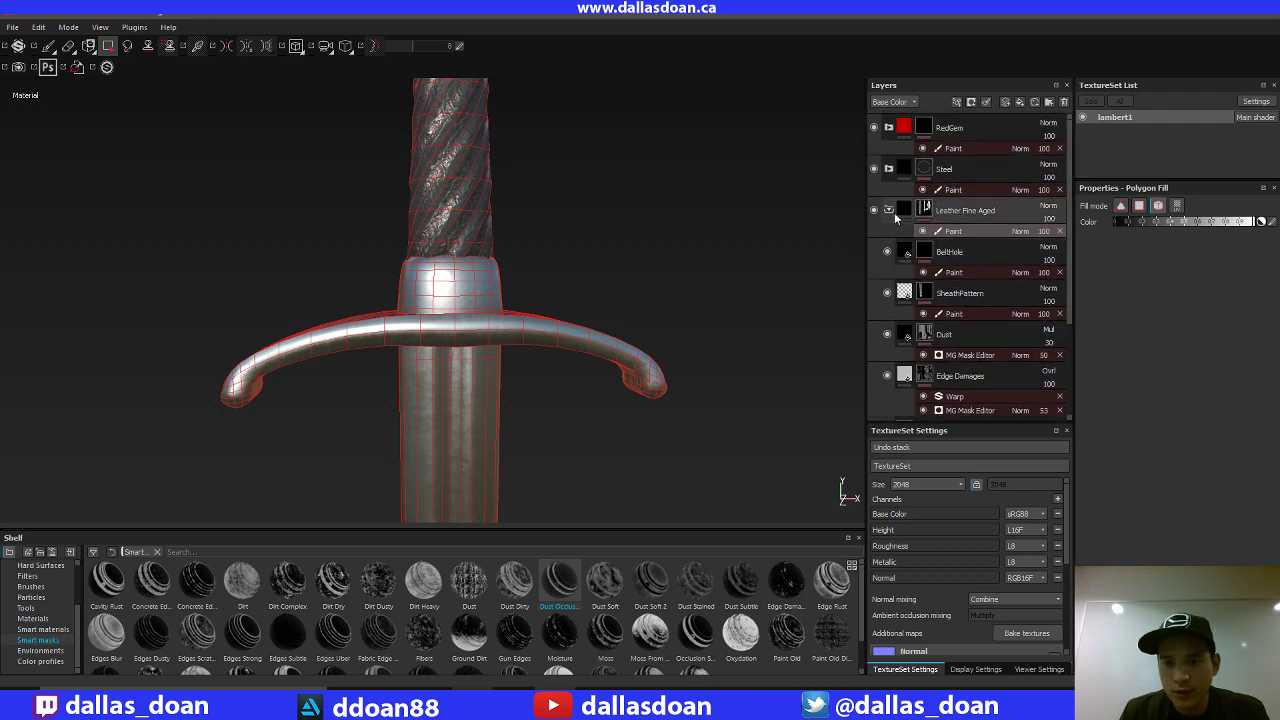
pyautogui.click(893, 211)
pyautogui.click(888, 169)
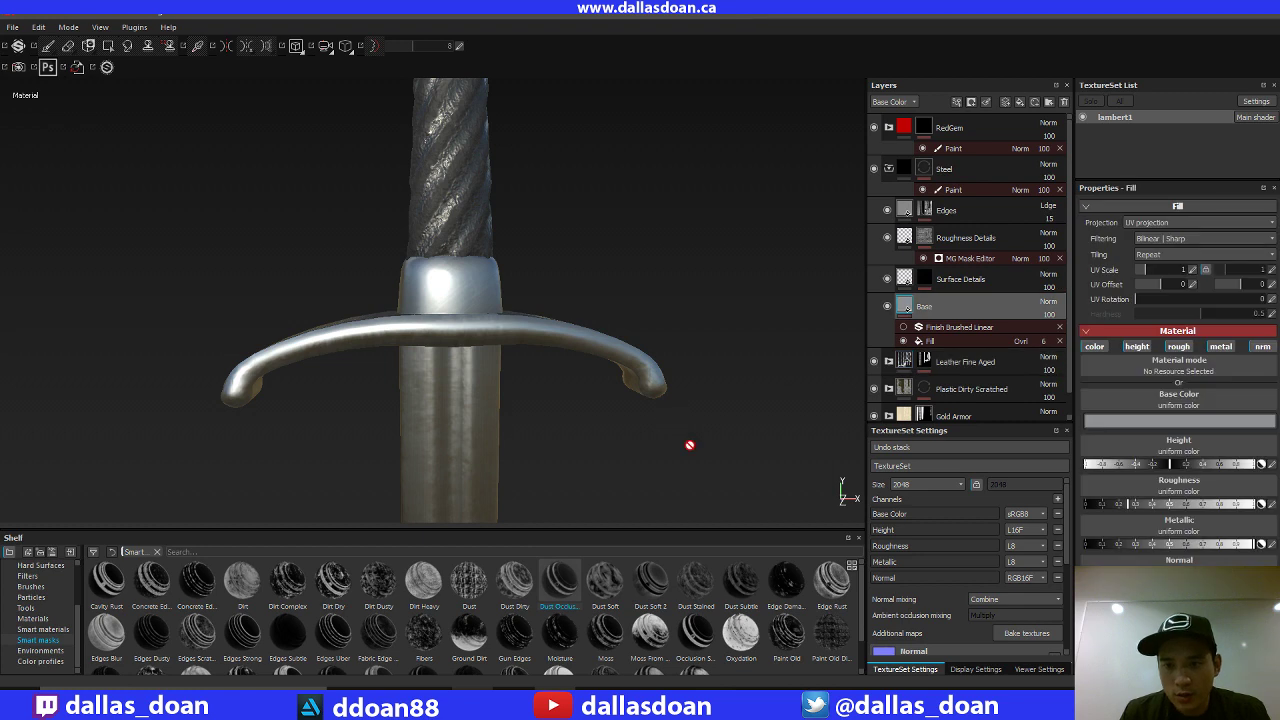
pyautogui.keyDown('alt'); pyautogui.moveTo(689, 443); pyautogui.dragTo(658, 360); pyautogui.keyUp('alt')
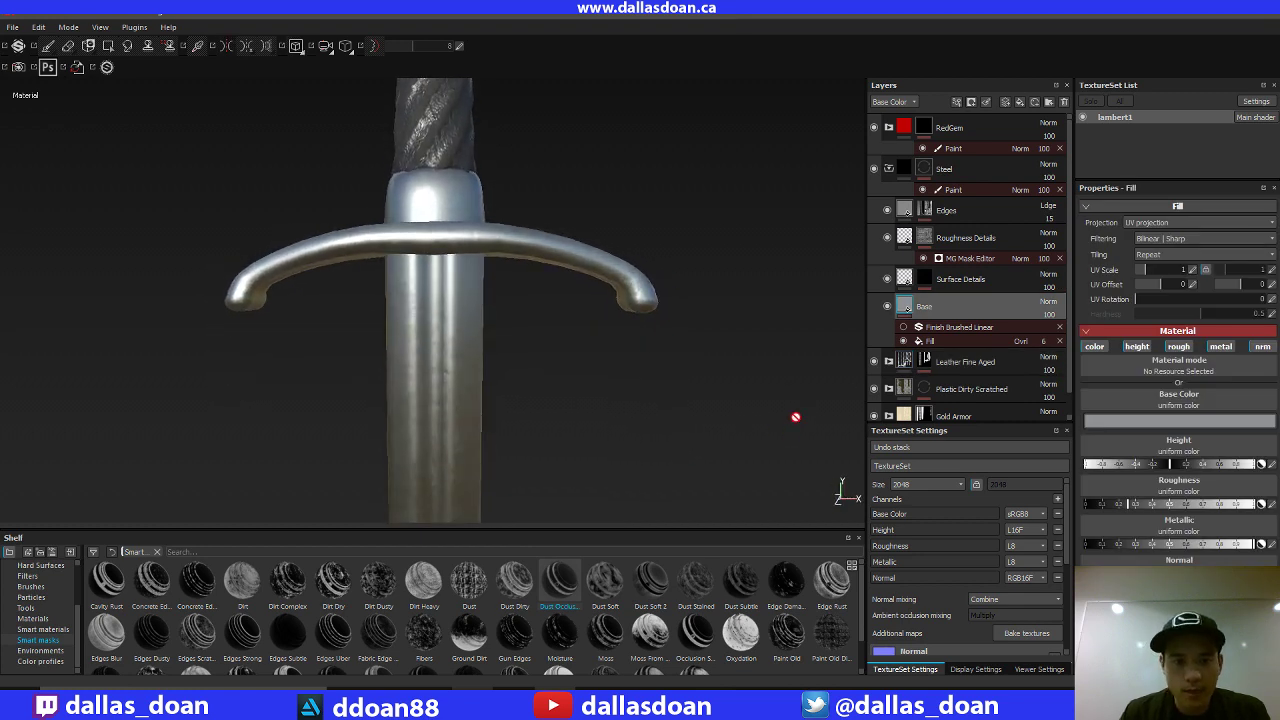
pyautogui.keyDown('alt'); pyautogui.moveTo(744, 374); pyautogui.dragTo(746, 354, button='middle'); pyautogui.keyUp('alt')
pyautogui.click(1090, 424)
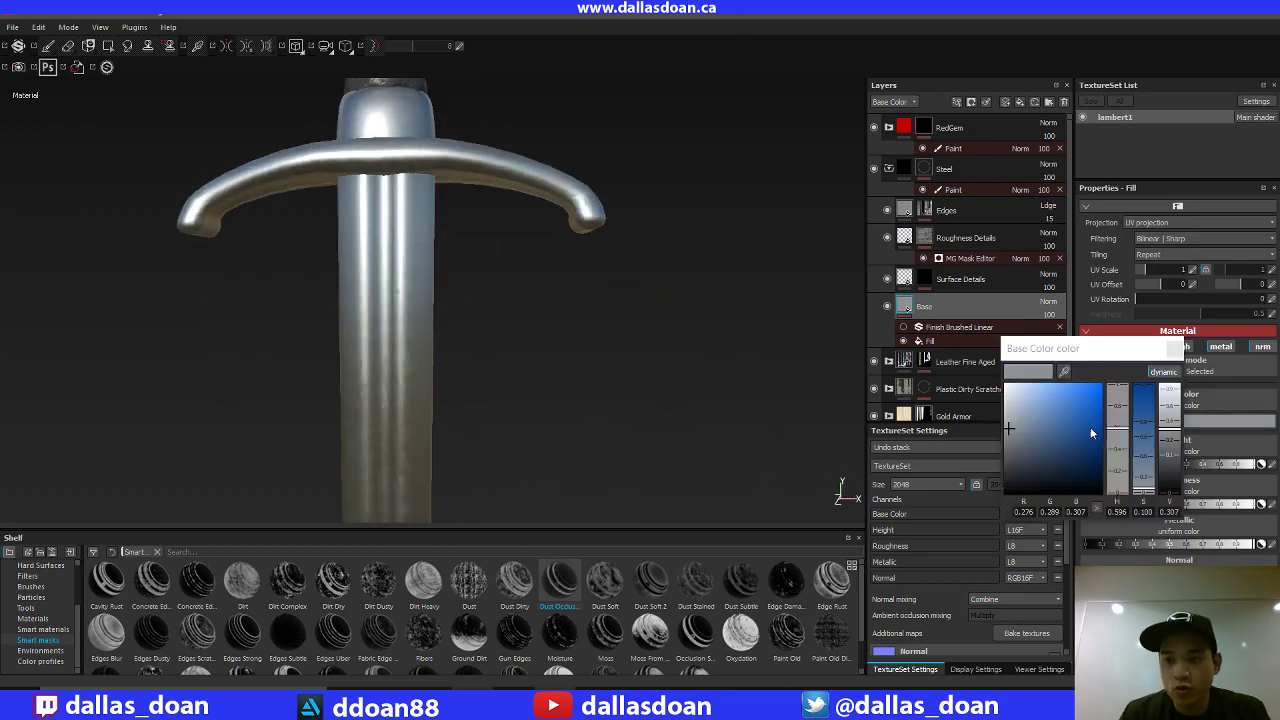
pyautogui.click(1008, 417)
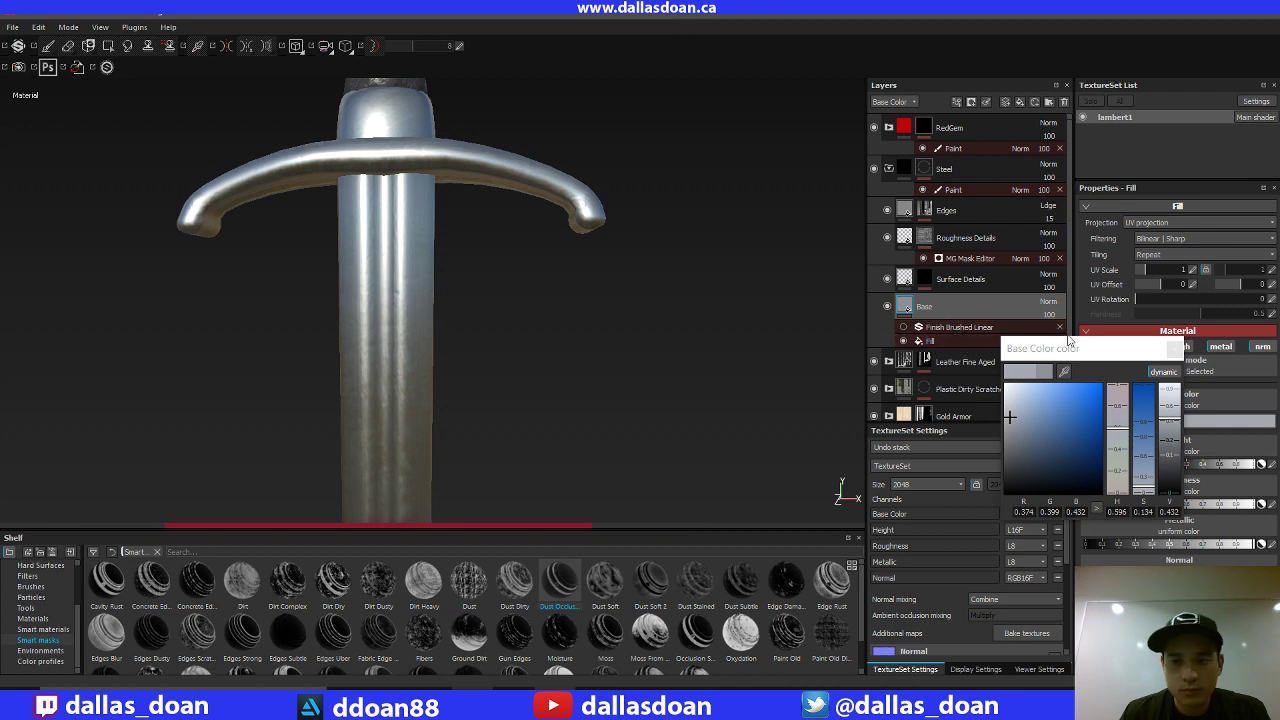
pyautogui.click(1176, 350)
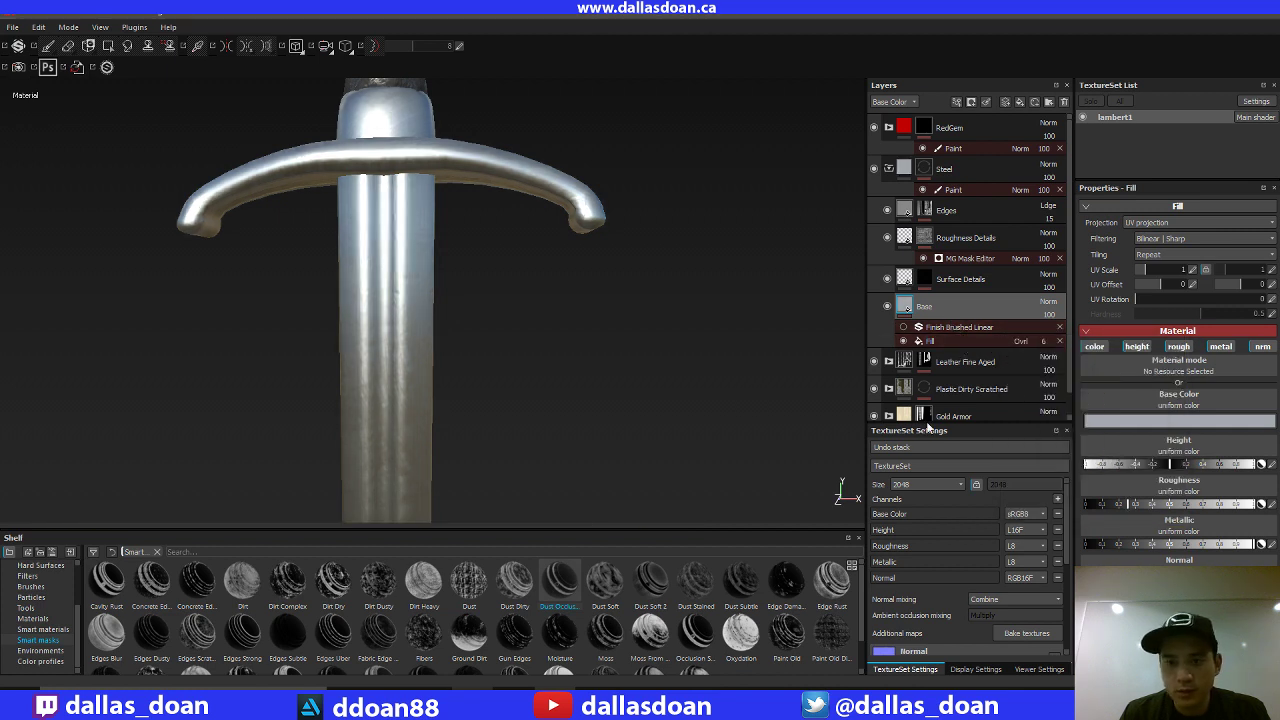
# Step: Examine the lighter steel on the whole sword beside the scabbard from several angles
pyautogui.scroll(-5, 500, 200)
pyautogui.keyDown('alt'); pyautogui.moveTo(416, 223); pyautogui.dragTo(374, 257, button='right'); pyautogui.keyUp('alt')
pyautogui.keyDown('alt'); pyautogui.moveTo(374, 257); pyautogui.dragTo(506, 346, button='middle'); pyautogui.keyUp('alt')
pyautogui.keyDown('alt'); pyautogui.moveTo(506, 346); pyautogui.dragTo(466, 335); pyautogui.keyUp('alt')
pyautogui.keyDown('alt'); pyautogui.moveTo(466, 335); pyautogui.dragTo(488, 303, button='middle'); pyautogui.keyUp('alt')
pyautogui.keyDown('alt'); pyautogui.moveTo(488, 303); pyautogui.dragTo(497, 349, button='right'); pyautogui.keyUp('alt')
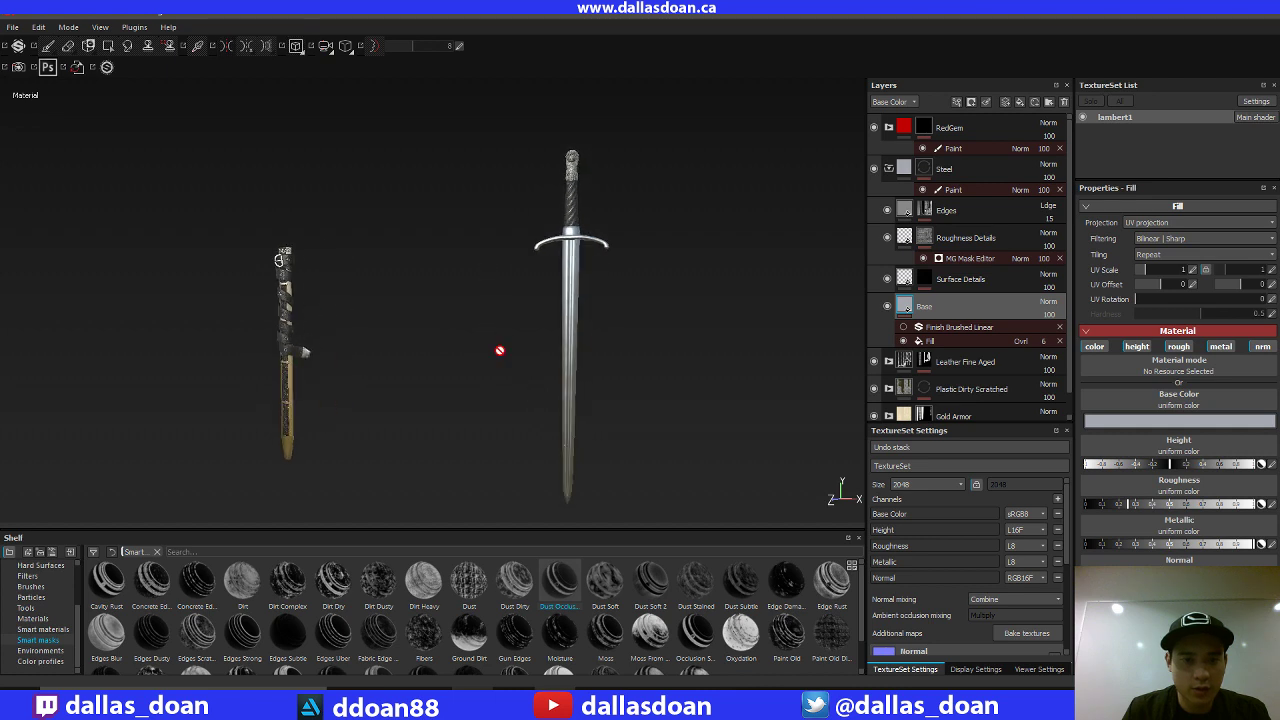
pyautogui.keyDown('alt'); pyautogui.moveTo(497, 349); pyautogui.dragTo(490, 315, button='middle'); pyautogui.keyUp('alt')
pyautogui.keyDown('alt'); pyautogui.moveTo(490, 315); pyautogui.dragTo(517, 366, button='right'); pyautogui.keyUp('alt')
pyautogui.keyDown('alt'); pyautogui.moveTo(517, 366); pyautogui.dragTo(532, 354, button='middle'); pyautogui.keyUp('alt')
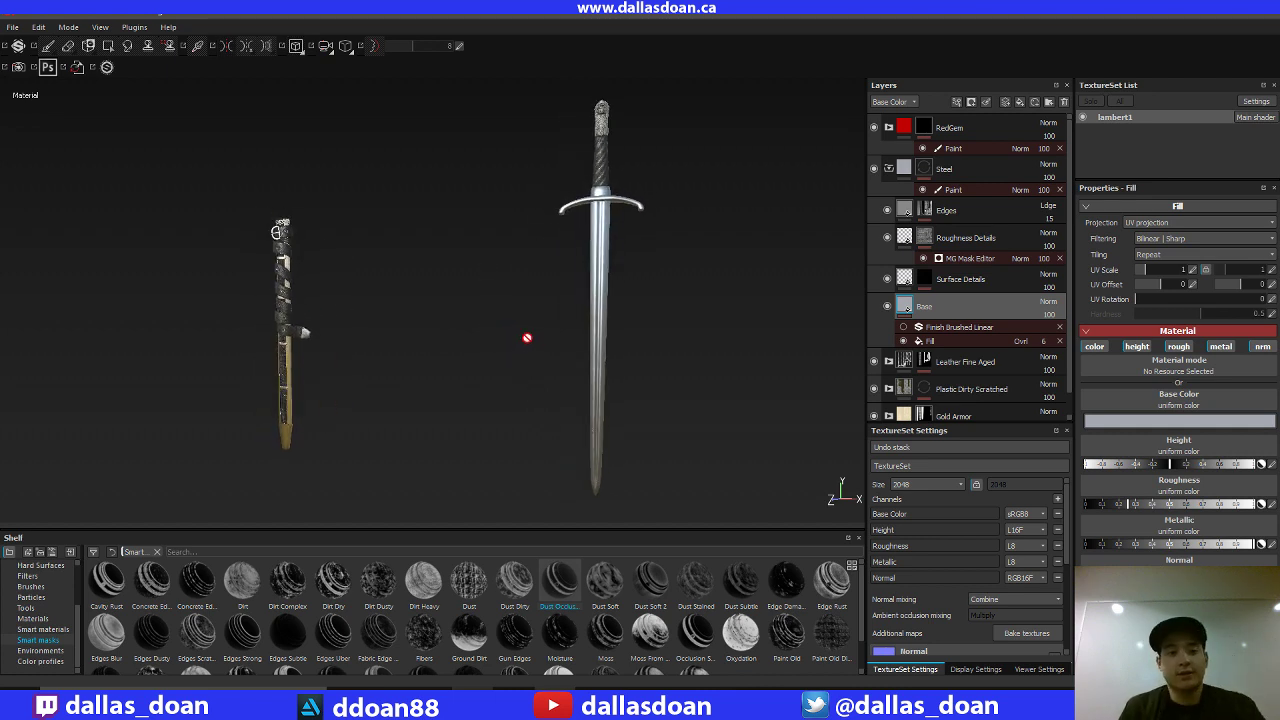
pyautogui.keyDown('alt'); pyautogui.moveTo(485, 392); pyautogui.dragTo(566, 372, button='middle'); pyautogui.keyUp('alt')
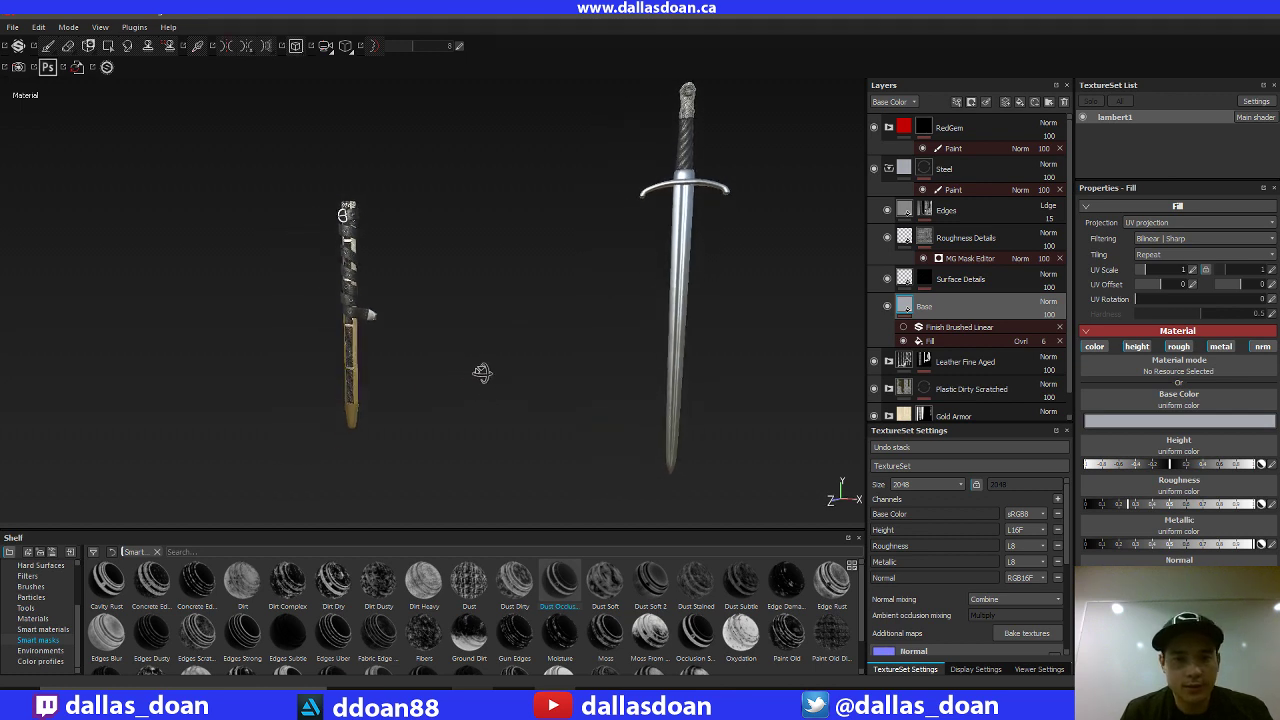
pyautogui.keyDown('alt'); pyautogui.moveTo(483, 372); pyautogui.dragTo(563, 401); pyautogui.keyUp('alt')
pyautogui.keyDown('alt'); pyautogui.moveTo(563, 400); pyautogui.dragTo(592, 452, button='middle'); pyautogui.keyUp('alt')
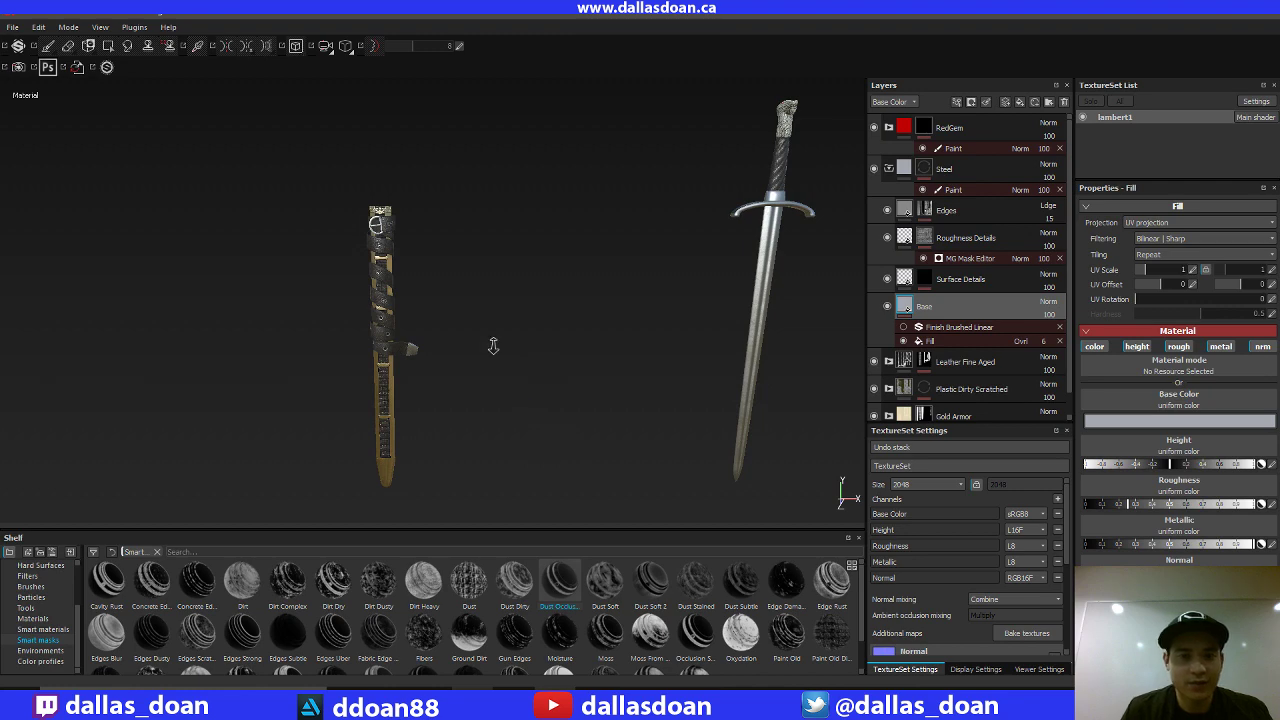
# Step: Examine the leather straps, buckle and gold parts of the scabbard up close
pyautogui.keyDown('alt'); pyautogui.moveTo(491, 346); pyautogui.dragTo(615, 327, button='right'); pyautogui.keyUp('alt')
pyautogui.keyDown('alt'); pyautogui.moveTo(615, 327); pyautogui.dragTo(630, 315, button='middle'); pyautogui.keyUp('alt')
pyautogui.moveTo(629, 314)
pyautogui.keyDown('alt'); pyautogui.mouseDown()
pyautogui.moveTo(623, 343)
pyautogui.moveTo(643, 400)
pyautogui.moveTo(707, 361)
pyautogui.moveTo(591, 443)
pyautogui.moveTo(629, 391)
pyautogui.moveTo(613, 410)
pyautogui.mouseUp(); pyautogui.keyUp('alt')
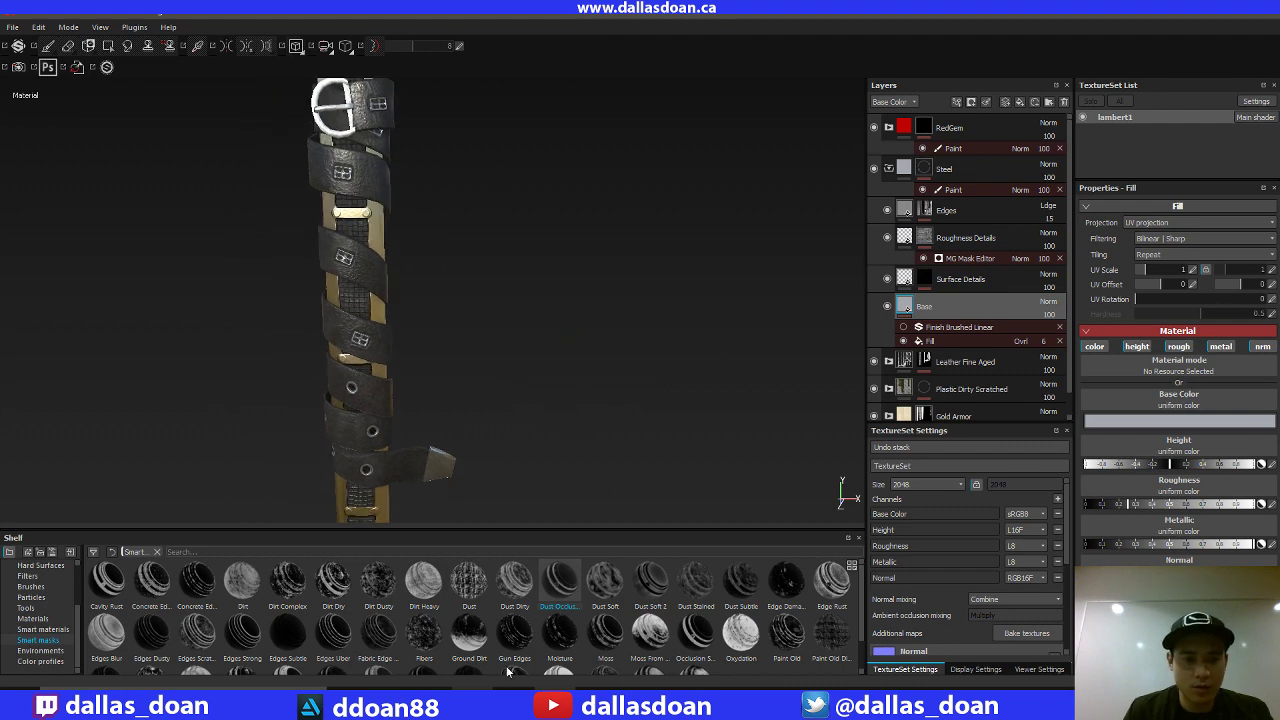
# Step: Check the stream status in OBS and switch back to Substance Painter
pyautogui.hotkey('alt', 'Tab')
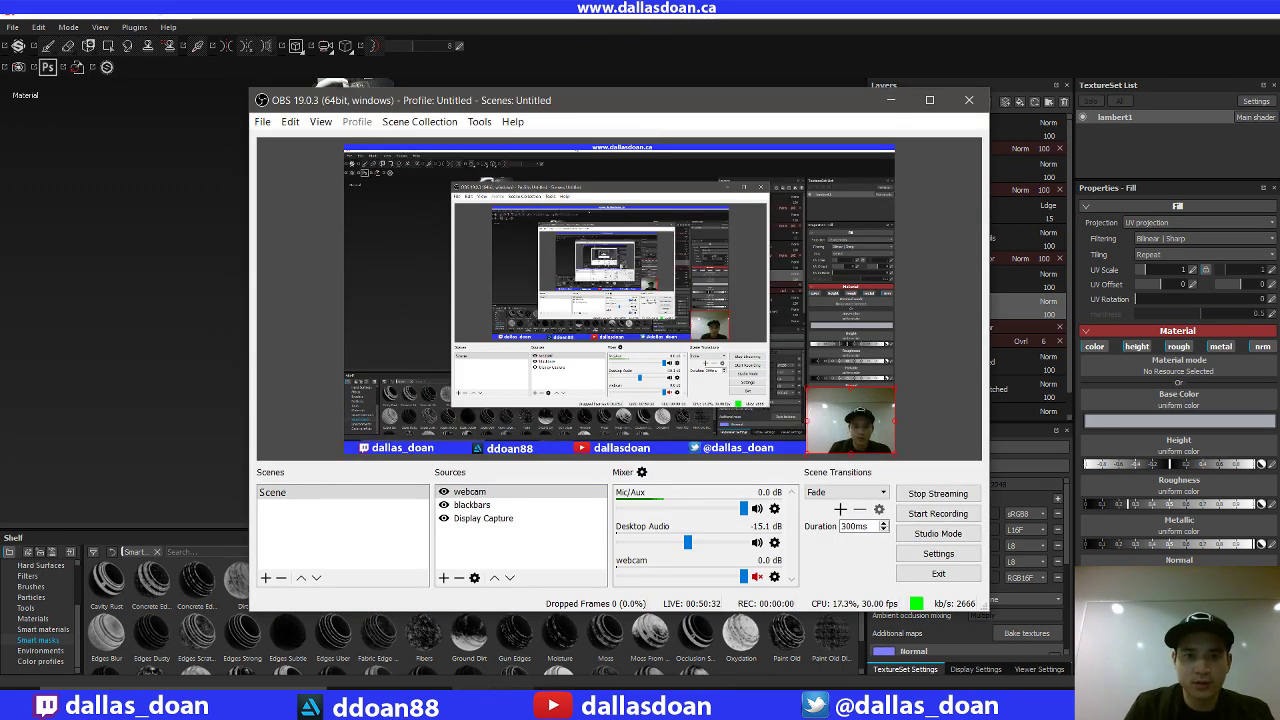
pyautogui.hotkey('alt', 'Tab')
# Step: Inspect the scabbard's buckle and straps, and view the sword and scabbard together
pyautogui.moveTo(557, 94)
pyautogui.keyDown('alt'); pyautogui.mouseDown()
pyautogui.moveTo(626, 343)
pyautogui.moveTo(571, 306)
pyautogui.moveTo(620, 449)
pyautogui.moveTo(563, 374)
pyautogui.moveTo(580, 317)
pyautogui.moveTo(602, 350)
pyautogui.moveTo(711, 314)
pyautogui.moveTo(706, 343)
pyautogui.moveTo(617, 343)
pyautogui.moveTo(646, 385)
pyautogui.moveTo(673, 386)
pyautogui.moveTo(651, 331)
pyautogui.moveTo(680, 387)
pyautogui.moveTo(637, 400)
pyautogui.moveTo(643, 471)
pyautogui.moveTo(480, 372)
pyautogui.mouseUp(); pyautogui.keyUp('alt')
pyautogui.keyDown('alt'); pyautogui.moveTo(480, 372); pyautogui.dragTo(557, 351, button='middle'); pyautogui.keyUp('alt')
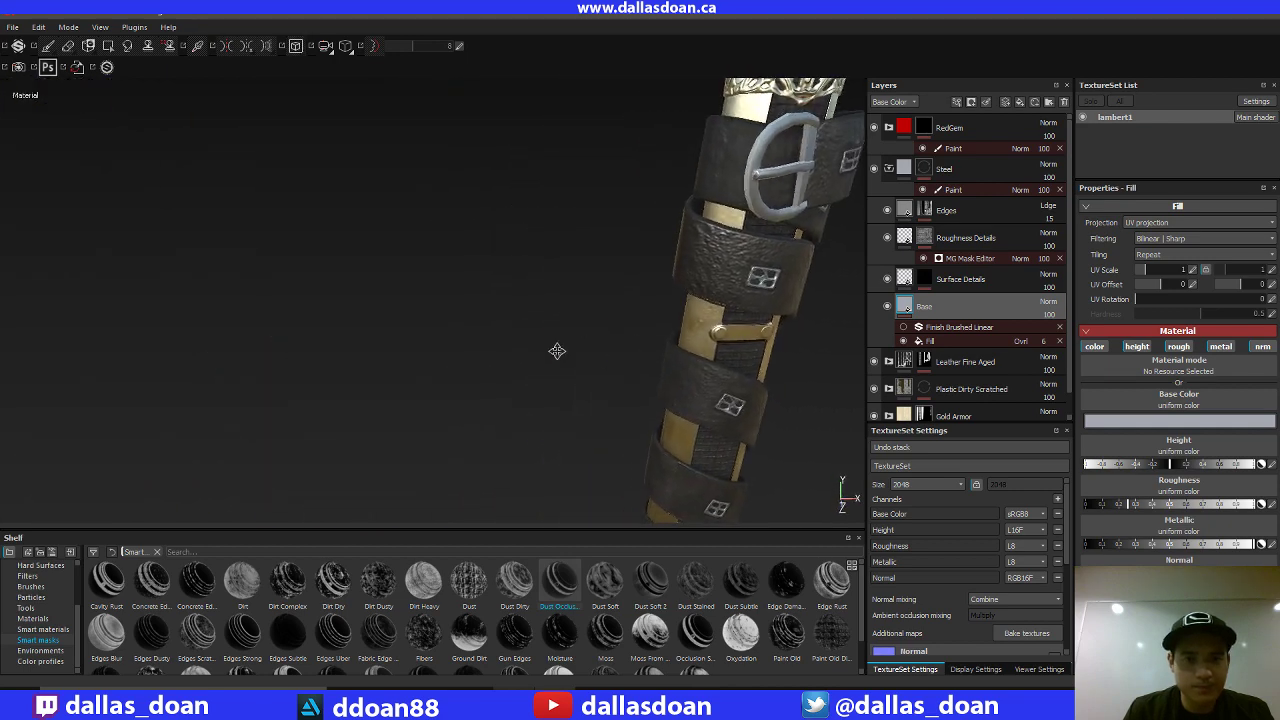
pyautogui.keyDown('alt'); pyautogui.moveTo(557, 351); pyautogui.dragTo(520, 314); pyautogui.keyUp('alt')
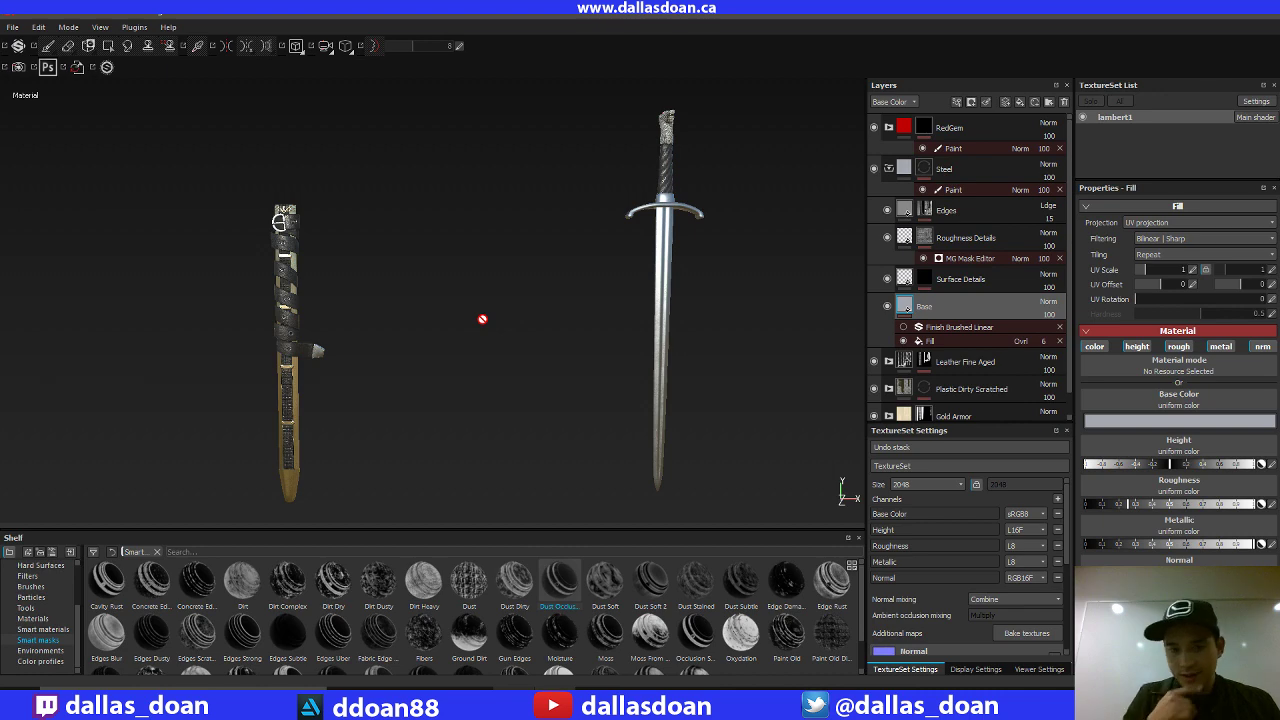
# Step: Open the texture export settings and check the existing maps in the Longclaw_Sword textures folder in File Explorer
pyautogui.click(11, 31)
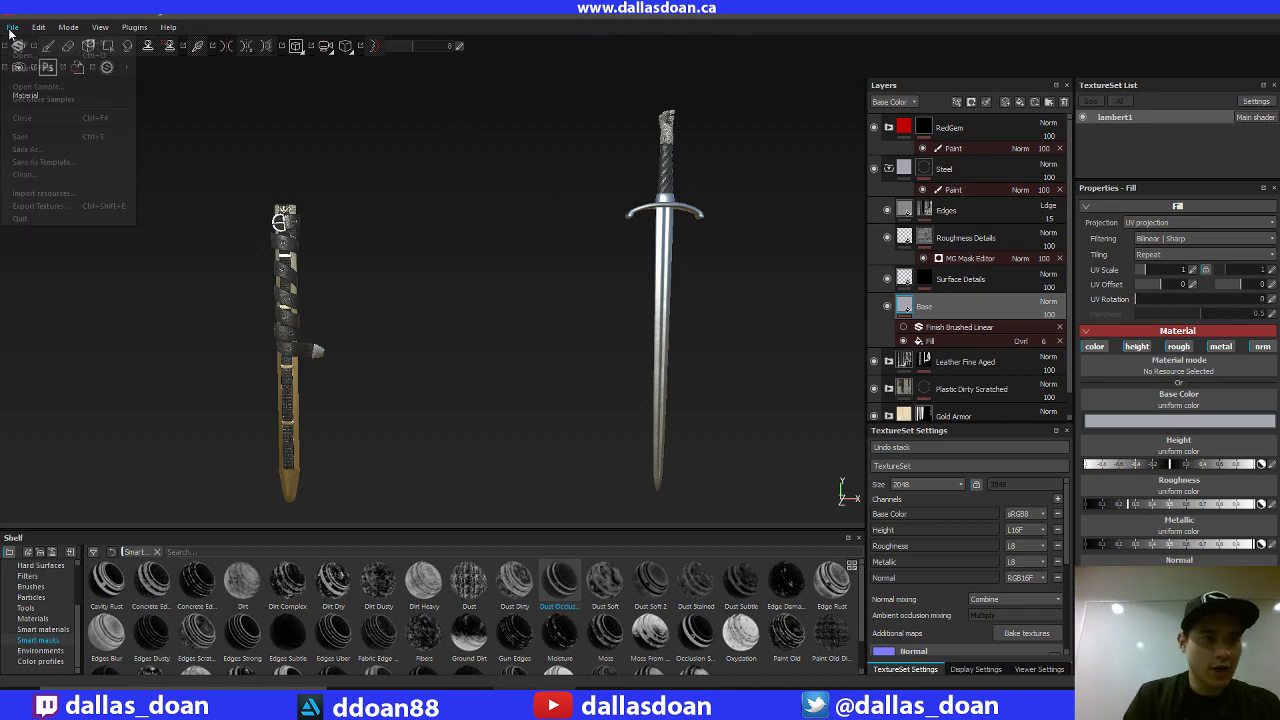
pyautogui.click(54, 206)
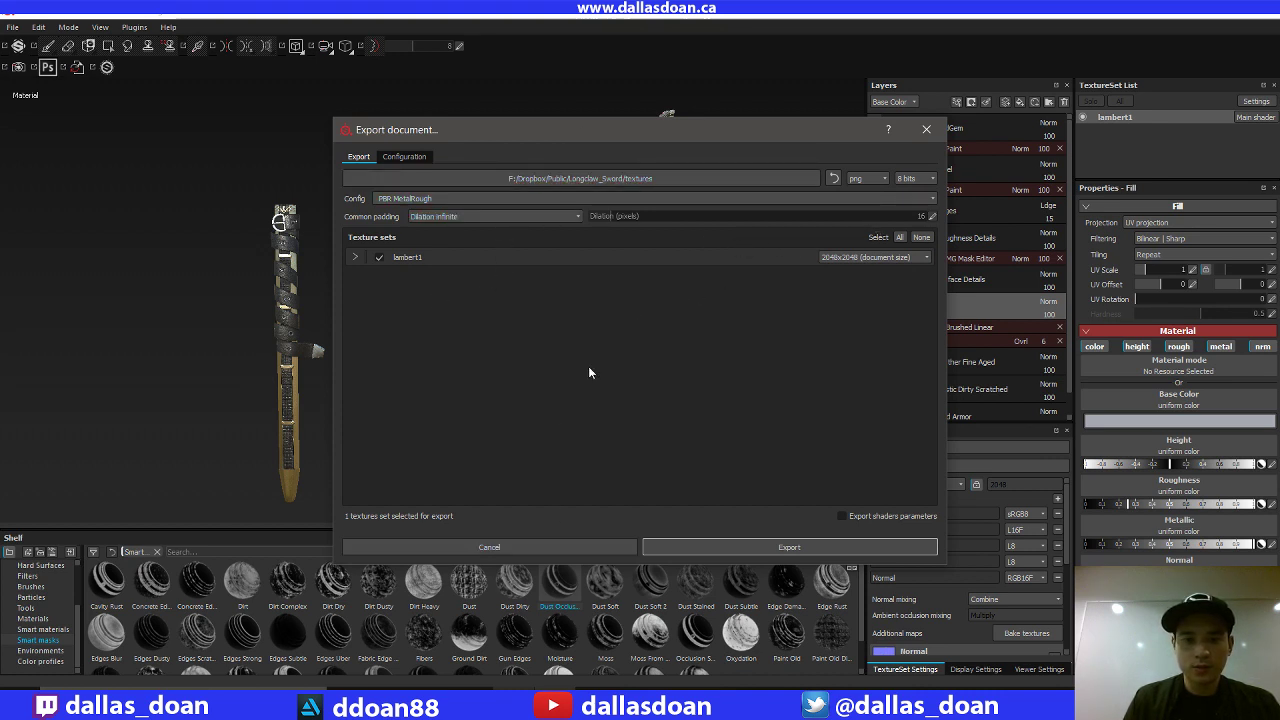
pyautogui.click(382, 702)
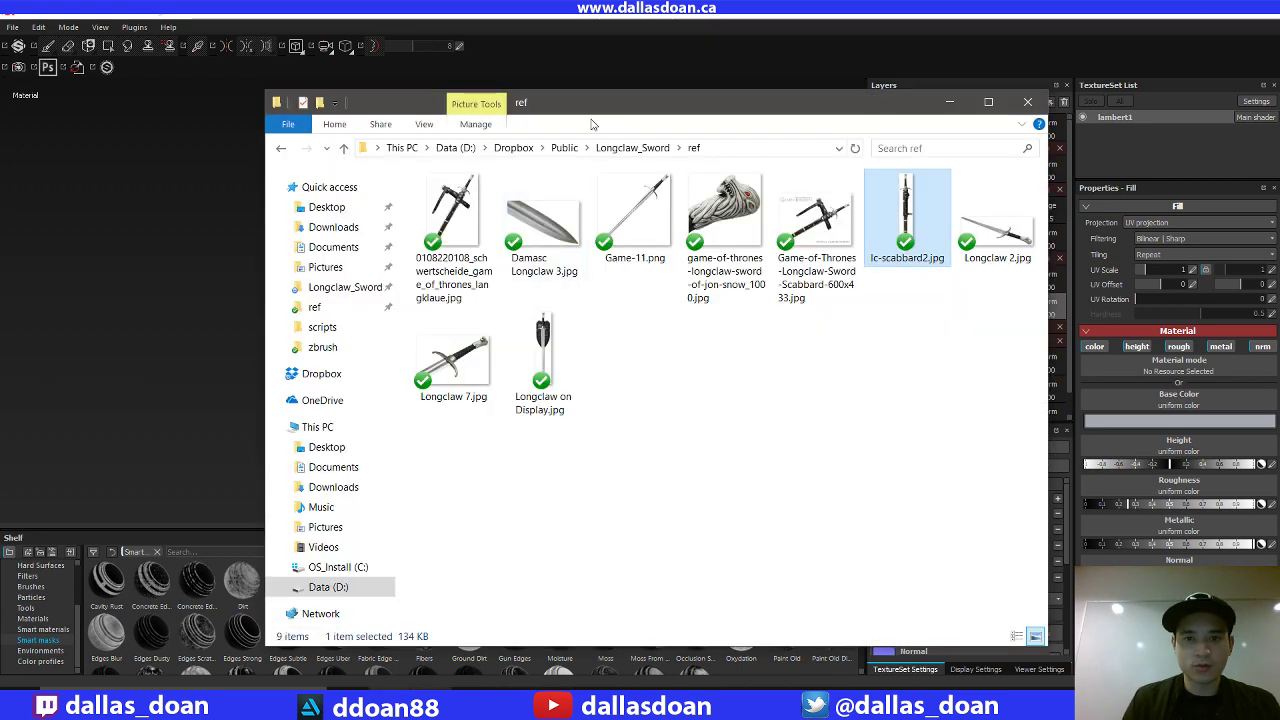
pyautogui.click(632, 147)
pyautogui.click(472, 292)
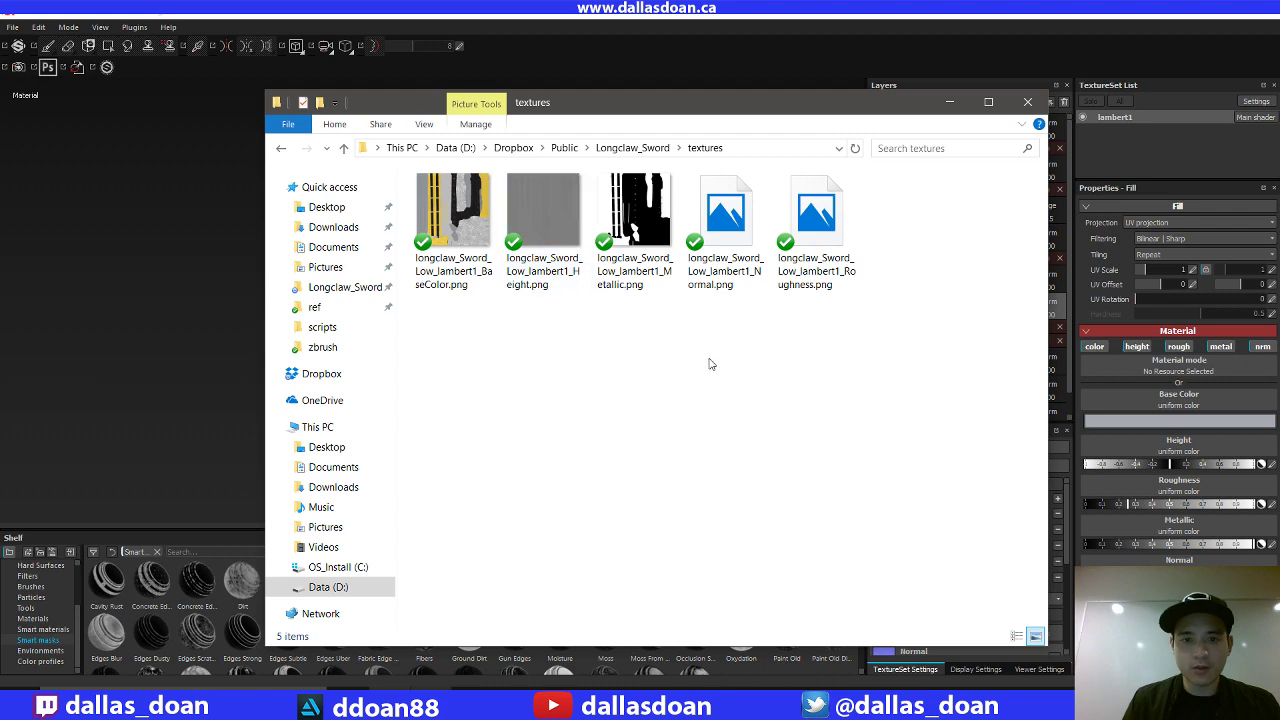
pyautogui.hotkey('alt', 'Tab')
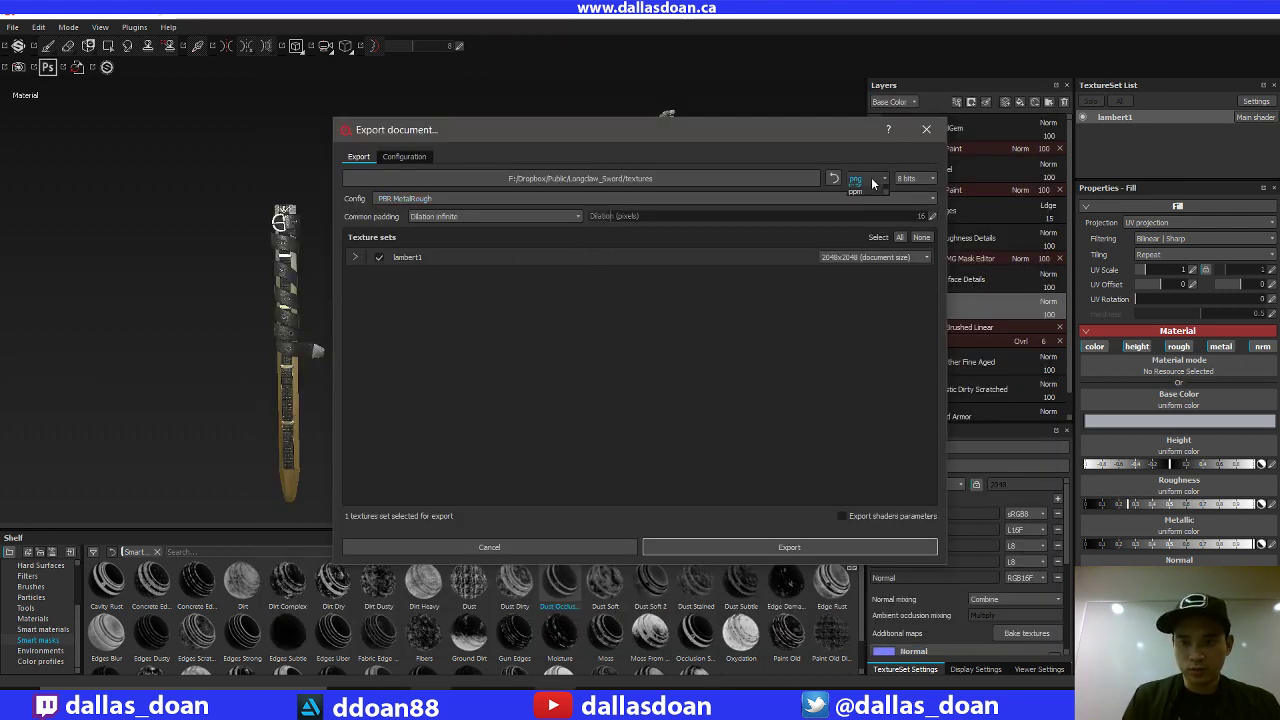
# Step: Set the export format to targa and try to export the maps to the preset destination folder
pyautogui.click(866, 178)
pyautogui.moveTo(886, 213)
pyautogui.mouseDown()
pyautogui.moveTo(890, 264)
pyautogui.moveTo(889, 236)
pyautogui.mouseUp()
pyautogui.click(857, 224)
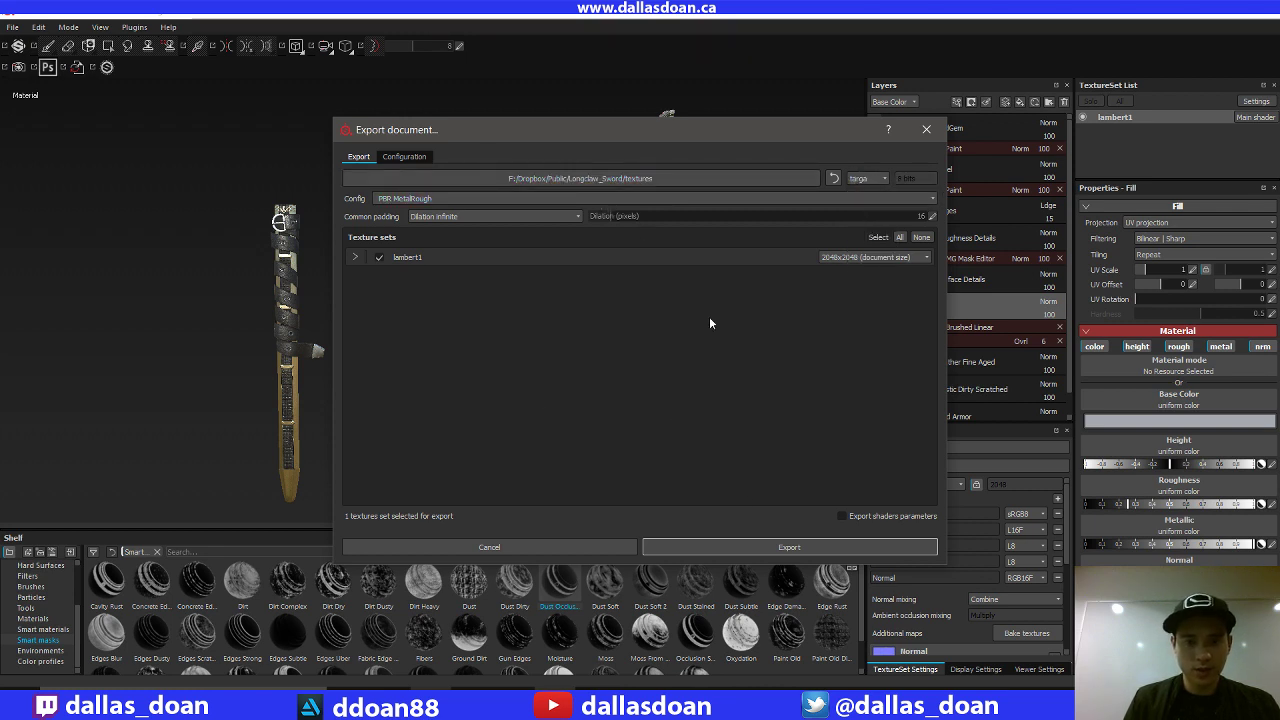
pyautogui.click(745, 547)
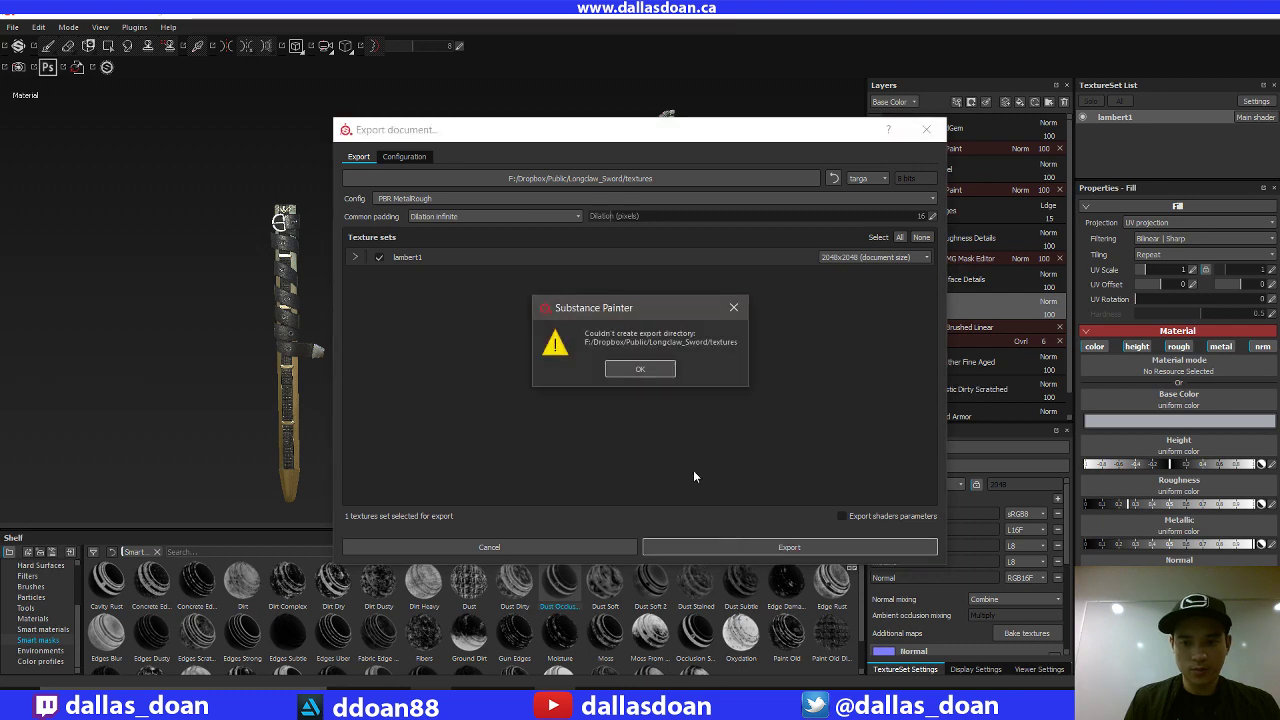
# Step: Set the export destination to the Longclaw_Sword textures folder on drive D, export the maps and open that folder
pyautogui.click(640, 369)
pyautogui.click(651, 178)
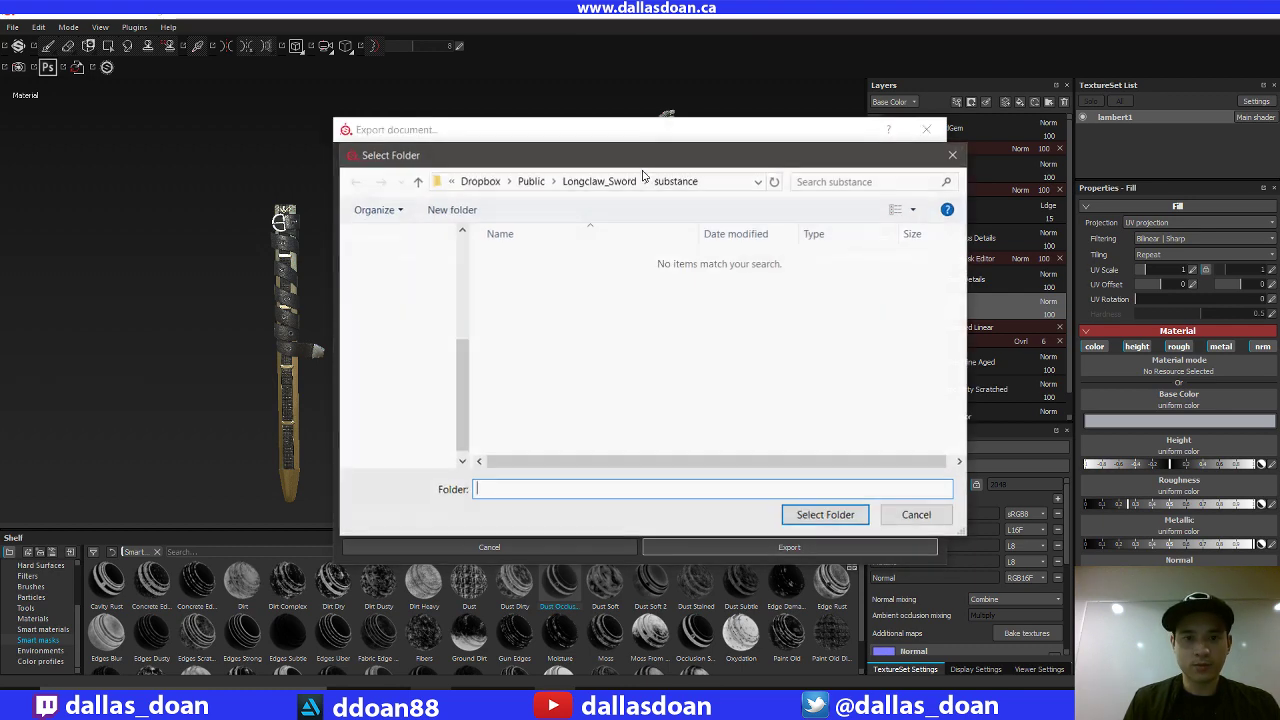
pyautogui.click(592, 182)
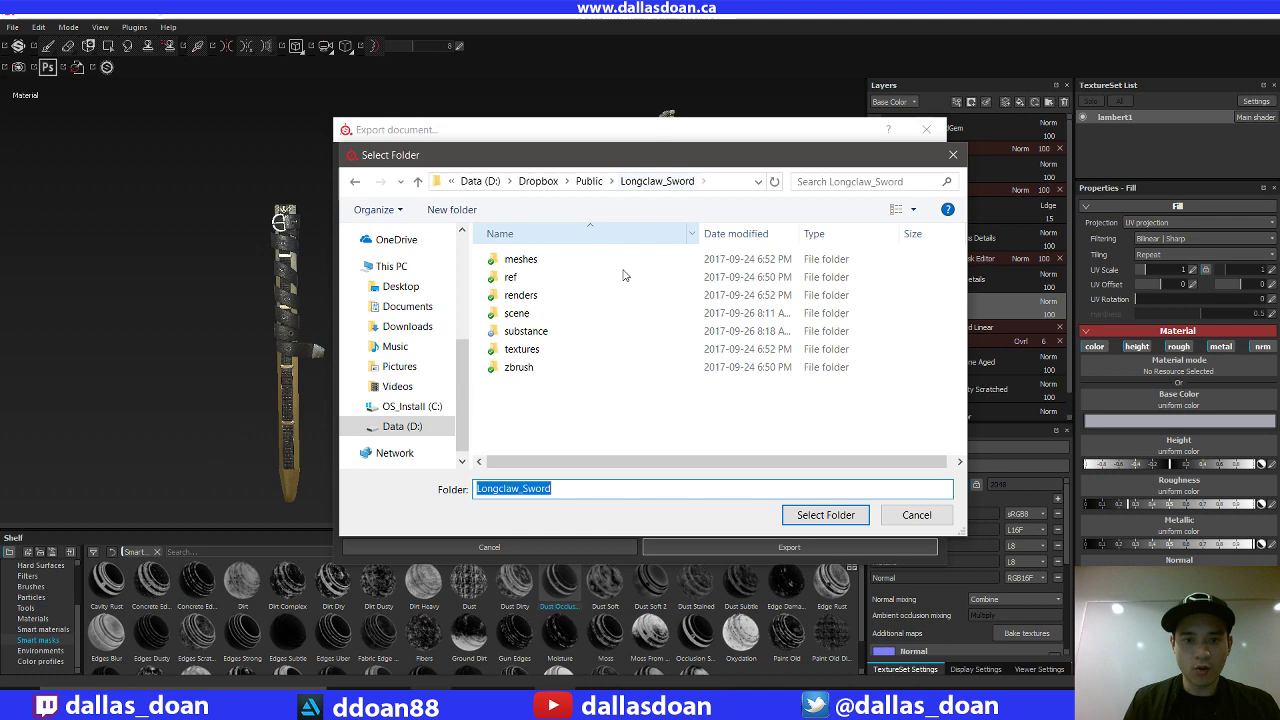
pyautogui.doubleClick(553, 350)
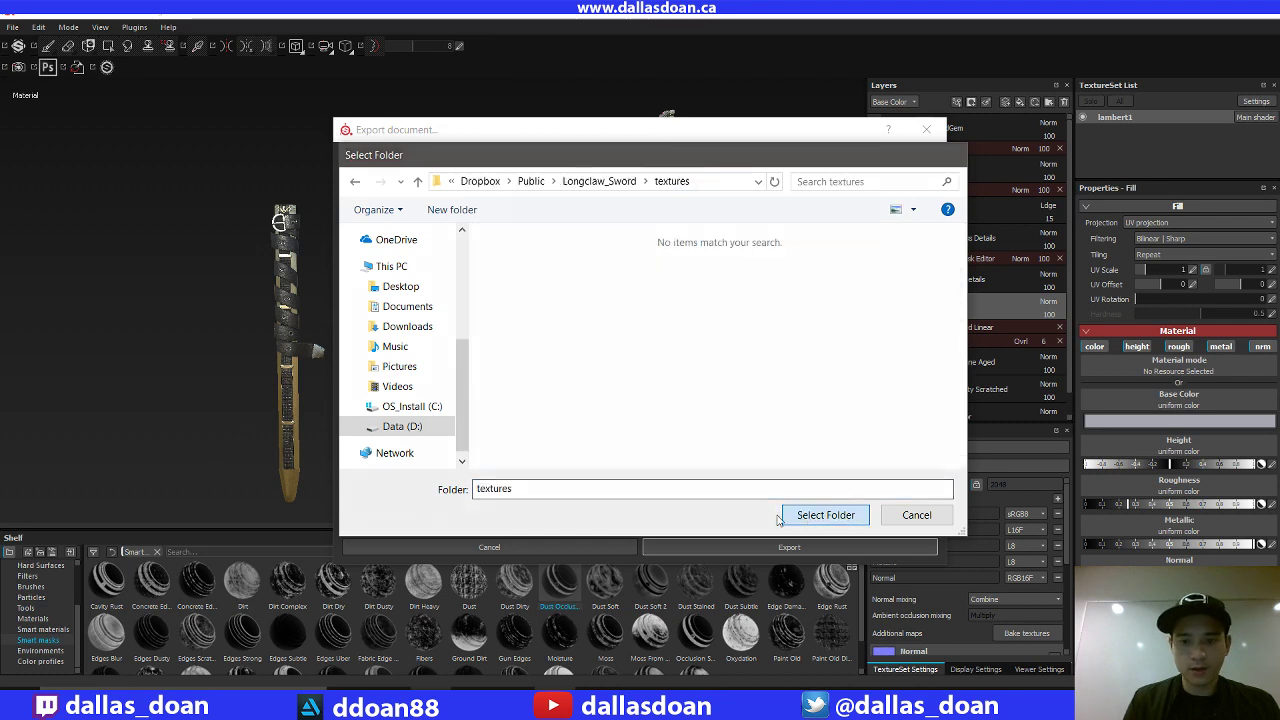
pyautogui.click(790, 515)
pyautogui.click(755, 546)
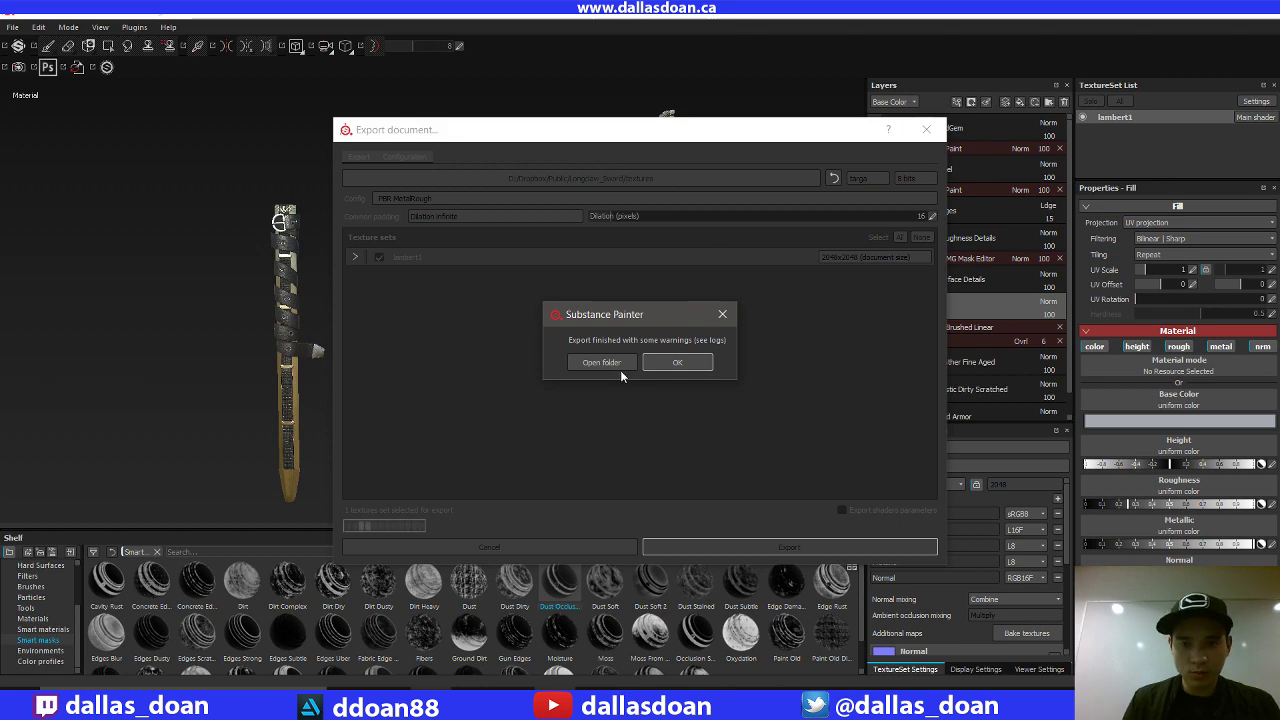
pyautogui.click(605, 363)
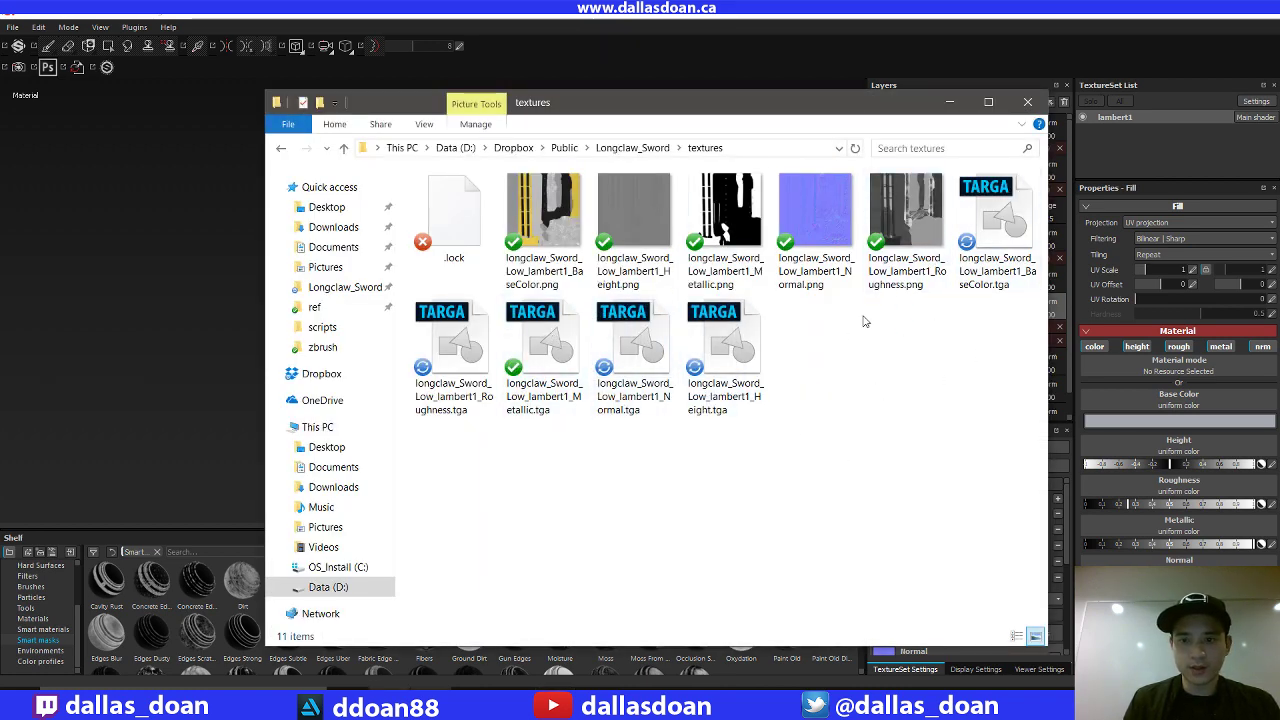
# Step: Close Substance Painter, saving the project changes, and close the Steam library window
pyautogui.click(809, 78)
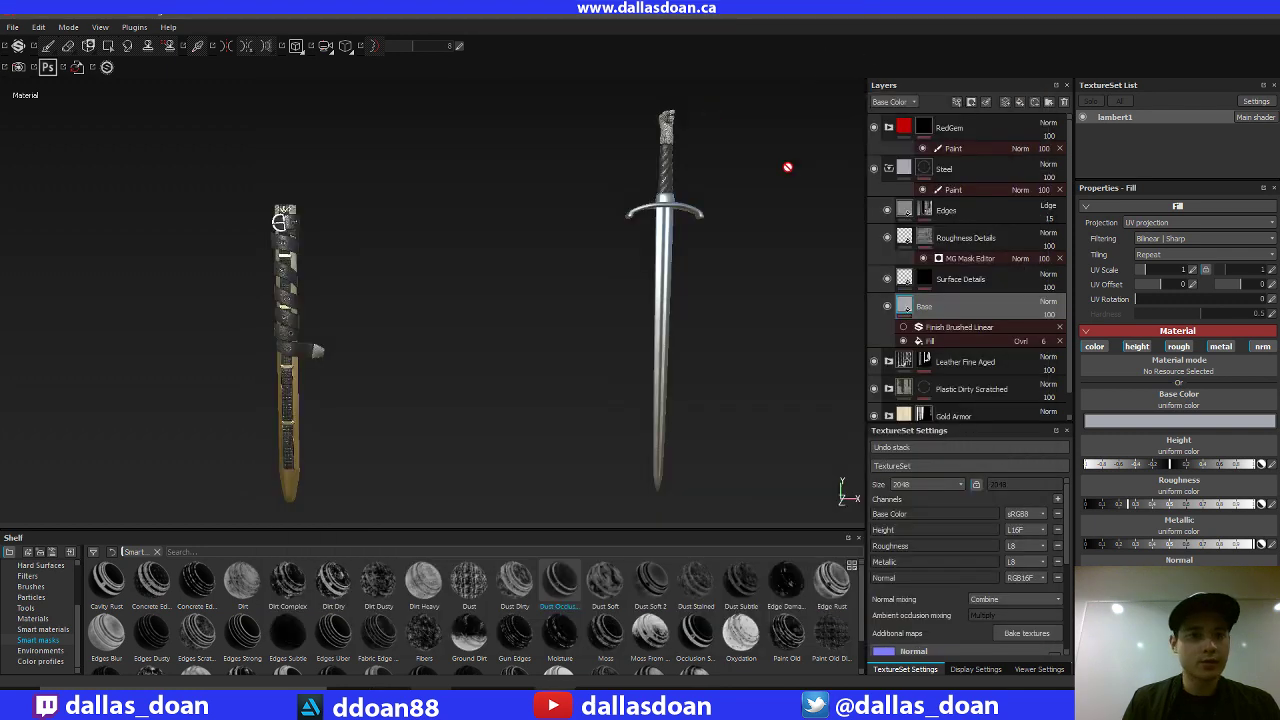
pyautogui.click(1262, 18)
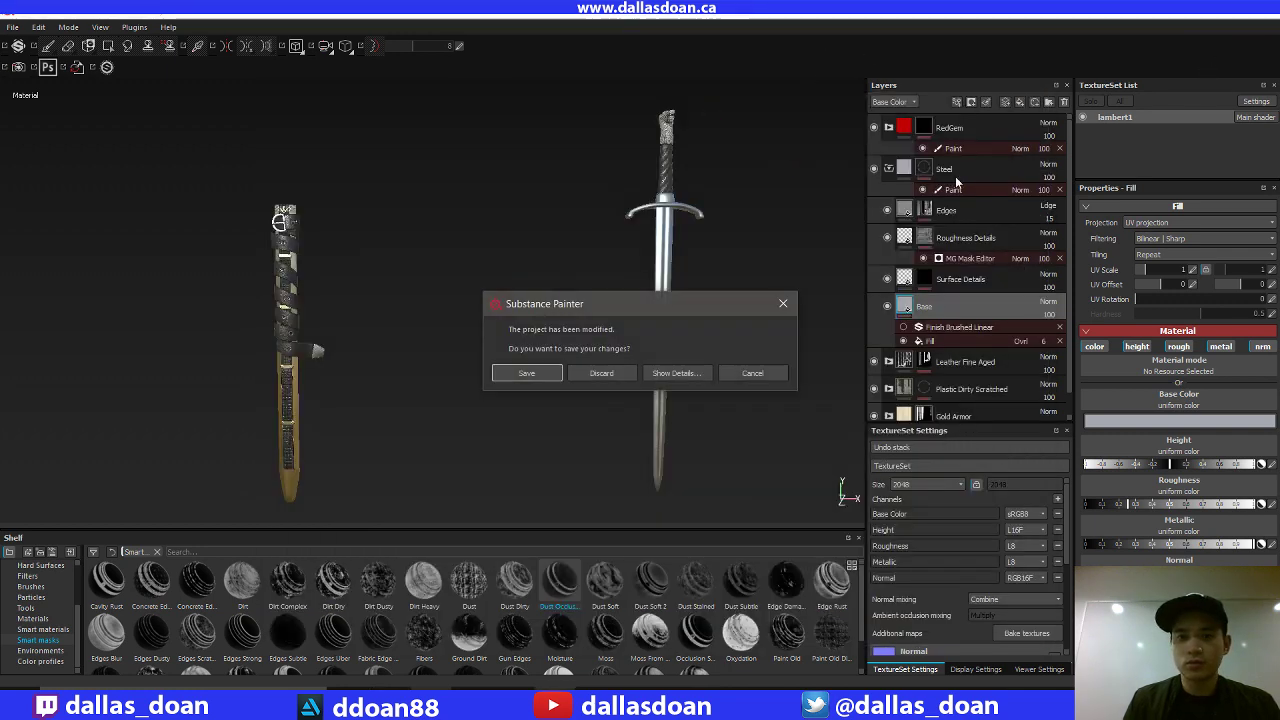
pyautogui.click(558, 368)
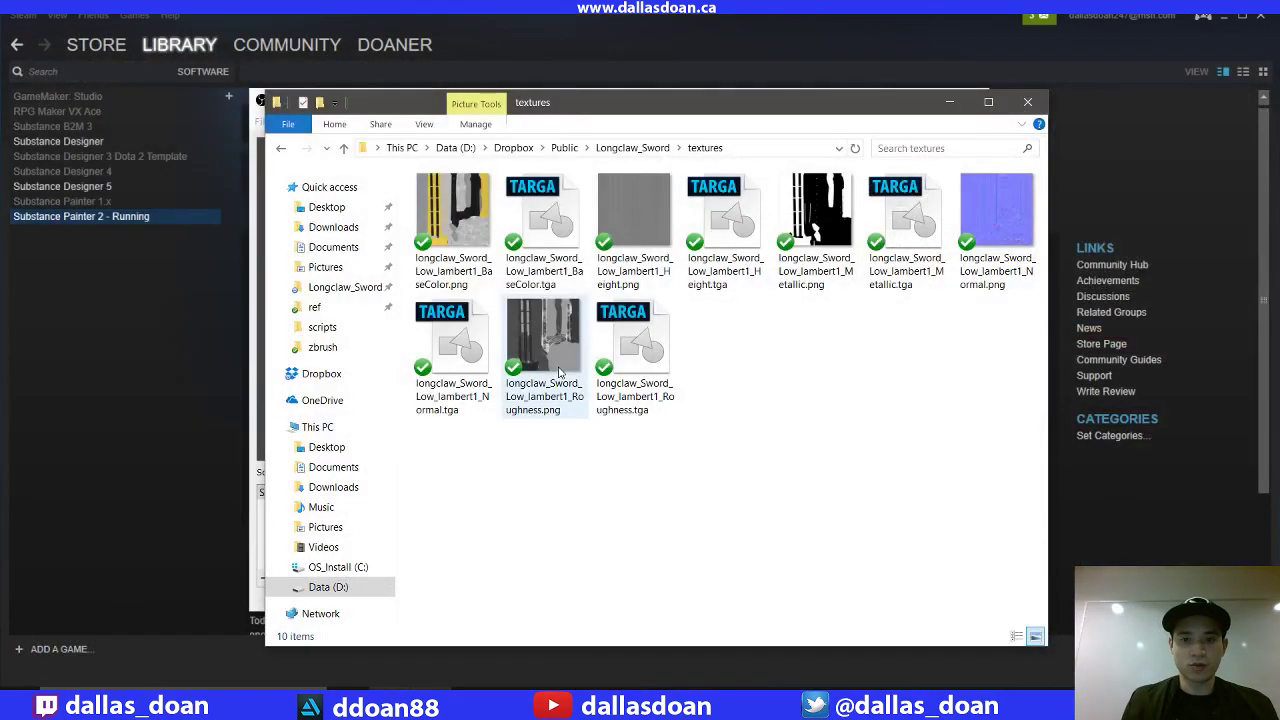
pyautogui.click(1264, 18)
# Step: Clear OBS from the desktop, check the Twitch chat and reposition the textures folder window
pyautogui.moveTo(779, 108); pyautogui.dragTo(934, 171)
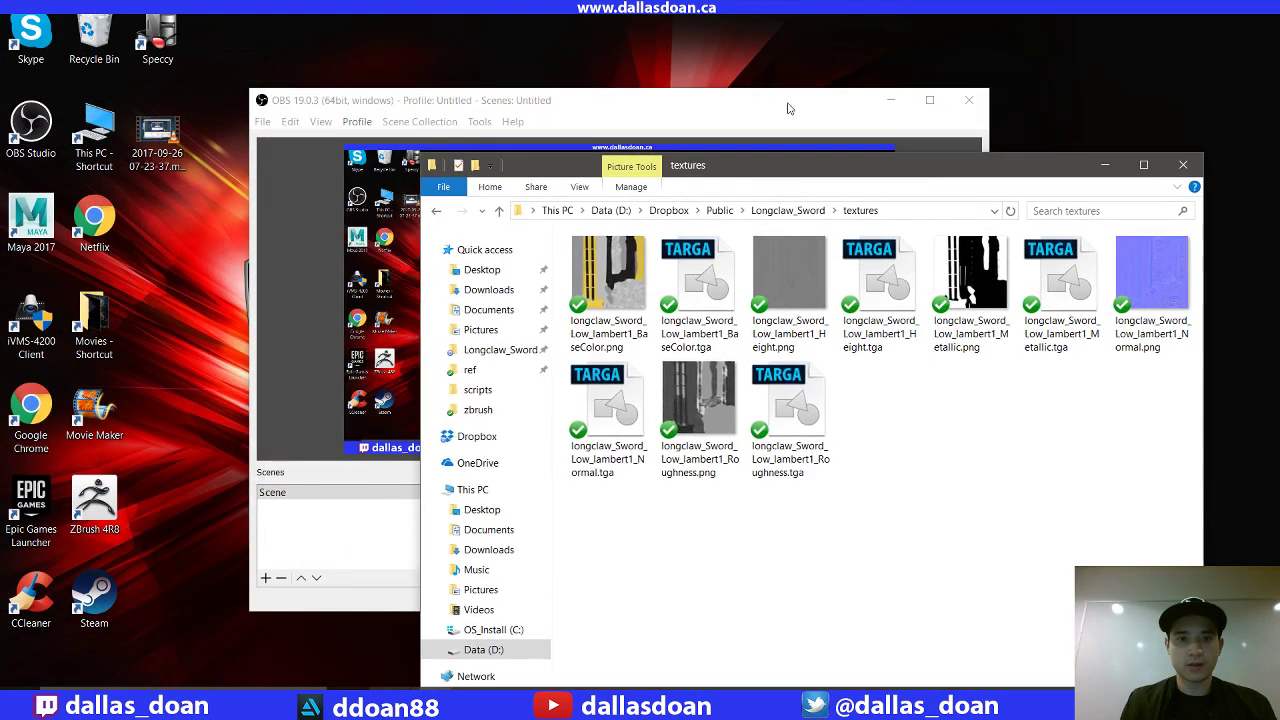
pyautogui.moveTo(767, 104); pyautogui.dragTo(512, 86)
pyautogui.click(640, 82)
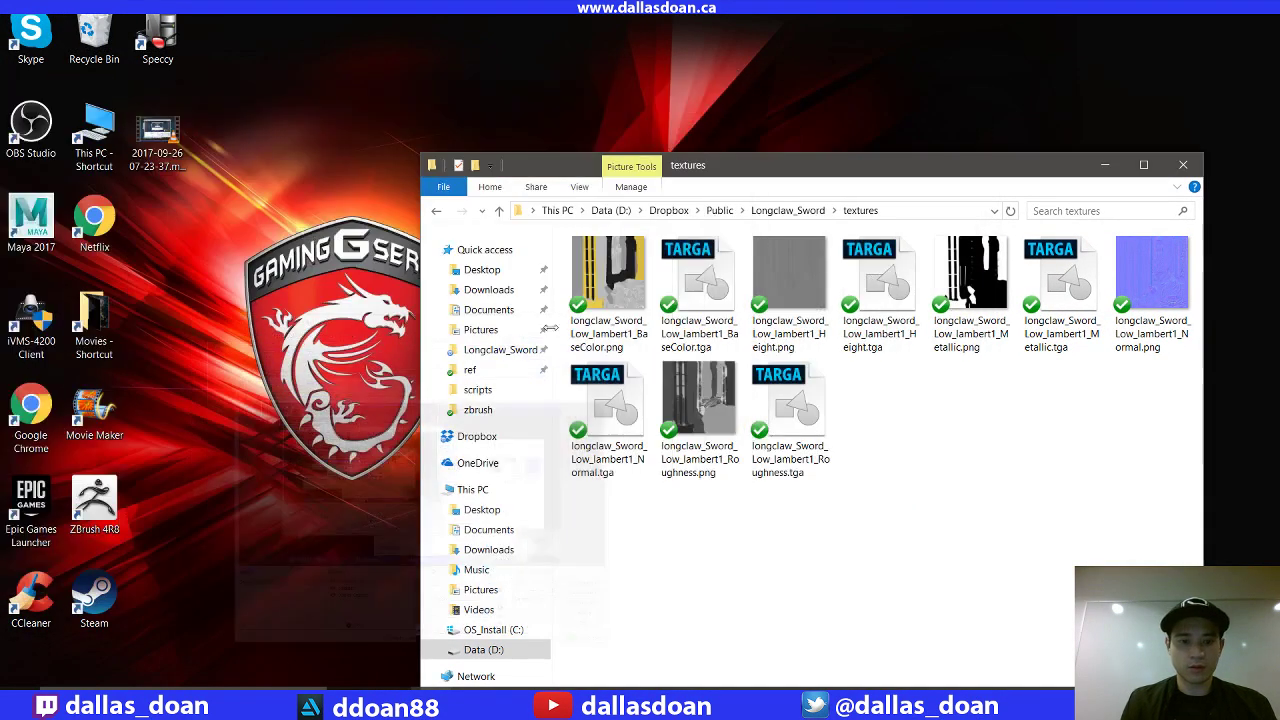
pyautogui.click(388, 702)
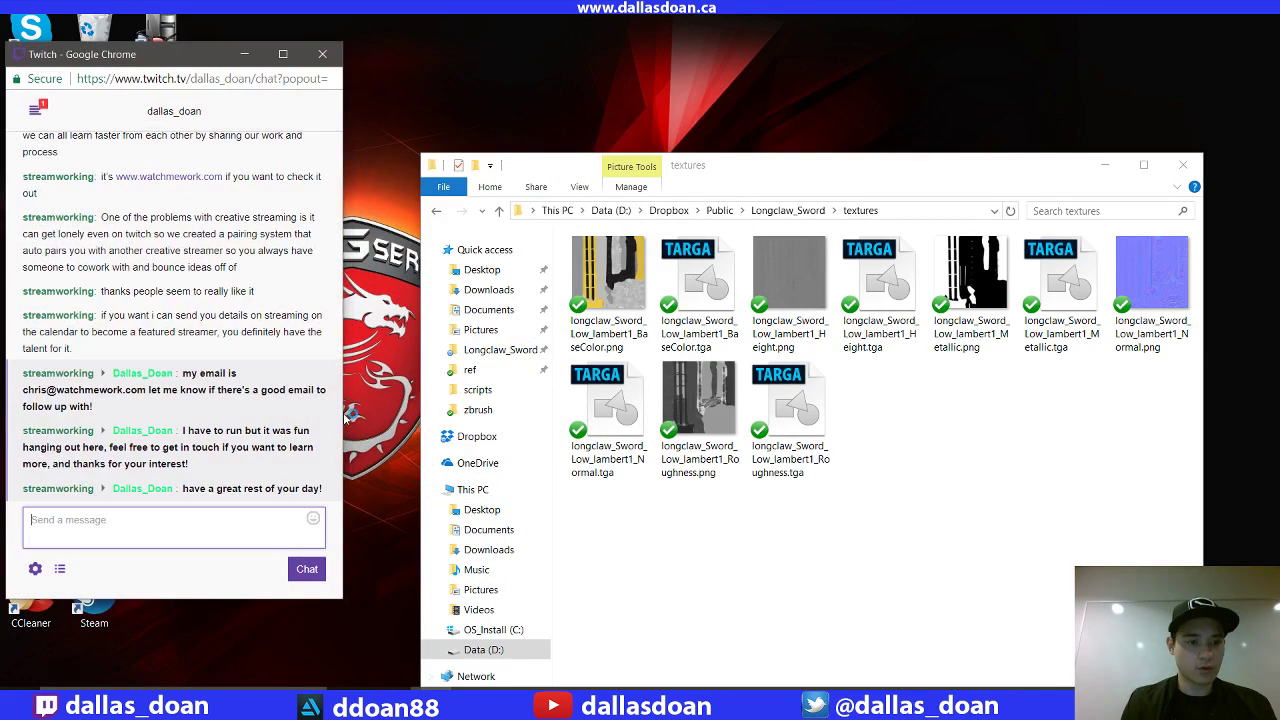
pyautogui.click(244, 53)
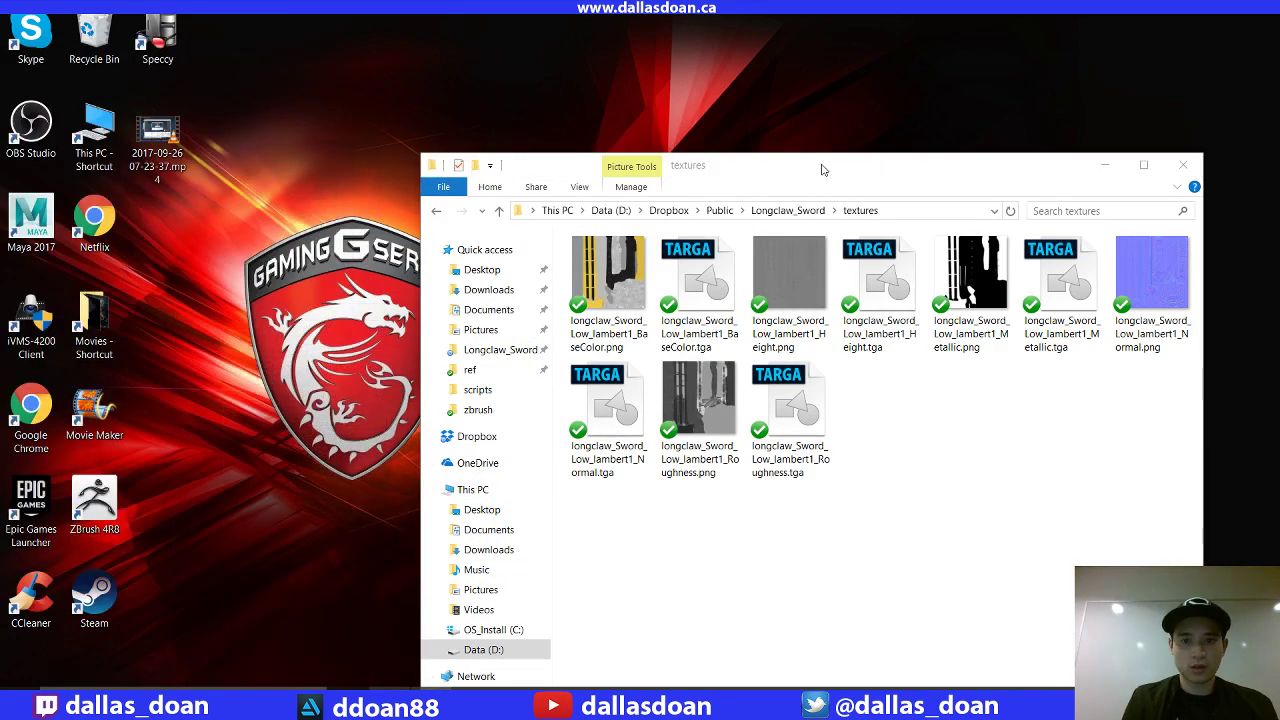
pyautogui.moveTo(822, 170); pyautogui.dragTo(715, 97)
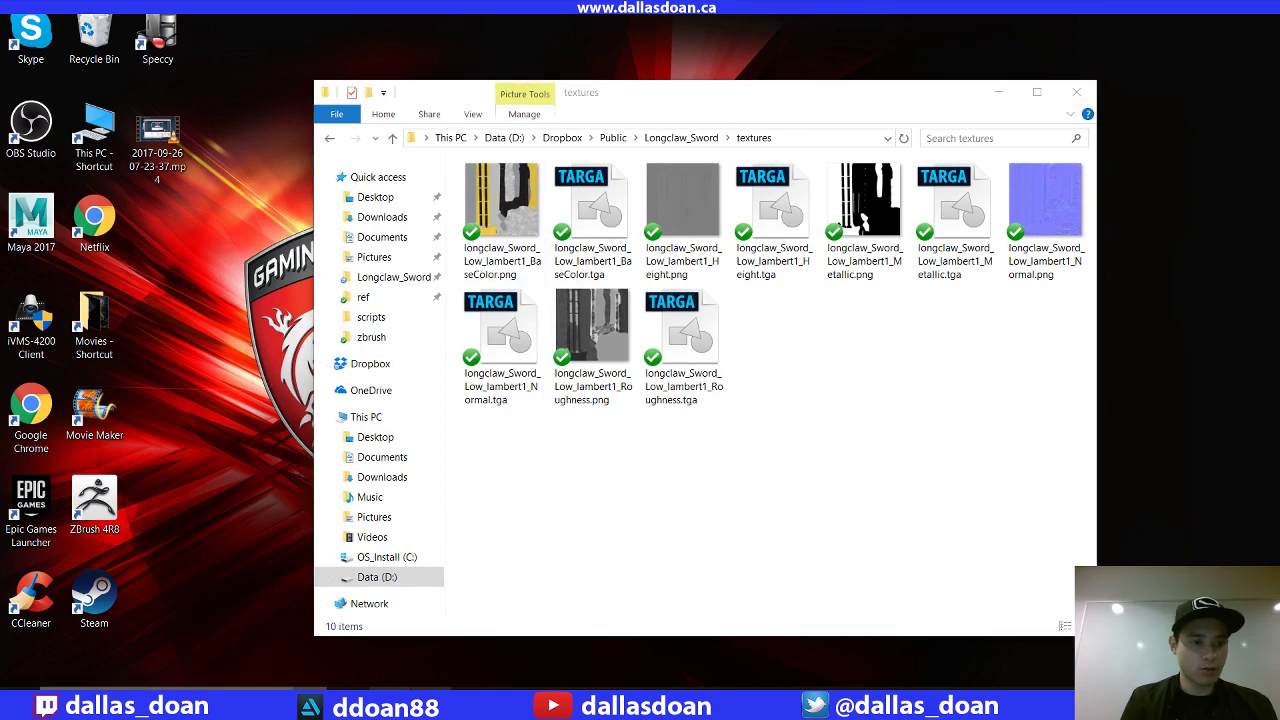
# Step: Search the computer for marmoset toolbag, and return to the textures folder
pyautogui.click(172, 703)
pyautogui.write('marmo')
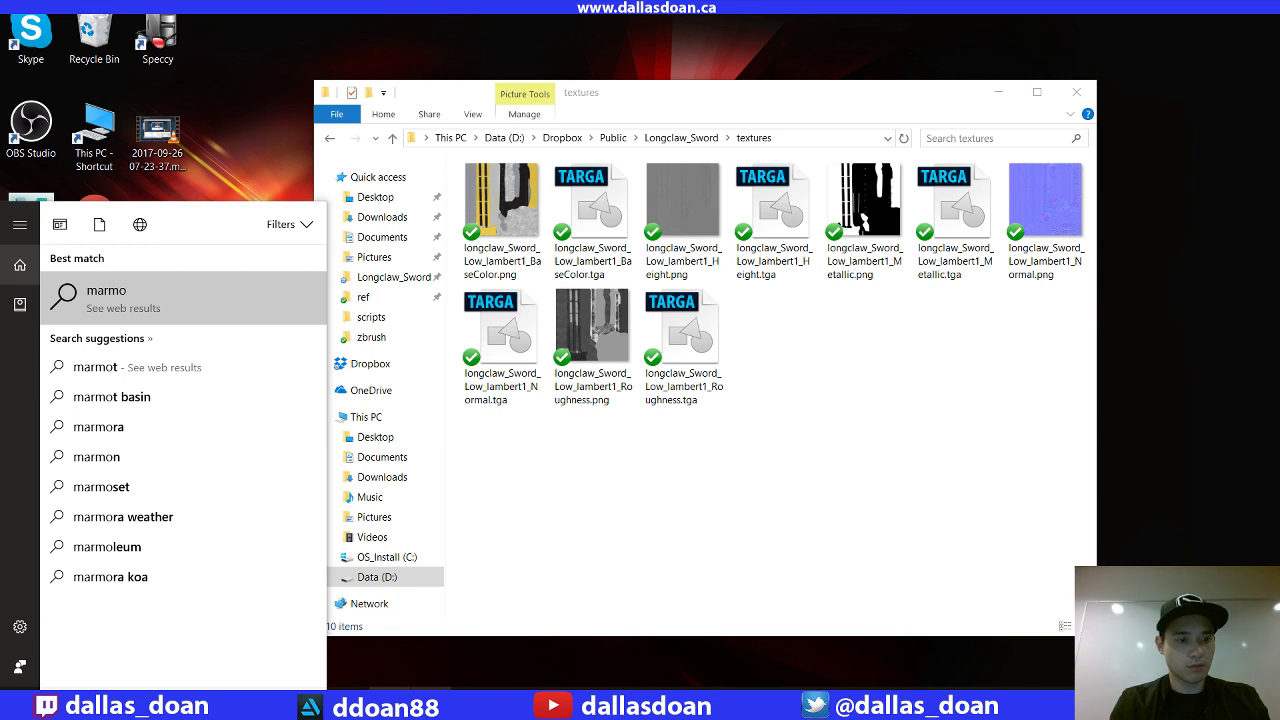
pyautogui.write('set')
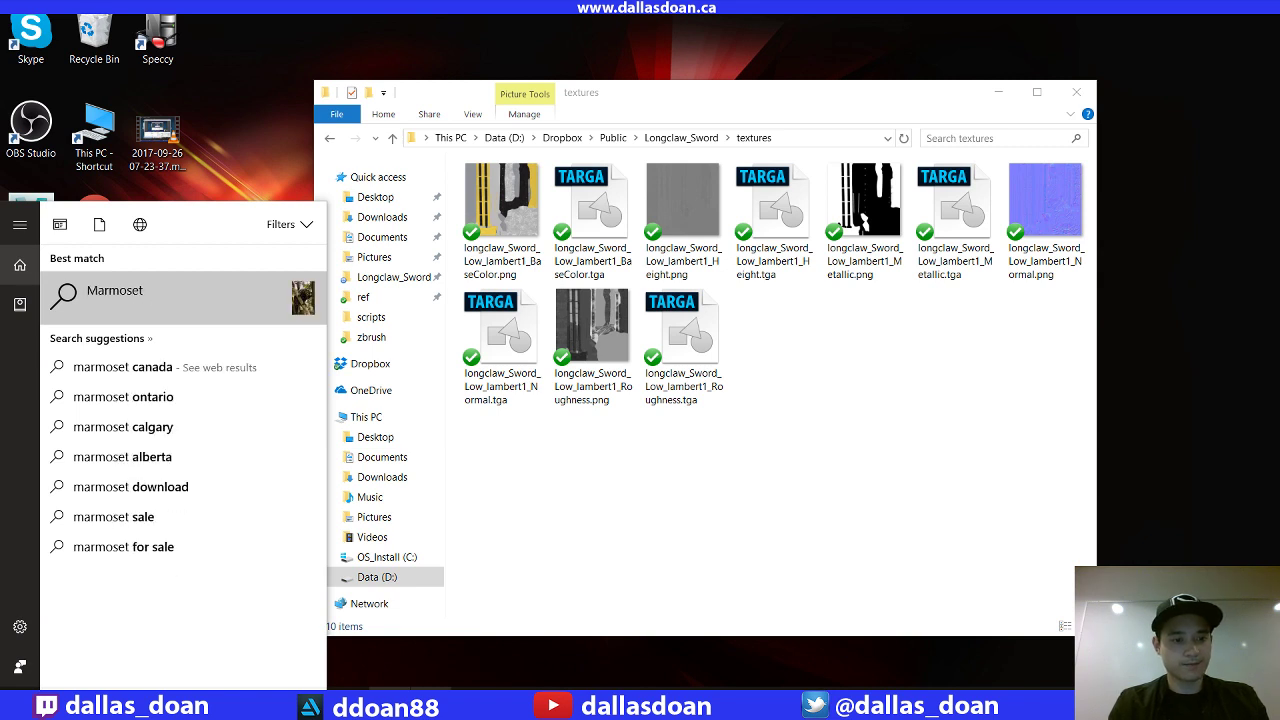
pyautogui.write(' toolbag')
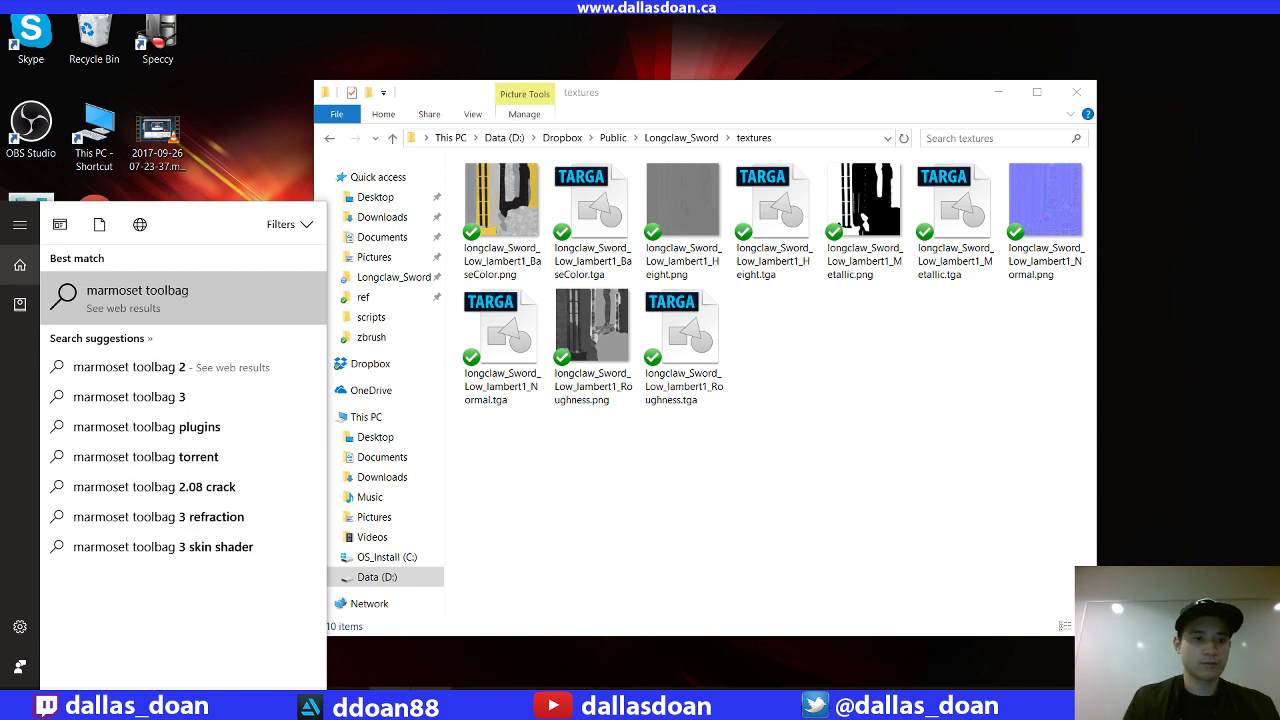
pyautogui.click(809, 94)
pyautogui.moveTo(809, 94); pyautogui.dragTo(768, 127)
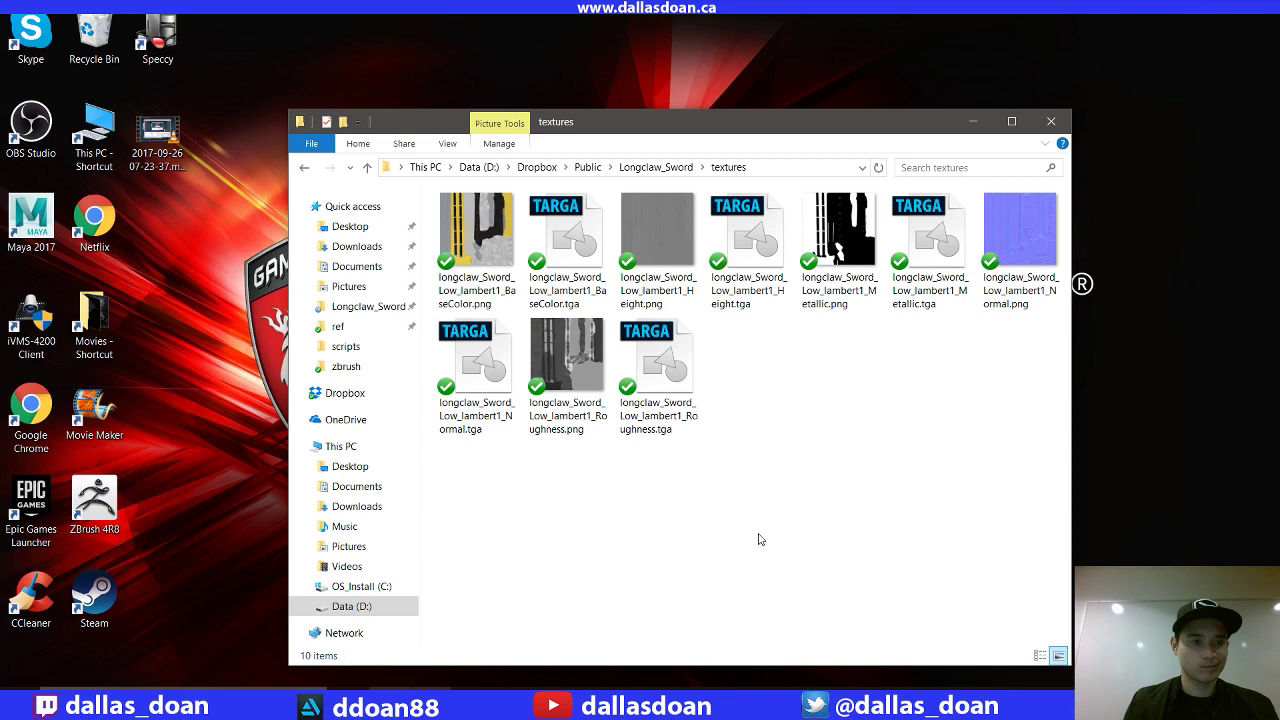
# Step: Switch to OBS and place its window beside the textures folder to check the stream status
pyautogui.moveTo(732, 132); pyautogui.dragTo(896, 114)
pyautogui.hotkey('alt', 'Tab')
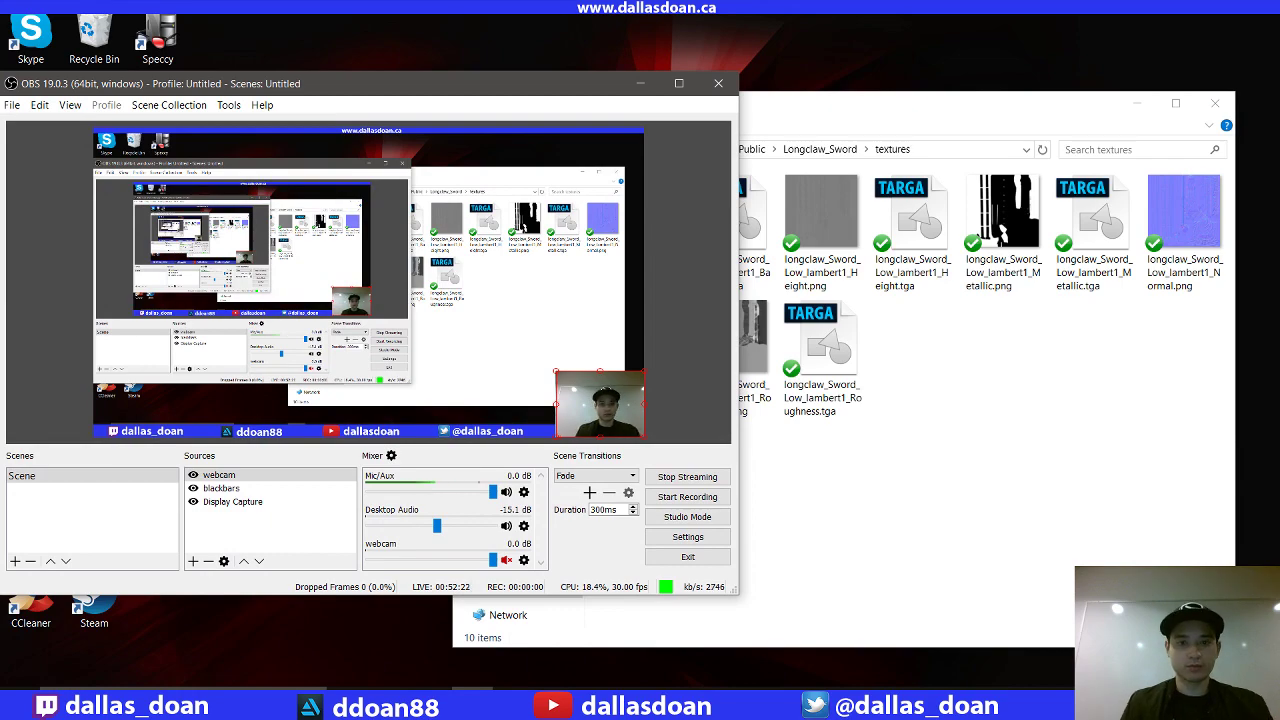
pyautogui.moveTo(460, 84); pyautogui.dragTo(687, 99)
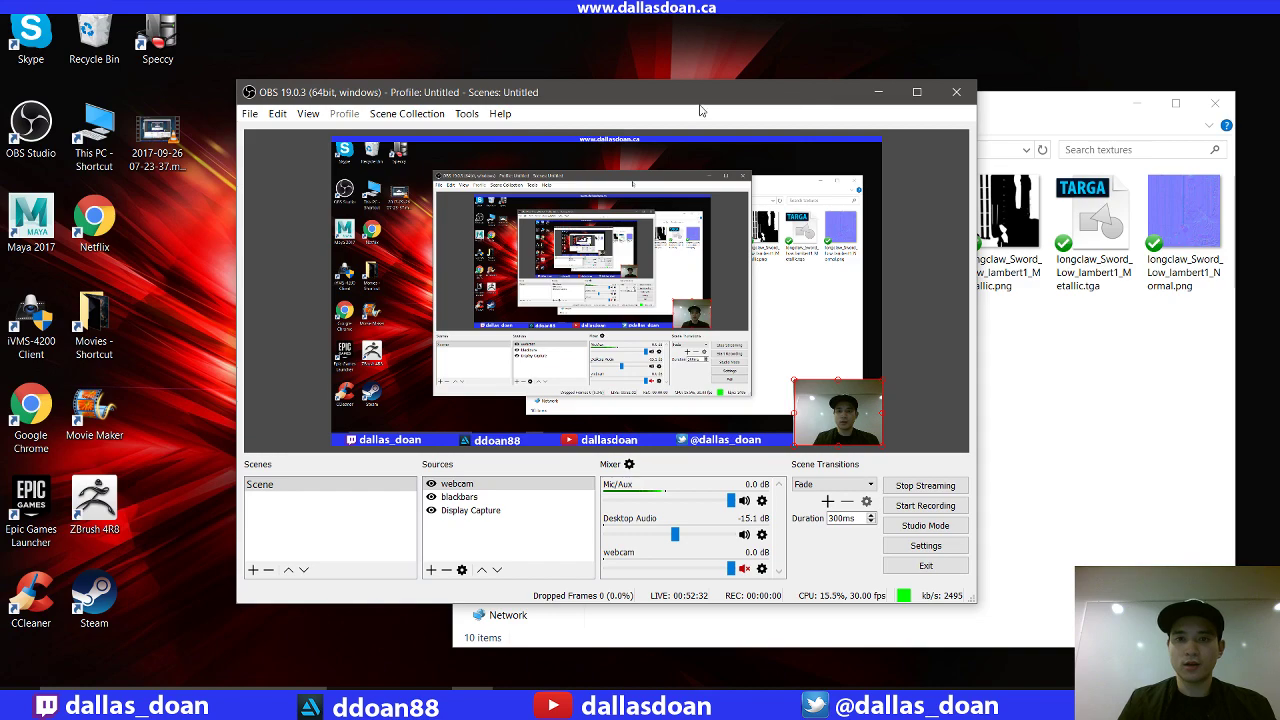
pyautogui.moveTo(717, 103); pyautogui.dragTo(671, 112)
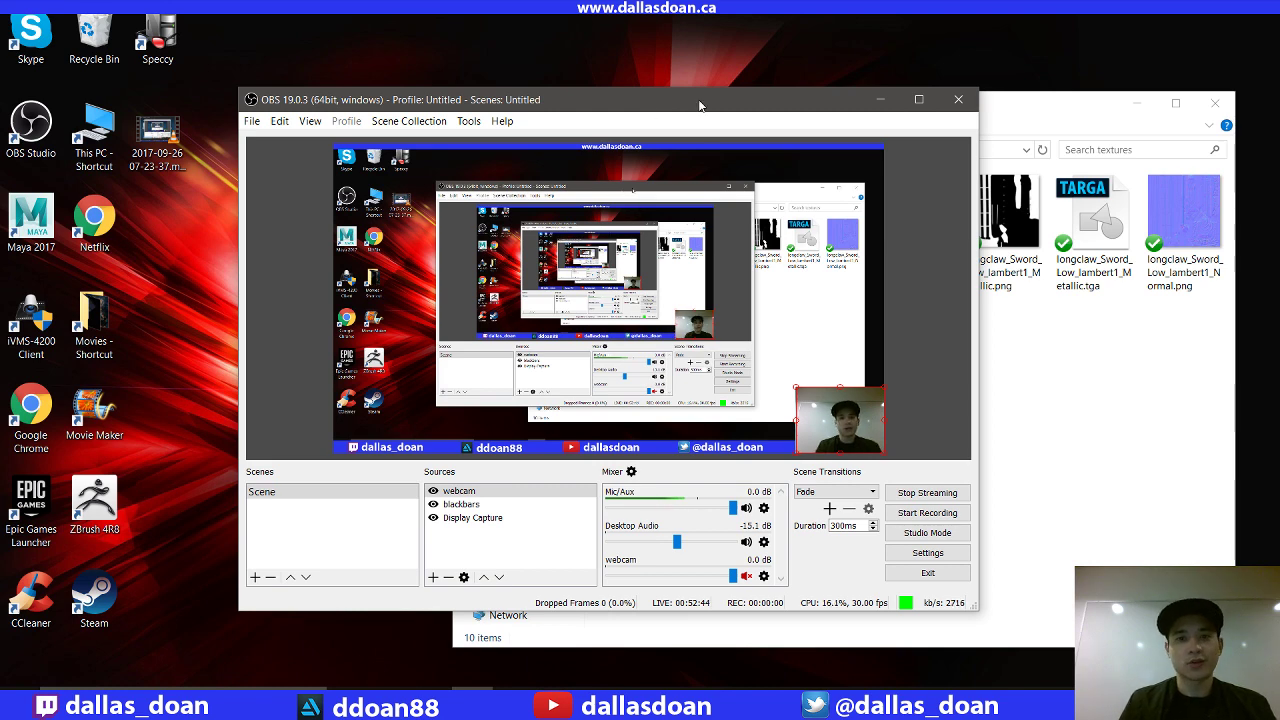
pyautogui.moveTo(700, 105); pyautogui.dragTo(674, 110)
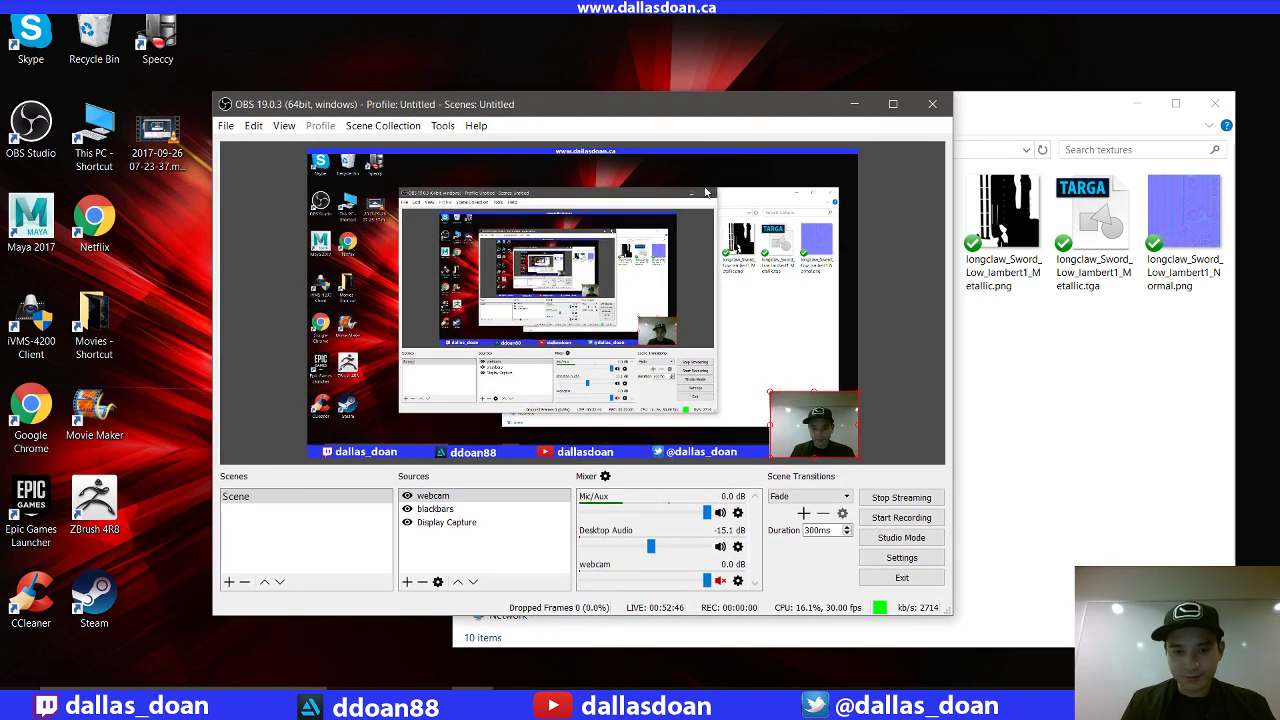